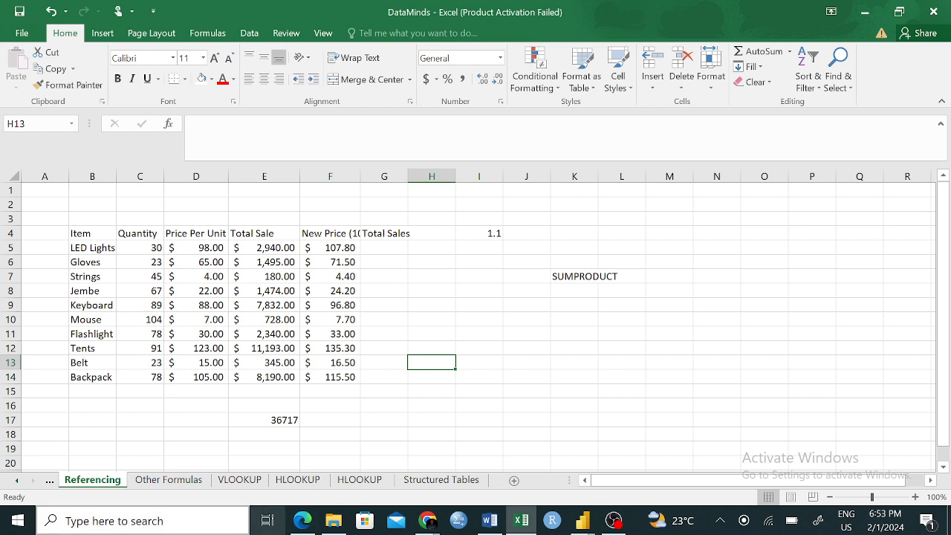
- Look through the Other Formulas, VLOOKUP and Structured Tables sheets, and return to the sales data on the Referencing sheet
{"action": "left_click", "coordinate": [151, 481]}
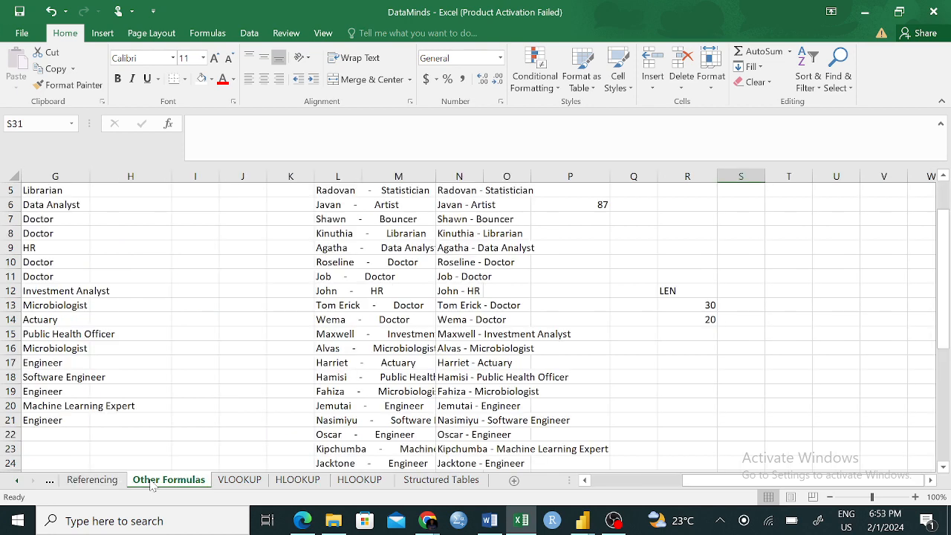
{"action": "left_click", "coordinate": [249, 481]}
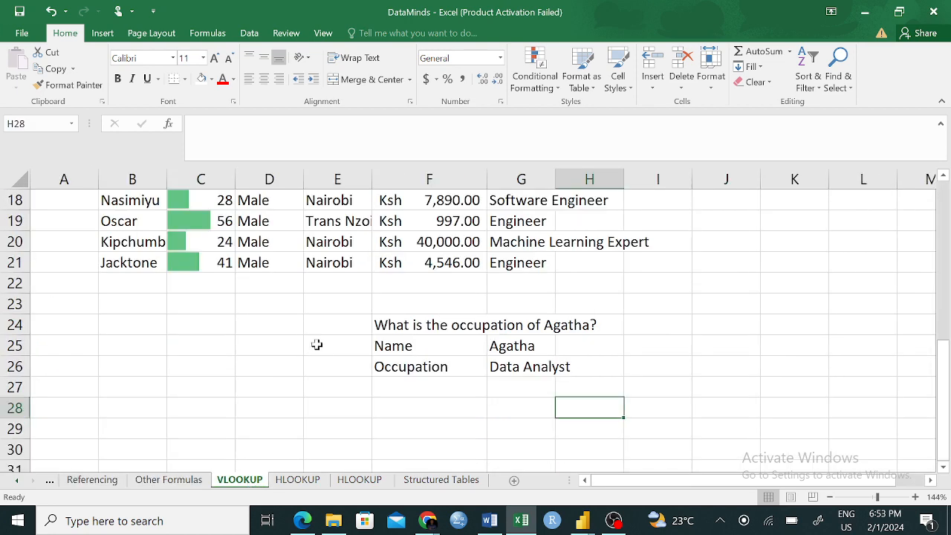
{"action": "scroll", "coordinate": [312, 340], "scroll_direction": "up", "scroll_amount": 6}
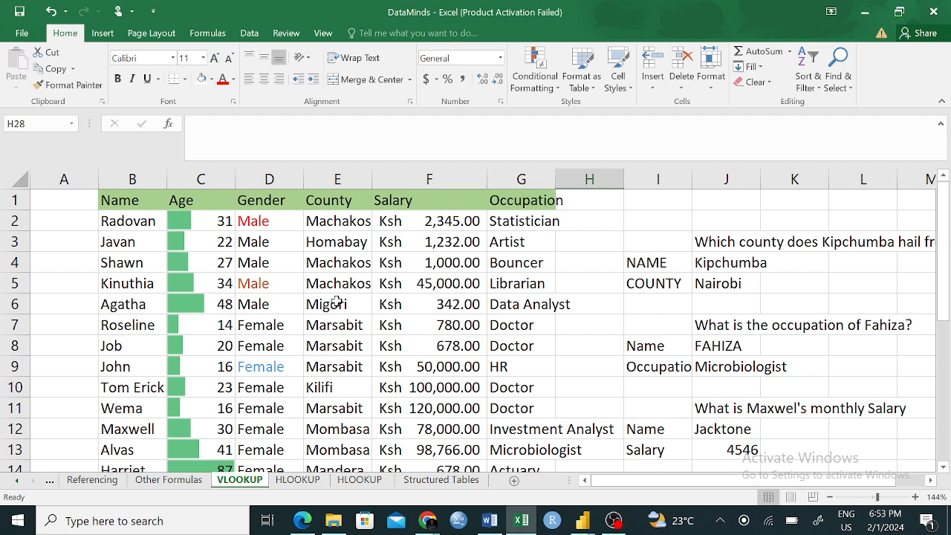
{"action": "left_click", "coordinate": [444, 481]}
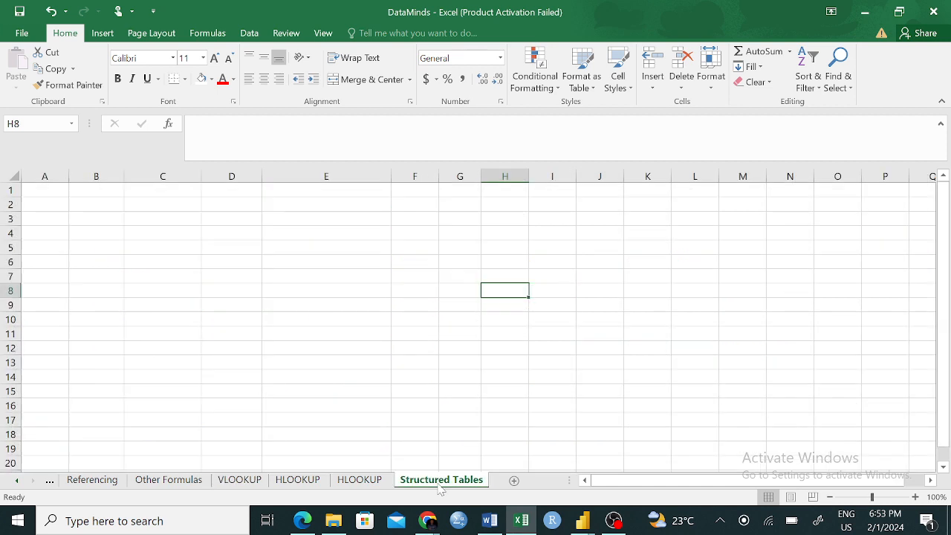
{"action": "left_click", "coordinate": [104, 483]}
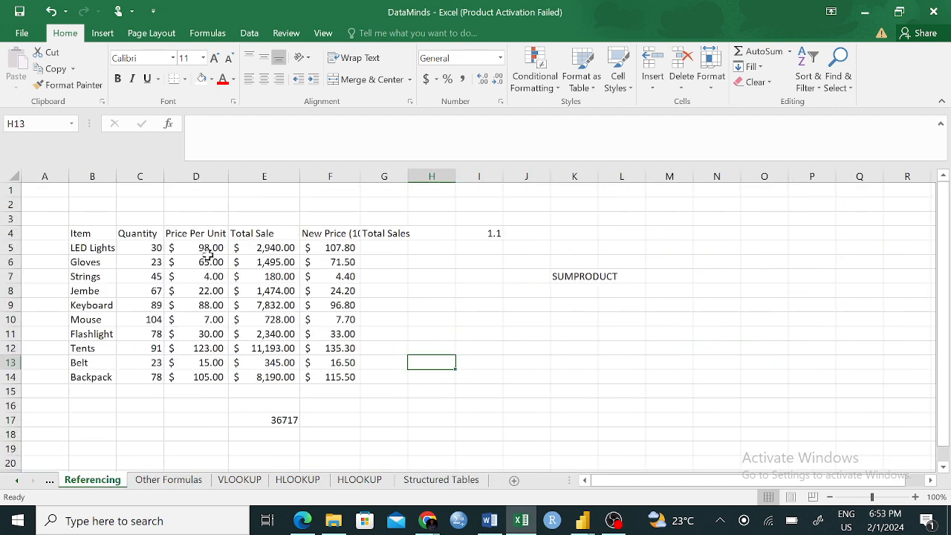
{"action": "left_click_drag", "start_coordinate": [77, 234], "coordinate": [474, 378]}
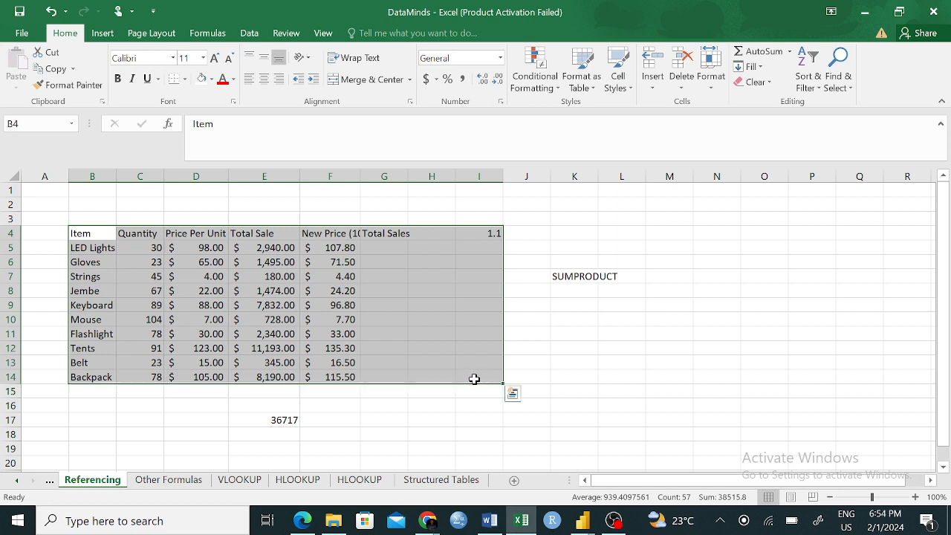
{"action": "key", "text": "ctrl+c"}
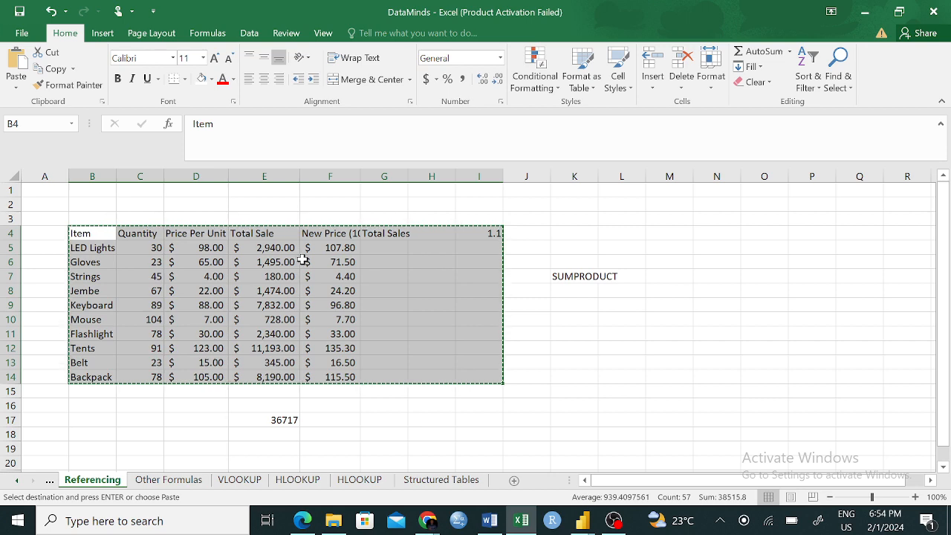
{"action": "left_click", "coordinate": [432, 419]}
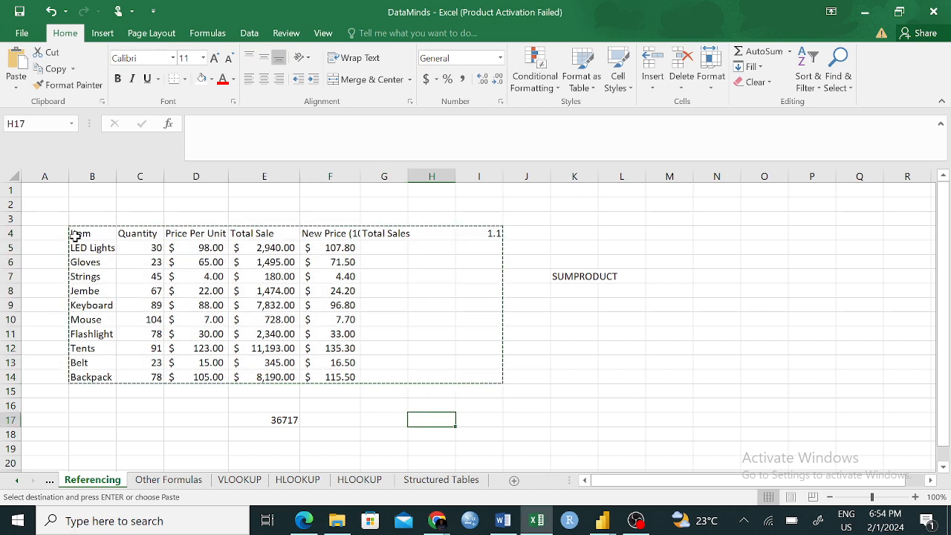
- Copy the sales data in B4:F14 of the Referencing sheet and paste it as values at B4 of the Structured Tables sheet
{"action": "left_click_drag", "start_coordinate": [79, 234], "coordinate": [330, 373]}
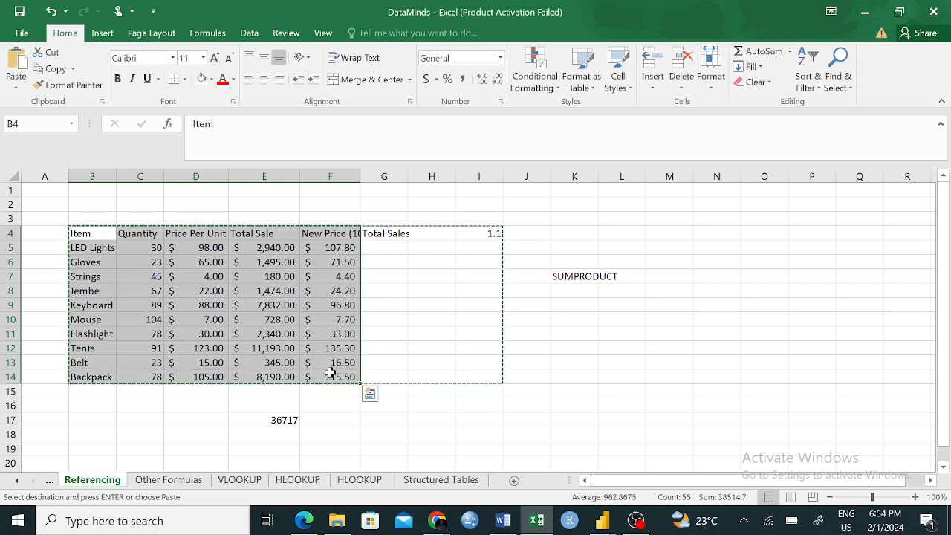
{"action": "key", "text": "ctrl+c"}
{"action": "left_click", "coordinate": [445, 480]}
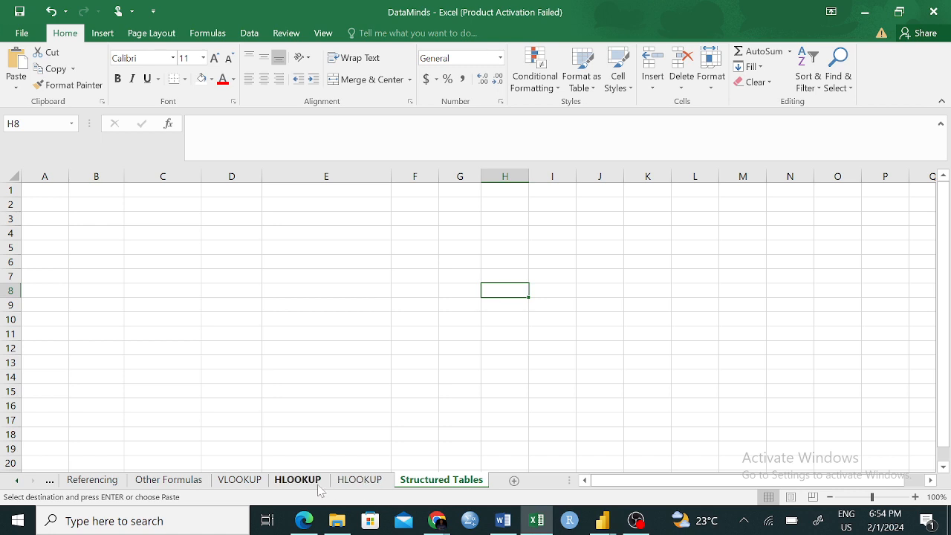
{"action": "left_click", "coordinate": [108, 485]}
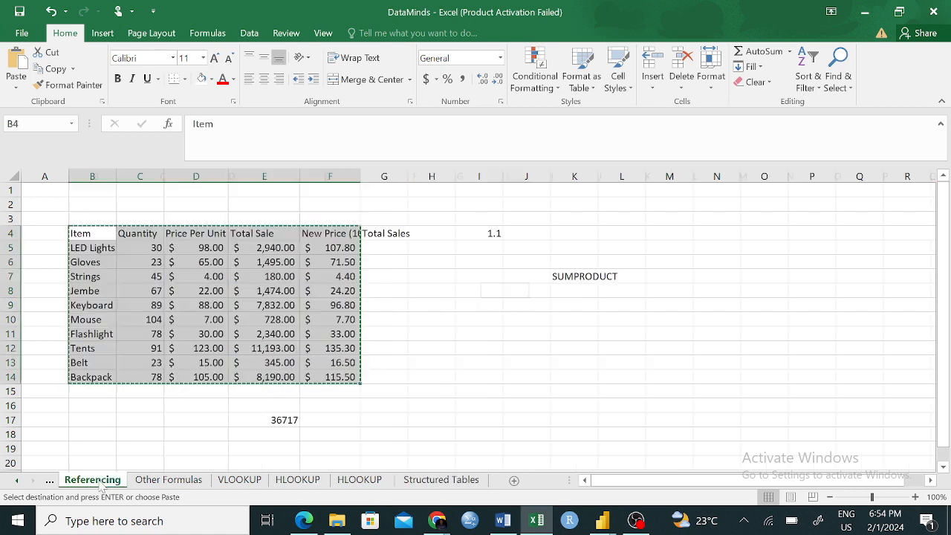
{"action": "left_click", "coordinate": [452, 483]}
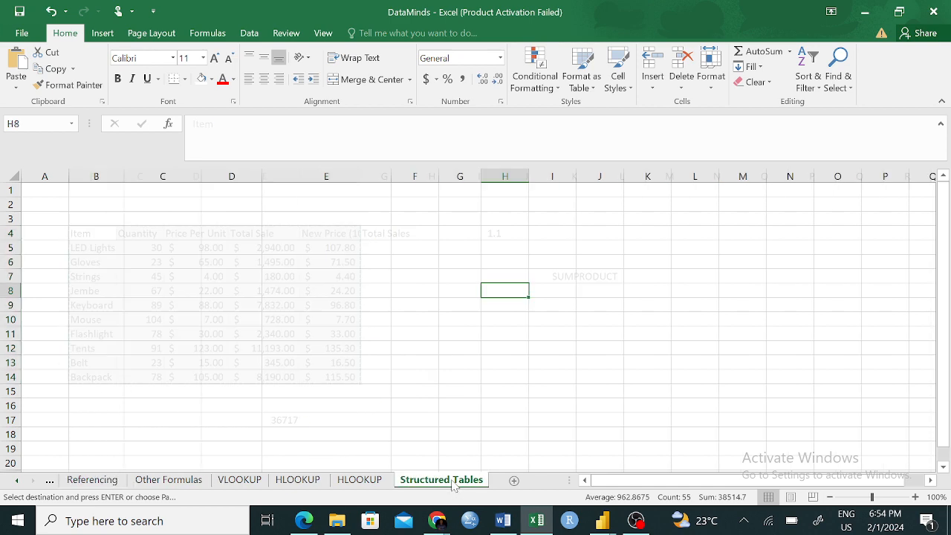
{"action": "right_click", "coordinate": [100, 234]}
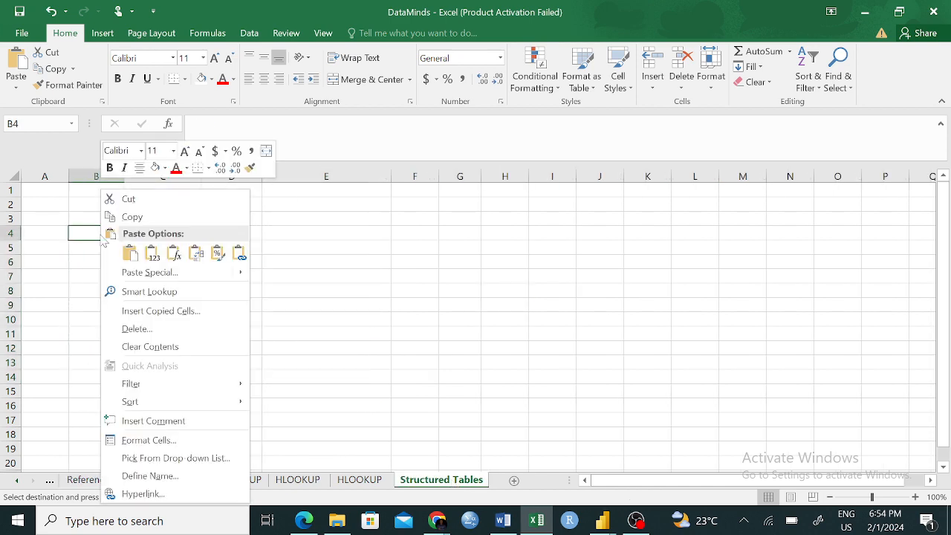
{"action": "left_click", "coordinate": [154, 256]}
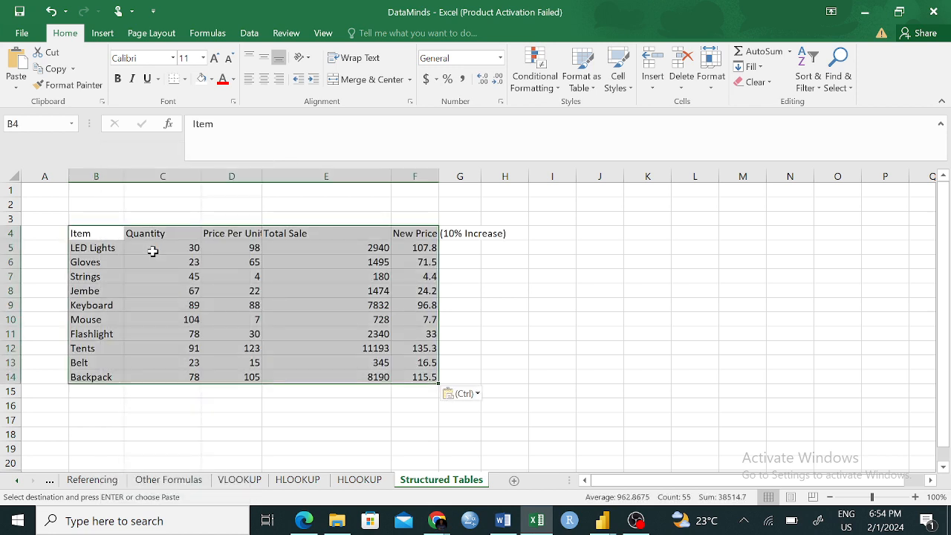
{"action": "left_click", "coordinate": [543, 402]}
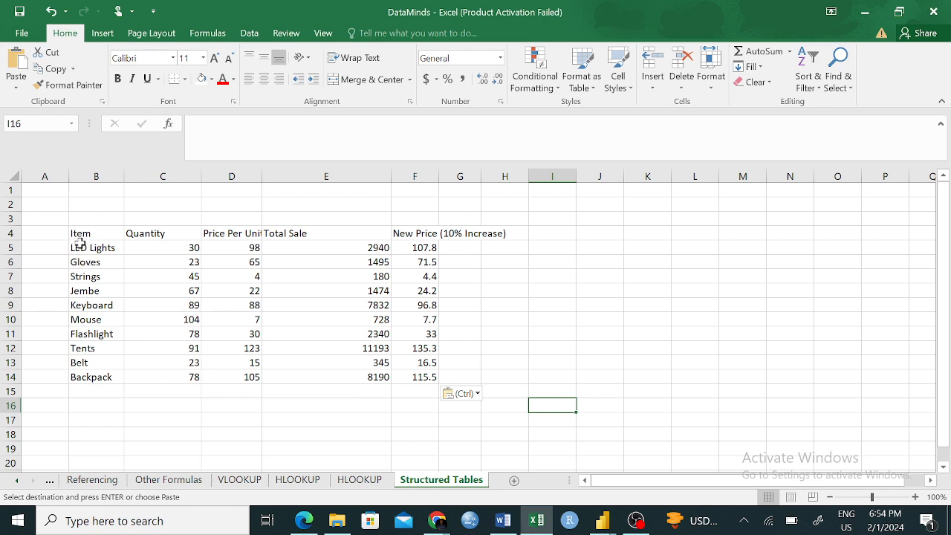
{"action": "left_click_drag", "start_coordinate": [78, 234], "coordinate": [405, 376]}
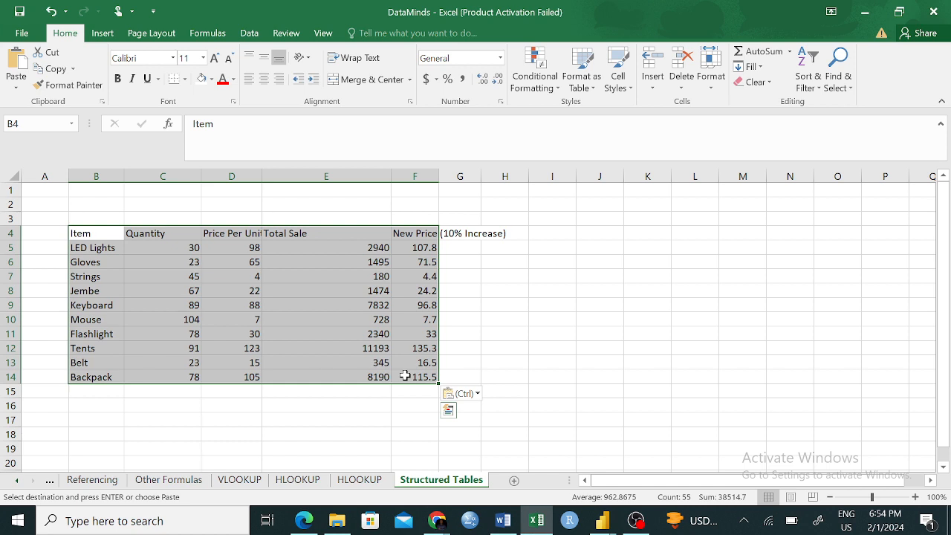
{"action": "left_click", "coordinate": [548, 332]}
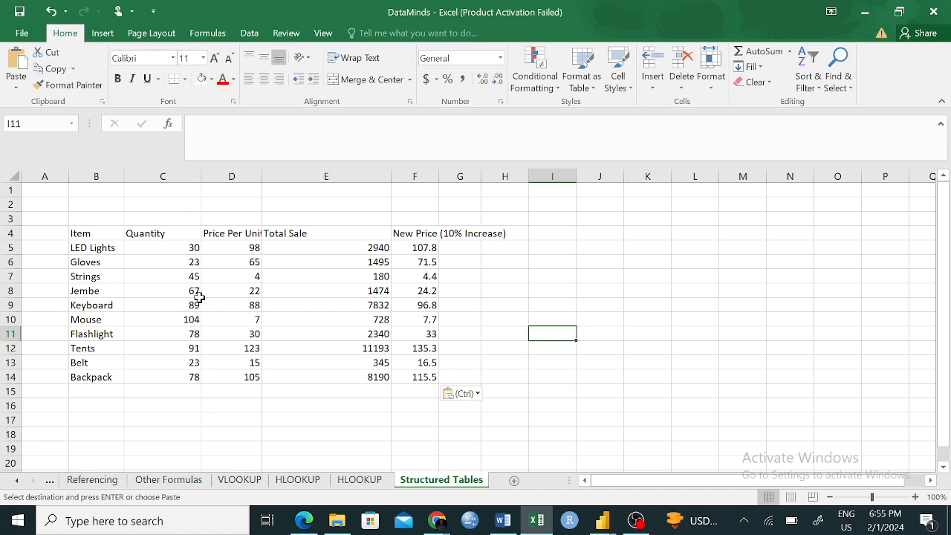
{"action": "left_click", "coordinate": [82, 231]}
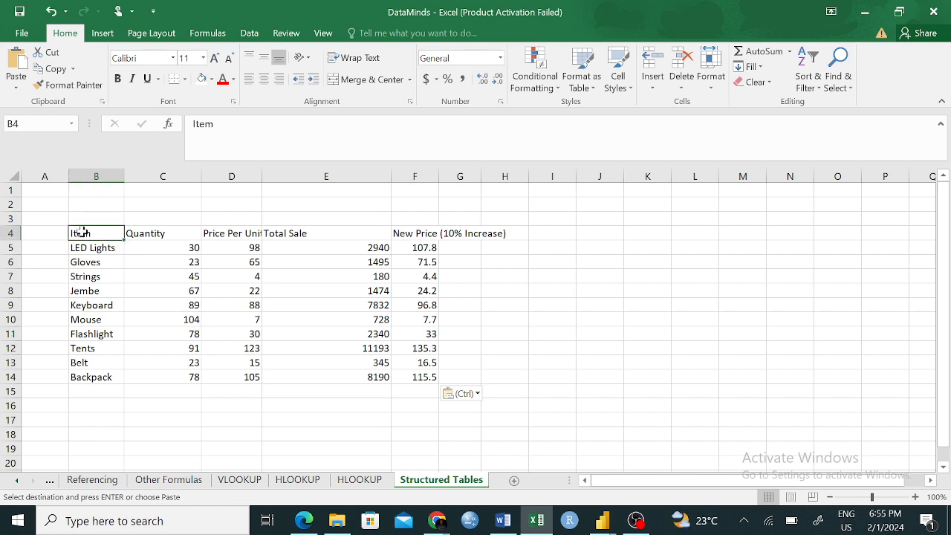
{"action": "left_click", "coordinate": [271, 317]}
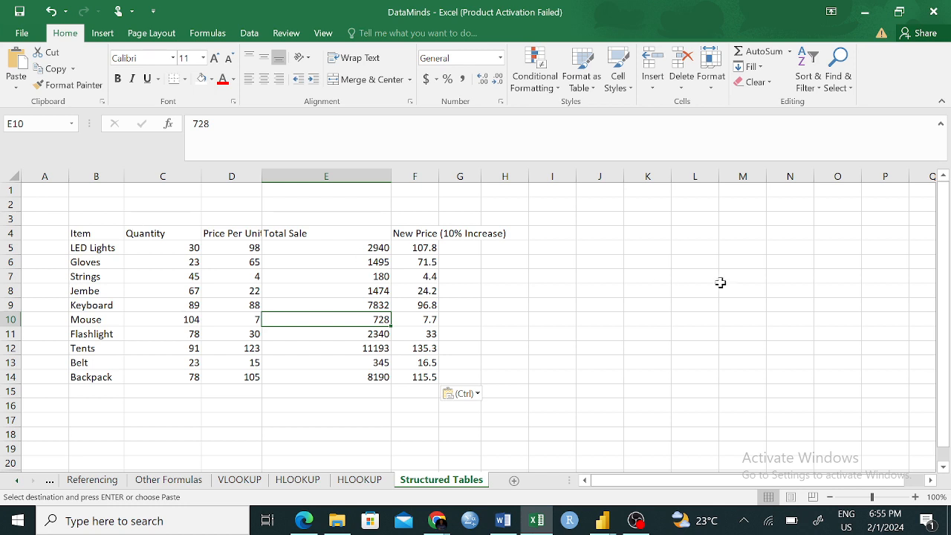
{"action": "left_click", "coordinate": [597, 230]}
{"action": "right_click", "coordinate": [597, 230]}
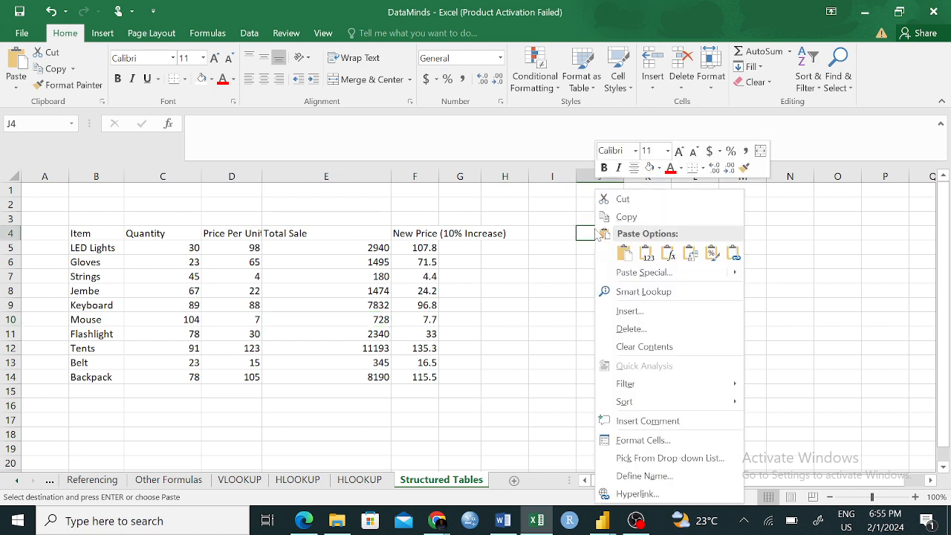
{"action": "left_click", "coordinate": [647, 256]}
{"action": "key", "text": "Escape"}
{"action": "left_click", "coordinate": [417, 235]}
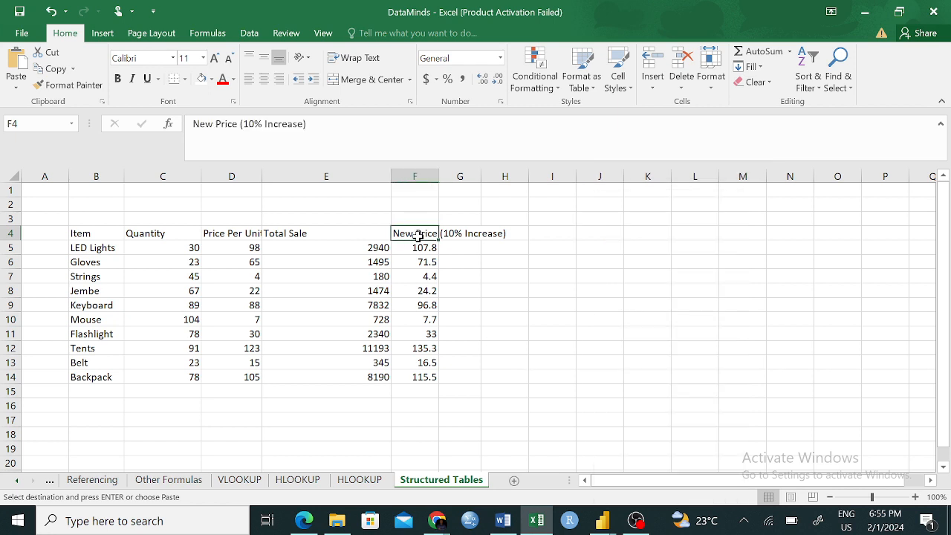
{"action": "left_click", "coordinate": [421, 260]}
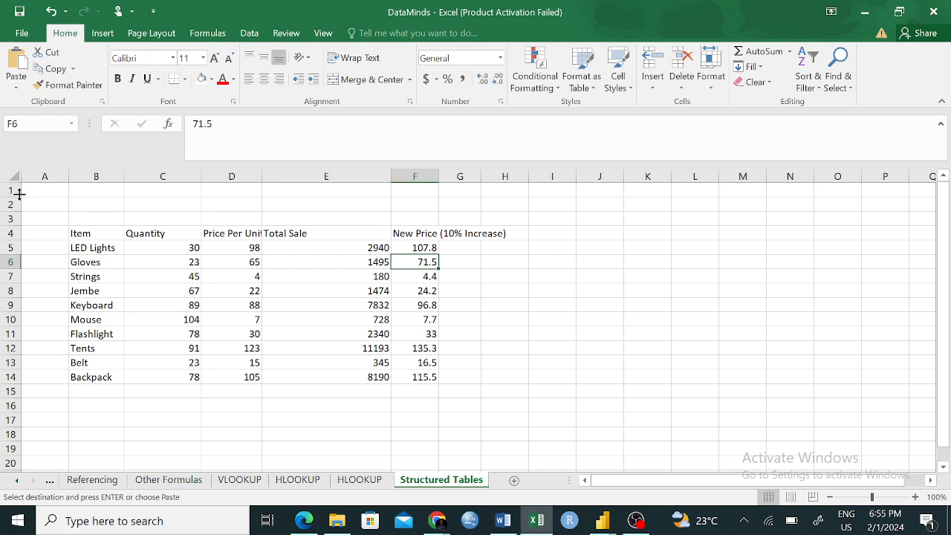
- Delete the empty rows 1 to 3 above the sales data on the Structured Tables sheet
{"action": "left_click_drag", "start_coordinate": [17, 191], "coordinate": [2, 219]}
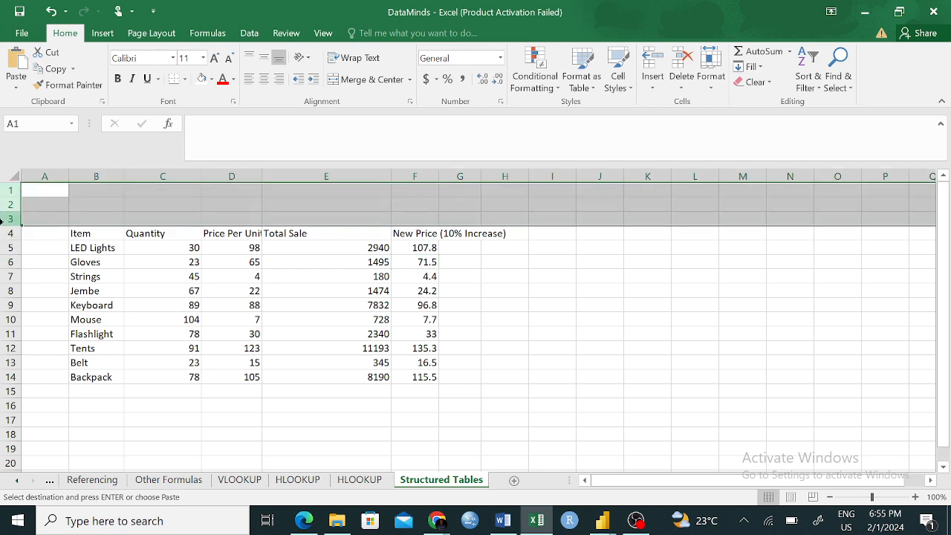
{"action": "right_click", "coordinate": [10, 205]}
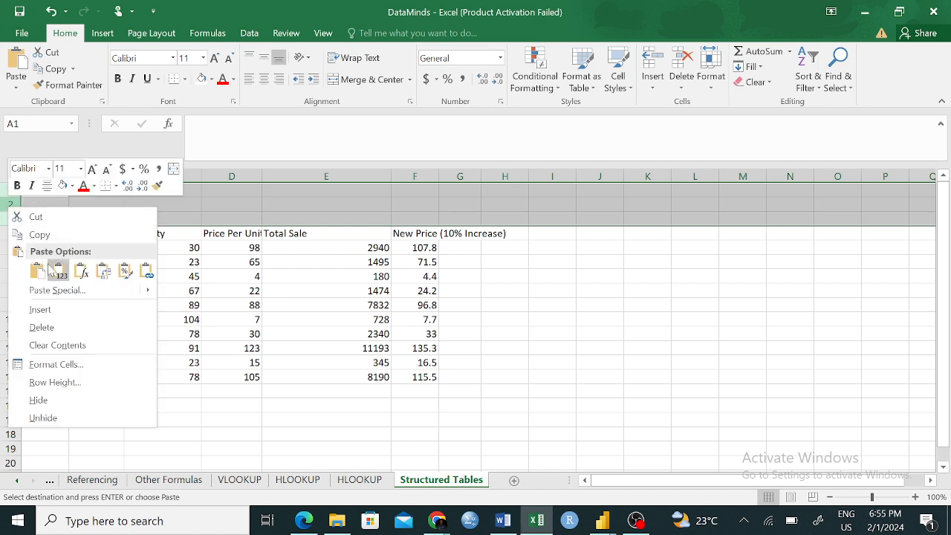
{"action": "left_click", "coordinate": [44, 326]}
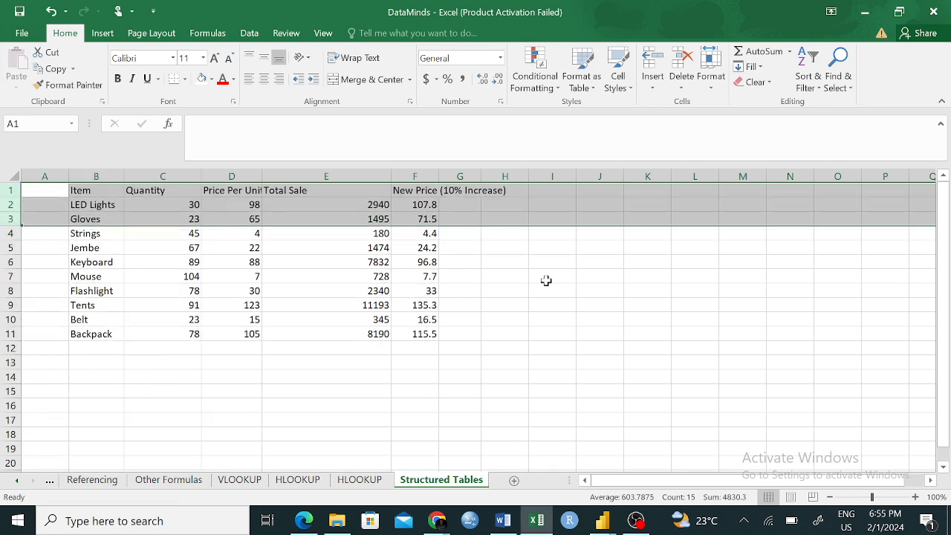
{"action": "left_click", "coordinate": [549, 334]}
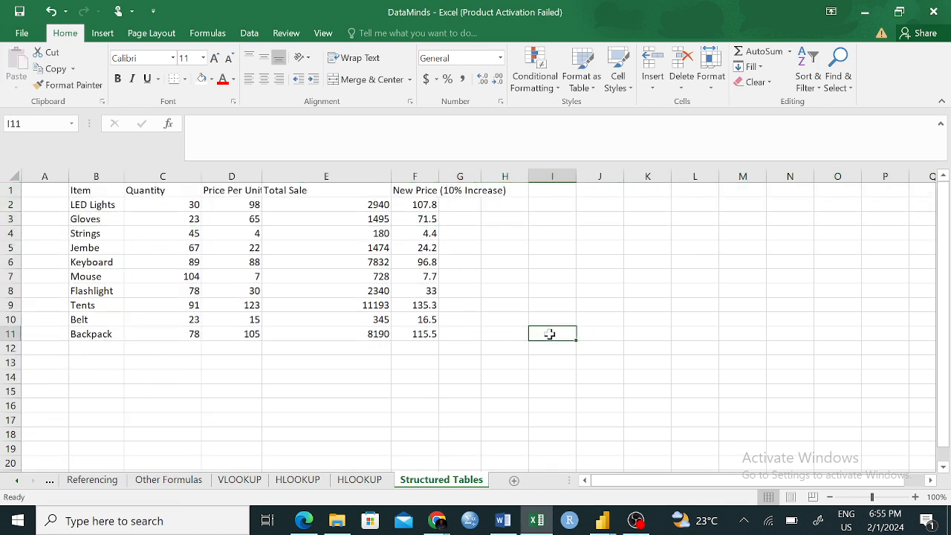
{"action": "double_click", "coordinate": [335, 275]}
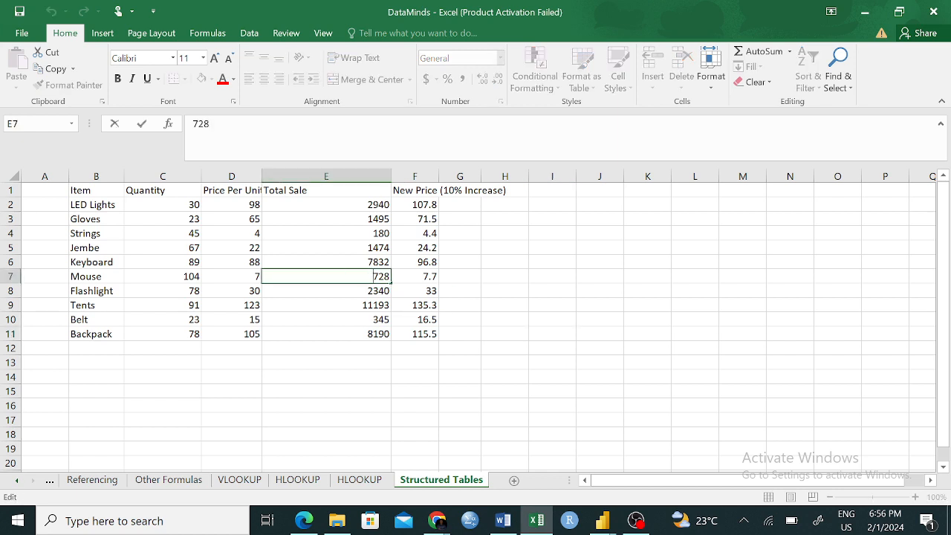
{"action": "left_click", "coordinate": [587, 259]}
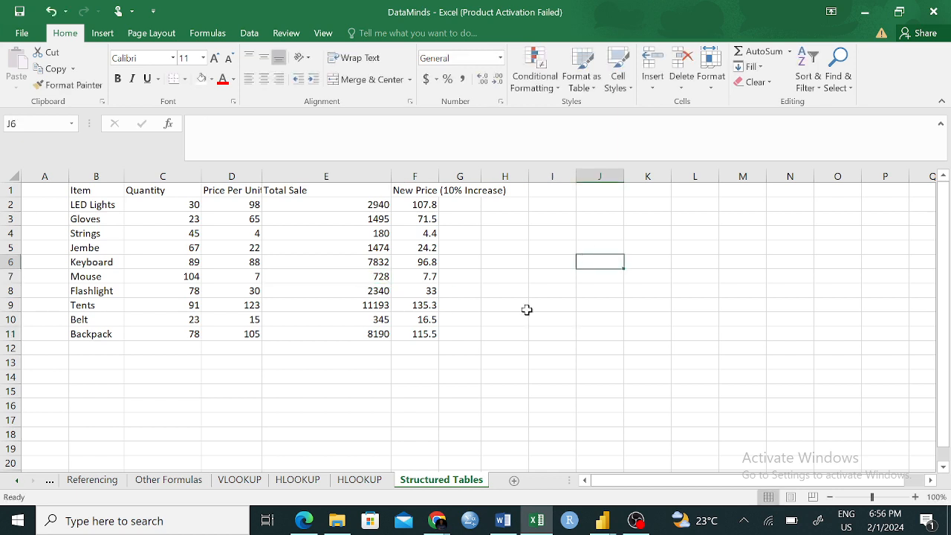
- Examine the HLOOKUP sheets and the data in B1:G21 of the Names Sheet for comparison with the data on the Structured Tables sheet
{"action": "left_click", "coordinate": [297, 480]}
{"action": "left_click", "coordinate": [352, 480]}
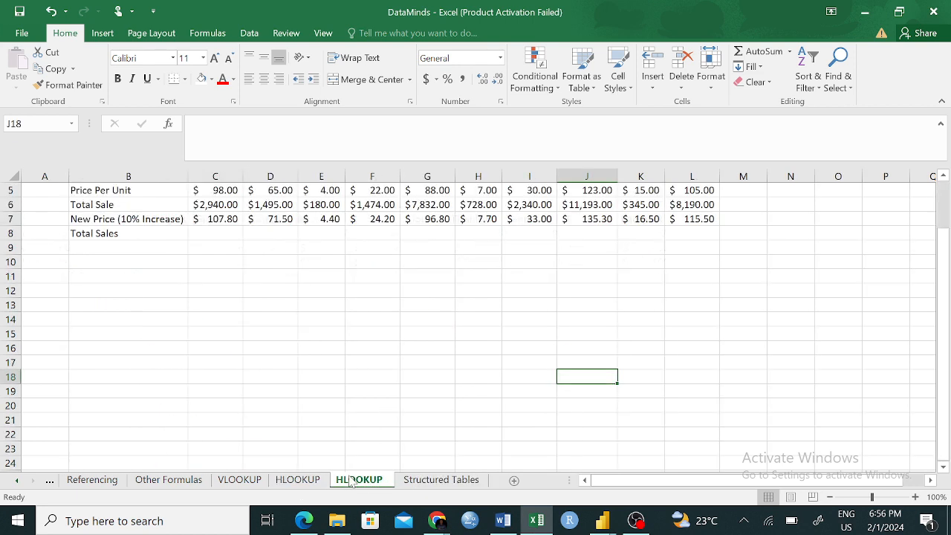
{"action": "left_click", "coordinate": [18, 480]}
{"action": "left_click", "coordinate": [93, 479]}
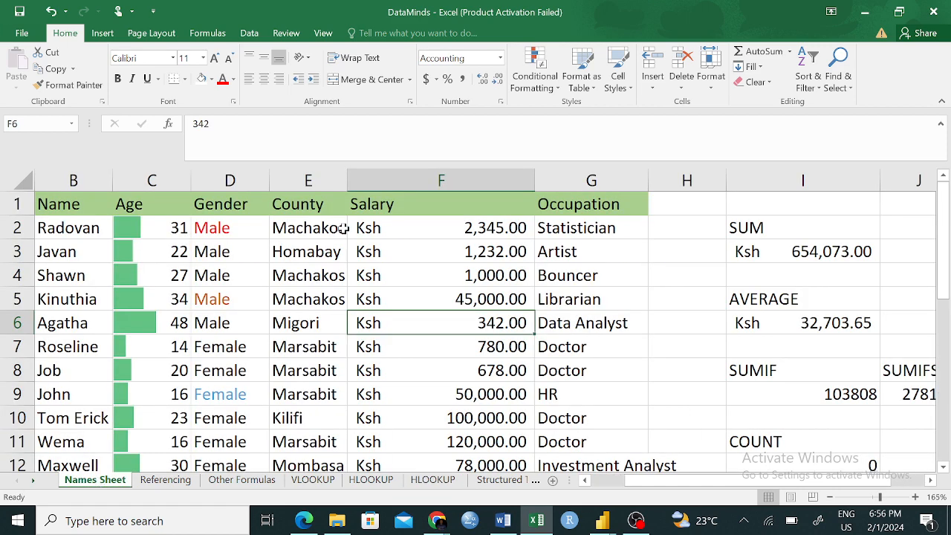
{"action": "left_click_drag", "start_coordinate": [51, 205], "coordinate": [561, 397]}
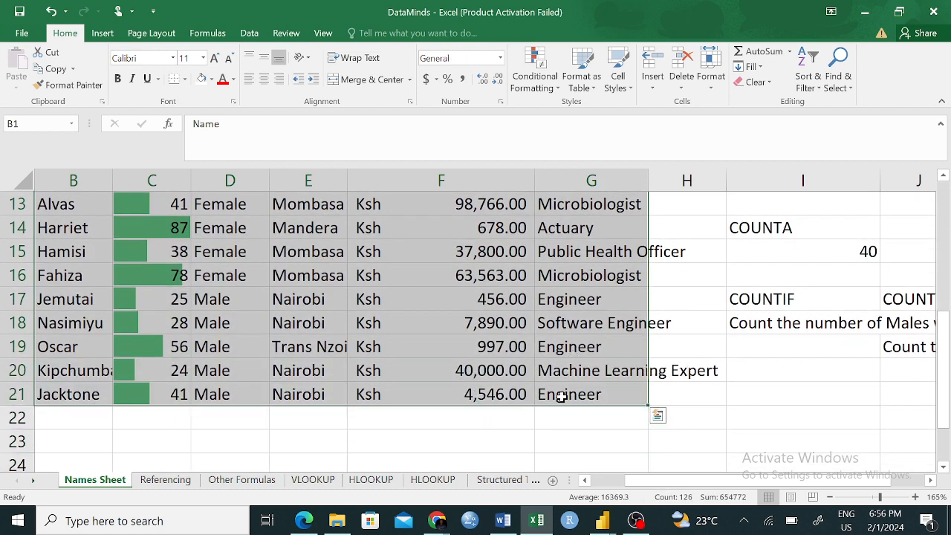
{"action": "left_click", "coordinate": [421, 441]}
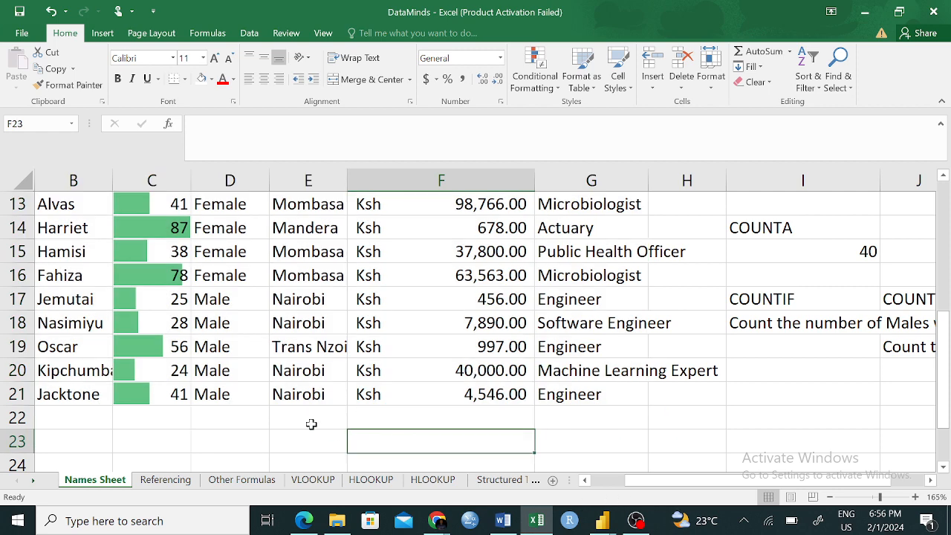
{"action": "scroll", "coordinate": [261, 367], "scroll_direction": "up", "scroll_amount": 4}
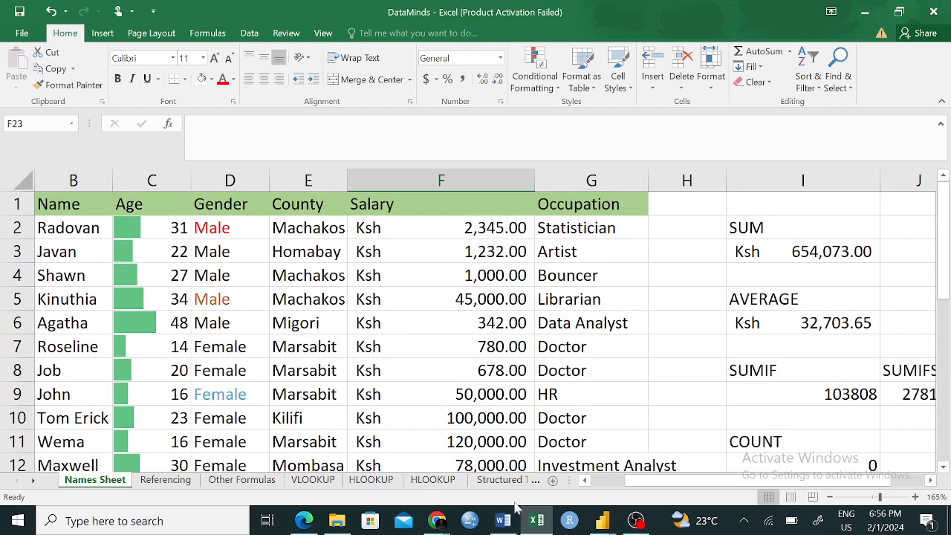
{"action": "left_click", "coordinate": [497, 479]}
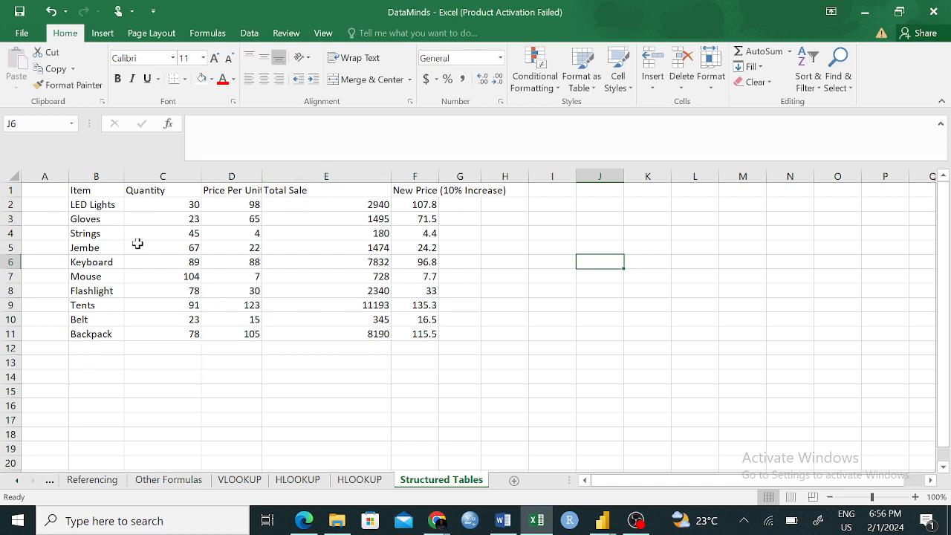
{"action": "left_click_drag", "start_coordinate": [76, 190], "coordinate": [395, 362]}
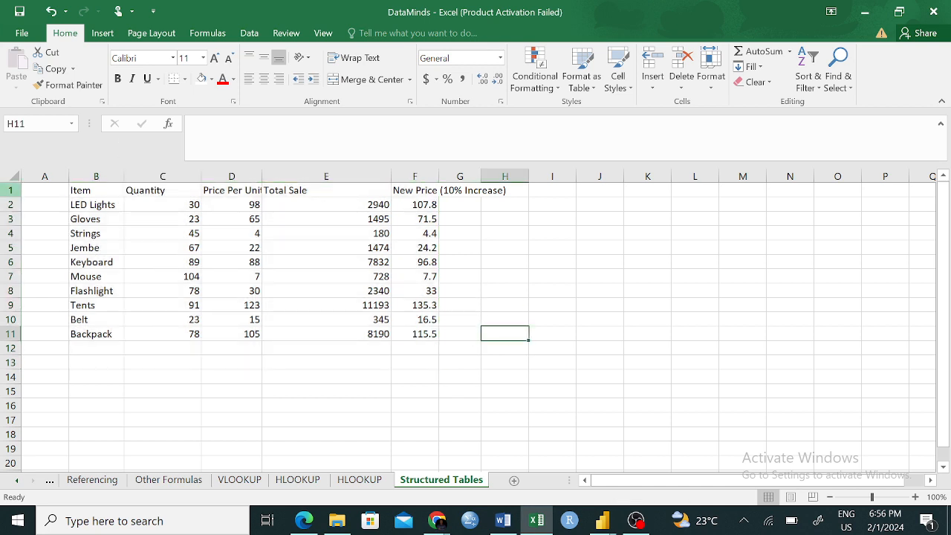
- Try converting the sales data in B1:F11 into a table with headers, and undo the conversion
{"action": "left_click_drag", "start_coordinate": [83, 194], "coordinate": [406, 335]}
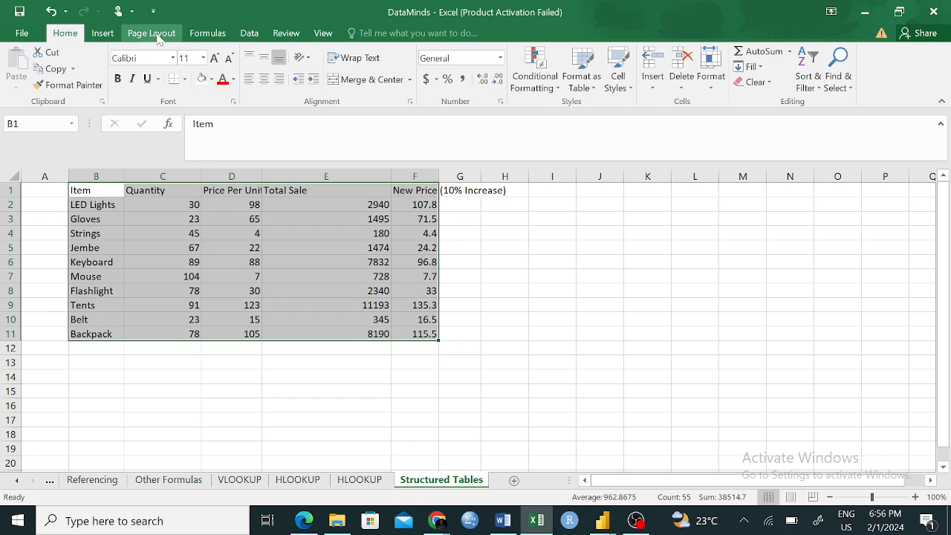
{"action": "left_click", "coordinate": [107, 34]}
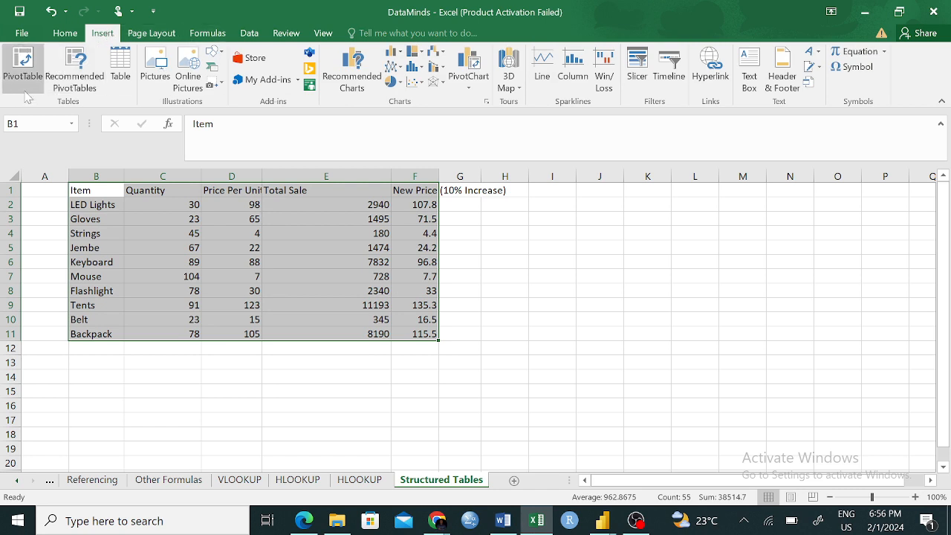
{"action": "left_click", "coordinate": [118, 67]}
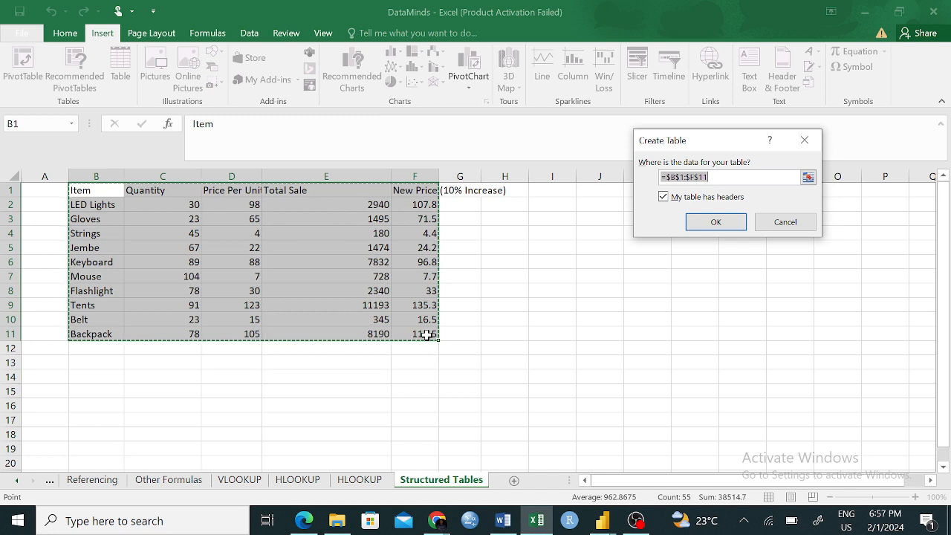
{"action": "left_click", "coordinate": [663, 197]}
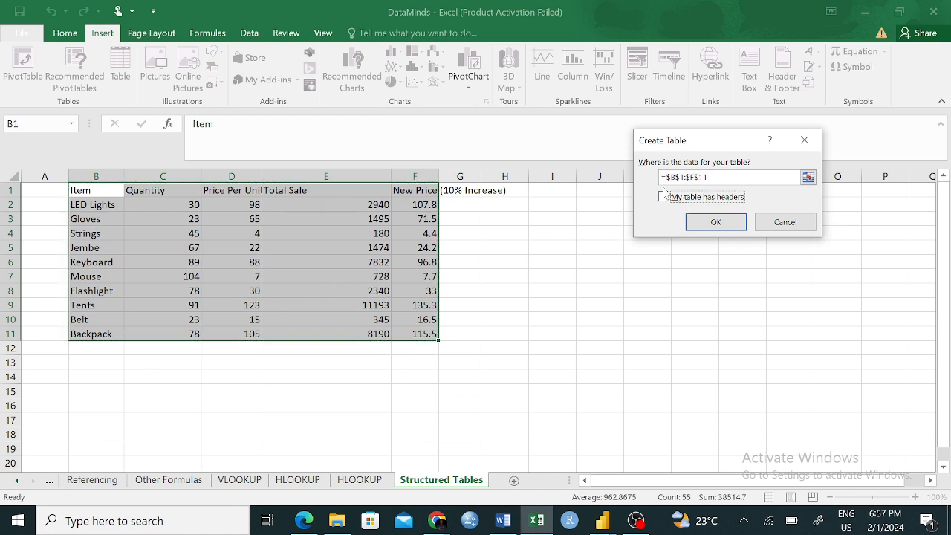
{"action": "left_click", "coordinate": [663, 197]}
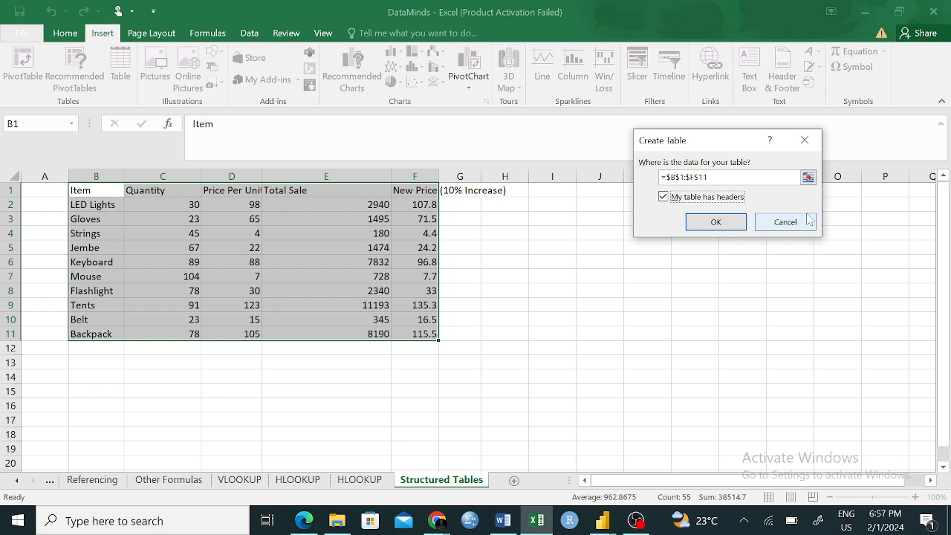
{"action": "left_click", "coordinate": [713, 222]}
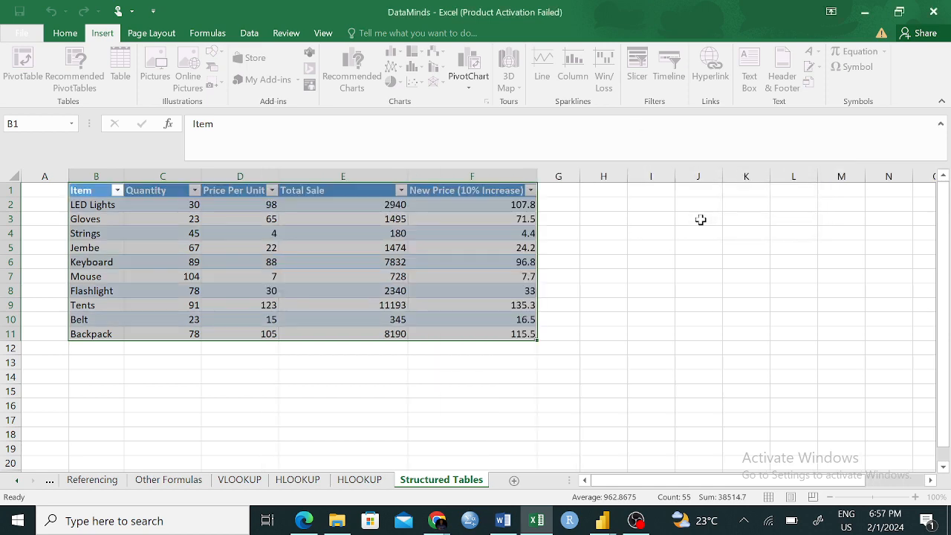
{"action": "left_click", "coordinate": [633, 318]}
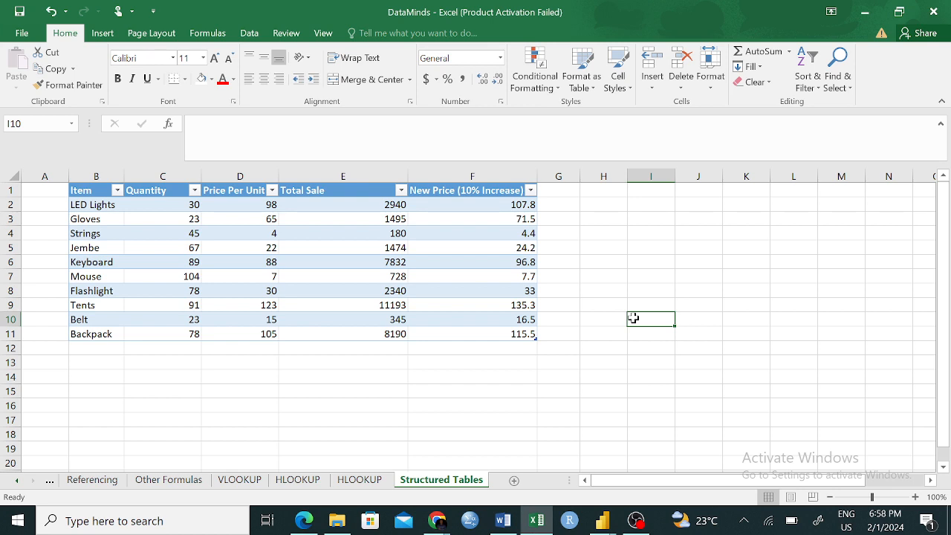
{"action": "key", "text": "ctrl+z"}
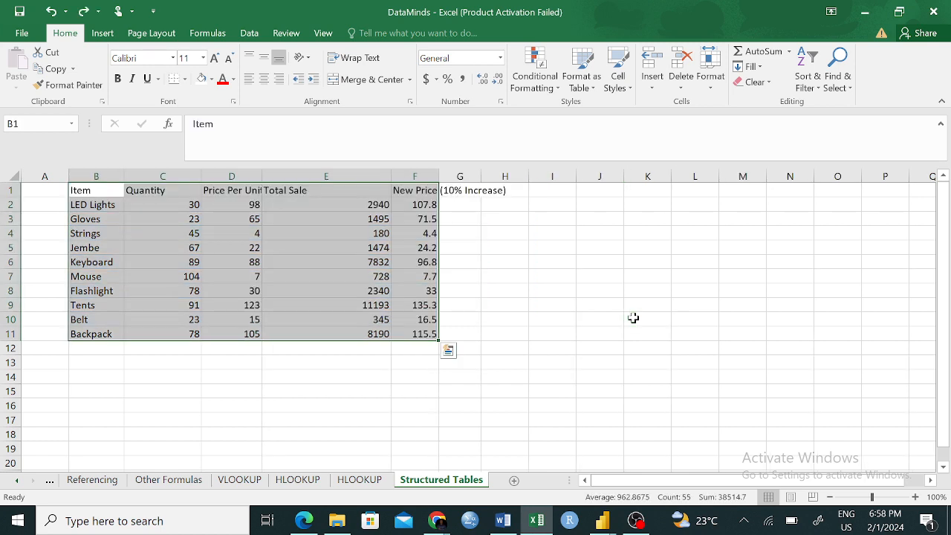
{"action": "left_click", "coordinate": [672, 379]}
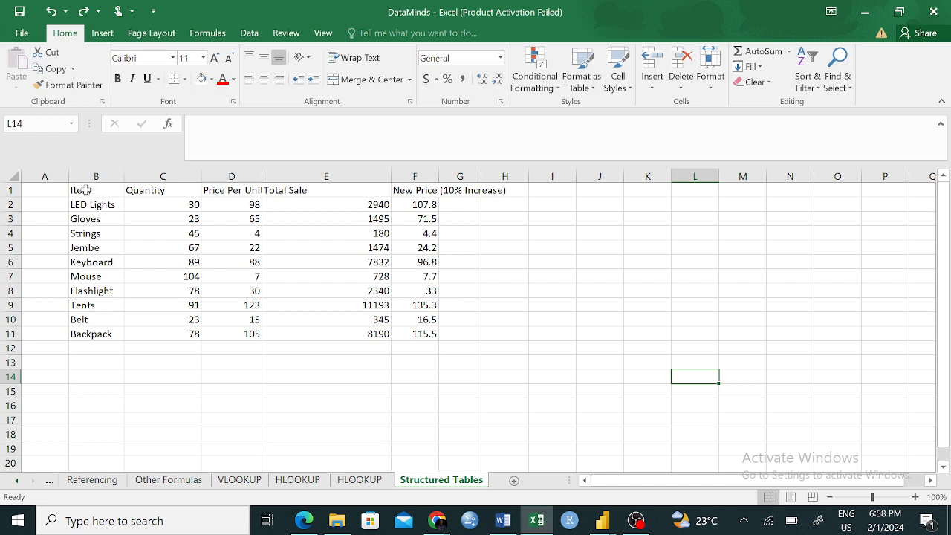
{"action": "left_click_drag", "start_coordinate": [86, 190], "coordinate": [405, 337]}
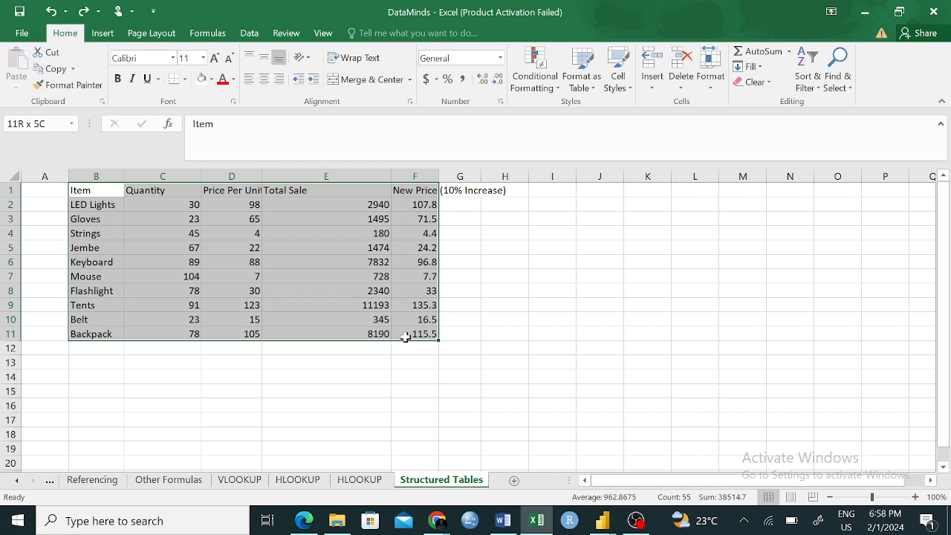
{"action": "left_click_drag", "start_coordinate": [405, 337], "coordinate": [407, 330]}
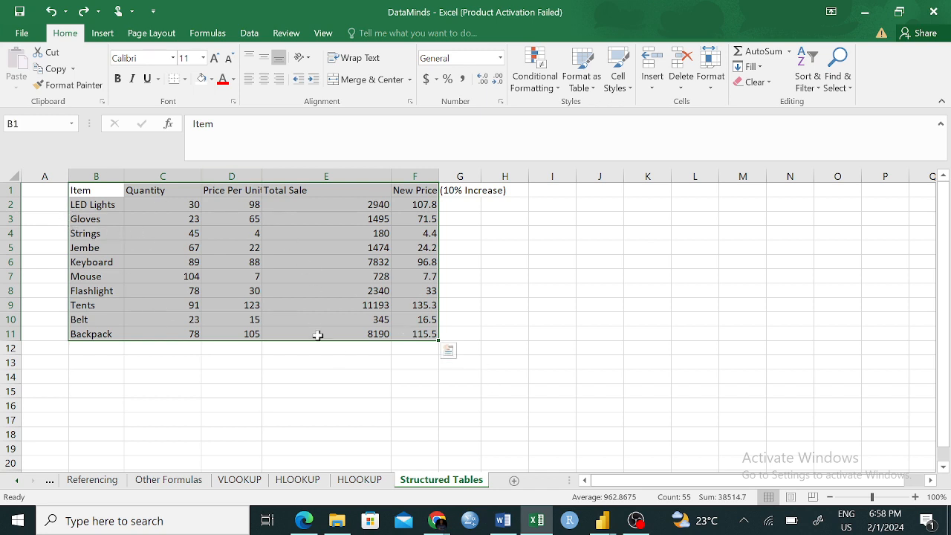
{"action": "left_click", "coordinate": [311, 370]}
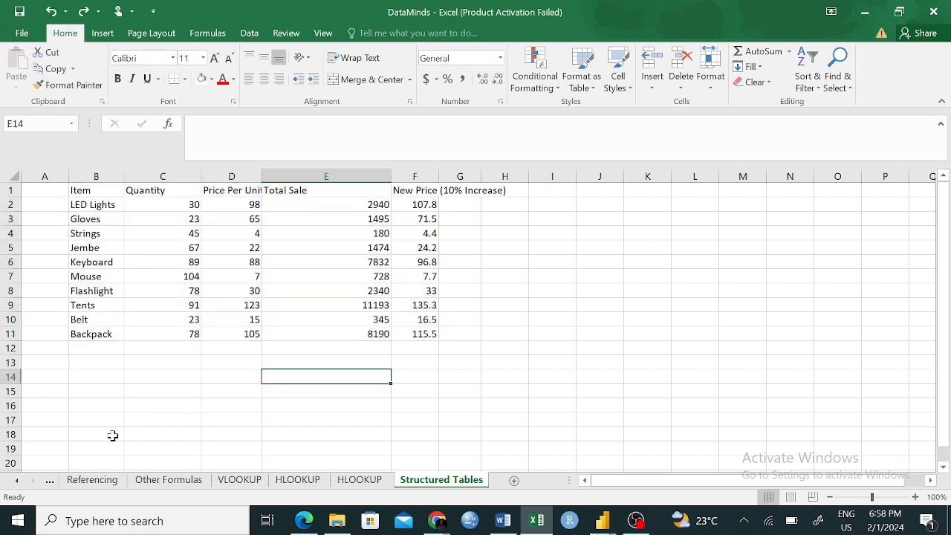
{"action": "left_click", "coordinate": [100, 464]}
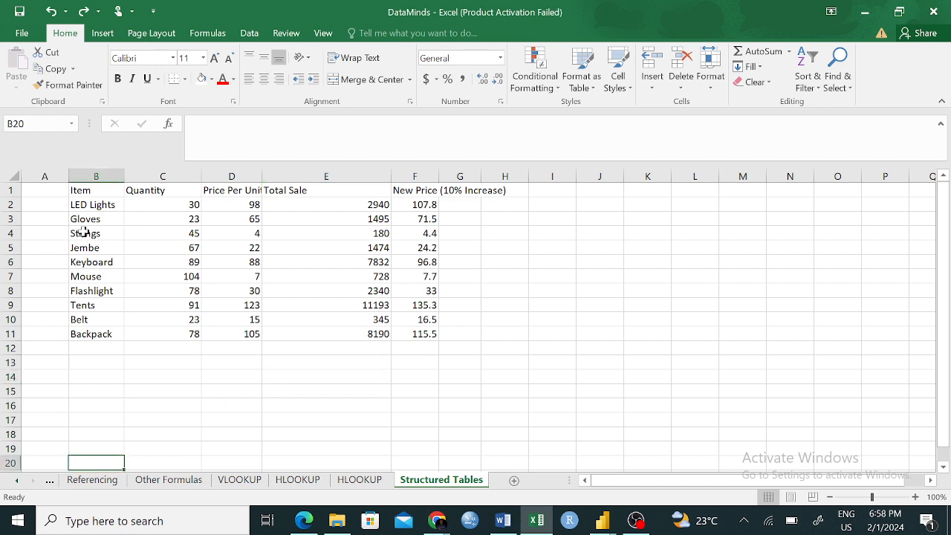
{"action": "left_click_drag", "start_coordinate": [80, 191], "coordinate": [446, 463]}
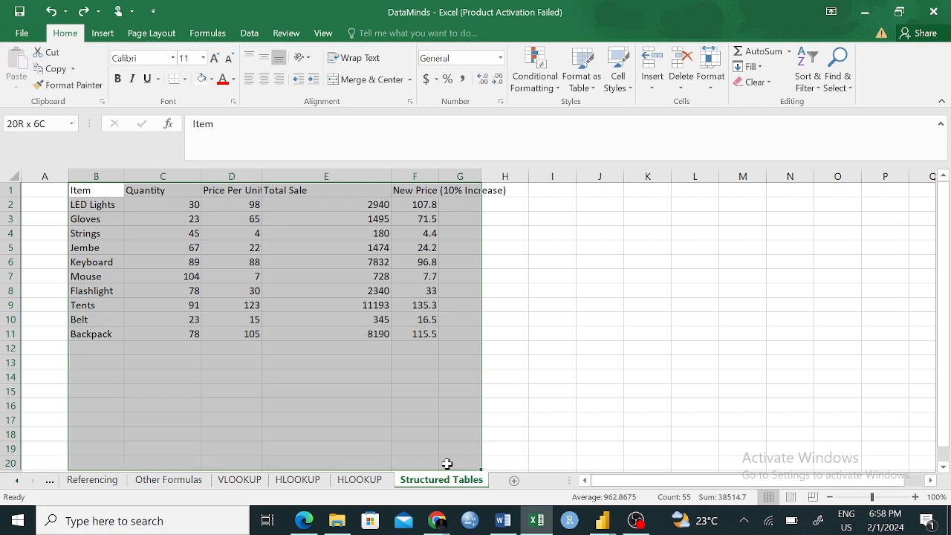
{"action": "left_click", "coordinate": [652, 321]}
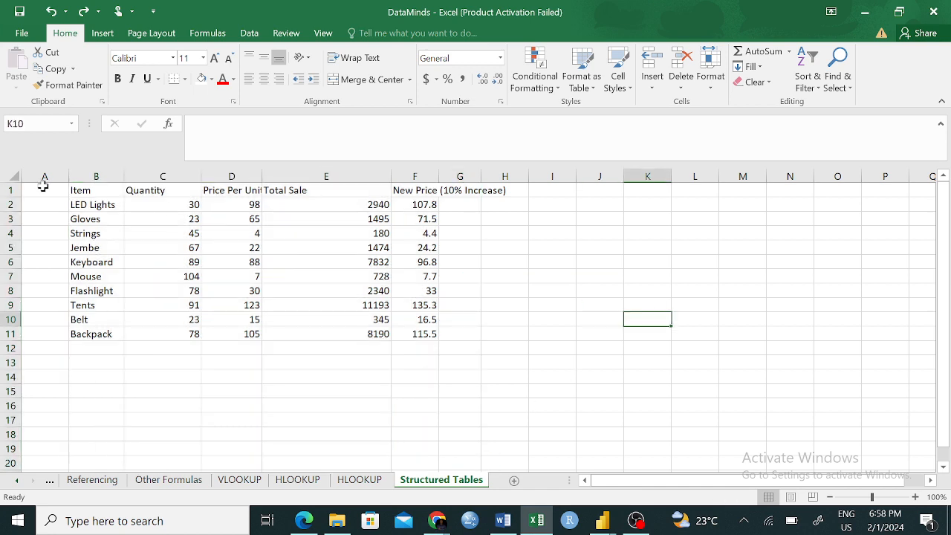
{"action": "left_click", "coordinate": [6, 176]}
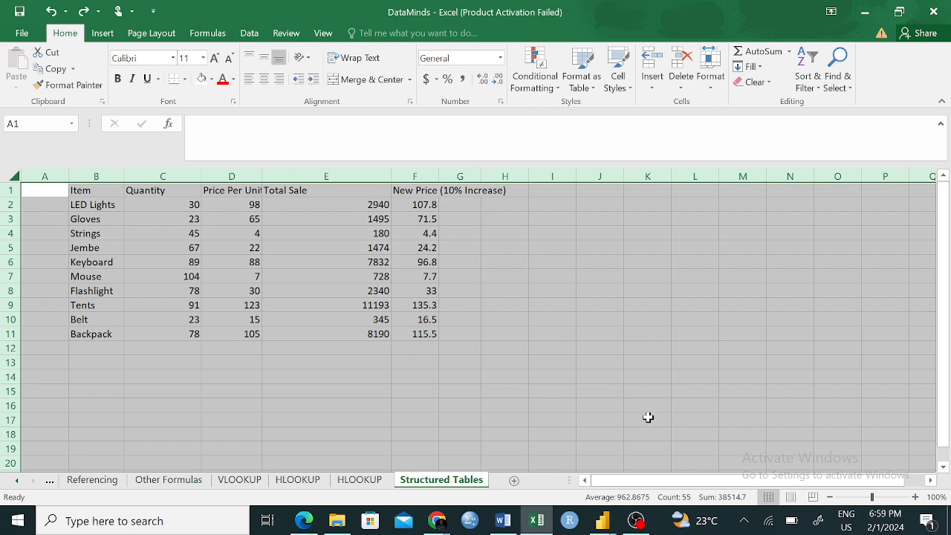
{"action": "left_click", "coordinate": [101, 32]}
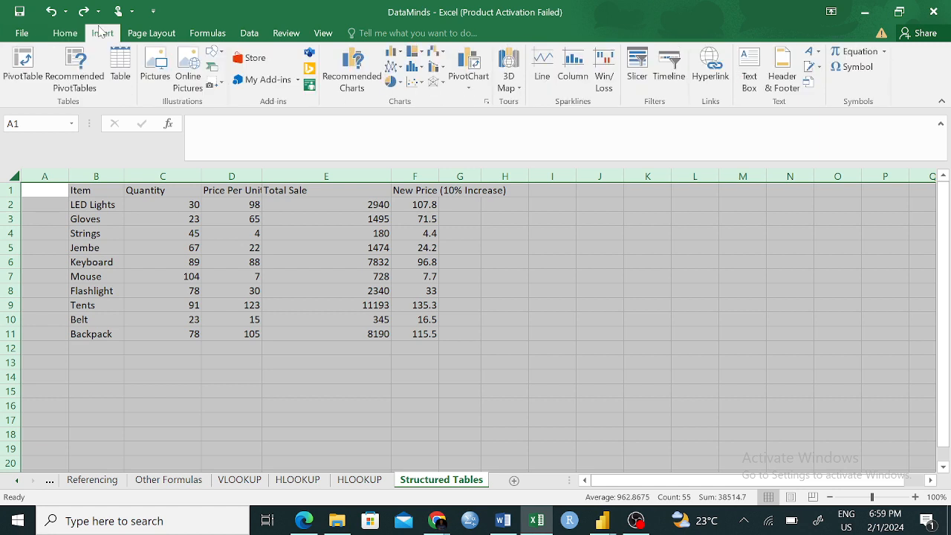
{"action": "left_click", "coordinate": [121, 74]}
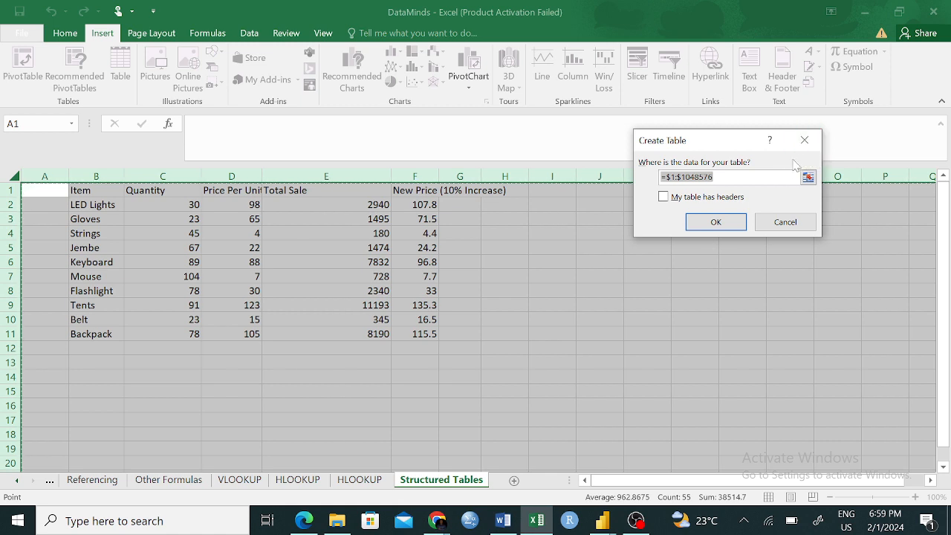
{"action": "left_click", "coordinate": [805, 140]}
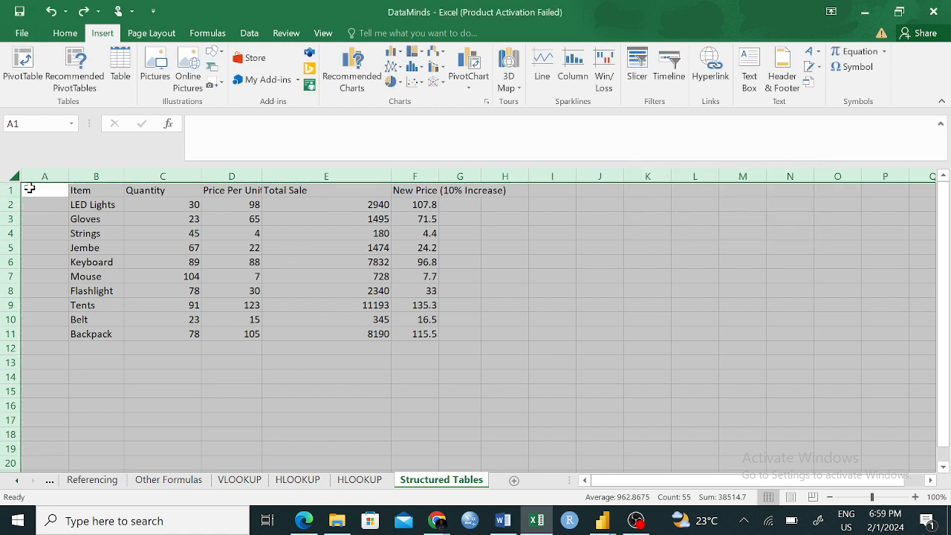
{"action": "left_click", "coordinate": [710, 318]}
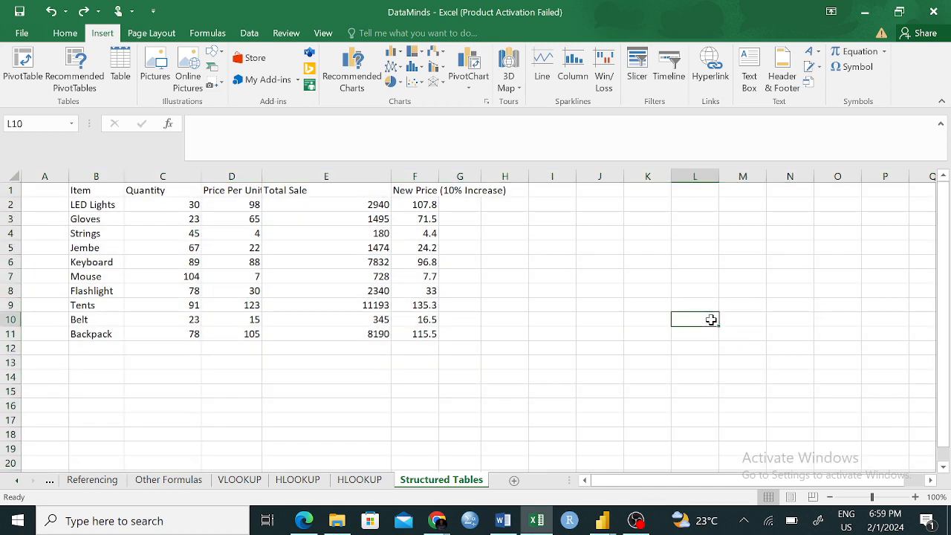
- Create a table with headers from the Item to New Price (10% Increase) data in B1:F11, and undo it
{"action": "left_click", "coordinate": [87, 193]}
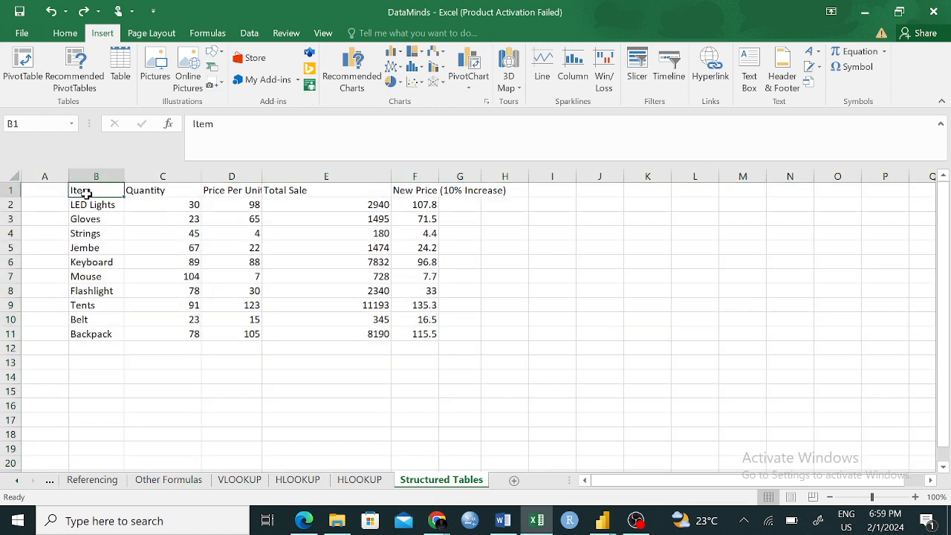
{"action": "left_click_drag", "start_coordinate": [87, 193], "coordinate": [412, 334]}
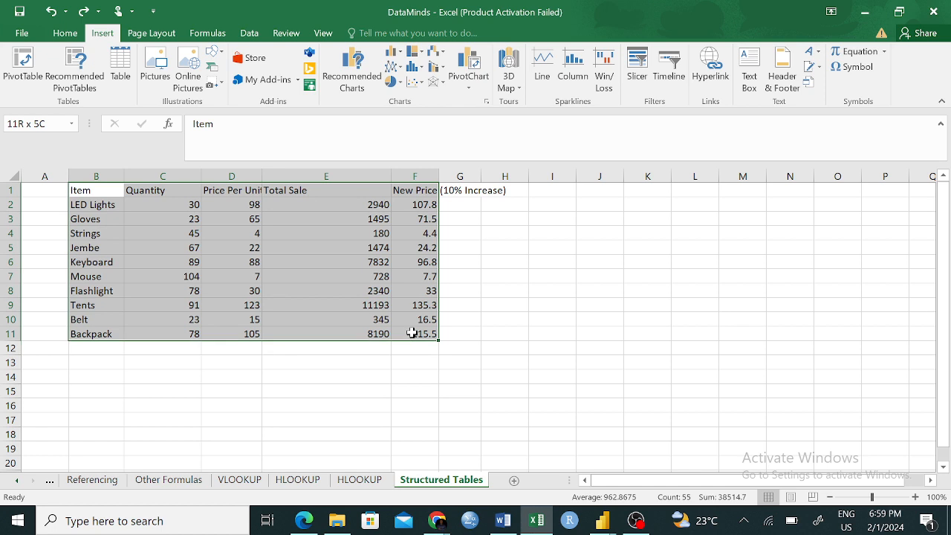
{"action": "left_click", "coordinate": [119, 68]}
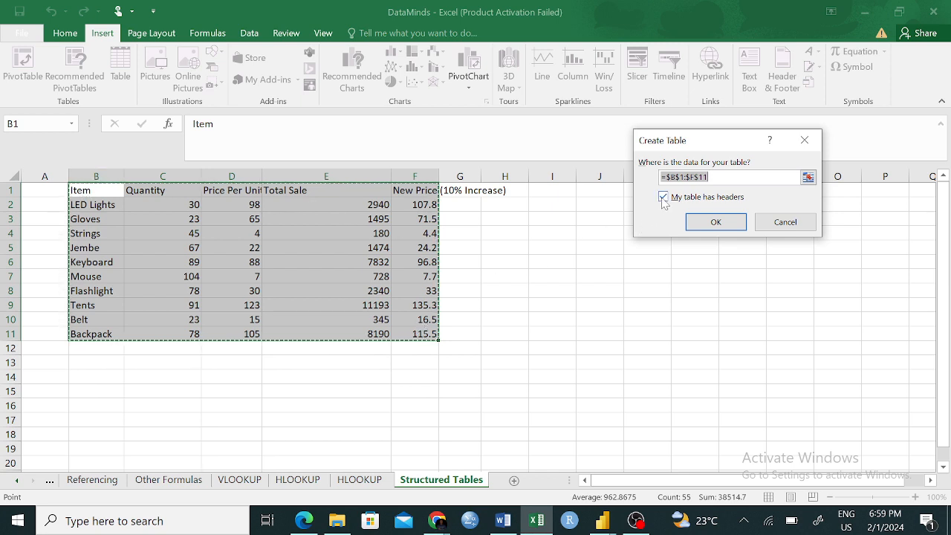
{"action": "left_click", "coordinate": [731, 225]}
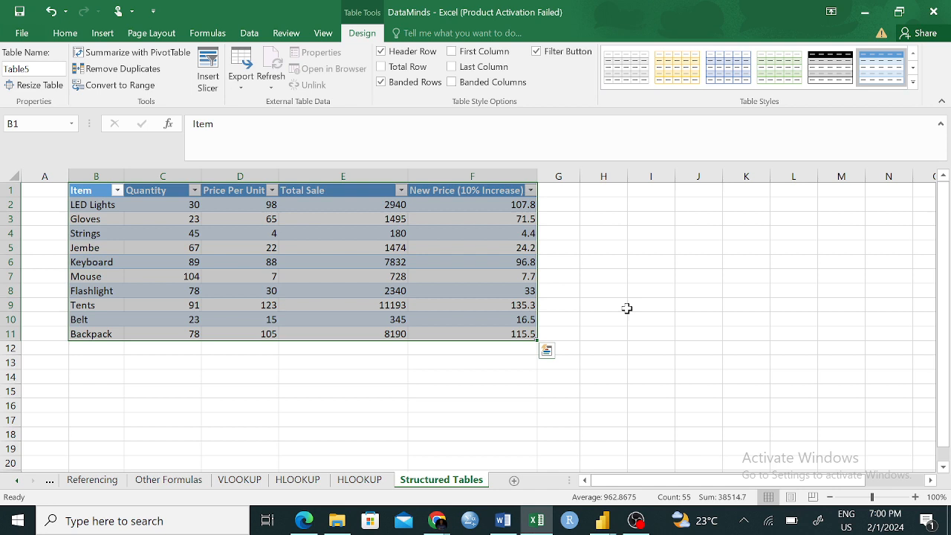
{"action": "key", "text": "ctrl+z"}
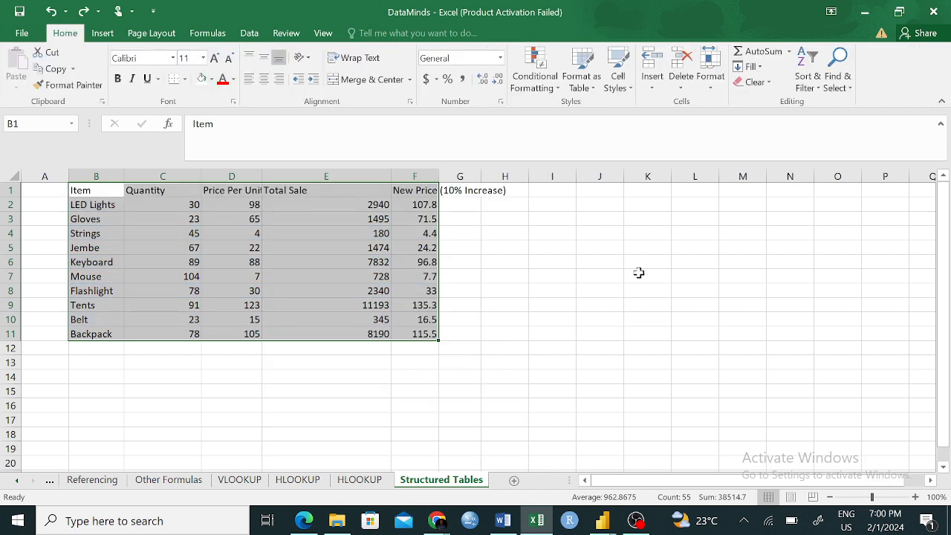
{"action": "left_click", "coordinate": [642, 290]}
{"action": "left_click", "coordinate": [102, 33]}
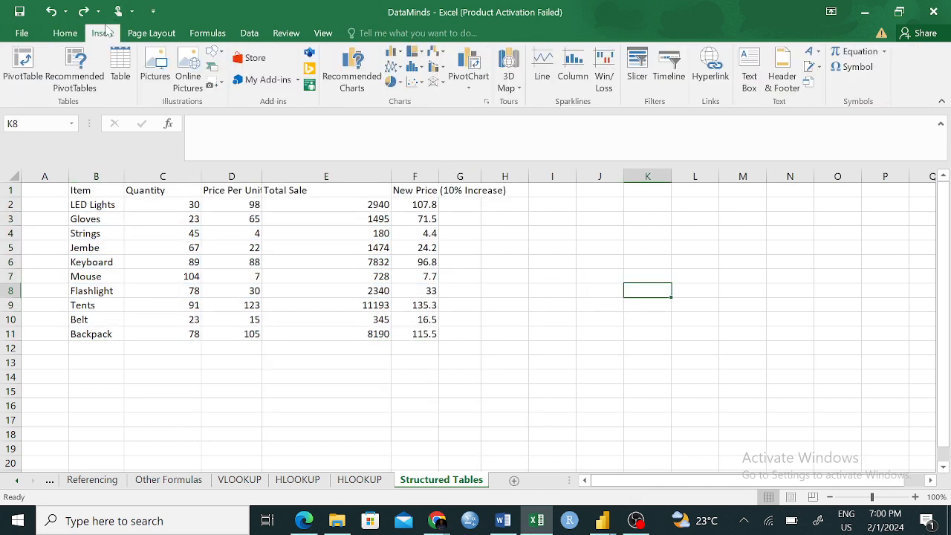
{"action": "left_click", "coordinate": [120, 75]}
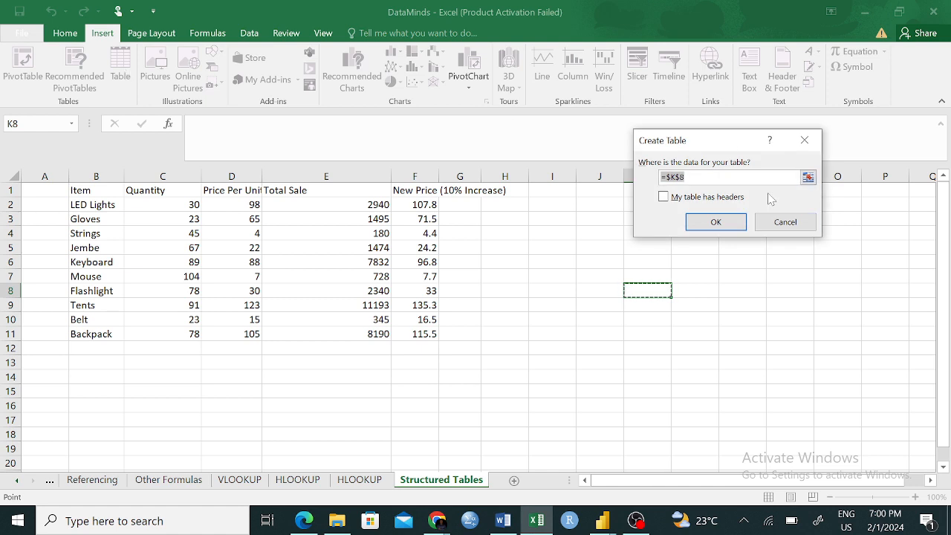
{"action": "left_click", "coordinate": [777, 222]}
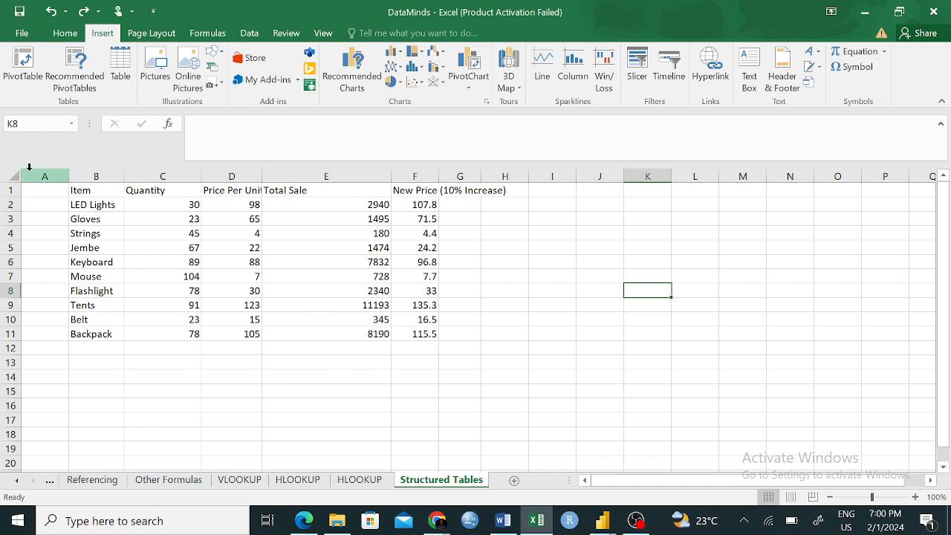
{"action": "left_click", "coordinate": [54, 216]}
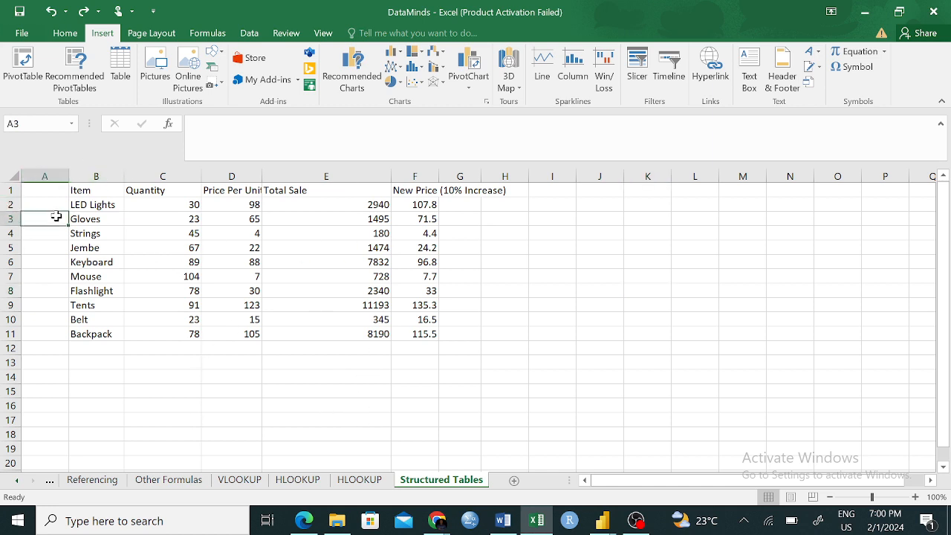
{"action": "left_click", "coordinate": [648, 262]}
{"action": "left_click", "coordinate": [721, 344]}
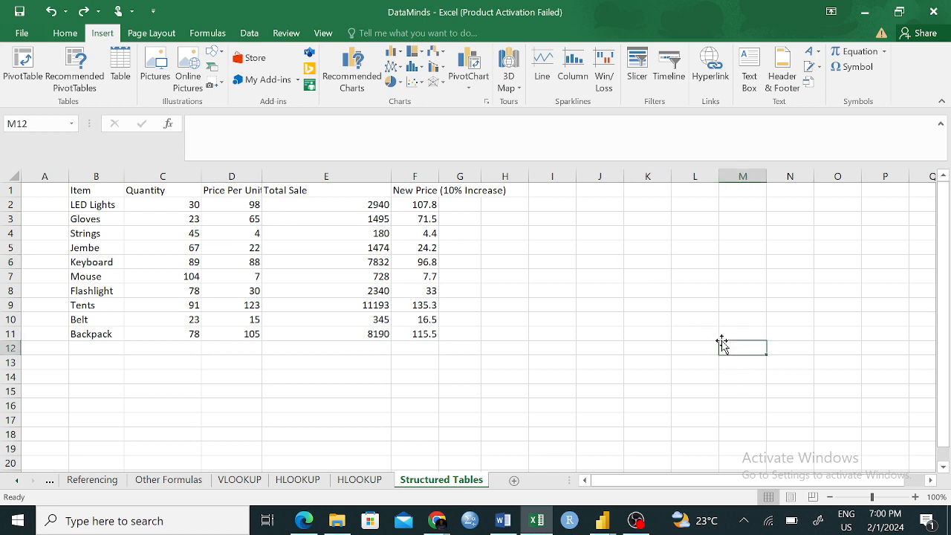
{"action": "left_click", "coordinate": [359, 480]}
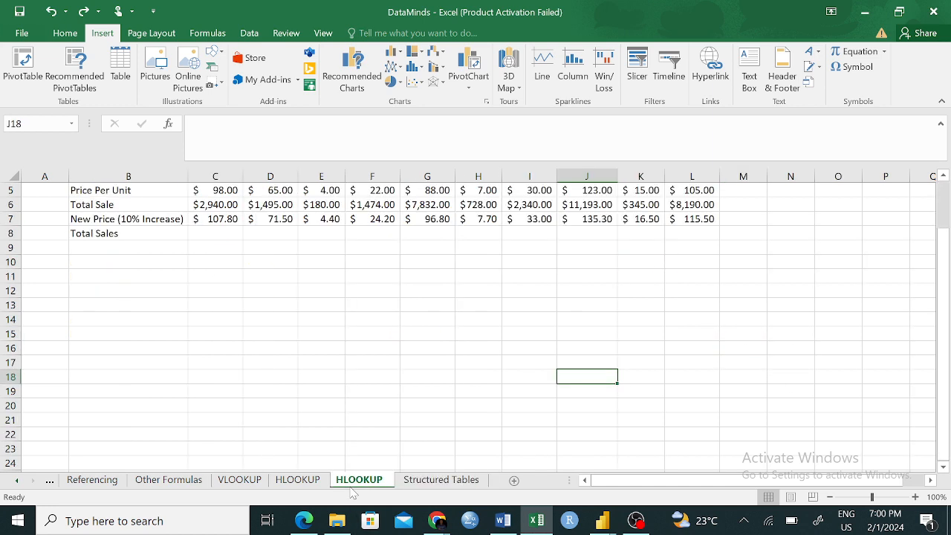
{"action": "left_click", "coordinate": [441, 480]}
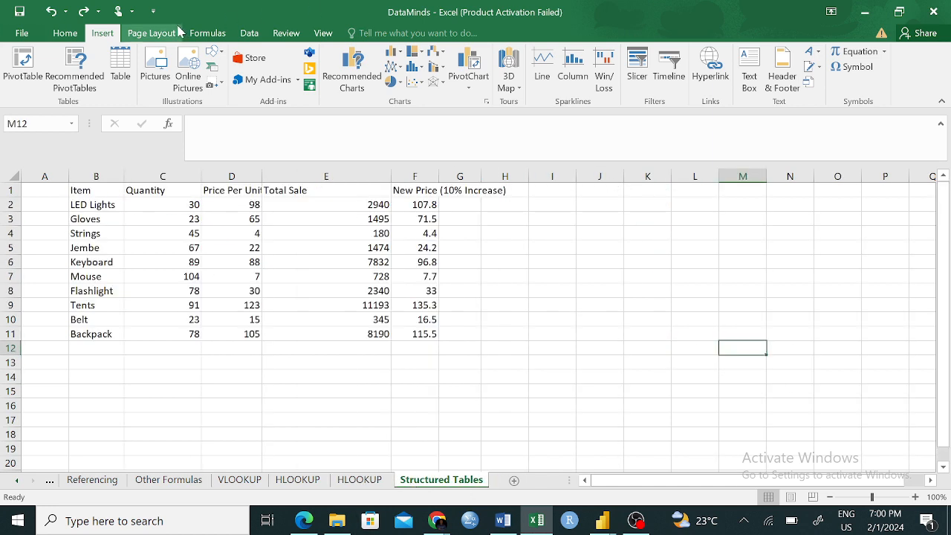
{"action": "left_click", "coordinate": [117, 63]}
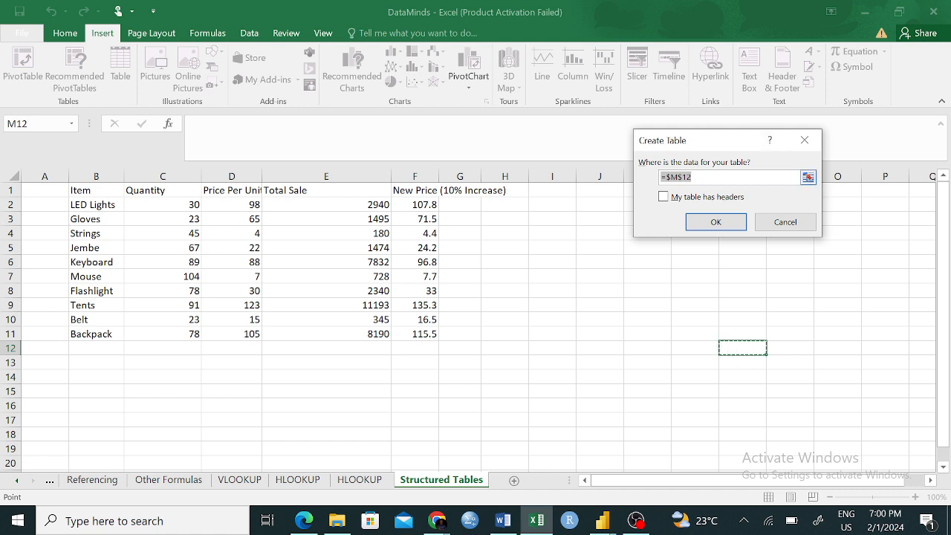
{"action": "left_click", "coordinate": [807, 179]}
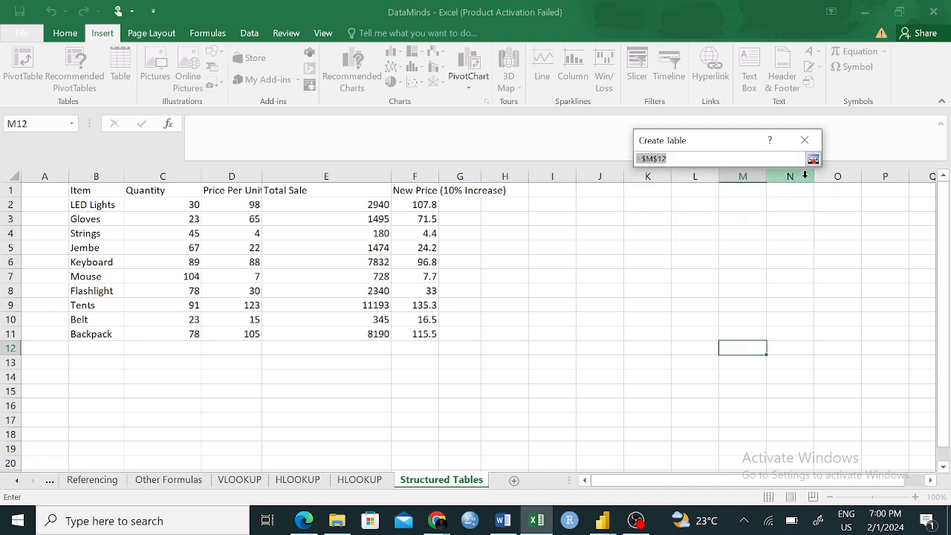
{"action": "left_click", "coordinate": [77, 190]}
{"action": "left_click_drag", "start_coordinate": [77, 191], "coordinate": [404, 329]}
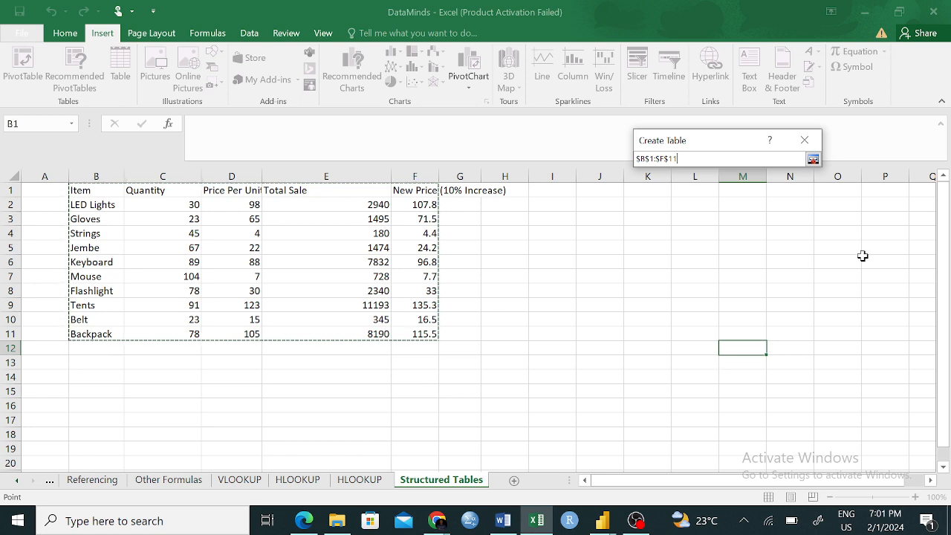
{"action": "left_click", "coordinate": [812, 161]}
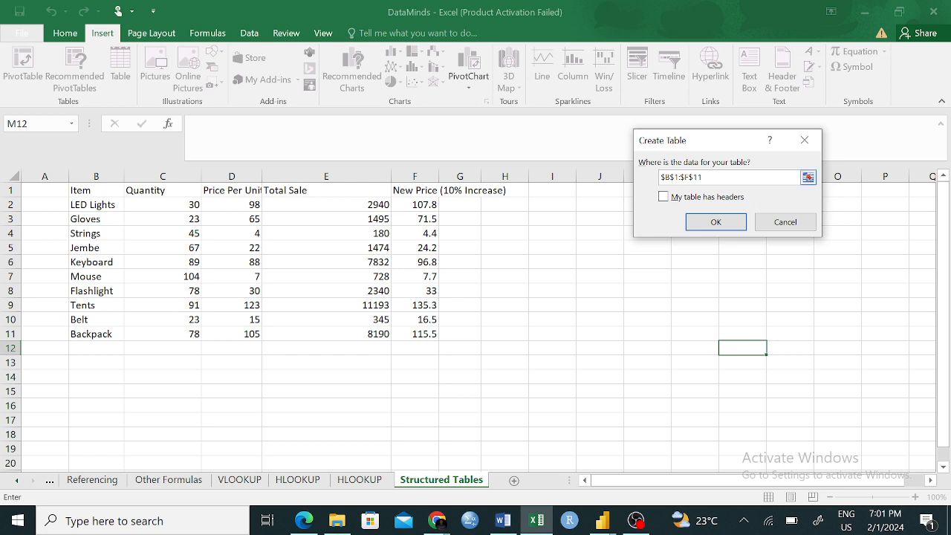
{"action": "left_click", "coordinate": [663, 196]}
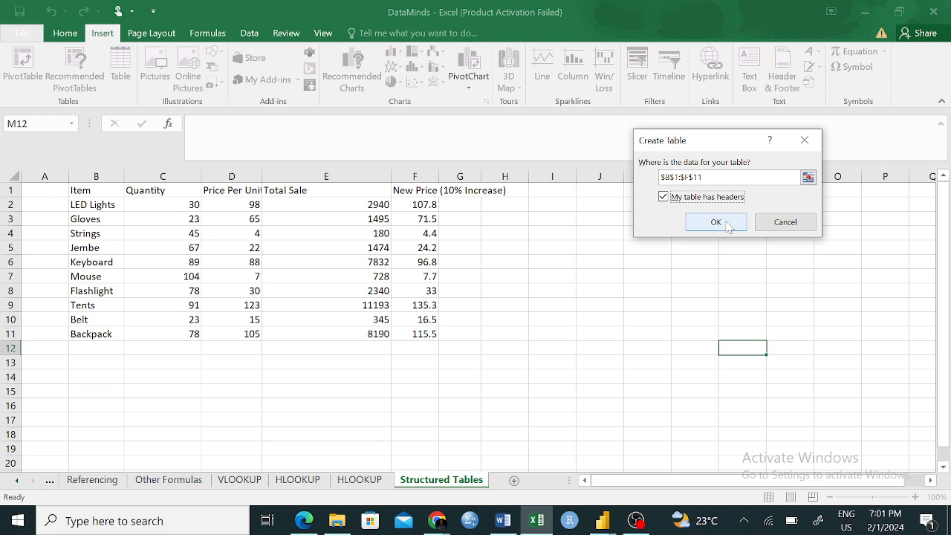
{"action": "left_click", "coordinate": [785, 222]}
{"action": "left_click", "coordinate": [67, 34]}
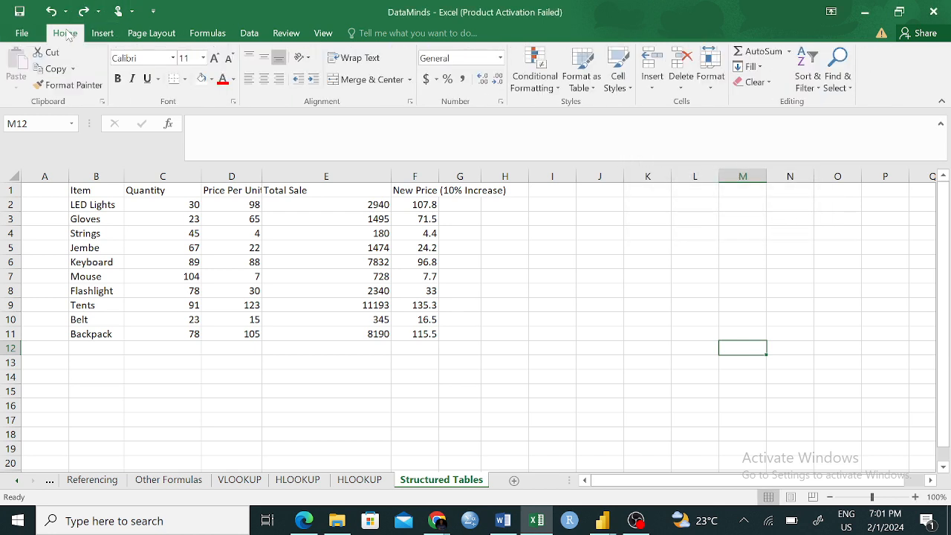
- Convert the sales data in B1:F11 into a table with headers, and undo the conversion
{"action": "left_click", "coordinate": [111, 34]}
{"action": "left_click", "coordinate": [119, 67]}
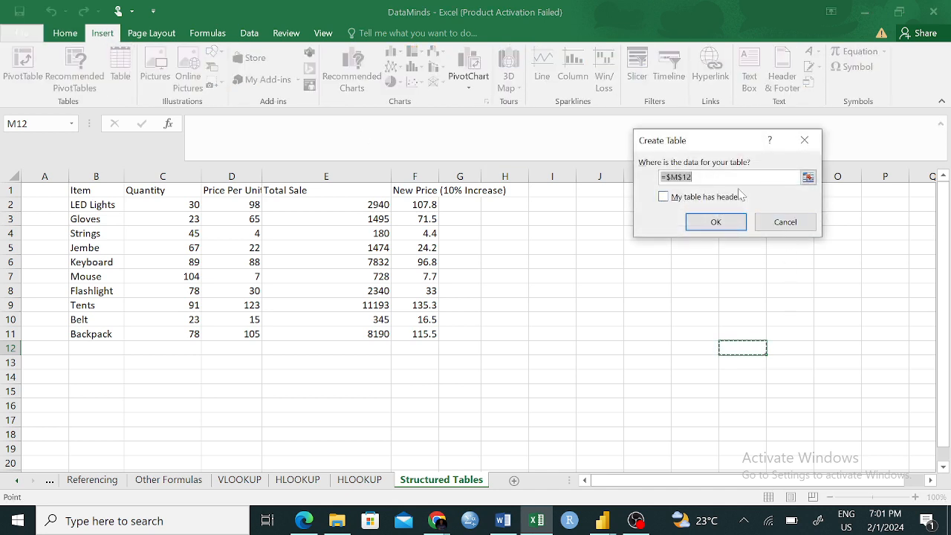
{"action": "left_click", "coordinate": [663, 197]}
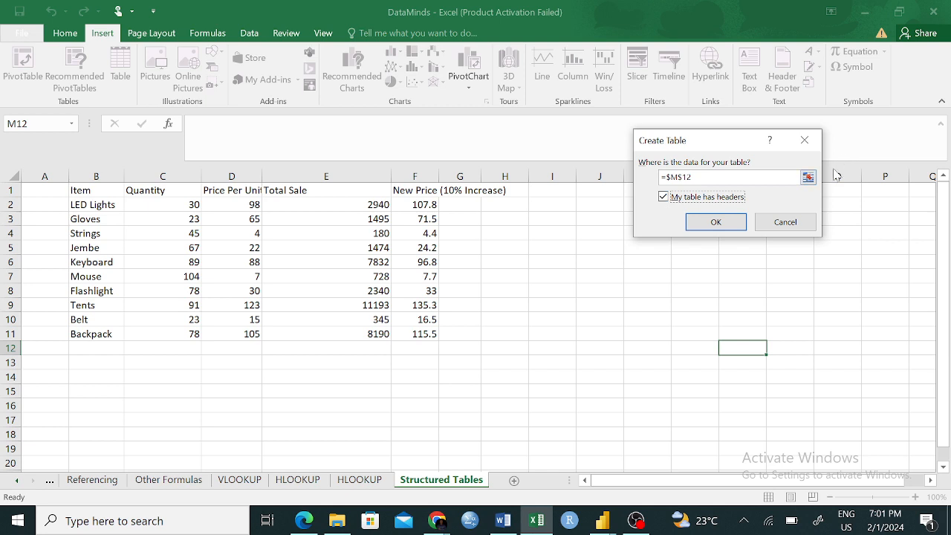
{"action": "left_click", "coordinate": [807, 179]}
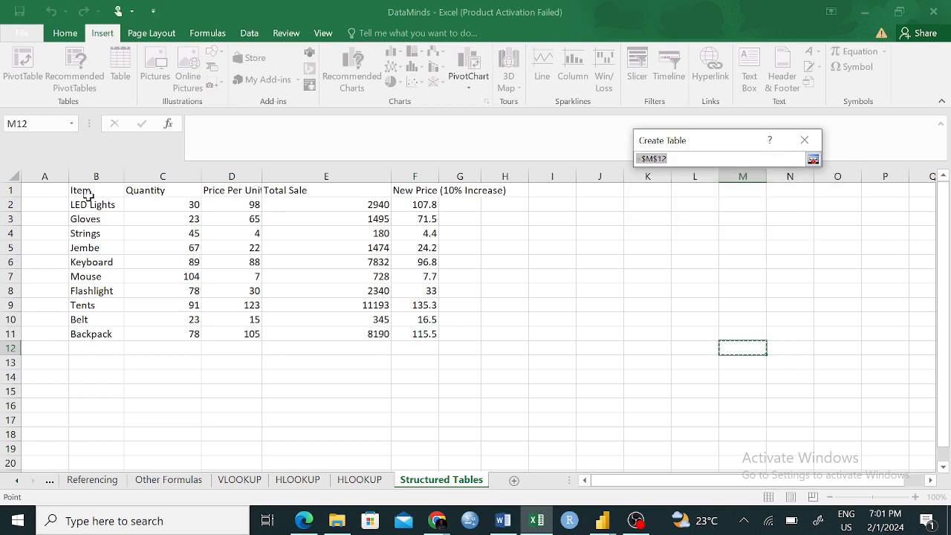
{"action": "left_click_drag", "start_coordinate": [77, 191], "coordinate": [415, 333]}
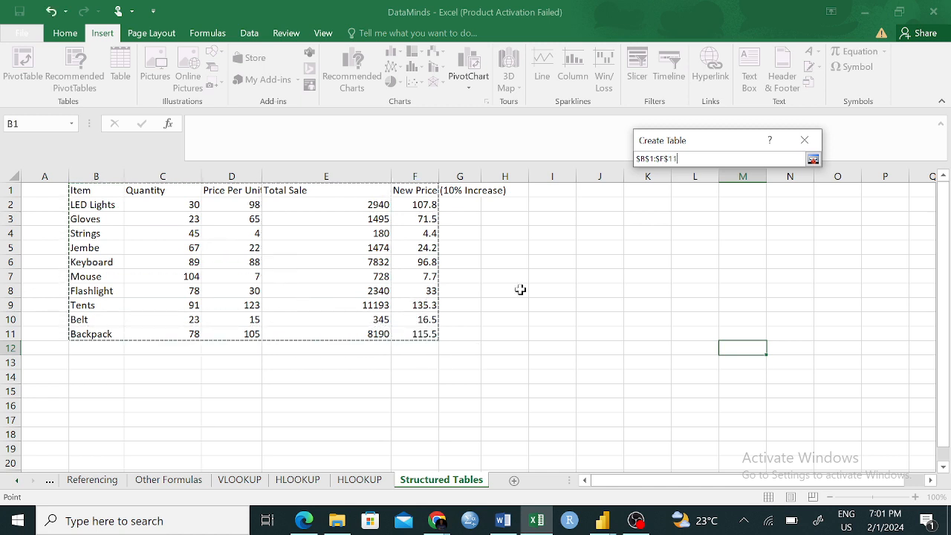
{"action": "left_click", "coordinate": [813, 159]}
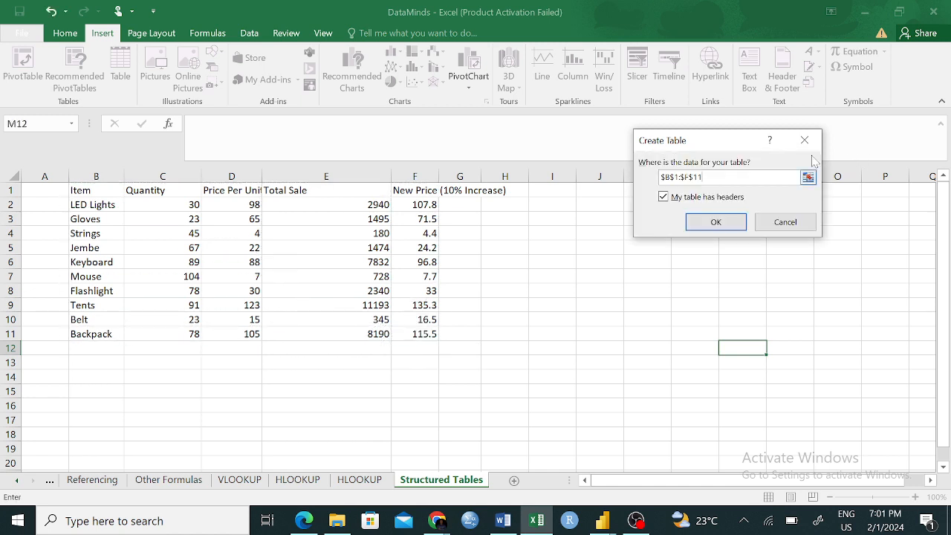
{"action": "left_click", "coordinate": [715, 223]}
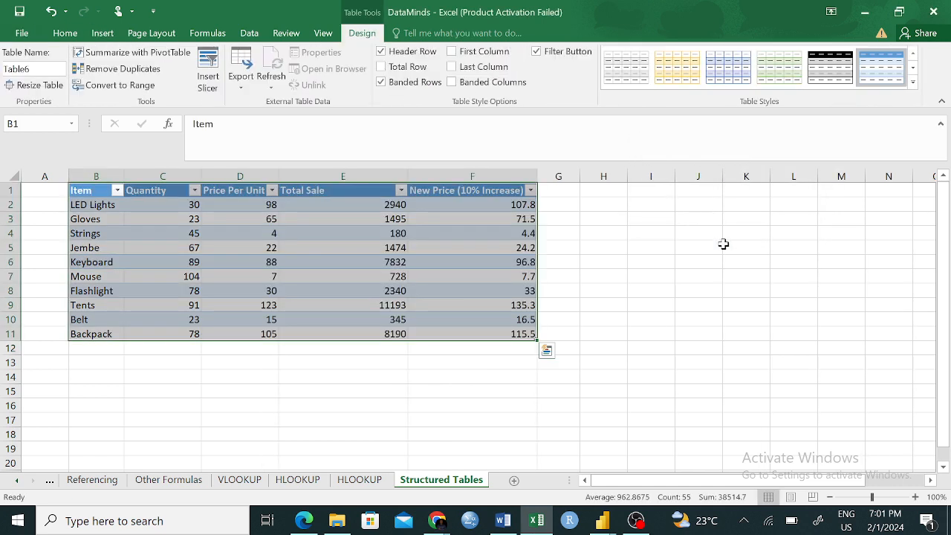
{"action": "left_click", "coordinate": [668, 344]}
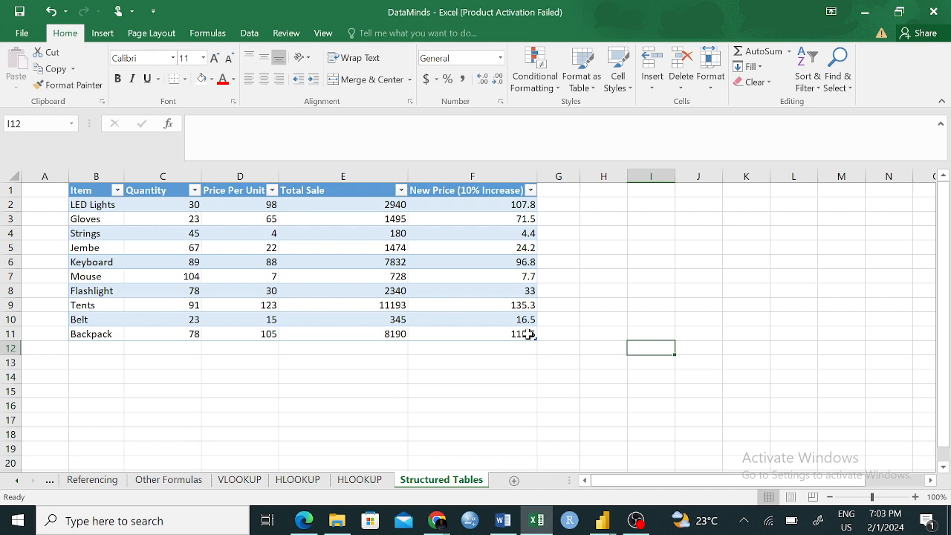
{"action": "key", "text": "ctrl+z"}
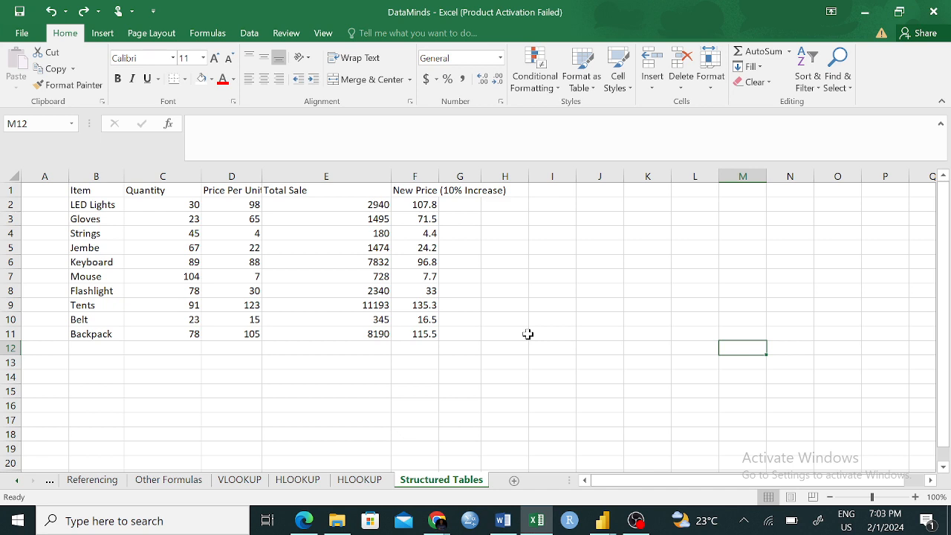
- Narrow the Total Sale column so that it fits its header and values
{"action": "left_click", "coordinate": [403, 217]}
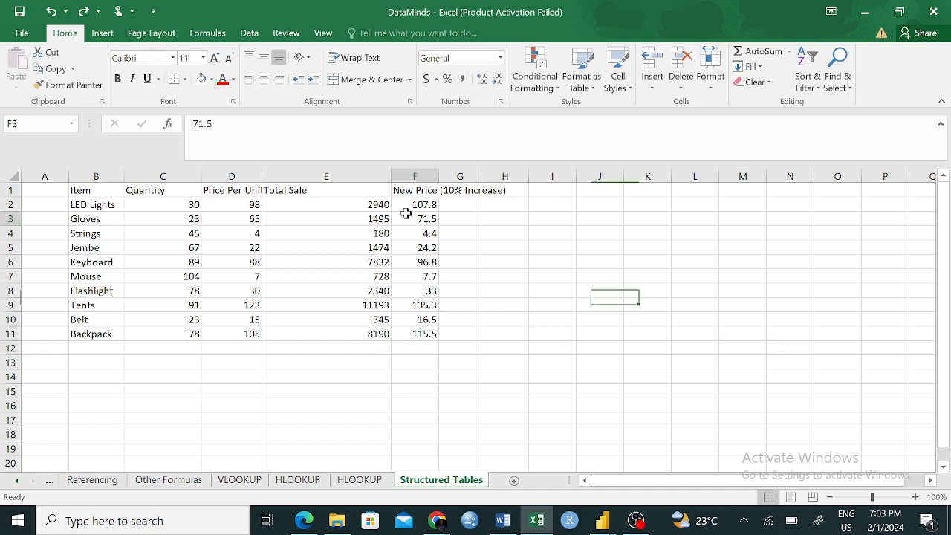
{"action": "left_click", "coordinate": [287, 194]}
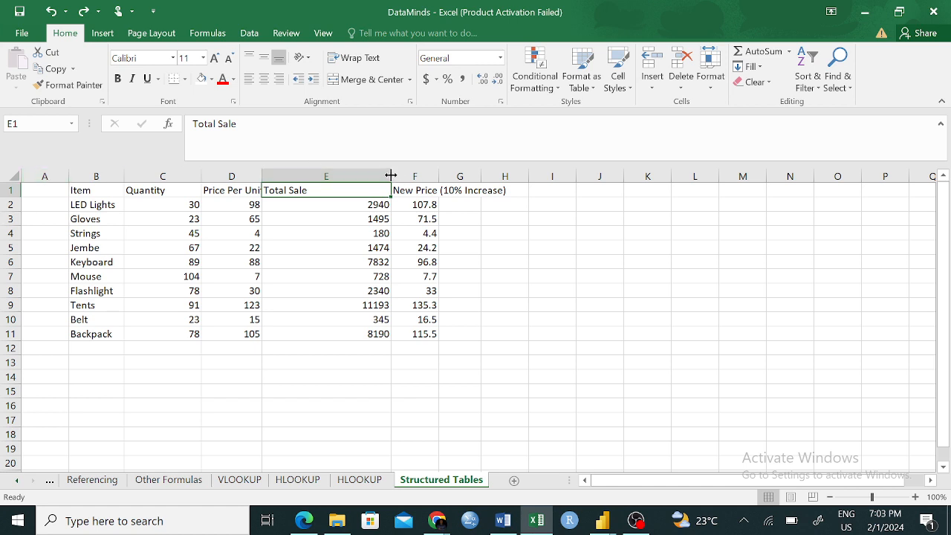
{"action": "left_click_drag", "start_coordinate": [390, 177], "coordinate": [320, 173]}
{"action": "left_click", "coordinate": [483, 332]}
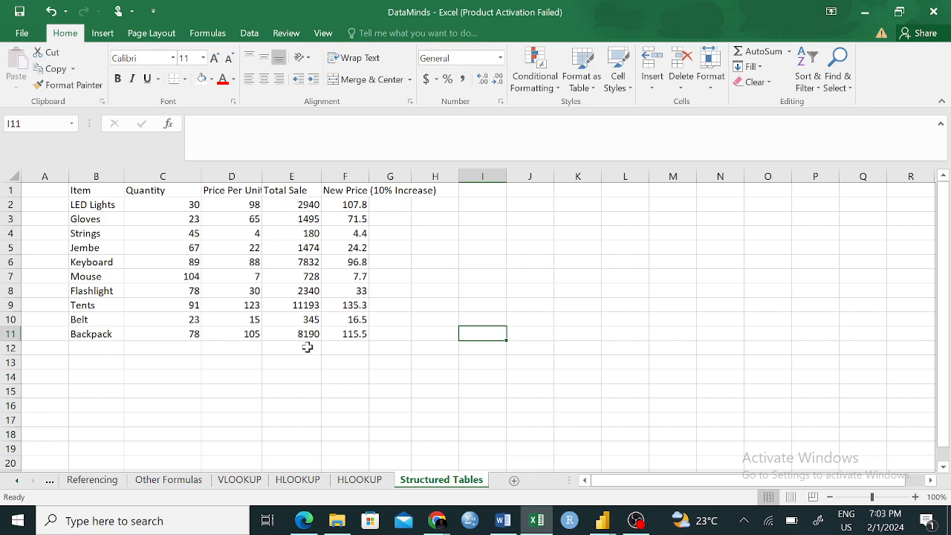
- Check the number formatting on the Referencing sheet and apply the dollar Accounting format to C2:F11 on the Structured Tables sheet
{"action": "left_click", "coordinate": [92, 480]}
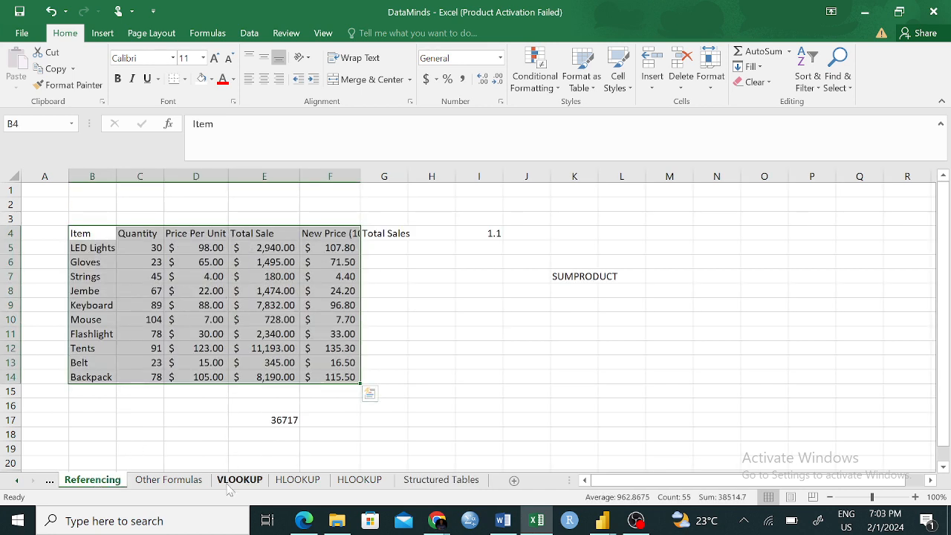
{"action": "right_click", "coordinate": [418, 484]}
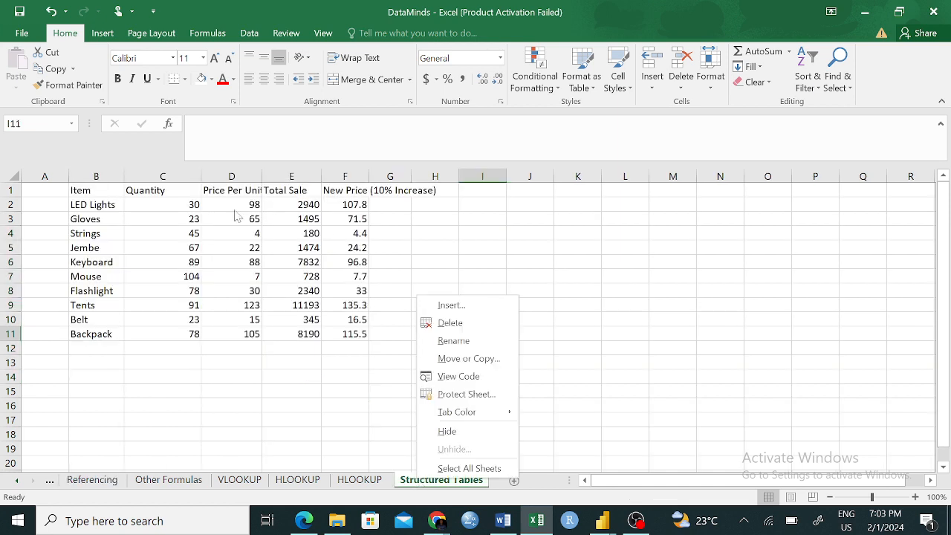
{"action": "key", "text": "Escape"}
{"action": "mouse_move", "coordinate": [187, 204]}
{"action": "left_mouse_down"}
{"action": "mouse_move", "coordinate": [311, 219]}
{"action": "mouse_move", "coordinate": [355, 288]}
{"action": "mouse_move", "coordinate": [355, 336]}
{"action": "left_mouse_up"}
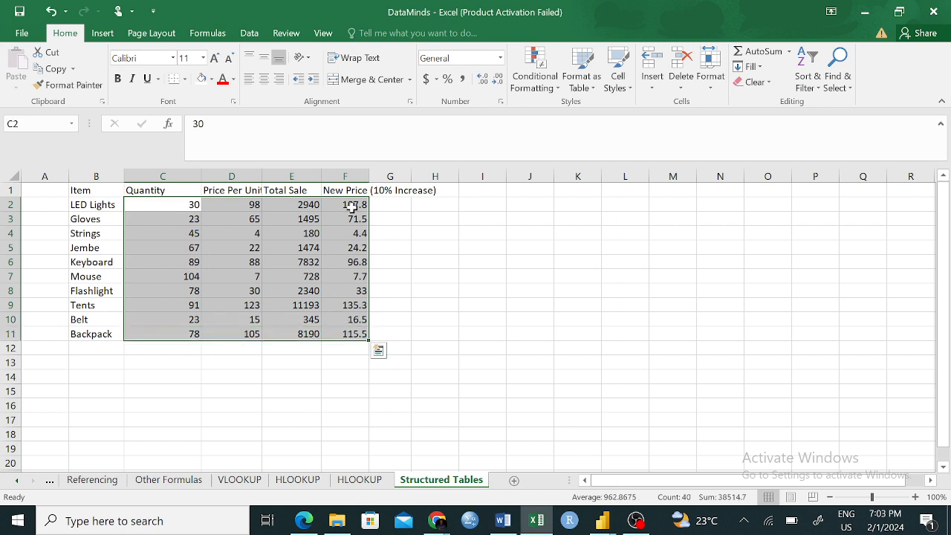
{"action": "left_click", "coordinate": [429, 81]}
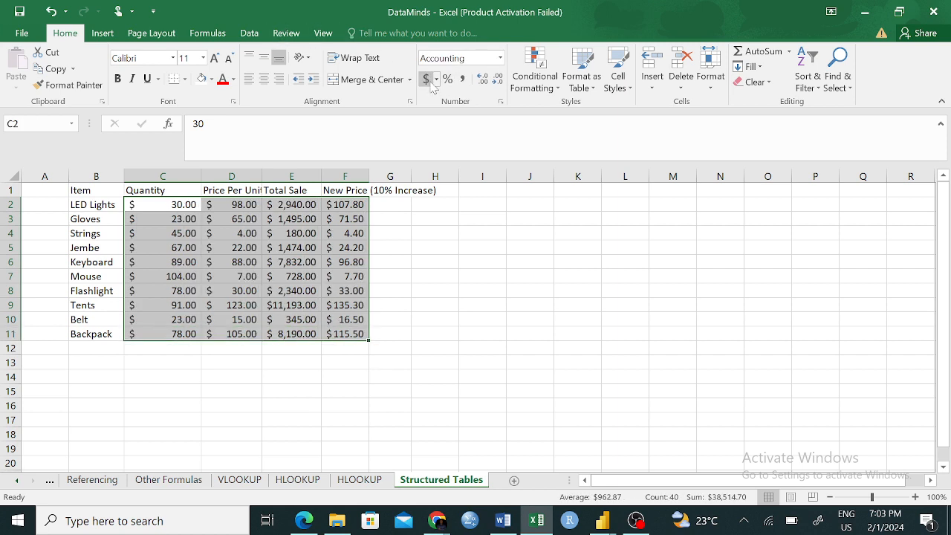
{"action": "left_click", "coordinate": [491, 286]}
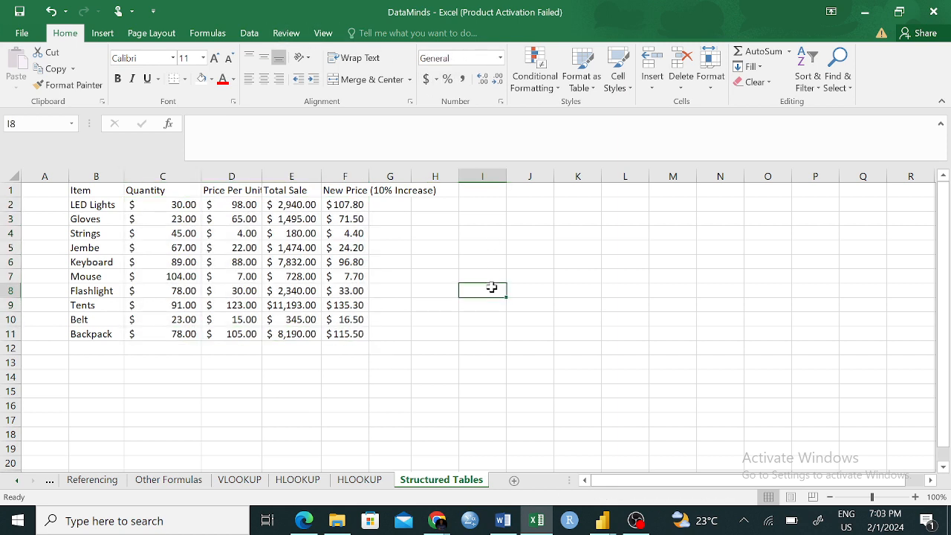
{"action": "left_click", "coordinate": [445, 377]}
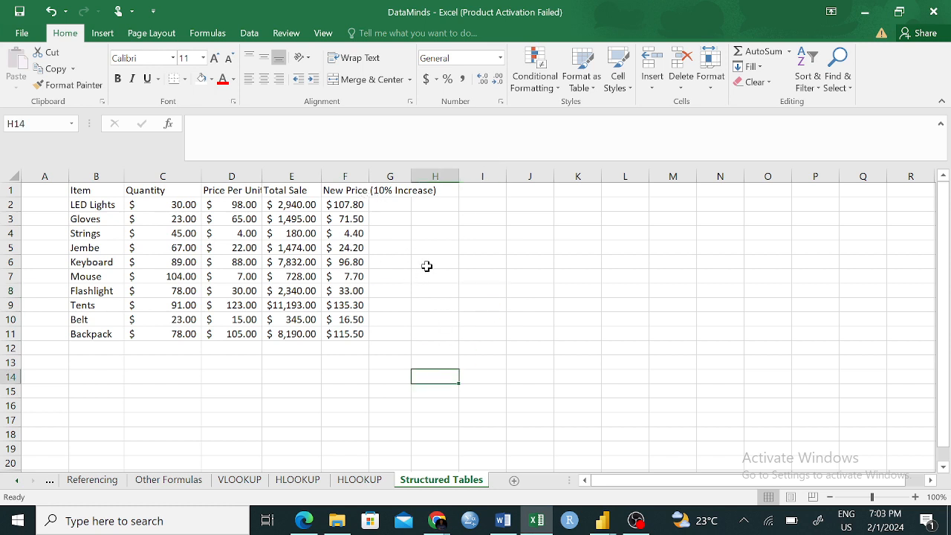
{"action": "left_click", "coordinate": [461, 263]}
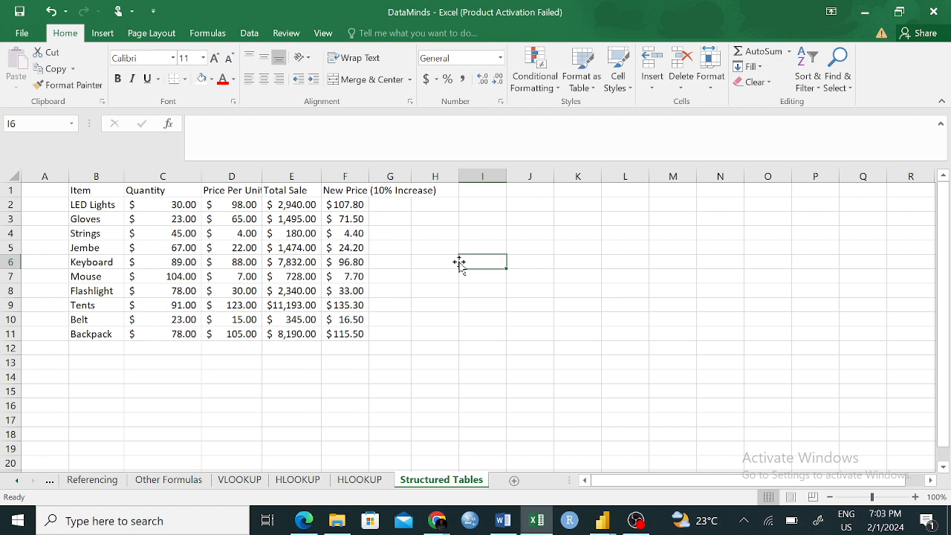
- Create a table with headers from the dollar-formatted sales data in B1:F11
{"action": "left_click_drag", "start_coordinate": [79, 188], "coordinate": [342, 334]}
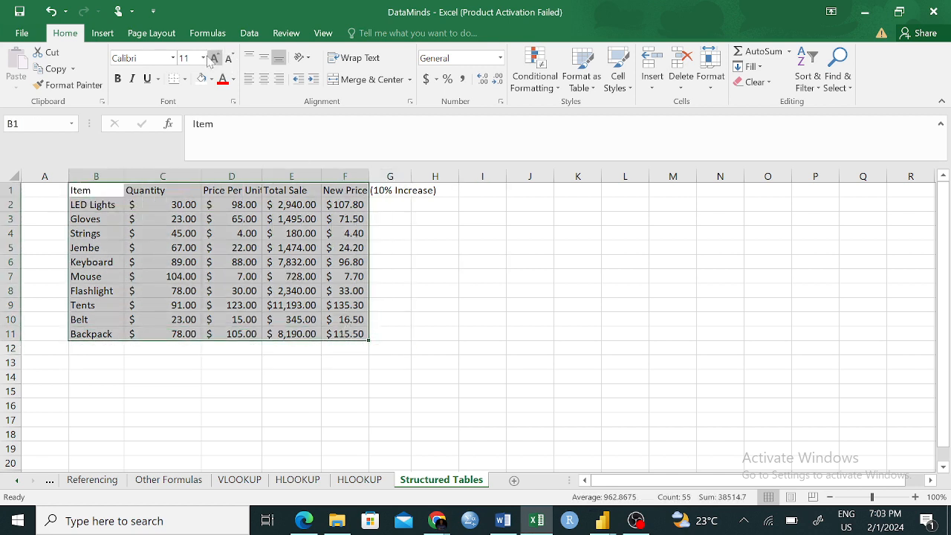
{"action": "left_click", "coordinate": [103, 33]}
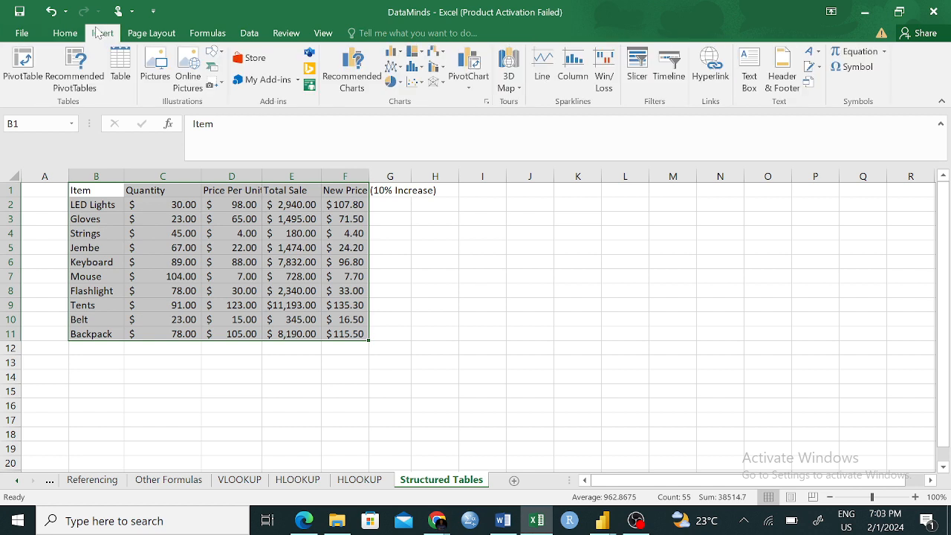
{"action": "left_click", "coordinate": [120, 72]}
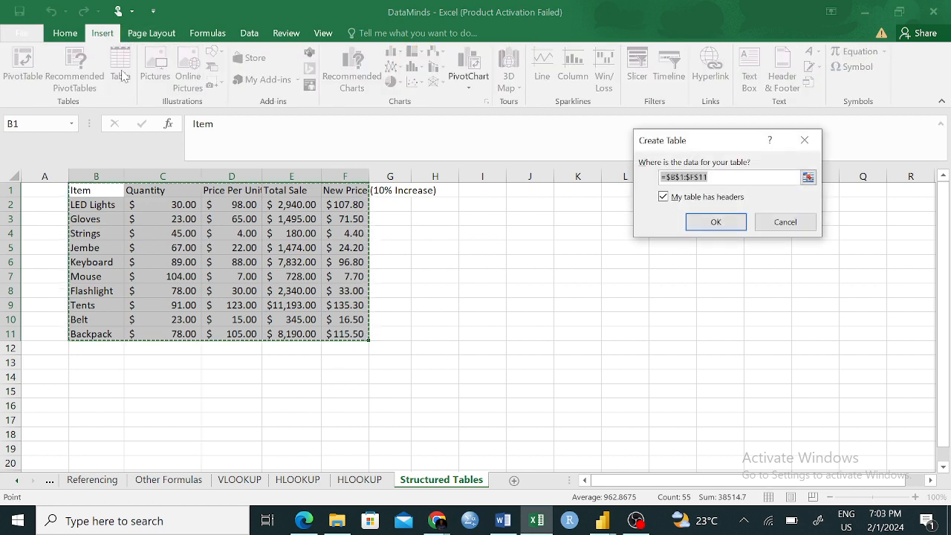
{"action": "left_click", "coordinate": [715, 222]}
{"action": "left_click", "coordinate": [653, 376]}
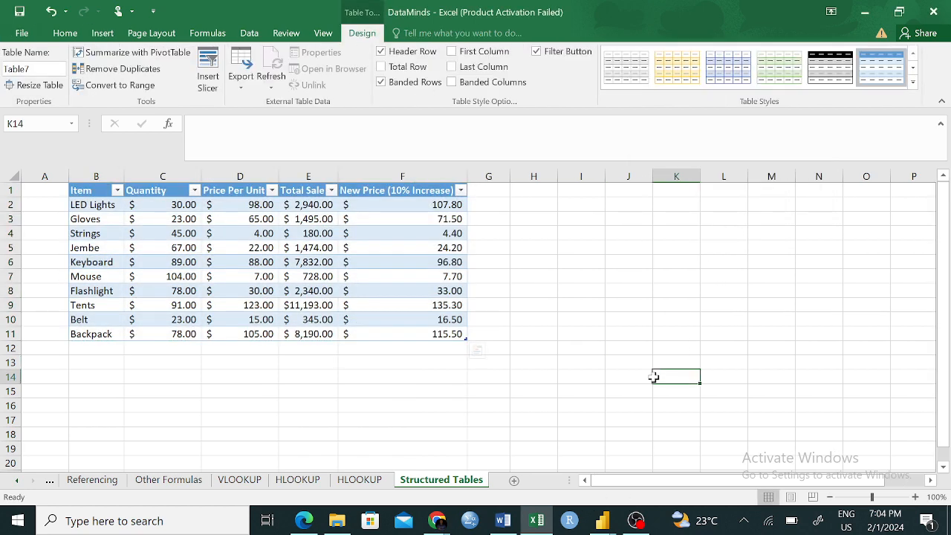
{"action": "right_click", "coordinate": [653, 377]}
{"action": "key", "text": "Escape"}
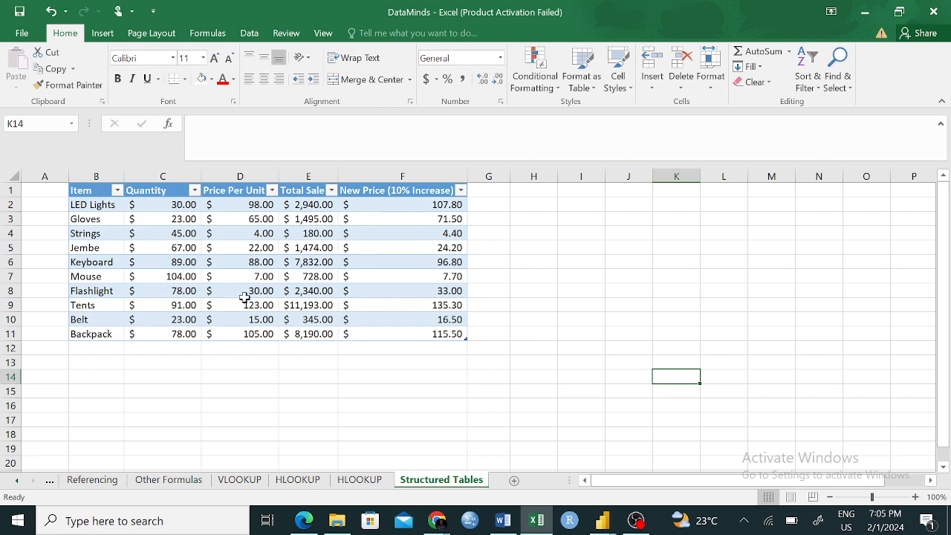
- Examine the new table's header row and its sales records on the Structured Tables sheet
{"action": "left_click", "coordinate": [71, 190]}
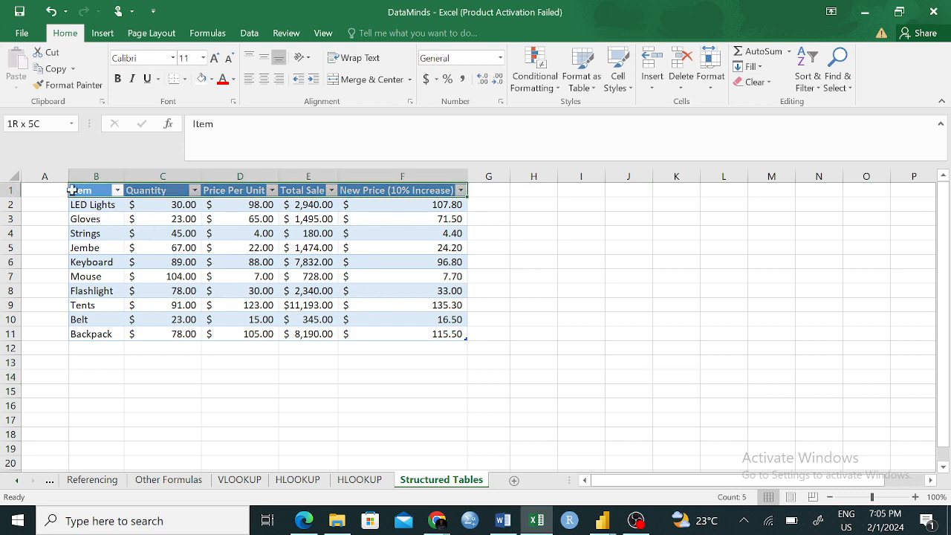
{"action": "left_click", "coordinate": [71, 190]}
{"action": "left_click", "coordinate": [414, 305]}
{"action": "left_click", "coordinate": [559, 433]}
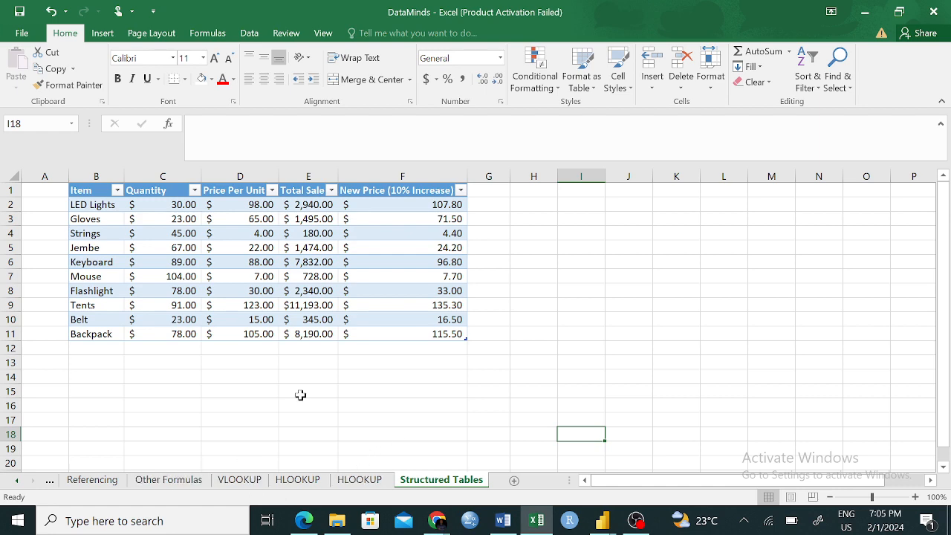
- Select the unstructured sales data in B4:F14 on the Referencing sheet for comparison with the structured table
{"action": "left_click", "coordinate": [92, 480]}
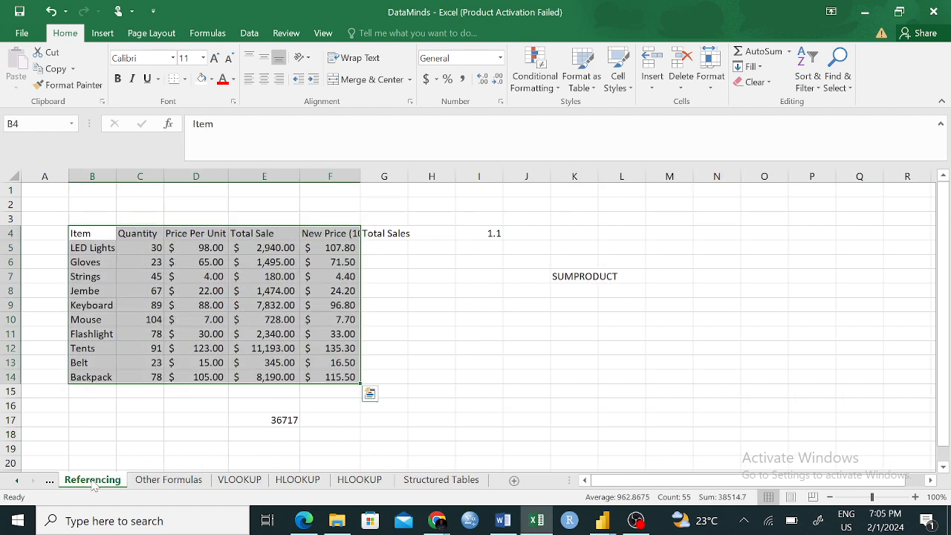
{"action": "left_click", "coordinate": [556, 361]}
{"action": "left_click", "coordinate": [80, 238]}
{"action": "left_click_drag", "start_coordinate": [80, 238], "coordinate": [350, 377]}
{"action": "left_click", "coordinate": [412, 383]}
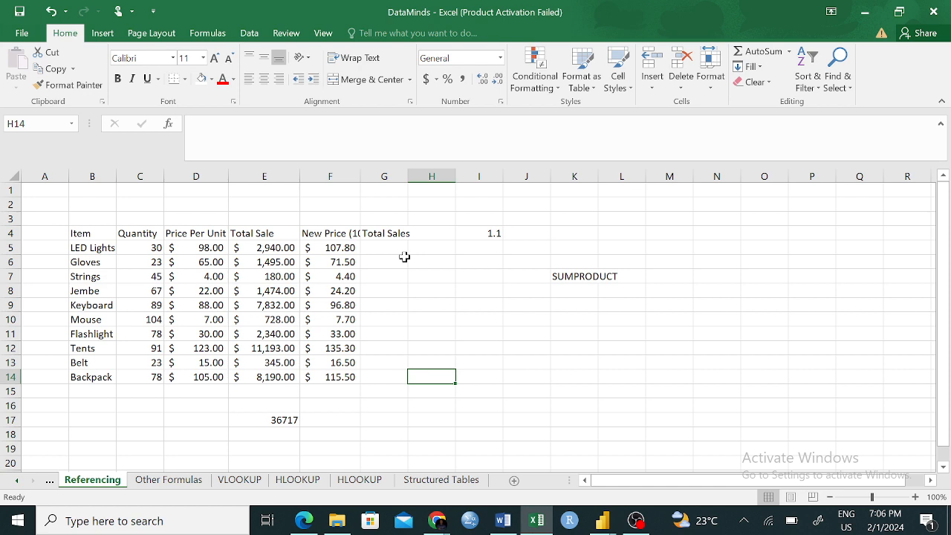
{"action": "left_click", "coordinate": [89, 233]}
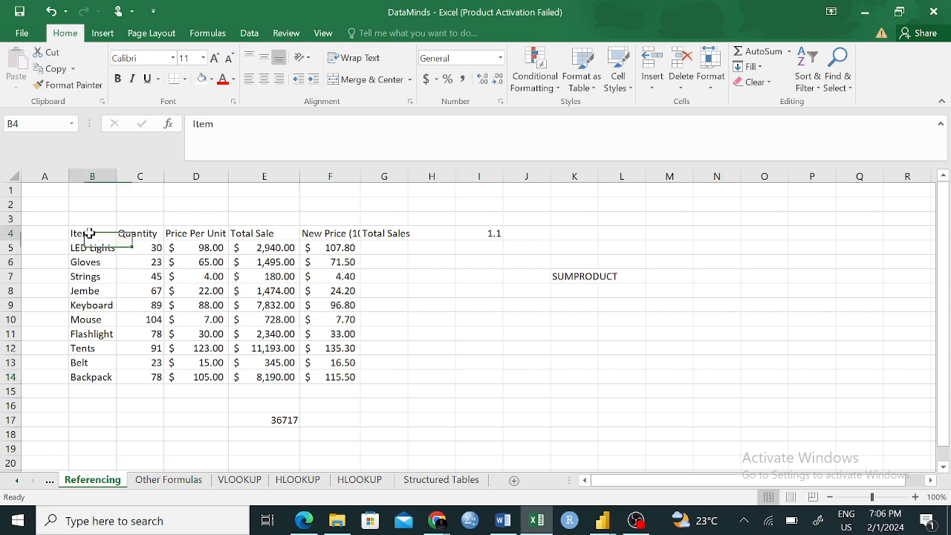
{"action": "left_click_drag", "start_coordinate": [89, 233], "coordinate": [350, 377]}
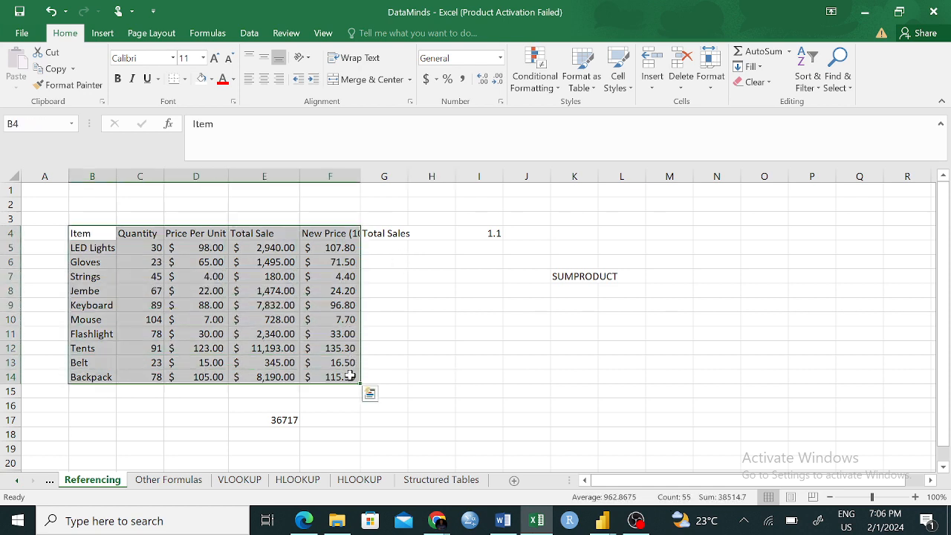
- Reselect the plain data B4:F14 on the Referencing sheet and move that sheet directly before the Structured Tables sheet
{"action": "left_click", "coordinate": [92, 260]}
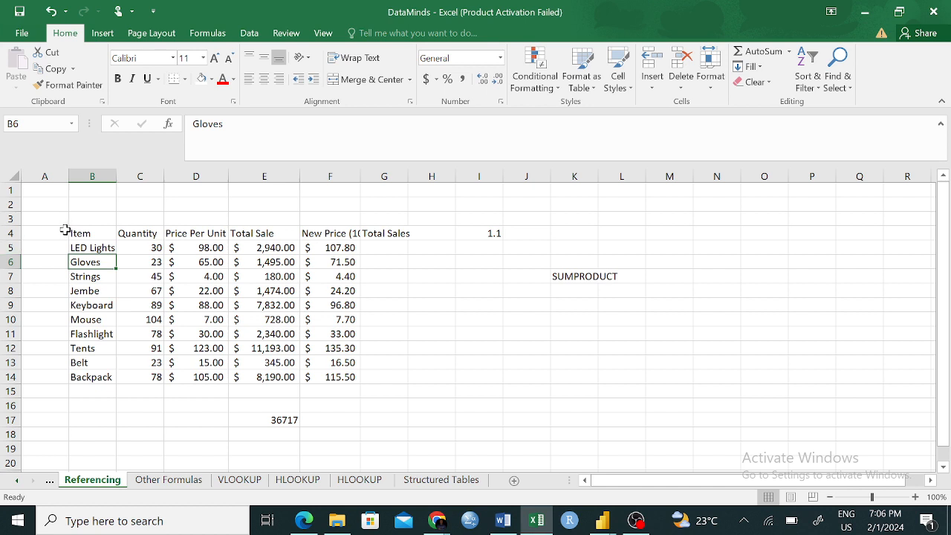
{"action": "left_click_drag", "start_coordinate": [72, 231], "coordinate": [325, 375]}
{"action": "left_click", "coordinate": [427, 479]}
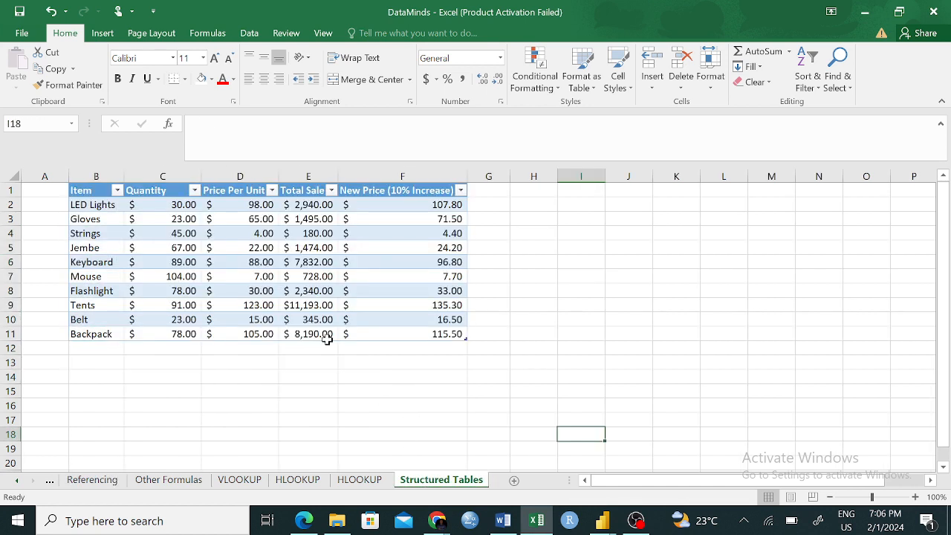
{"action": "left_click", "coordinate": [85, 482]}
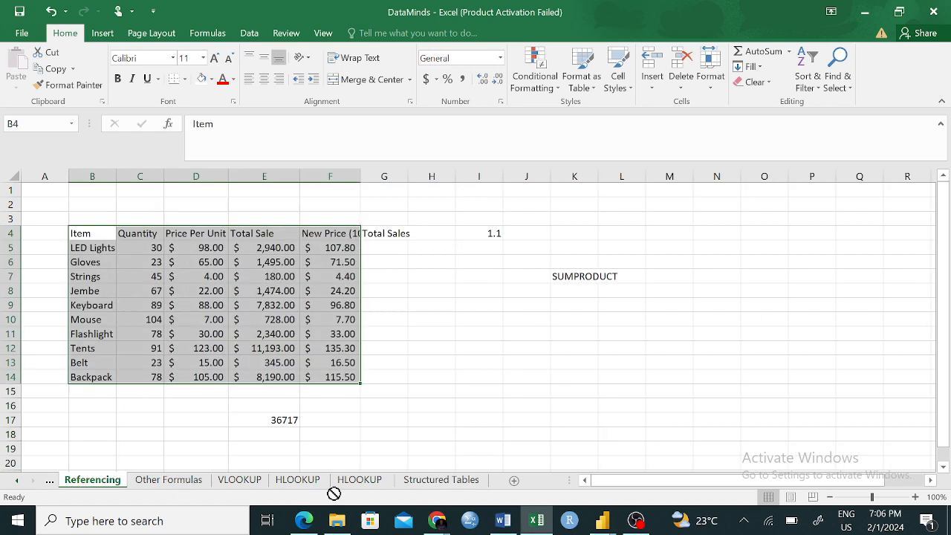
{"action": "left_click_drag", "start_coordinate": [394, 490], "coordinate": [396, 484]}
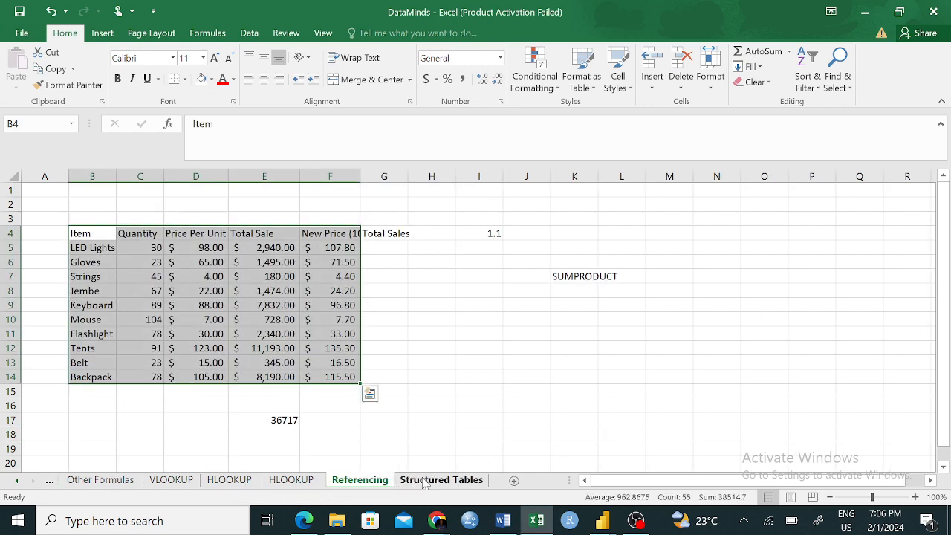
- Compare the plain sales range on the Referencing sheet with the formatted table on the Structured Tables sheet
{"action": "left_click", "coordinate": [425, 481]}
{"action": "left_click", "coordinate": [371, 481]}
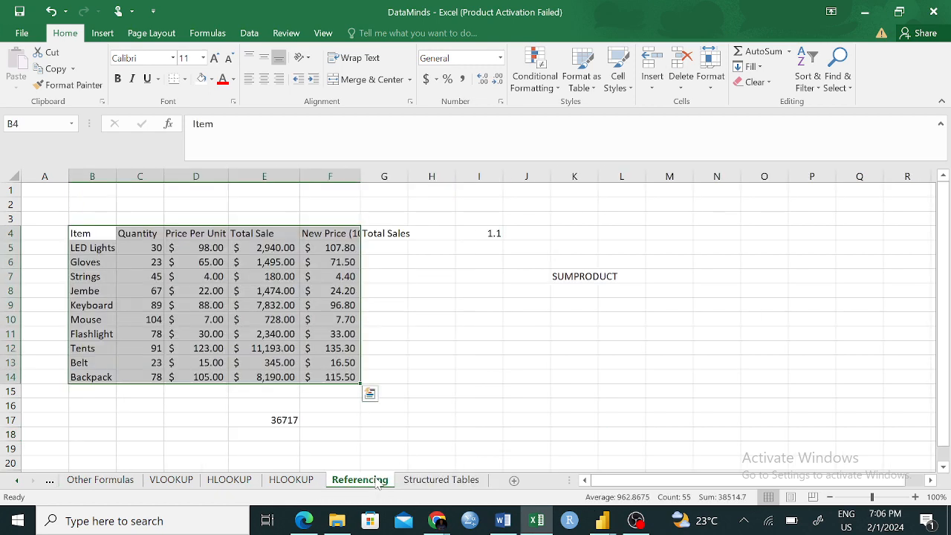
{"action": "left_click", "coordinate": [438, 481]}
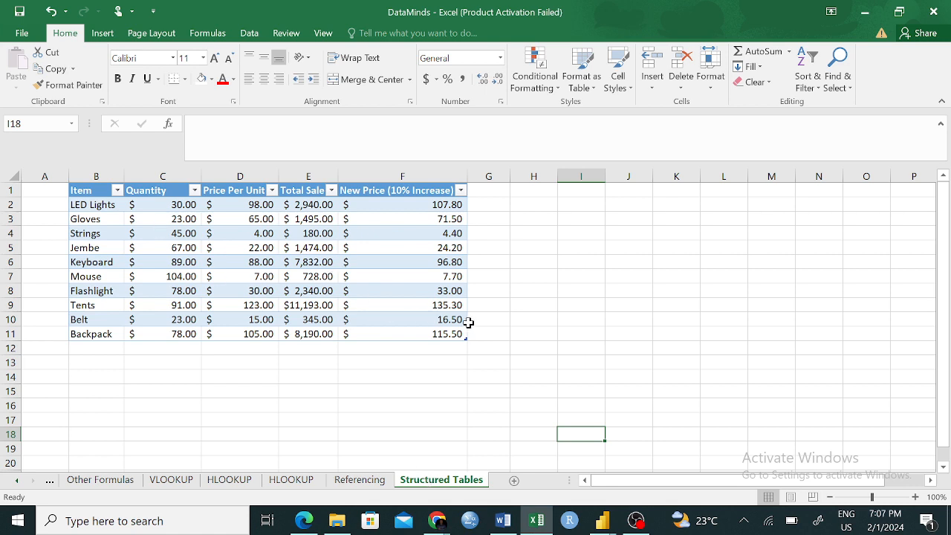
{"action": "left_click", "coordinate": [357, 482]}
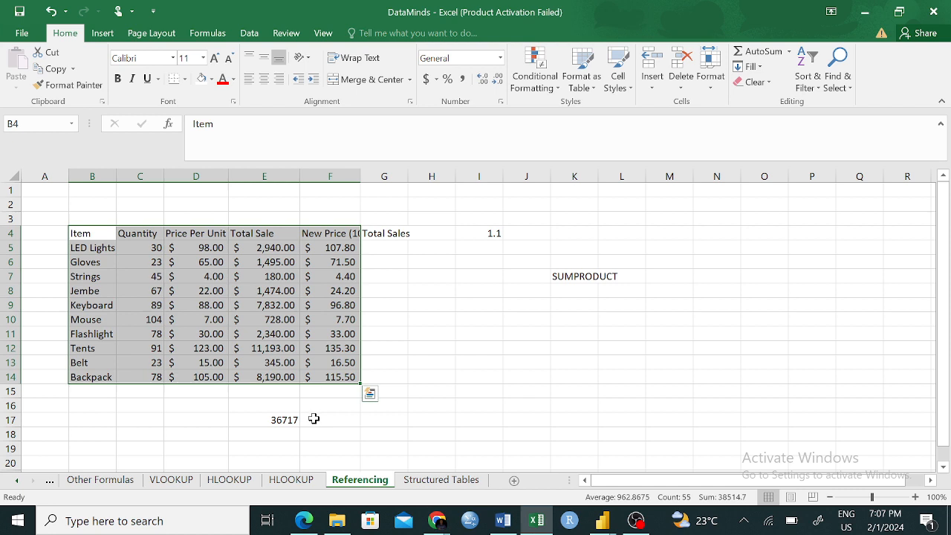
{"action": "left_click", "coordinate": [527, 405]}
{"action": "left_click", "coordinate": [421, 480]}
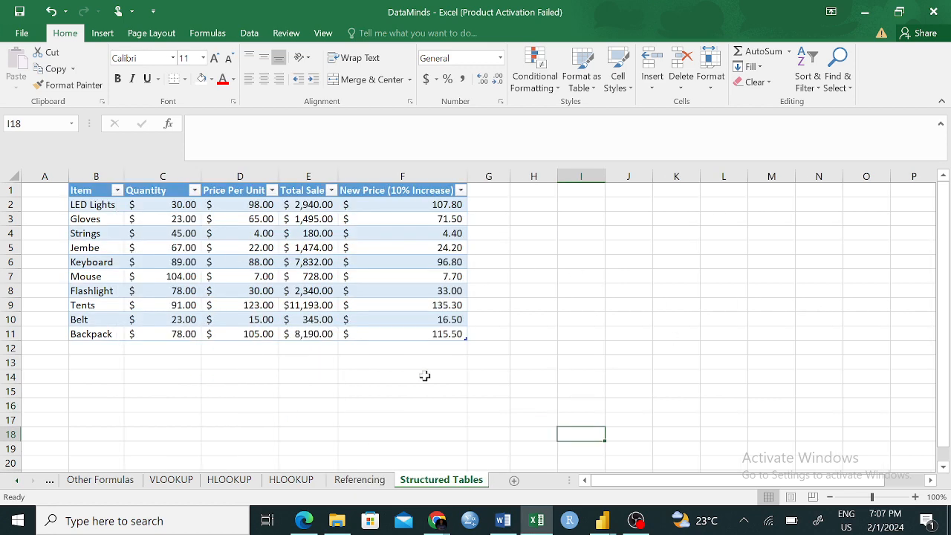
{"action": "left_click", "coordinate": [371, 481]}
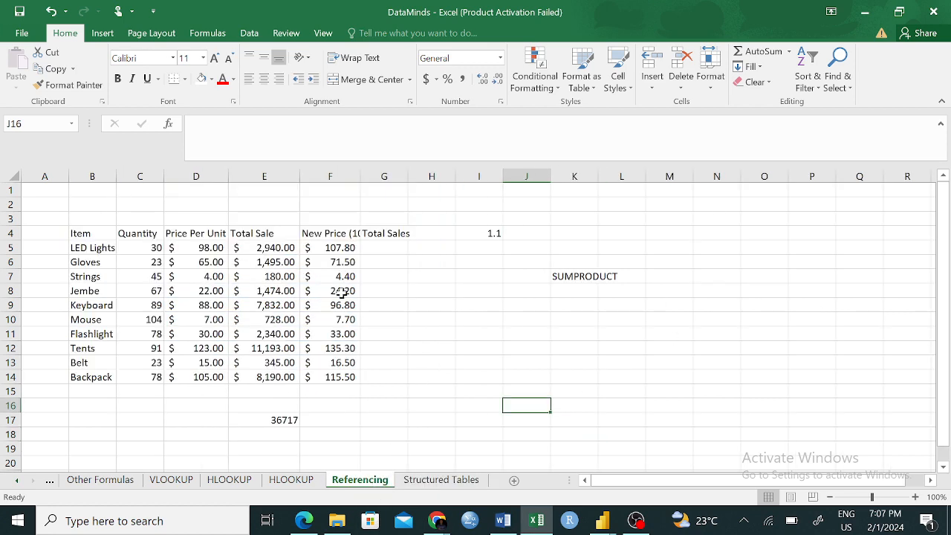
{"action": "left_click", "coordinate": [440, 480]}
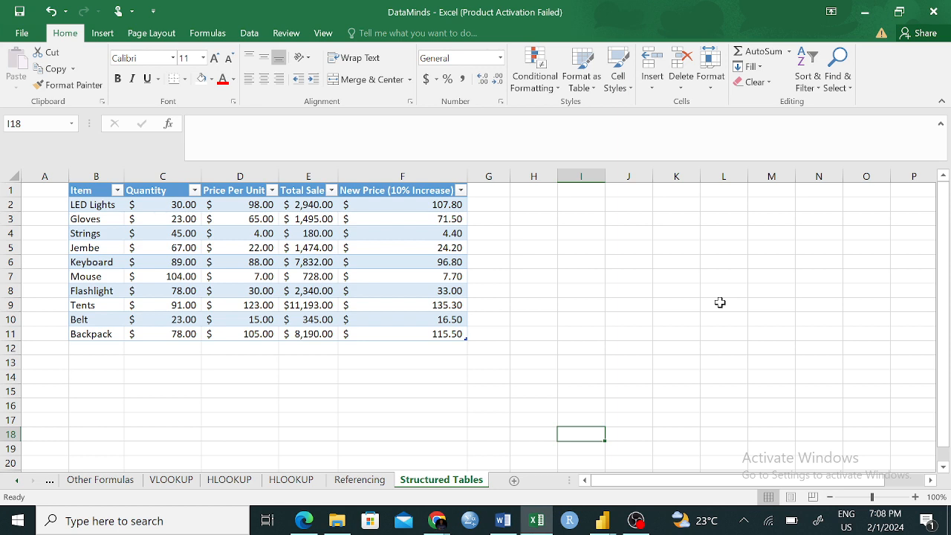
{"action": "left_click", "coordinate": [437, 522]}
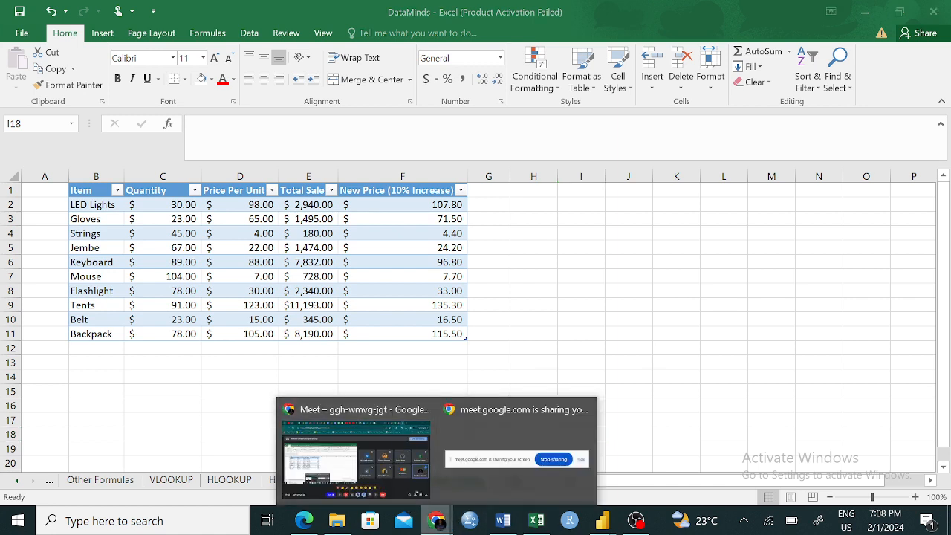
{"action": "left_click", "coordinate": [238, 280]}
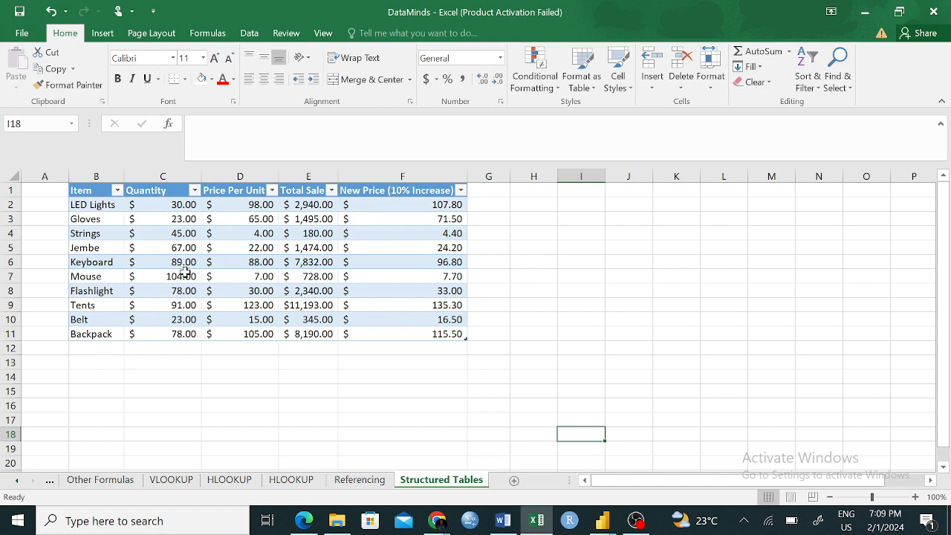
- Set the Quantity values in C2:C11 of the Structured Tables sheet to the General number format
{"action": "left_click", "coordinate": [354, 481]}
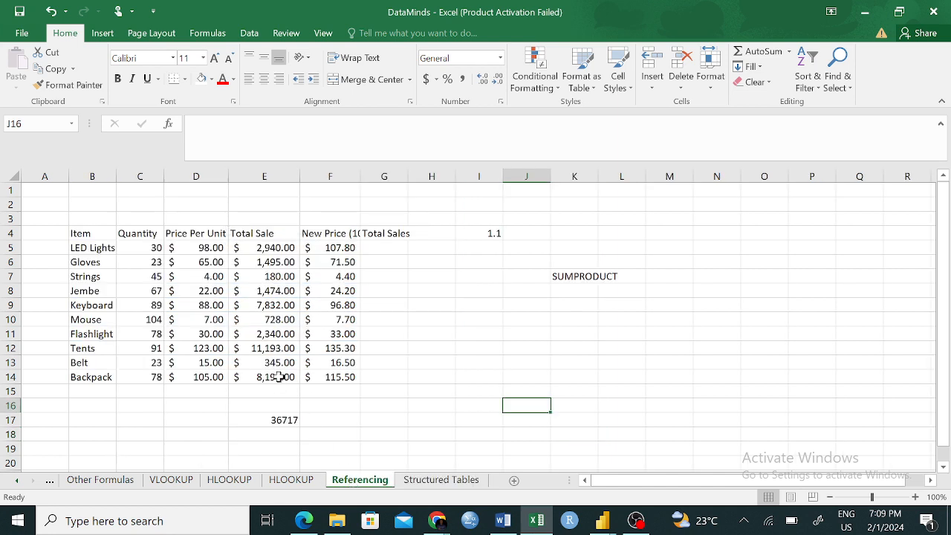
{"action": "left_click", "coordinate": [429, 486]}
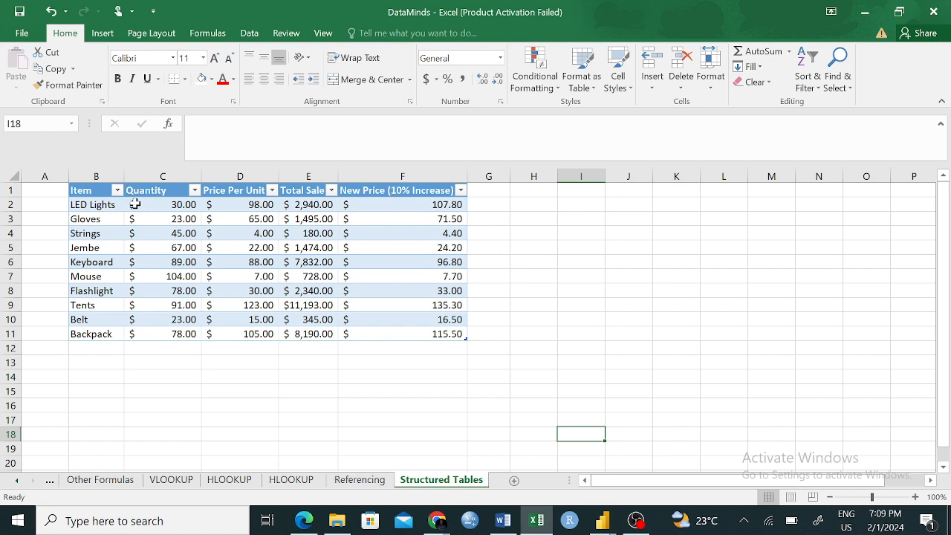
{"action": "left_click", "coordinate": [184, 218]}
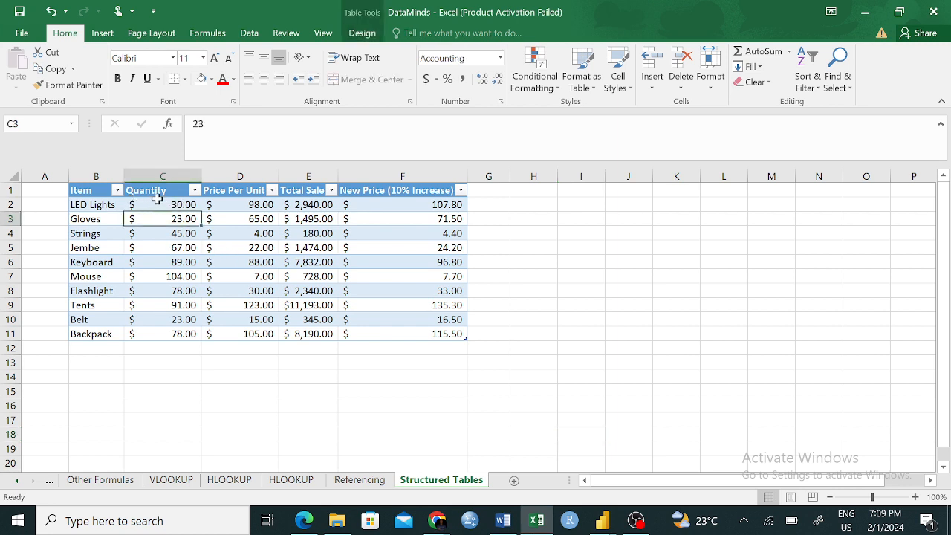
{"action": "left_click_drag", "start_coordinate": [155, 203], "coordinate": [168, 336]}
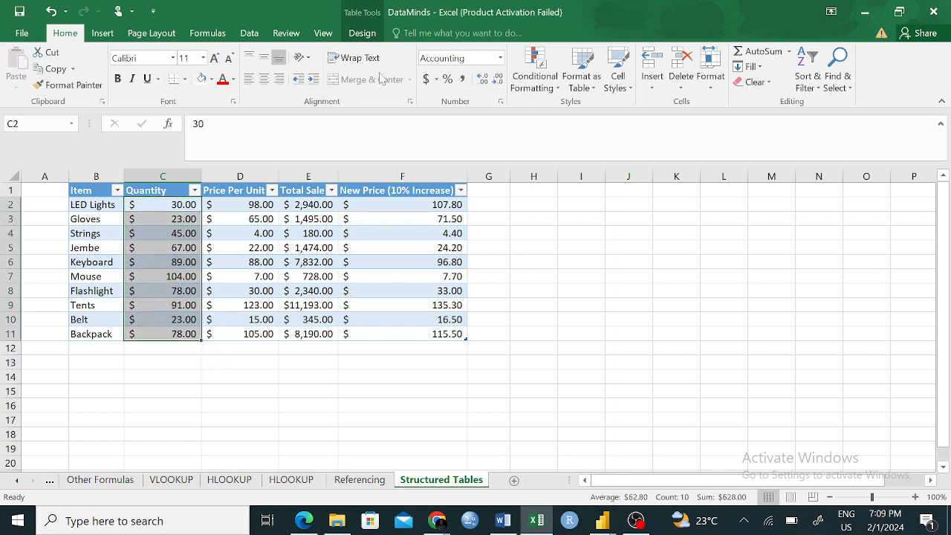
{"action": "left_click", "coordinate": [442, 58]}
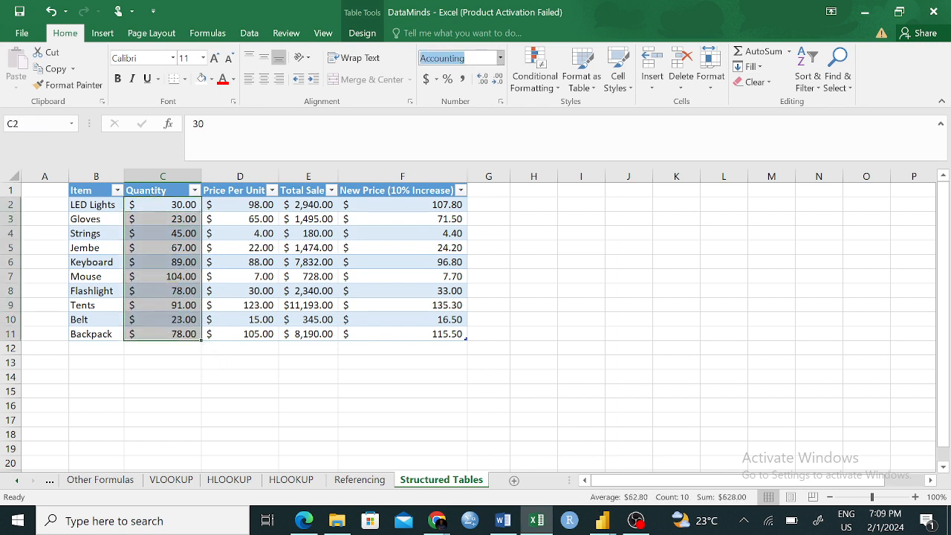
{"action": "left_click", "coordinate": [500, 58]}
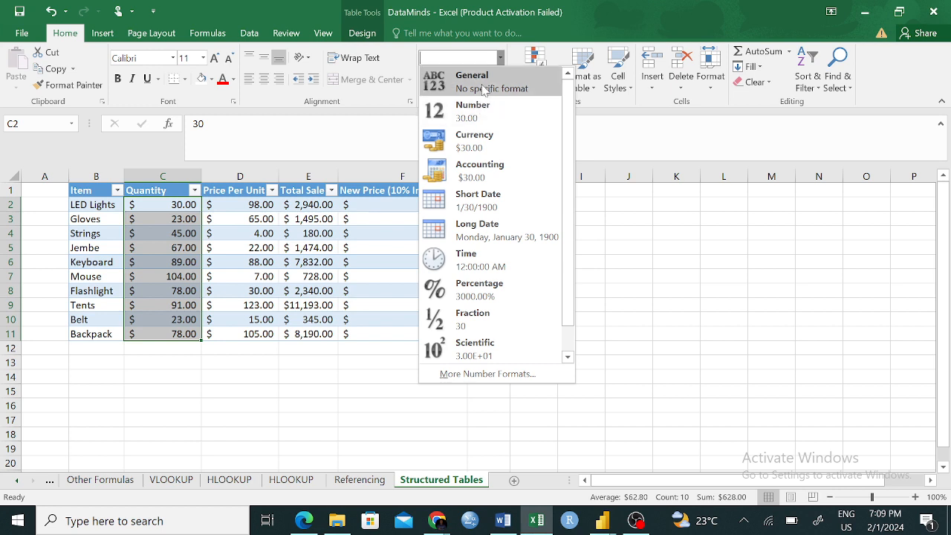
{"action": "left_click", "coordinate": [483, 88]}
{"action": "left_click", "coordinate": [251, 380]}
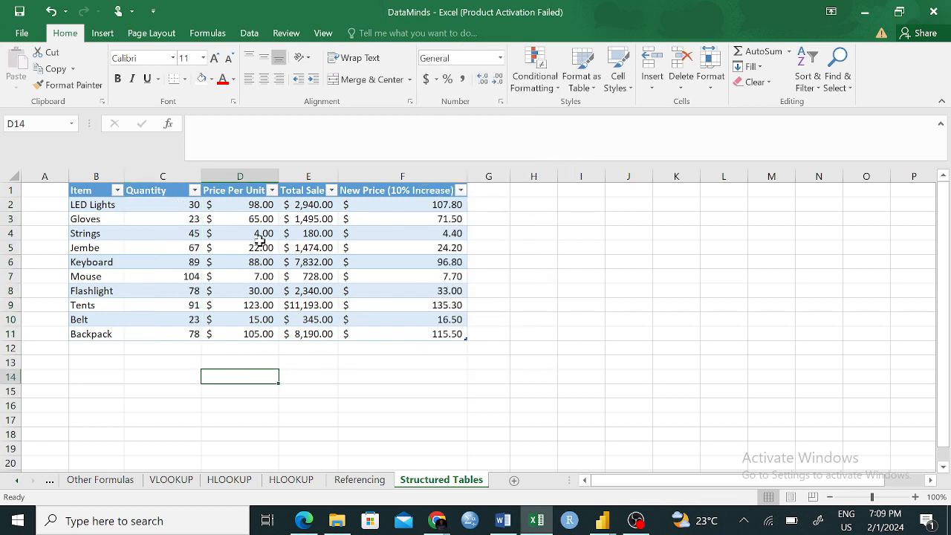
- Inspect the number formatting of the price and sales values in D2:F11 and the quantities in C2:C11
{"action": "left_click_drag", "start_coordinate": [236, 203], "coordinate": [418, 328]}
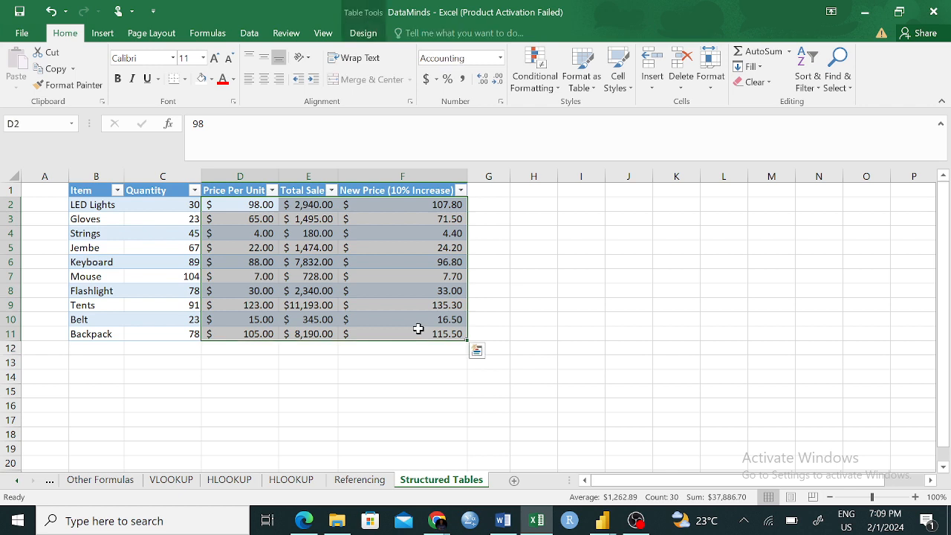
{"action": "left_click", "coordinate": [700, 303]}
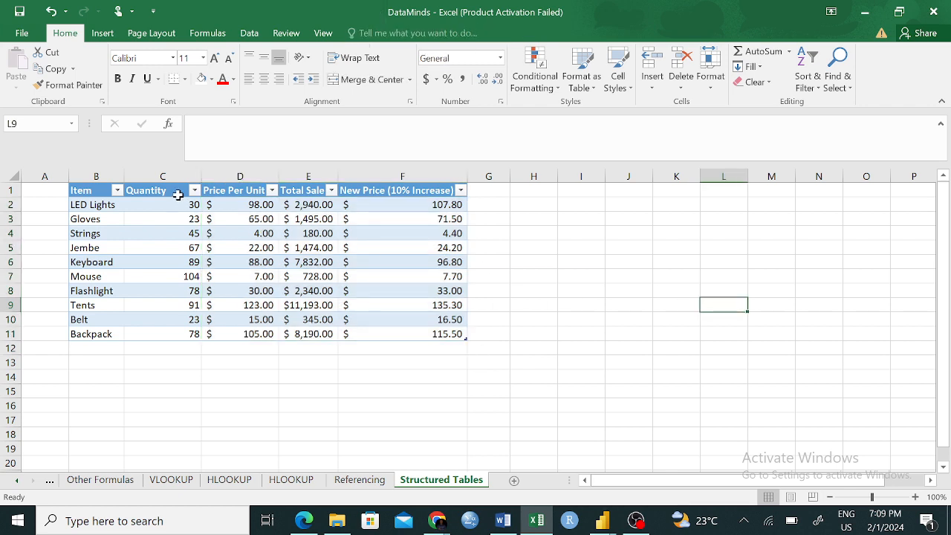
{"action": "left_click_drag", "start_coordinate": [168, 199], "coordinate": [159, 335]}
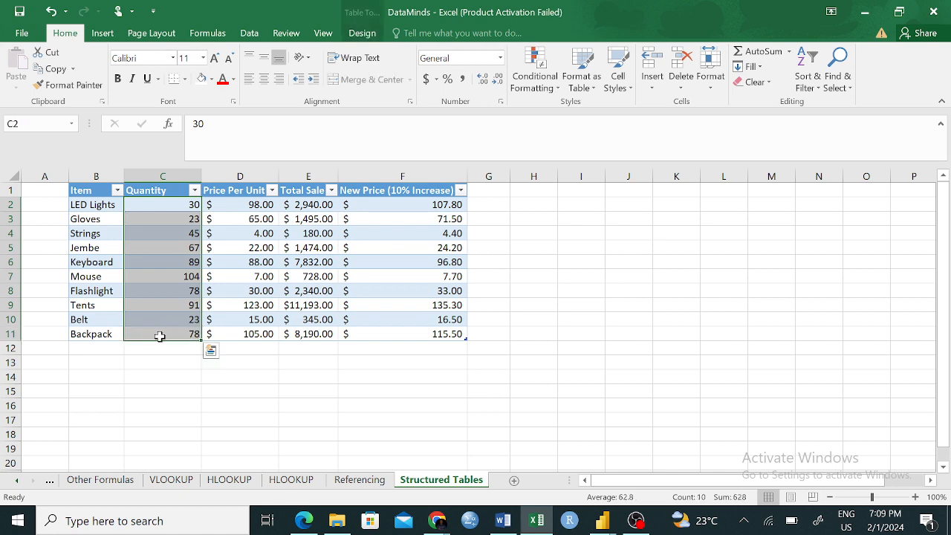
{"action": "left_click", "coordinate": [400, 352]}
- Try the dollar Accounting format on C2:F11 and undo that format change
{"action": "left_click_drag", "start_coordinate": [171, 204], "coordinate": [452, 333]}
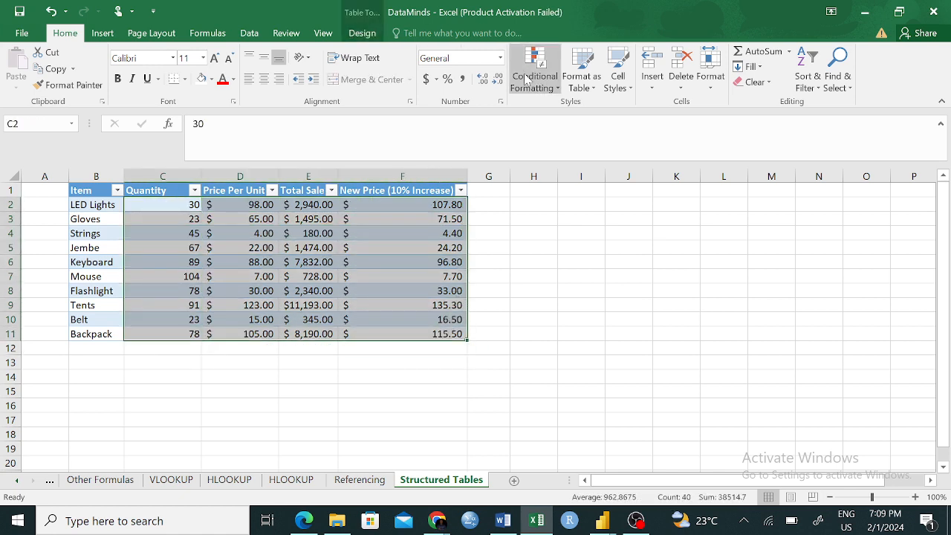
{"action": "left_click", "coordinate": [428, 79]}
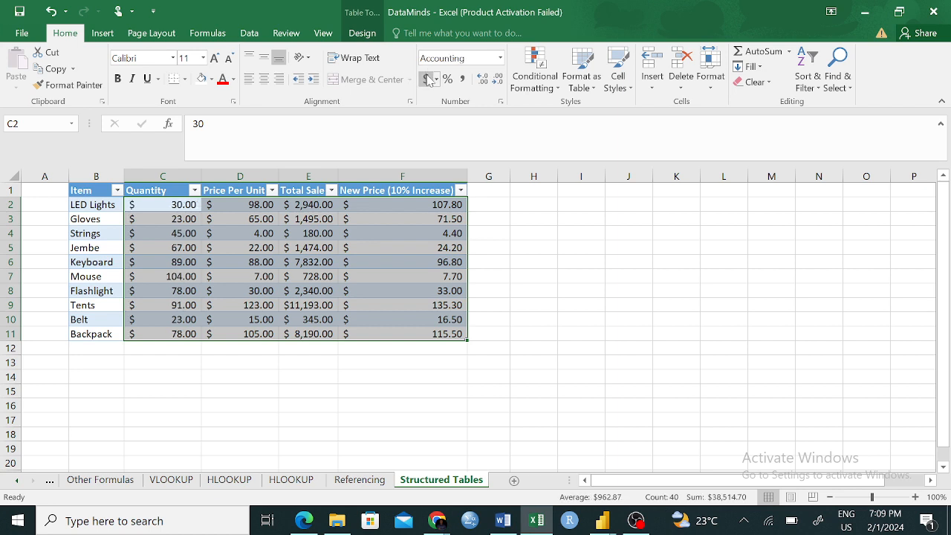
{"action": "key", "text": "ctrl+z"}
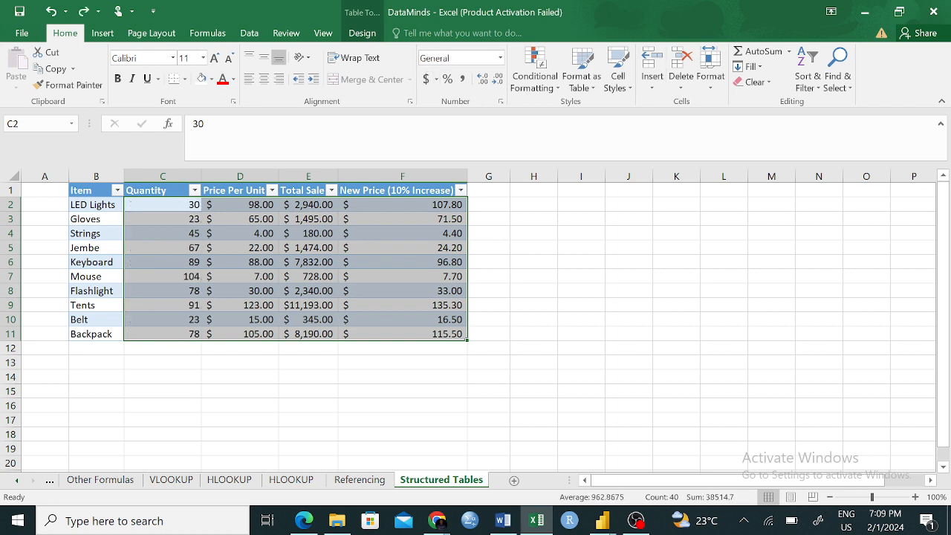
{"action": "left_click", "coordinate": [629, 266]}
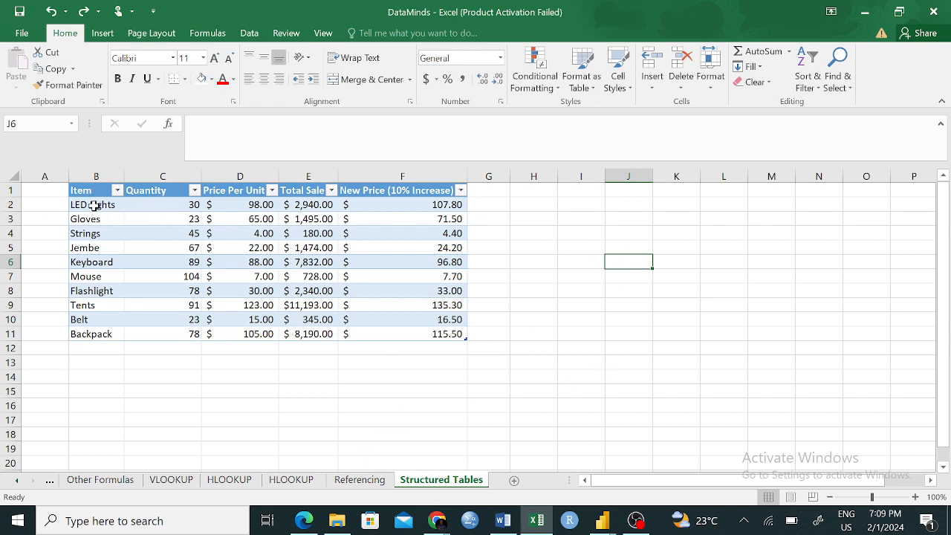
- Examine the table's record rows, including LED Lights, Gloves and Jembe, and compare them with the plain Referencing range
{"action": "left_click", "coordinate": [69, 204]}
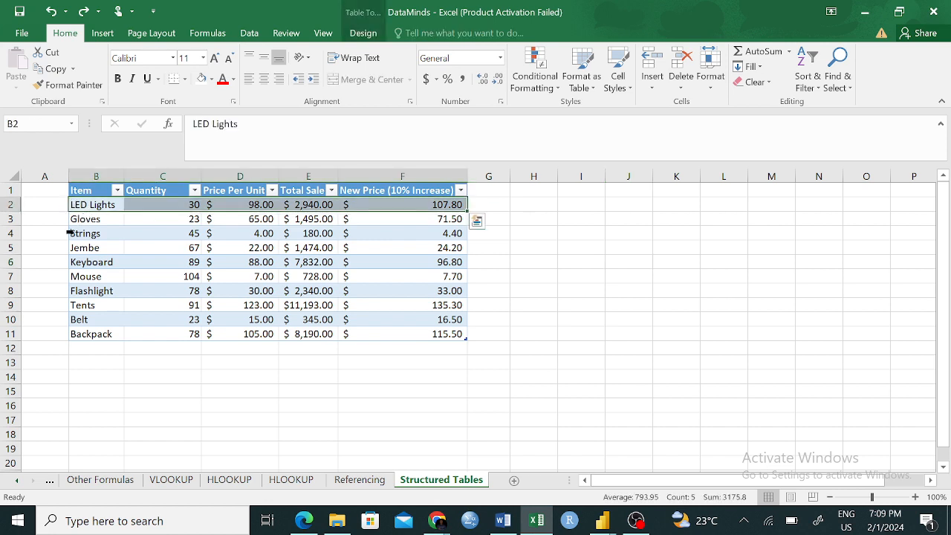
{"action": "left_click", "coordinate": [68, 233]}
{"action": "left_click", "coordinate": [70, 218]}
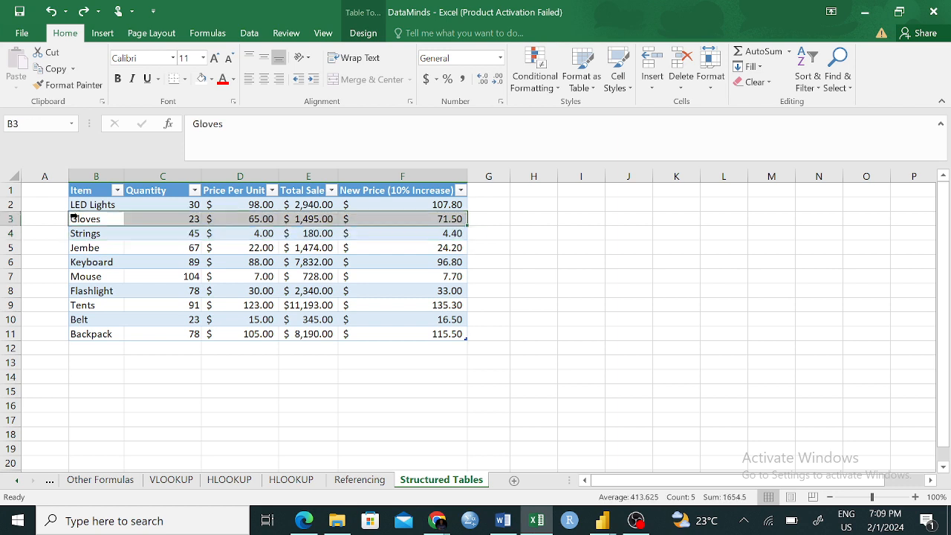
{"action": "left_click", "coordinate": [68, 249]}
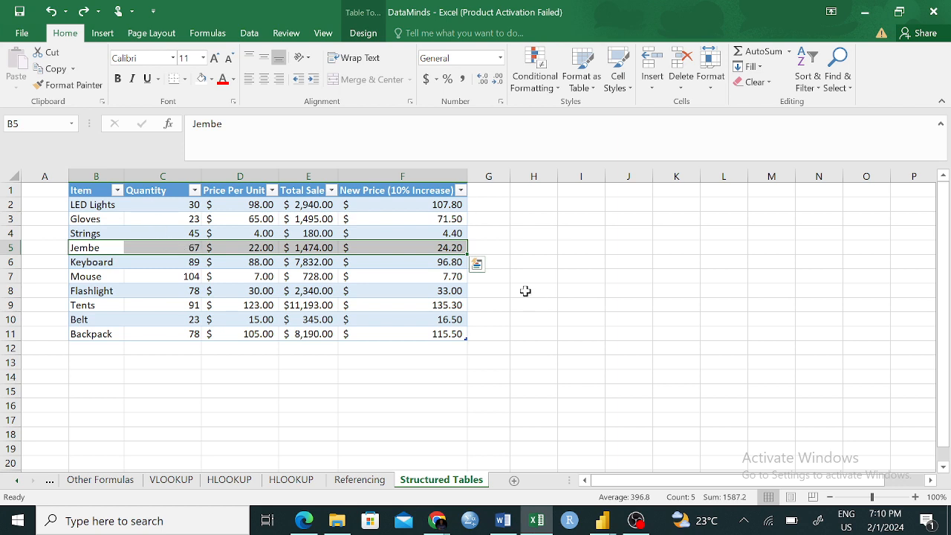
{"action": "left_click", "coordinate": [360, 479]}
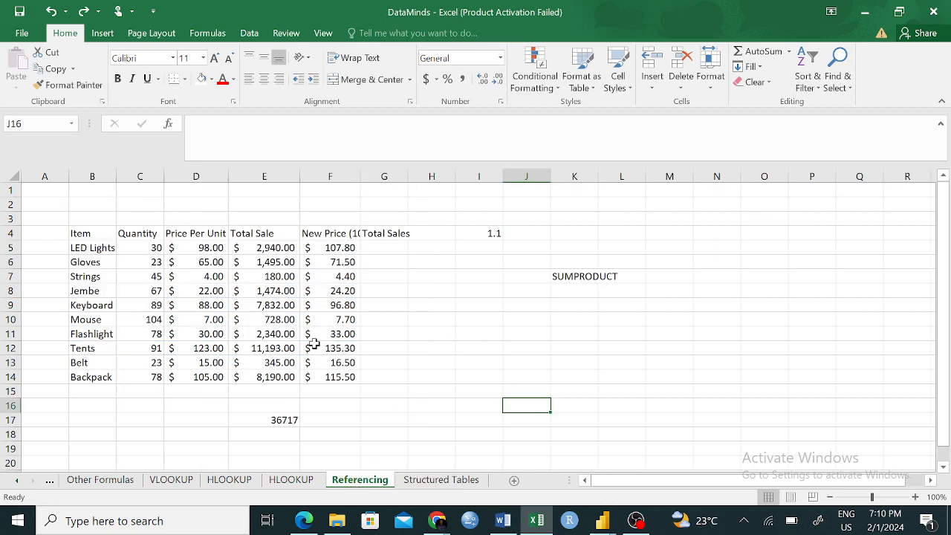
{"action": "left_click", "coordinate": [414, 481]}
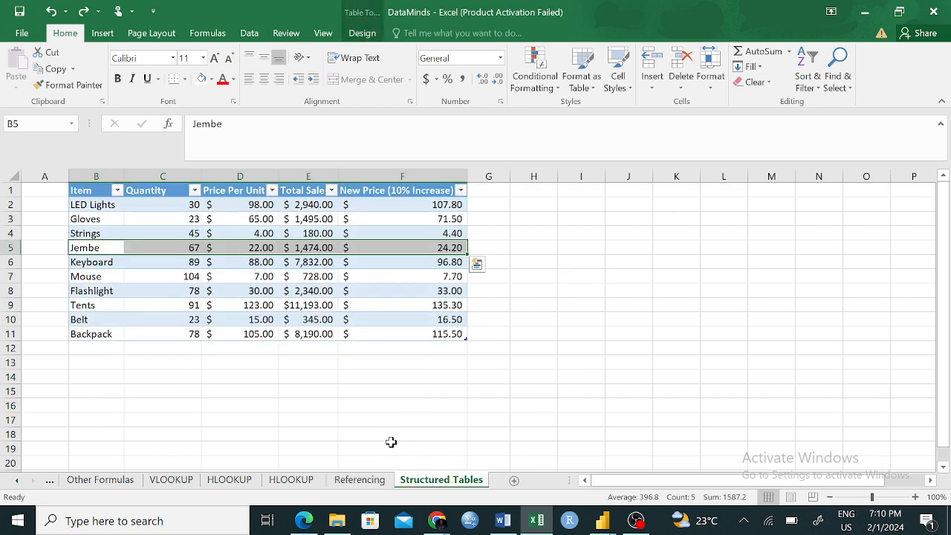
- Review the sort and filter options of the table's Item column and check the Referencing sheet's headers for comparison
{"action": "left_click", "coordinate": [116, 191]}
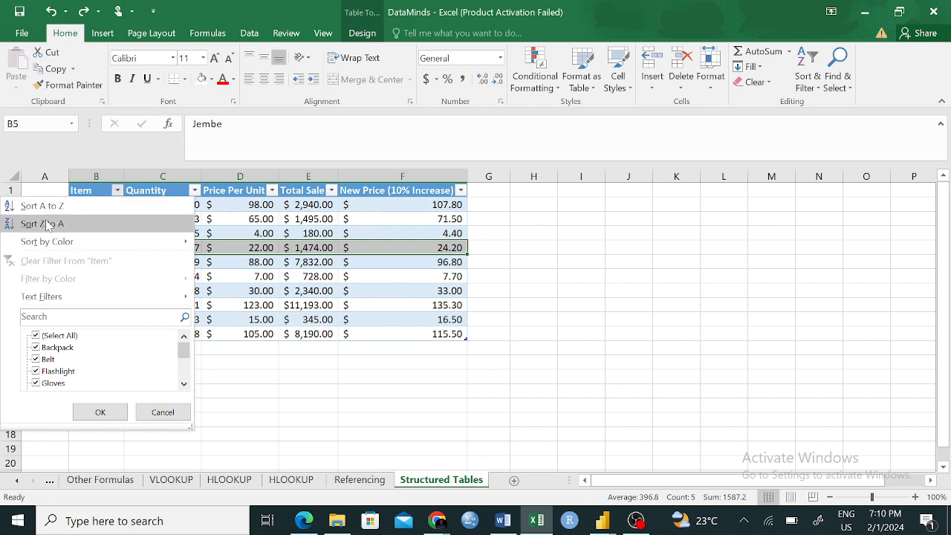
{"action": "mouse_move", "coordinate": [49, 245]}
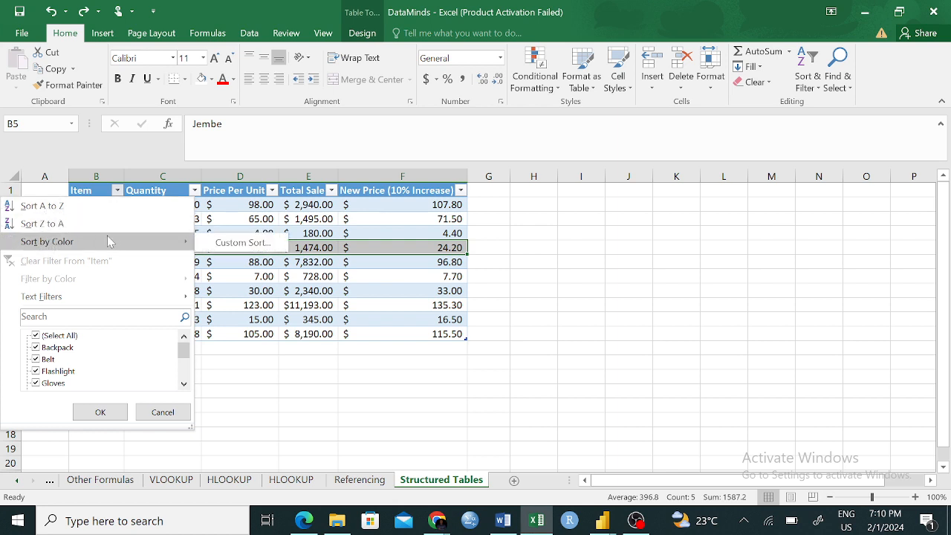
{"action": "left_click", "coordinate": [277, 363]}
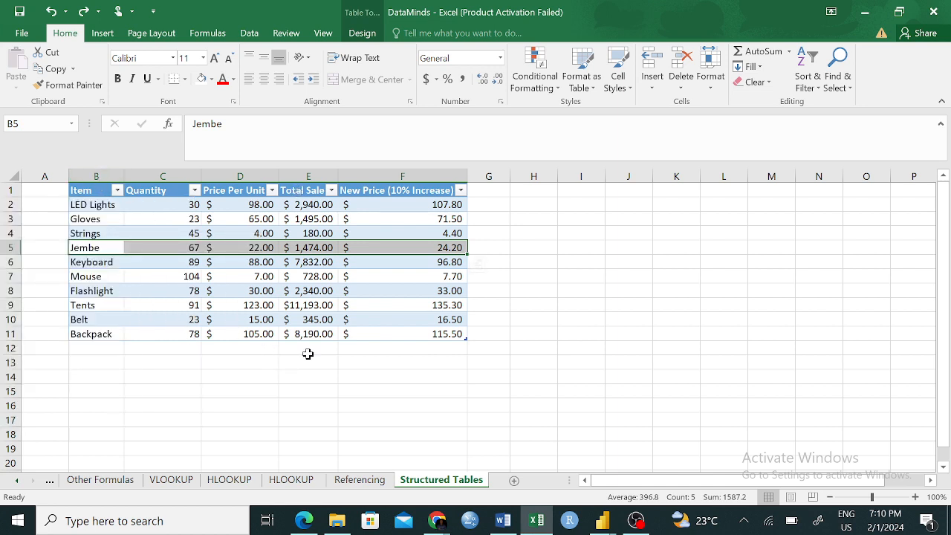
{"action": "left_click", "coordinate": [356, 479]}
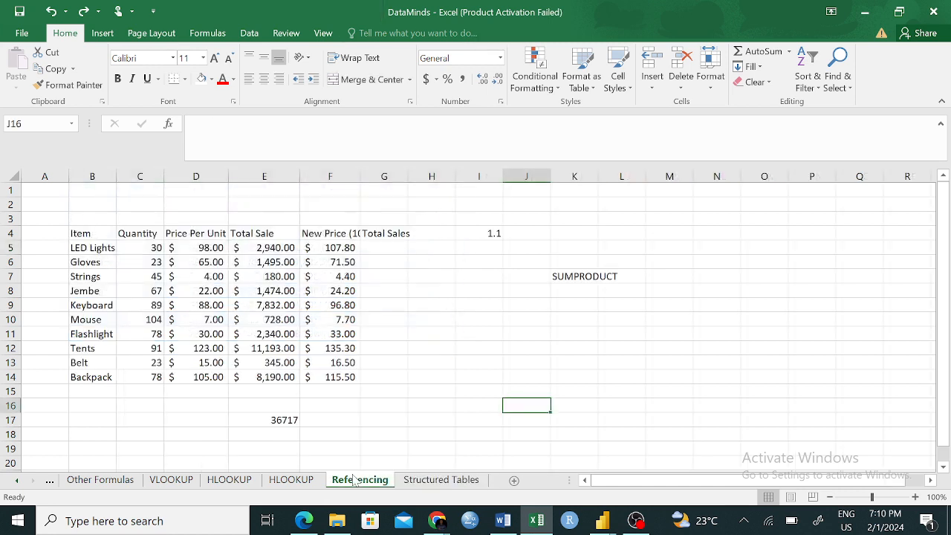
- Add a filter to the Quantity column on the Referencing sheet
{"action": "left_click", "coordinate": [141, 236]}
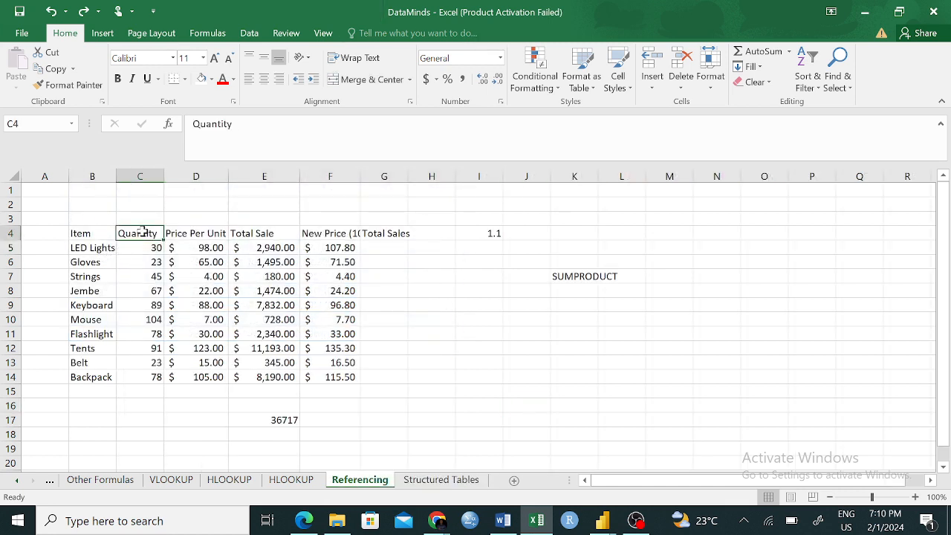
{"action": "left_click", "coordinate": [141, 176]}
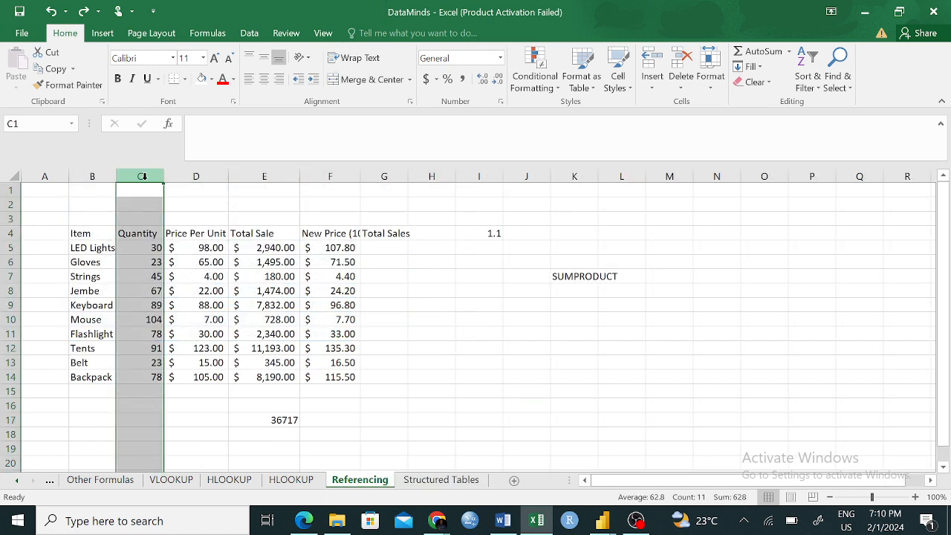
{"action": "left_click", "coordinate": [815, 74]}
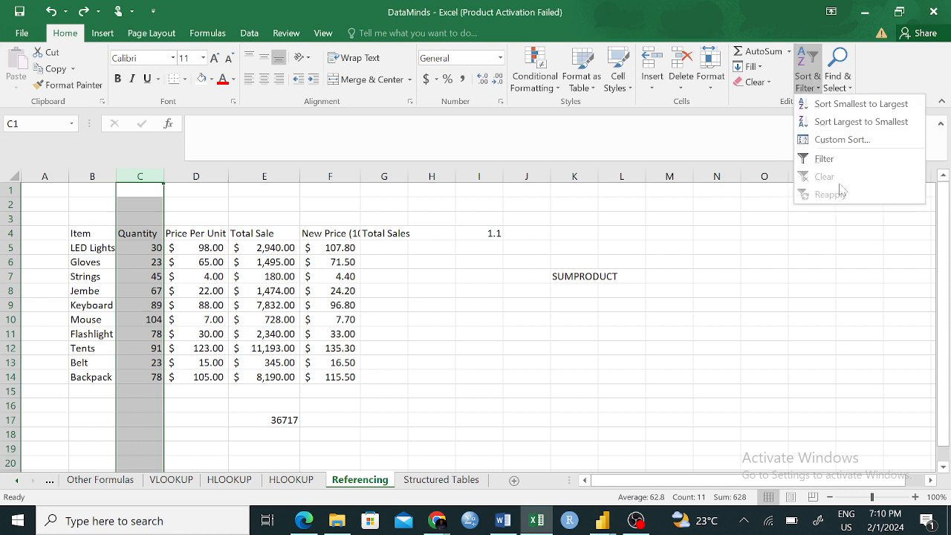
{"action": "left_click", "coordinate": [824, 159]}
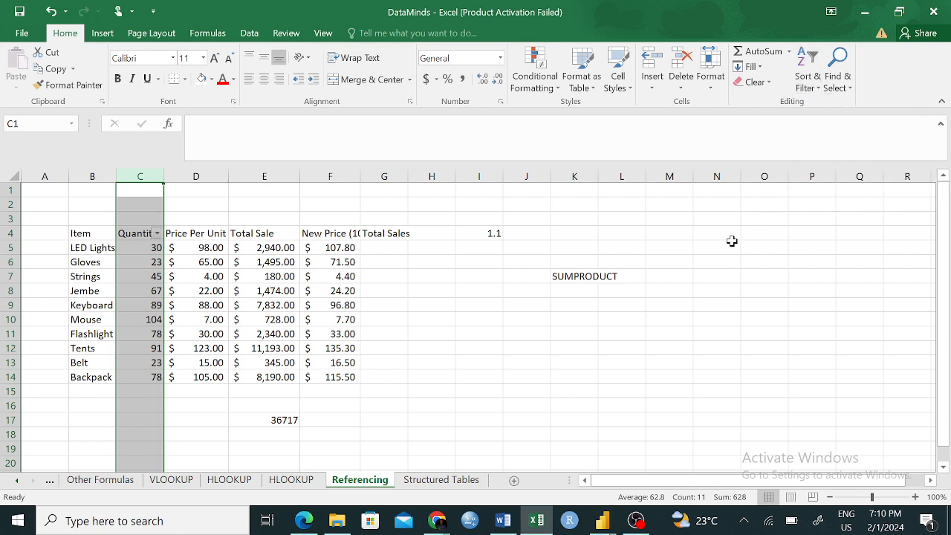
{"action": "left_click", "coordinate": [450, 318]}
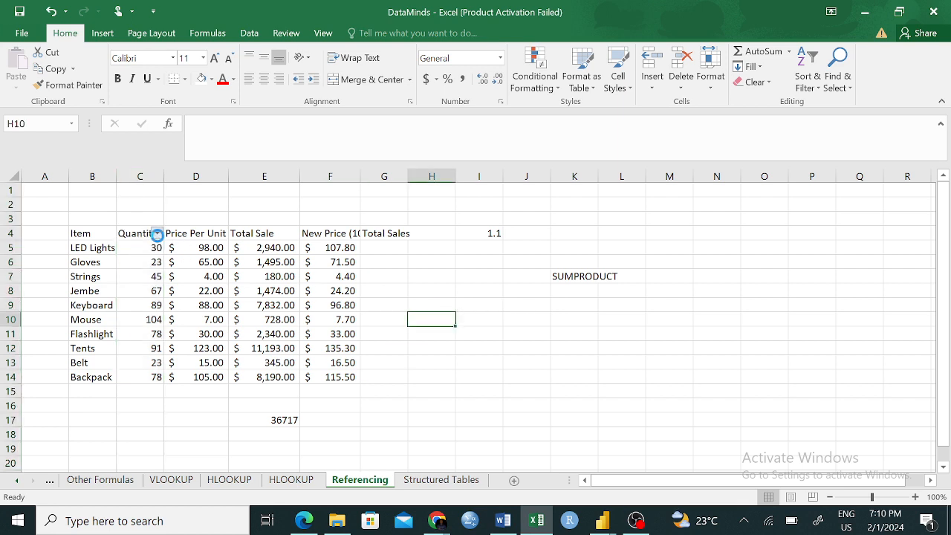
- Try excluding quantities 23 and 30 in the Quantity column's filter, and cancel the selection
{"action": "left_click", "coordinate": [156, 234]}
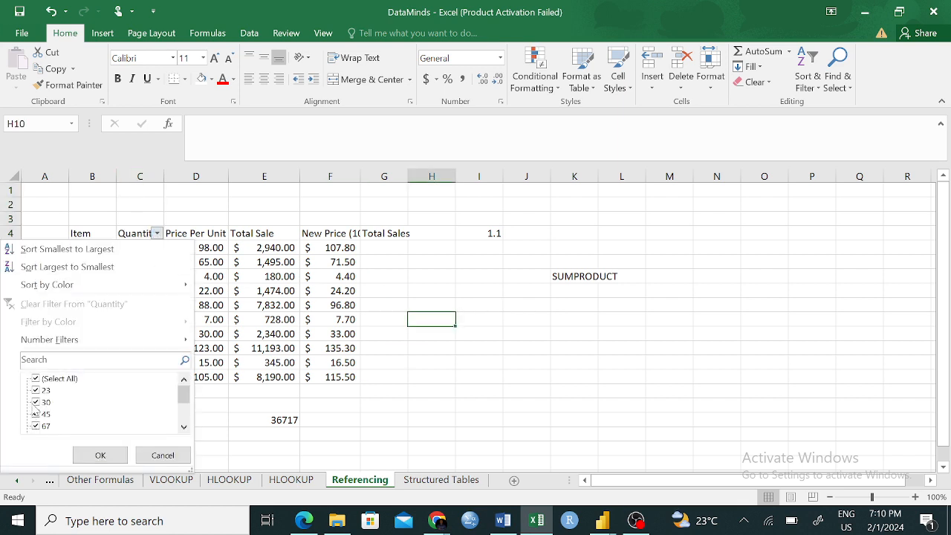
{"action": "left_click", "coordinate": [35, 391]}
{"action": "left_click", "coordinate": [36, 403]}
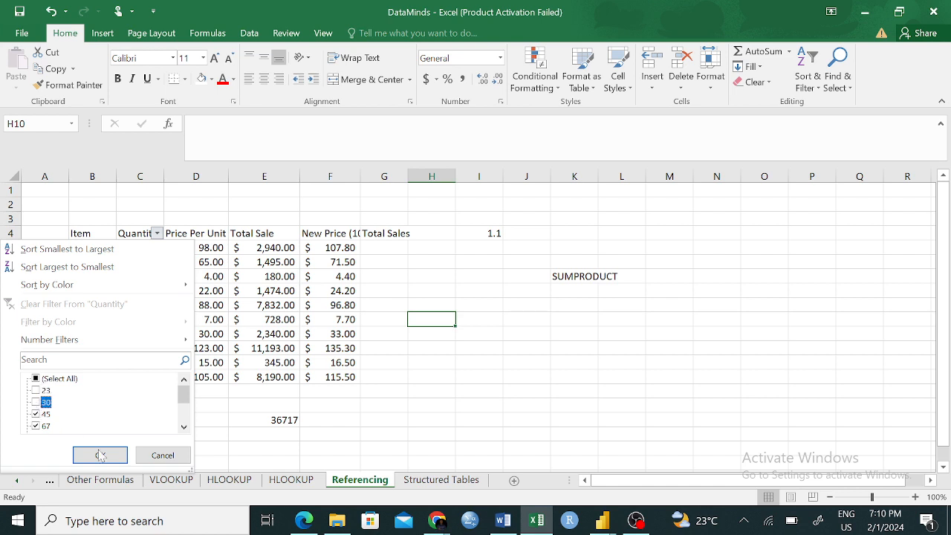
{"action": "left_click", "coordinate": [152, 454]}
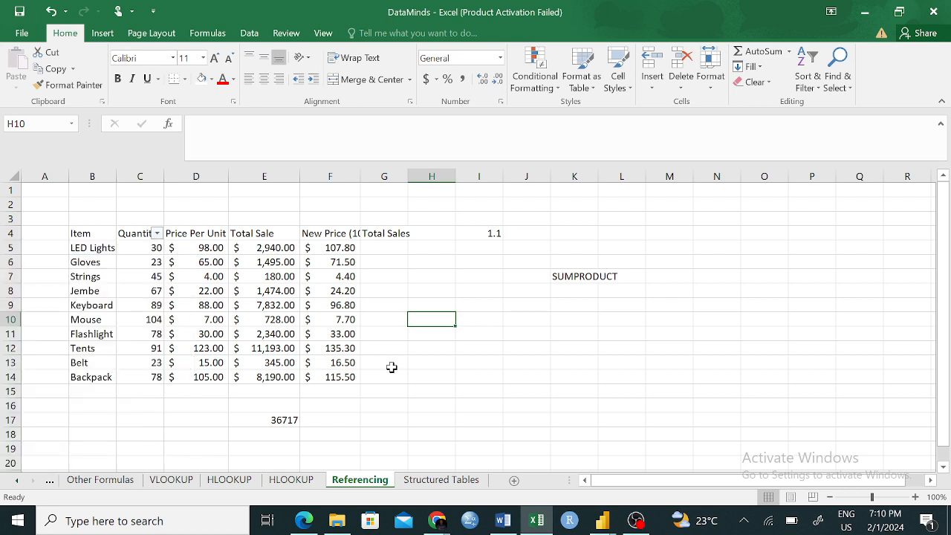
- Remove the filter from the Quantity column on the Referencing sheet
{"action": "left_click", "coordinate": [141, 176]}
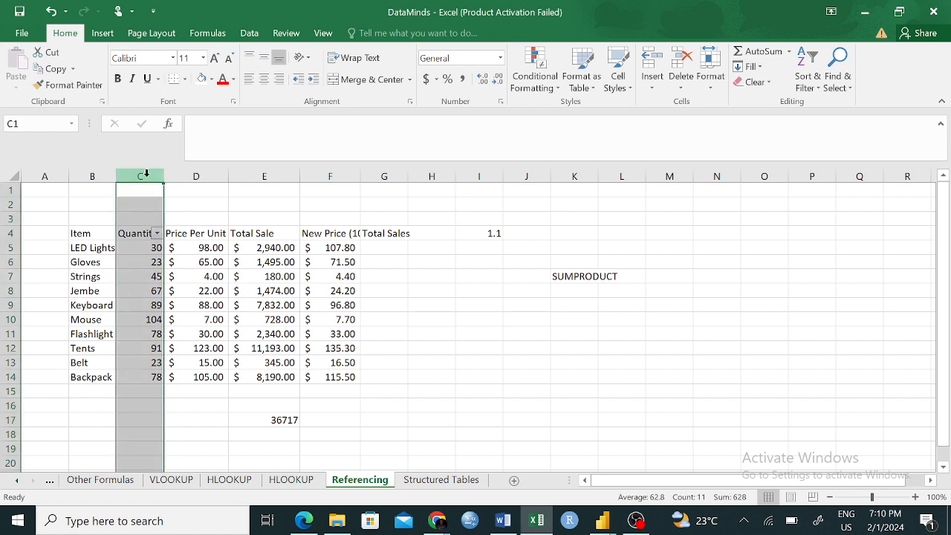
{"action": "left_click", "coordinate": [808, 75]}
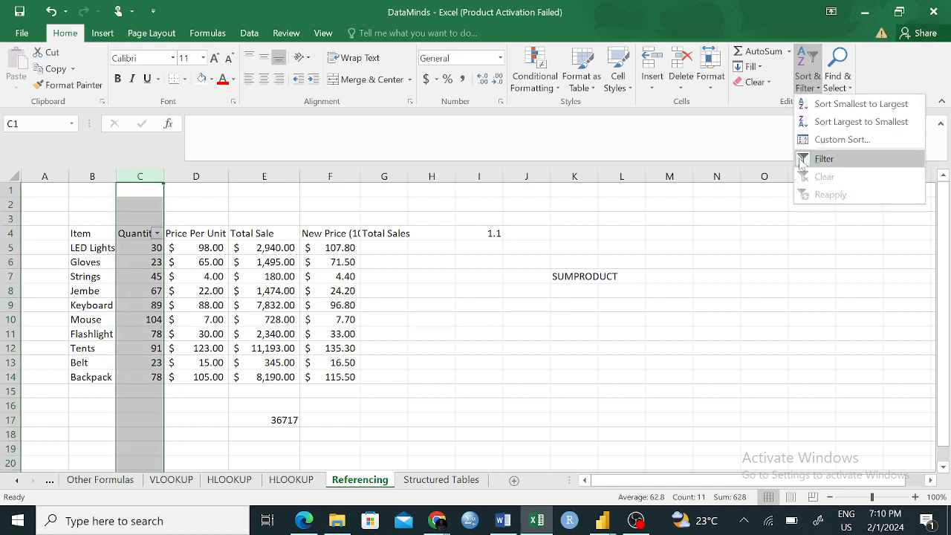
{"action": "left_click", "coordinate": [802, 160]}
{"action": "left_click", "coordinate": [669, 390]}
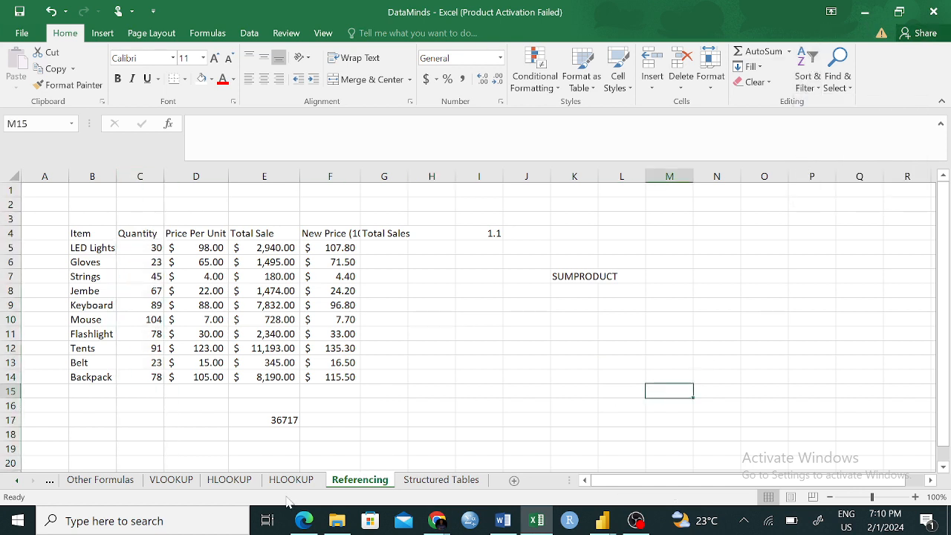
- Try sorting the table on the Structured Tables sheet by Item from A to Z and undo the sort
{"action": "left_click", "coordinate": [420, 481]}
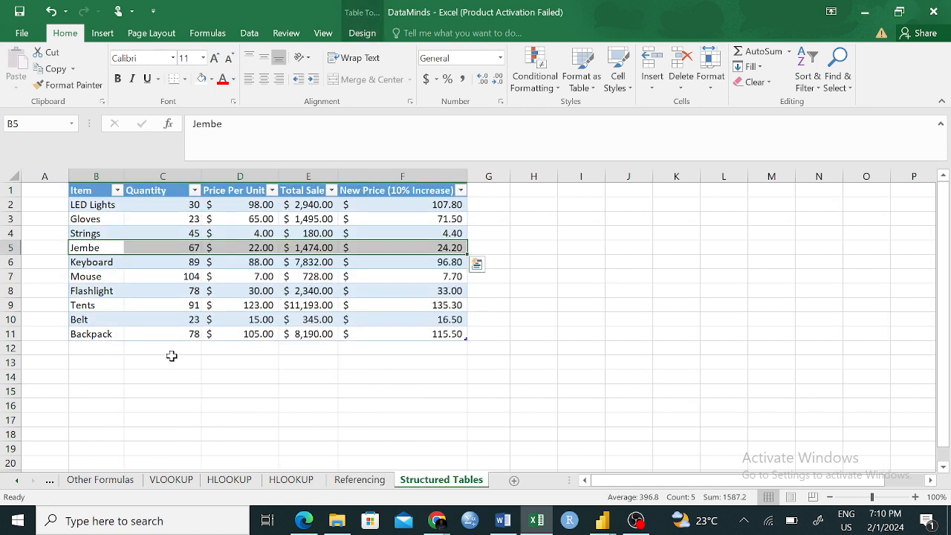
{"action": "left_click", "coordinate": [118, 191]}
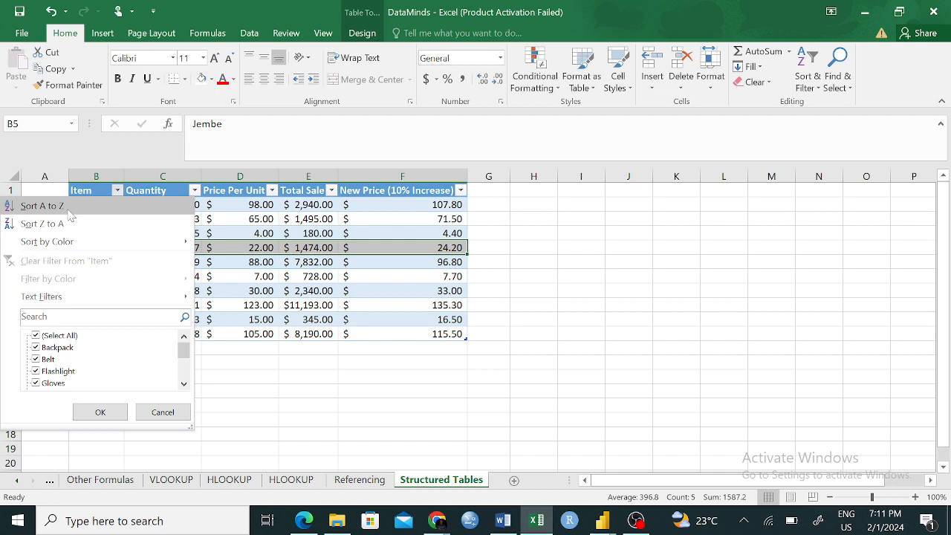
{"action": "left_click", "coordinate": [45, 206]}
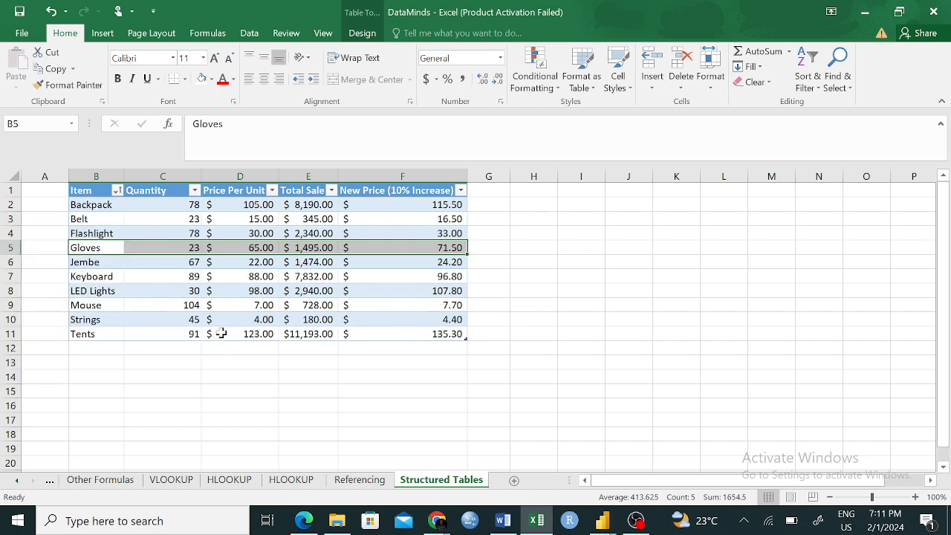
{"action": "key", "text": "ctrl+q"}
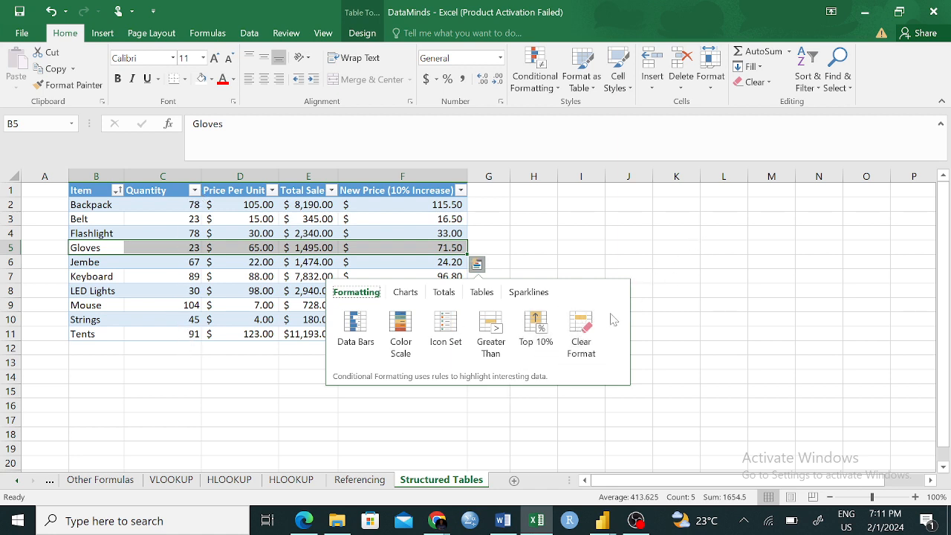
{"action": "left_click", "coordinate": [674, 279]}
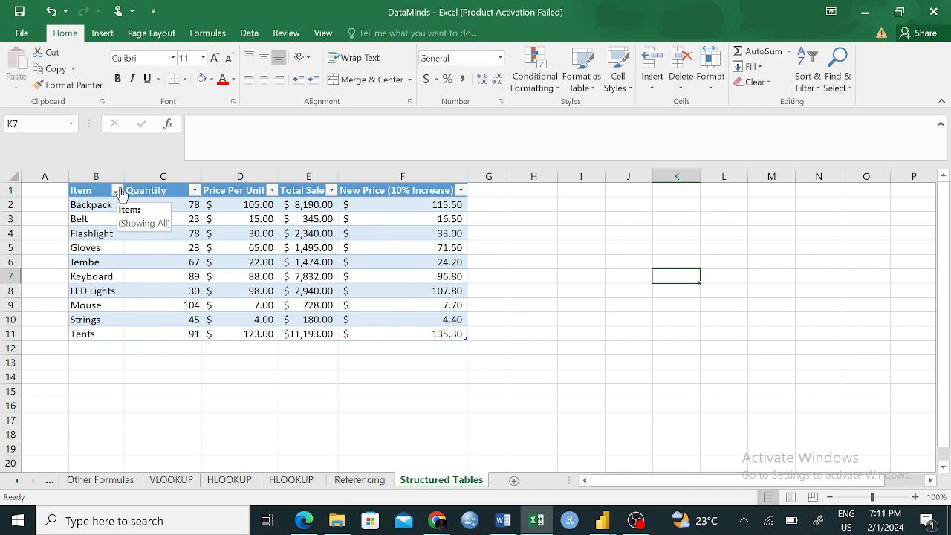
{"action": "key", "text": "ctrl+z"}
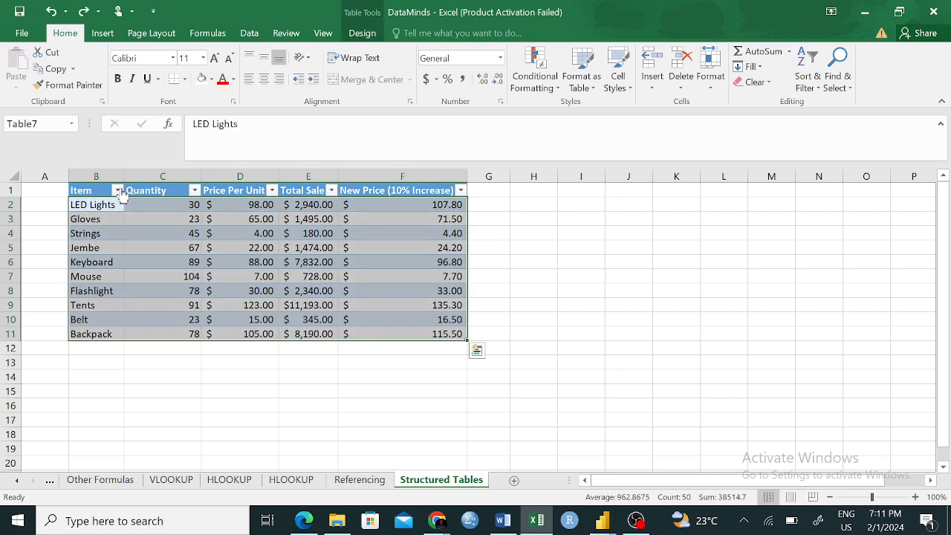
{"action": "left_click", "coordinate": [599, 281]}
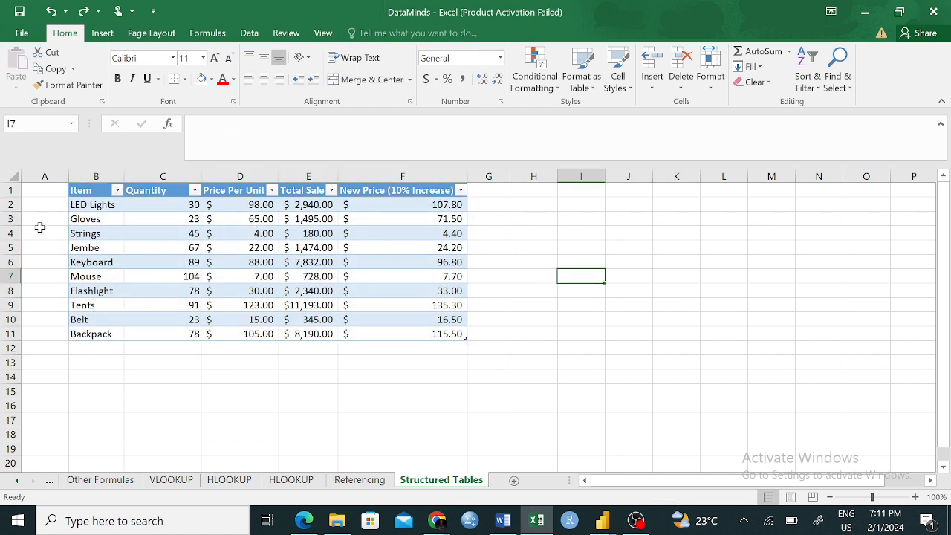
- Try filtering Gloves, Flashlight and Belt out of the table's Item column and undo the filter
{"action": "left_click", "coordinate": [116, 191]}
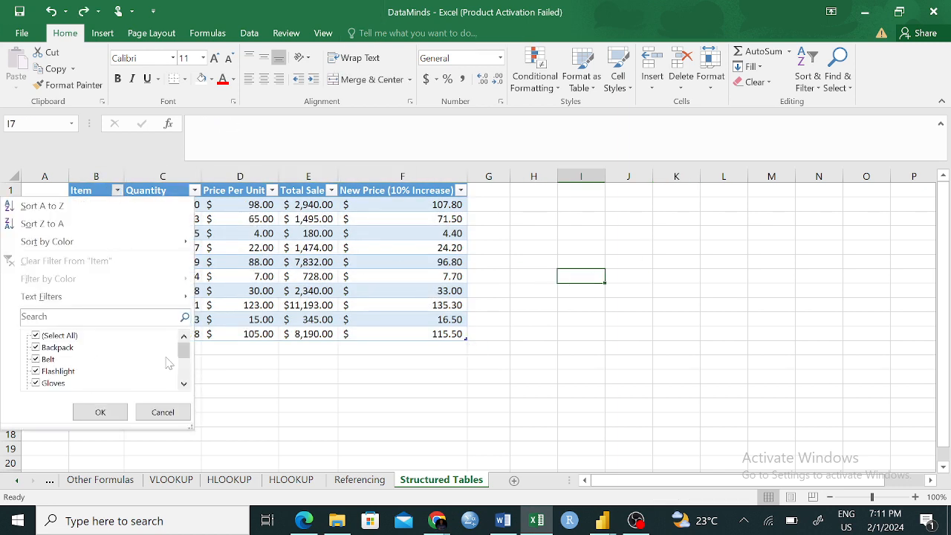
{"action": "left_click", "coordinate": [35, 383]}
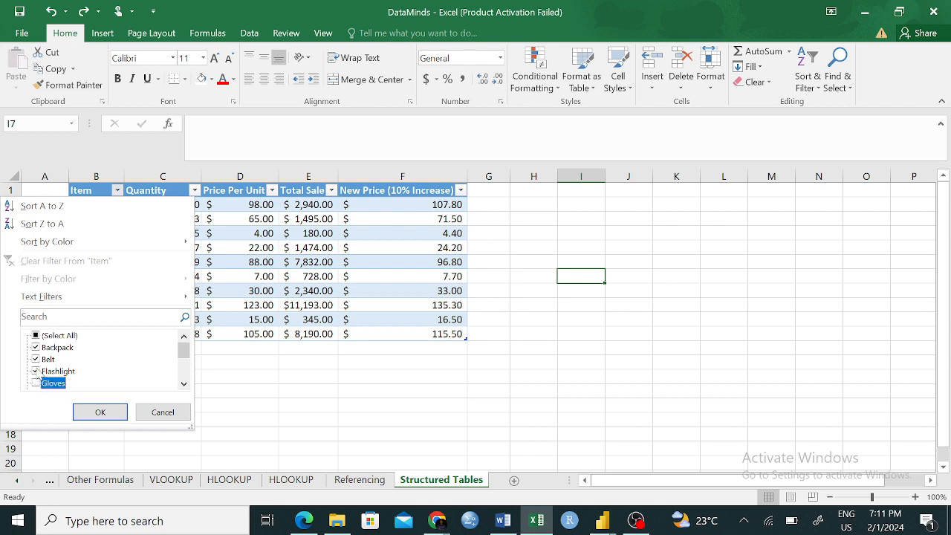
{"action": "left_click", "coordinate": [35, 371]}
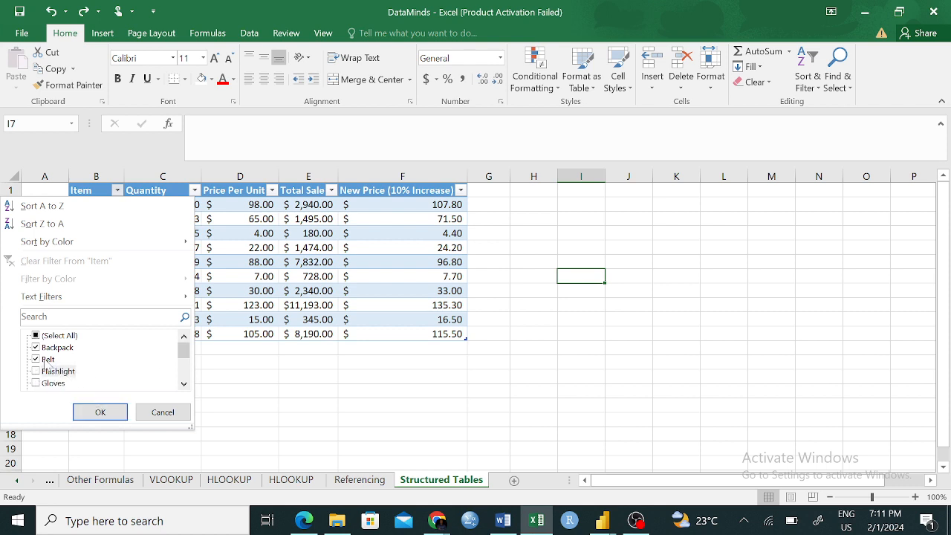
{"action": "left_click", "coordinate": [36, 360]}
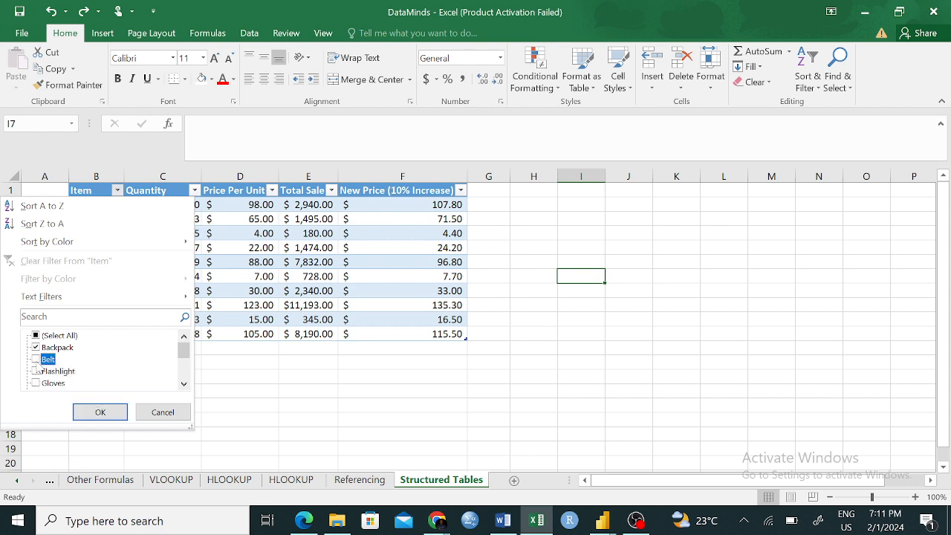
{"action": "left_click", "coordinate": [98, 412]}
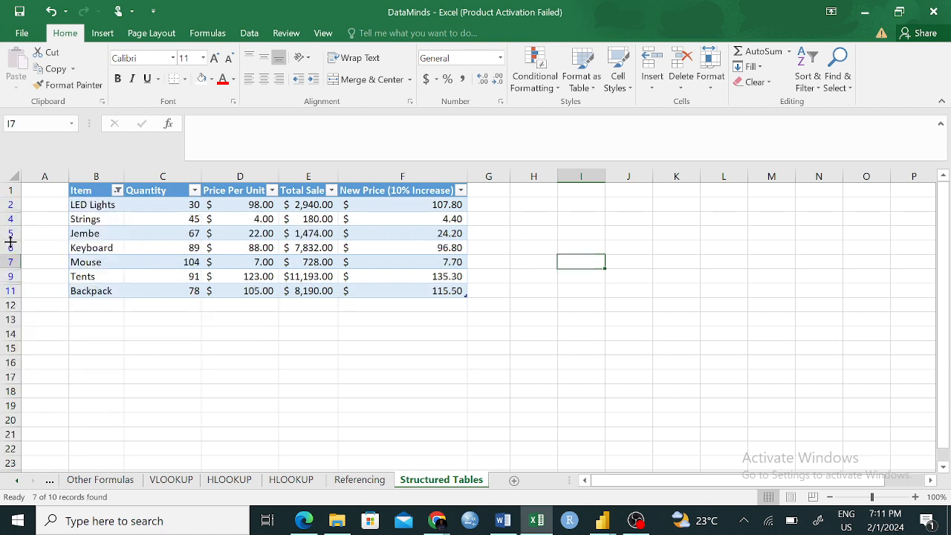
{"action": "key", "text": "ctrl+z"}
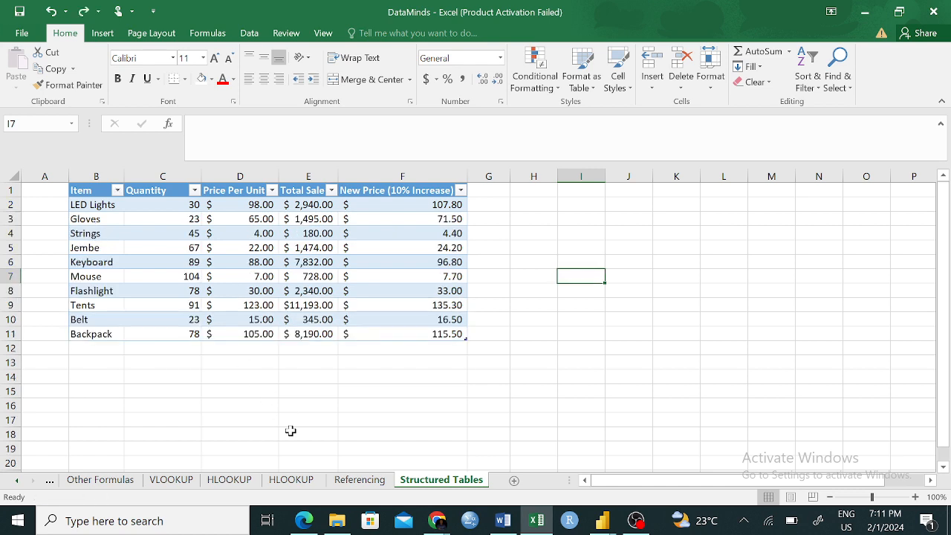
{"action": "left_click", "coordinate": [540, 334]}
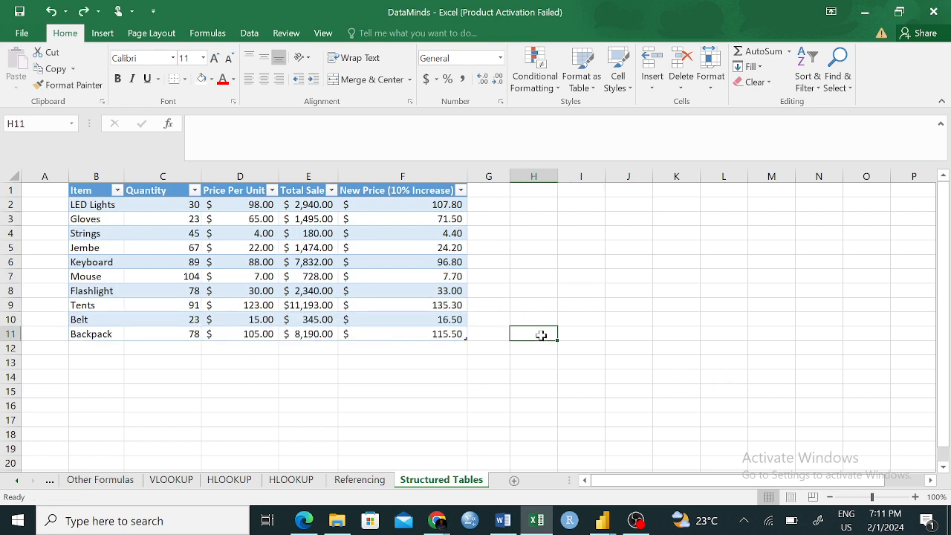
- Delete the empty column A before the table on the Structured Tables sheet
{"action": "left_click_drag", "start_coordinate": [81, 192], "coordinate": [428, 314]}
{"action": "left_click", "coordinate": [718, 375]}
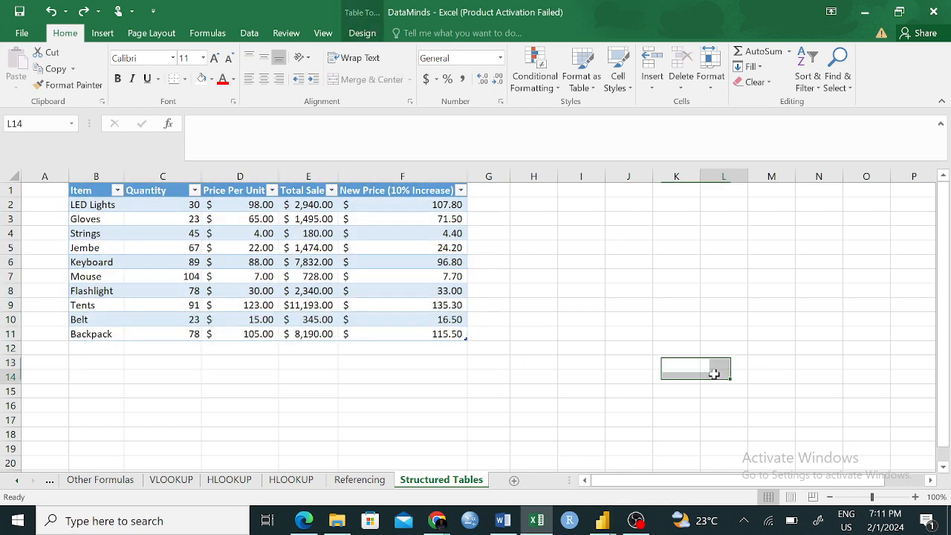
{"action": "left_click", "coordinate": [45, 170]}
{"action": "right_click", "coordinate": [49, 176]}
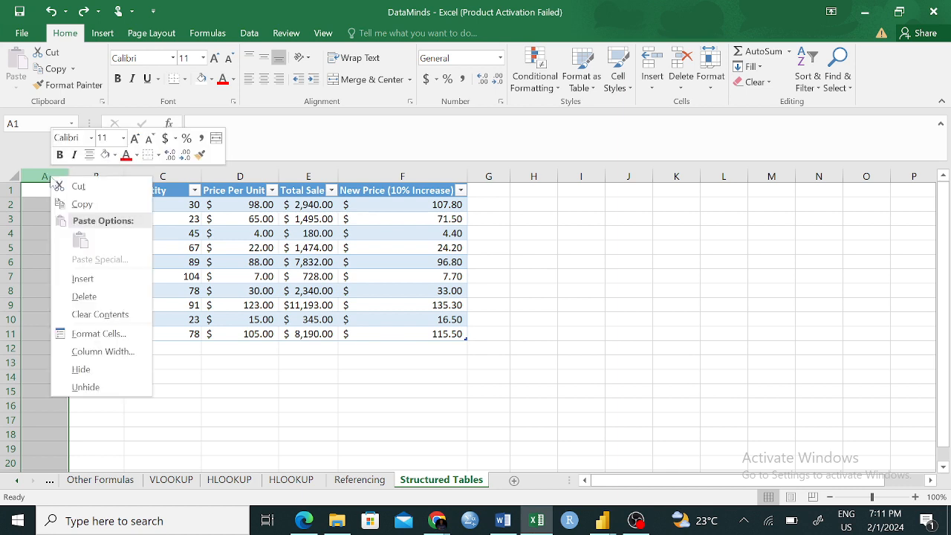
{"action": "left_click", "coordinate": [84, 296]}
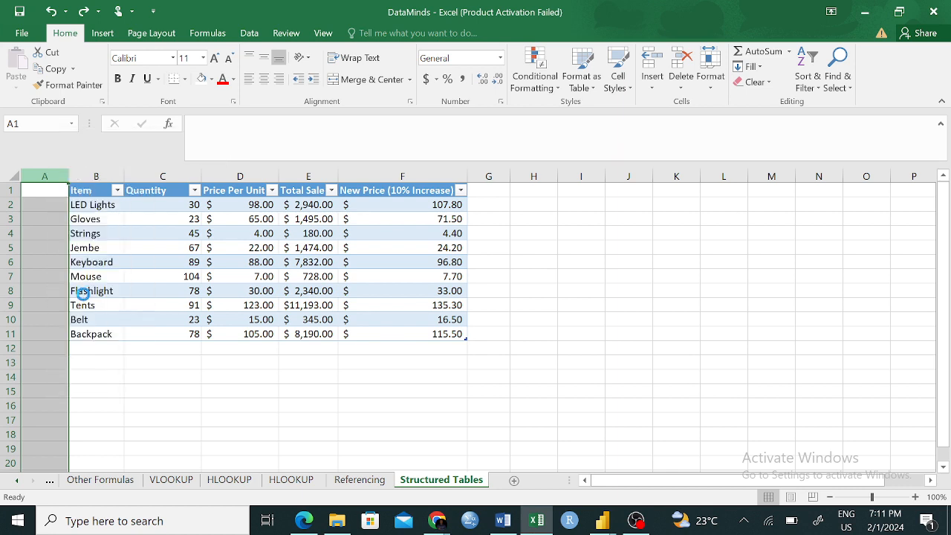
{"action": "left_click", "coordinate": [520, 346]}
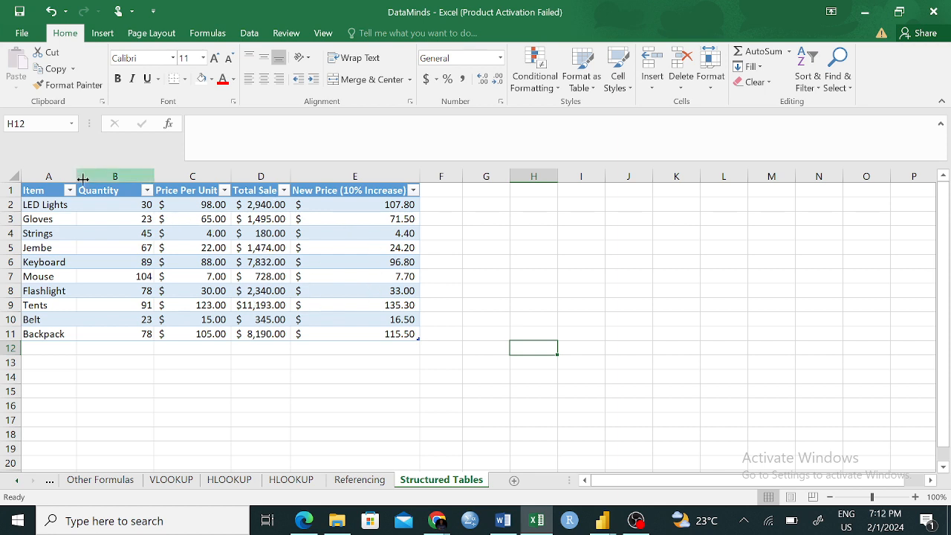
{"action": "left_click", "coordinate": [41, 190]}
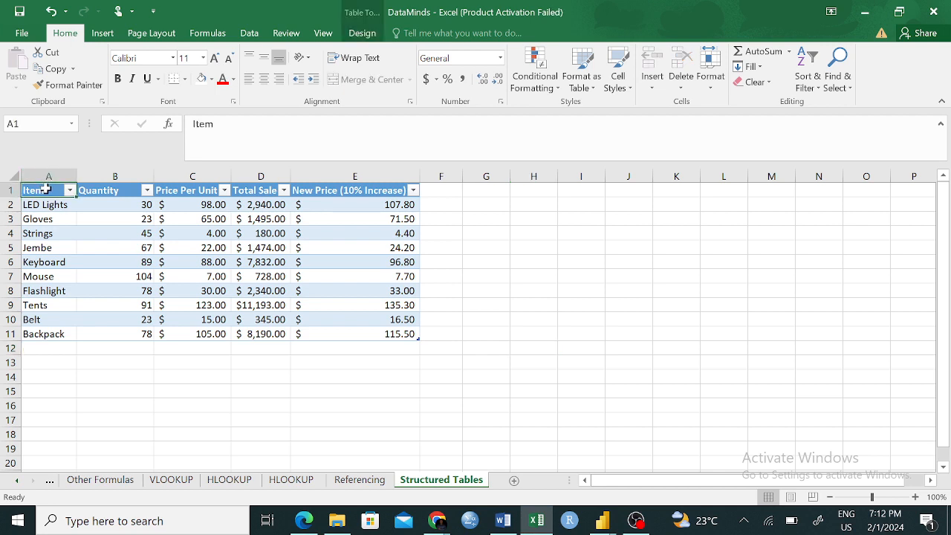
{"action": "left_click", "coordinate": [77, 231]}
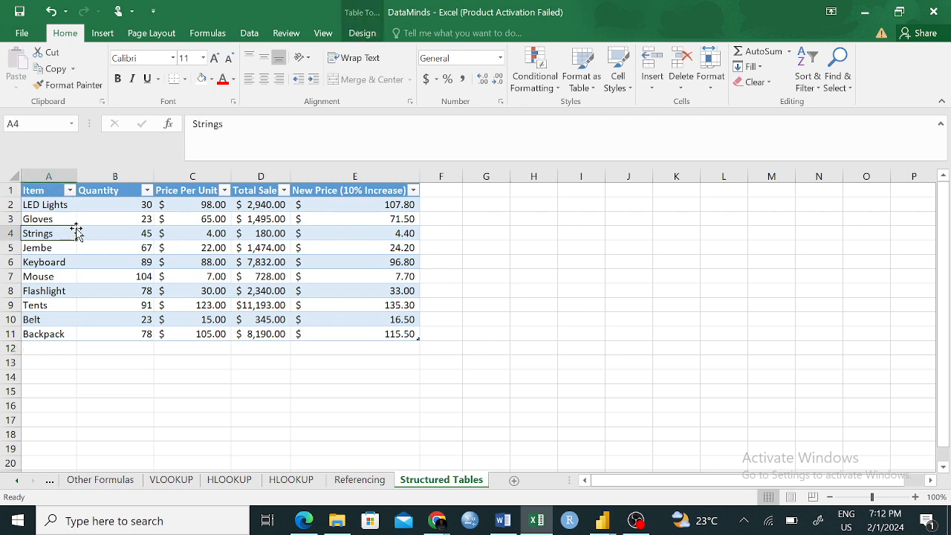
{"action": "left_click", "coordinate": [25, 191]}
- Change the table's style to the green banded design with a solid green header row
{"action": "left_click", "coordinate": [182, 273]}
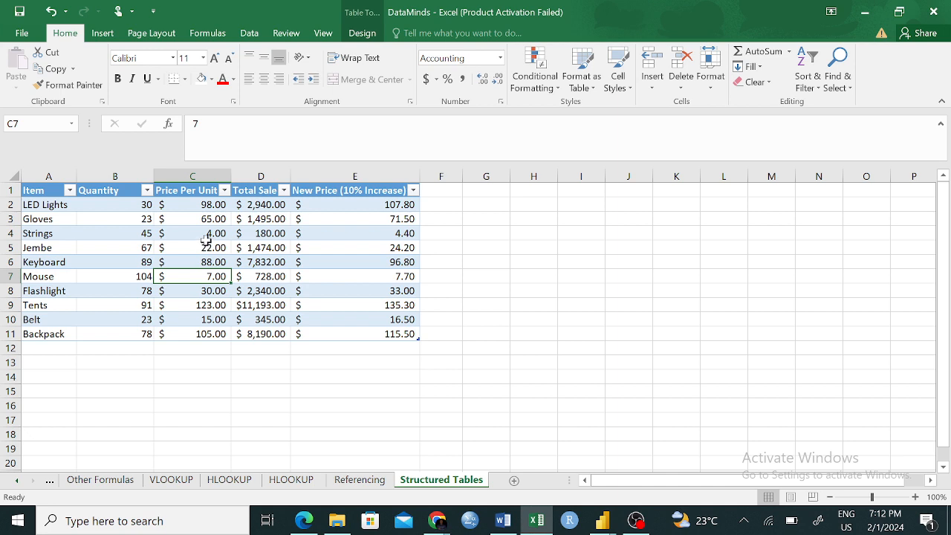
{"action": "left_click", "coordinate": [364, 33]}
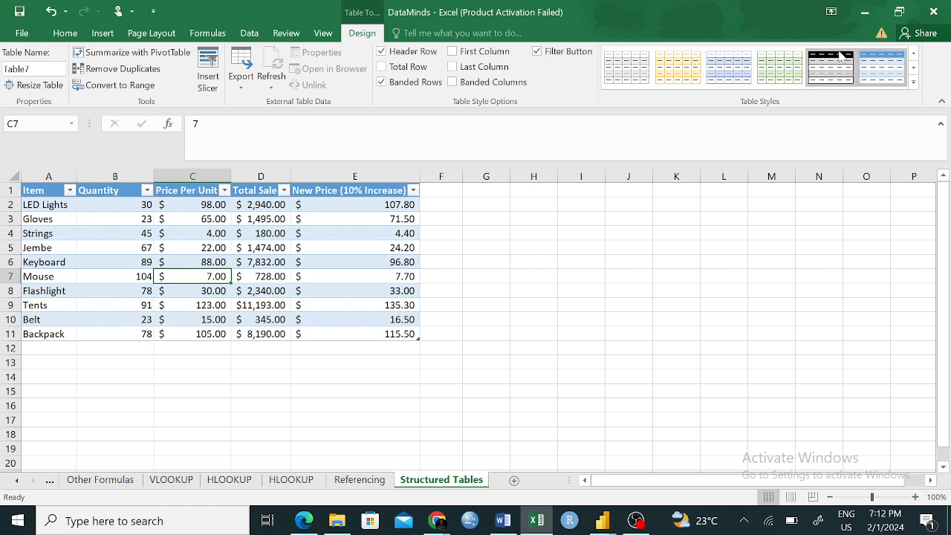
{"action": "left_click", "coordinate": [913, 67]}
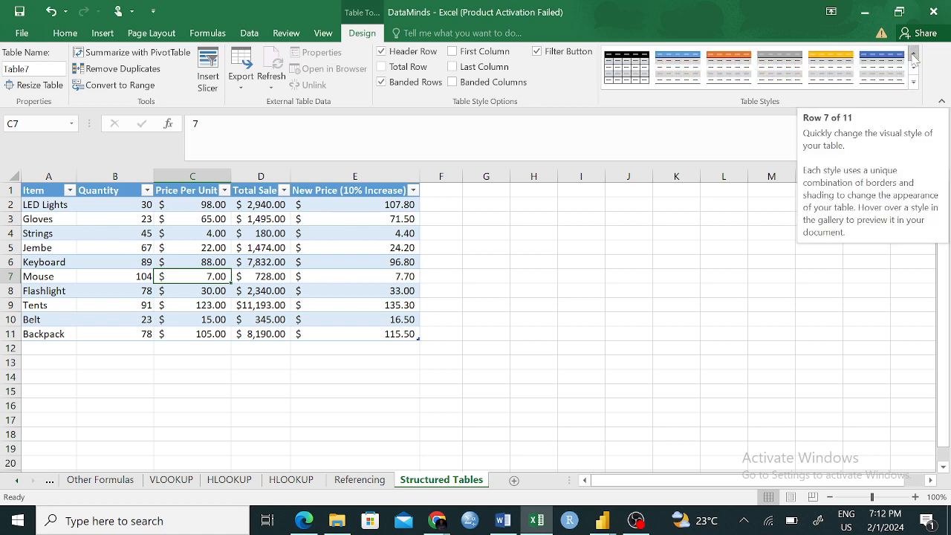
{"action": "left_click", "coordinate": [913, 53]}
{"action": "left_click", "coordinate": [891, 68]}
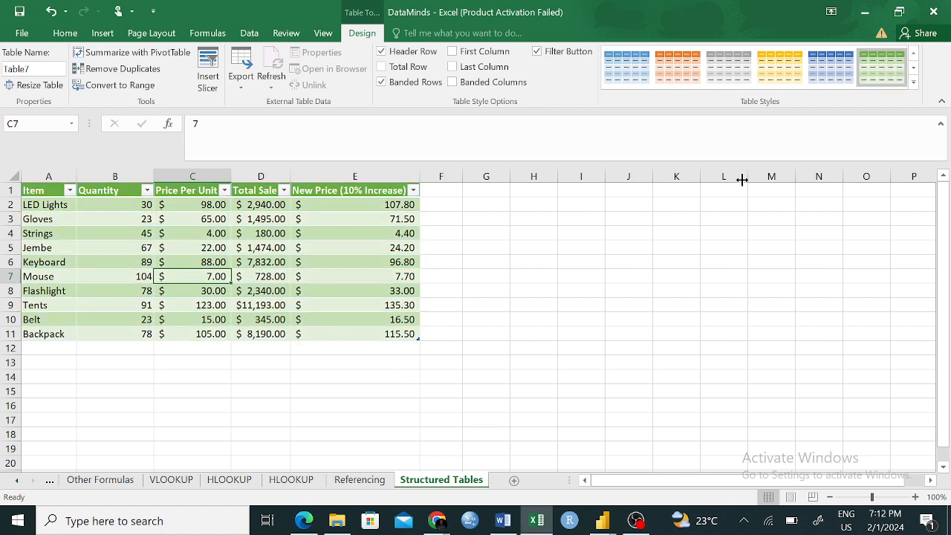
- Try the gold banded design for the table's style and turn banded columns on and off again
{"action": "left_click", "coordinate": [838, 74]}
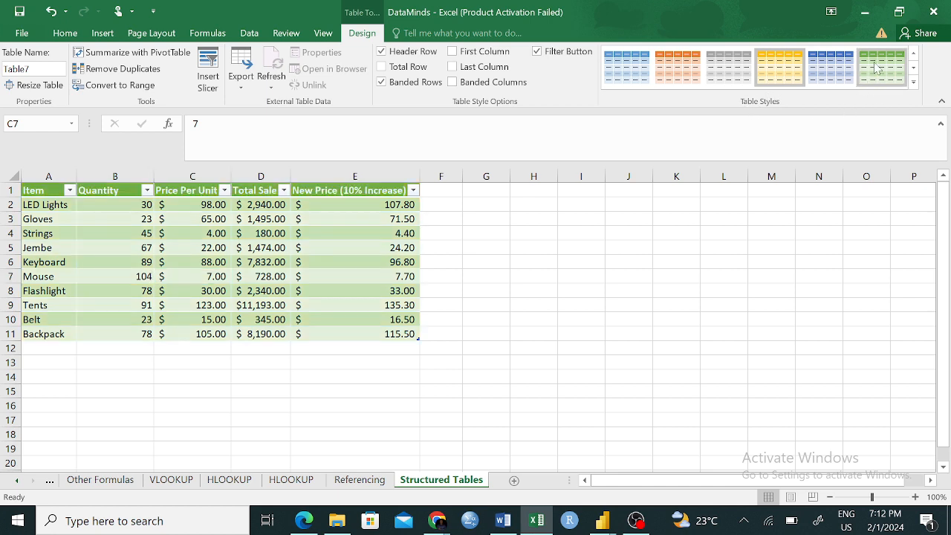
{"action": "left_click", "coordinate": [453, 82]}
{"action": "left_click", "coordinate": [453, 83]}
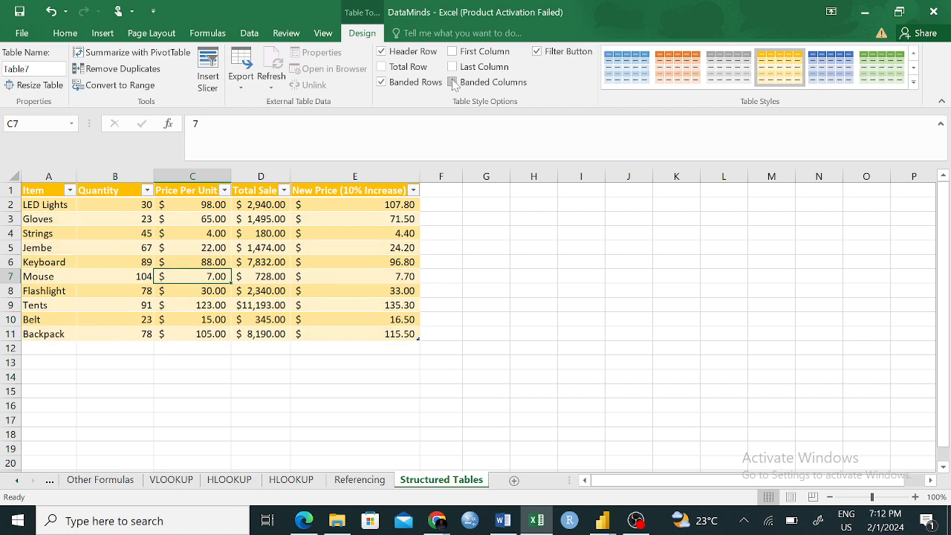
- Change the table's style to the Medium design with a black header row and gray banded rows
{"action": "left_click", "coordinate": [912, 82]}
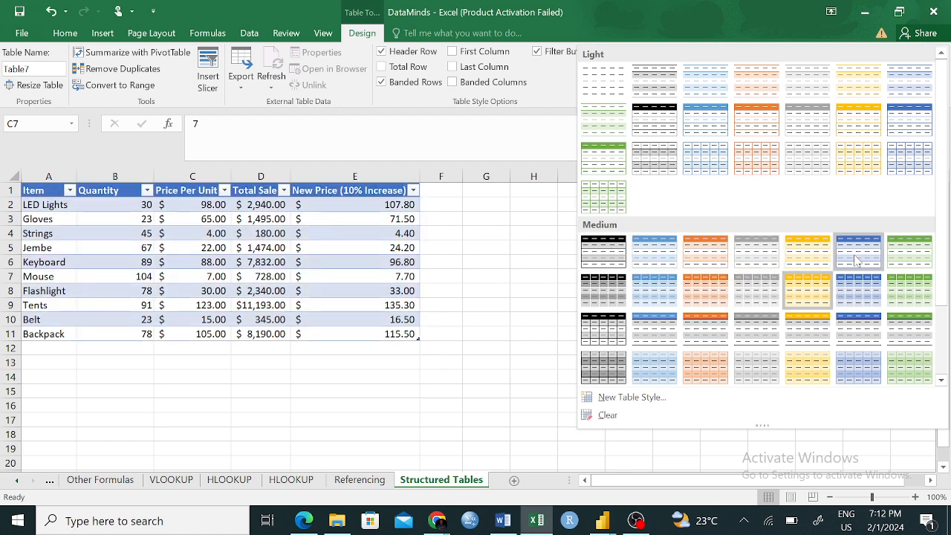
{"action": "left_click", "coordinate": [624, 254]}
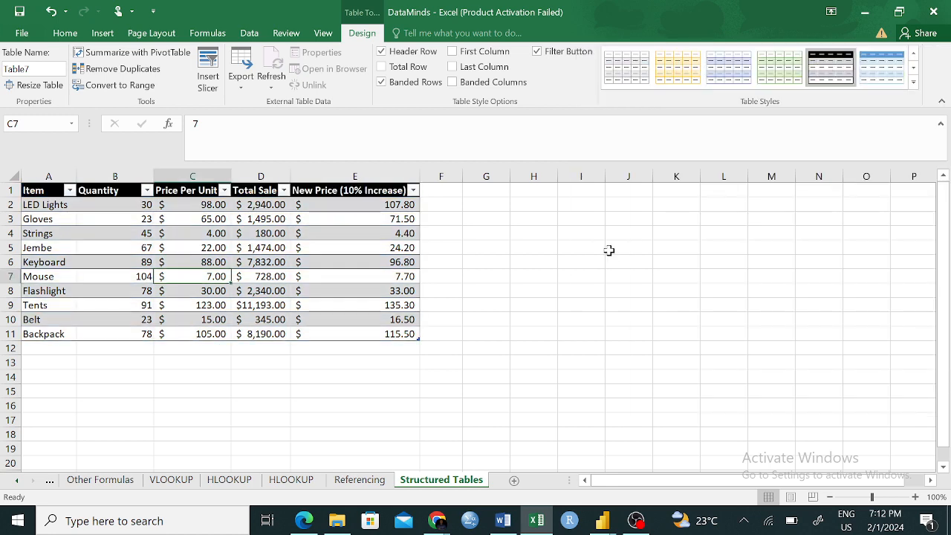
{"action": "left_click", "coordinate": [519, 287]}
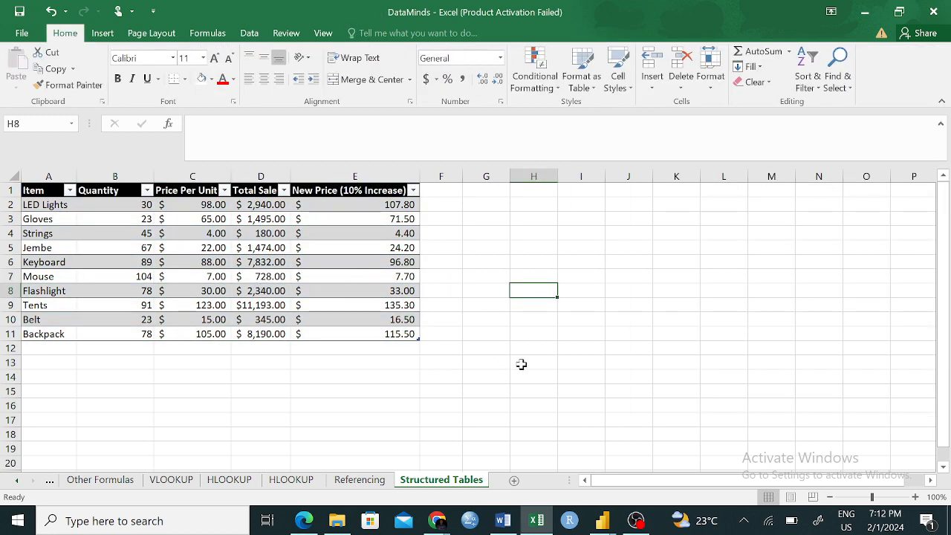
{"action": "left_click", "coordinate": [24, 190]}
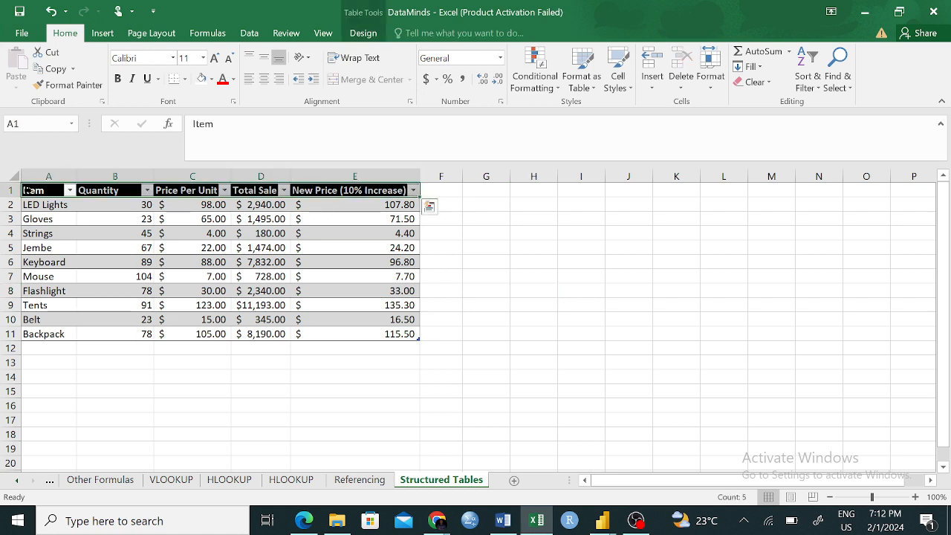
{"action": "left_click", "coordinate": [288, 216]}
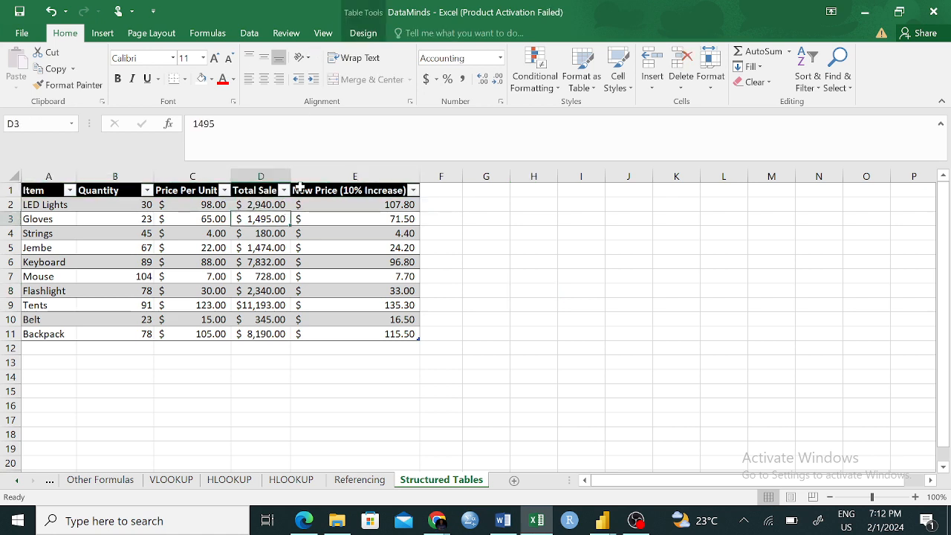
- Try hiding the table's header row and turn it back on
{"action": "left_click", "coordinate": [361, 34]}
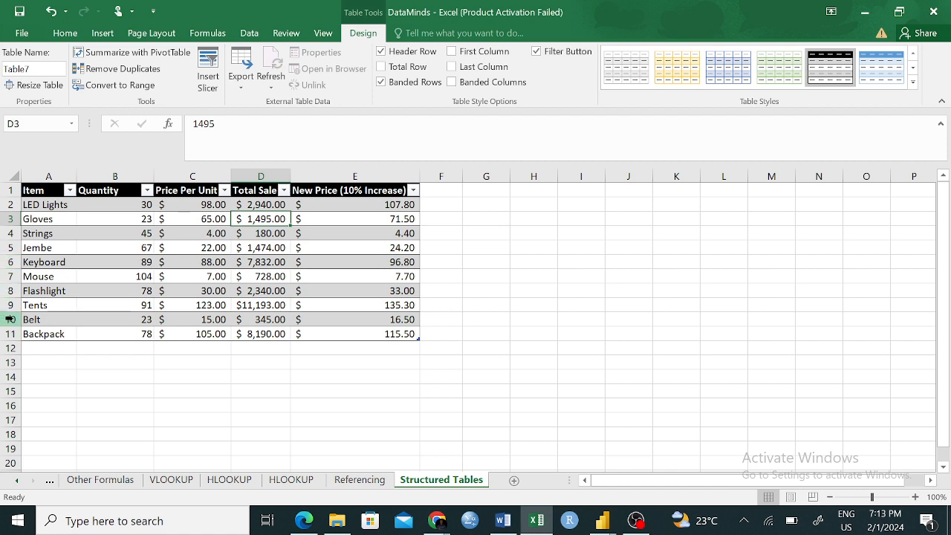
{"action": "left_click", "coordinate": [381, 52]}
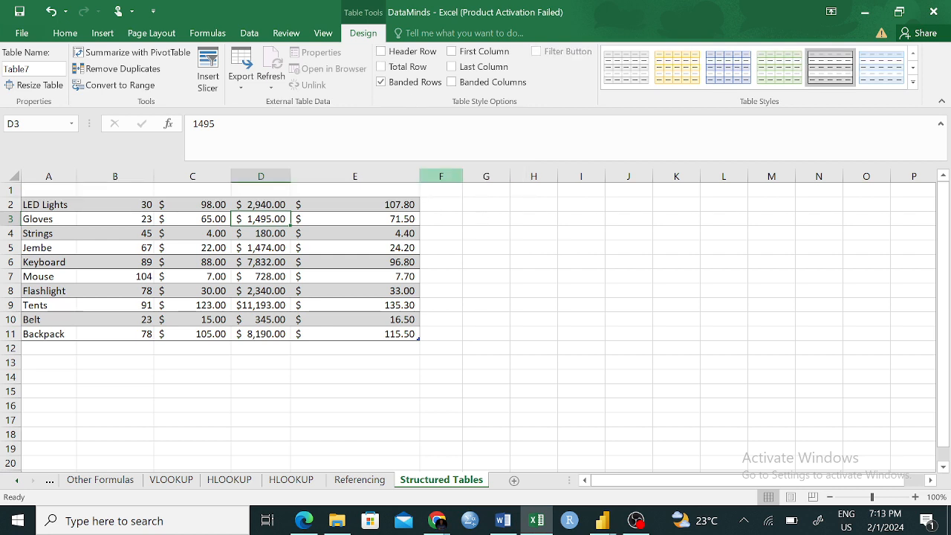
{"action": "left_click", "coordinate": [381, 52]}
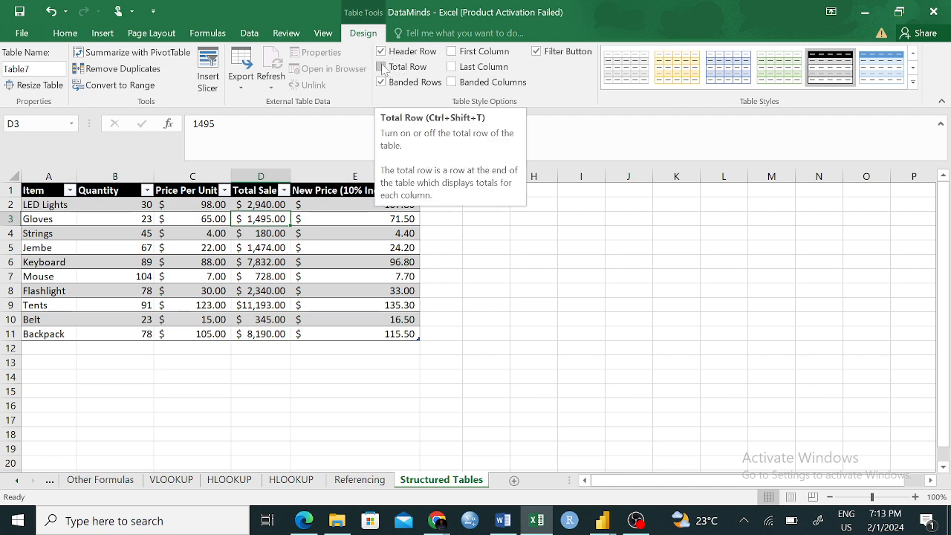
- Add a total row to the table, and turn its filter buttons off and back on
{"action": "left_click", "coordinate": [381, 67]}
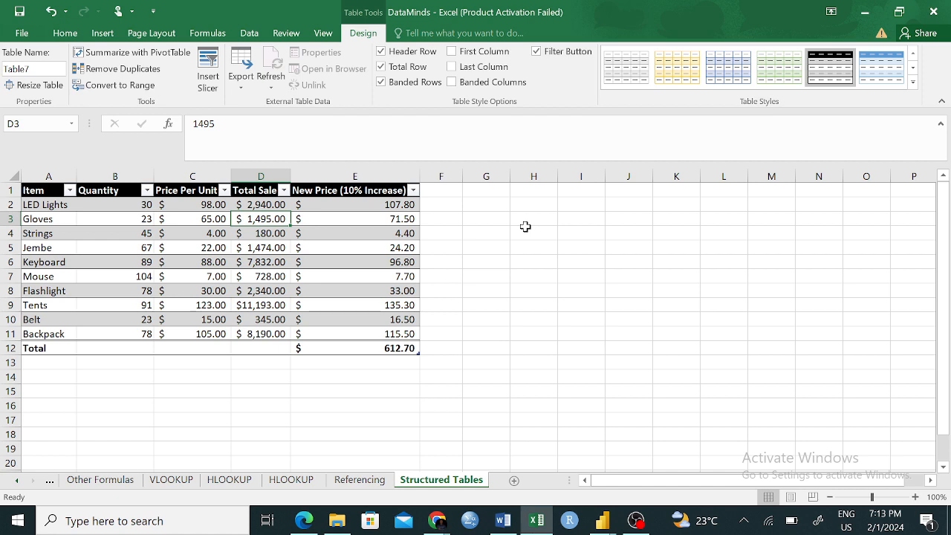
{"action": "left_click", "coordinate": [536, 51]}
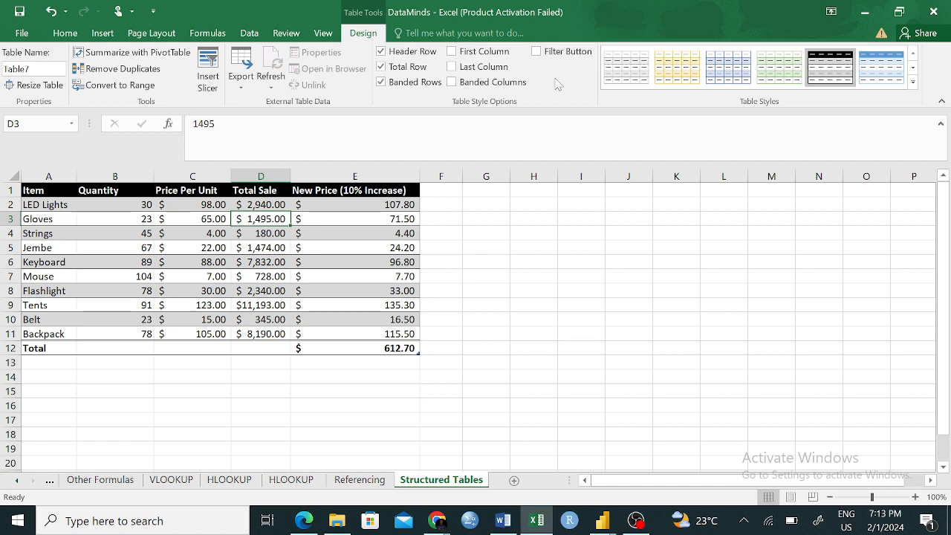
{"action": "left_click", "coordinate": [536, 51]}
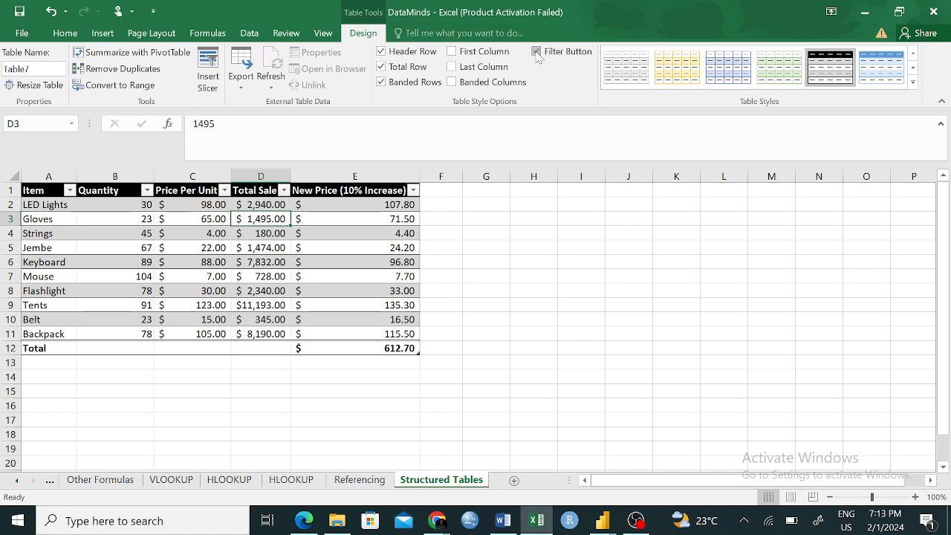
- Try the special formatting for the table's first column and for its last column, turning each off again
{"action": "left_click", "coordinate": [454, 54]}
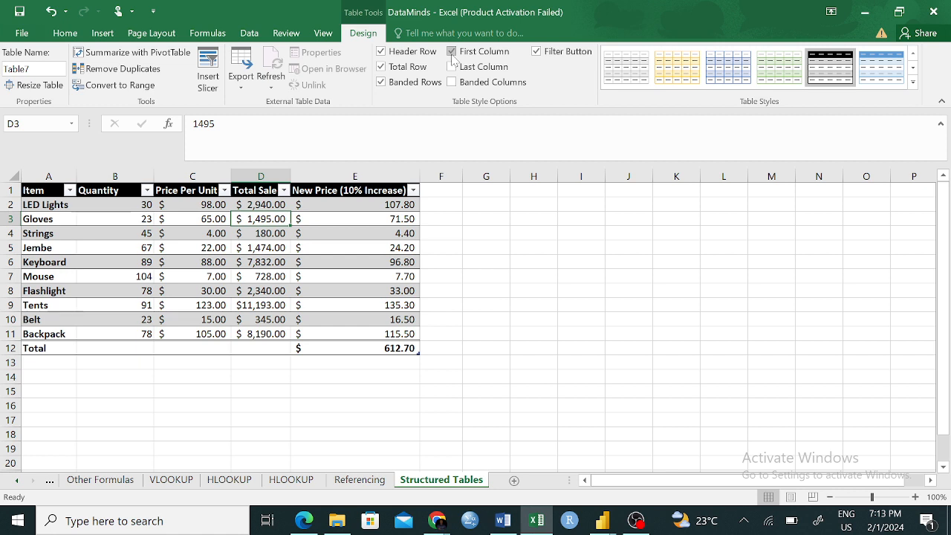
{"action": "left_click", "coordinate": [451, 52]}
{"action": "left_click", "coordinate": [451, 69]}
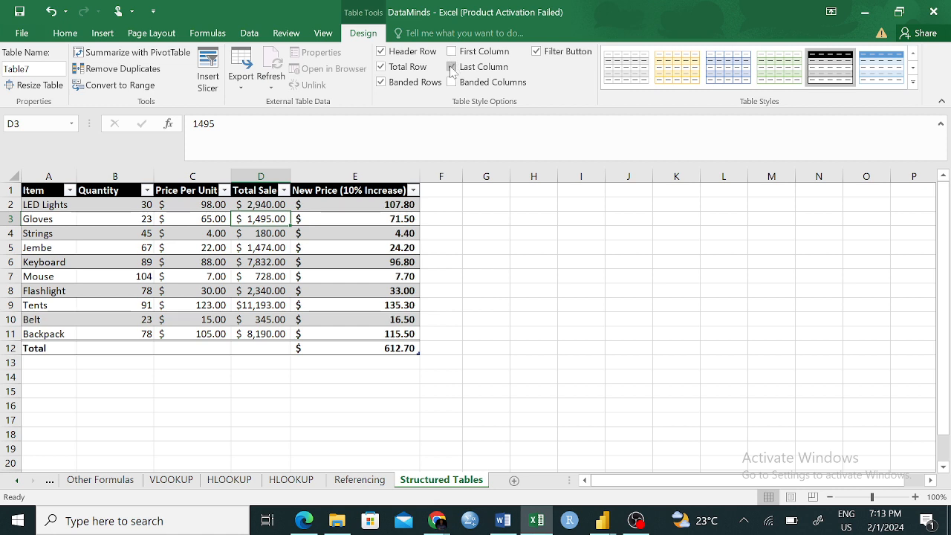
{"action": "left_click", "coordinate": [450, 68]}
- Switch the table's shading from banded rows to banded columns
{"action": "left_click", "coordinate": [452, 82]}
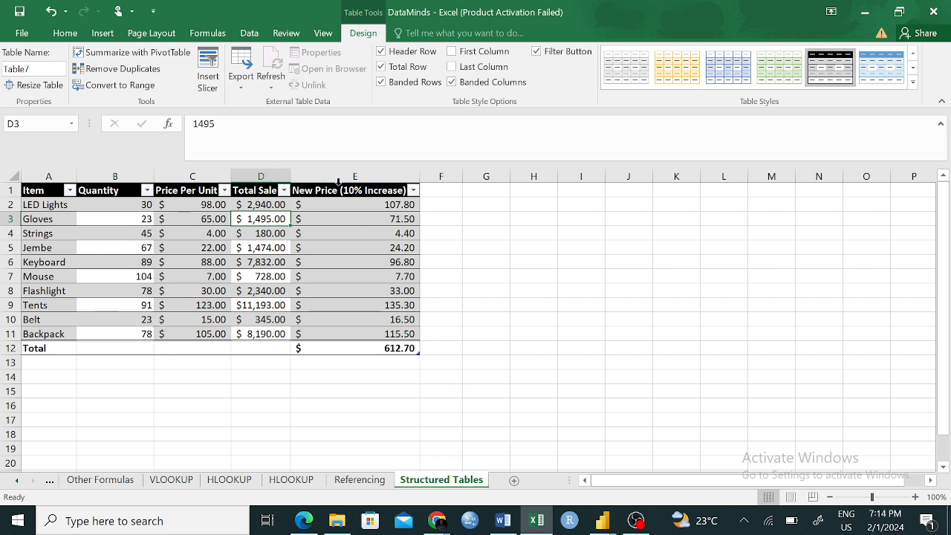
{"action": "left_click", "coordinate": [380, 81]}
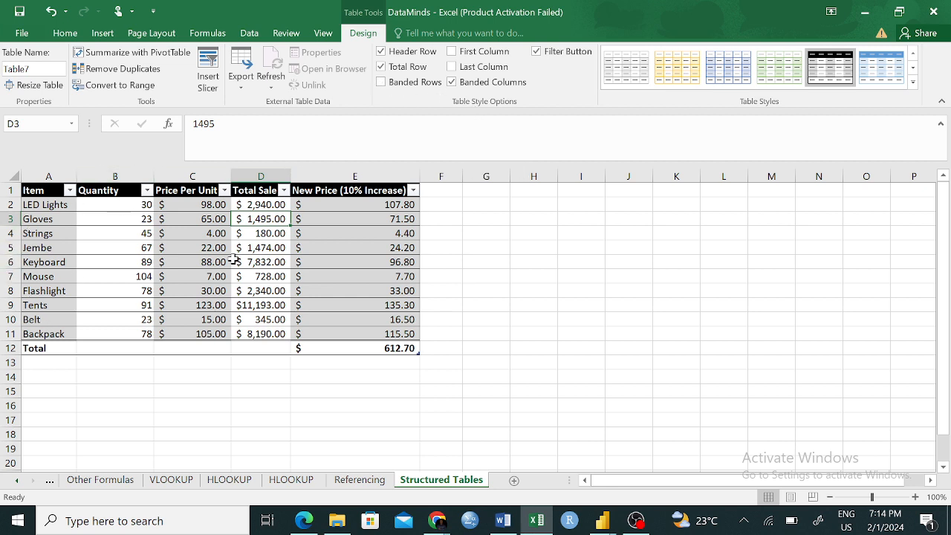
- Extend the table with an adjacent column headed "Total Sales (10% Increase)" in cell F1
{"action": "left_click", "coordinate": [439, 190]}
{"action": "type", "text": "Ti"}
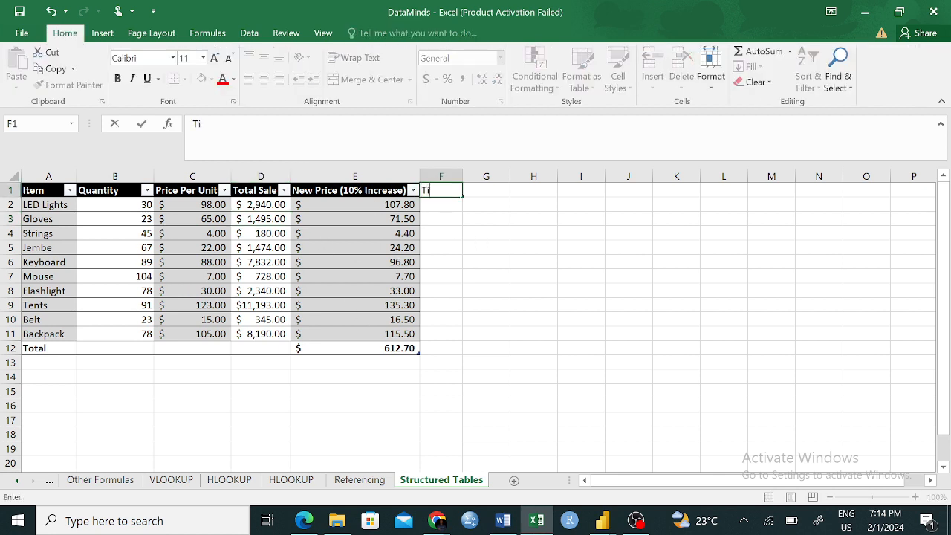
{"action": "type", "text": "otal Sal"}
{"action": "key", "text": "BackSpace"}
{"action": "key", "text": "BackSpace"}
{"action": "type", "text": "ales"}
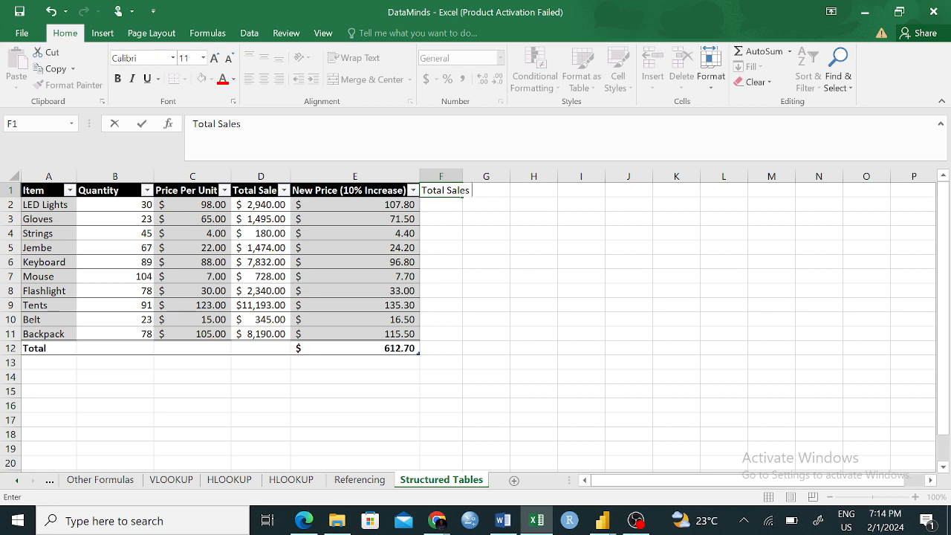
{"action": "type", "text": " (aG"}
{"action": "key", "text": "BackSpace"}
{"action": "key", "text": "BackSpace"}
{"action": "type", "text": "After 10"}
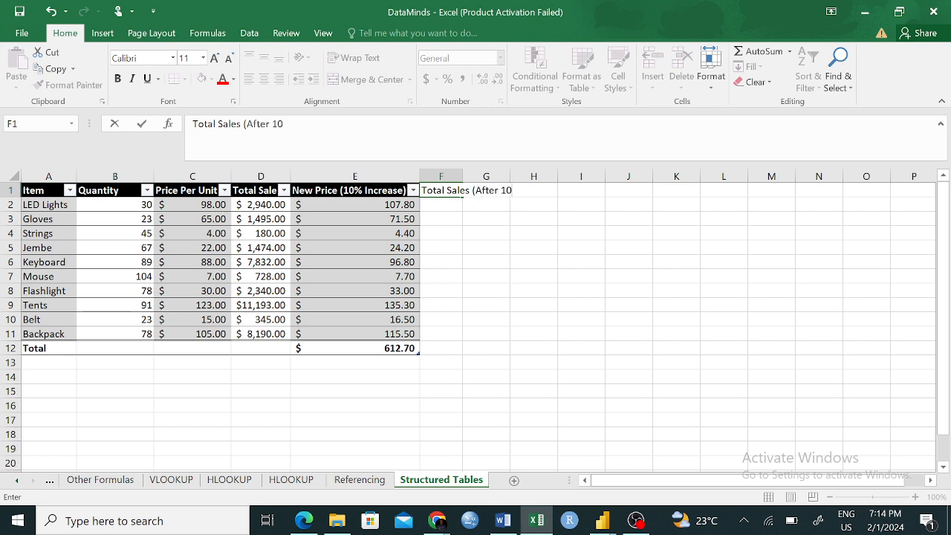
{"action": "key", "text": "BackSpace"}
{"action": "key", "text": "BackSpace"}
{"action": "key", "text": "BackSpace"}
{"action": "key", "text": "BackSpace"}
{"action": "key", "text": "BackSpace"}
{"action": "key", "text": "BackSpace"}
{"action": "key", "text": "BackSpace"}
{"action": "key", "text": "BackSpace"}
{"action": "type", "text": "10% Increase"}
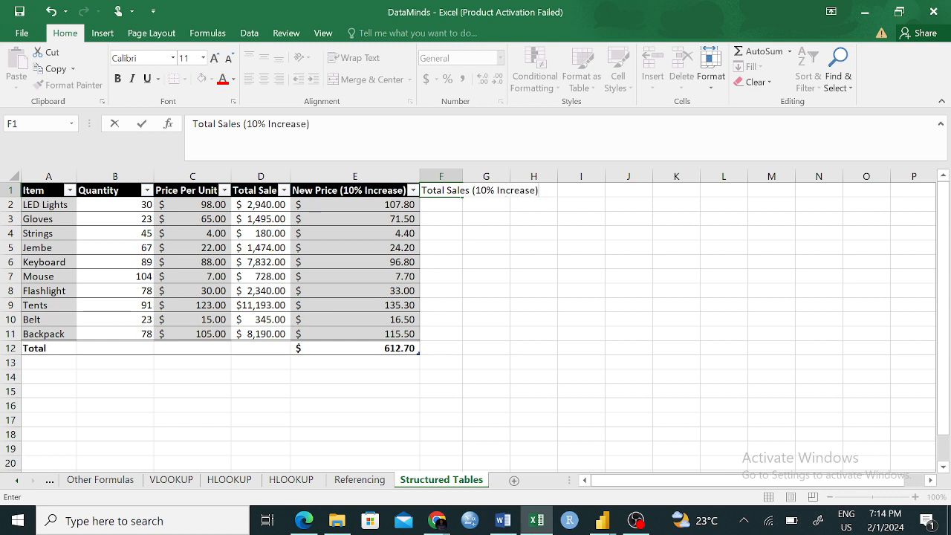
{"action": "key", "text": "Return"}
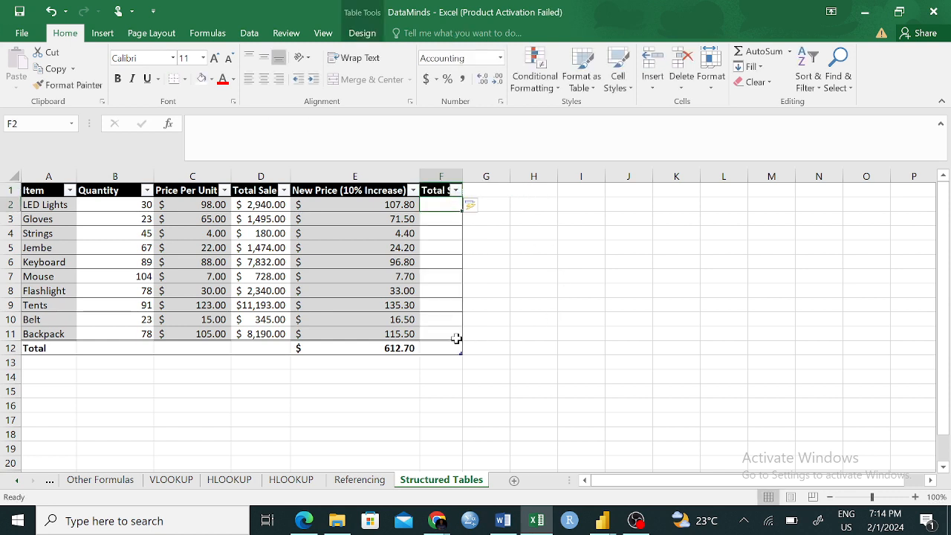
{"action": "left_click", "coordinate": [439, 321]}
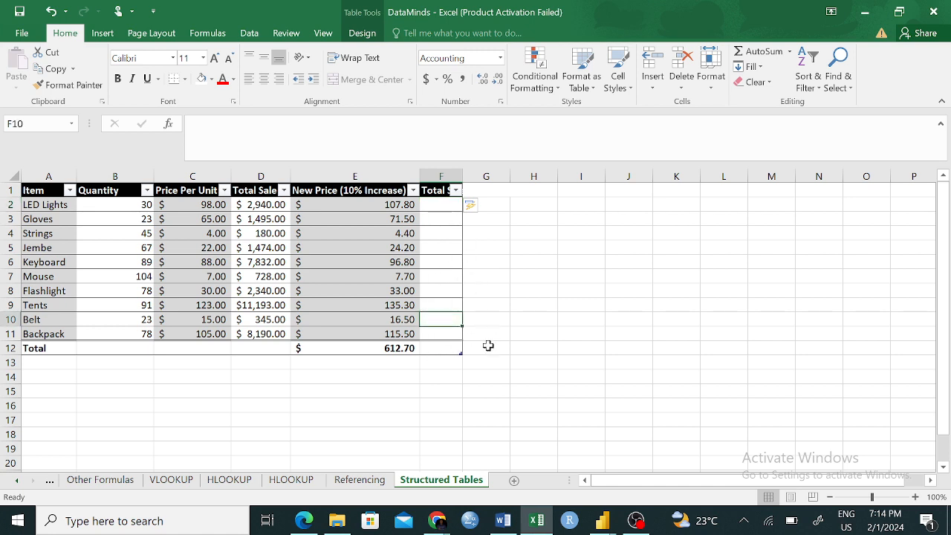
{"action": "left_click", "coordinate": [500, 305]}
- Try entering the header "New Column" in H1, one column away from the table, and delete it
{"action": "left_click", "coordinate": [548, 192]}
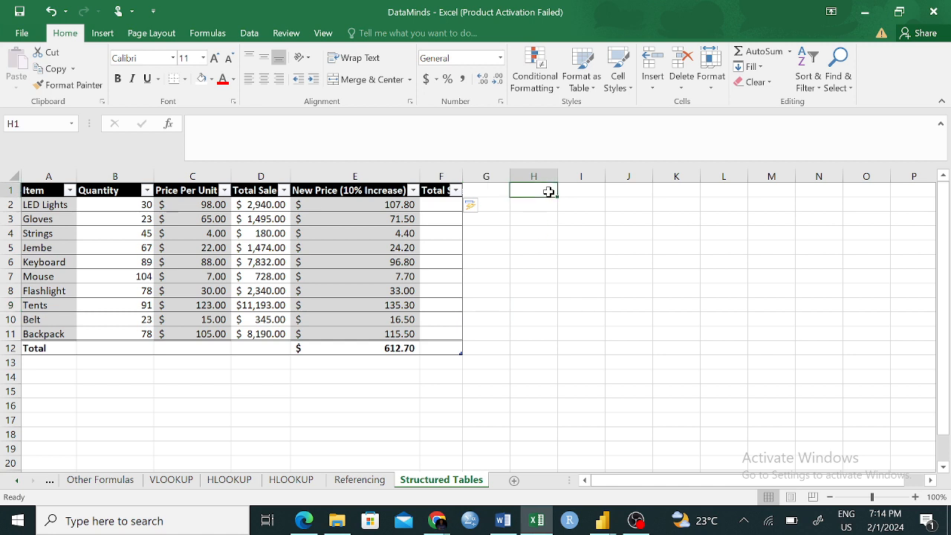
{"action": "type", "text": "New C"}
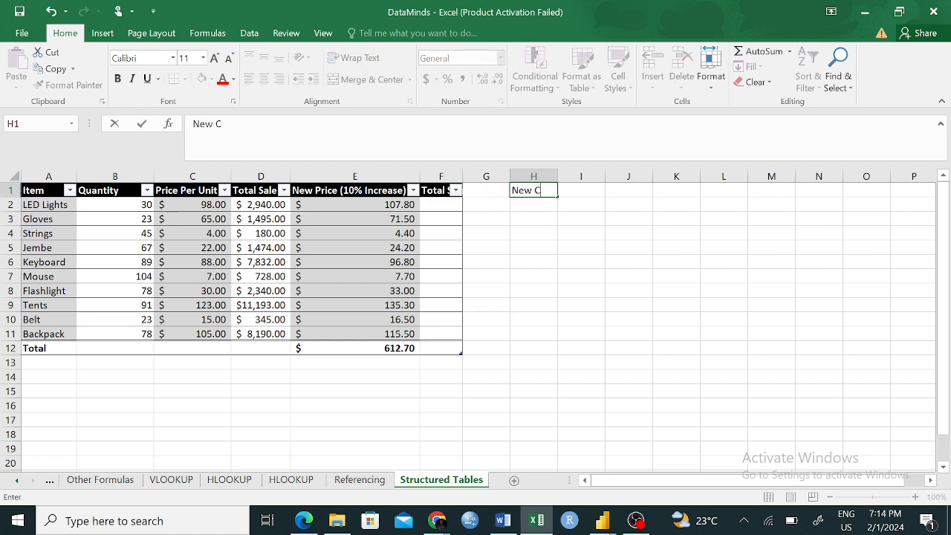
{"action": "type", "text": "olumn"}
{"action": "key", "text": "Return"}
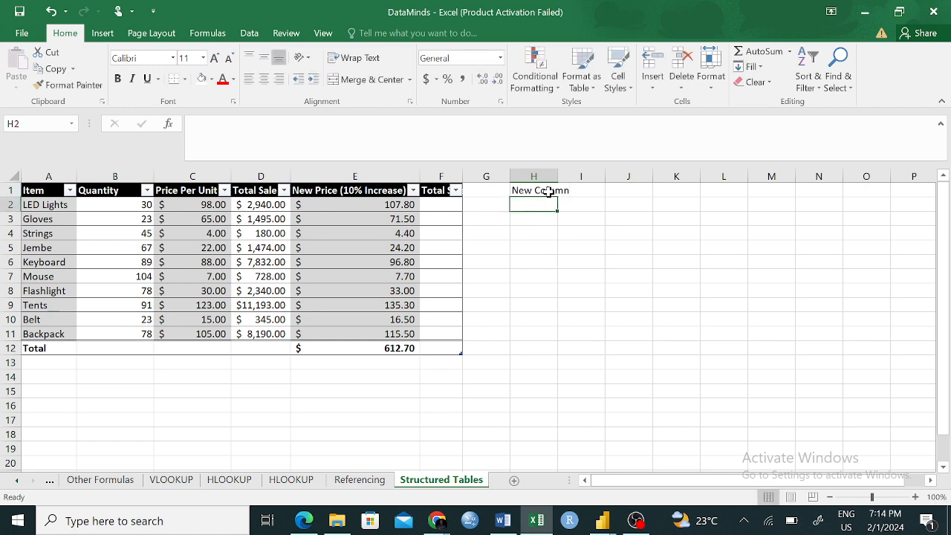
{"action": "left_click", "coordinate": [540, 259]}
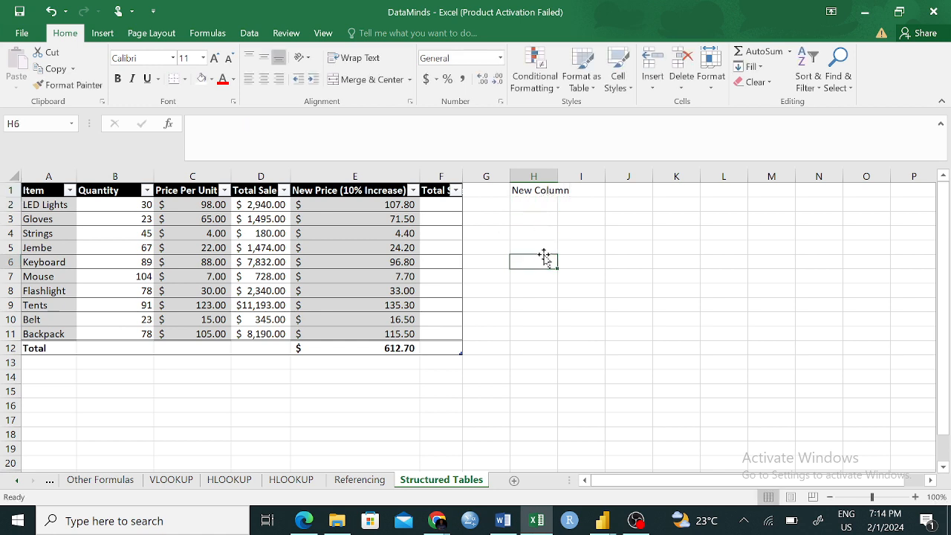
{"action": "left_click", "coordinate": [528, 191]}
{"action": "key", "text": "BackSpace"}
- Try adding a "New Column" header in G1 directly beside the table, undo the table expansion and clear the cell
{"action": "left_click", "coordinate": [476, 192]}
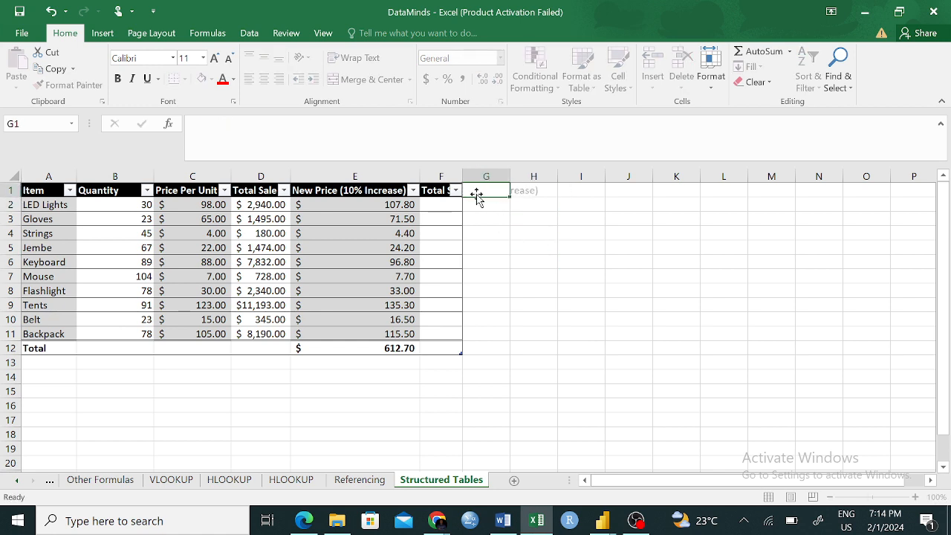
{"action": "type", "text": "New C"}
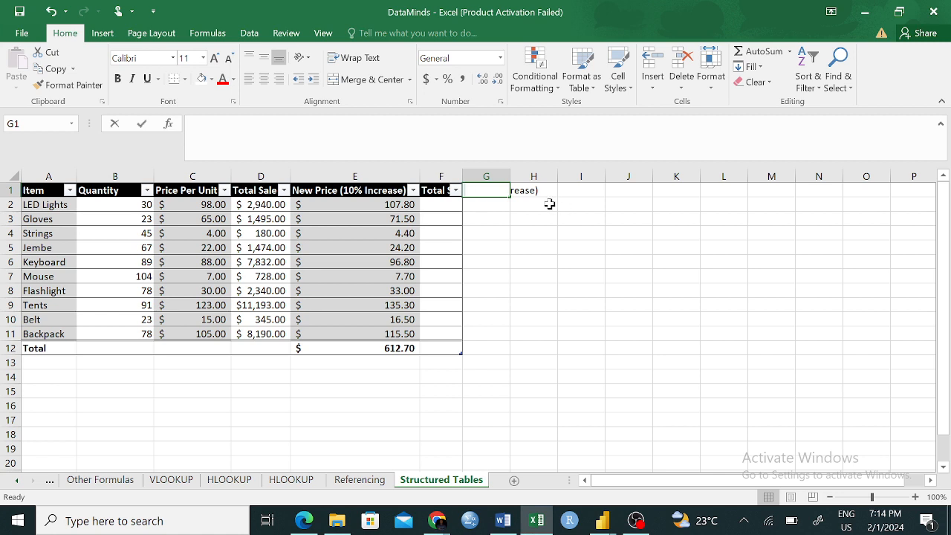
{"action": "type", "text": "olumn"}
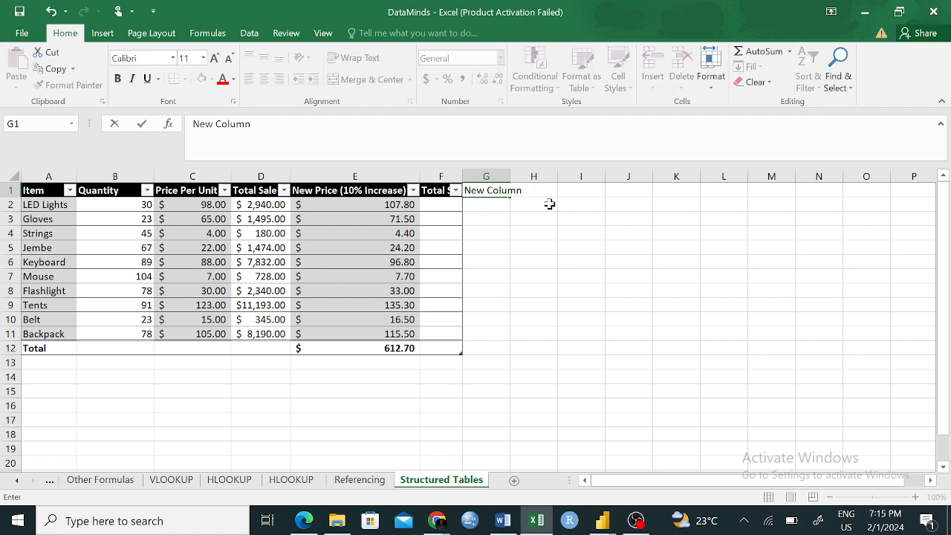
{"action": "key", "text": "Return"}
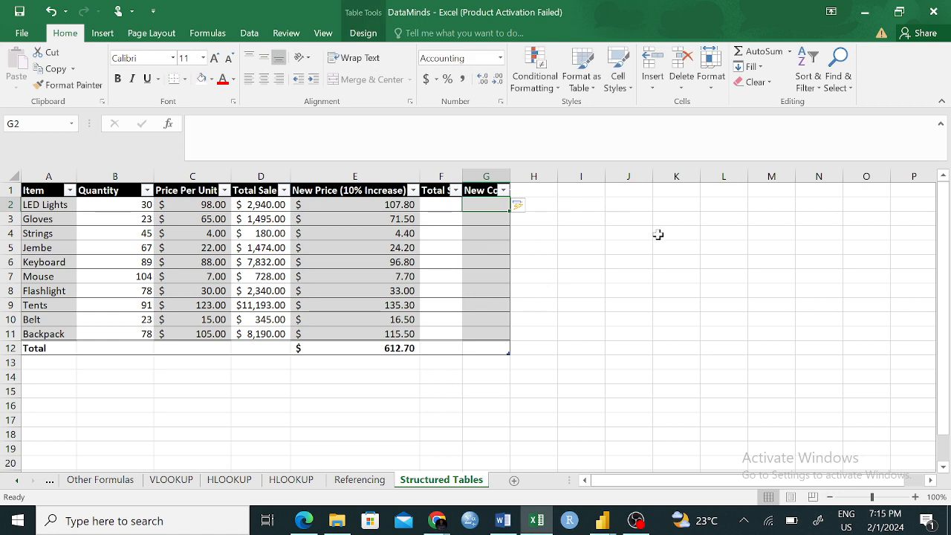
{"action": "key", "text": "ctrl+z"}
{"action": "left_click", "coordinate": [627, 290]}
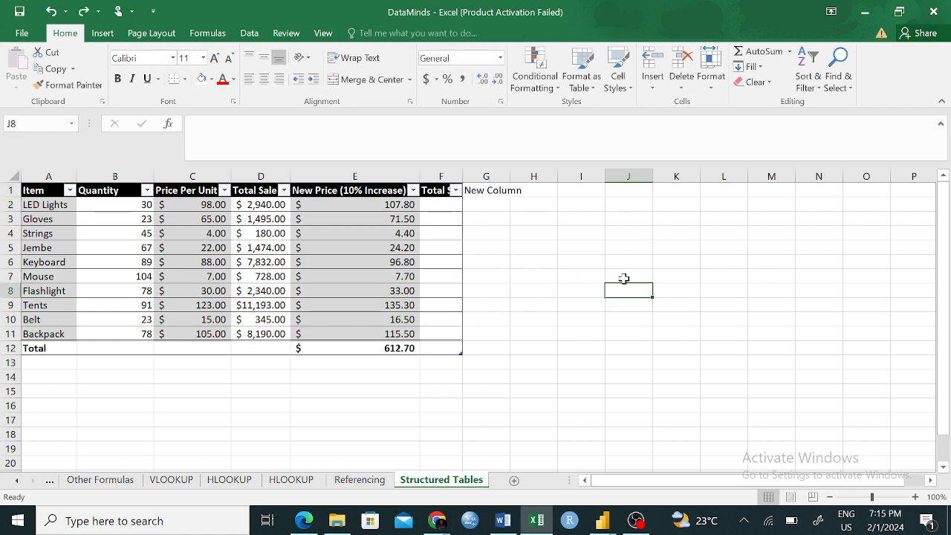
{"action": "left_click", "coordinate": [487, 191]}
{"action": "key", "text": "BackSpace"}
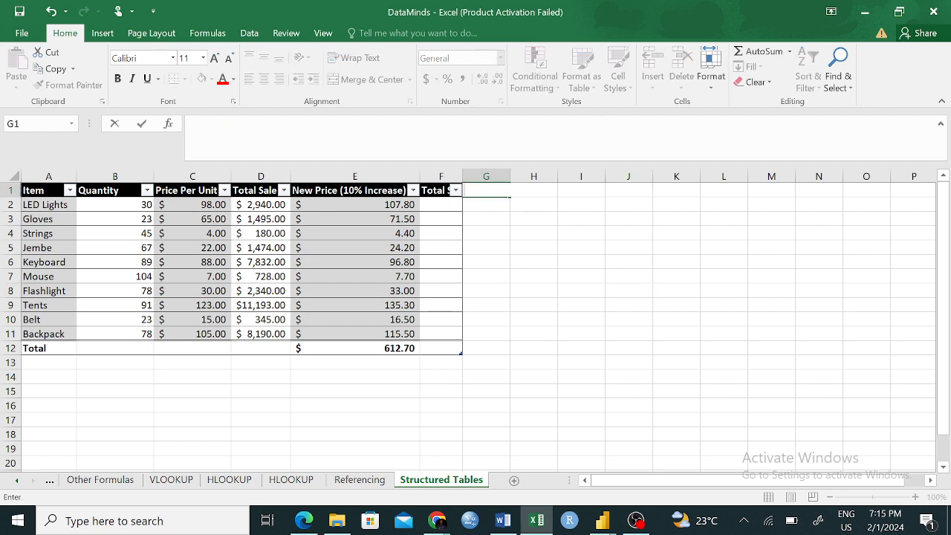
{"action": "left_click", "coordinate": [579, 318]}
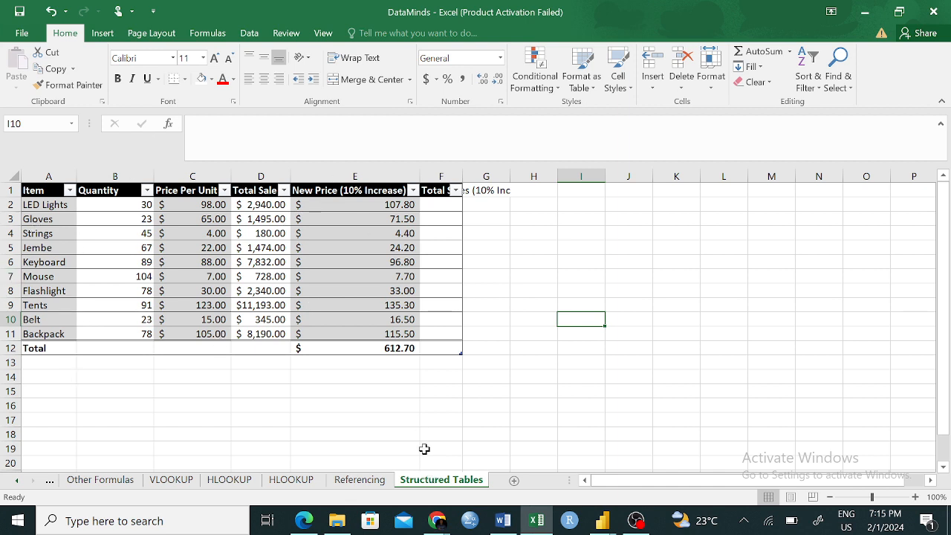
{"action": "left_click", "coordinate": [66, 231]}
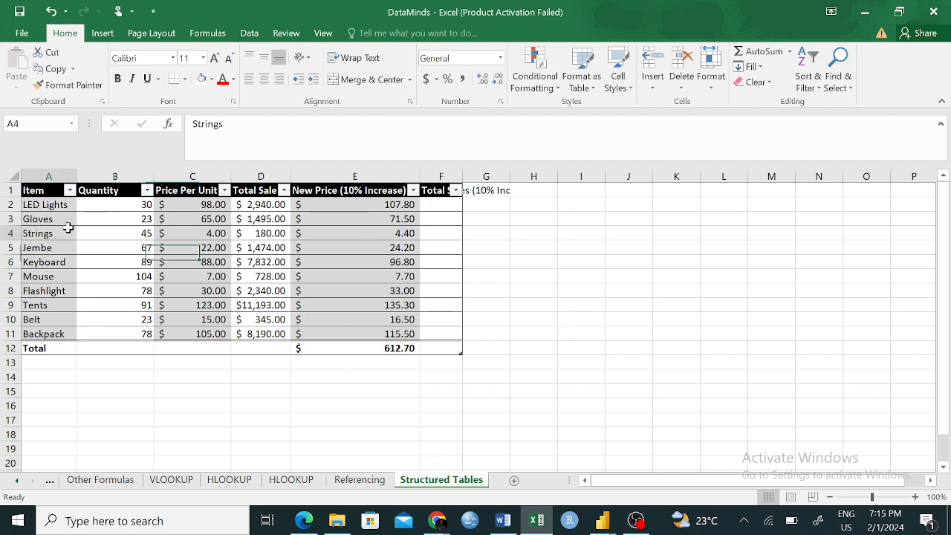
- Switch the table's shading from banded columns back to banded rows
{"action": "left_click", "coordinate": [363, 34]}
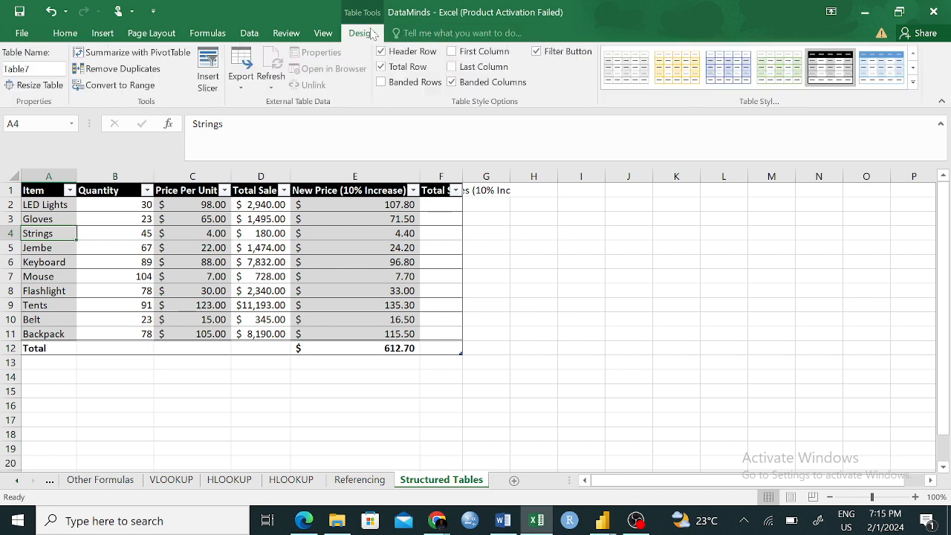
{"action": "left_click", "coordinate": [452, 82]}
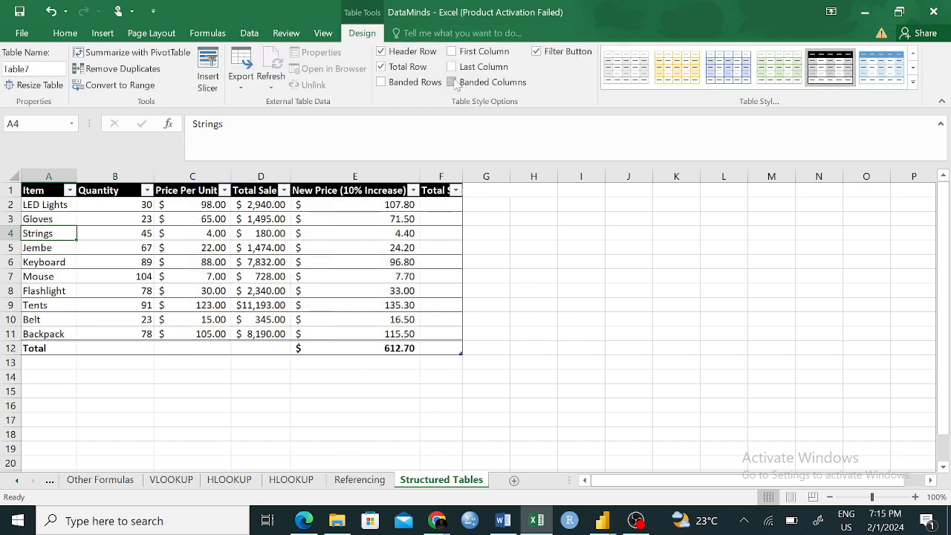
{"action": "left_click", "coordinate": [380, 82]}
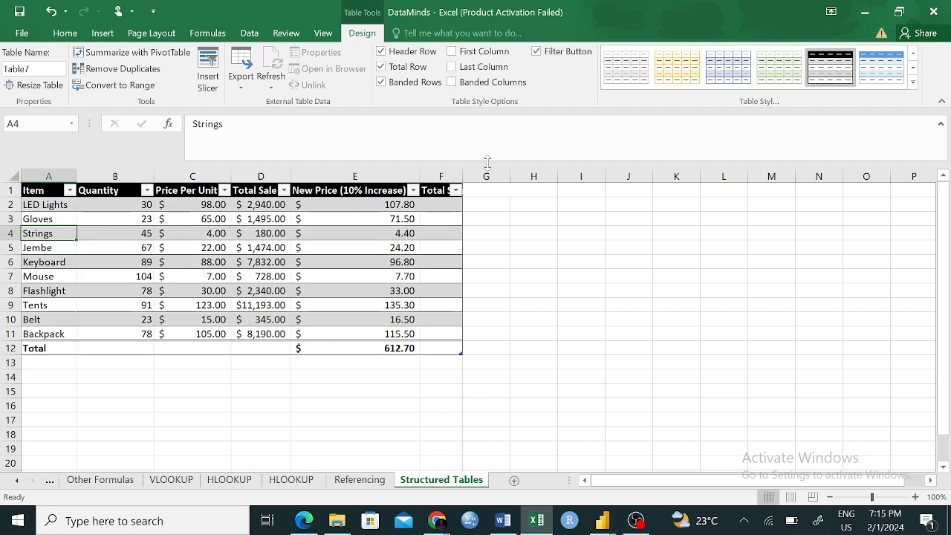
{"action": "left_click", "coordinate": [530, 273]}
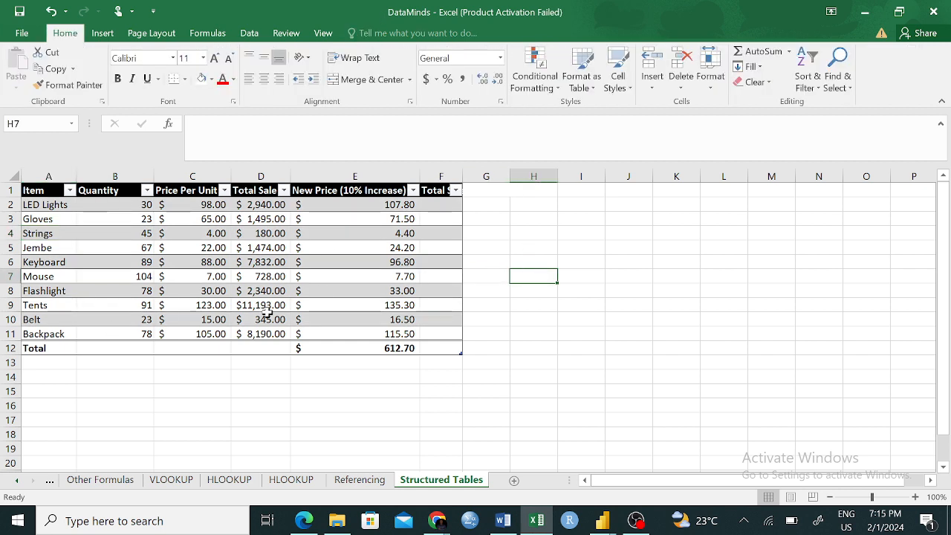
- Apply the light green table style with banded rows to the sales table
{"action": "left_click", "coordinate": [310, 234]}
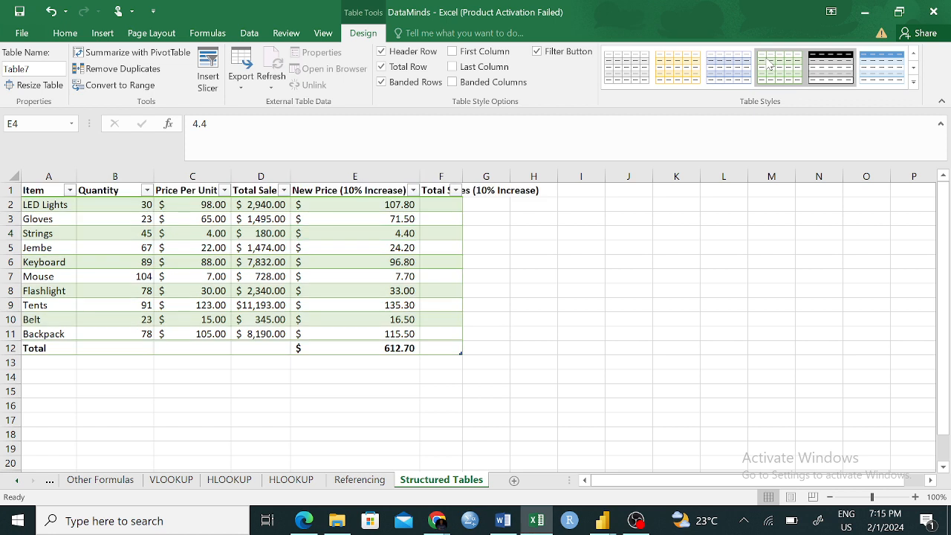
{"action": "left_click", "coordinate": [731, 302]}
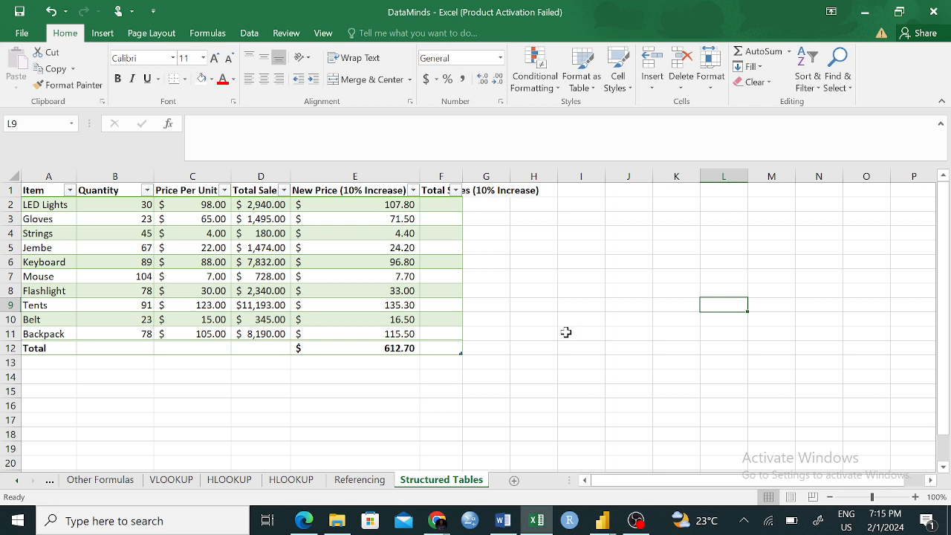
{"action": "left_click", "coordinate": [585, 281]}
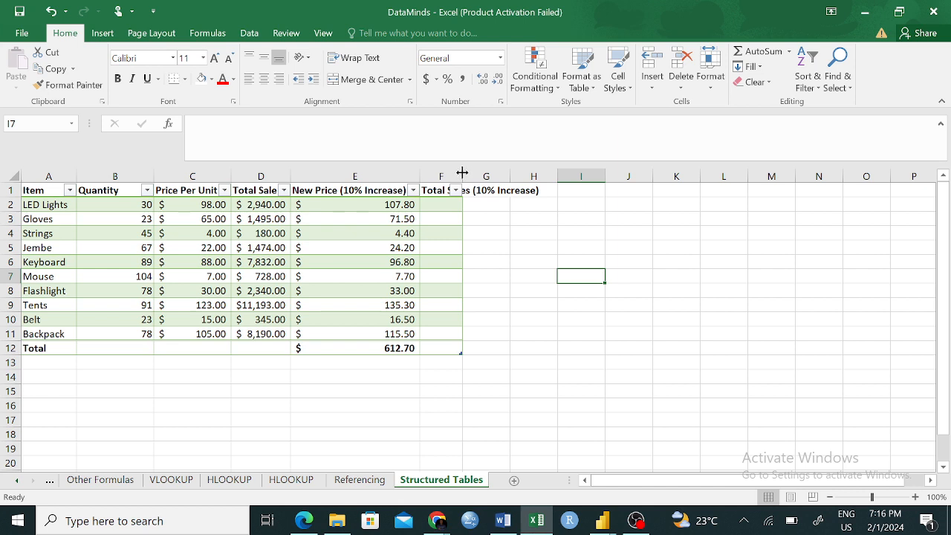
- Autofit the width of all columns on the Structured Tables sheet to their contents
{"action": "left_click", "coordinate": [9, 178]}
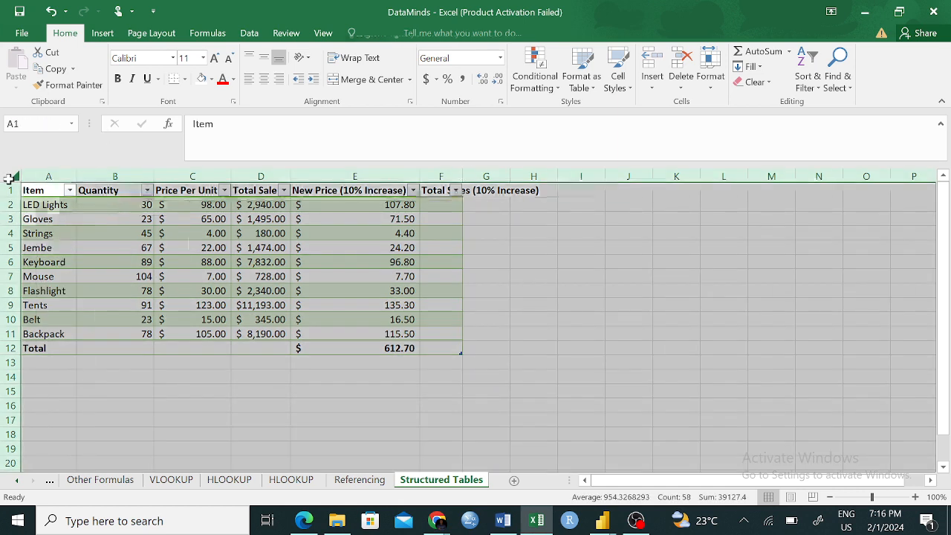
{"action": "left_click_drag", "start_coordinate": [77, 175], "coordinate": [77, 175]}
{"action": "double_click", "coordinate": [77, 175]}
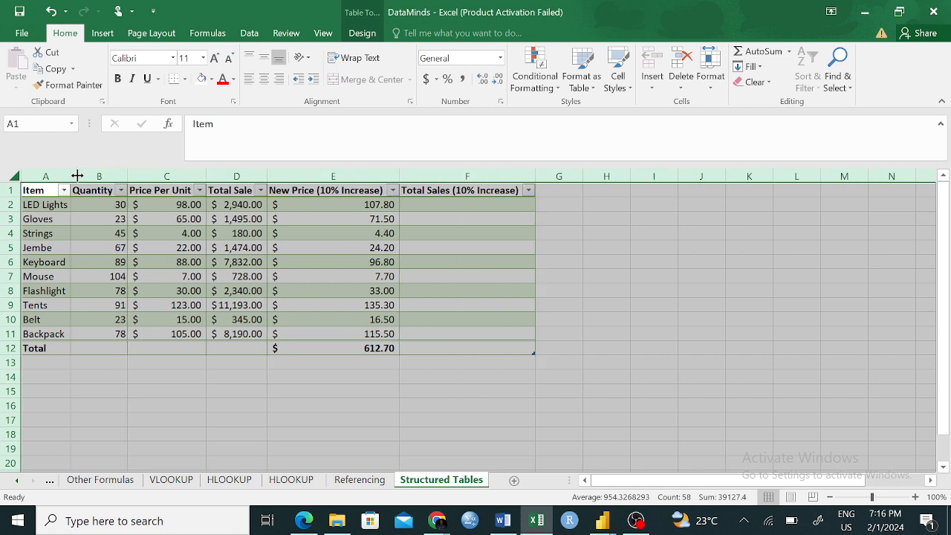
{"action": "left_click", "coordinate": [439, 441]}
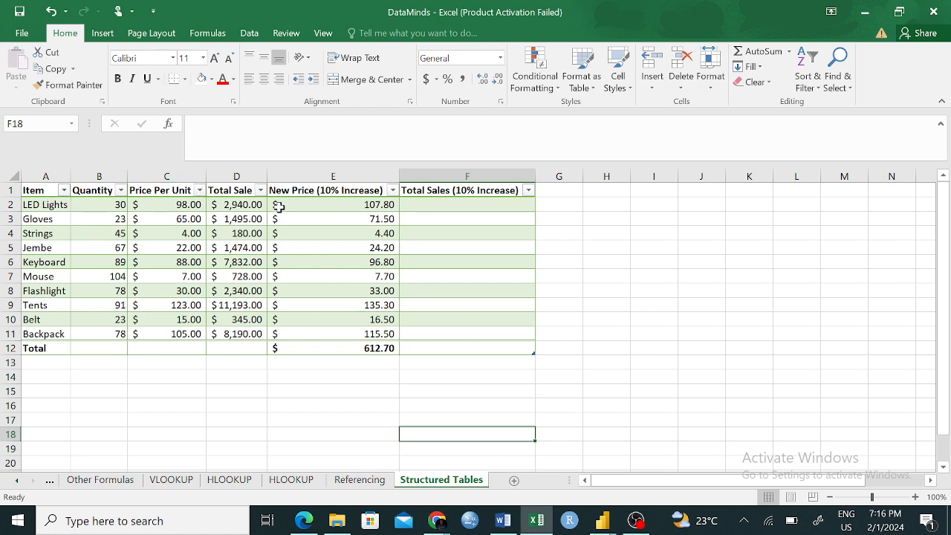
{"action": "left_click", "coordinate": [43, 206]}
{"action": "left_click", "coordinate": [15, 204]}
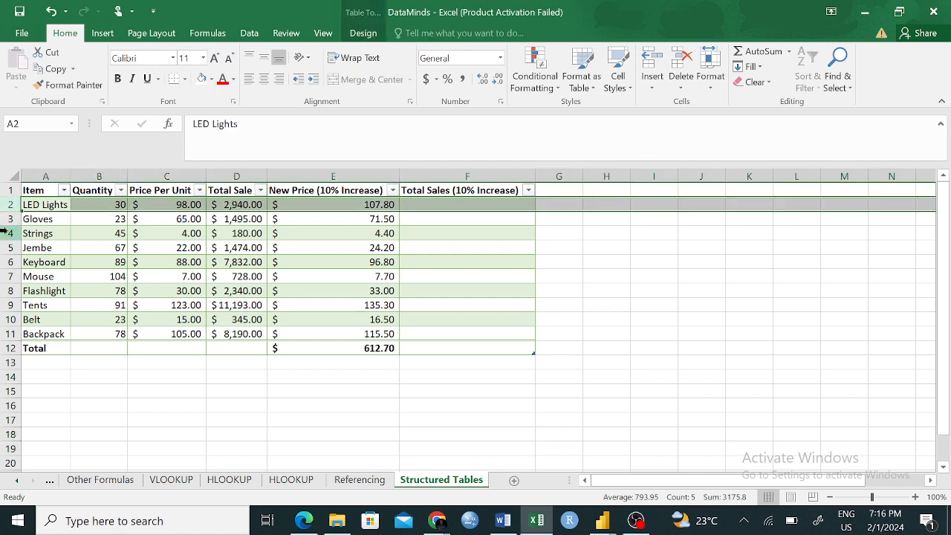
{"action": "left_click", "coordinate": [4, 233]}
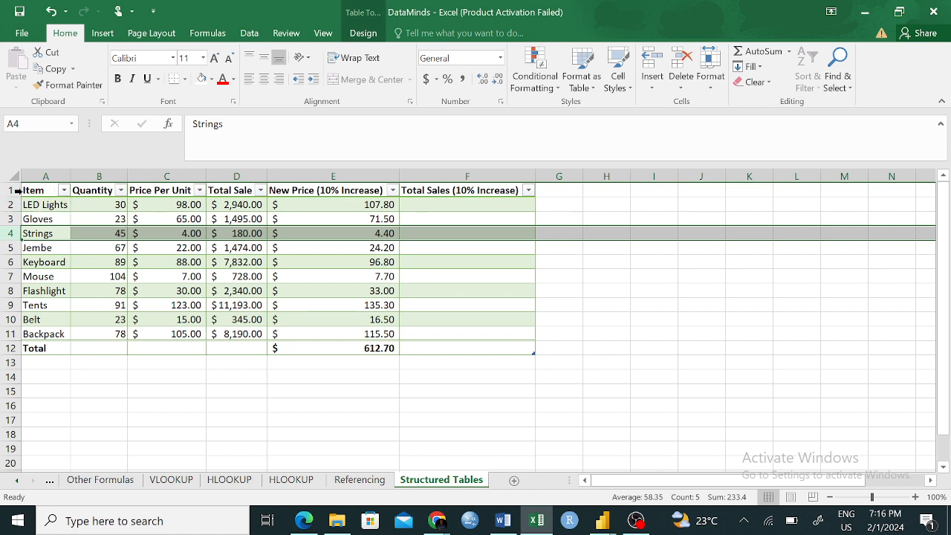
- Preview the light, medium and dark table styles on the sales table without applying a different one
{"action": "left_click", "coordinate": [95, 210]}
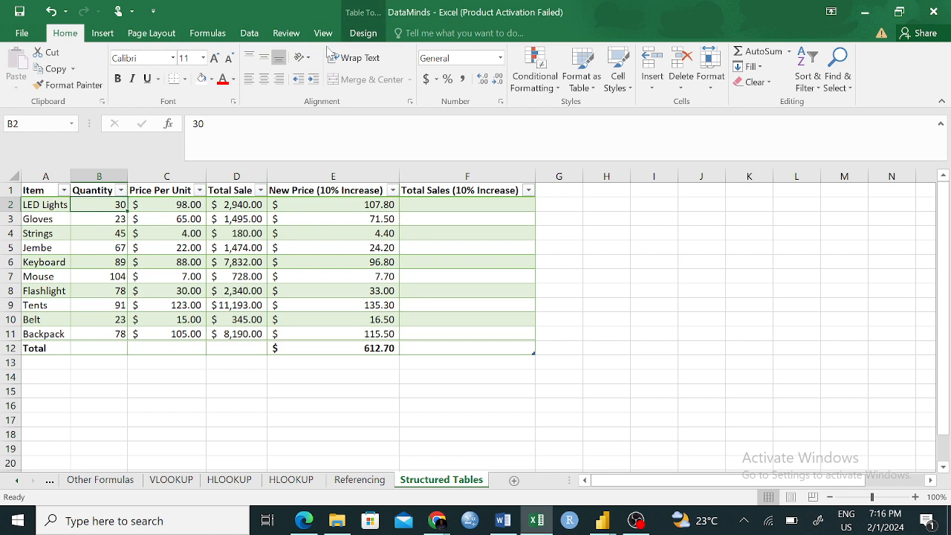
{"action": "left_click", "coordinate": [363, 32]}
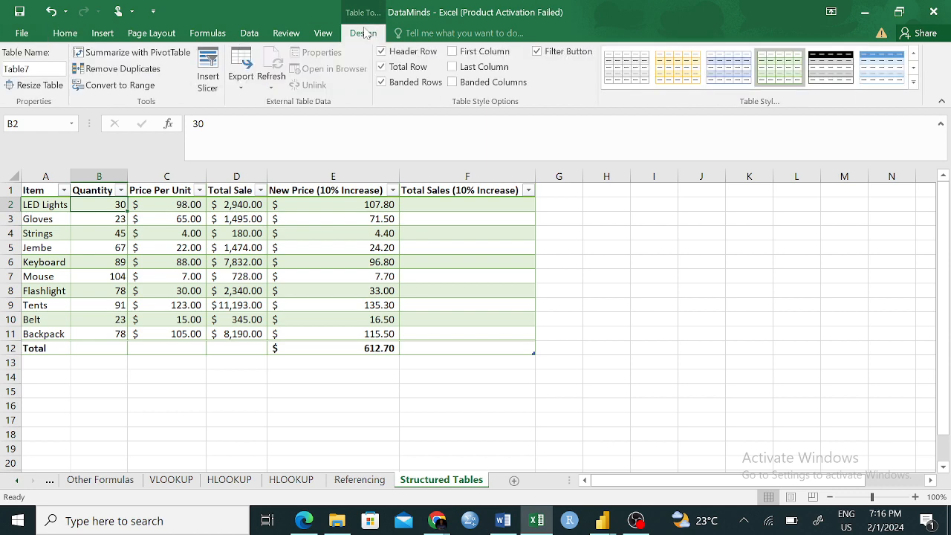
{"action": "left_click", "coordinate": [913, 82]}
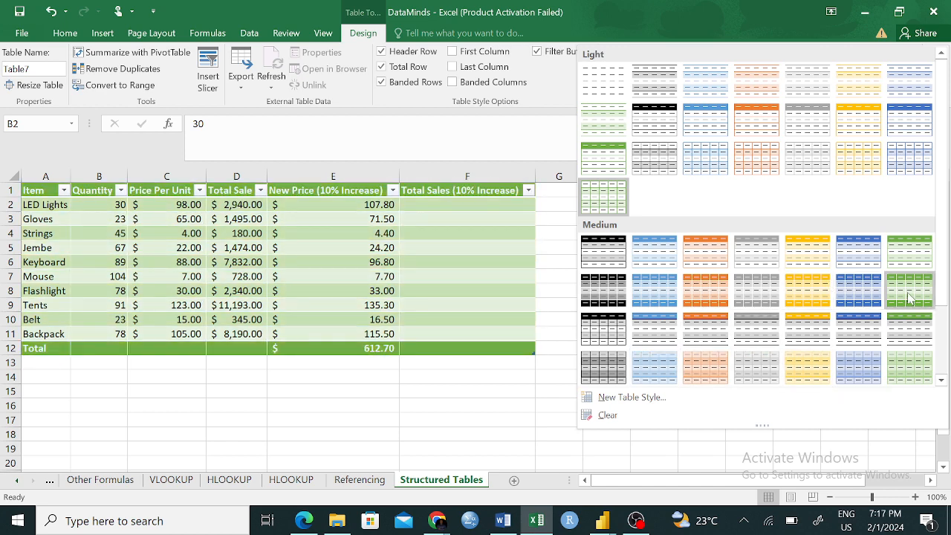
{"action": "left_click_drag", "start_coordinate": [942, 230], "coordinate": [949, 306]}
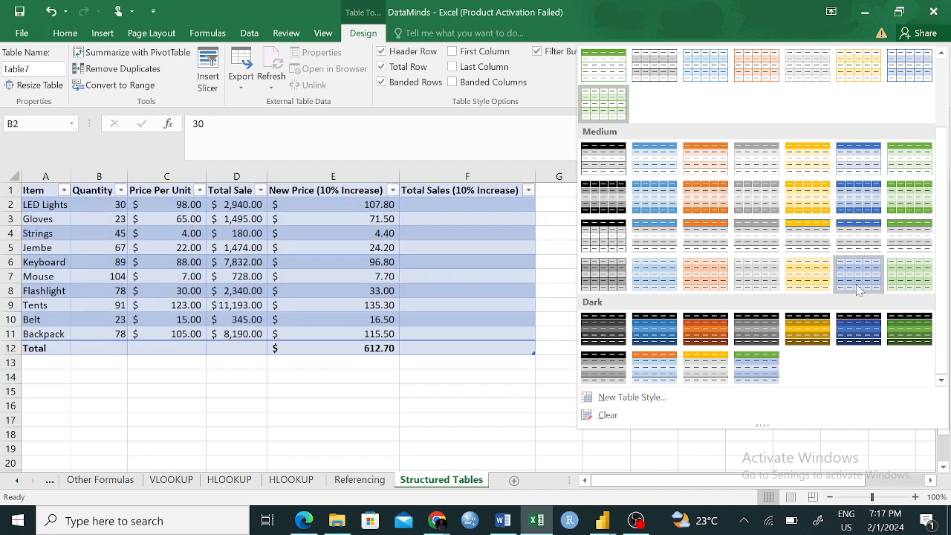
{"action": "scroll", "coordinate": [900, 137], "scroll_direction": "up", "scroll_amount": 2}
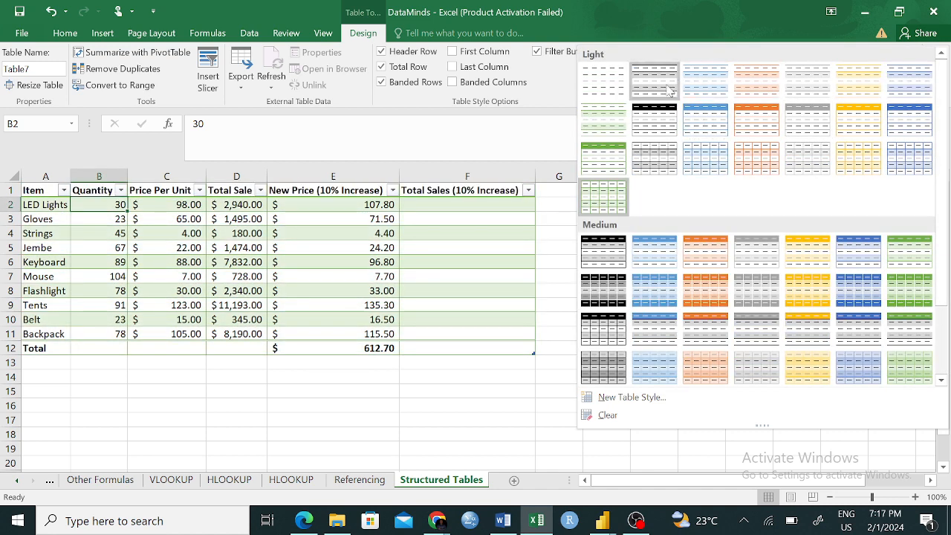
{"action": "left_click", "coordinate": [141, 521]}
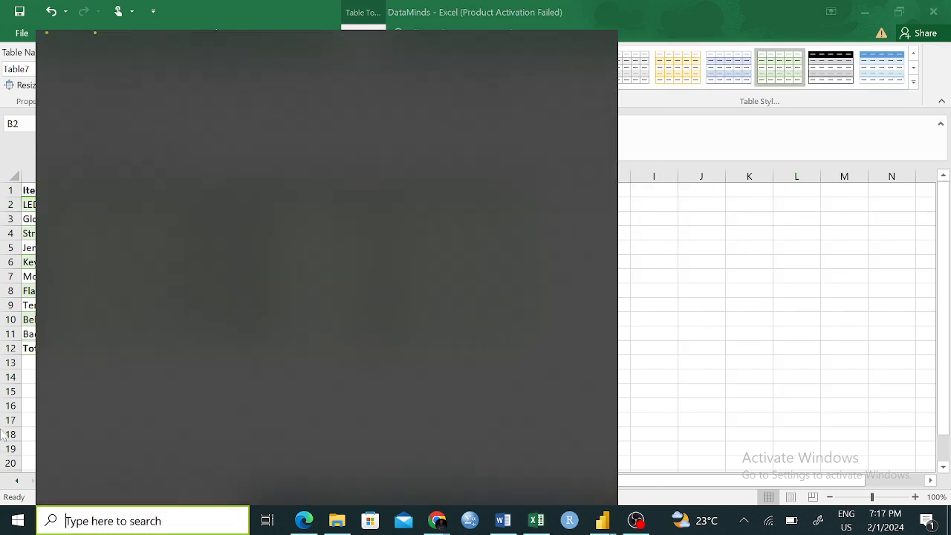
{"action": "left_click", "coordinate": [664, 304]}
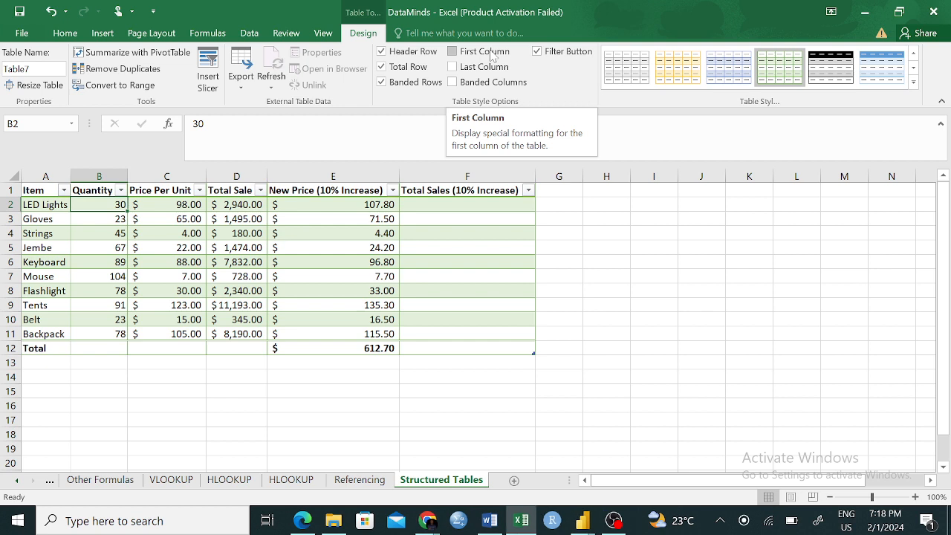
- Try the First Column emphasis and banded columns on the table, then restore the plain banded-row shading
{"action": "left_click", "coordinate": [456, 54]}
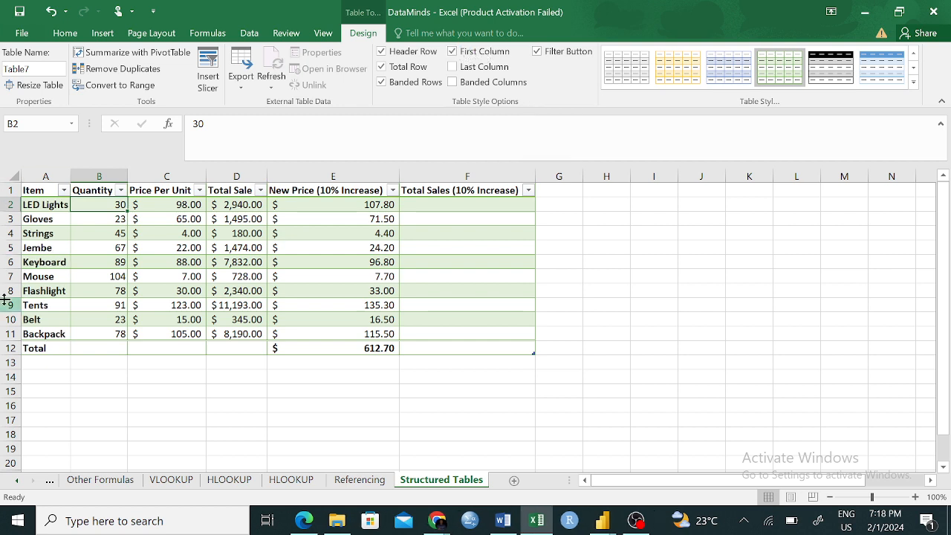
{"action": "left_click", "coordinate": [453, 52]}
{"action": "left_click", "coordinate": [452, 81]}
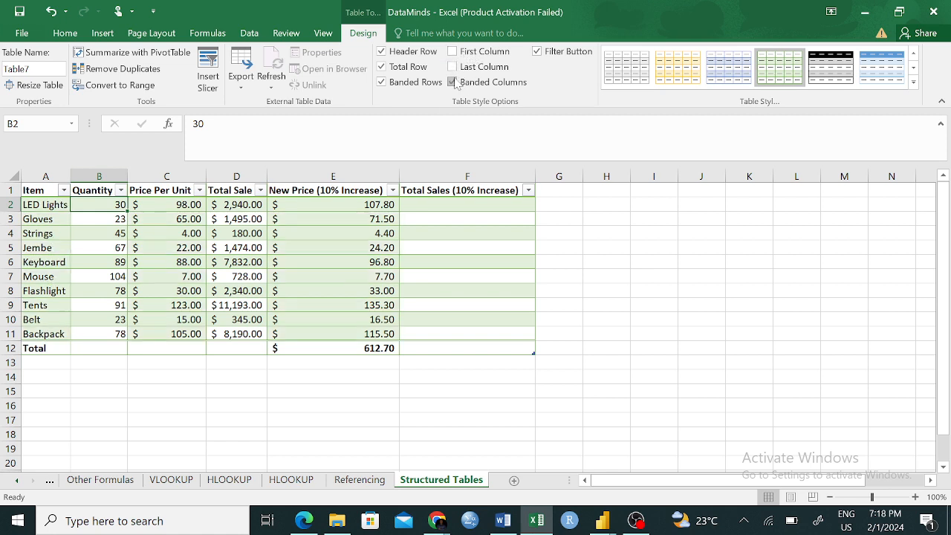
{"action": "left_click", "coordinate": [381, 82]}
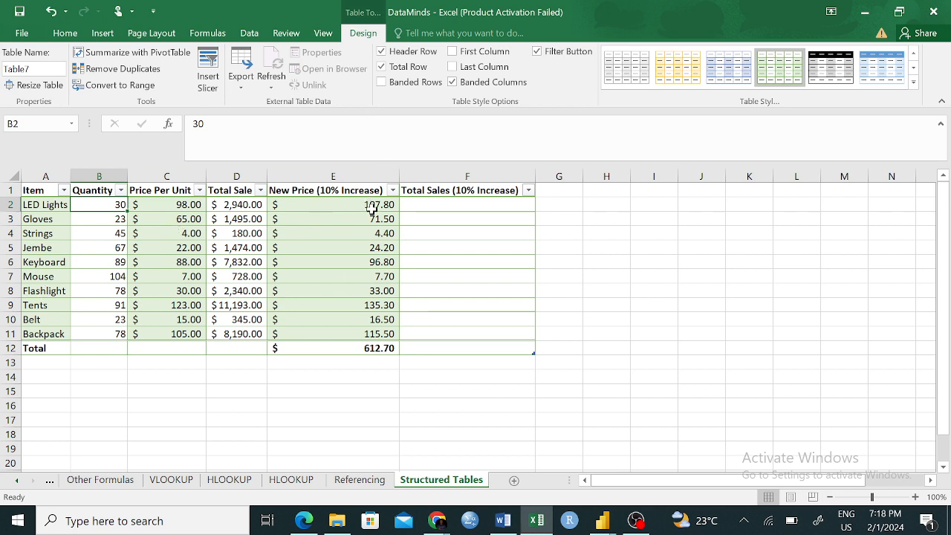
{"action": "left_click", "coordinate": [453, 83]}
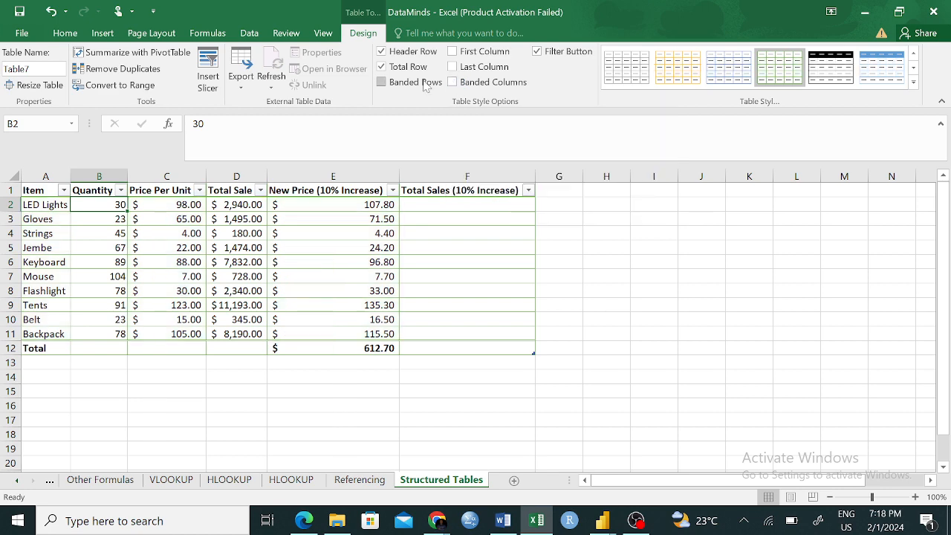
{"action": "left_click", "coordinate": [381, 82]}
{"action": "left_click", "coordinate": [630, 301]}
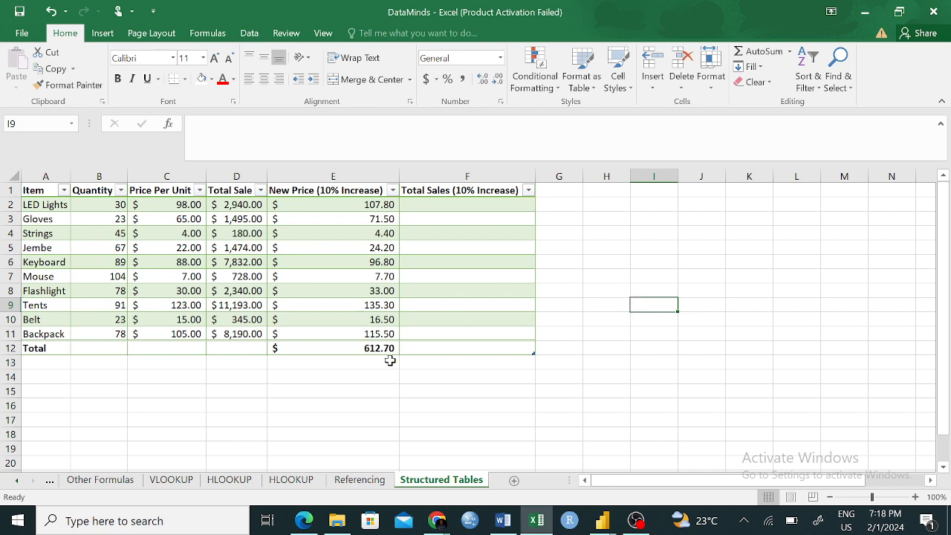
- Inspect the total row's label, the formula under New Price (10% Increase) and the empty Total Sale cell
{"action": "left_click", "coordinate": [41, 347]}
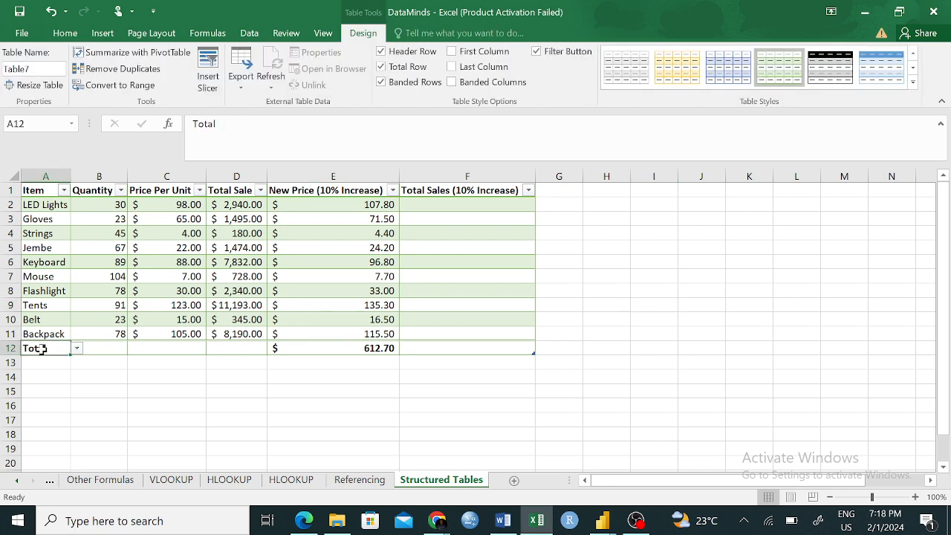
{"action": "left_click", "coordinate": [371, 347]}
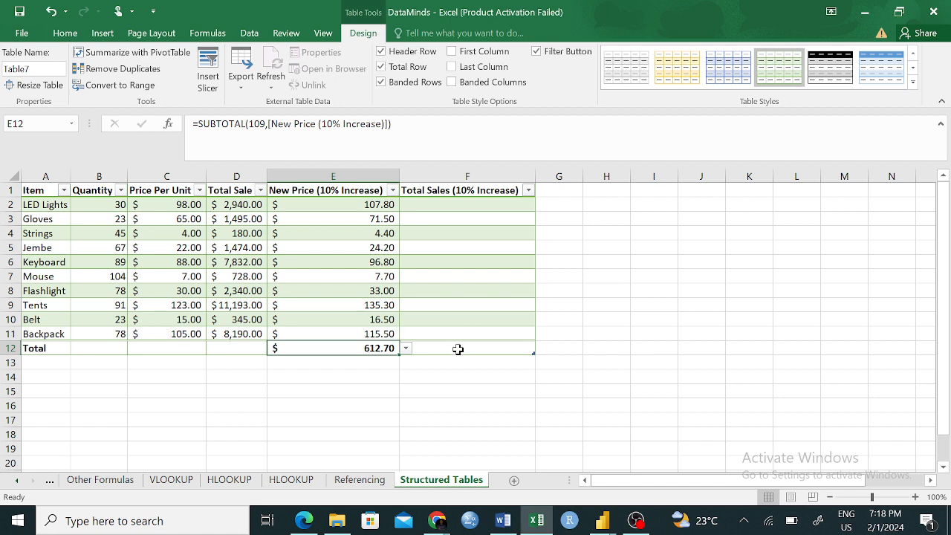
{"action": "left_click", "coordinate": [334, 420]}
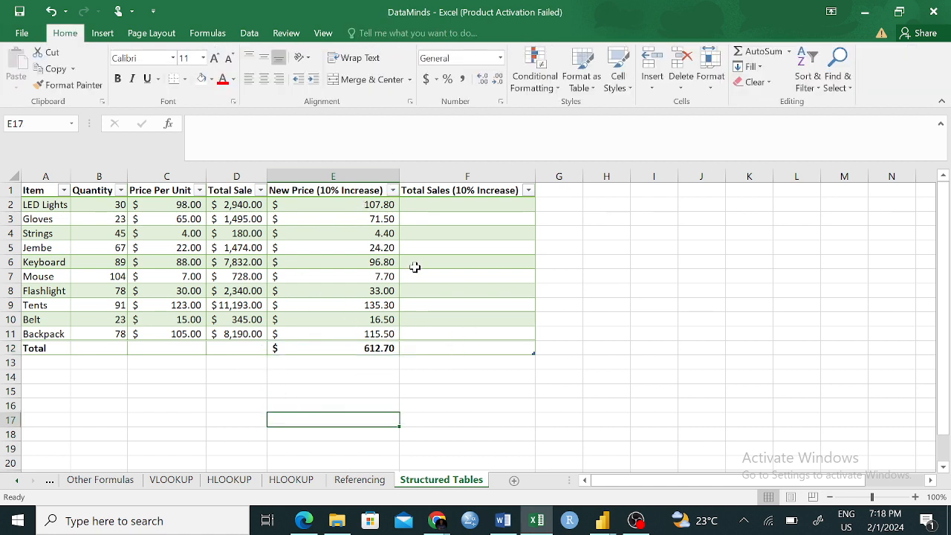
{"action": "left_click", "coordinate": [215, 352]}
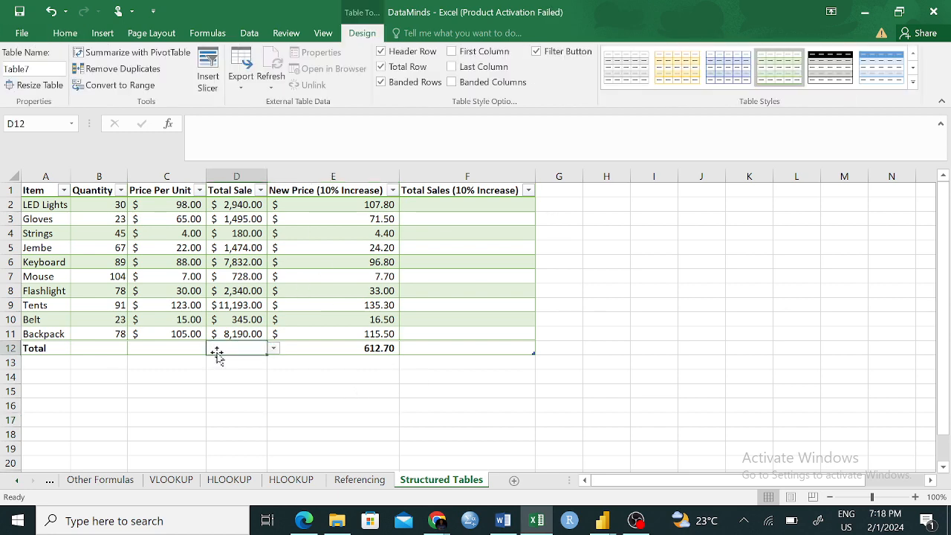
{"action": "left_click", "coordinate": [59, 33]}
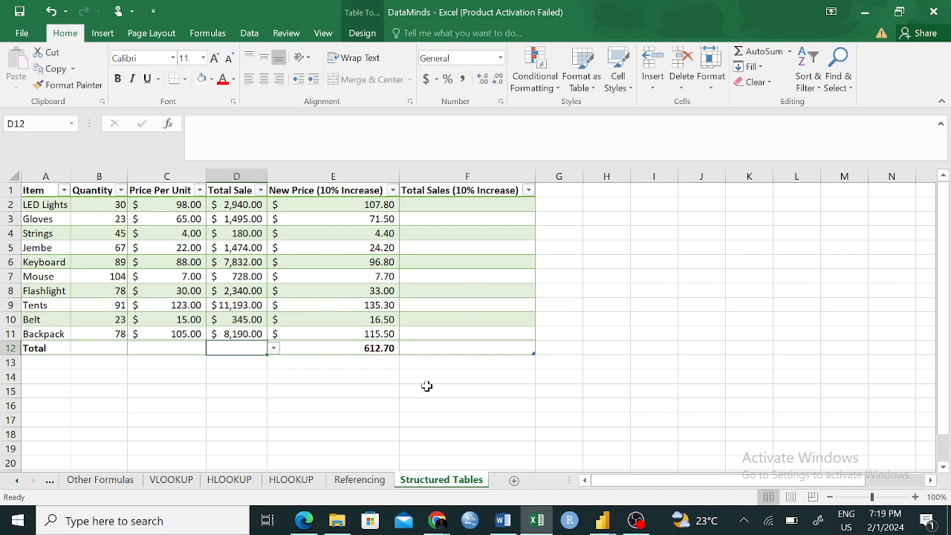
- Start a PRODUCT formula in the LED Lights row of Total Sales (10% Increase), with that row's Quantity as the first argument
{"action": "left_click", "coordinate": [460, 208]}
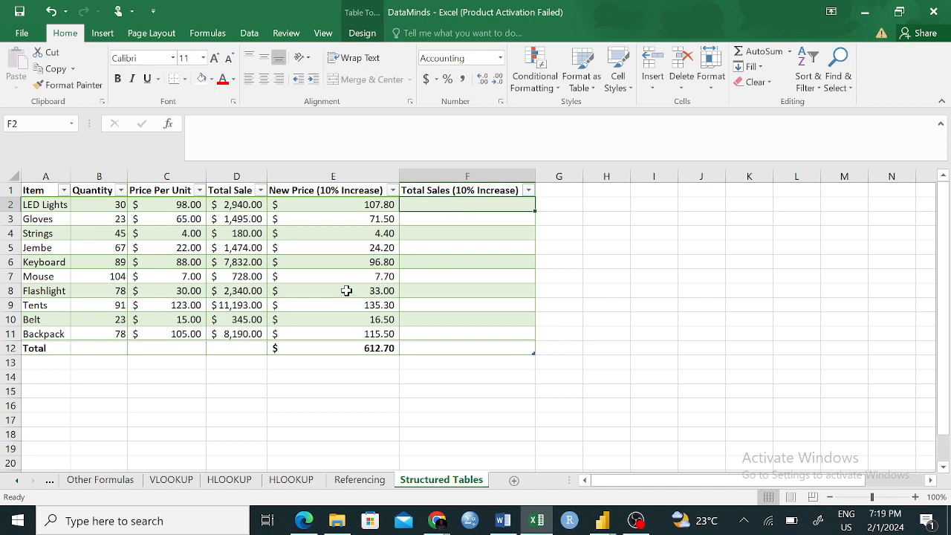
{"action": "left_click", "coordinate": [360, 482]}
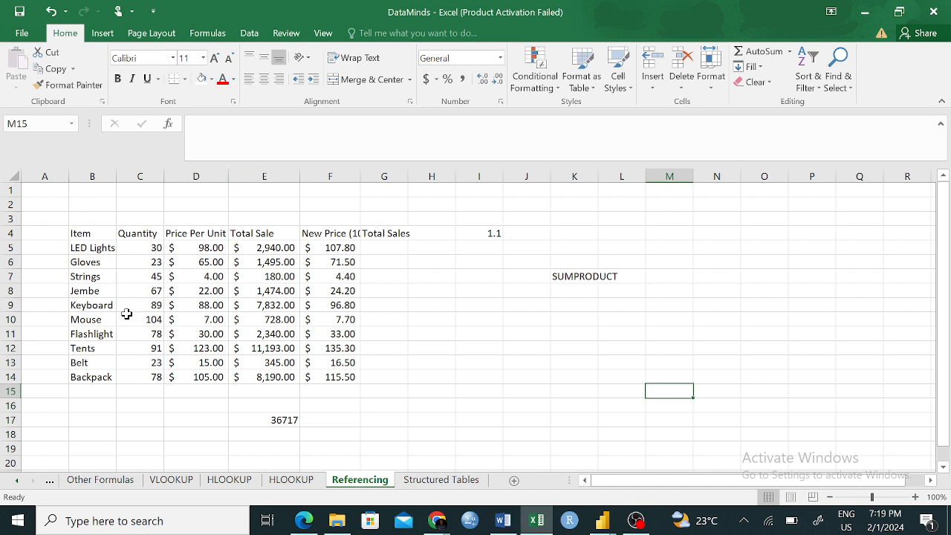
{"action": "left_click", "coordinate": [441, 480]}
{"action": "type", "text": "="}
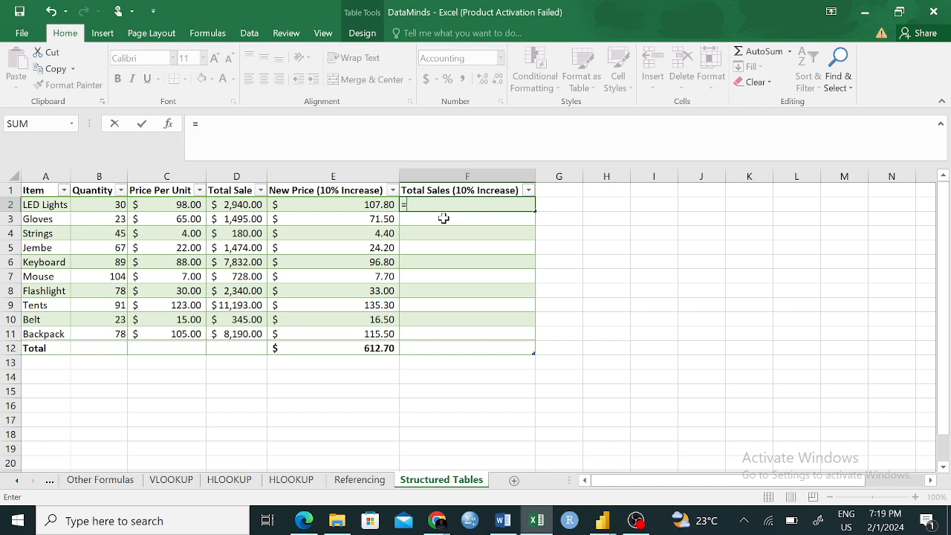
{"action": "type", "text": "pro"}
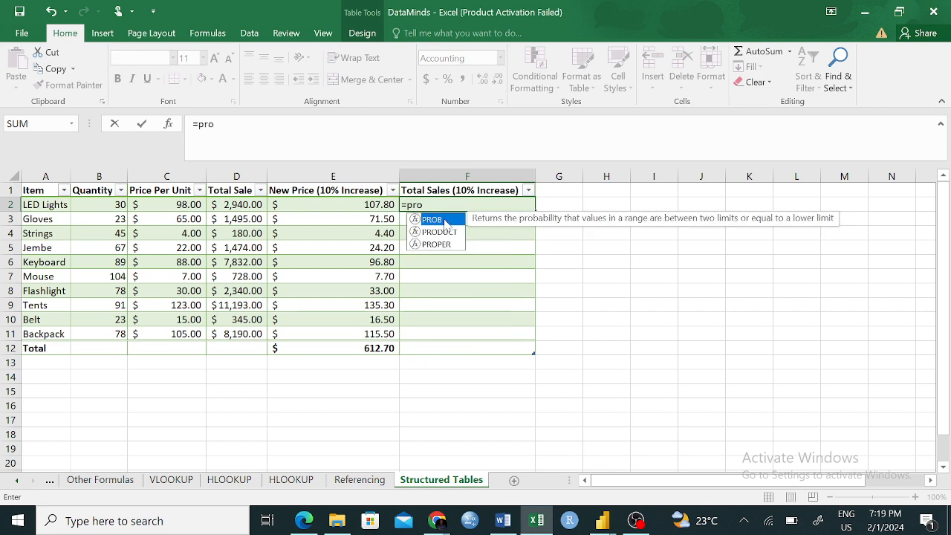
{"action": "key", "text": "Down"}
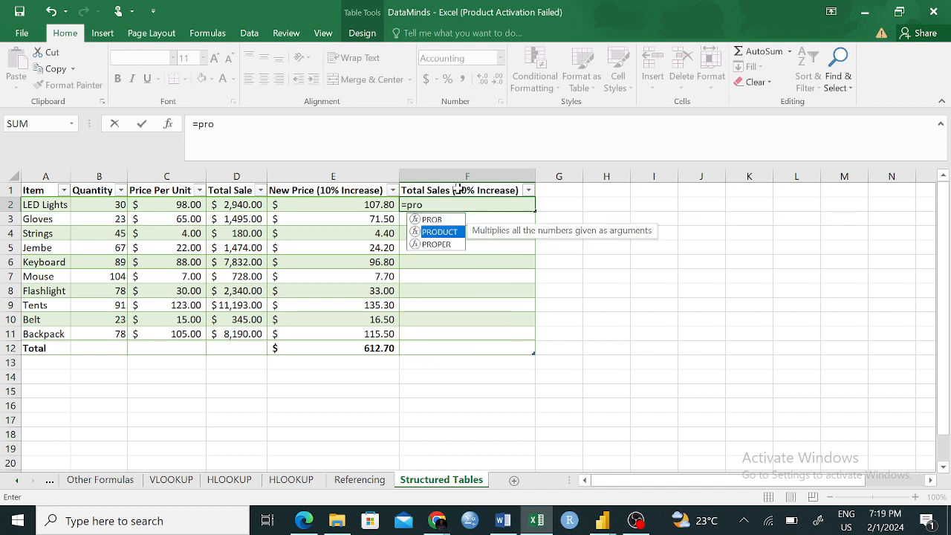
{"action": "key", "text": "Tab"}
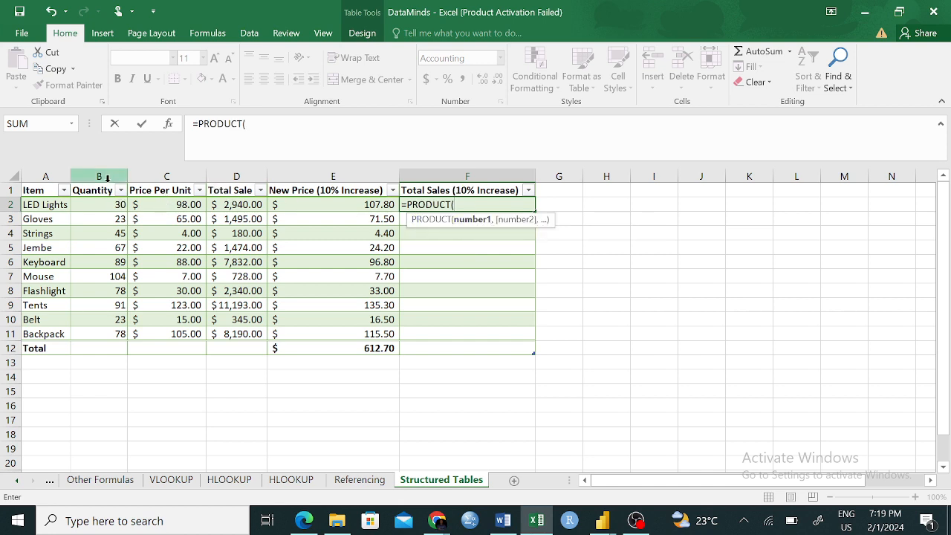
{"action": "left_click", "coordinate": [99, 205]}
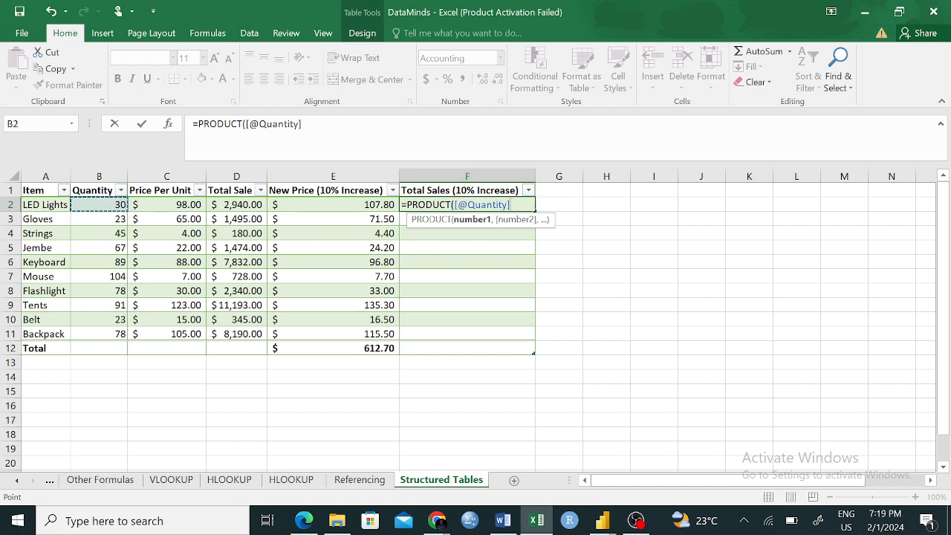
{"action": "type", "text": ","}
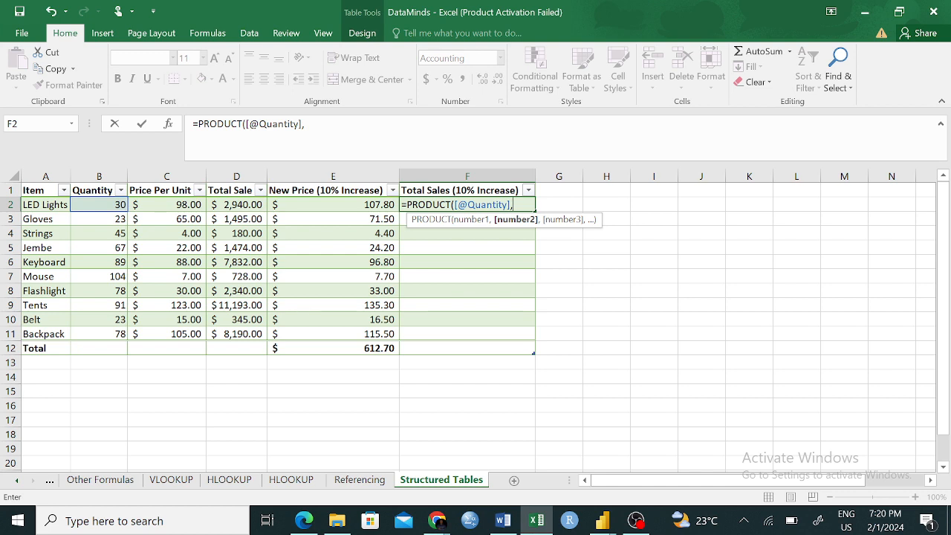
{"action": "left_click", "coordinate": [359, 479]}
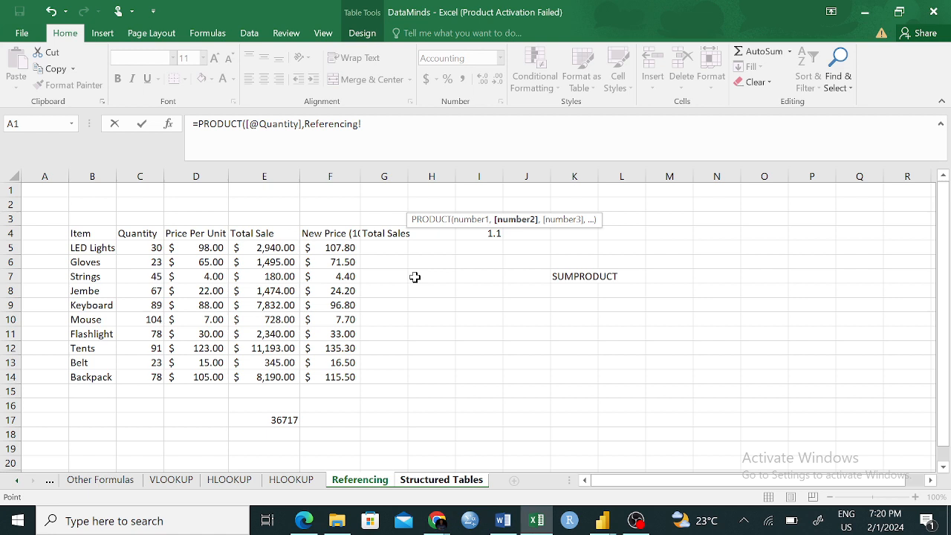
{"action": "left_click", "coordinate": [421, 480]}
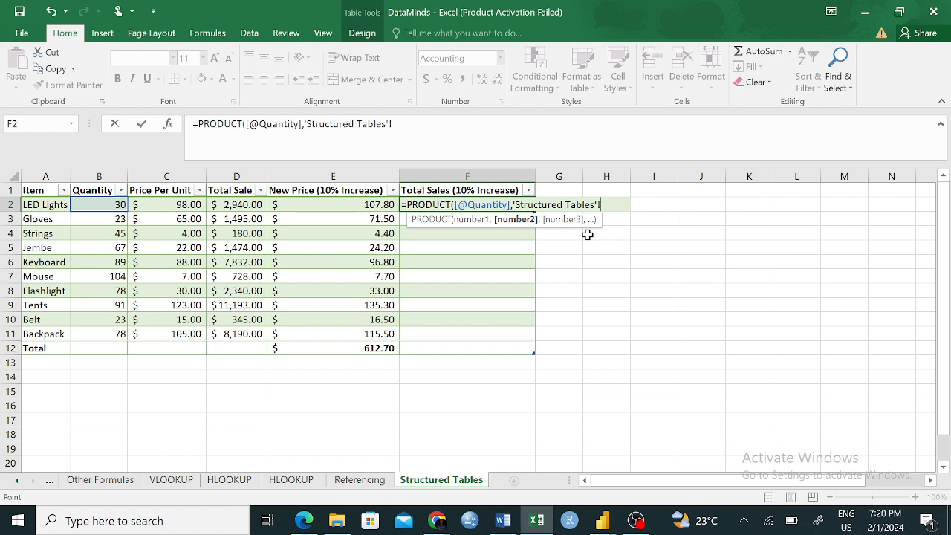
{"action": "key", "text": "BackSpace"}
{"action": "key", "text": "BackSpace"}
{"action": "key", "text": "BackSpace"}
{"action": "key", "text": "BackSpace"}
{"action": "key", "text": "BackSpace"}
{"action": "key", "text": "BackSpace"}
{"action": "key", "text": "BackSpace"}
{"action": "key", "text": "BackSpace"}
{"action": "key", "text": "BackSpace"}
{"action": "key", "text": "BackSpace"}
{"action": "key", "text": "BackSpace"}
{"action": "key", "text": "BackSpace"}
{"action": "key", "text": "BackSpace"}
{"action": "key", "text": "BackSpace"}
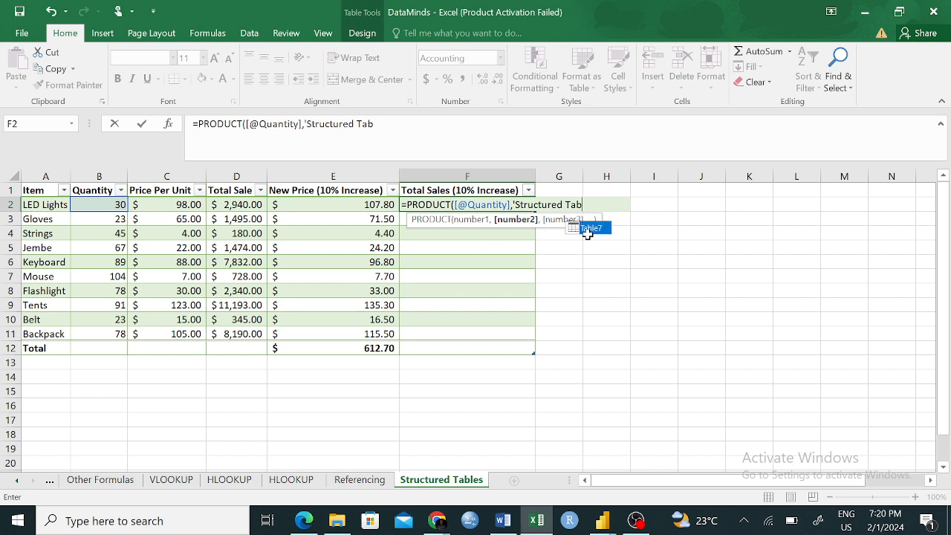
{"action": "key", "text": "BackSpace"}
{"action": "key", "text": "BackSpace"}
{"action": "key", "text": "BackSpace"}
{"action": "key", "text": "BackSpace"}
{"action": "key", "text": "BackSpace"}
{"action": "key", "text": "BackSpace"}
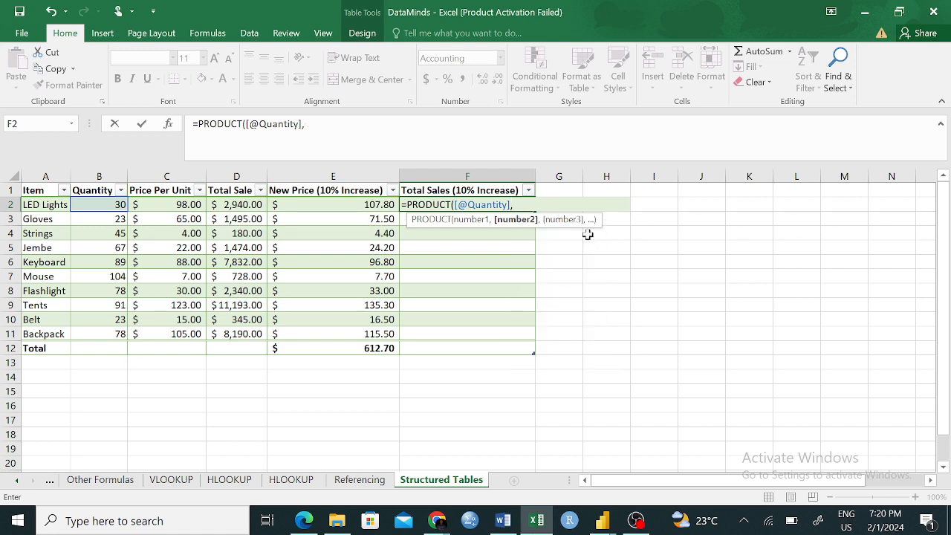
- Add the LED Lights row's New Price (10% Increase) as the second PRODUCT argument, close the parenthesis and highlight the Quantity reference
{"action": "left_click", "coordinate": [352, 205]}
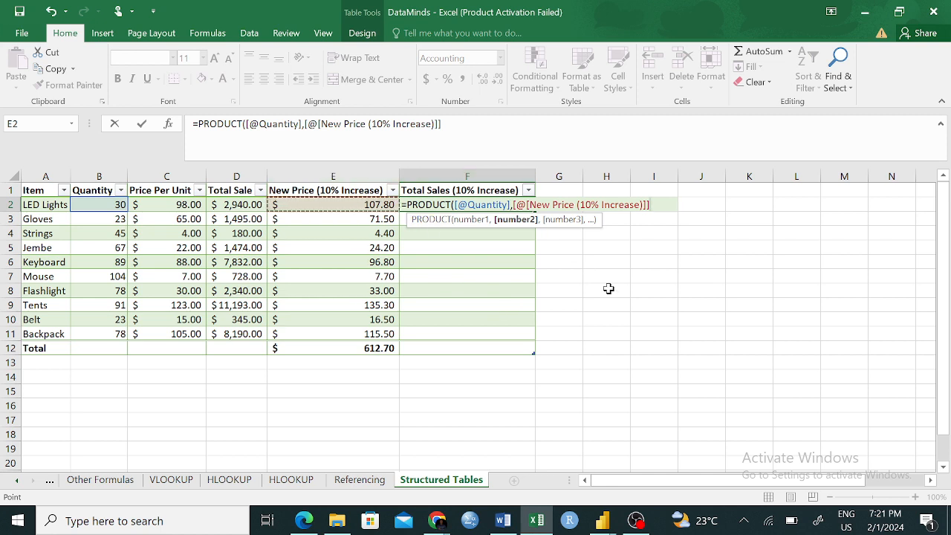
{"action": "type", "text": ")"}
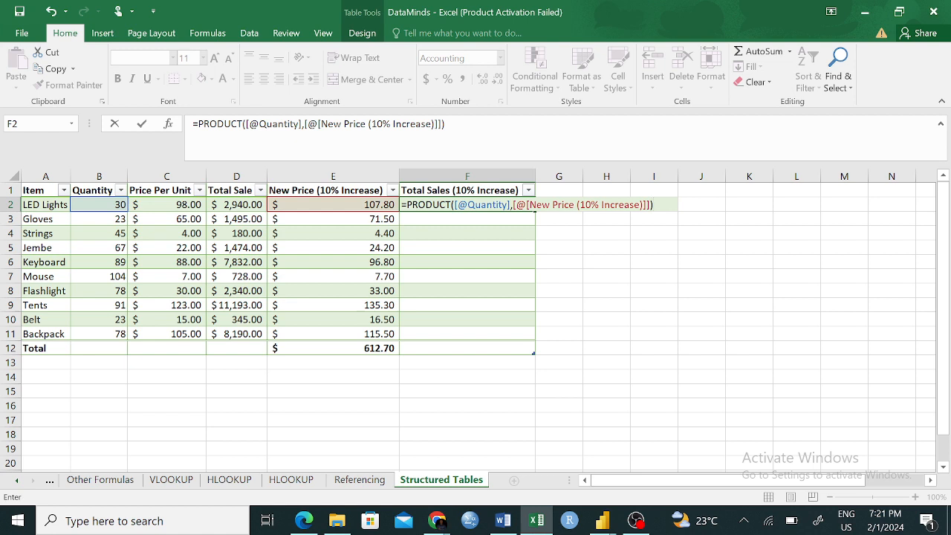
{"action": "left_click_drag", "start_coordinate": [467, 204], "coordinate": [508, 204]}
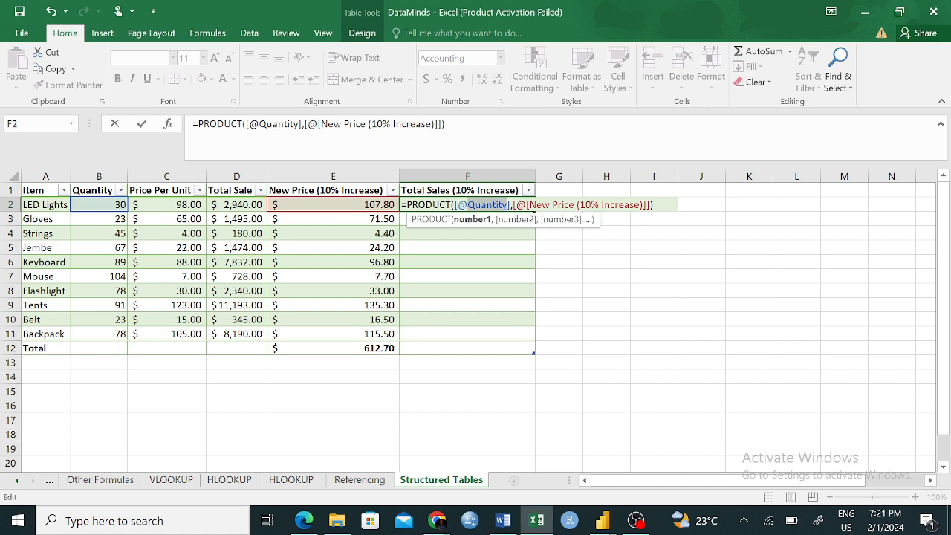
{"action": "left_click", "coordinate": [467, 204]}
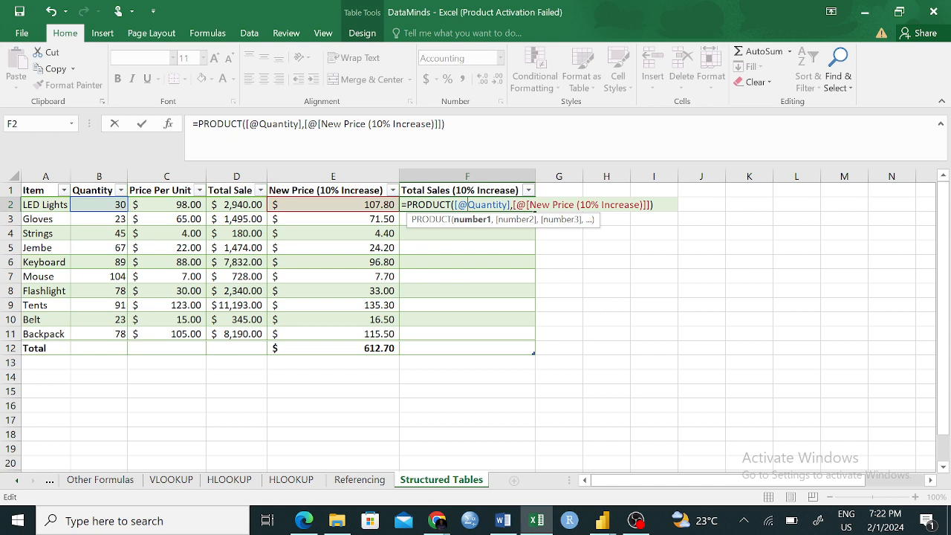
- Enter the PRODUCT formula in the LED Lights row and fill the Total Sales (10% Increase) column with it
{"action": "key", "text": "Return"}
{"action": "left_click", "coordinate": [498, 204]}
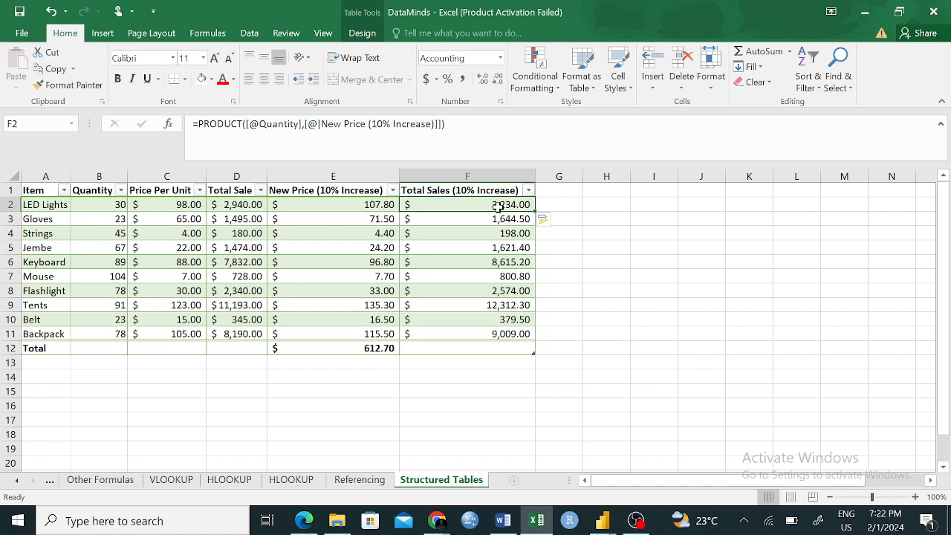
- Enter the sample text ncdnfvj in cell I4 and fill it down to I21
{"action": "left_click", "coordinate": [661, 233]}
{"action": "type", "text": "ncdnfvj"}
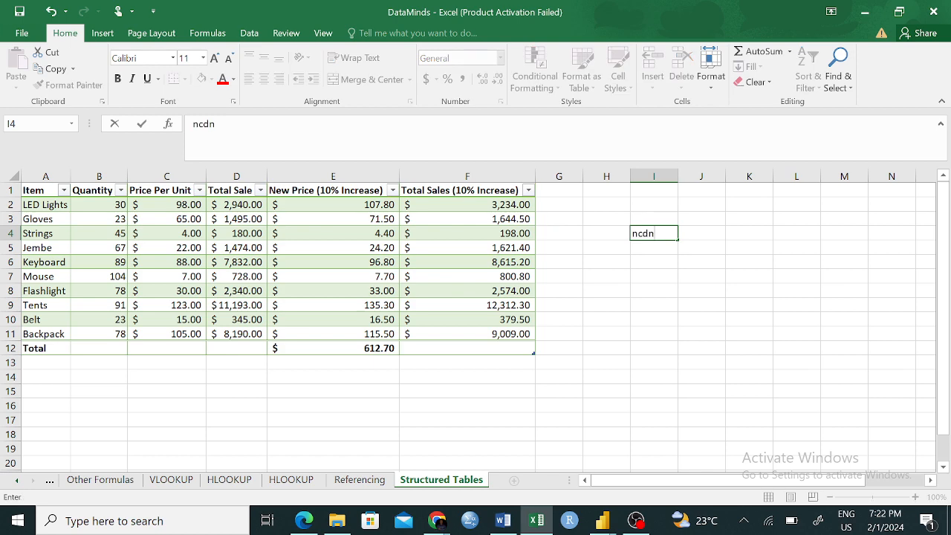
{"action": "left_click", "coordinate": [688, 256]}
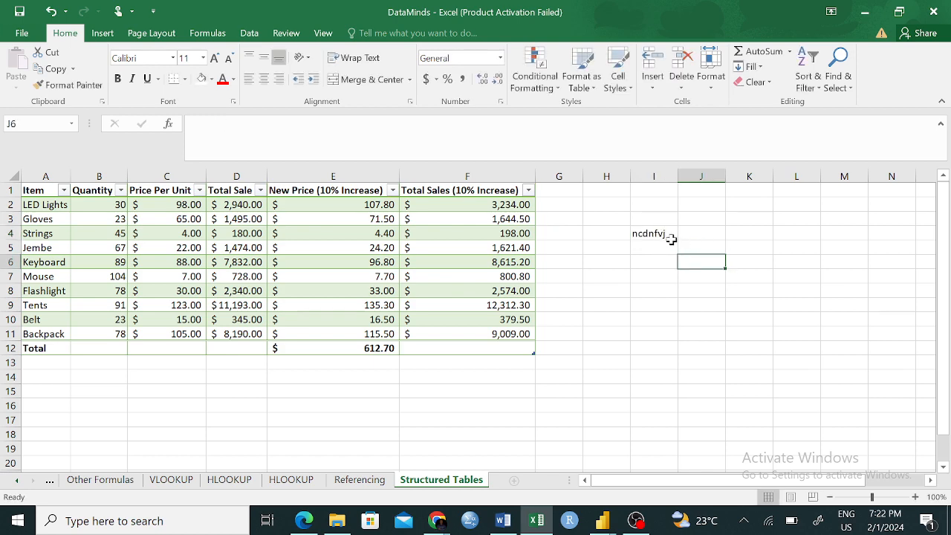
{"action": "left_click", "coordinate": [663, 234]}
{"action": "left_click_drag", "start_coordinate": [675, 239], "coordinate": [661, 444]}
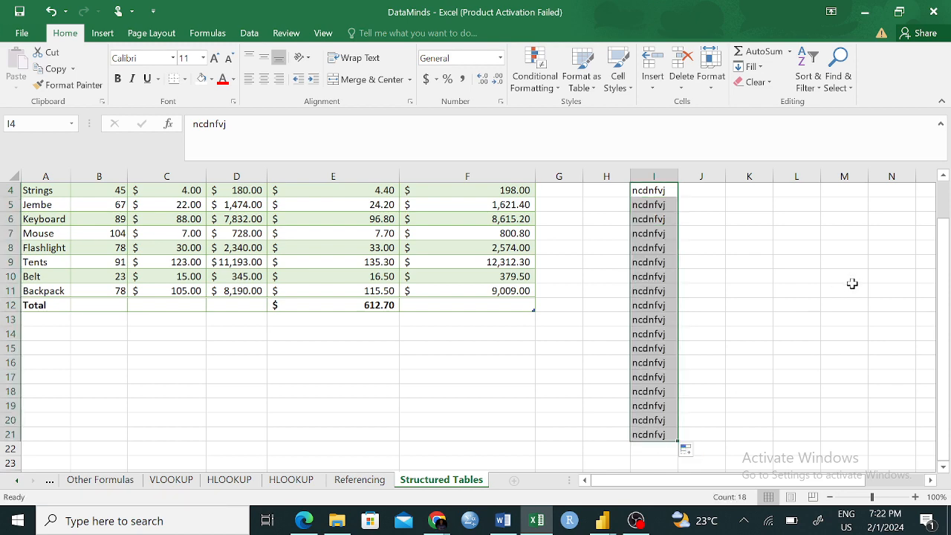
- Undo the sample text fill, clear cell I4 and reselect the LED Lights cell of Total Sales (10% Increase)
{"action": "key", "text": "ctrl+z"}
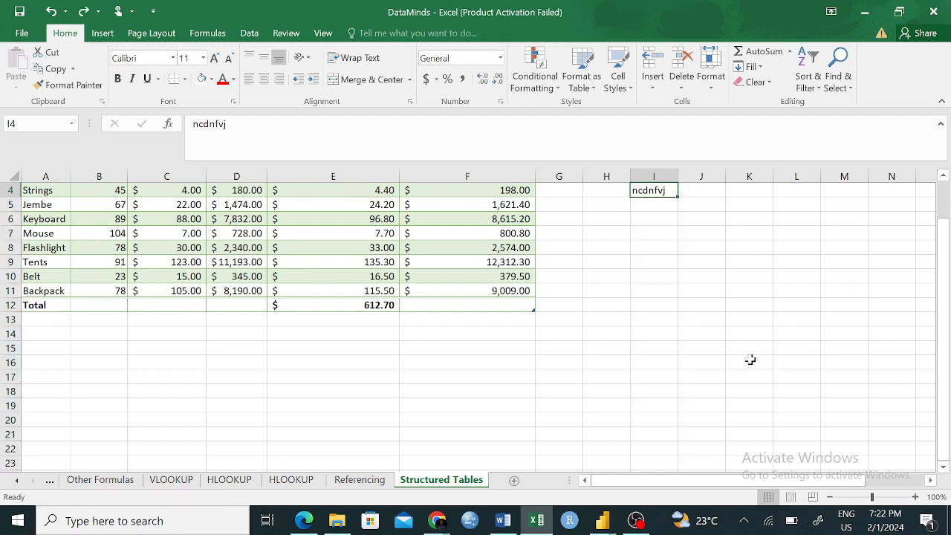
{"action": "key", "text": "BackSpace"}
{"action": "left_click", "coordinate": [681, 261]}
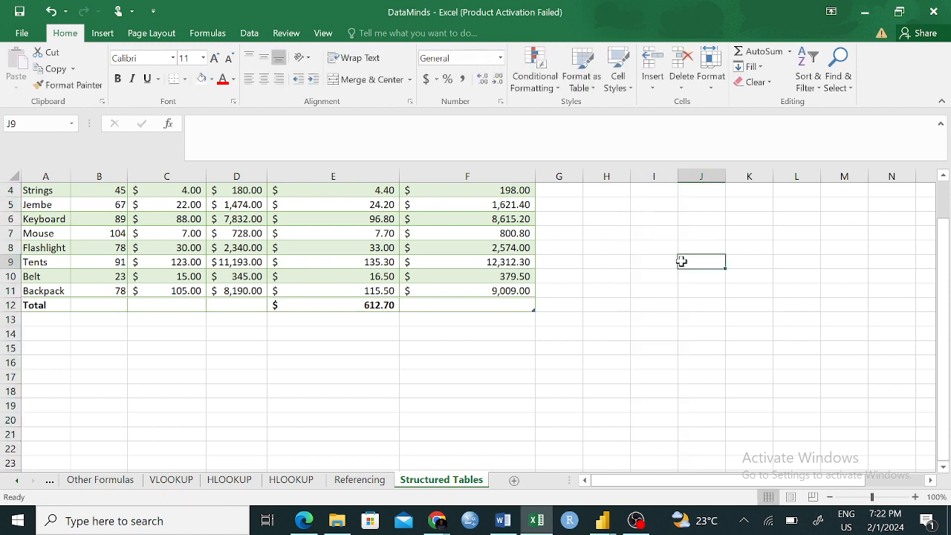
{"action": "scroll", "coordinate": [679, 261], "scroll_direction": "up", "scroll_amount": 1}
{"action": "left_click", "coordinate": [481, 204]}
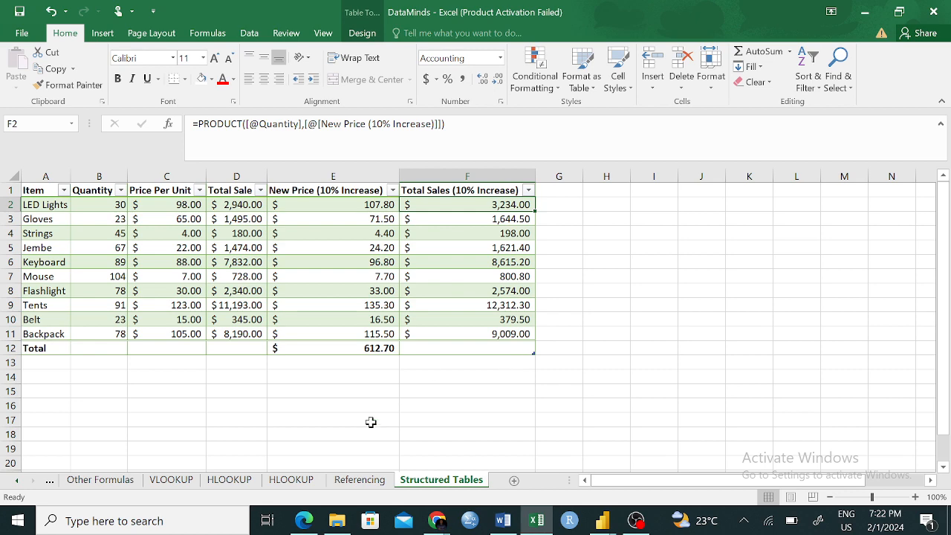
- On the Referencing sheet, start a PRODUCT formula in the LED Lights row of Total Sales, cell G5
{"action": "left_click", "coordinate": [360, 479]}
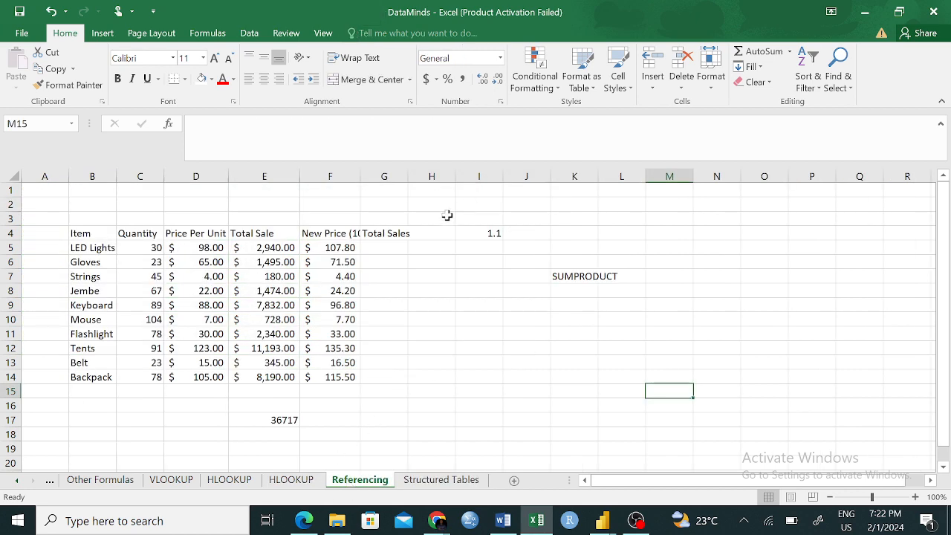
{"action": "left_click", "coordinate": [399, 247]}
{"action": "type", "text": "="}
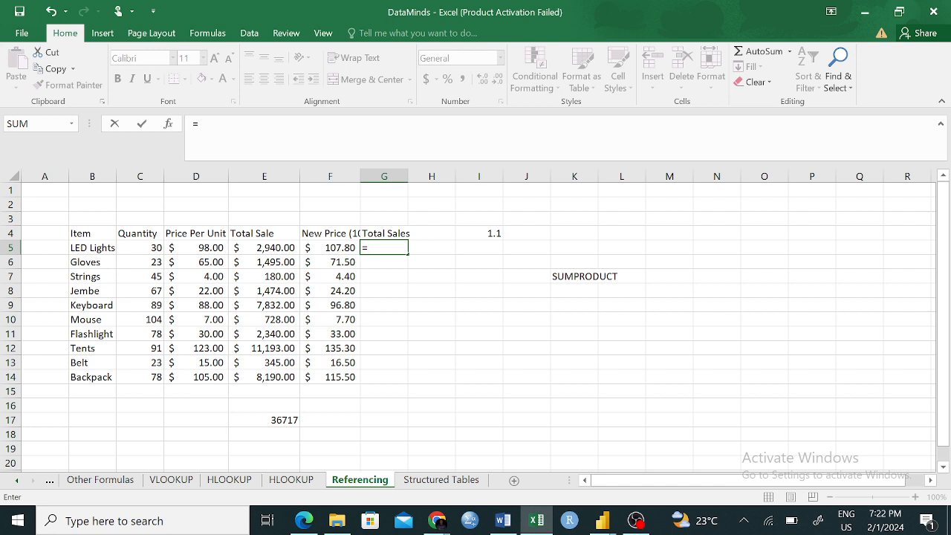
{"action": "type", "text": "pr"}
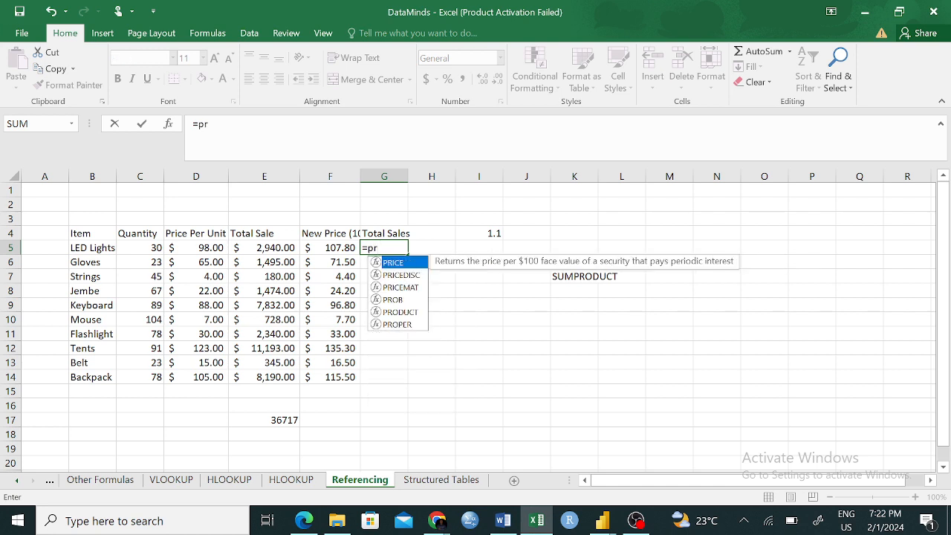
{"action": "type", "text": "odu"}
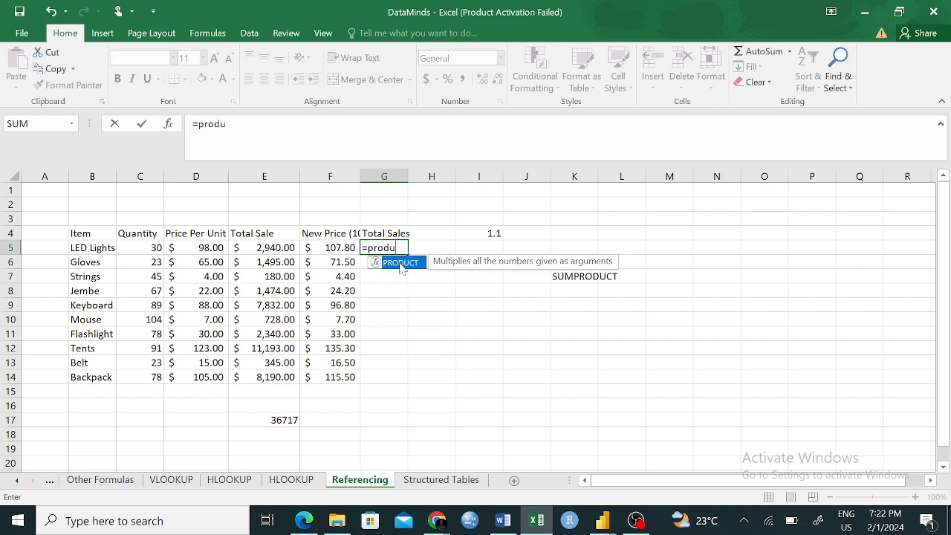
{"action": "double_click", "coordinate": [400, 264]}
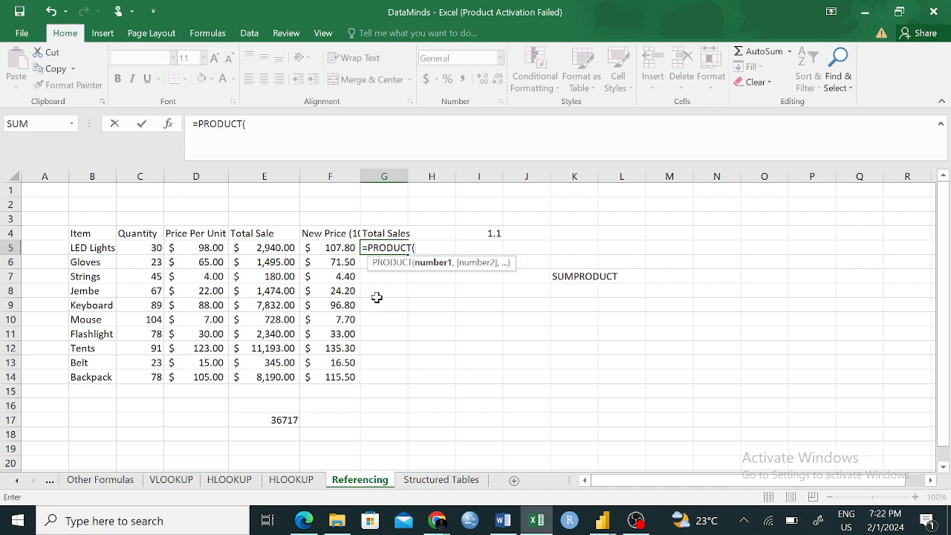
- Supply C5 and F5 as the PRODUCT arguments and close the parenthesis, giving =PRODUCT(C5,F5)
{"action": "left_click", "coordinate": [144, 251]}
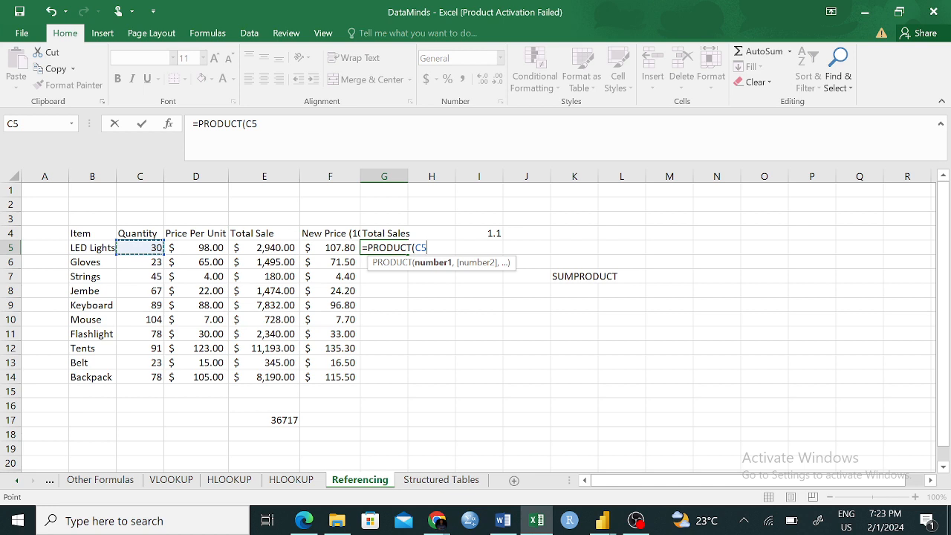
{"action": "type", "text": ","}
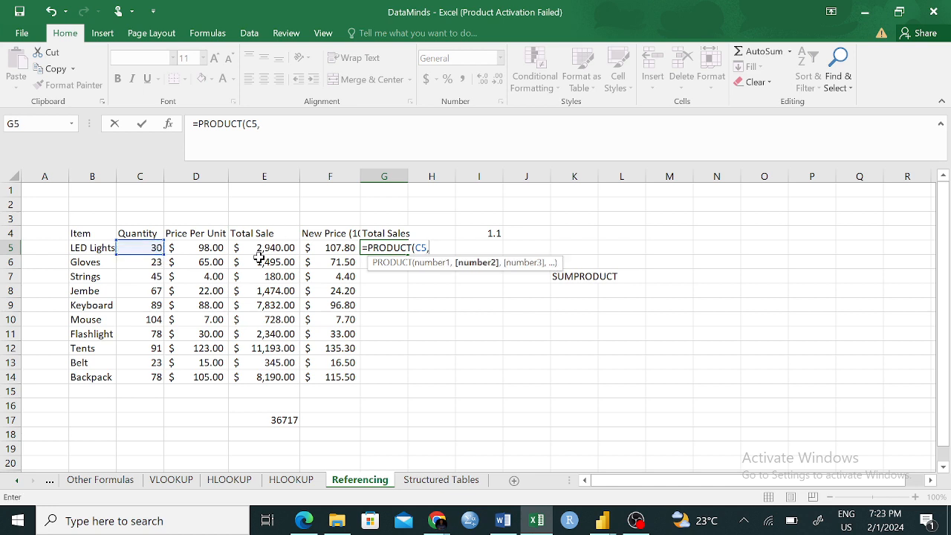
{"action": "left_click", "coordinate": [330, 249]}
{"action": "type", "text": ")"}
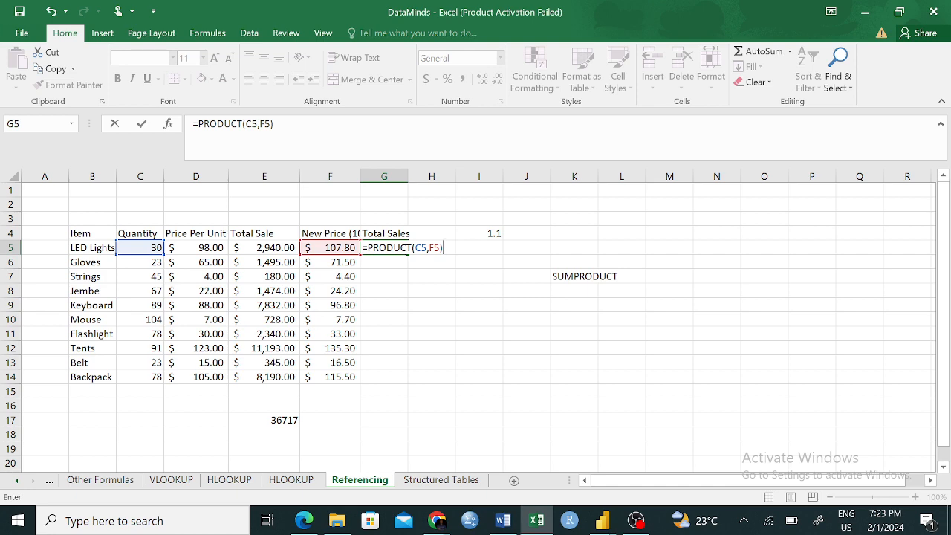
- Compare the structured-reference formula and its column headers on the Structured Tables sheet with the cell-reference formula on the Referencing sheet
{"action": "left_click", "coordinate": [431, 480]}
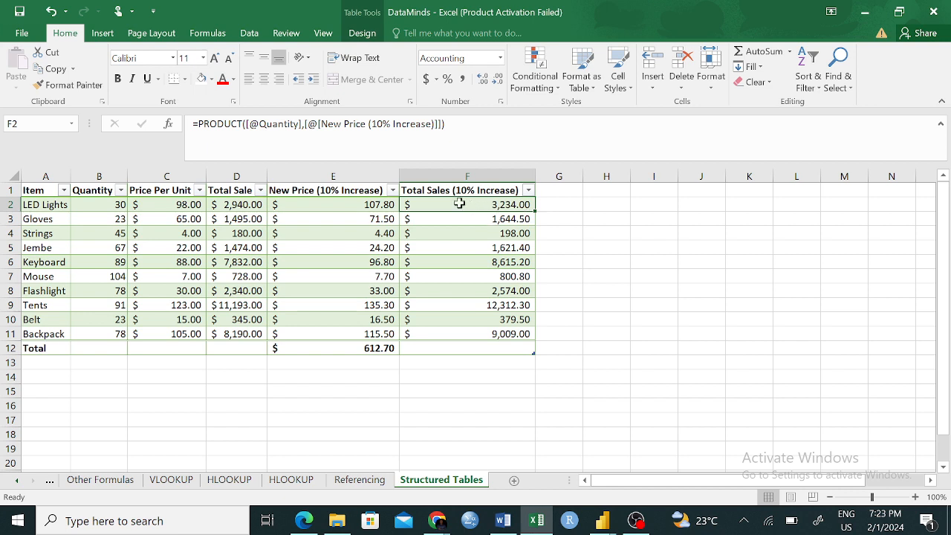
{"action": "left_click_drag", "start_coordinate": [260, 124], "coordinate": [304, 124]}
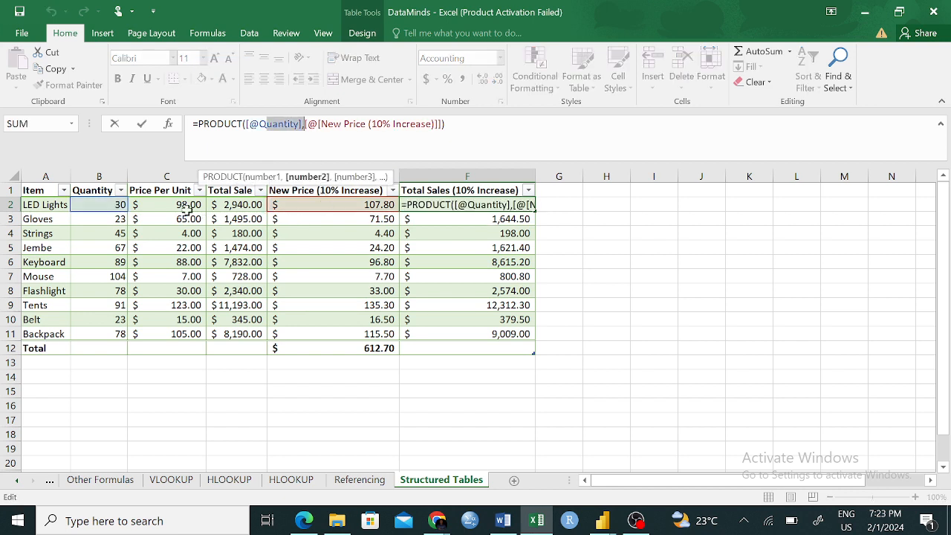
{"action": "left_click", "coordinate": [84, 192]}
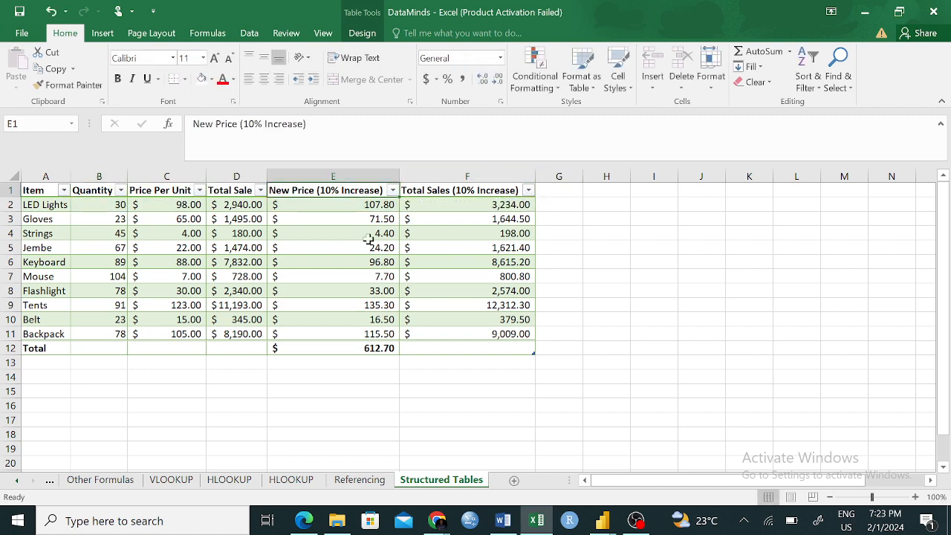
{"action": "left_click", "coordinate": [348, 480]}
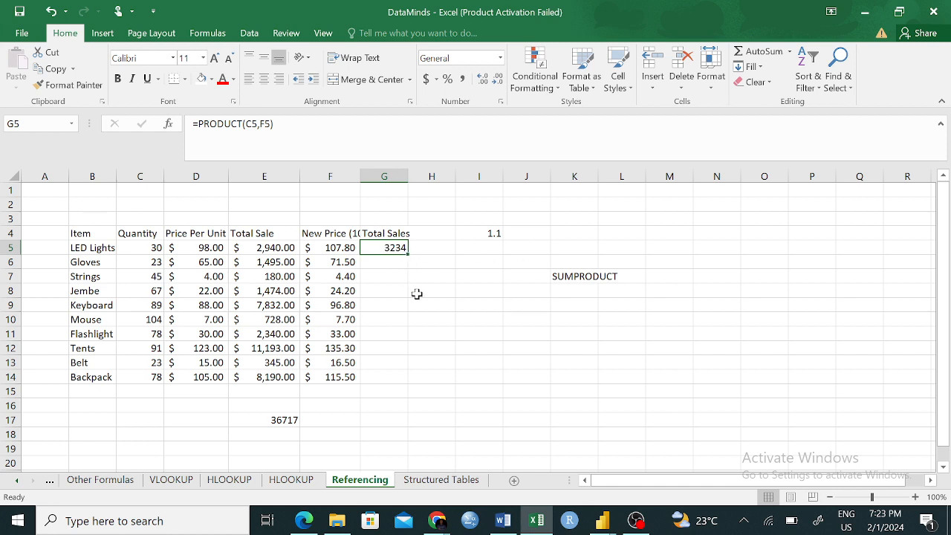
{"action": "left_click", "coordinate": [438, 480]}
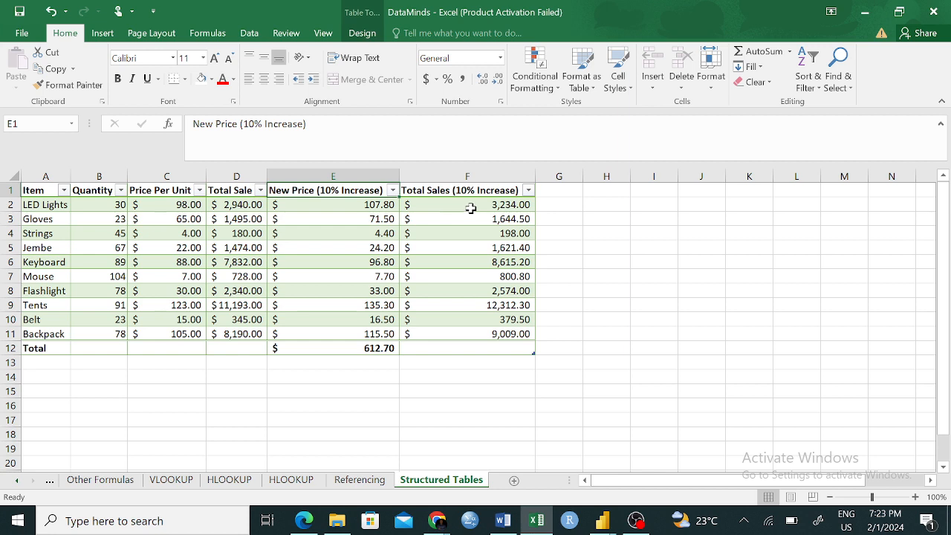
{"action": "left_click_drag", "start_coordinate": [470, 207], "coordinate": [509, 334]}
{"action": "left_click", "coordinate": [609, 302]}
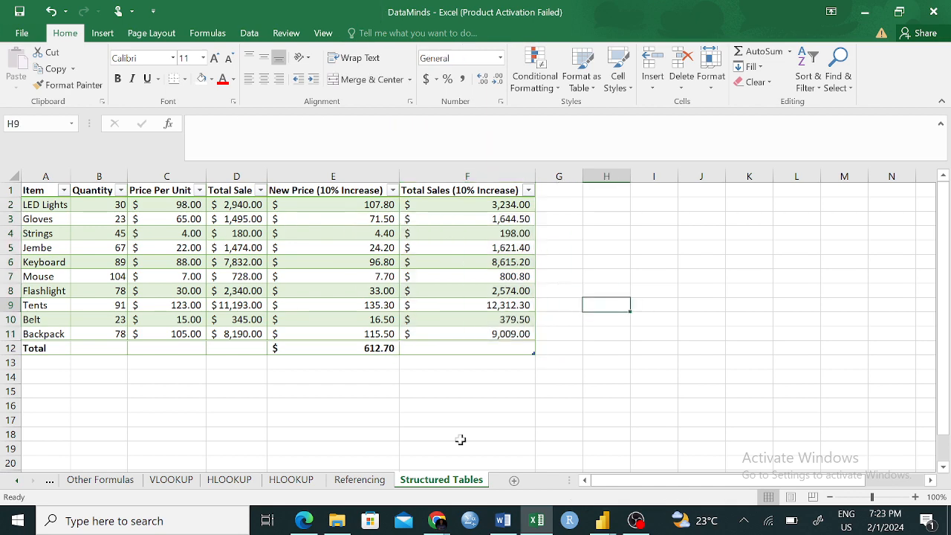
- On the Referencing sheet, fill the Total Sales formula from G5 down to the Backpack row, G14
{"action": "left_click", "coordinate": [343, 479]}
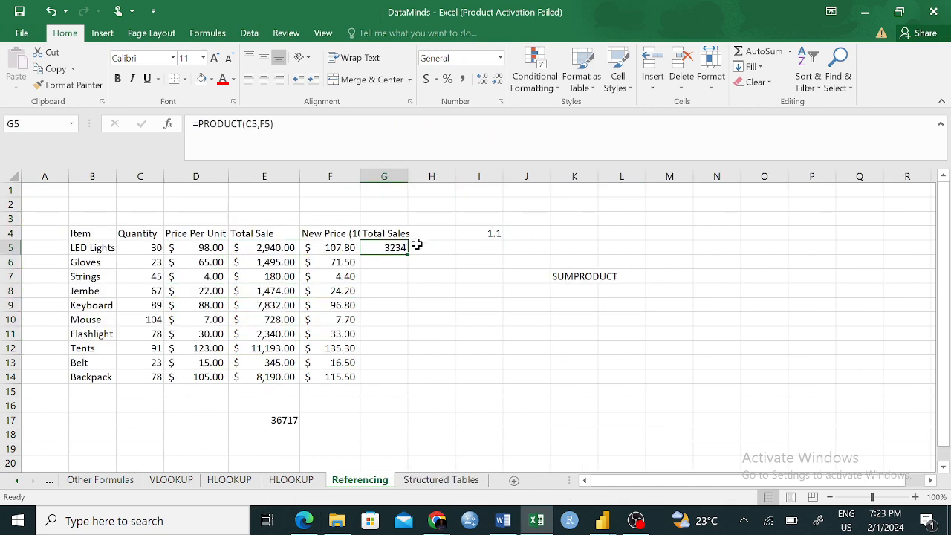
{"action": "left_click", "coordinate": [393, 276]}
{"action": "left_click", "coordinate": [399, 246]}
{"action": "left_click_drag", "start_coordinate": [406, 254], "coordinate": [372, 387]}
{"action": "left_click", "coordinate": [461, 365]}
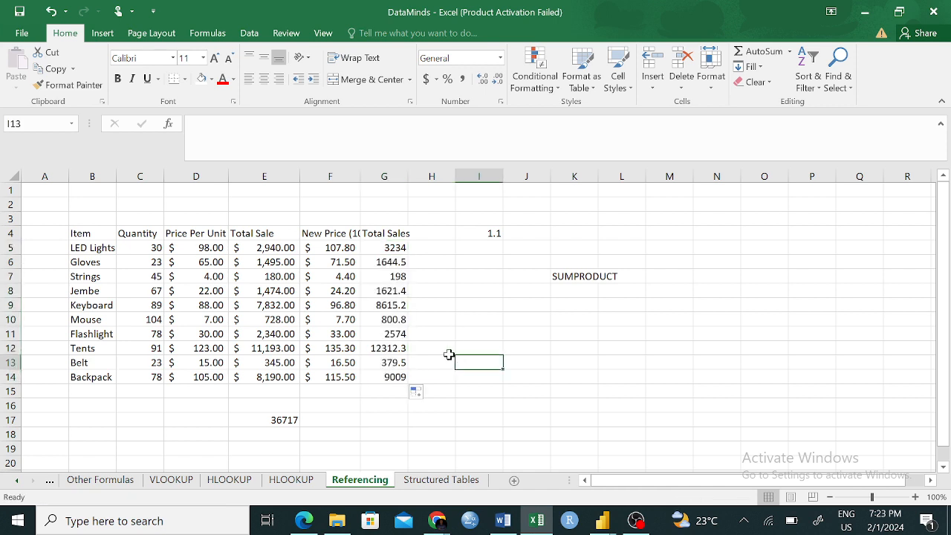
- Rename the table on the Structured Tables sheet as Sales
{"action": "left_click", "coordinate": [437, 483]}
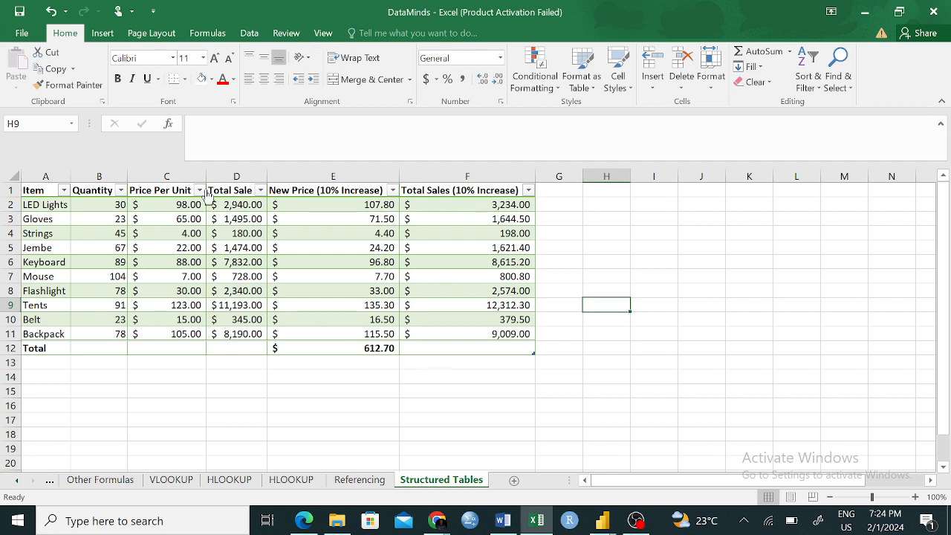
{"action": "left_click", "coordinate": [33, 190]}
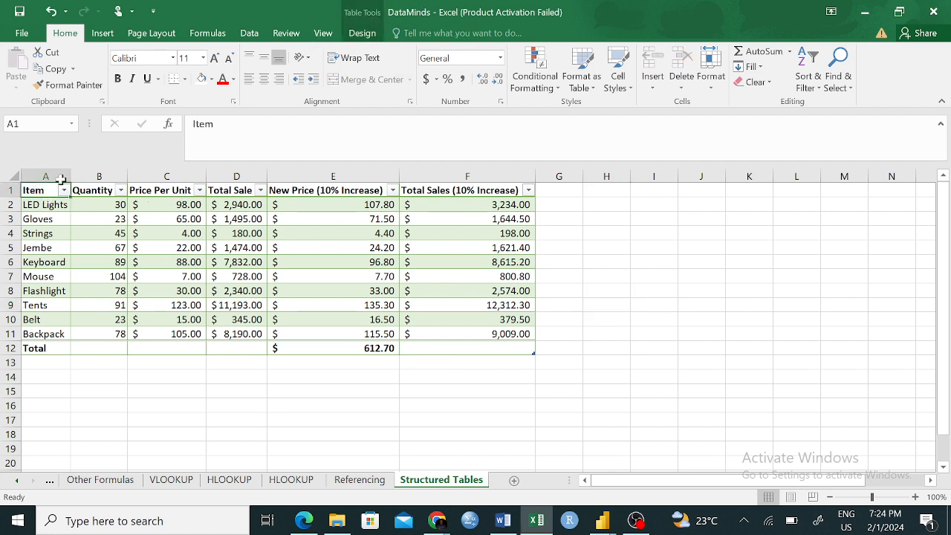
{"action": "left_click", "coordinate": [362, 33]}
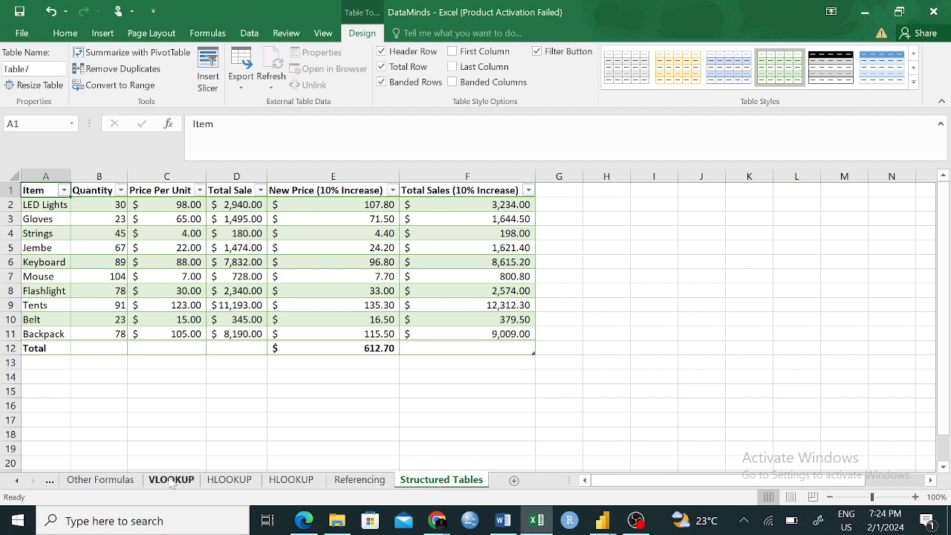
{"action": "left_click", "coordinate": [17, 481]}
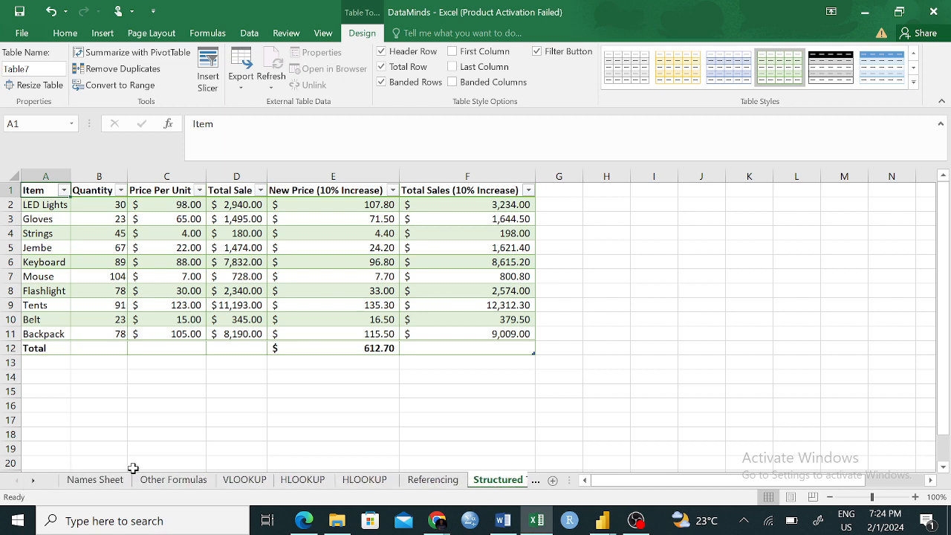
{"action": "left_click", "coordinate": [33, 481]}
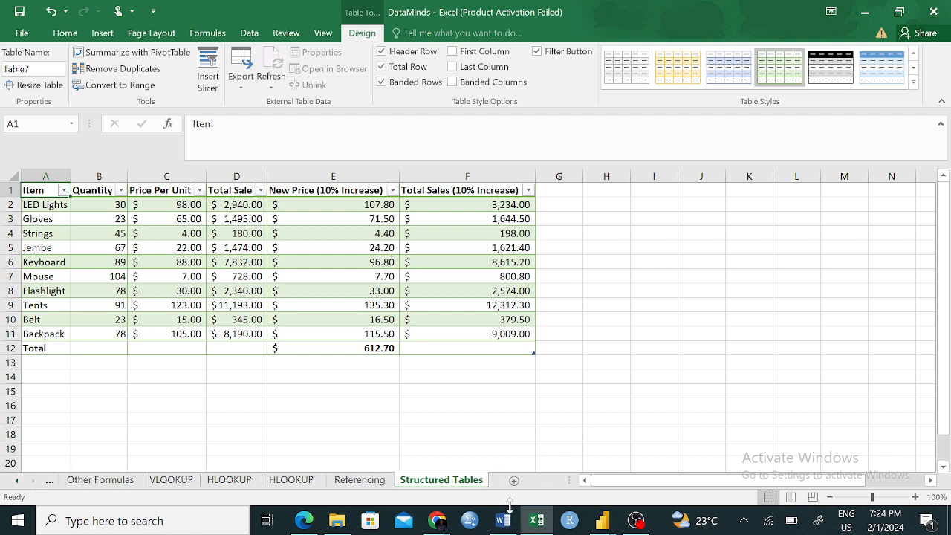
{"action": "left_click", "coordinate": [37, 69]}
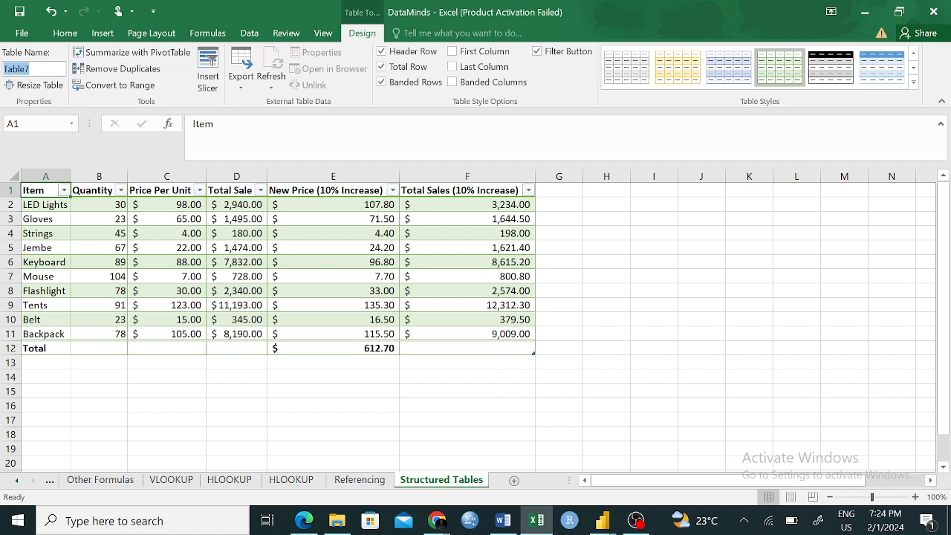
{"action": "type", "text": "In"}
{"action": "key", "text": "Return"}
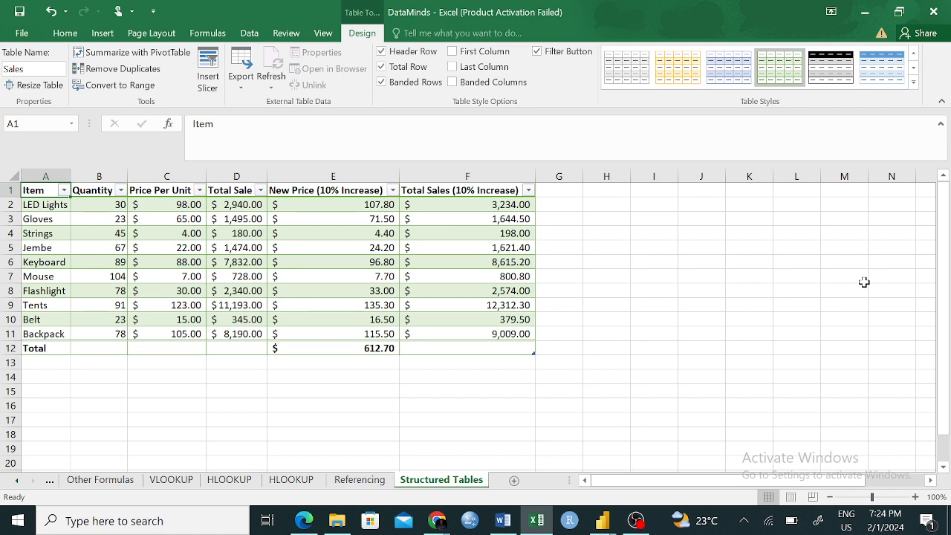
- Select the Item header again and check the table's name among its design properties
{"action": "left_click", "coordinate": [683, 308]}
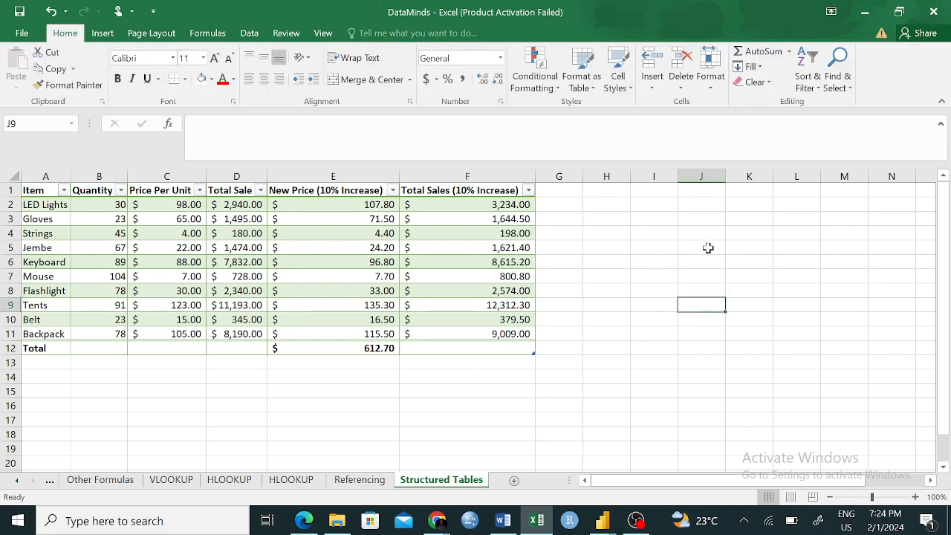
{"action": "left_click", "coordinate": [621, 247]}
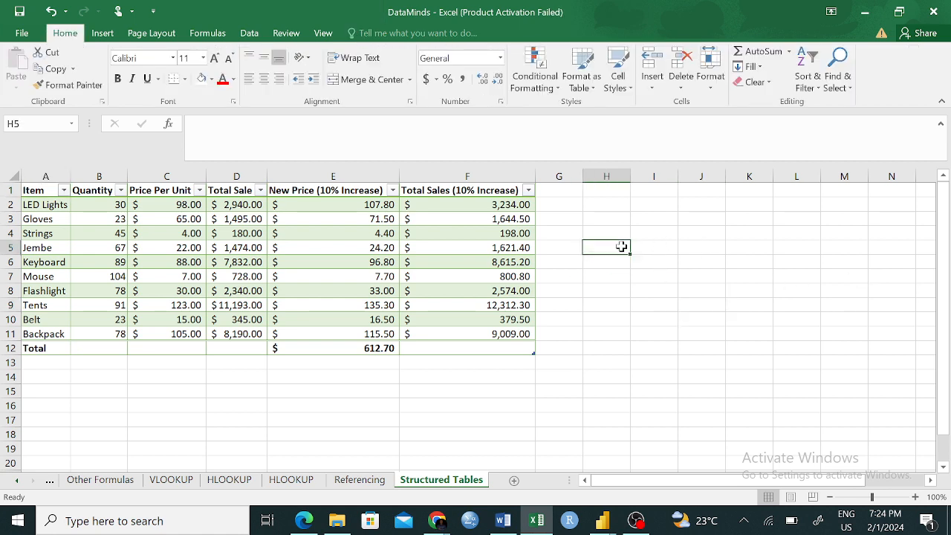
{"action": "left_click", "coordinate": [31, 191]}
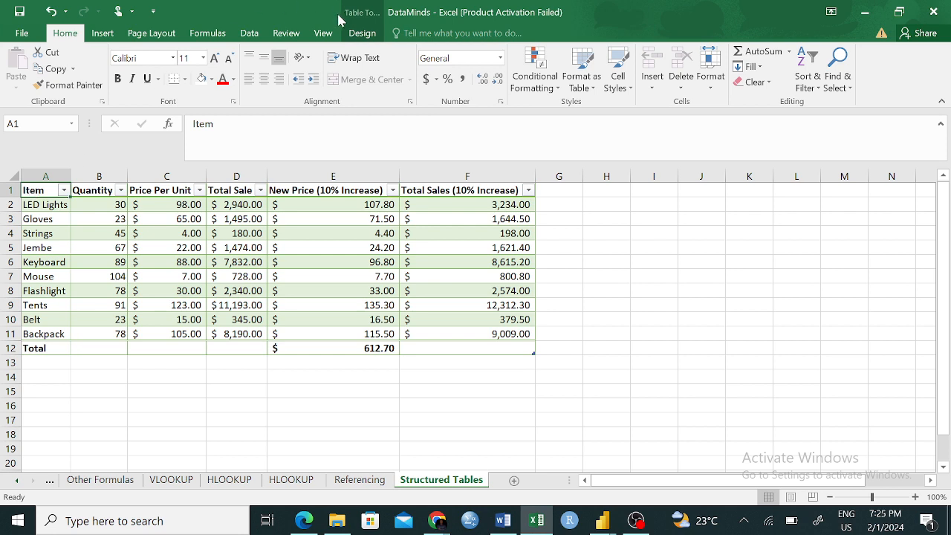
{"action": "left_click", "coordinate": [362, 33]}
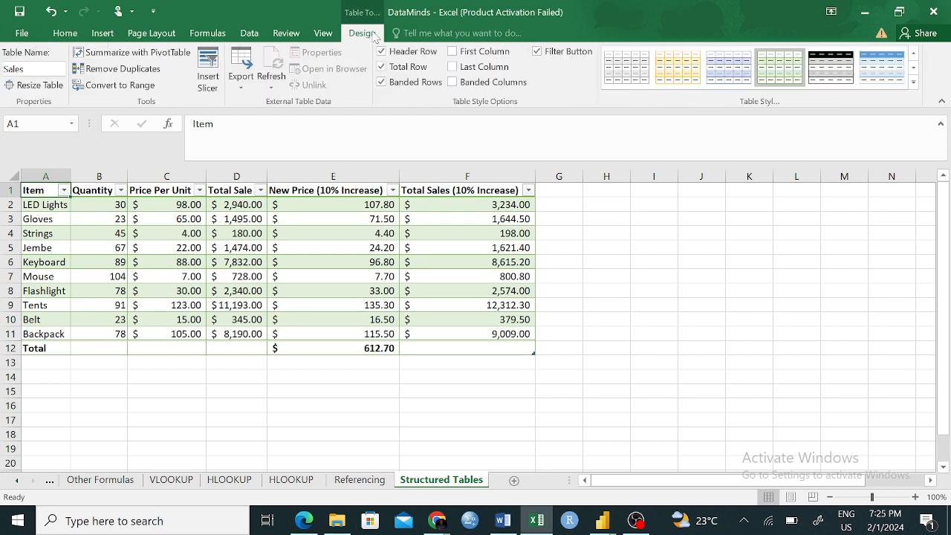
{"action": "left_click", "coordinate": [22, 69]}
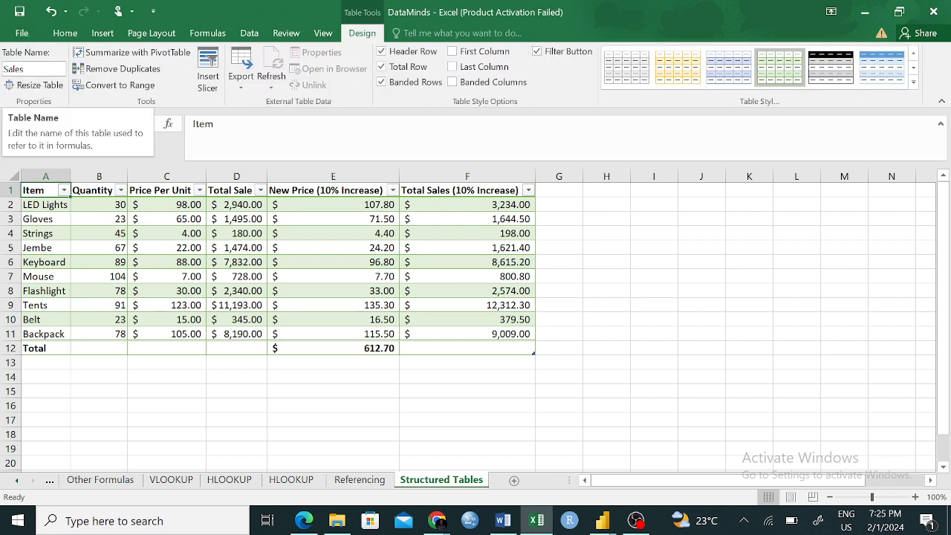
- Calculate the total for the Total Sales (10% Increase) column in F12 with =SUM(F2:F10)
{"action": "key", "text": "Return"}
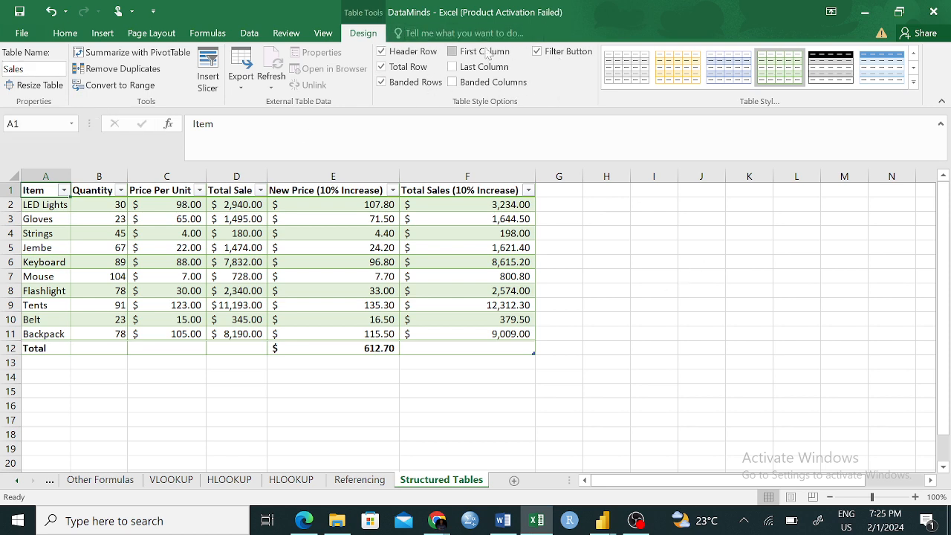
{"action": "left_click", "coordinate": [600, 362]}
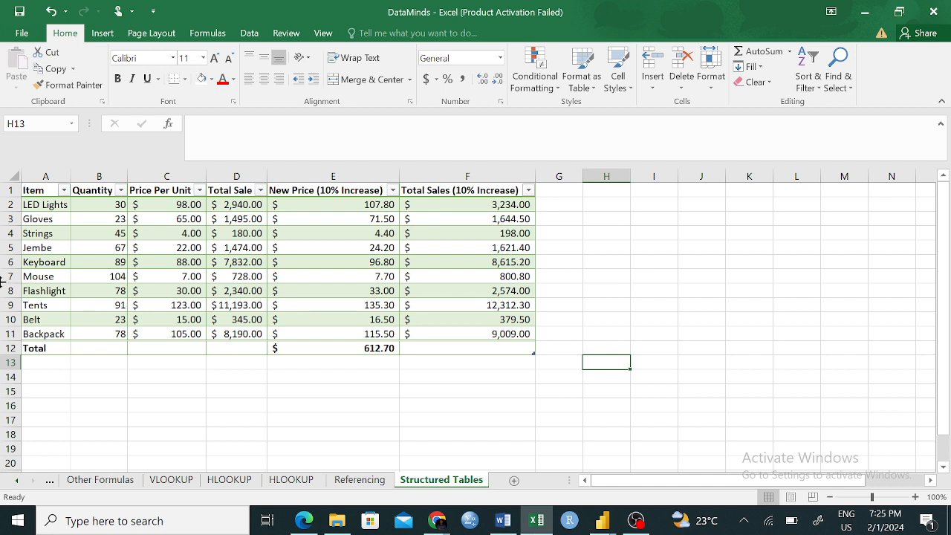
{"action": "left_click", "coordinate": [468, 346]}
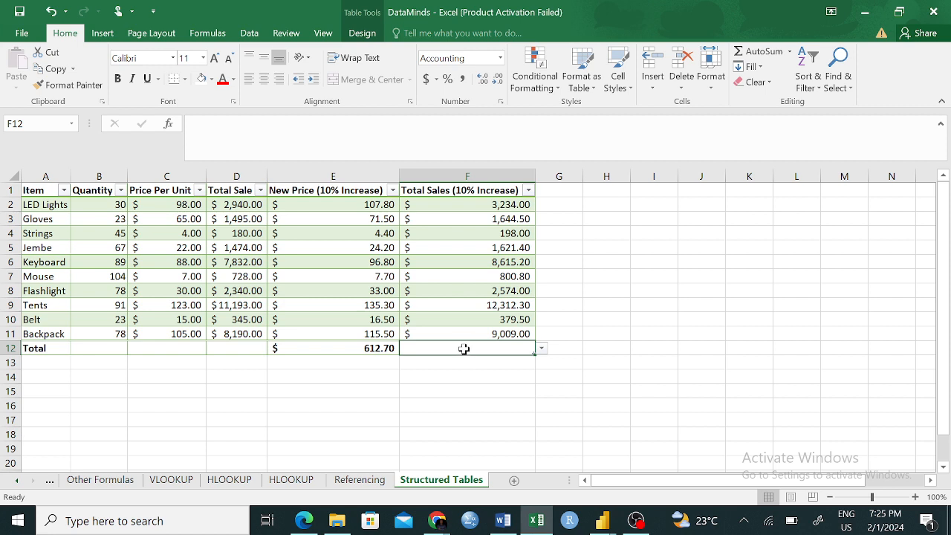
{"action": "type", "text": "=sum"}
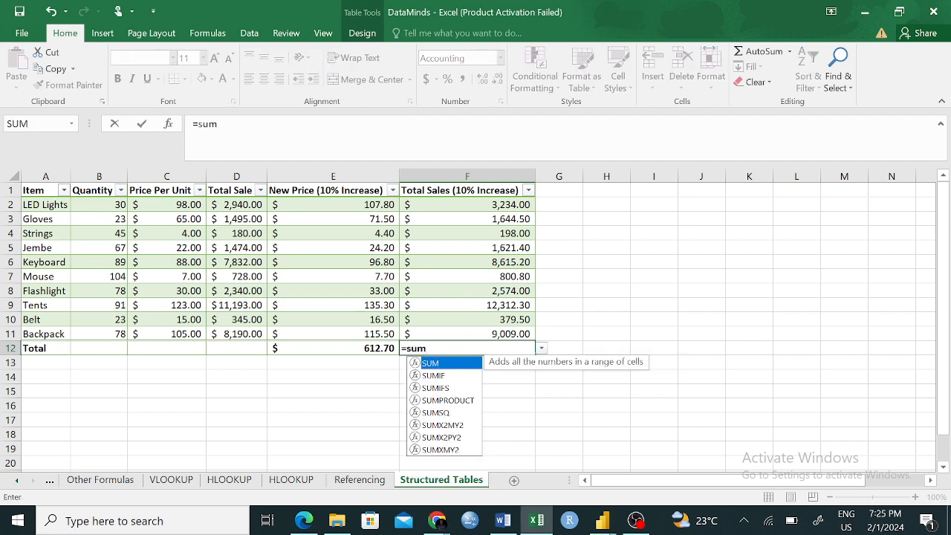
{"action": "key", "text": "Tab"}
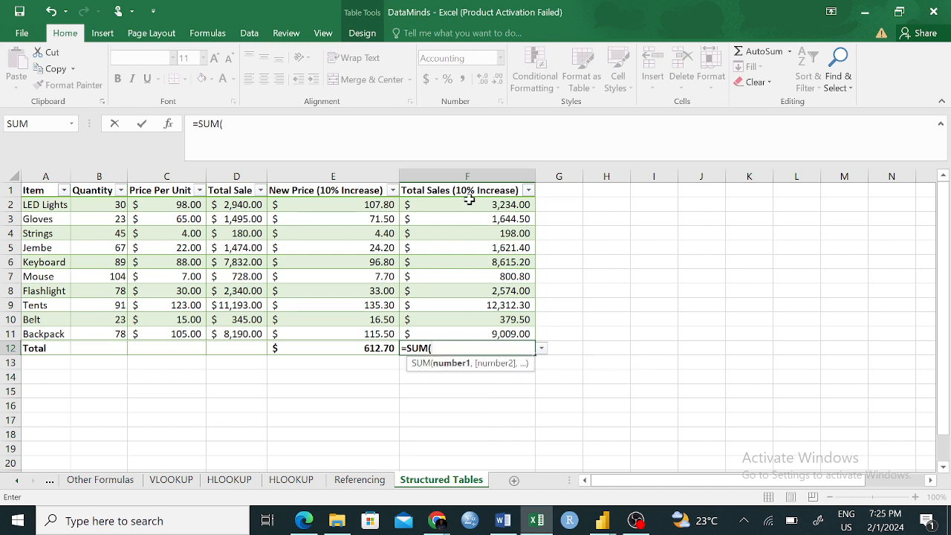
{"action": "left_click_drag", "start_coordinate": [470, 201], "coordinate": [462, 315]}
{"action": "type", "text": ")"}
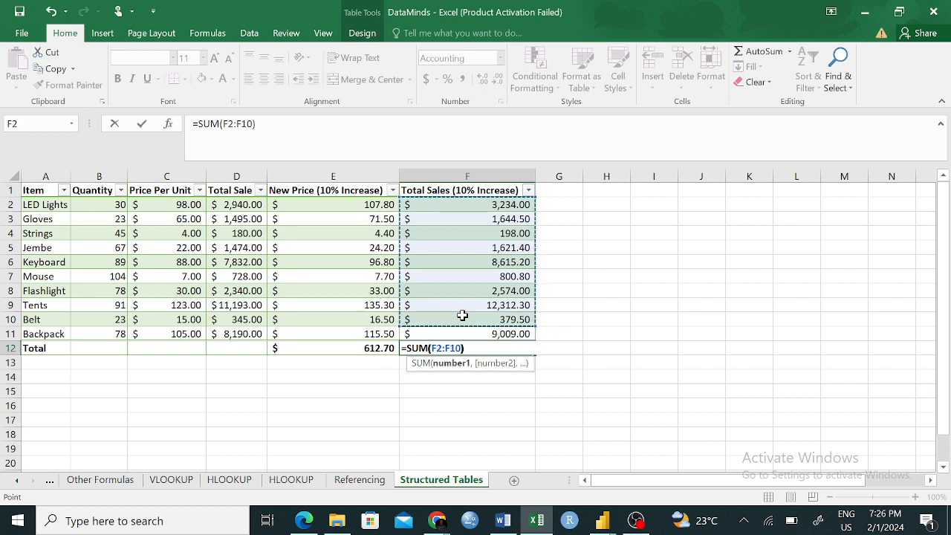
{"action": "key", "text": "Return"}
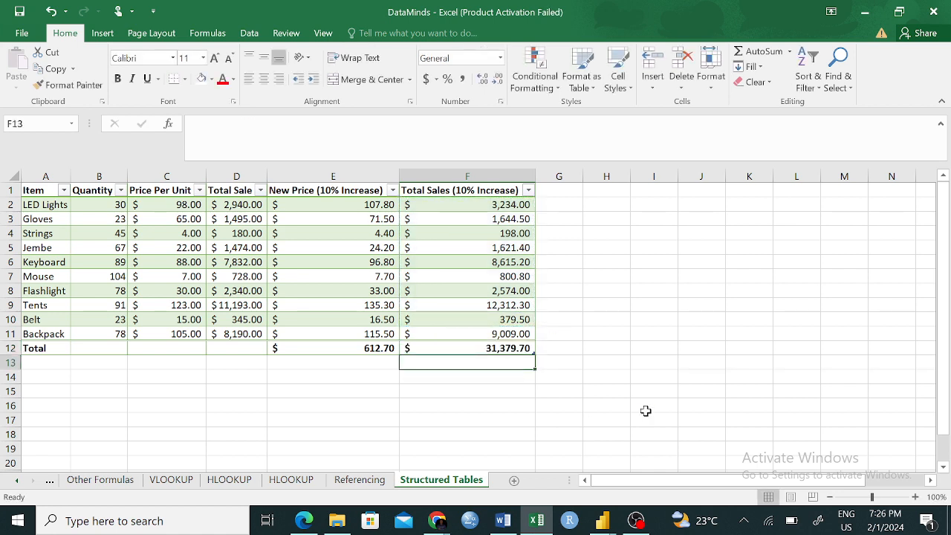
- Extend the sum range in the F12 total formula to F2:F11 so that it includes the Backpack row
{"action": "left_click", "coordinate": [483, 348]}
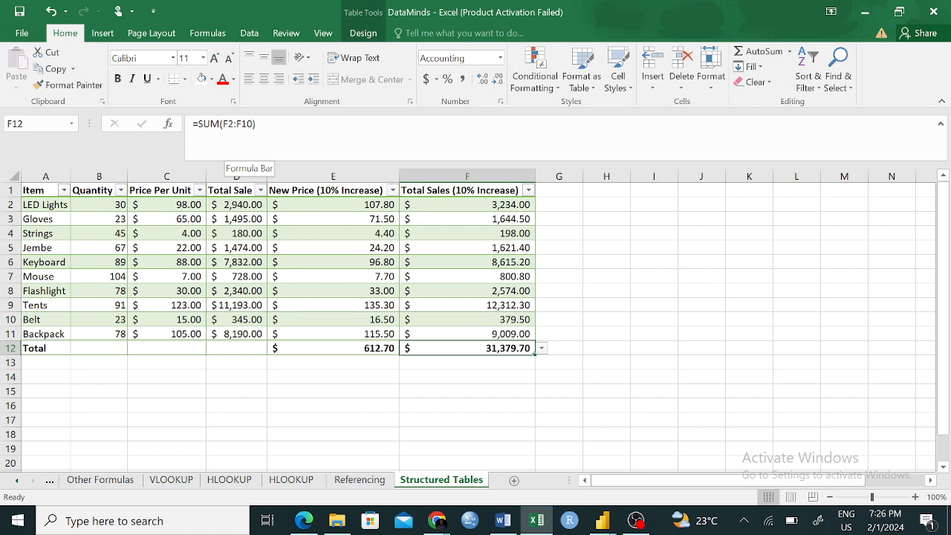
{"action": "left_click", "coordinate": [253, 124]}
{"action": "key", "text": "BackSpace"}
{"action": "type", "text": "1"}
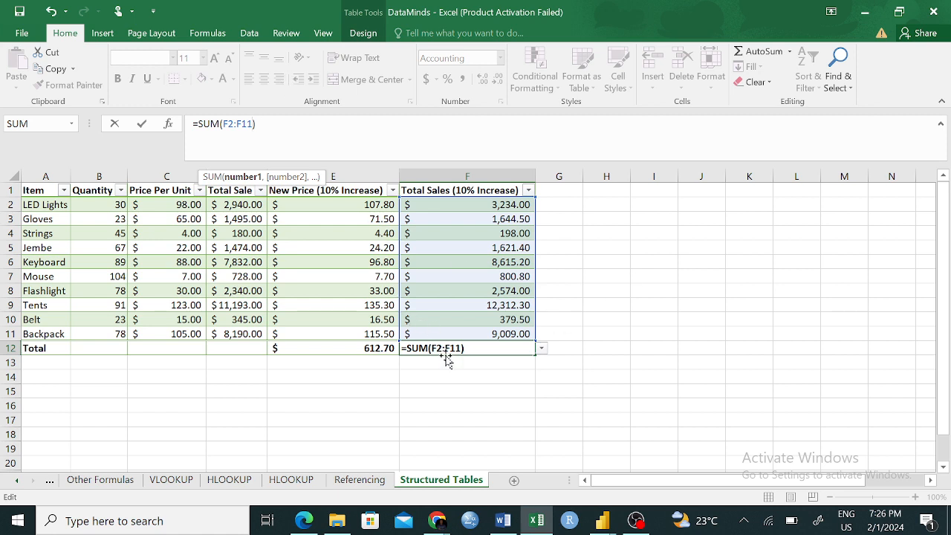
{"action": "key", "text": "ctrl+Return"}
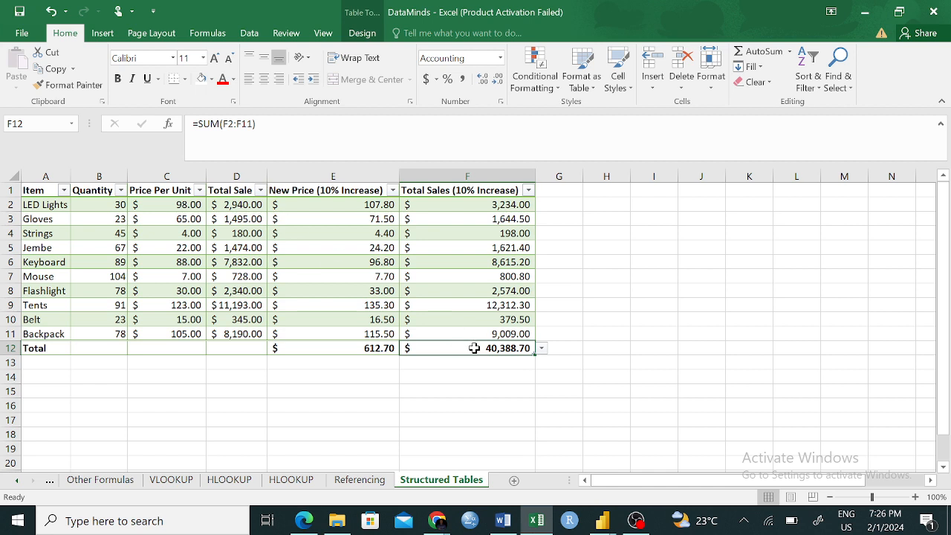
{"action": "double_click", "coordinate": [491, 347]}
{"action": "key", "text": "ctrl+Return"}
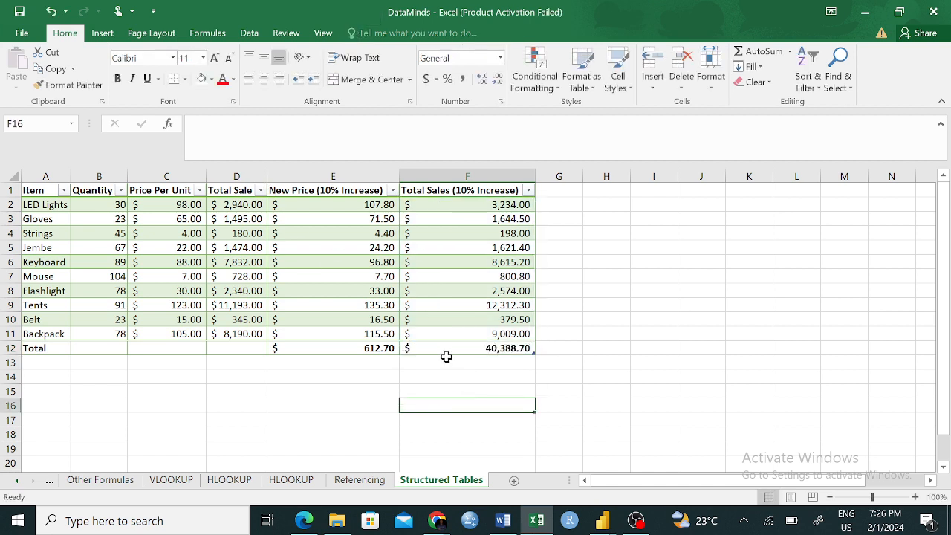
- Replace the F12 total with the structured-reference formula =SUM([Total Sales (10% Increase)])
{"action": "left_click", "coordinate": [624, 402]}
{"action": "left_click", "coordinate": [499, 349]}
{"action": "key", "text": "BackSpace"}
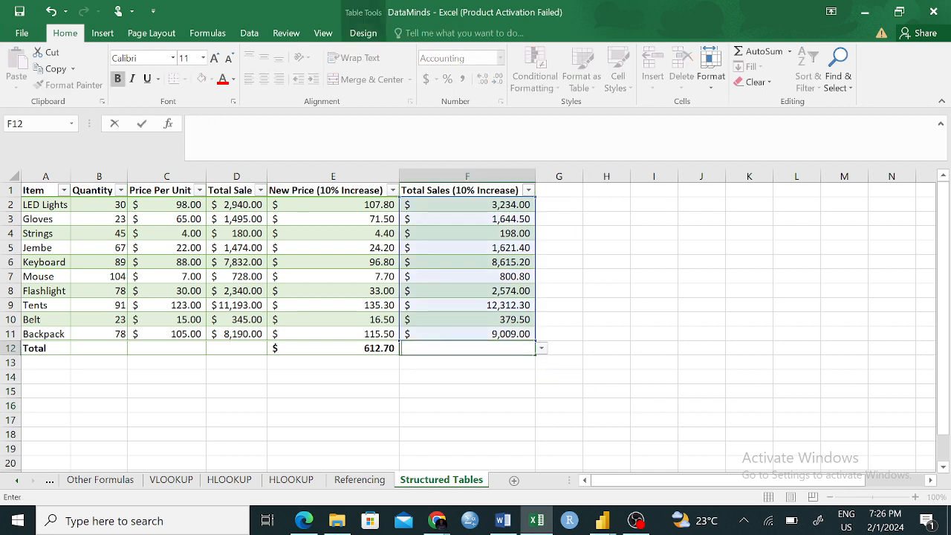
{"action": "type", "text": "=sum"}
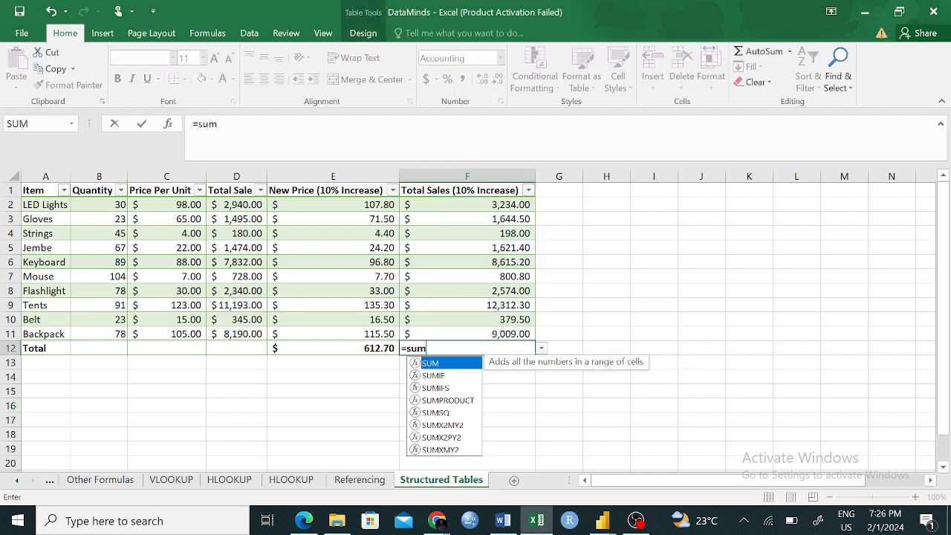
{"action": "key", "text": "Tab"}
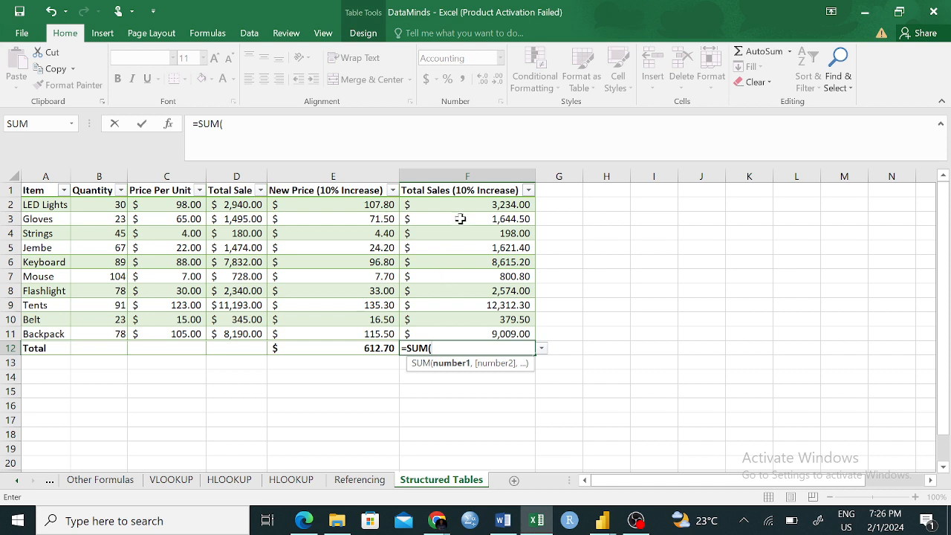
{"action": "left_click_drag", "start_coordinate": [459, 203], "coordinate": [471, 333]}
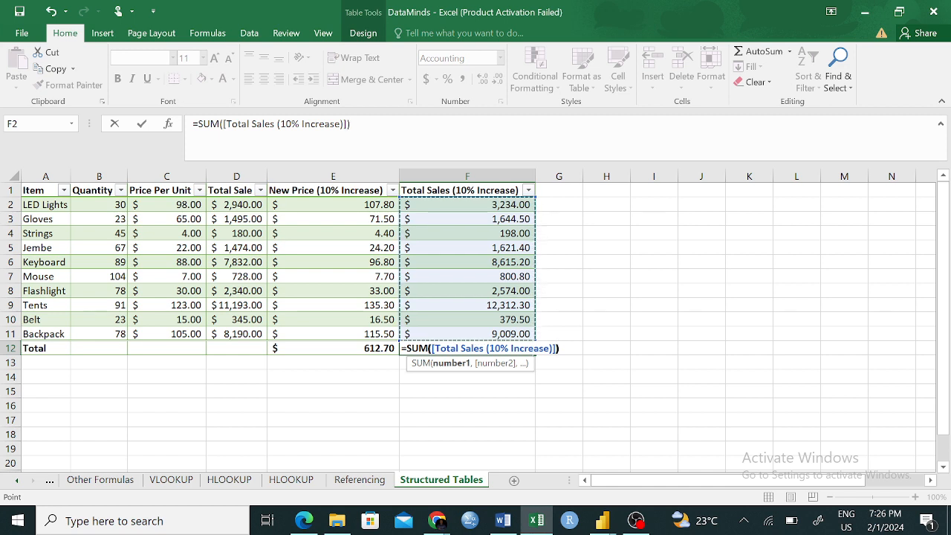
{"action": "key", "text": "Return"}
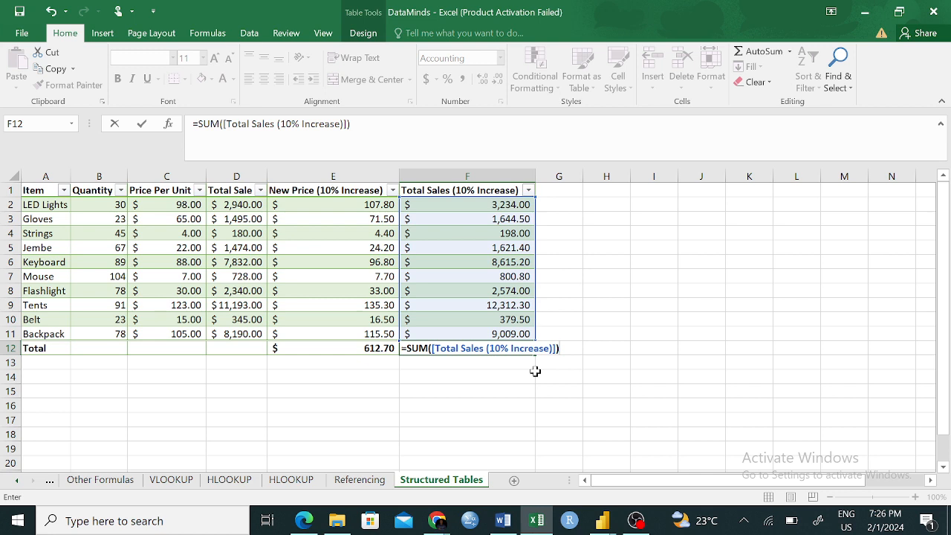
{"action": "key", "text": "Return"}
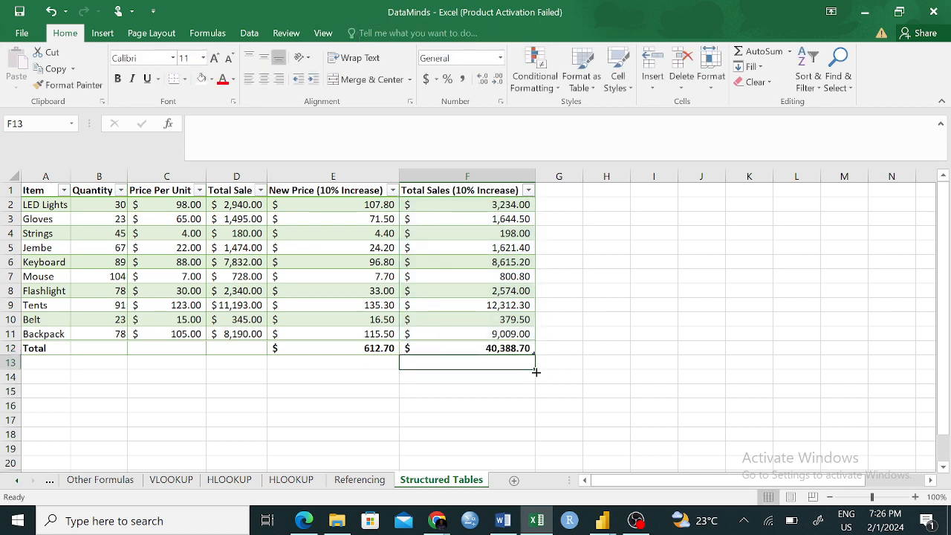
- Insert a blank table row between the Backpack row and the Total row
{"action": "left_click", "coordinate": [6, 348]}
{"action": "right_click", "coordinate": [9, 350]}
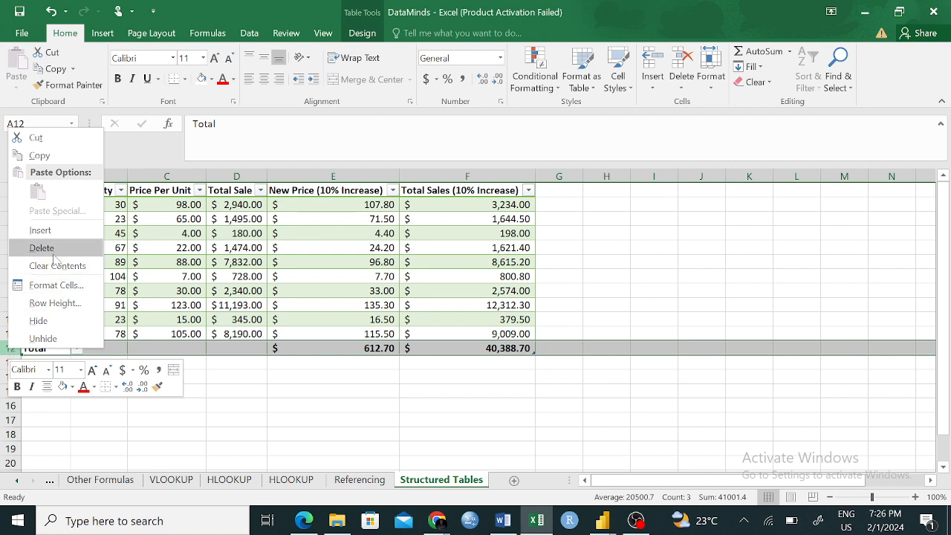
{"action": "left_click", "coordinate": [52, 231]}
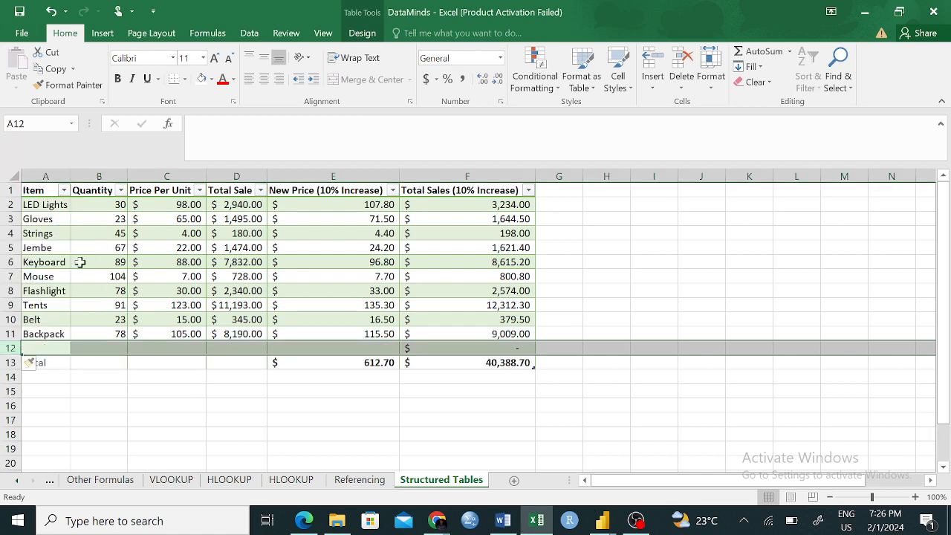
{"action": "left_click", "coordinate": [320, 459]}
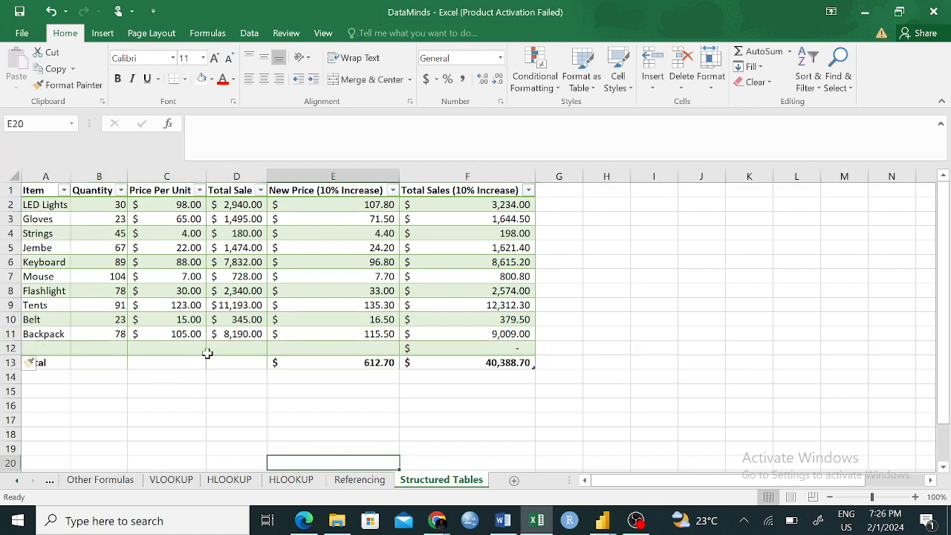
- Enter Grains as the item name in the blank row under Backpack
{"action": "left_click", "coordinate": [36, 347]}
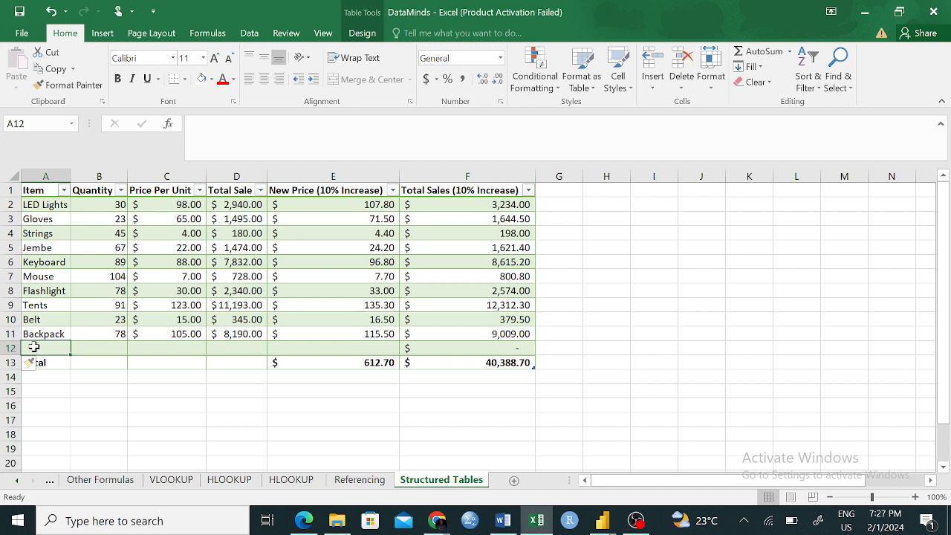
{"action": "type", "text": "F"}
{"action": "key", "text": "BackSpace"}
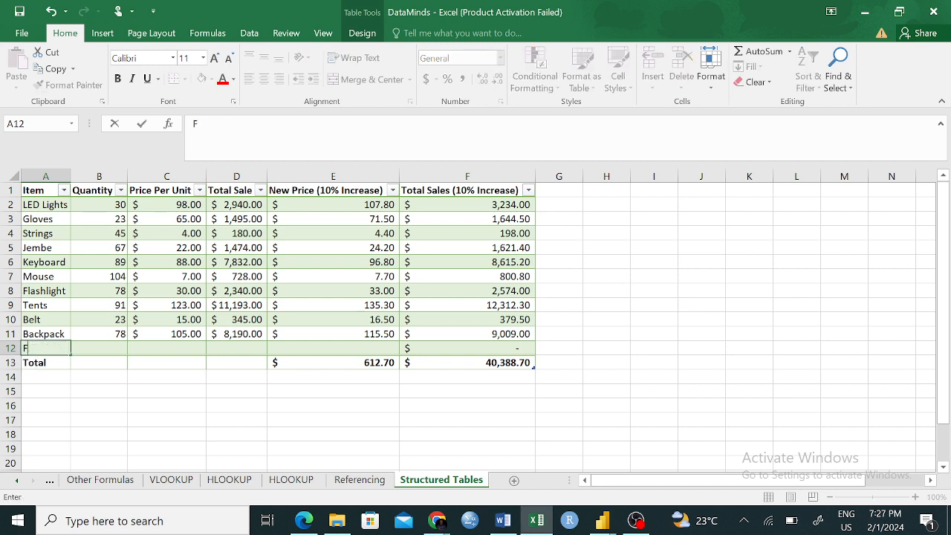
{"action": "type", "text": "Gloves"}
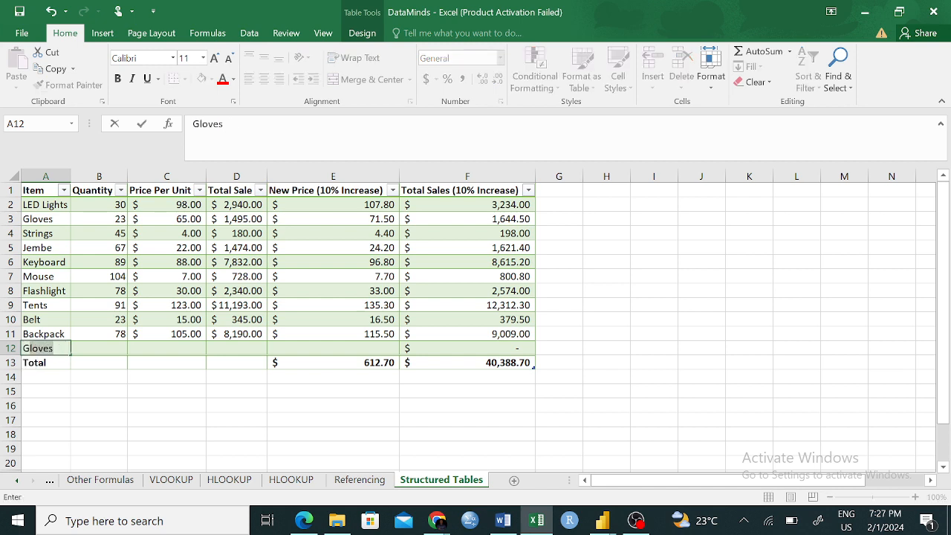
{"action": "key", "text": "BackSpace"}
{"action": "key", "text": "BackSpace"}
{"action": "key", "text": "BackSpace"}
{"action": "key", "text": "BackSpace"}
{"action": "key", "text": "BackSpace"}
{"action": "type", "text": "rains"}
- Set the Grains row's quantity to 23 and its price per unit to 456
{"action": "left_click", "coordinate": [111, 345]}
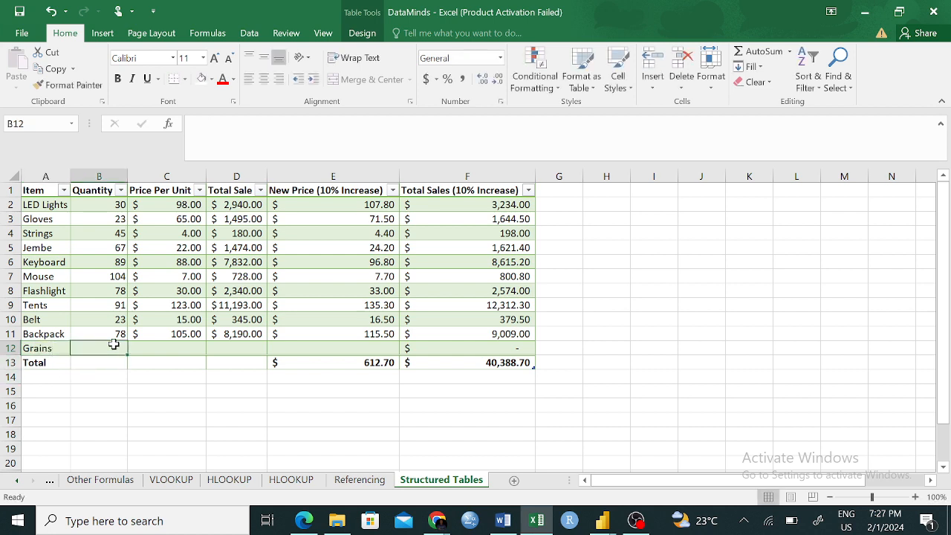
{"action": "type", "text": "23"}
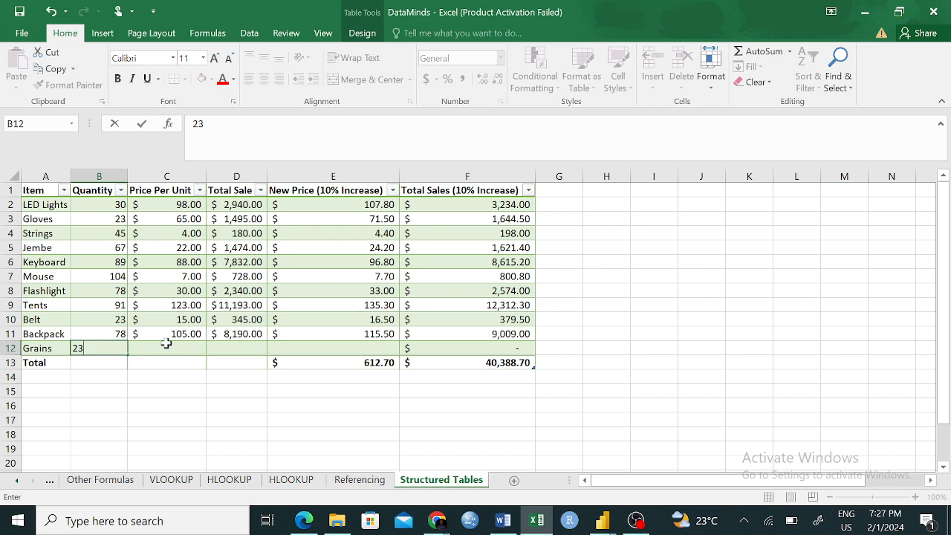
{"action": "left_click", "coordinate": [166, 345]}
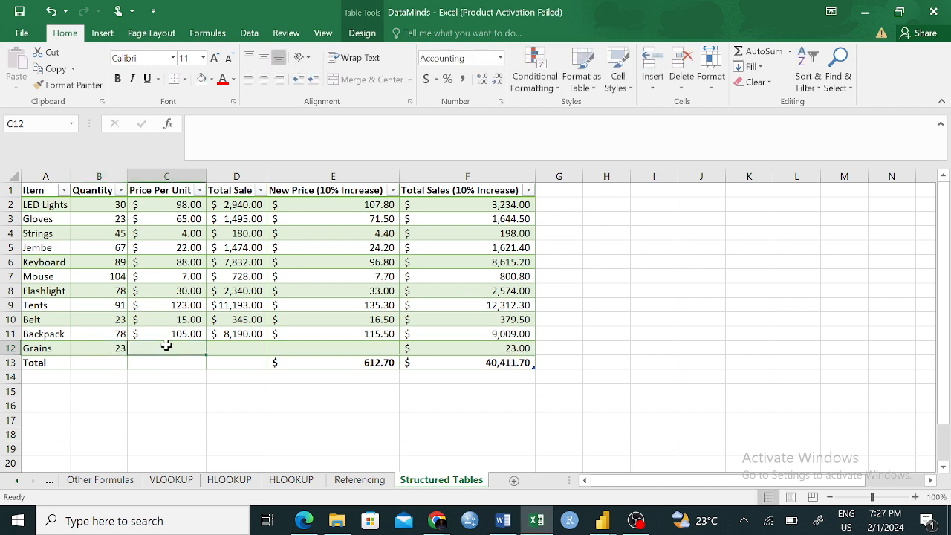
{"action": "type", "text": "456"}
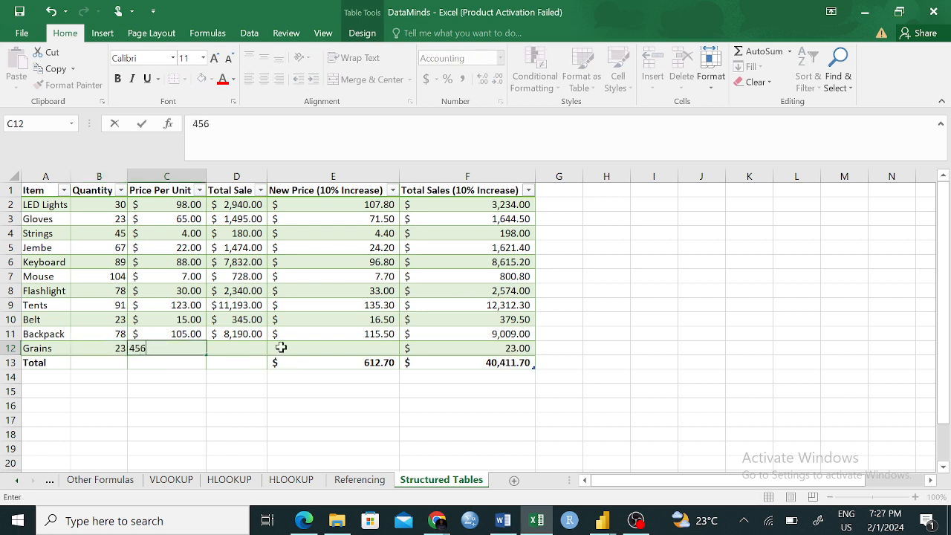
{"action": "left_click", "coordinate": [247, 346]}
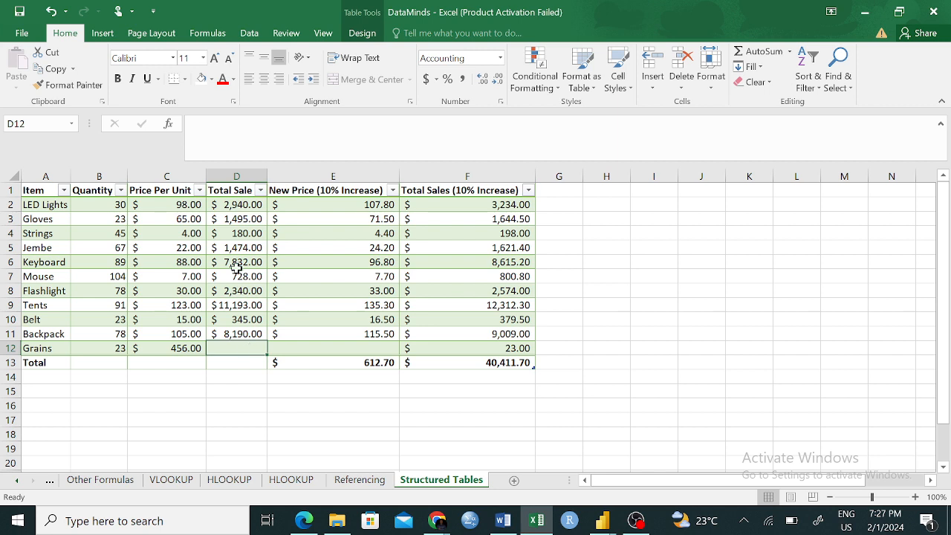
- Start a PRODUCT formula in the LED Lights row's Total Sale cell with that row's Quantity as the first argument
{"action": "left_click", "coordinate": [237, 234]}
{"action": "left_click", "coordinate": [234, 333]}
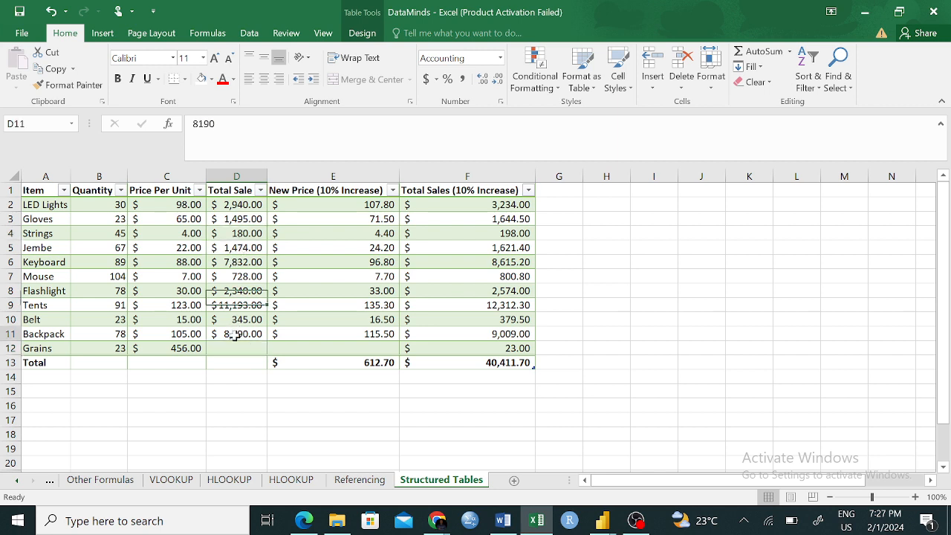
{"action": "left_click", "coordinate": [233, 347]}
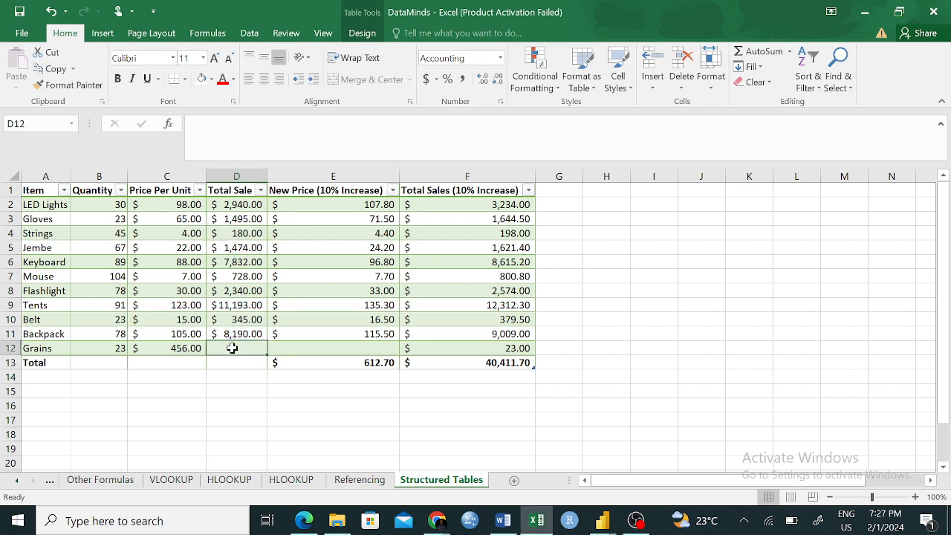
{"action": "left_click", "coordinate": [227, 204]}
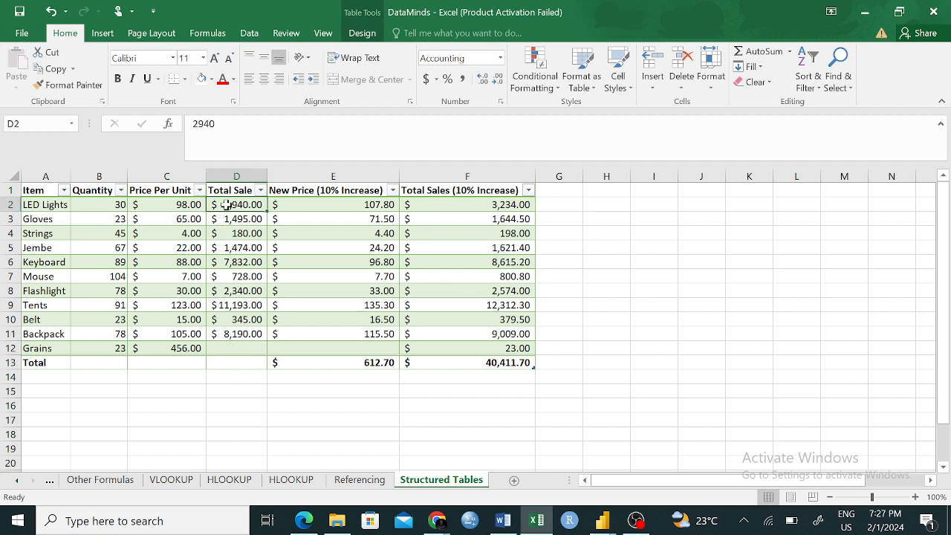
{"action": "type", "text": "="}
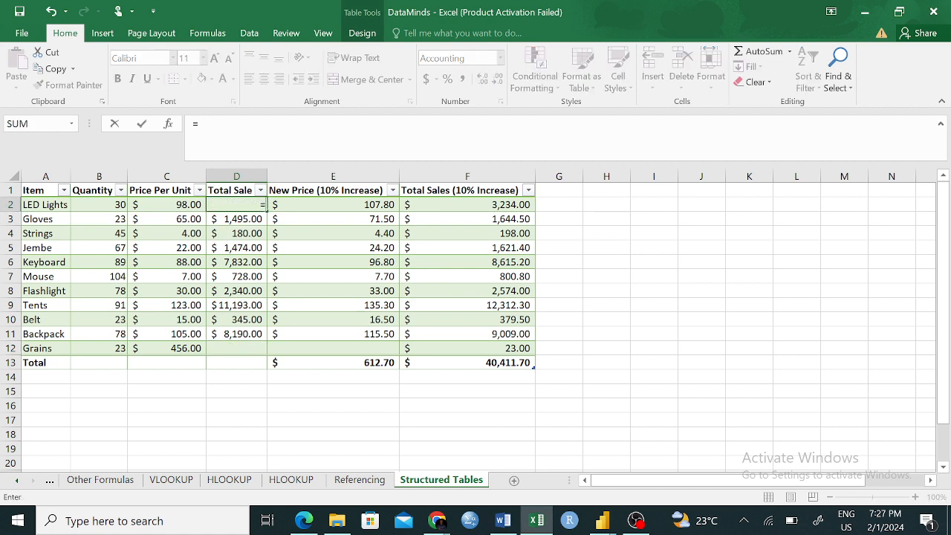
{"action": "type", "text": "pro"}
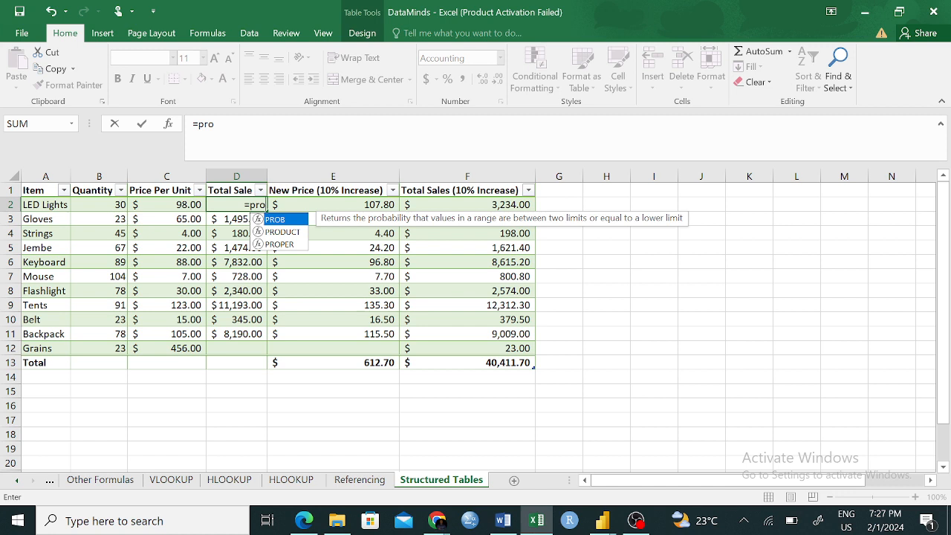
{"action": "type", "text": "d"}
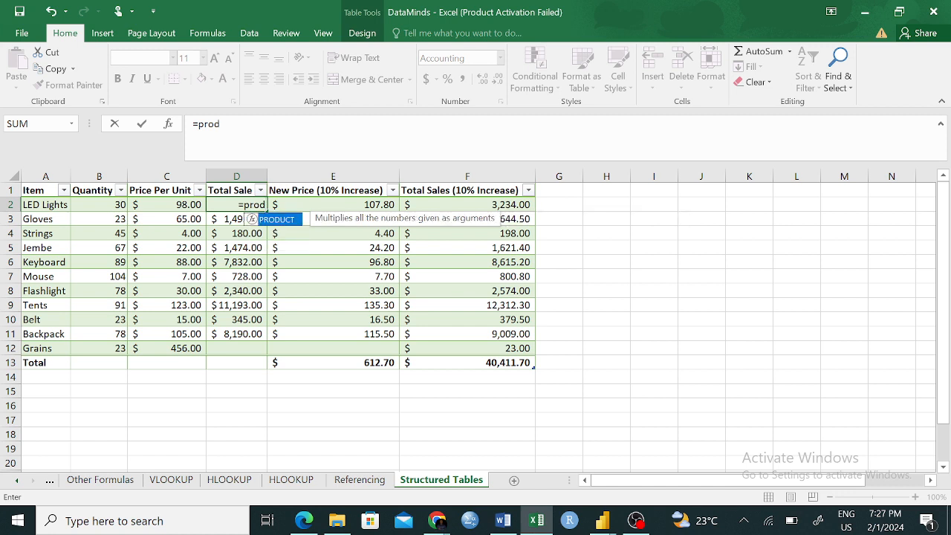
{"action": "key", "text": "Tab"}
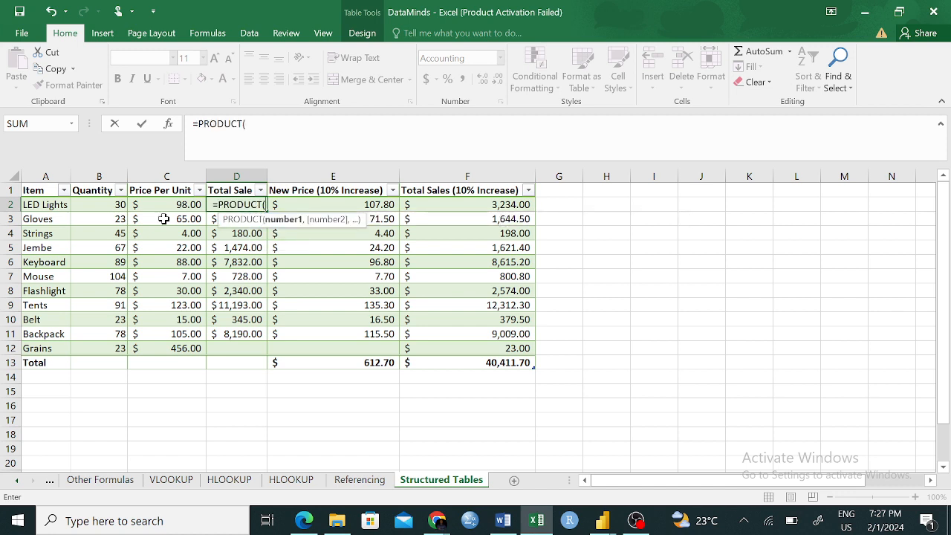
{"action": "left_click", "coordinate": [106, 204]}
{"action": "type", "text": ","}
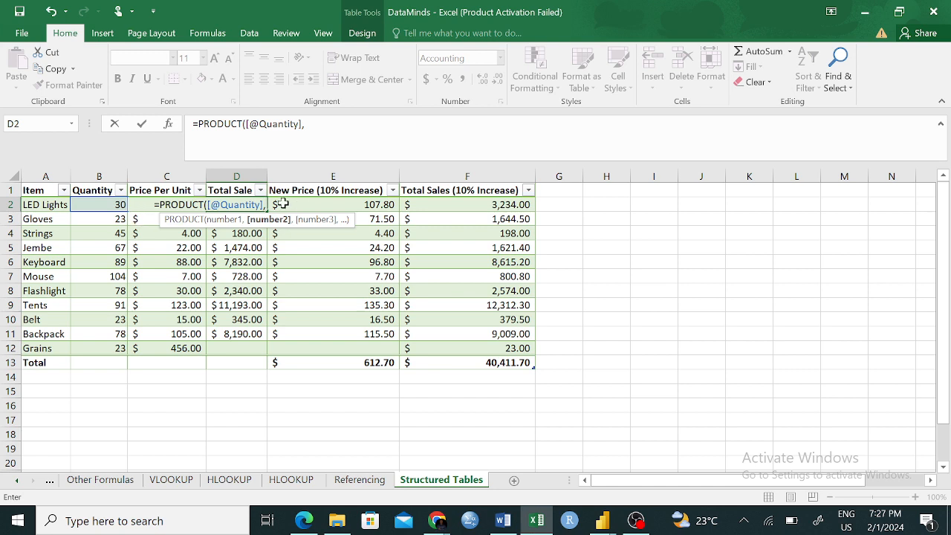
{"action": "type", "text": "["}
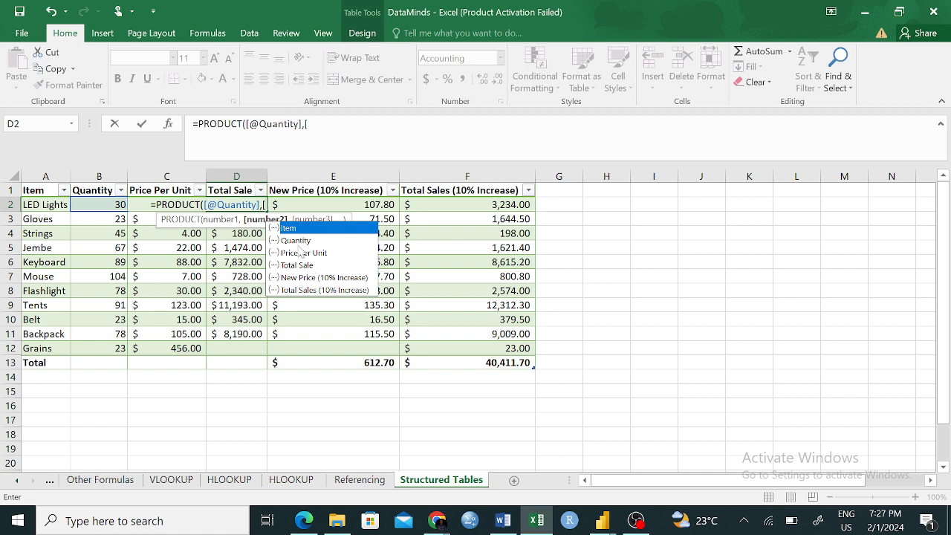
{"action": "key", "text": "Down"}
{"action": "key", "text": "Down"}
{"action": "key", "text": "Down"}
{"action": "key", "text": "Down"}
{"action": "key", "text": "Down"}
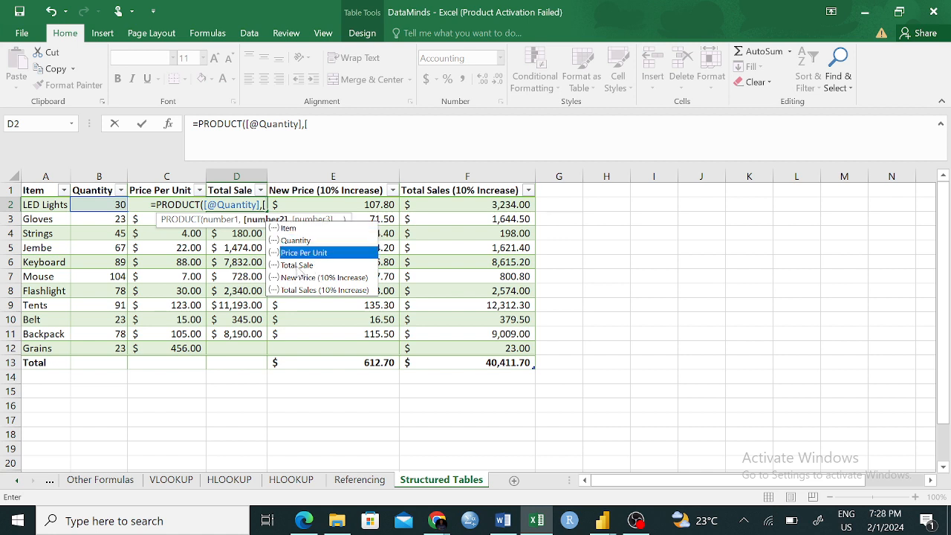
{"action": "key", "text": "Up"}
{"action": "key", "text": "Up"}
{"action": "key", "text": "Up"}
{"action": "key", "text": "Up"}
{"action": "key", "text": "Up"}
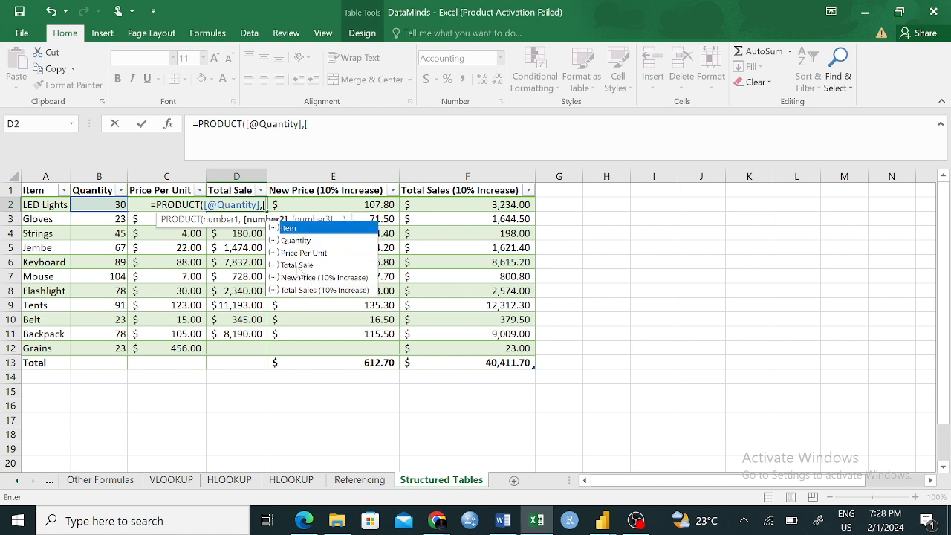
{"action": "key", "text": "Down"}
{"action": "key", "text": "Down"}
{"action": "key", "text": "Down"}
{"action": "key", "text": "Up"}
{"action": "key", "text": "Down"}
{"action": "key", "text": "Down"}
{"action": "key", "text": "Up"}
{"action": "key", "text": "Up"}
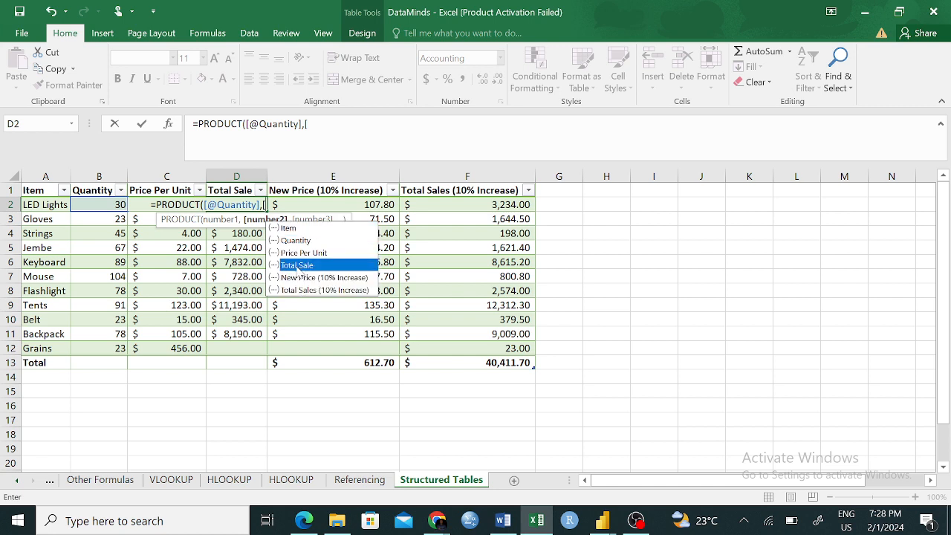
{"action": "key", "text": "Down"}
{"action": "key", "text": "Up"}
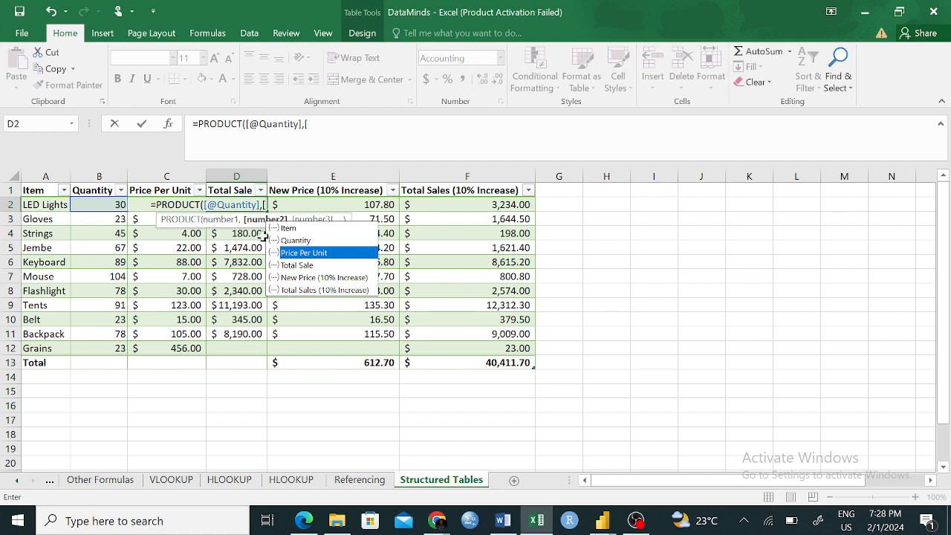
{"action": "key", "text": "Tab"}
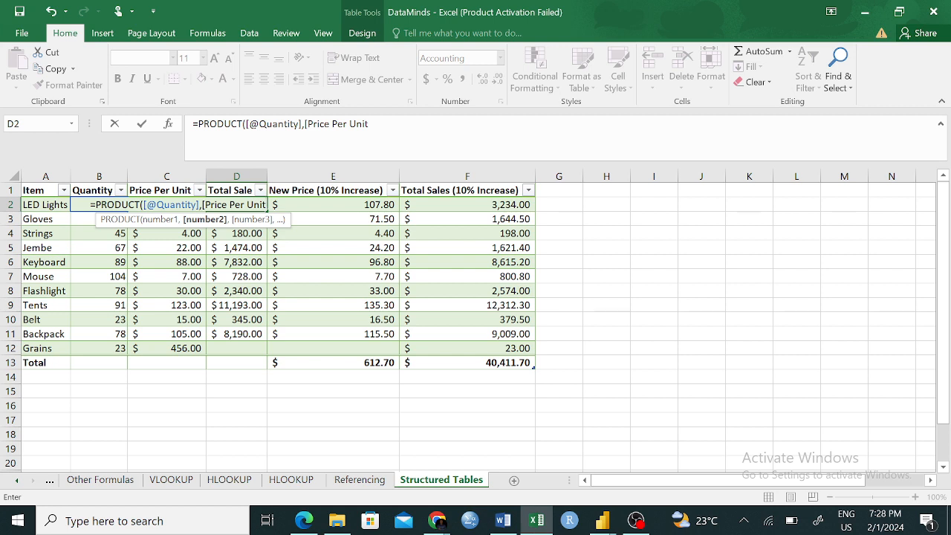
{"action": "type", "text": "@"}
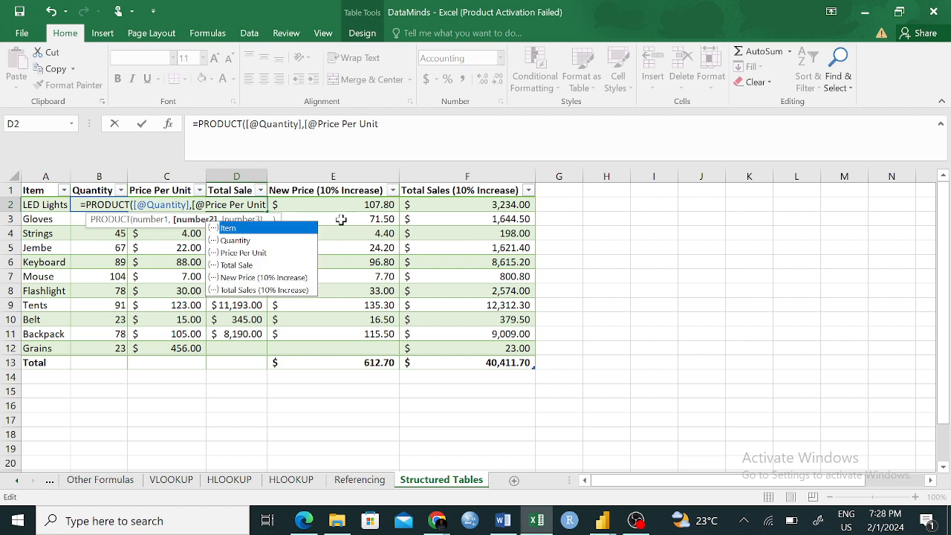
{"action": "key", "text": "Escape"}
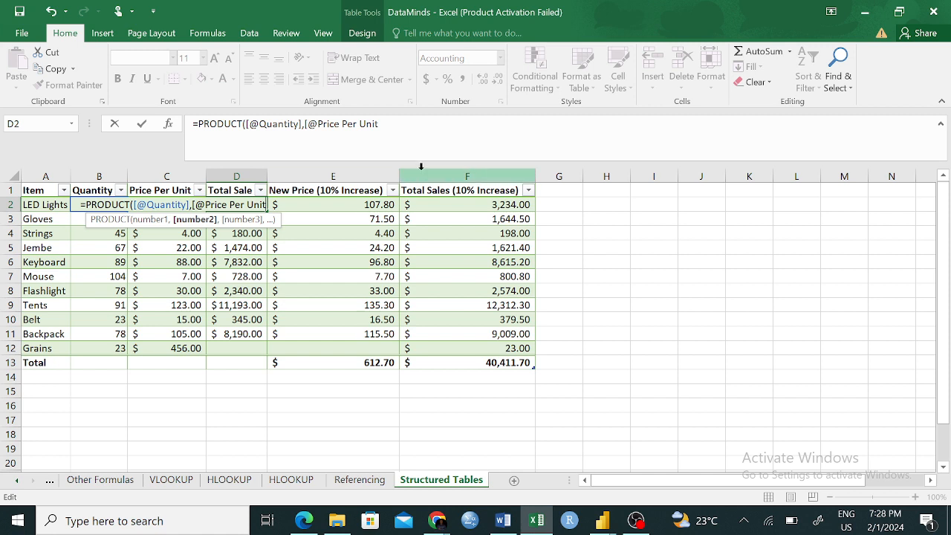
{"action": "type", "text": "]"}
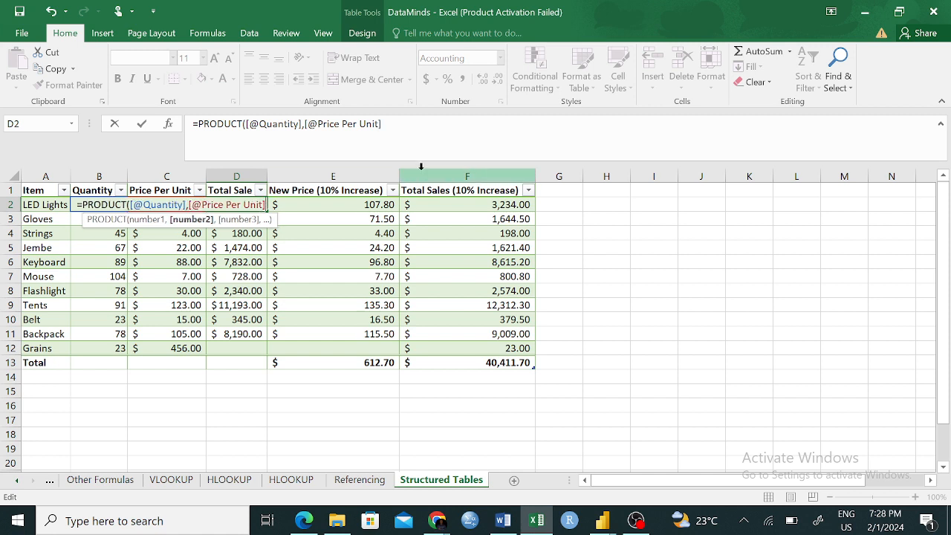
{"action": "type", "text": ")"}
{"action": "key", "text": "Return"}
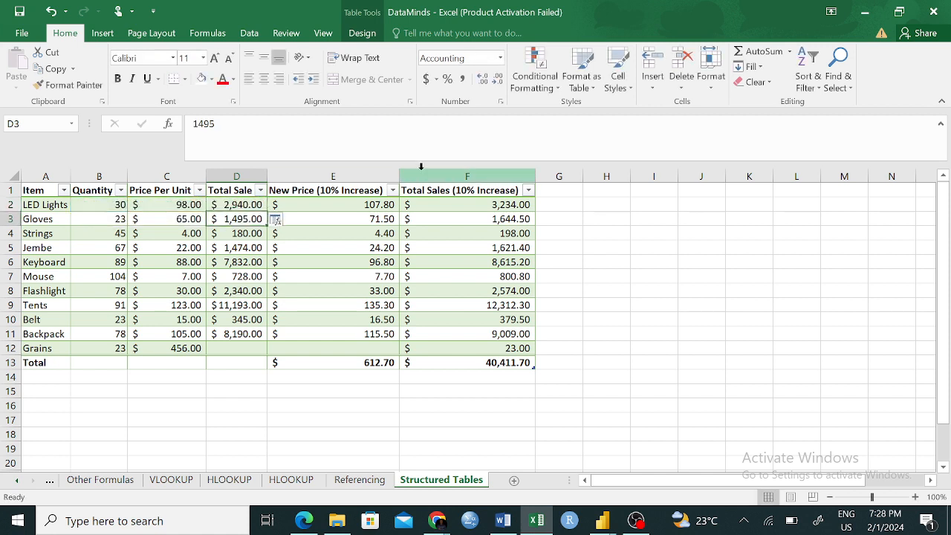
- Fill the D2 Total Sale formula down through the Backpack row
{"action": "left_click", "coordinate": [261, 206]}
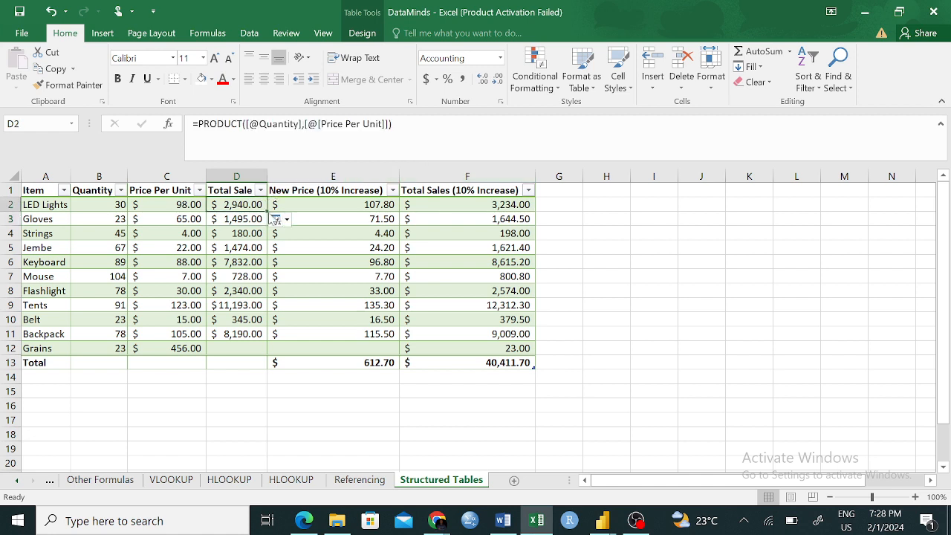
{"action": "left_click_drag", "start_coordinate": [266, 211], "coordinate": [267, 339]}
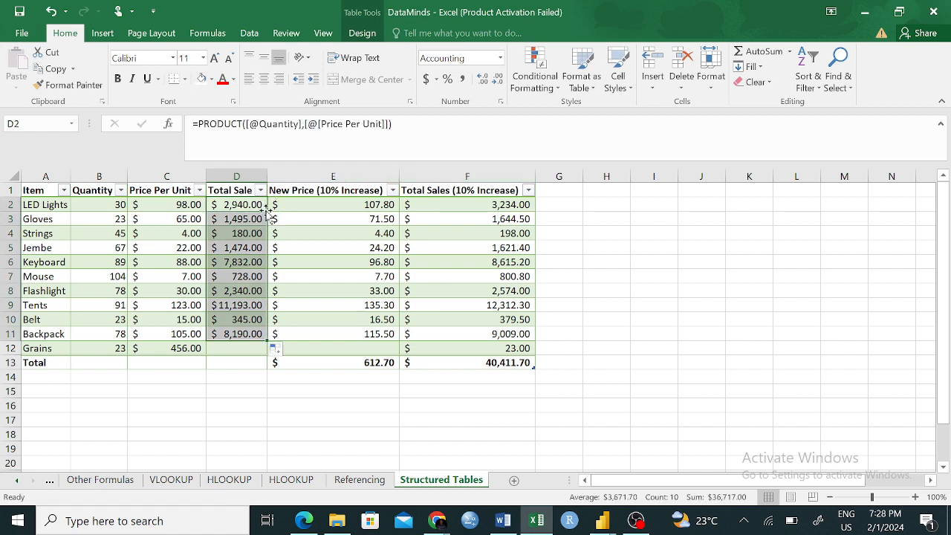
{"action": "left_click", "coordinate": [285, 383]}
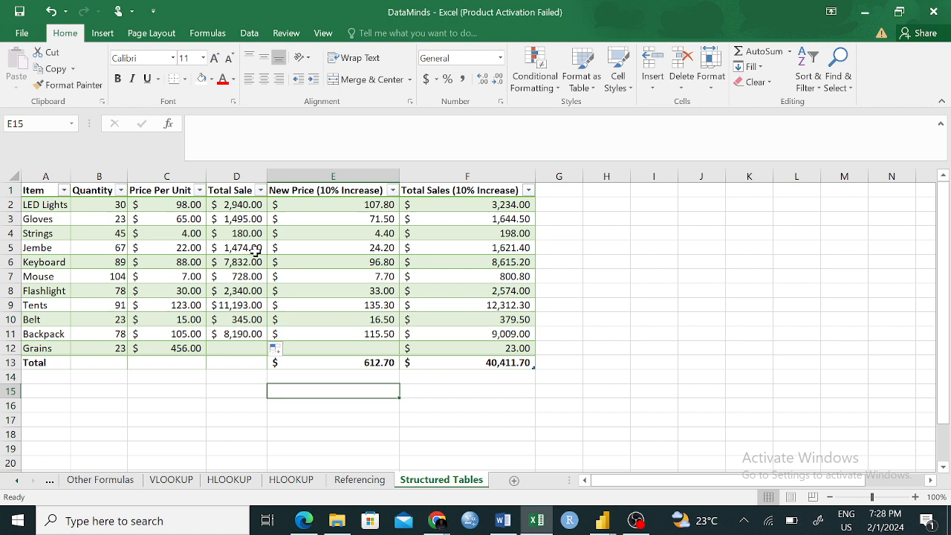
- Extend the Total Sale formula from the Backpack row into the Grains row
{"action": "left_click", "coordinate": [248, 208]}
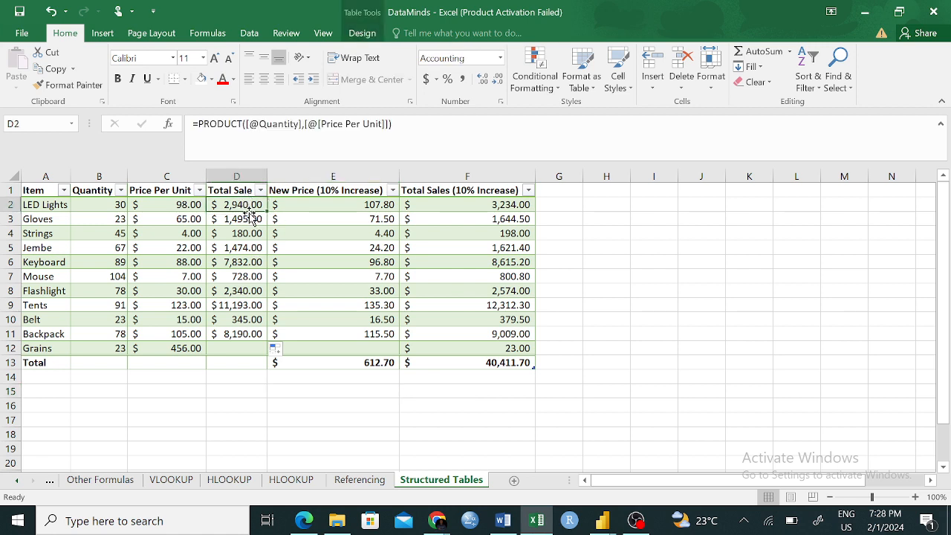
{"action": "left_click", "coordinate": [247, 334]}
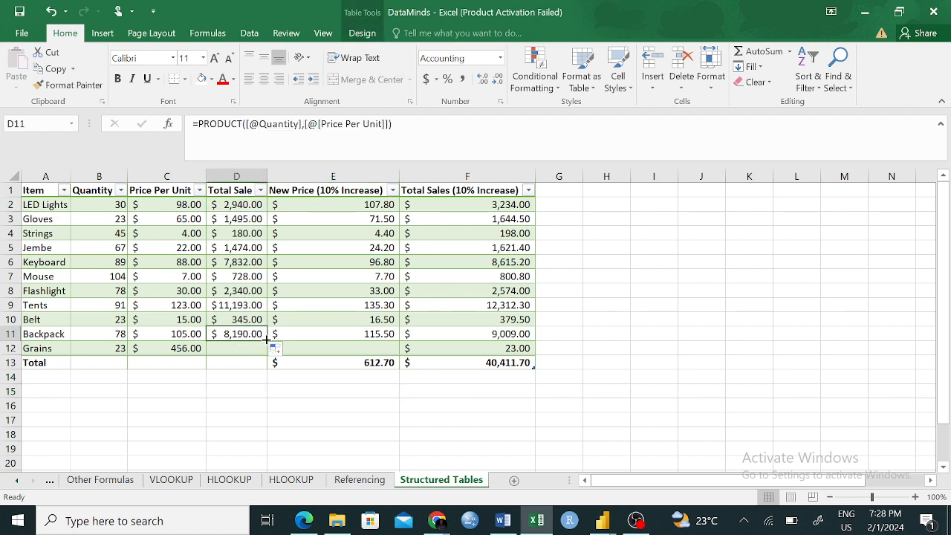
{"action": "left_click_drag", "start_coordinate": [265, 339], "coordinate": [266, 356]}
{"action": "left_click", "coordinate": [321, 415]}
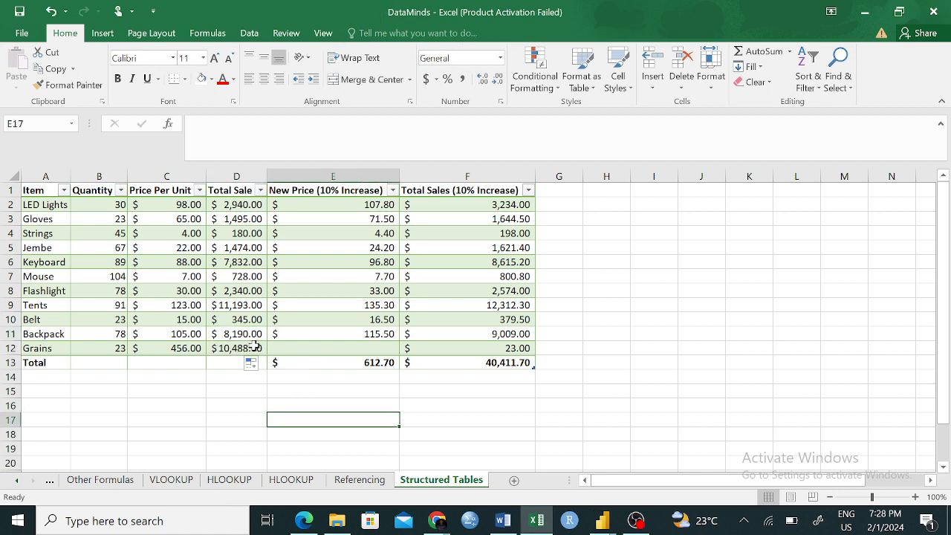
- Replace the LED Lights row's New Price (10% Increase) value with the formula =[@[Price Per Unit]]*1.1
{"action": "left_click", "coordinate": [278, 351]}
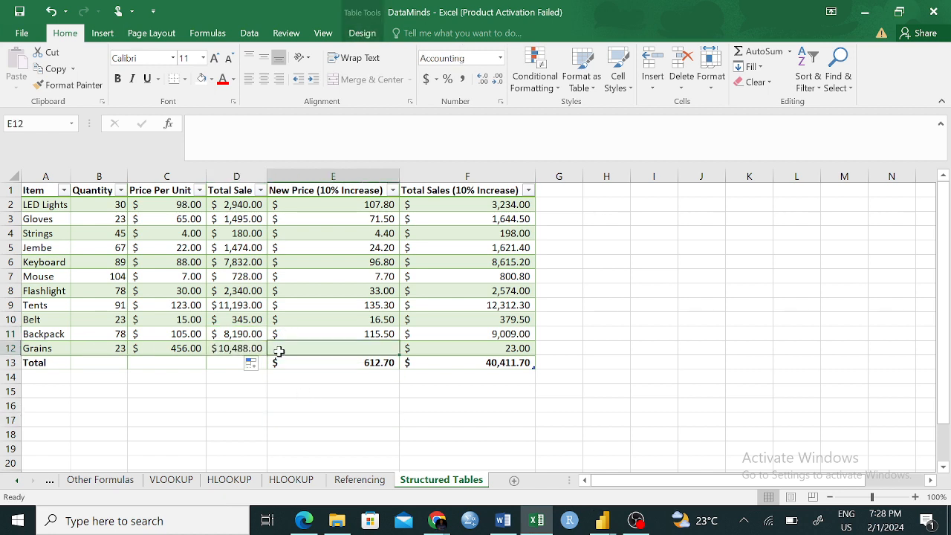
{"action": "left_click", "coordinate": [361, 332]}
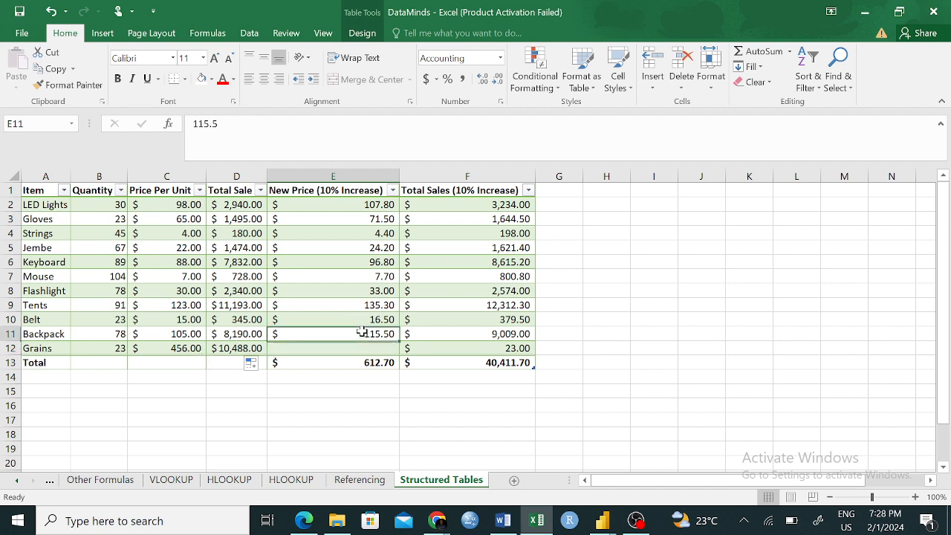
{"action": "left_click", "coordinate": [370, 249]}
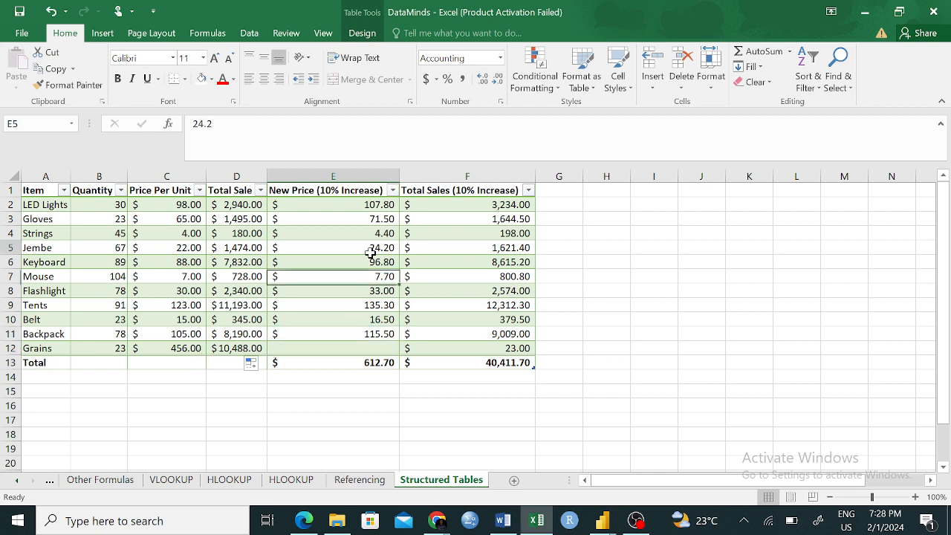
{"action": "left_click", "coordinate": [349, 335]}
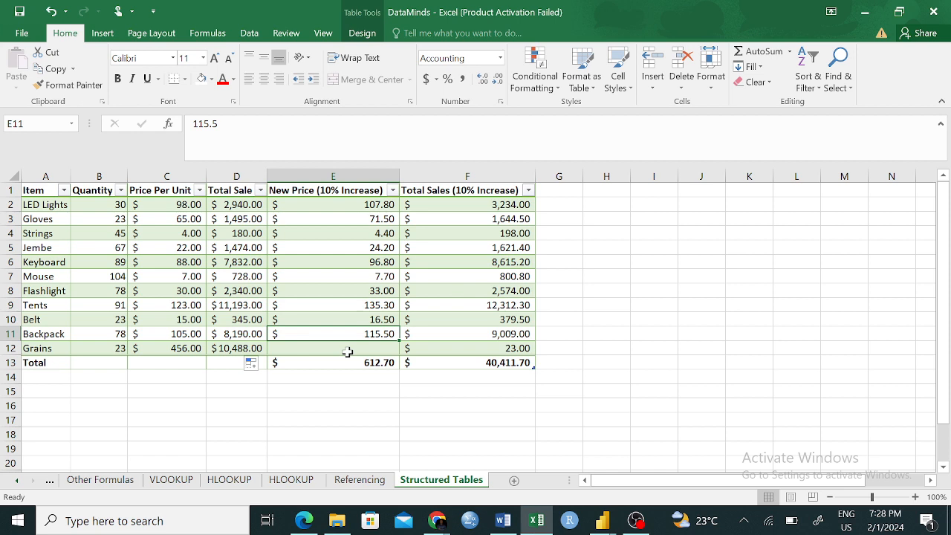
{"action": "left_click", "coordinate": [348, 350]}
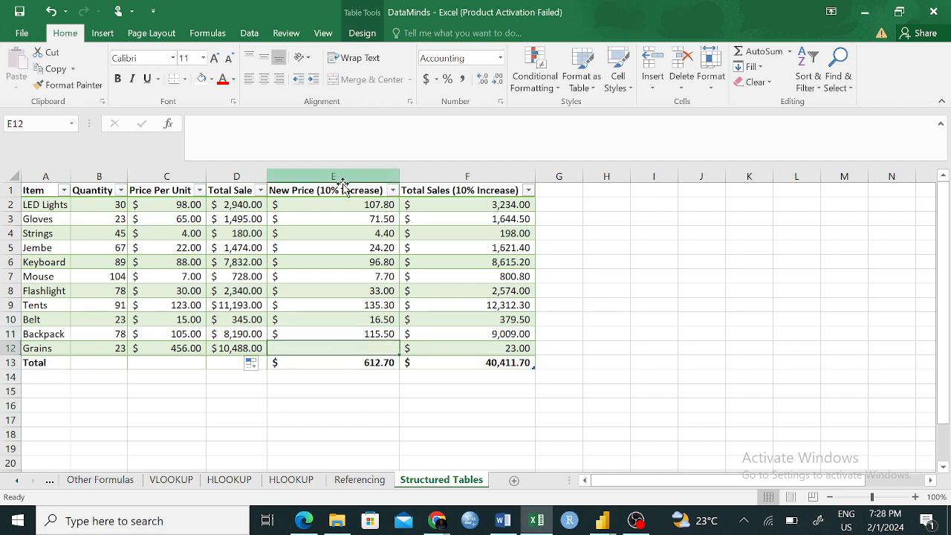
{"action": "left_click", "coordinate": [339, 205]}
{"action": "type", "text": "="}
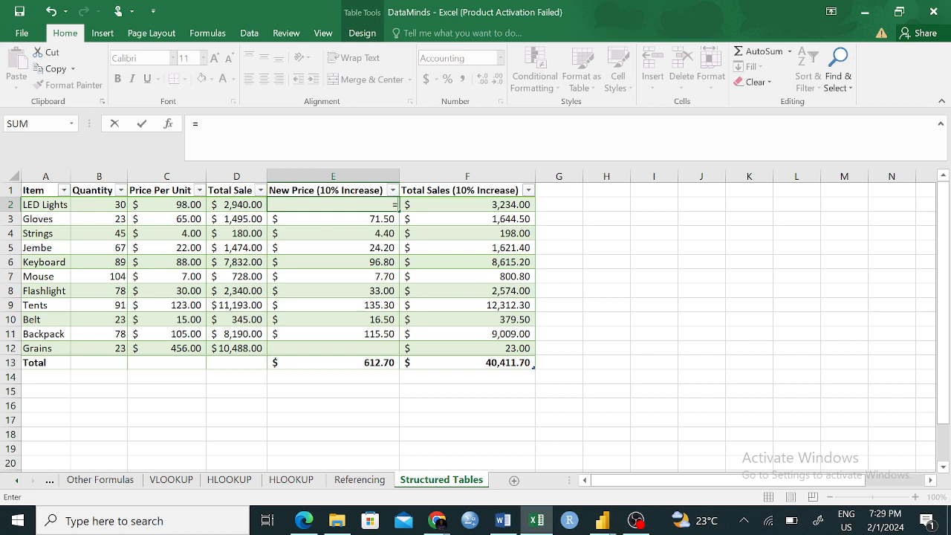
{"action": "type", "text": "proo"}
{"action": "key", "text": "BackSpace"}
{"action": "key", "text": "BackSpace"}
{"action": "key", "text": "BackSpace"}
{"action": "key", "text": "BackSpace"}
{"action": "left_click", "coordinate": [177, 205]}
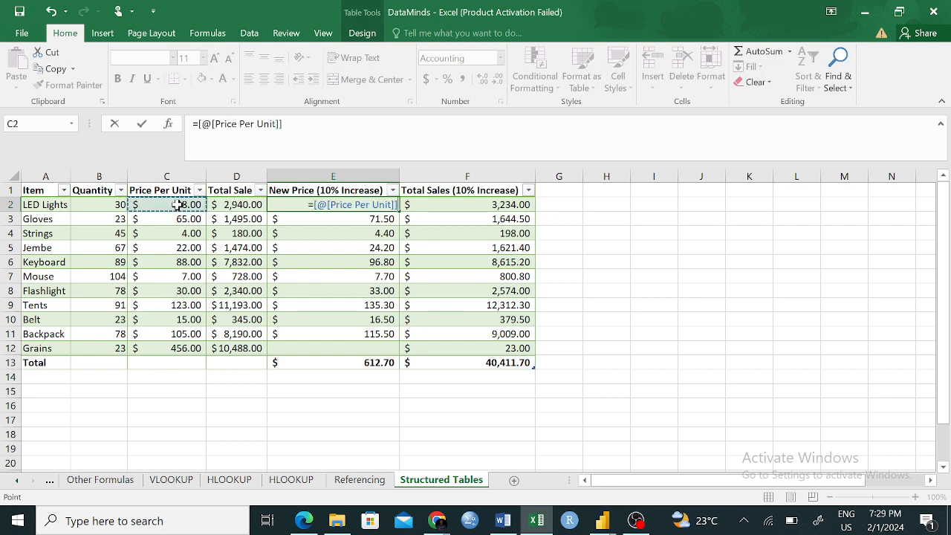
{"action": "type", "text": "*1.1"}
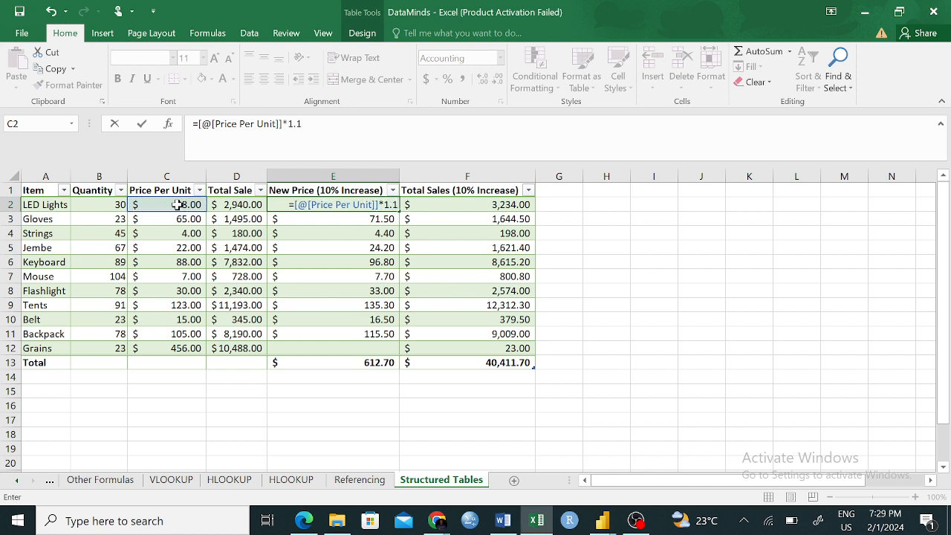
{"action": "key", "text": "Return"}
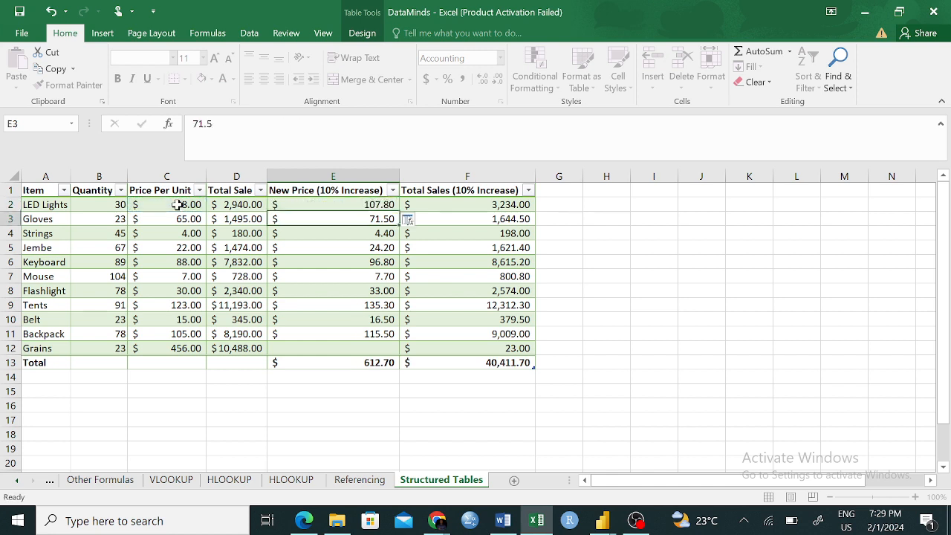
- Fill the E2 New Price (10% Increase) formula down through the Grains row
{"action": "left_click", "coordinate": [349, 205]}
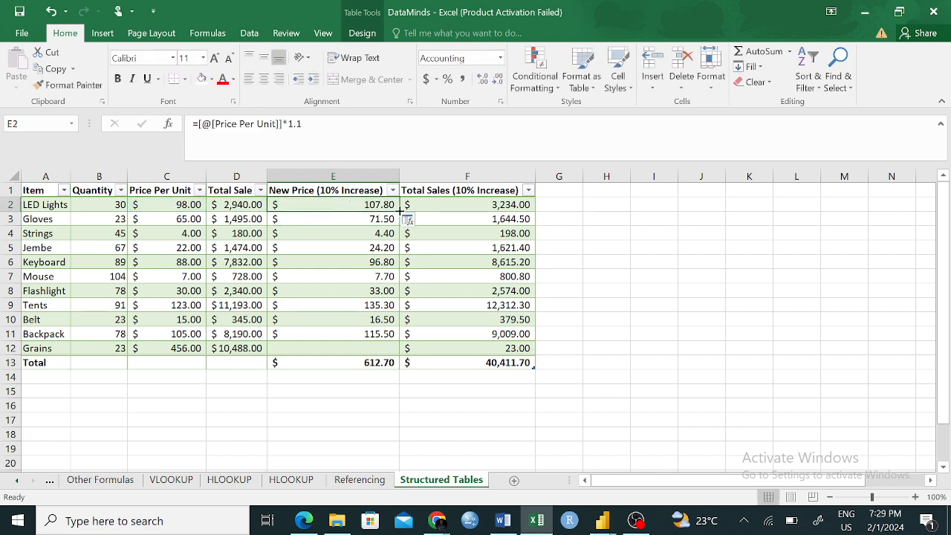
{"action": "left_click_drag", "start_coordinate": [398, 212], "coordinate": [393, 351]}
{"action": "left_click", "coordinate": [501, 394]}
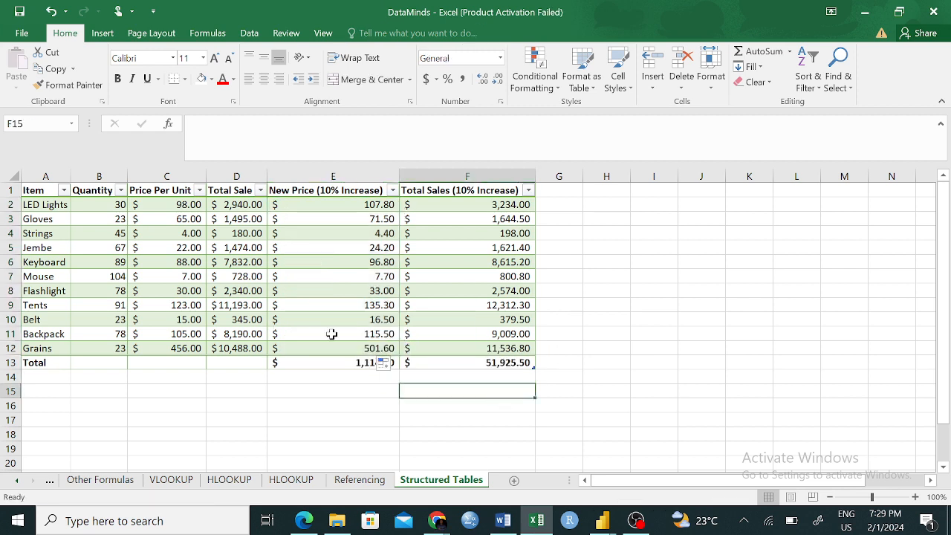
- Examine the SUM formula with its structured reference in the Total row of the Total Sales (10% Increase) column
{"action": "left_click", "coordinate": [498, 360]}
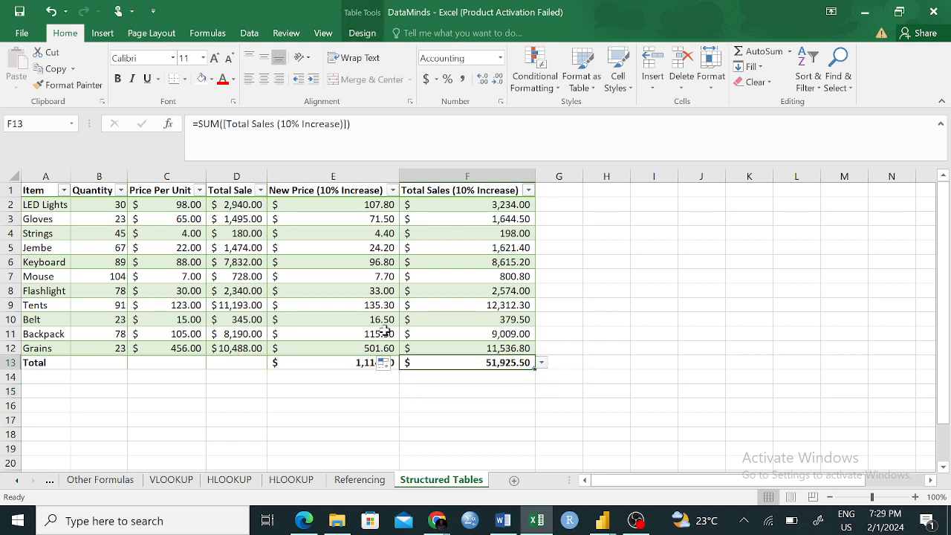
{"action": "left_click", "coordinate": [510, 410]}
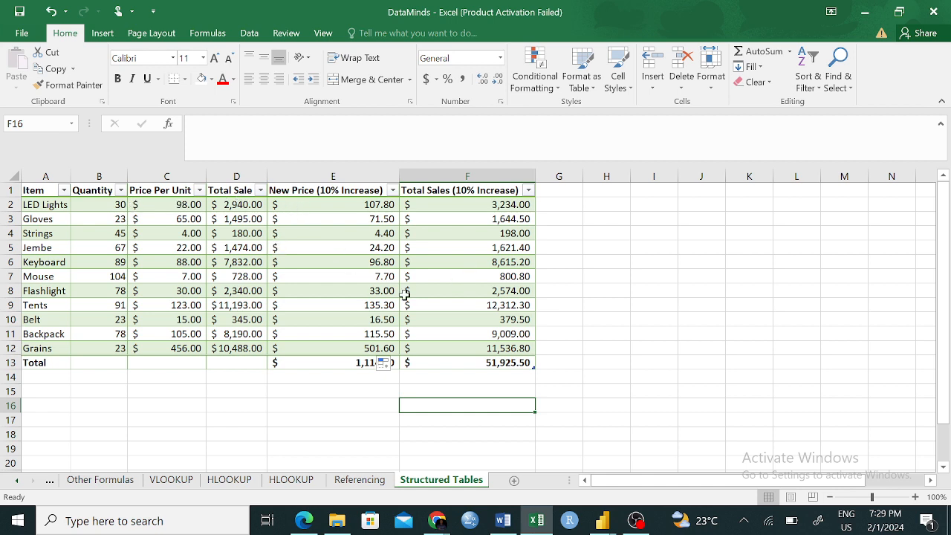
{"action": "left_click", "coordinate": [678, 345]}
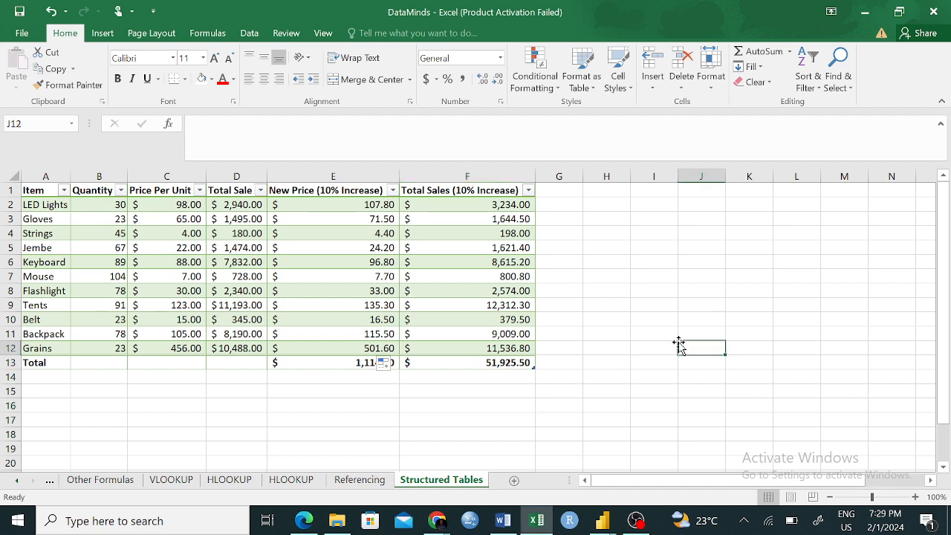
{"action": "left_click", "coordinate": [630, 306]}
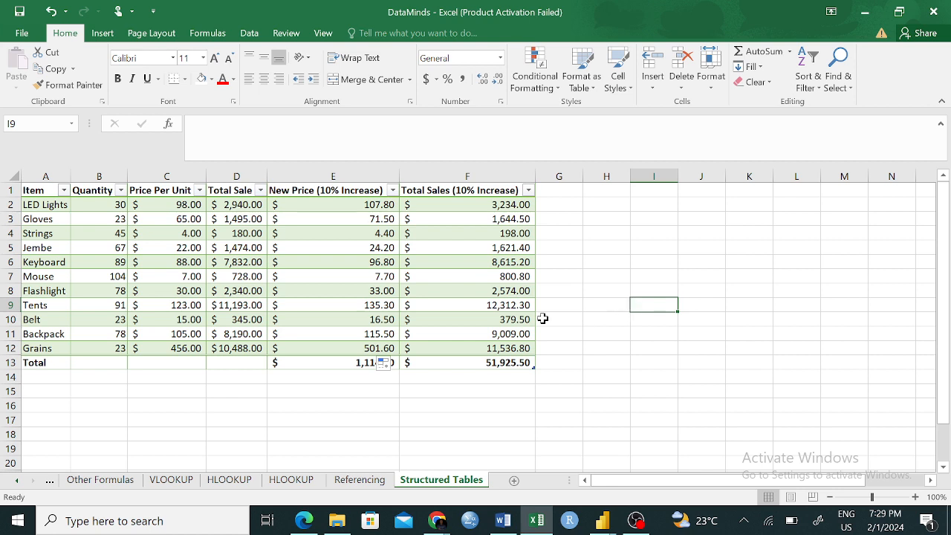
{"action": "left_click", "coordinate": [460, 391]}
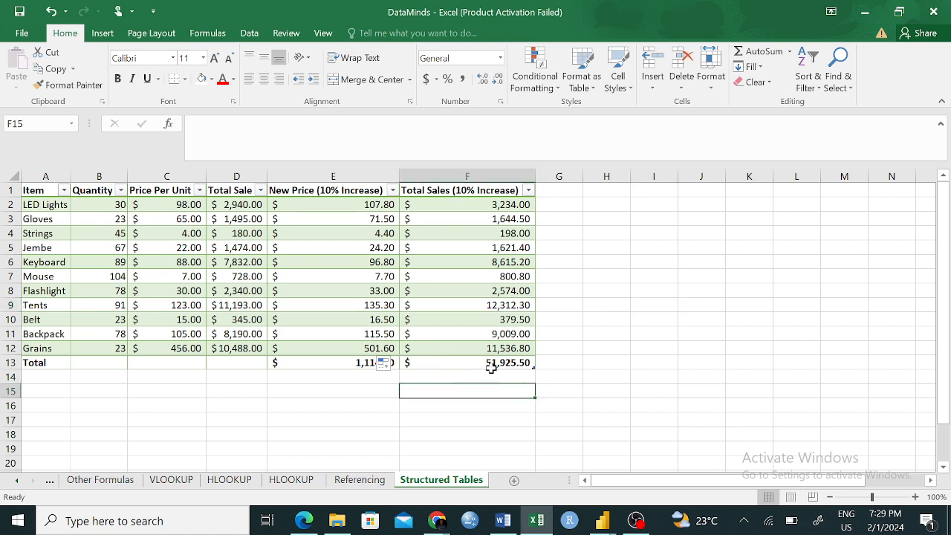
{"action": "left_click", "coordinate": [497, 361]}
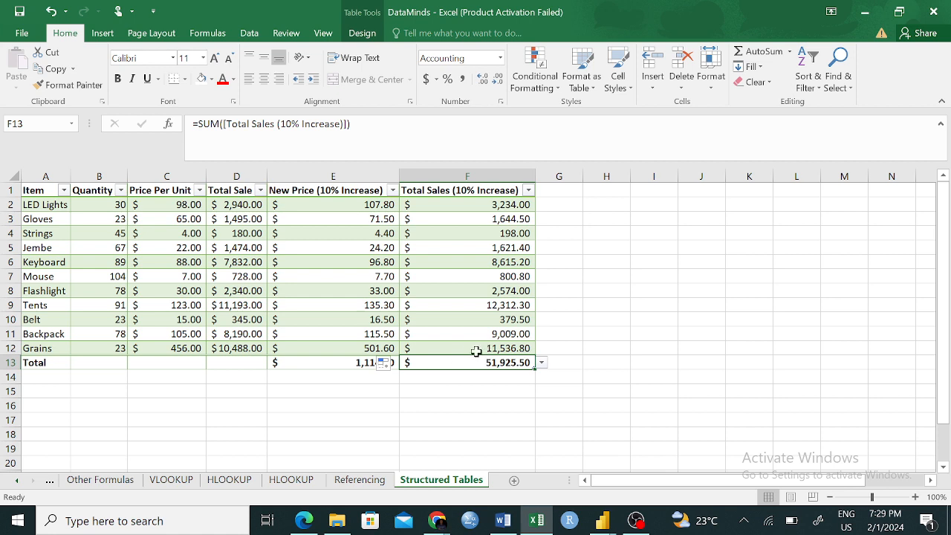
{"action": "key", "text": "F2"}
{"action": "double_click", "coordinate": [217, 125]}
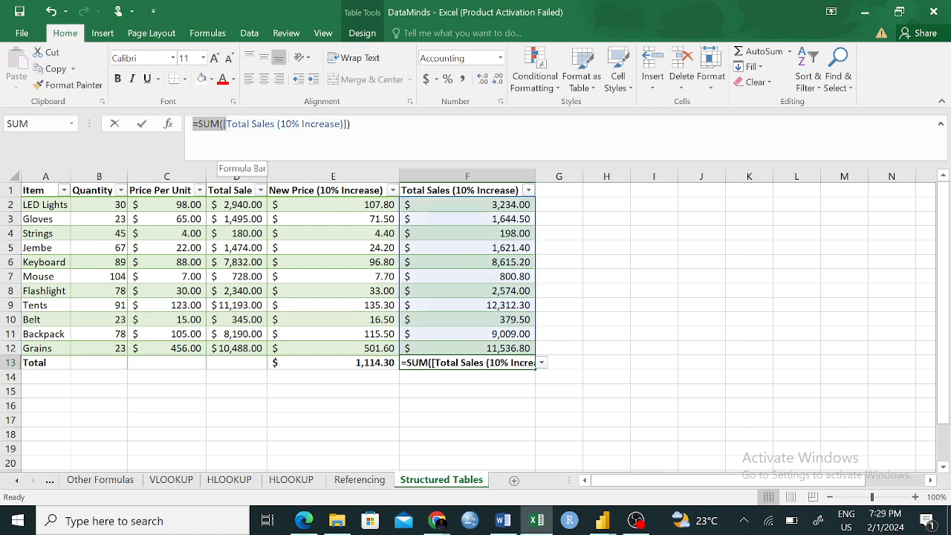
{"action": "left_click_drag", "start_coordinate": [227, 124], "coordinate": [340, 124]}
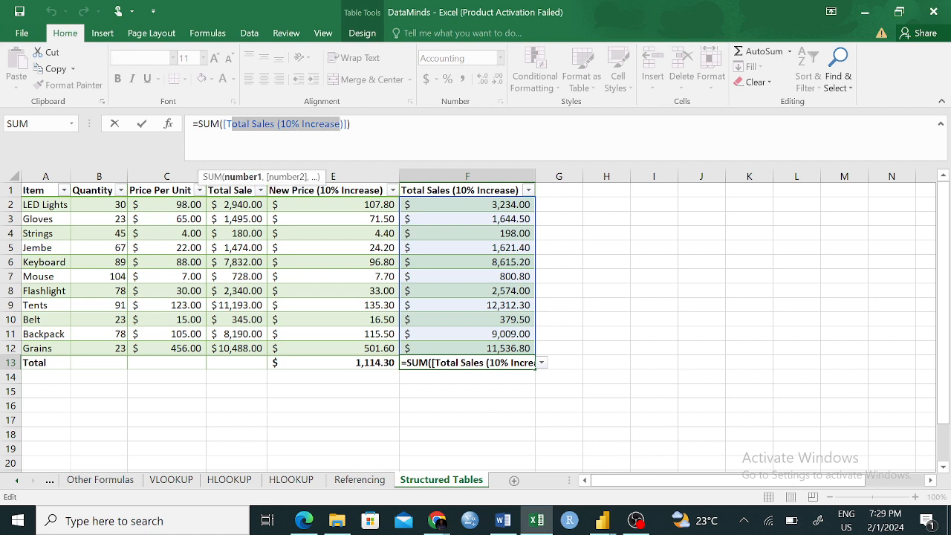
{"action": "left_click", "coordinate": [652, 289]}
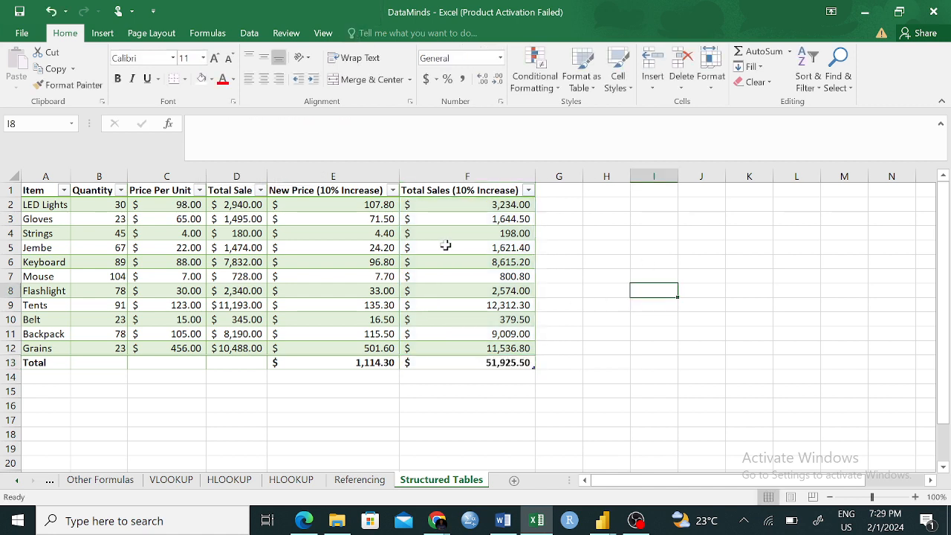
{"action": "left_click_drag", "start_coordinate": [440, 206], "coordinate": [450, 294]}
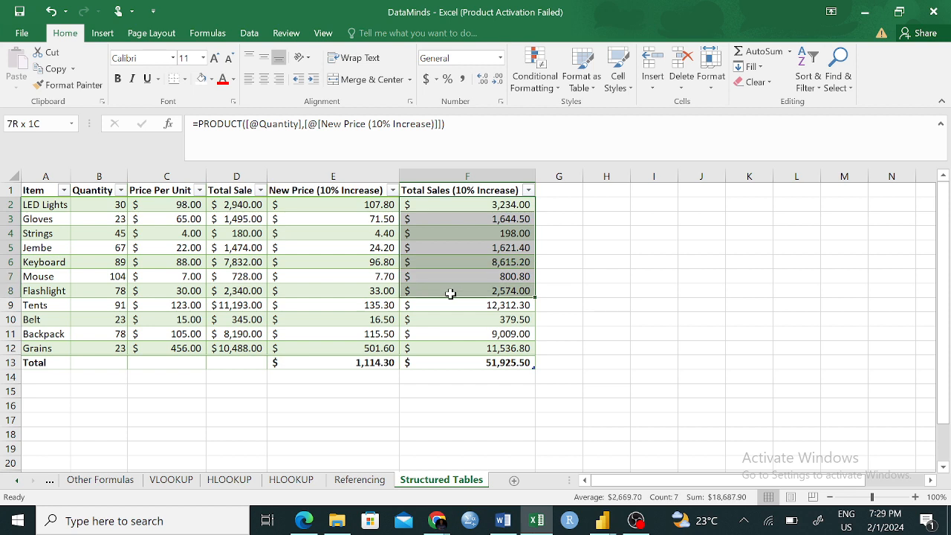
{"action": "left_click", "coordinate": [620, 288]}
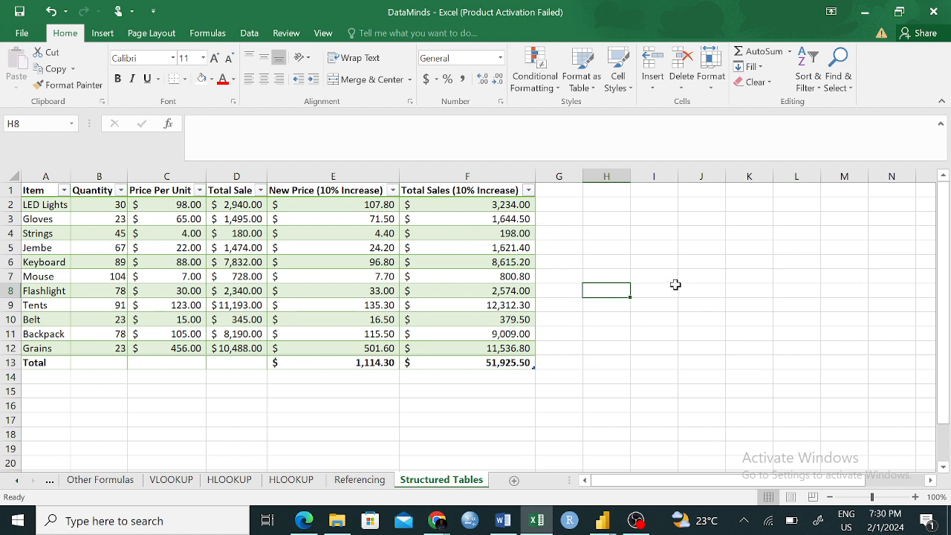
- Enter the formula =SUM(B3,D8) in cell I7, using plain cell references to the Gloves quantity and Flashlight total sale
{"action": "left_click", "coordinate": [674, 289]}
{"action": "left_click", "coordinate": [660, 277]}
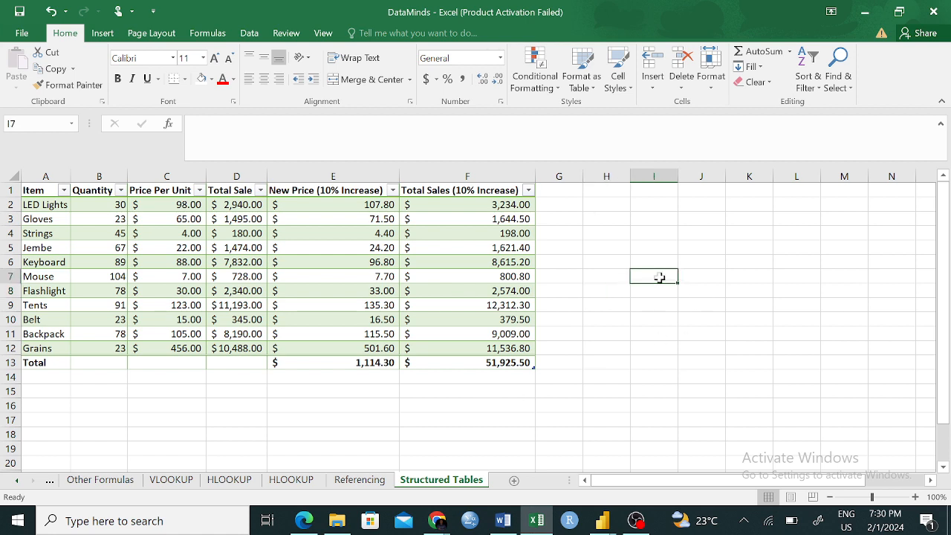
{"action": "type", "text": "=SUM"}
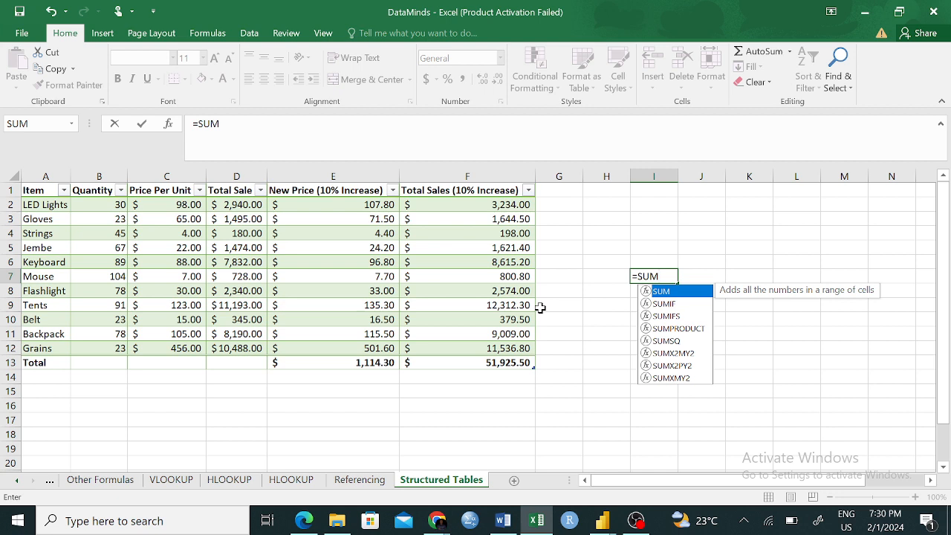
{"action": "type", "text": "("}
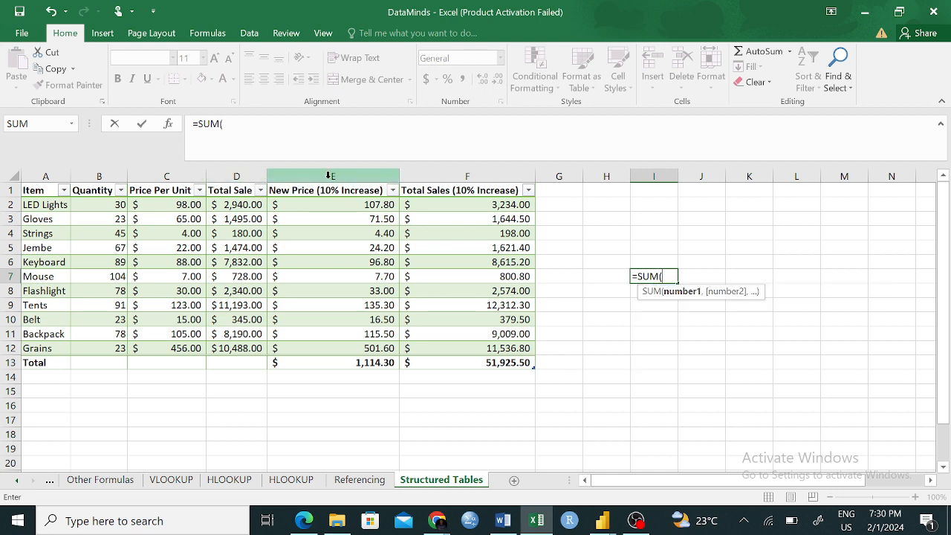
{"action": "left_click", "coordinate": [115, 218]}
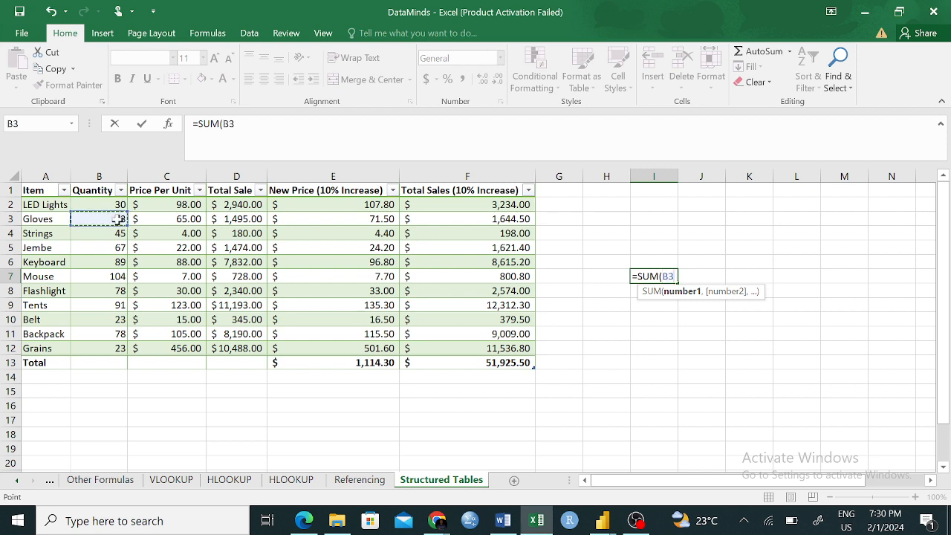
{"action": "type", "text": ","}
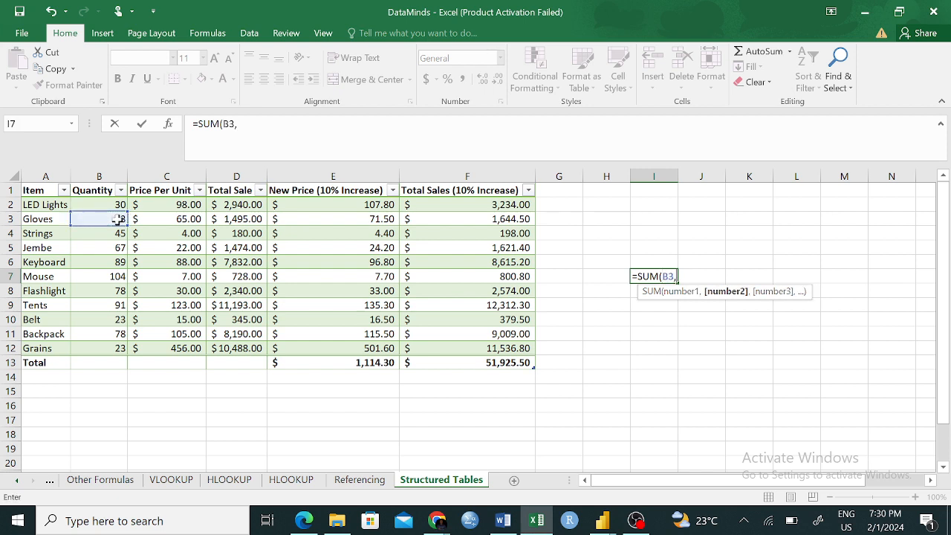
{"action": "left_click", "coordinate": [242, 291]}
{"action": "type", "text": ")"}
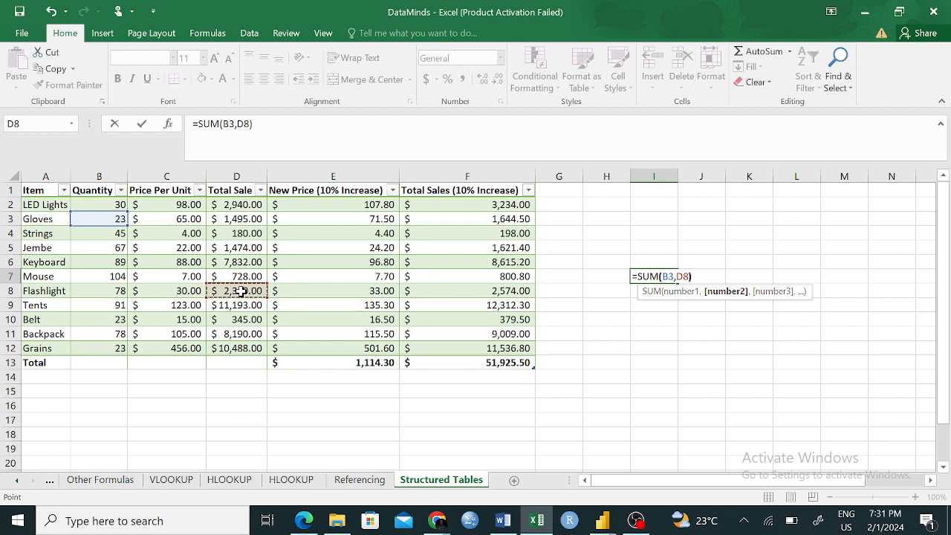
{"action": "key", "text": "Return"}
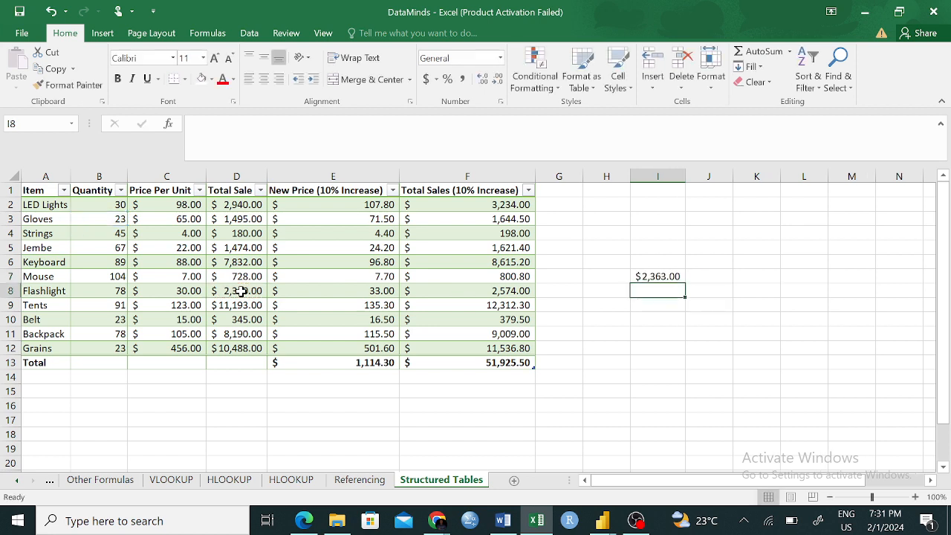
- Replace the arguments of the I7 SUM formula with cells D2 and E2, giving =SUM(D2,E2)
{"action": "left_click", "coordinate": [654, 277]}
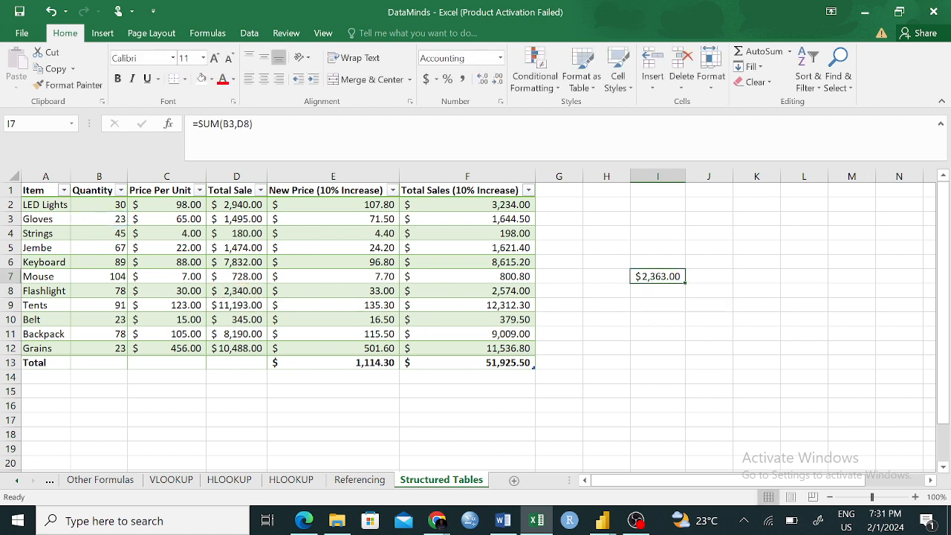
{"action": "left_click", "coordinate": [226, 123]}
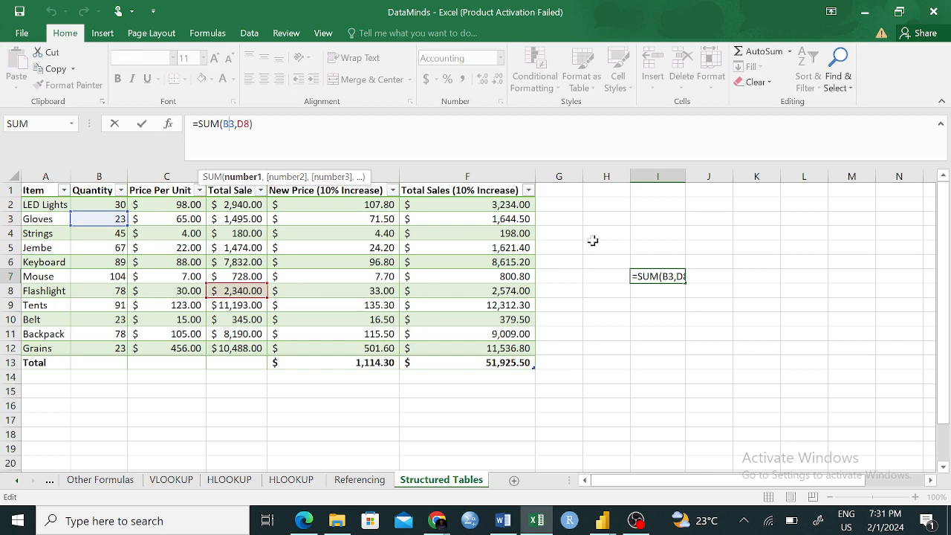
{"action": "key", "text": "BackSpace"}
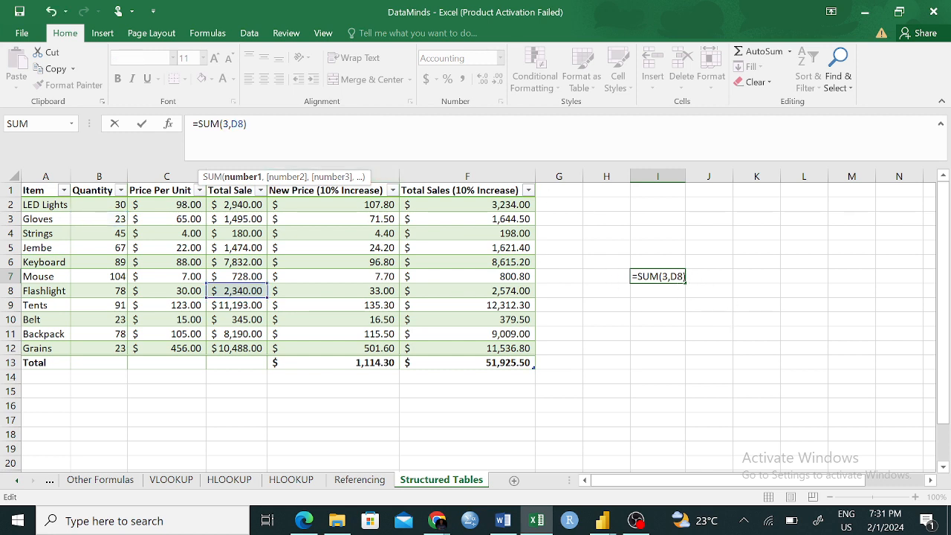
{"action": "left_click_drag", "start_coordinate": [244, 124], "coordinate": [223, 124]}
{"action": "key", "text": "BackSpace"}
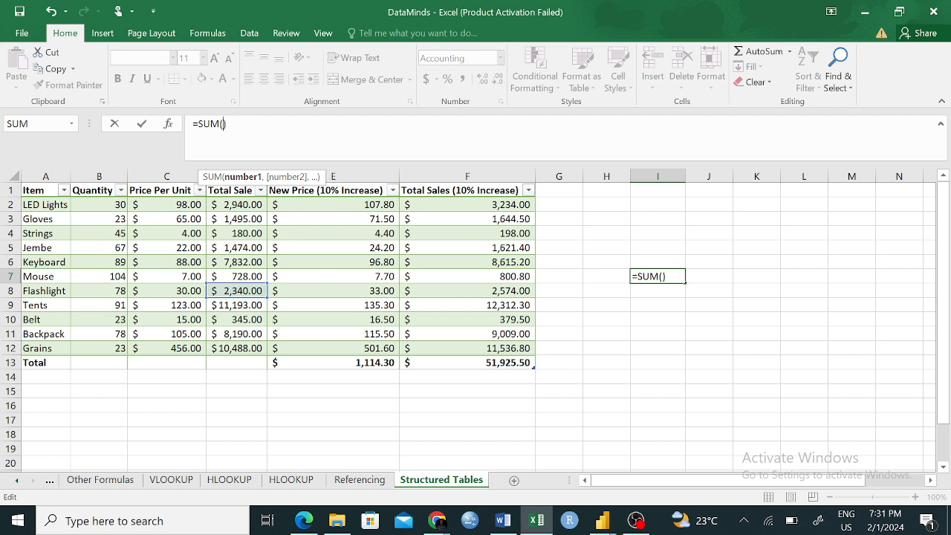
{"action": "left_click", "coordinate": [227, 204]}
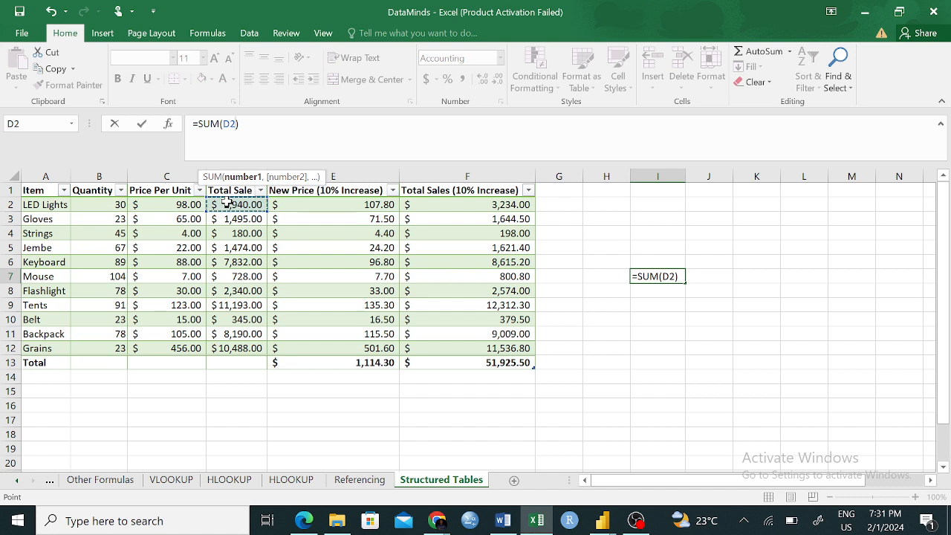
{"action": "type", "text": ","}
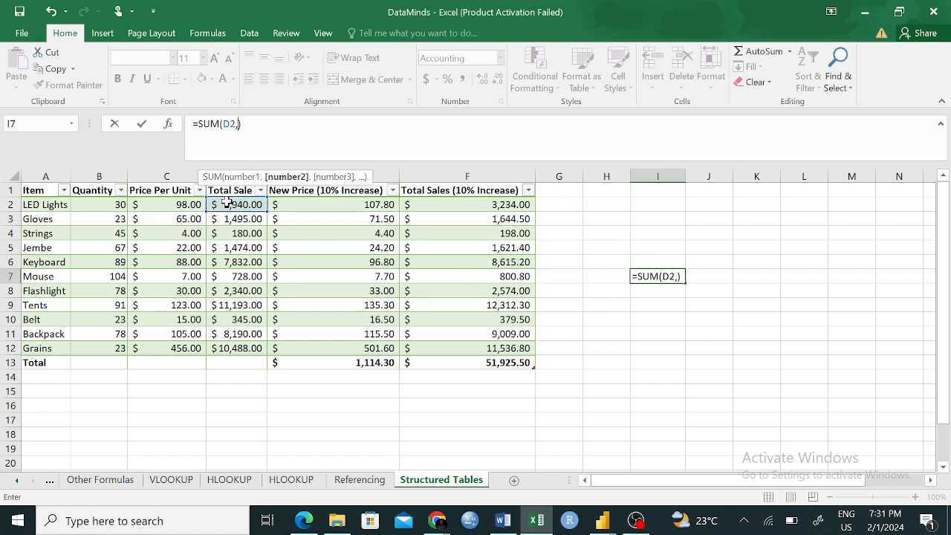
{"action": "left_click", "coordinate": [362, 208]}
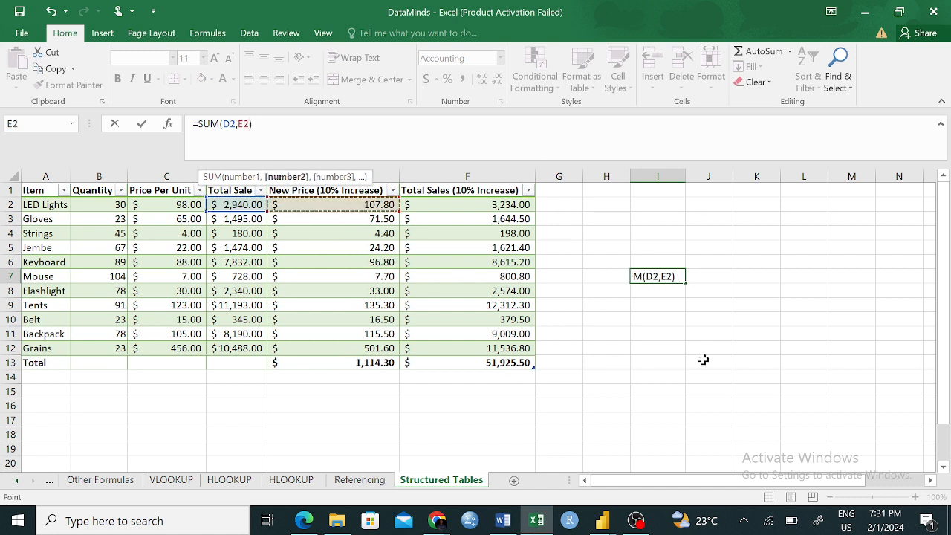
{"action": "key", "text": "Return"}
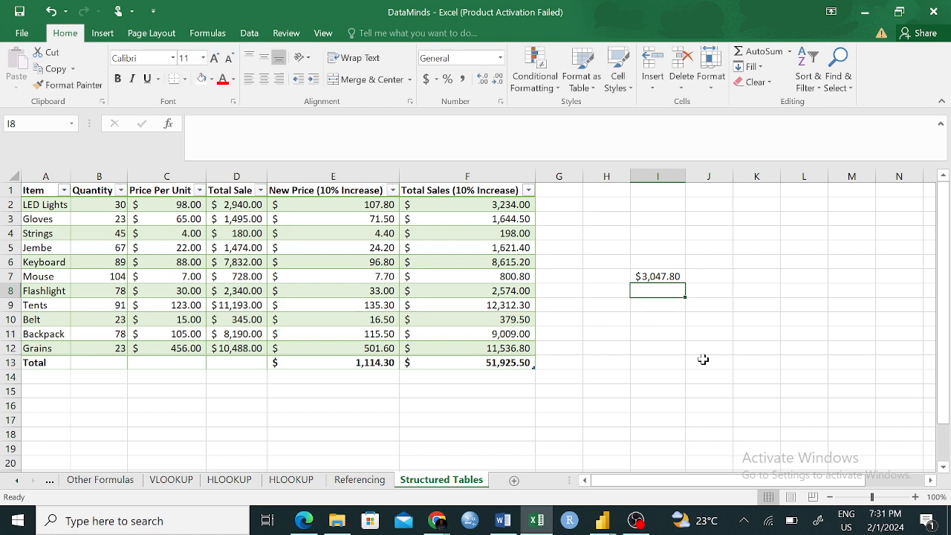
- Compare the cell references in I7 with the structured reference in F13, and check the Referencing sheet before returning to Structured Tables
{"action": "left_click", "coordinate": [663, 274]}
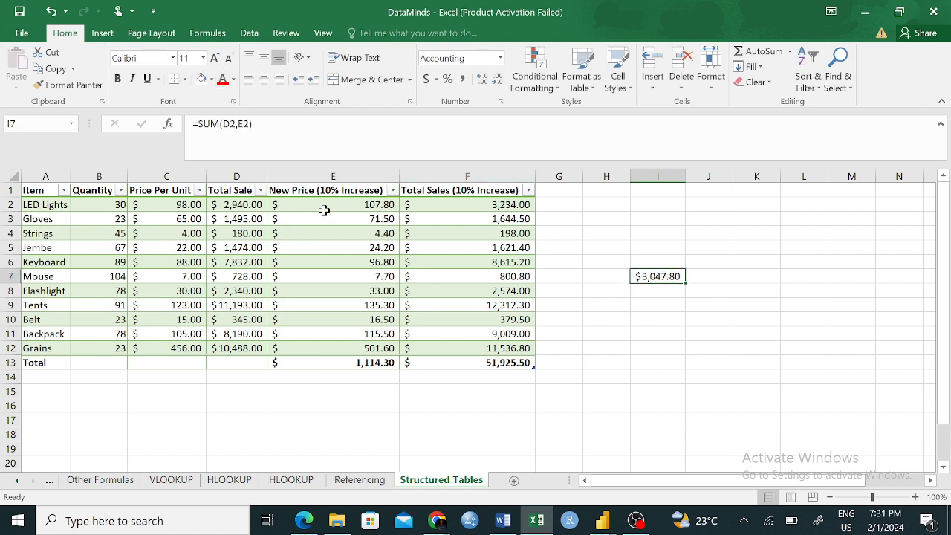
{"action": "left_click", "coordinate": [493, 362]}
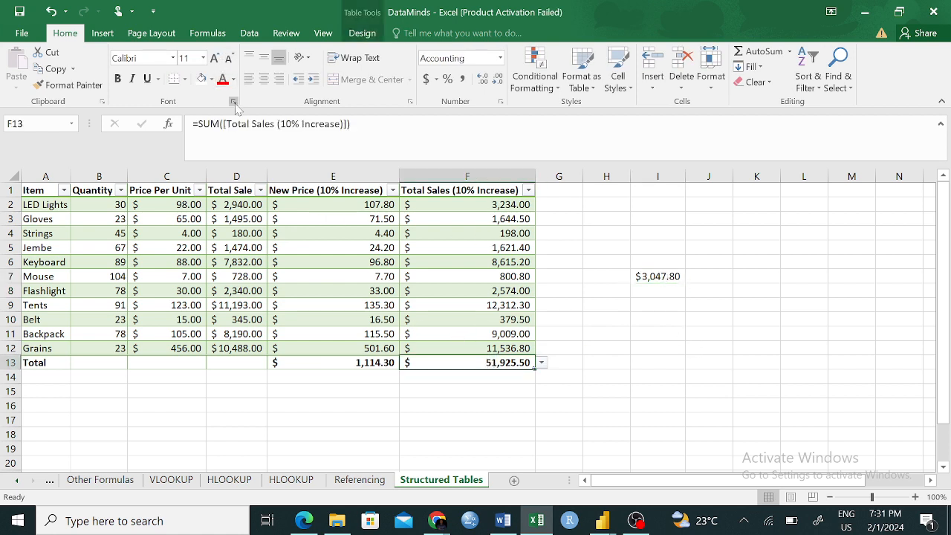
{"action": "left_click_drag", "start_coordinate": [226, 123], "coordinate": [344, 123]}
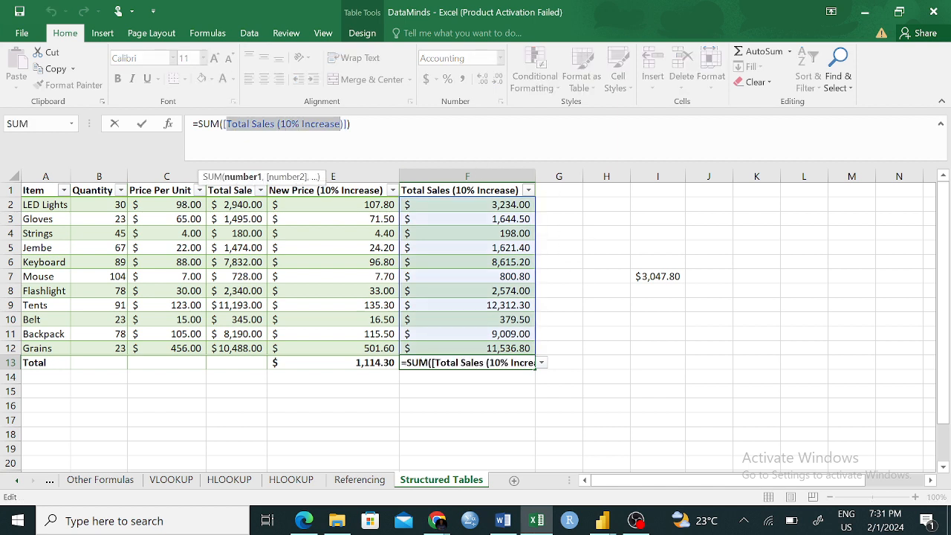
{"action": "left_click", "coordinate": [352, 124]}
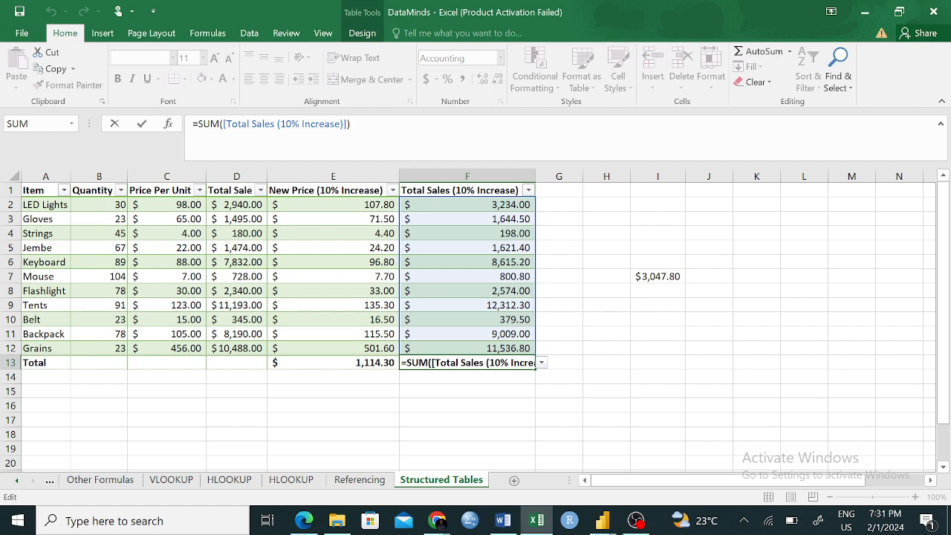
{"action": "left_click", "coordinate": [612, 276]}
{"action": "left_click", "coordinate": [643, 278]}
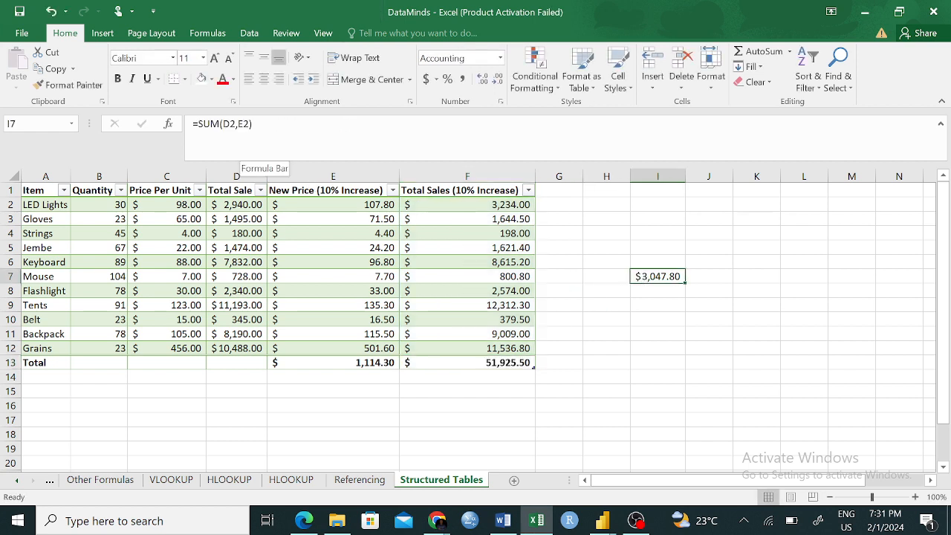
{"action": "left_click", "coordinate": [346, 483]}
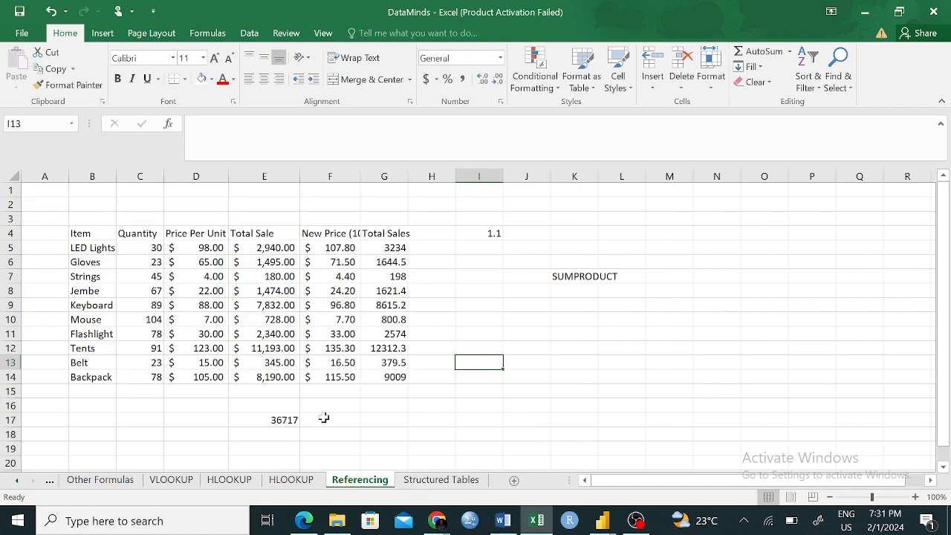
{"action": "left_click", "coordinate": [431, 482]}
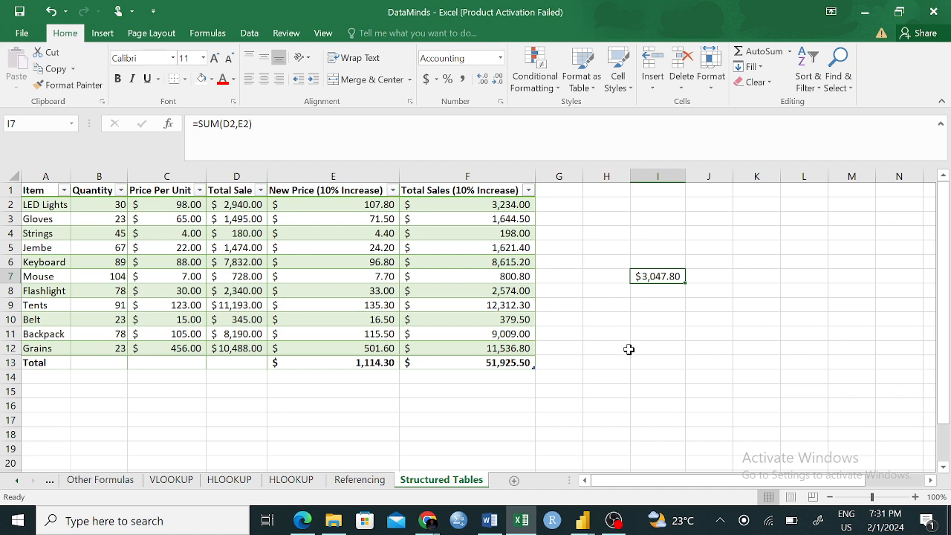
{"action": "left_click", "coordinate": [637, 373]}
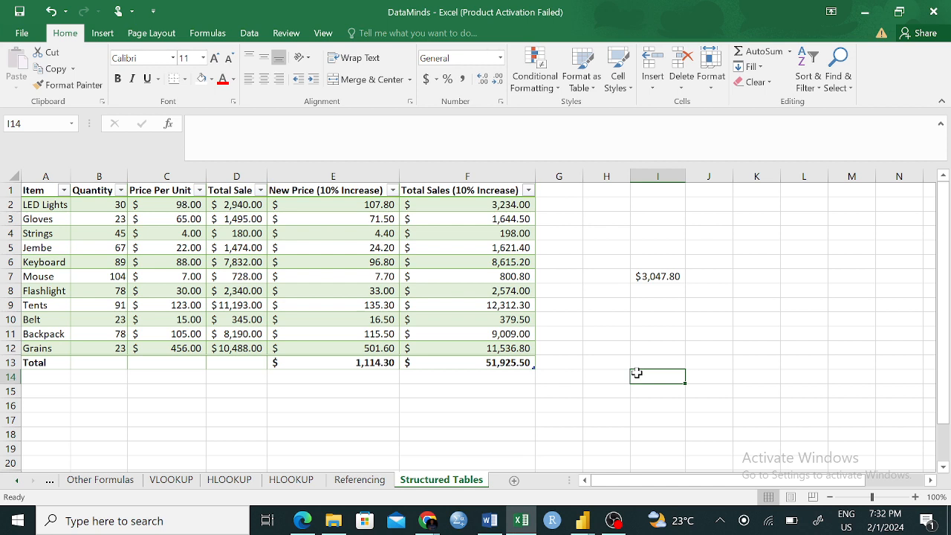
{"action": "left_click", "coordinate": [641, 359]}
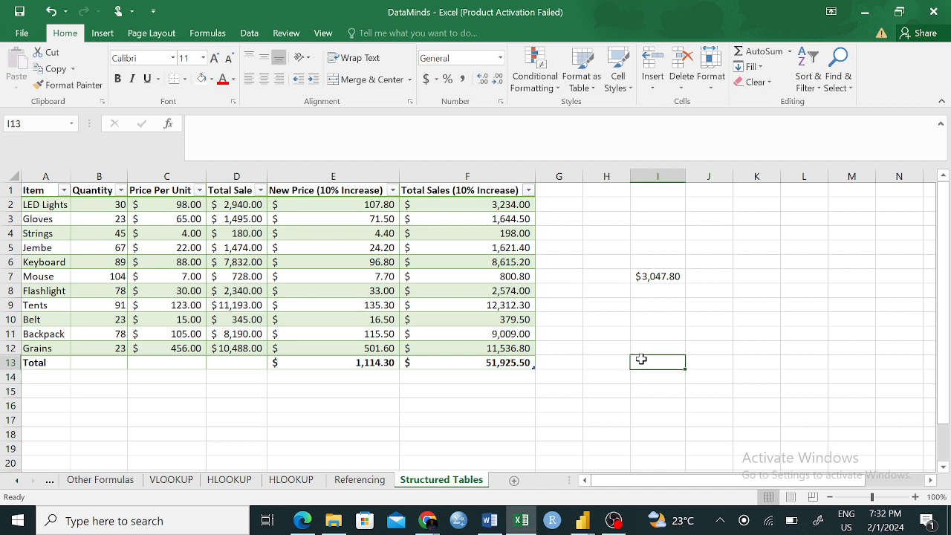
- Start a formula in cell I13 that references the entire Sales table, =Sales[#All]
{"action": "type", "text": "=SALE"}
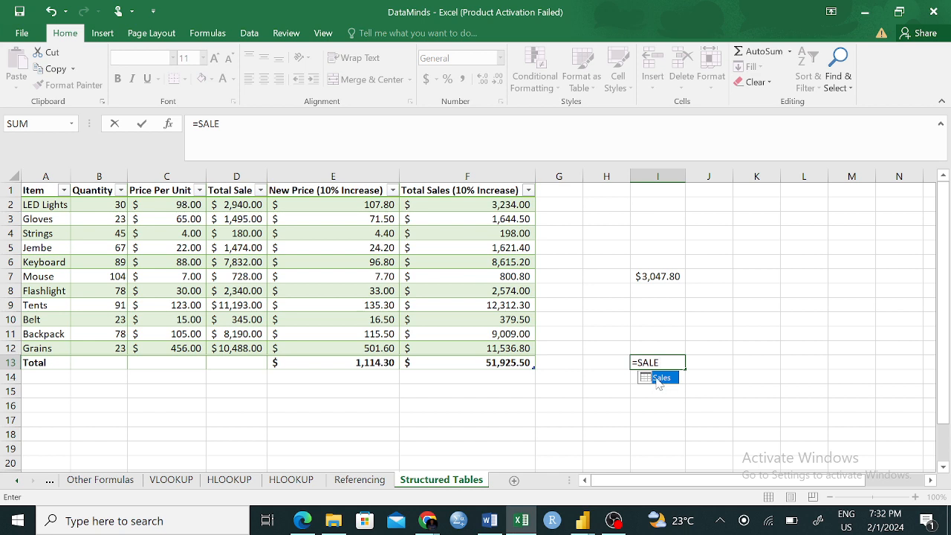
{"action": "double_click", "coordinate": [657, 379]}
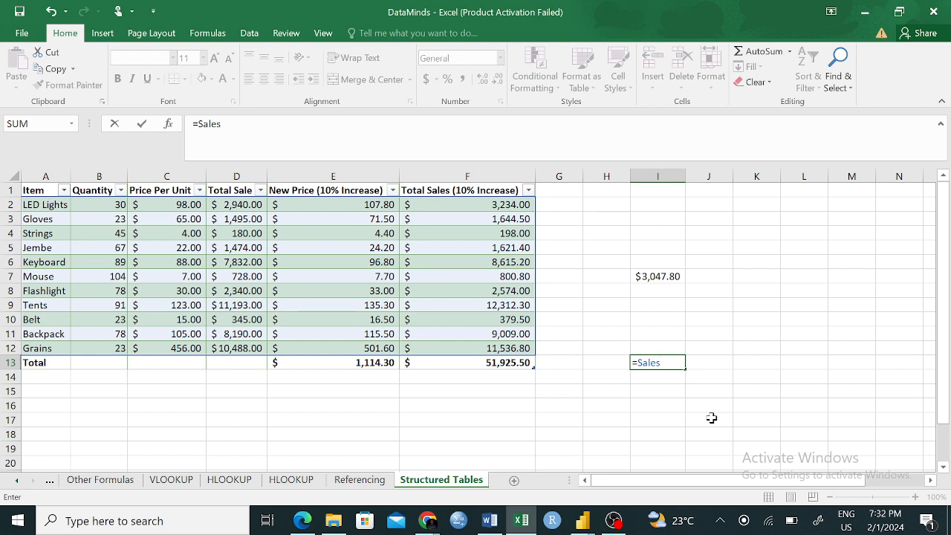
{"action": "type", "text": "["}
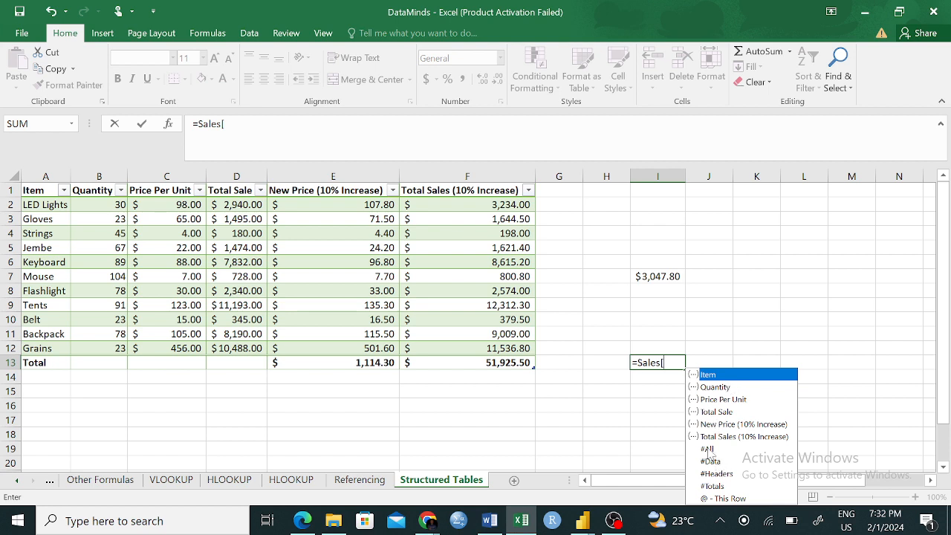
{"action": "left_click", "coordinate": [710, 450]}
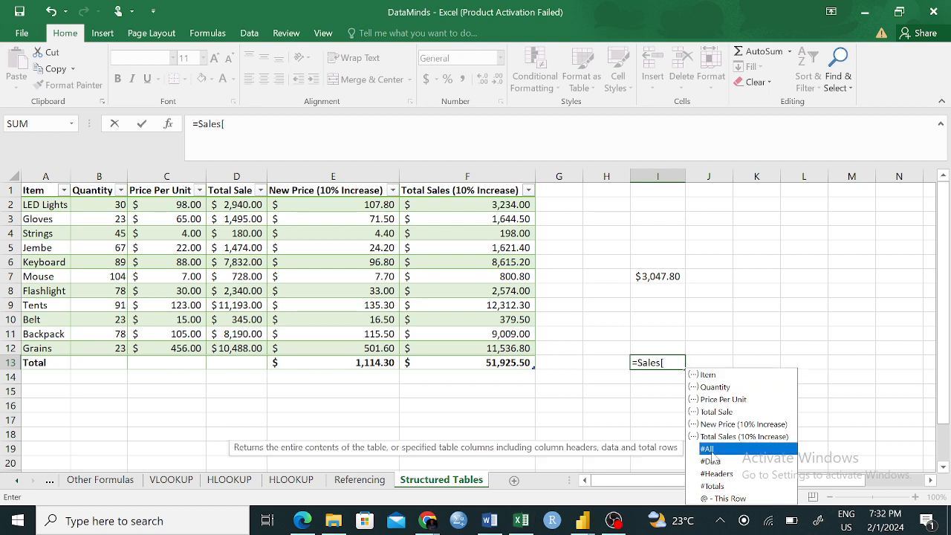
{"action": "type", "text": "]"}
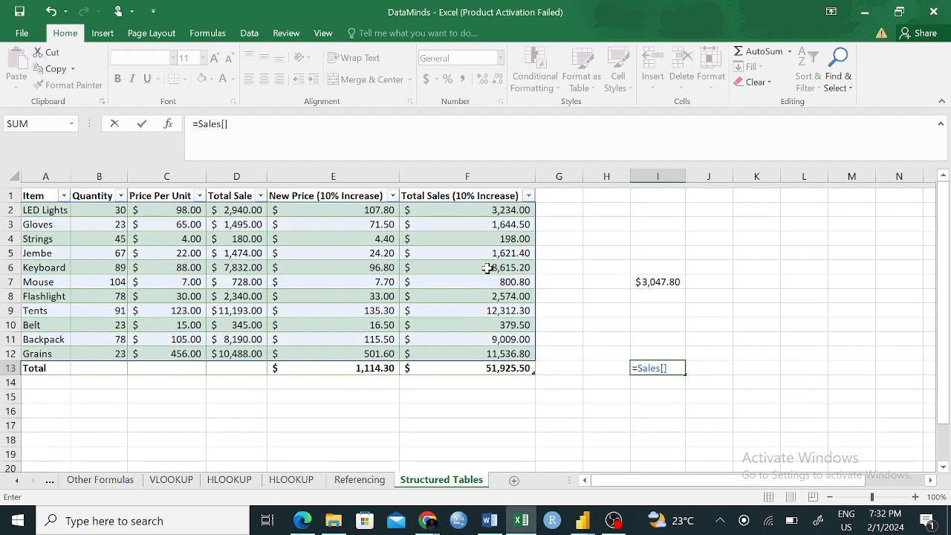
{"action": "scroll", "coordinate": [486, 267], "scroll_direction": "down", "scroll_amount": 1}
{"action": "left_click", "coordinate": [664, 363]}
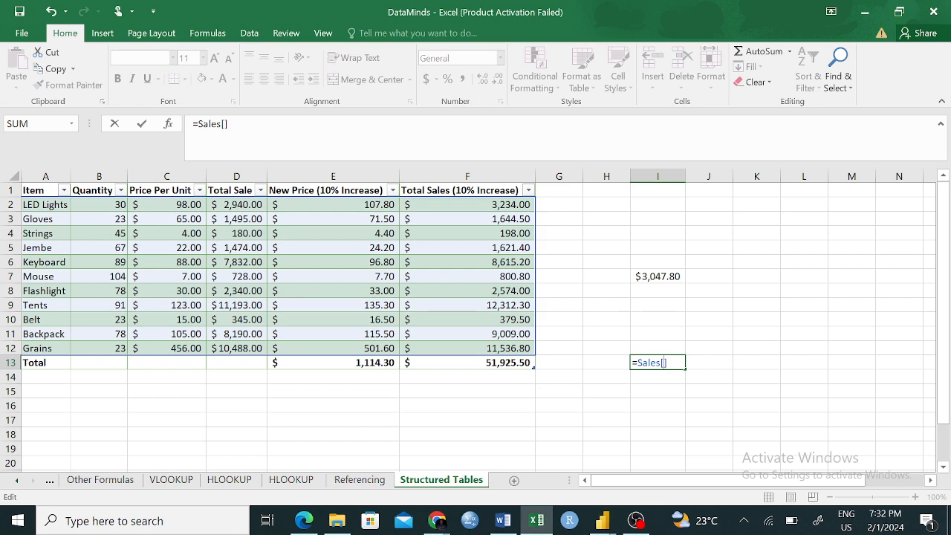
{"action": "type", "text": "#"}
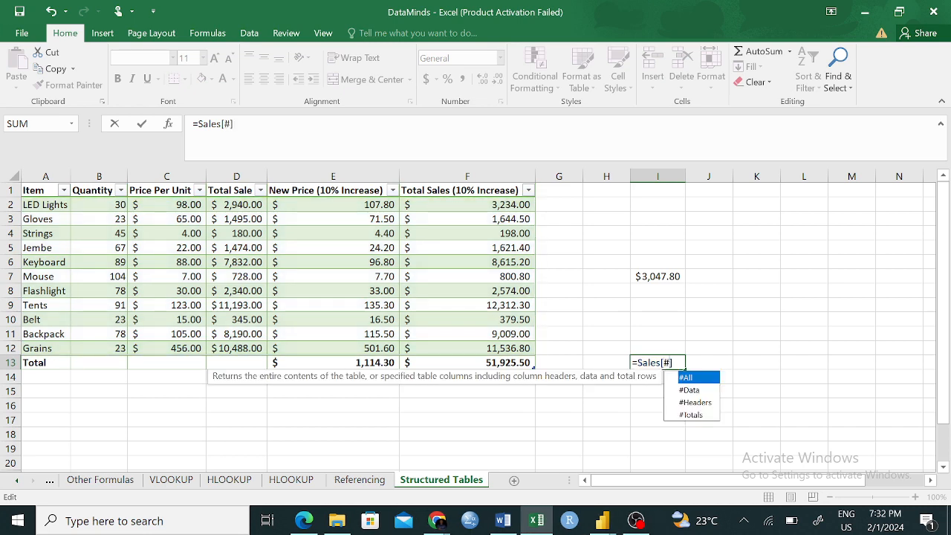
{"action": "key", "text": "Tab"}
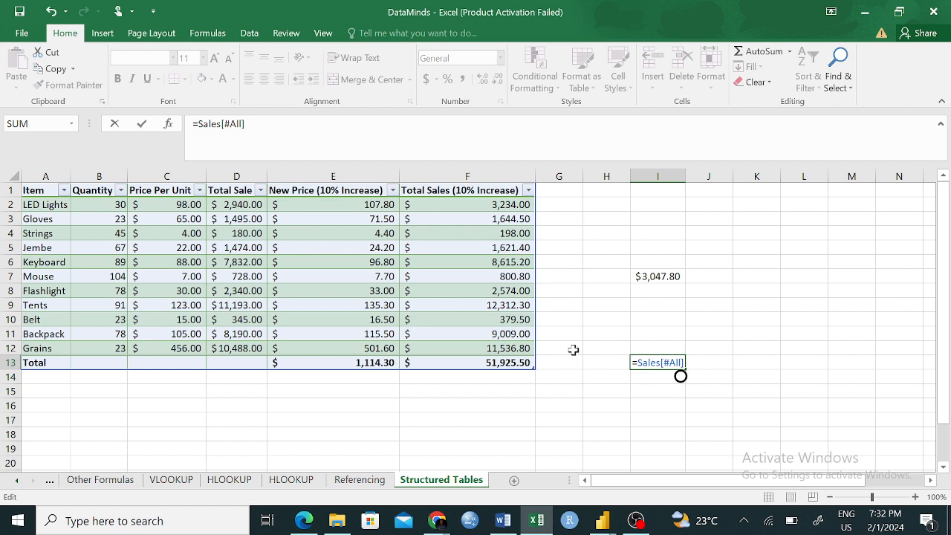
- Change the item specifier in the I13 formula to the table's header row, giving =Sales[#Headers]
{"action": "key", "text": "BackSpace"}
{"action": "key", "text": "BackSpace"}
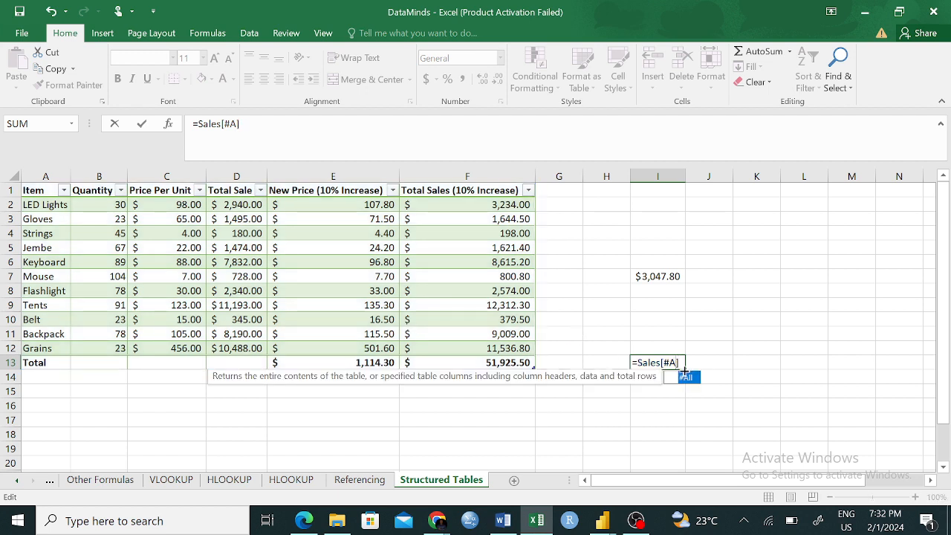
{"action": "key", "text": "BackSpace"}
{"action": "left_click", "coordinate": [695, 402]}
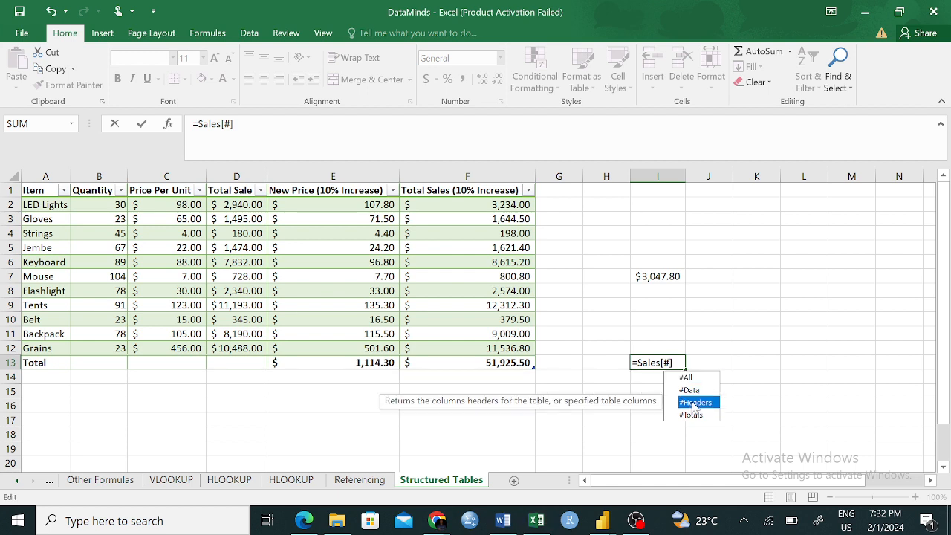
{"action": "double_click", "coordinate": [695, 401]}
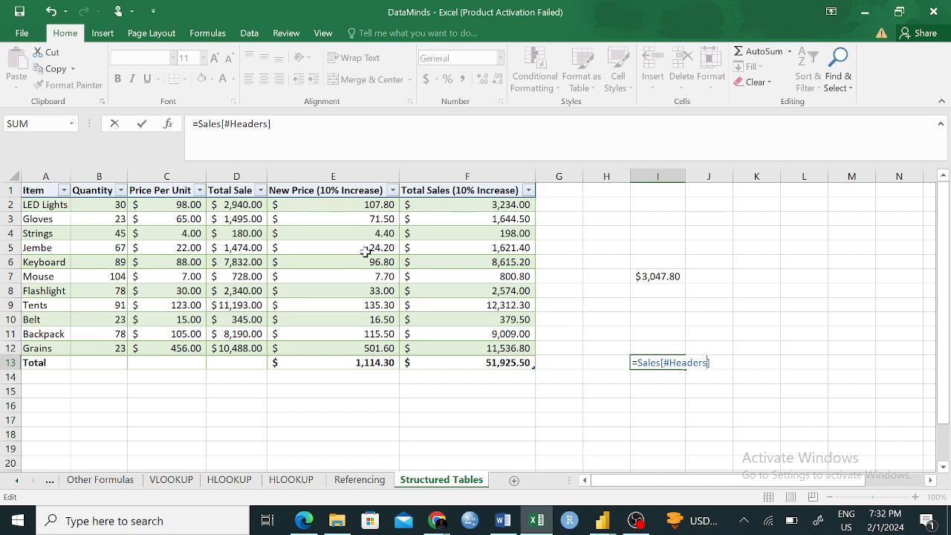
- Change the item specifier in the I13 formula to the table's total row, giving =Sales[#Totals]
{"action": "key", "text": "BackSpace"}
{"action": "key", "text": "BackSpace"}
{"action": "key", "text": "BackSpace"}
{"action": "key", "text": "BackSpace"}
{"action": "key", "text": "BackSpace"}
{"action": "key", "text": "BackSpace"}
{"action": "key", "text": "BackSpace"}
{"action": "key", "text": "BackSpace"}
{"action": "key", "text": "BackSpace"}
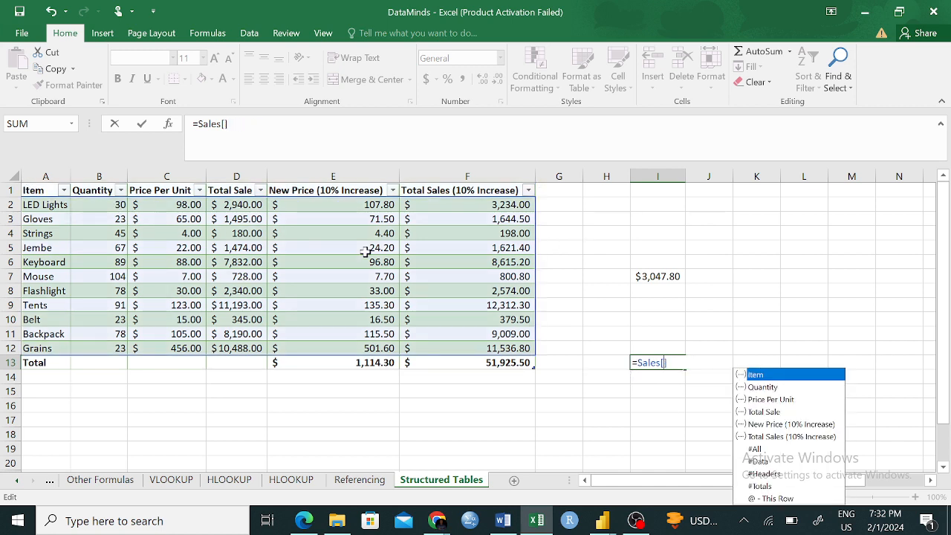
{"action": "left_click", "coordinate": [756, 488]}
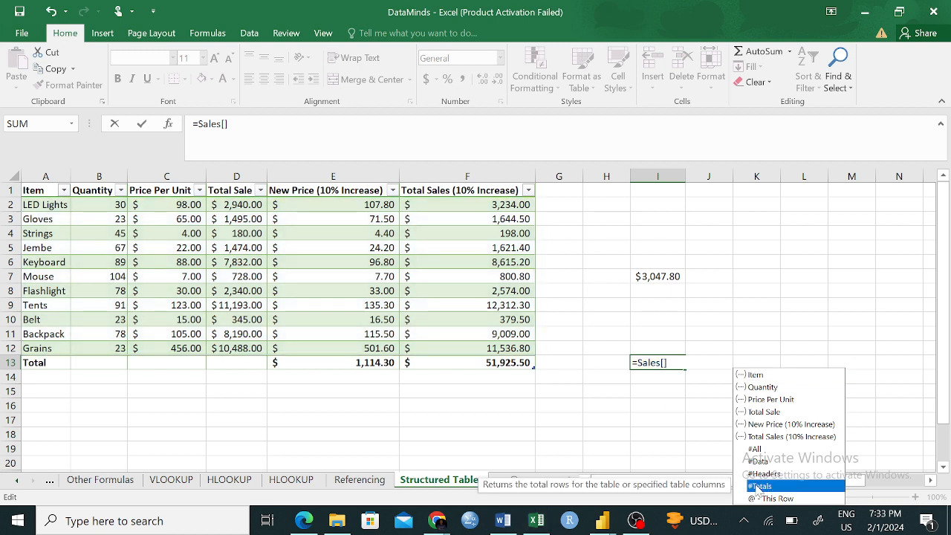
{"action": "double_click", "coordinate": [757, 487]}
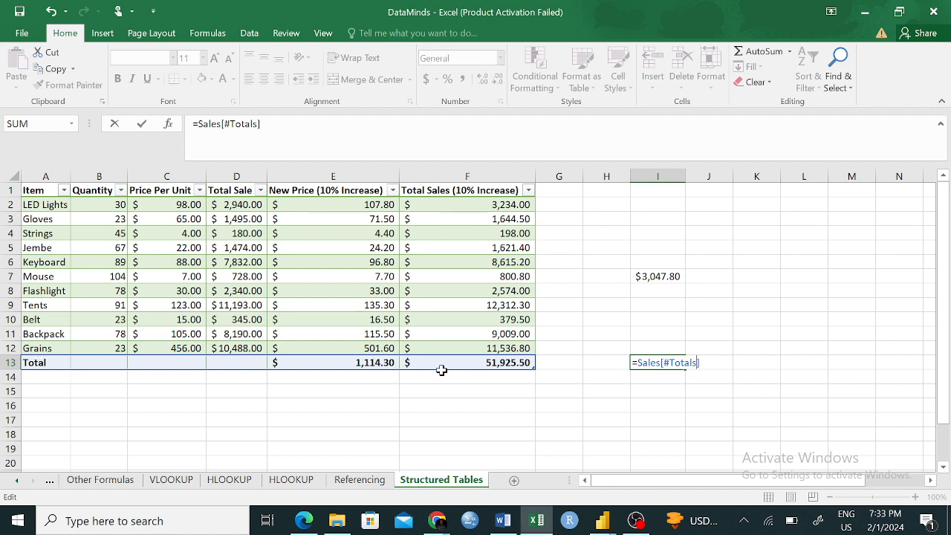
- Change the item specifier in the I13 formula to the table's data rows, giving =Sales[#Data]
{"action": "key", "text": "BackSpace"}
{"action": "key", "text": "BackSpace"}
{"action": "key", "text": "BackSpace"}
{"action": "key", "text": "BackSpace"}
{"action": "key", "text": "BackSpace"}
{"action": "key", "text": "BackSpace"}
{"action": "key", "text": "BackSpace"}
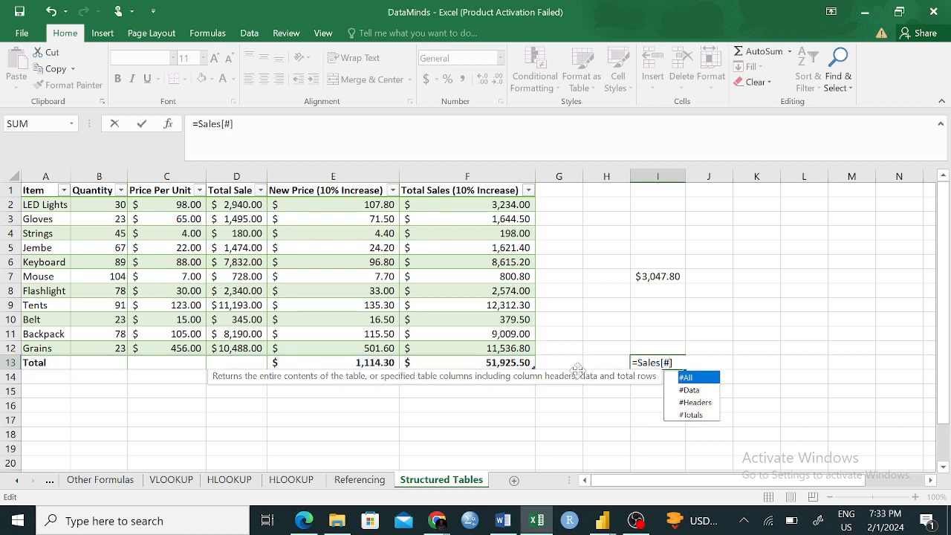
{"action": "key", "text": "Escape"}
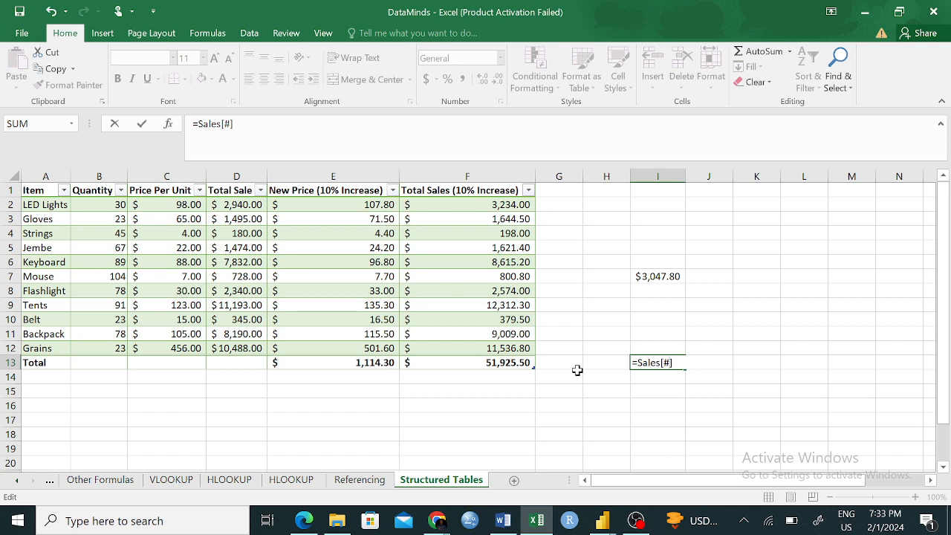
{"action": "type", "text": "DA"}
{"action": "key", "text": "Tab"}
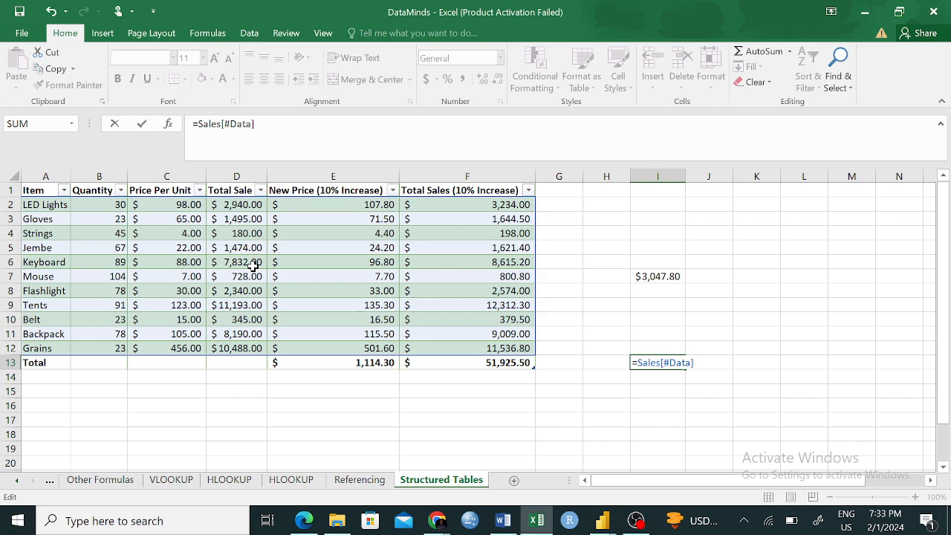
- Replace the specifier in the I13 formula with a single column, giving =Sales[New Price (10% Increase)]
{"action": "key", "text": "BackSpace"}
{"action": "key", "text": "BackSpace"}
{"action": "key", "text": "BackSpace"}
{"action": "key", "text": "BackSpace"}
{"action": "key", "text": "BackSpace"}
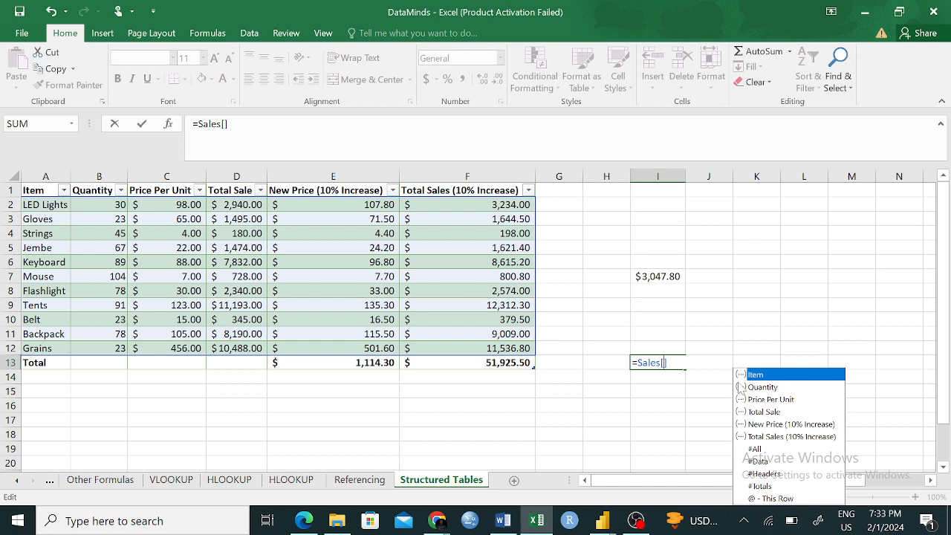
{"action": "left_click", "coordinate": [768, 424]}
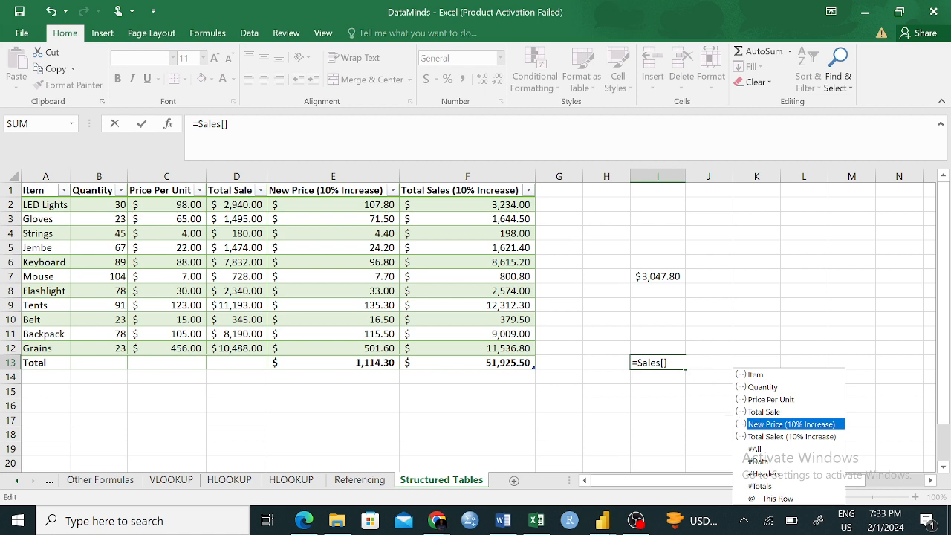
{"action": "key", "text": "Tab"}
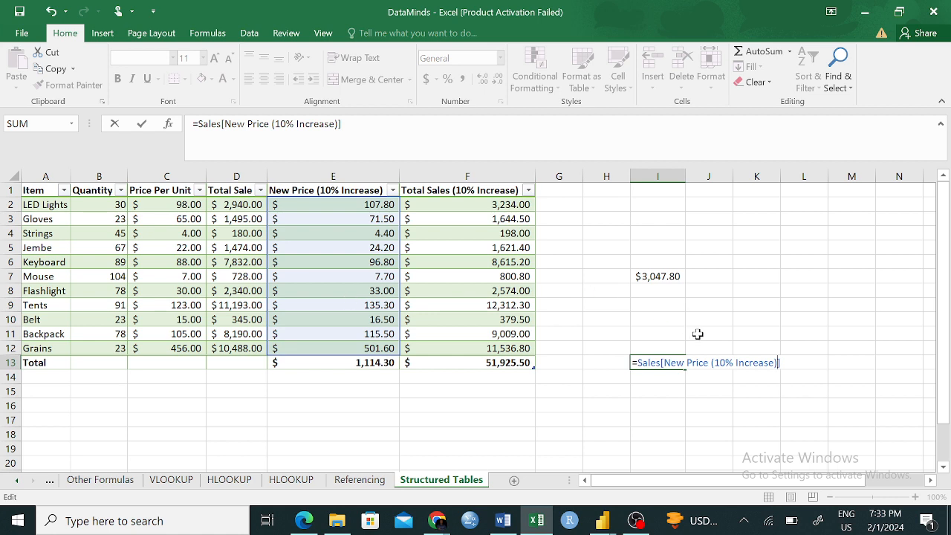
- Erase the whole unfinished Sales reference from cell I13, leaving the cell empty
{"action": "key", "text": "BackSpace"}
{"action": "key", "text": "BackSpace"}
{"action": "key", "text": "BackSpace"}
{"action": "key", "text": "BackSpace"}
{"action": "key", "text": "BackSpace"}
{"action": "key", "text": "BackSpace"}
{"action": "key", "text": "BackSpace"}
{"action": "key", "text": "BackSpace"}
{"action": "key", "text": "BackSpace"}
{"action": "key", "text": "BackSpace"}
{"action": "key", "text": "BackSpace"}
{"action": "key", "text": "BackSpace"}
{"action": "key", "text": "BackSpace"}
{"action": "key", "text": "BackSpace"}
{"action": "key", "text": "BackSpace"}
{"action": "key", "text": "BackSpace"}
{"action": "key", "text": "BackSpace"}
{"action": "key", "text": "BackSpace"}
{"action": "key", "text": "BackSpace"}
{"action": "key", "text": "BackSpace"}
{"action": "key", "text": "BackSpace"}
{"action": "key", "text": "BackSpace"}
{"action": "key", "text": "BackSpace"}
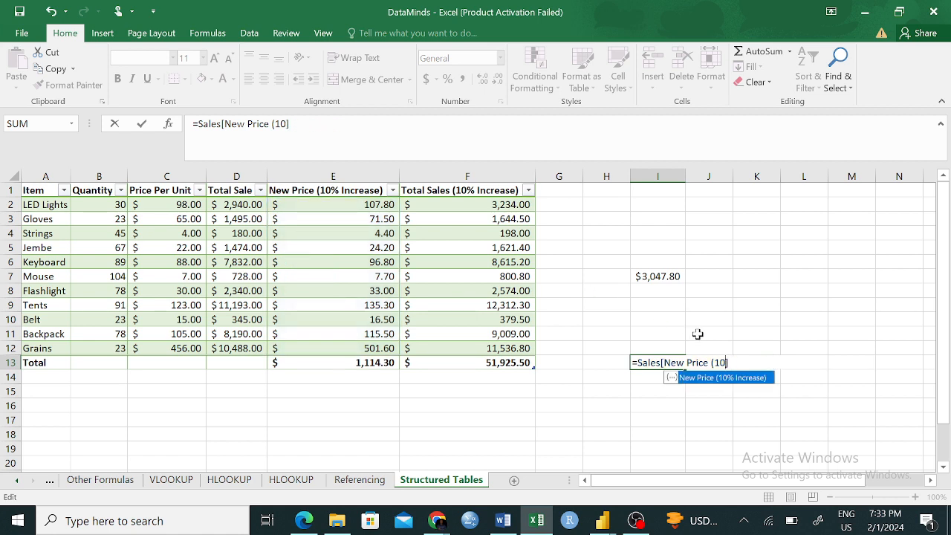
{"action": "key", "text": "BackSpace"}
{"action": "key", "text": "BackSpace"}
{"action": "key", "text": "BackSpace"}
{"action": "key", "text": "BackSpace"}
{"action": "key", "text": "BackSpace"}
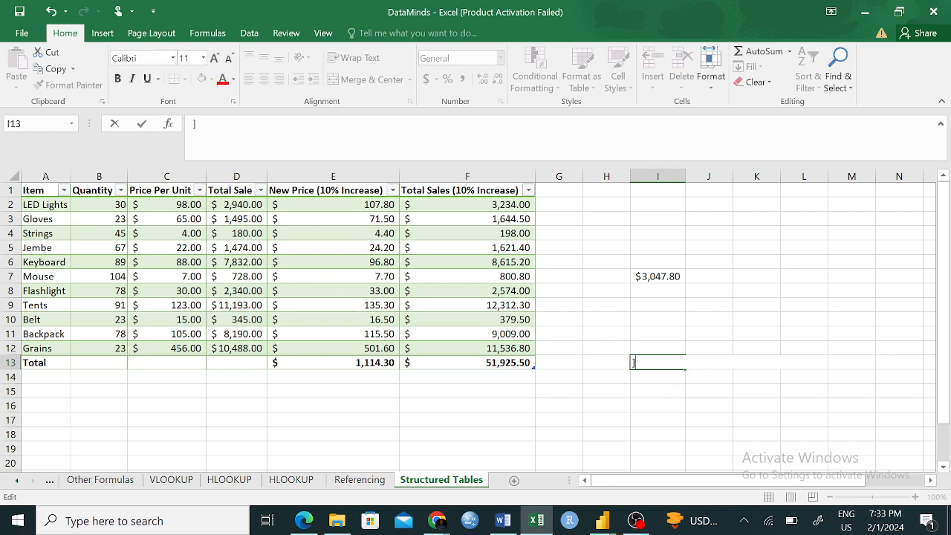
{"action": "key", "text": "Delete"}
- Clear the formula in cell I7 and begin a new SUM formula there with the Sales table as its argument, =SUM(Sales
{"action": "left_click", "coordinate": [666, 277]}
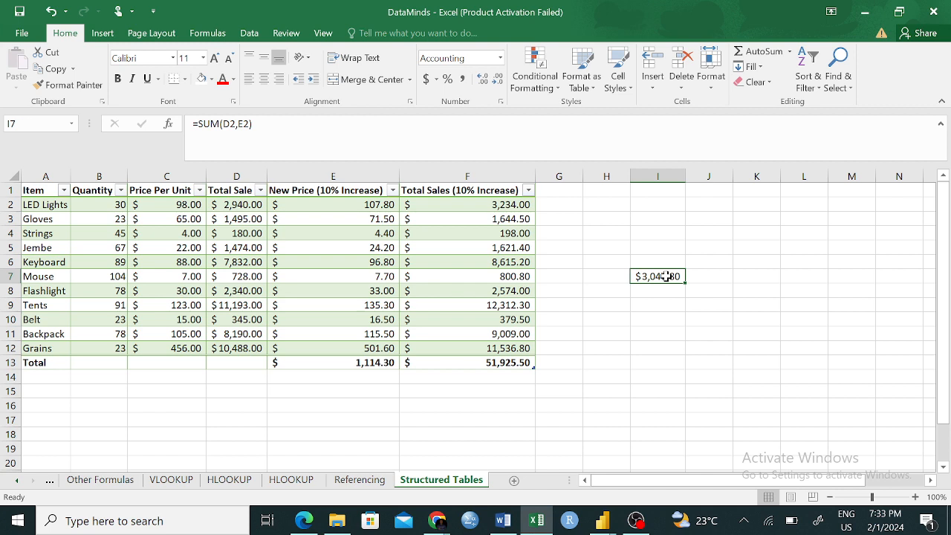
{"action": "key", "text": "BackSpace"}
{"action": "type", "text": "=SUM("}
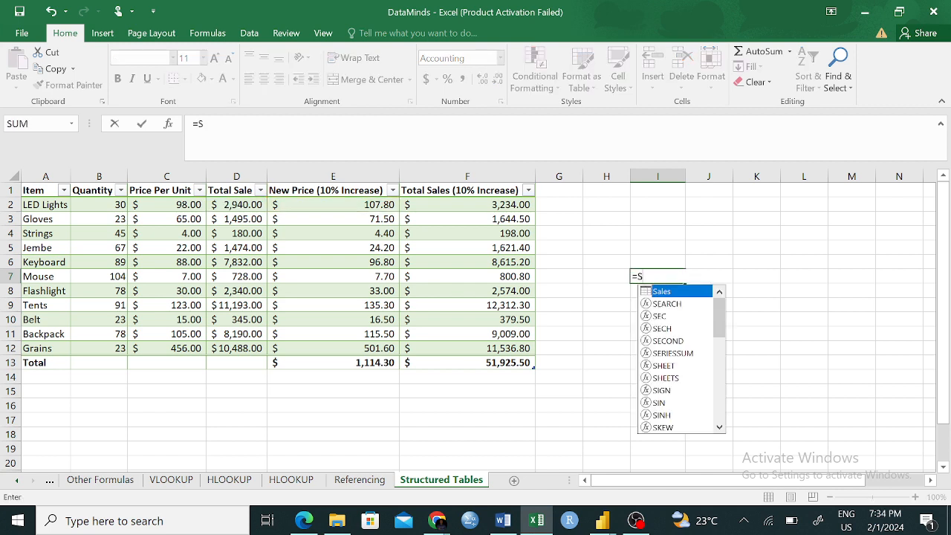
{"action": "key", "text": "BackSpace"}
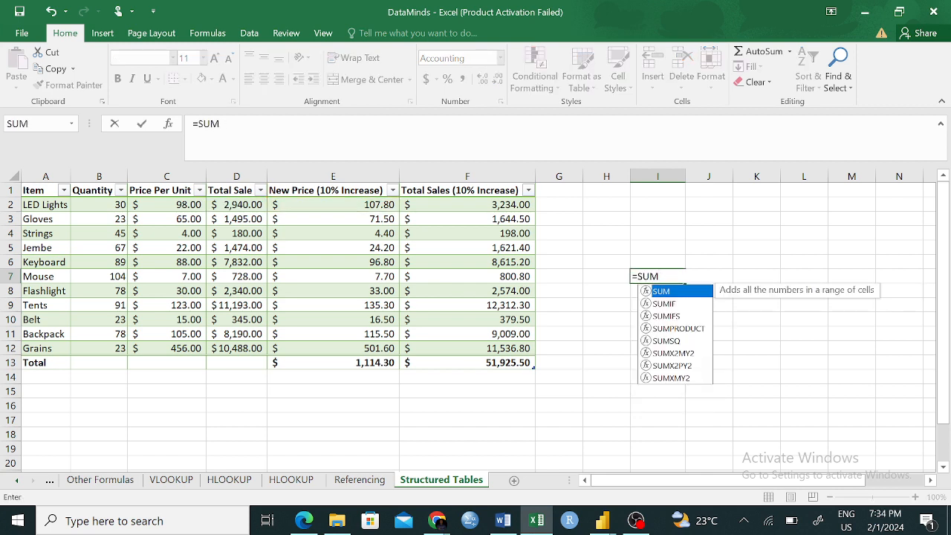
{"action": "key", "text": "Tab"}
{"action": "type", "text": "A"}
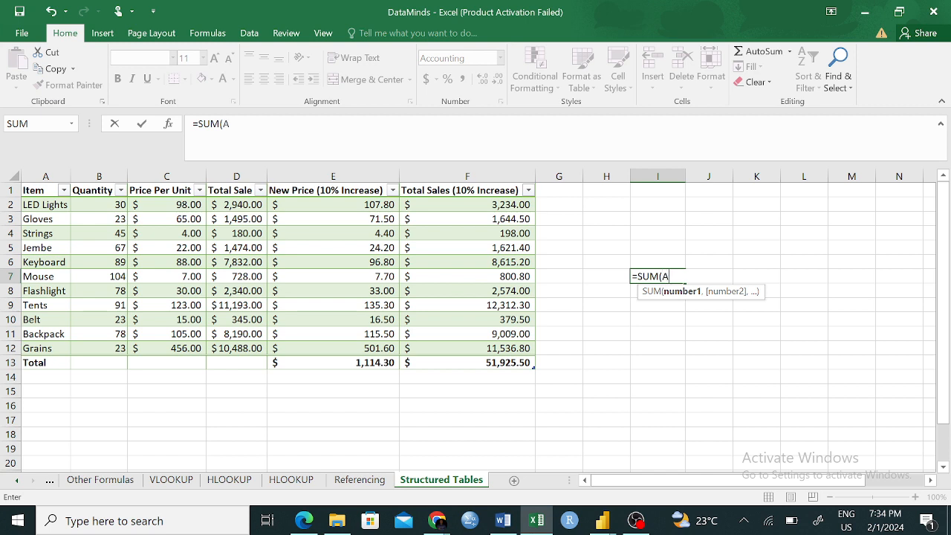
{"action": "key", "text": "BackSpace"}
{"action": "type", "text": "s"}
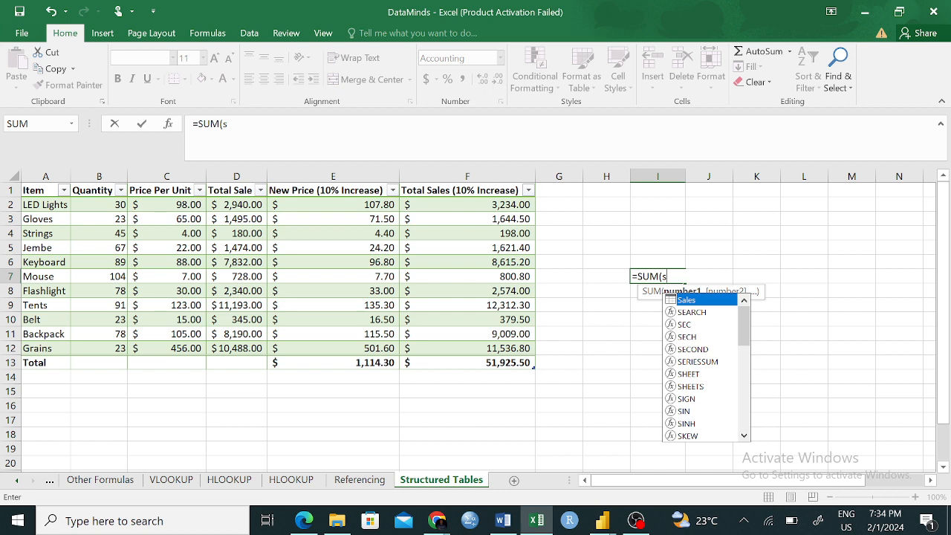
{"action": "double_click", "coordinate": [691, 300]}
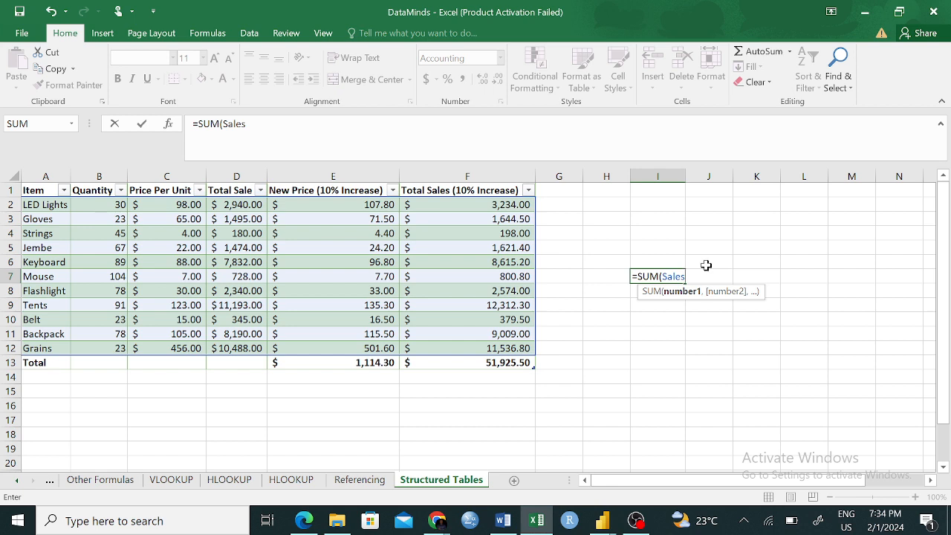
- Complete the I7 formula as =SUM(Sales[Total Sales (10% Increase)]) and compare it with the structured reference in F13
{"action": "type", "text": "["}
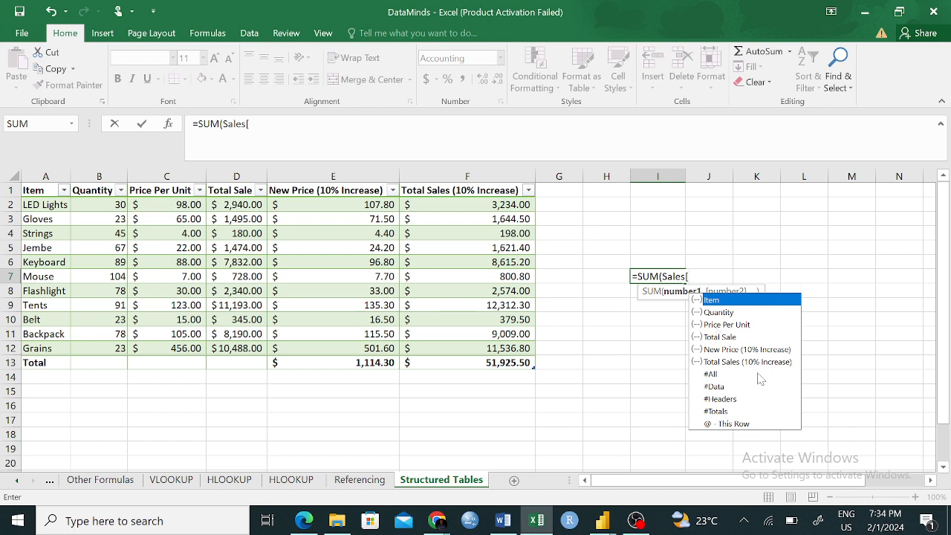
{"action": "key", "text": "Down"}
{"action": "key", "text": "Down"}
{"action": "key", "text": "Down"}
{"action": "key", "text": "Down"}
{"action": "key", "text": "Down"}
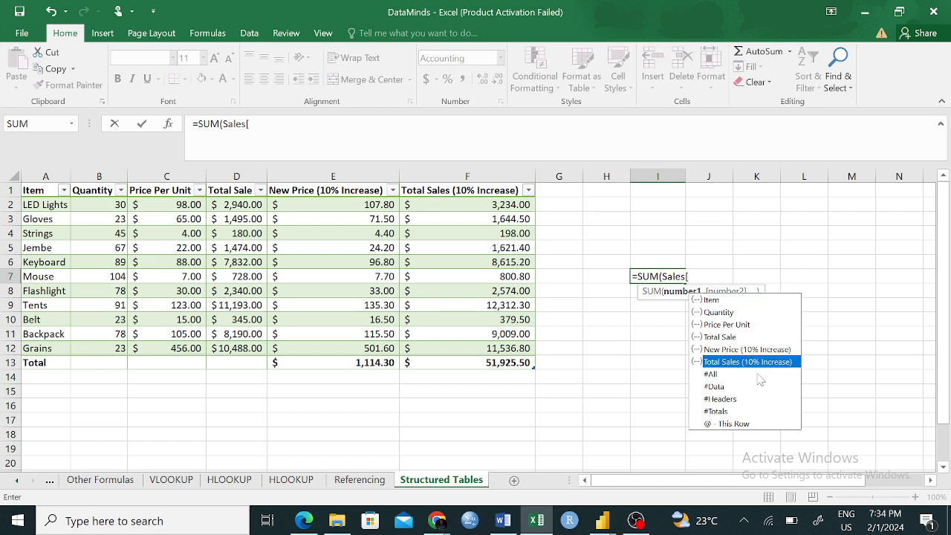
{"action": "key", "text": "Tab"}
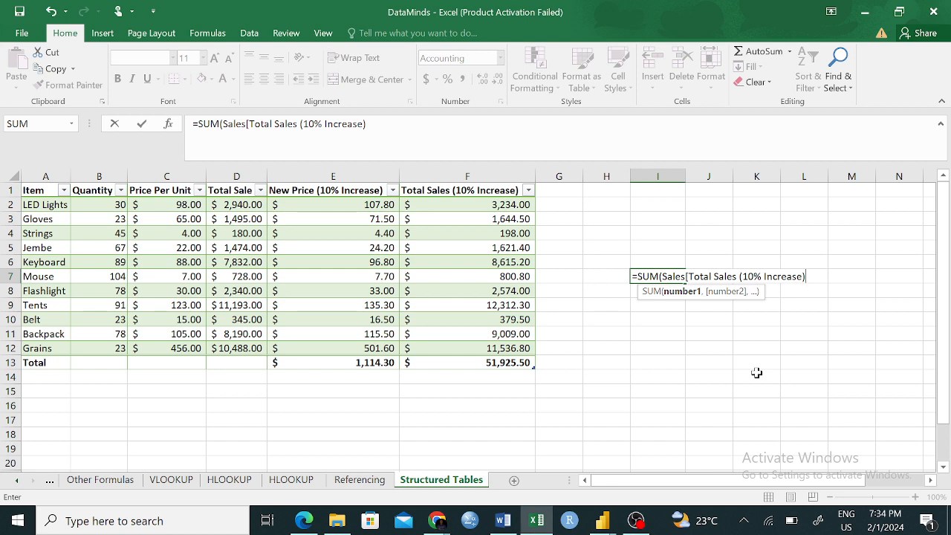
{"action": "type", "text": "]"}
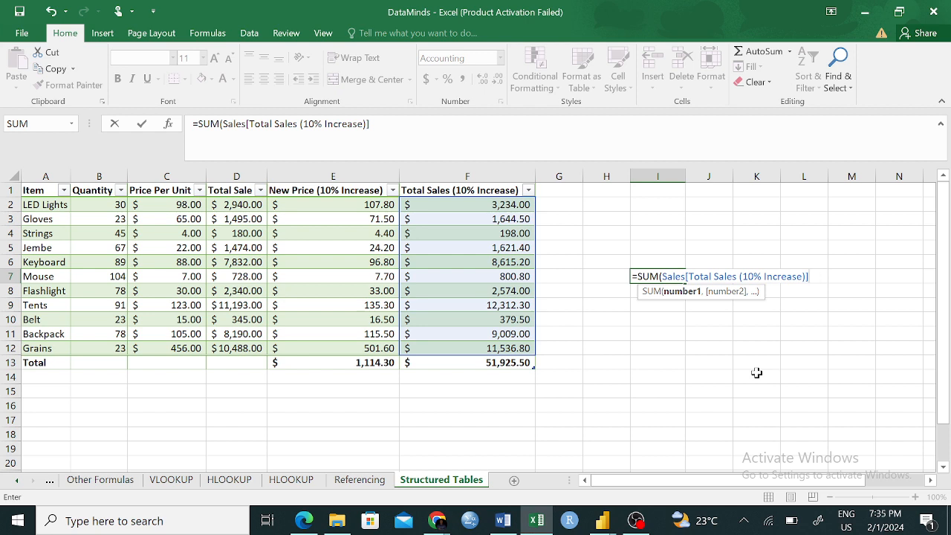
{"action": "type", "text": ")"}
{"action": "key", "text": "Return"}
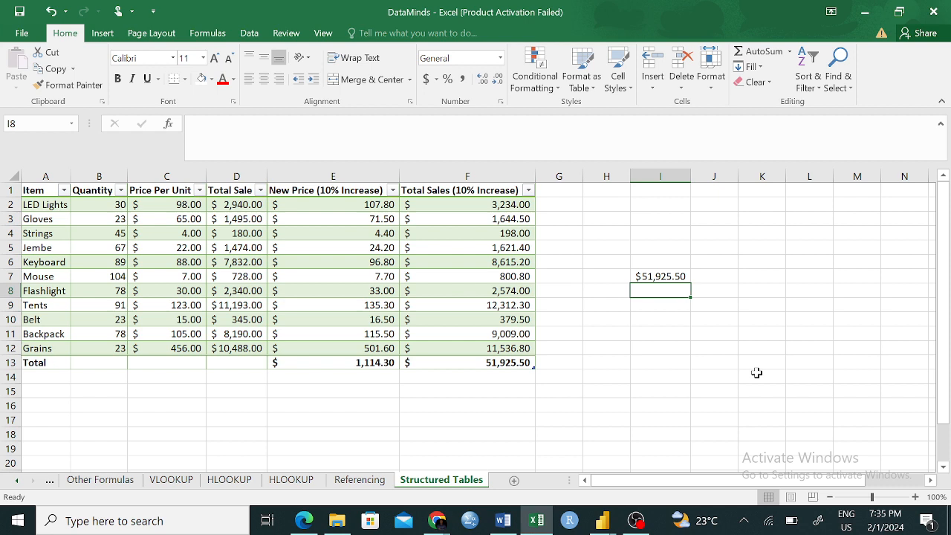
{"action": "left_click", "coordinate": [651, 276]}
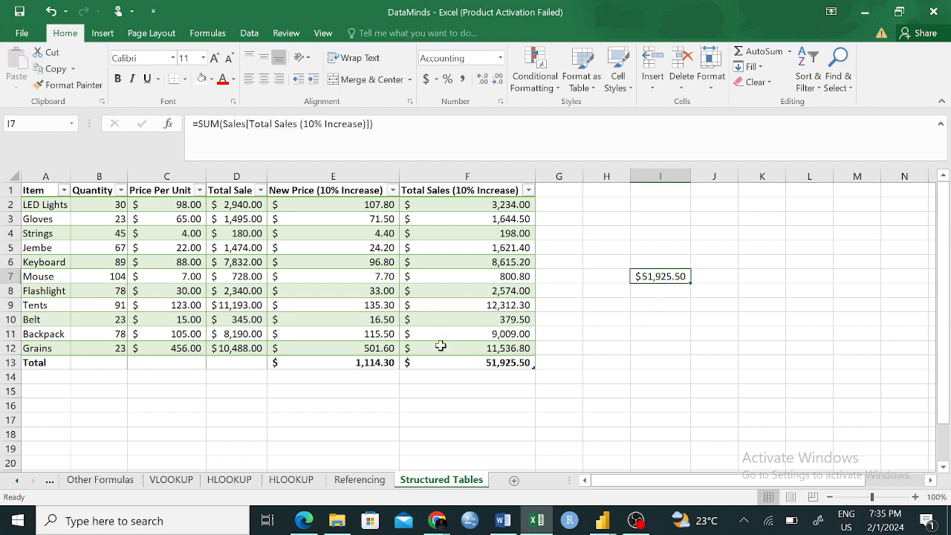
{"action": "left_click", "coordinate": [490, 363]}
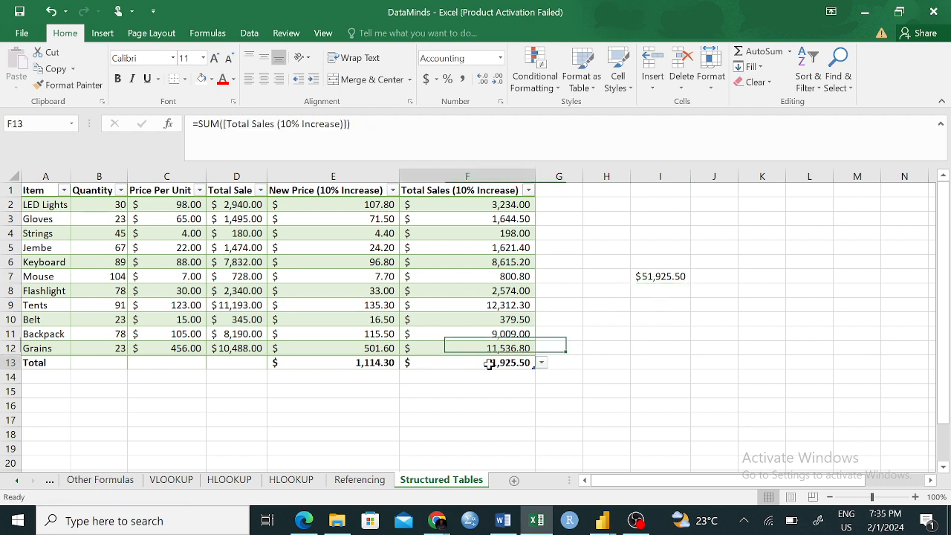
- Try to start a SUMIF formula in cell I10 with the Sales table as its range, =SUMIF(Sales
{"action": "left_click", "coordinate": [667, 275]}
{"action": "left_click", "coordinate": [646, 317]}
{"action": "type", "text": "="}
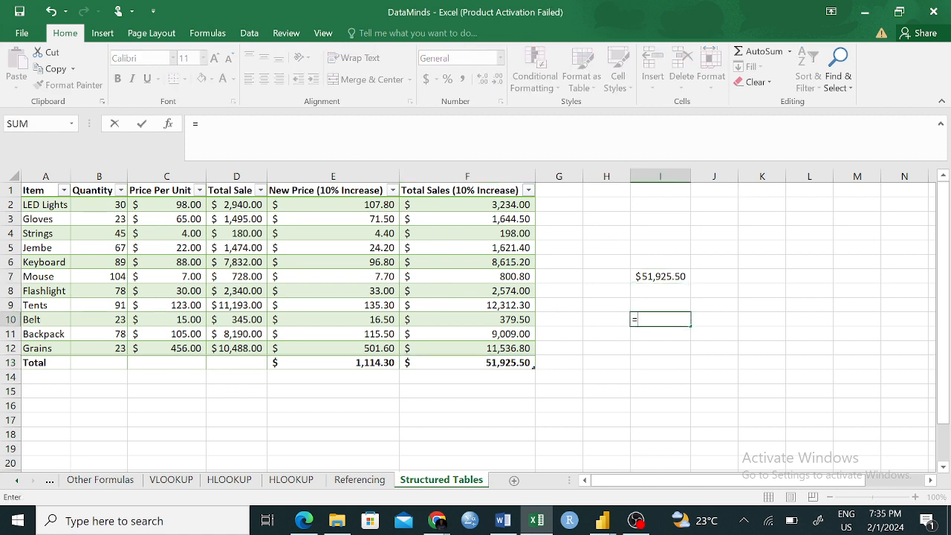
{"action": "type", "text": "SUM"}
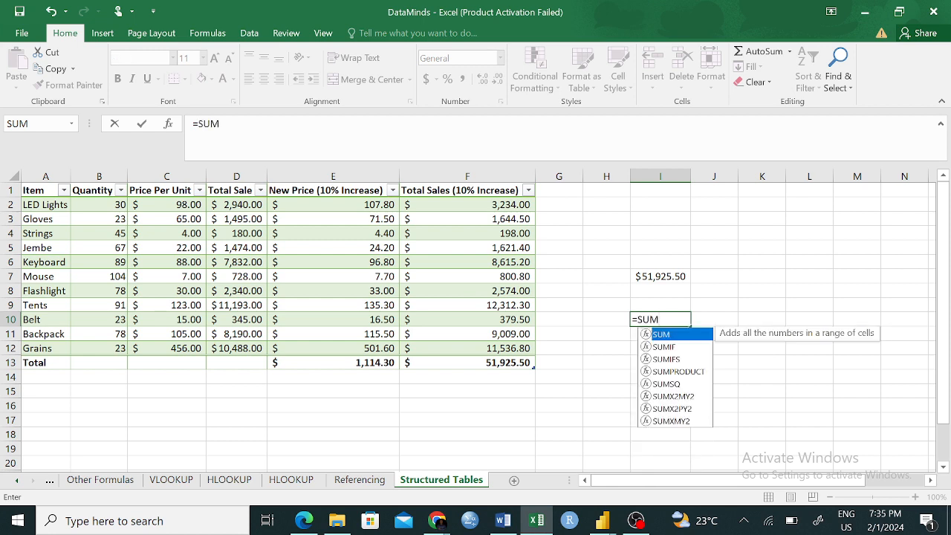
{"action": "key", "text": "Down"}
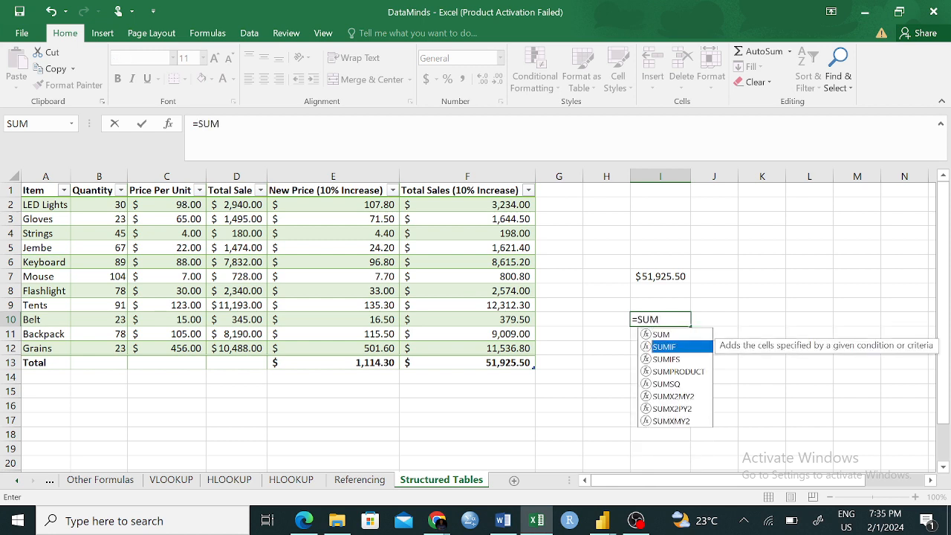
{"action": "key", "text": "Tab"}
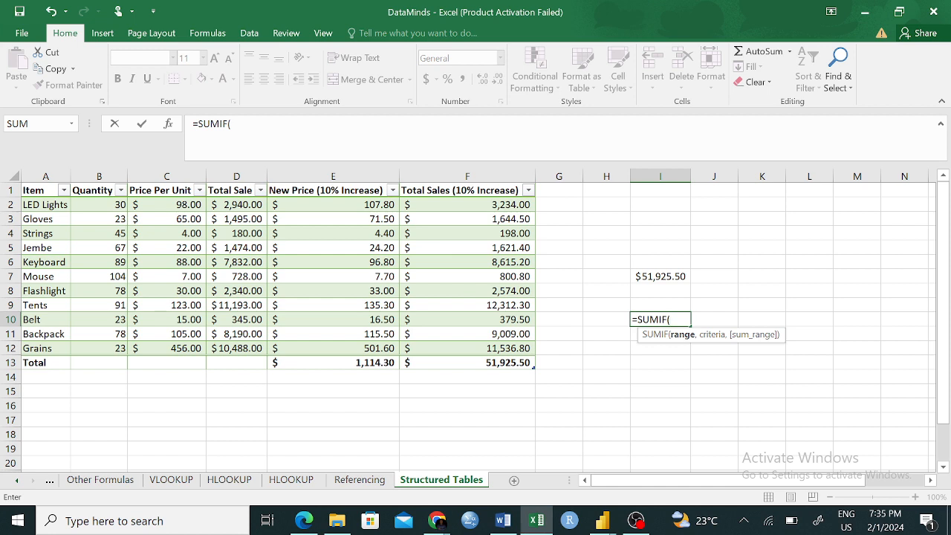
{"action": "type", "text": "S"}
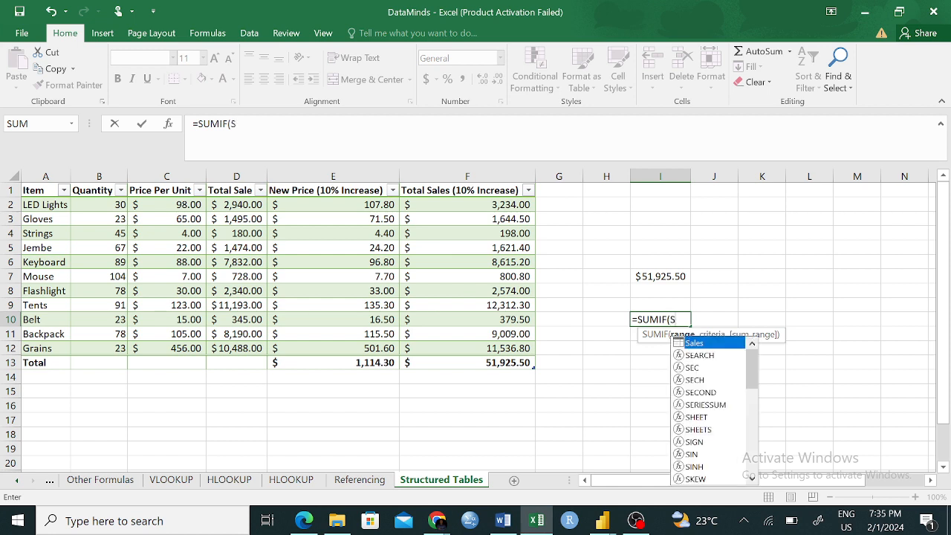
{"action": "key", "text": "Tab"}
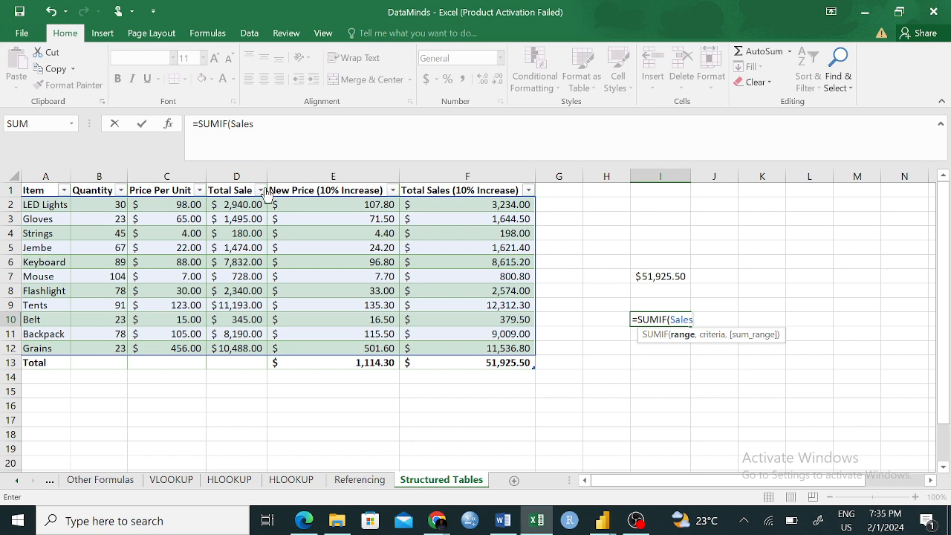
- Abandon the unfinished SUMIF formula in cell I10, erasing its range argument and the function name
{"action": "left_click", "coordinate": [32, 175]}
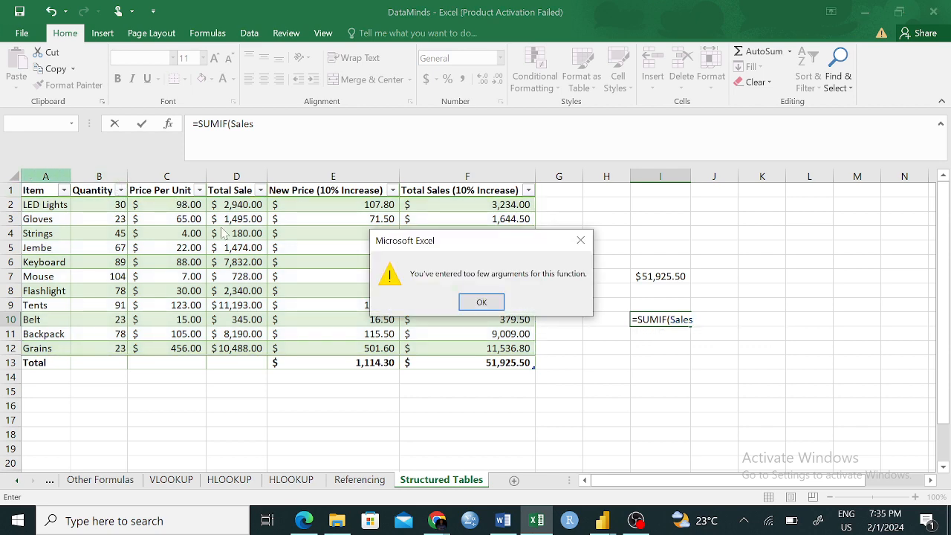
{"action": "left_click", "coordinate": [580, 240]}
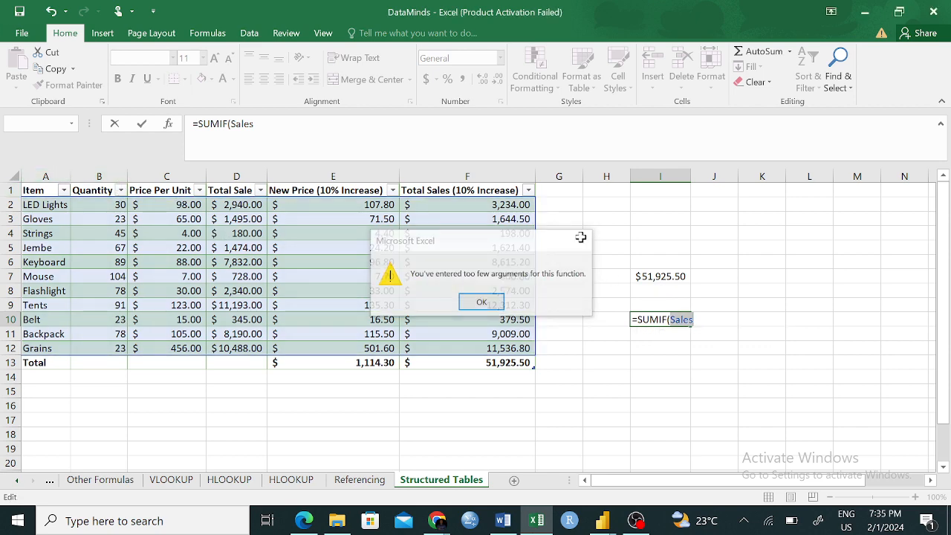
{"action": "left_click", "coordinate": [702, 320]}
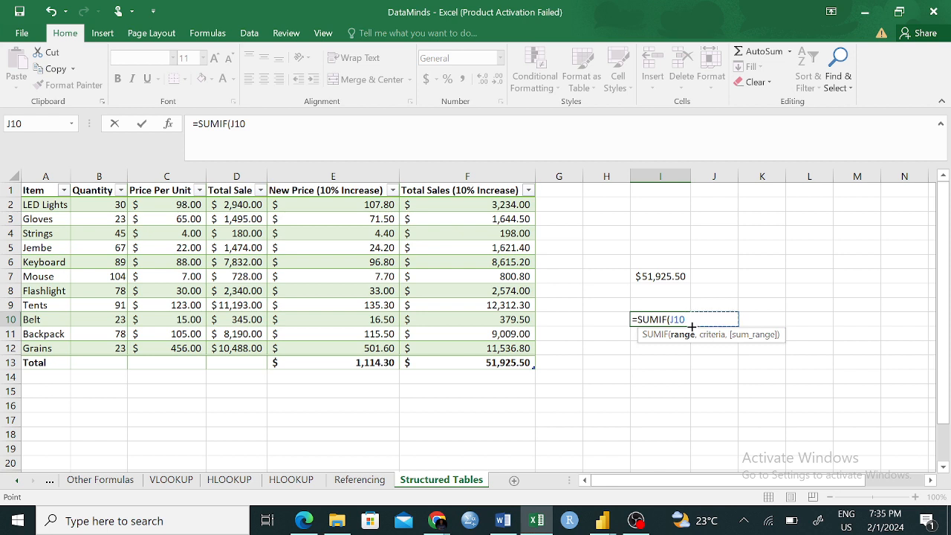
{"action": "key", "text": "BackSpace"}
{"action": "key", "text": "BackSpace"}
{"action": "key", "text": "BackSpace"}
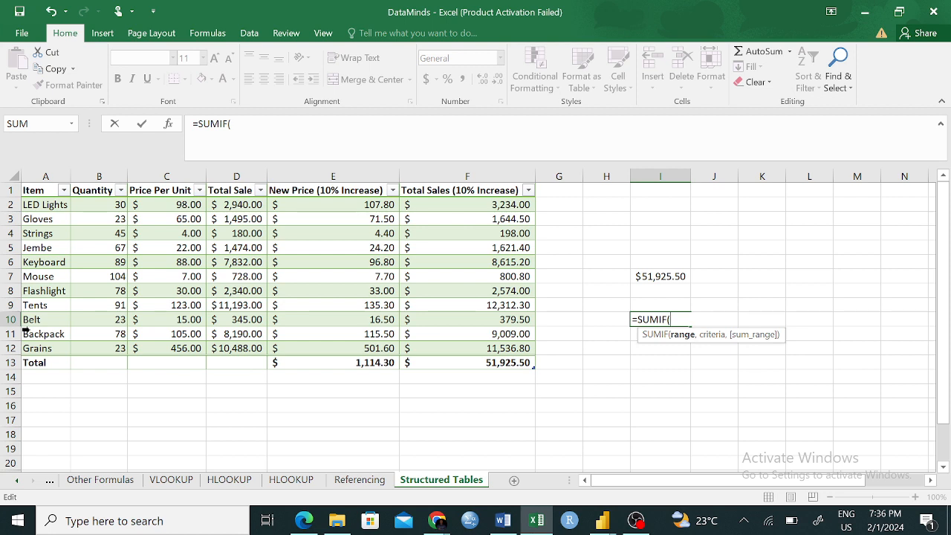
{"action": "key", "text": "BackSpace"}
{"action": "key", "text": "BackSpace"}
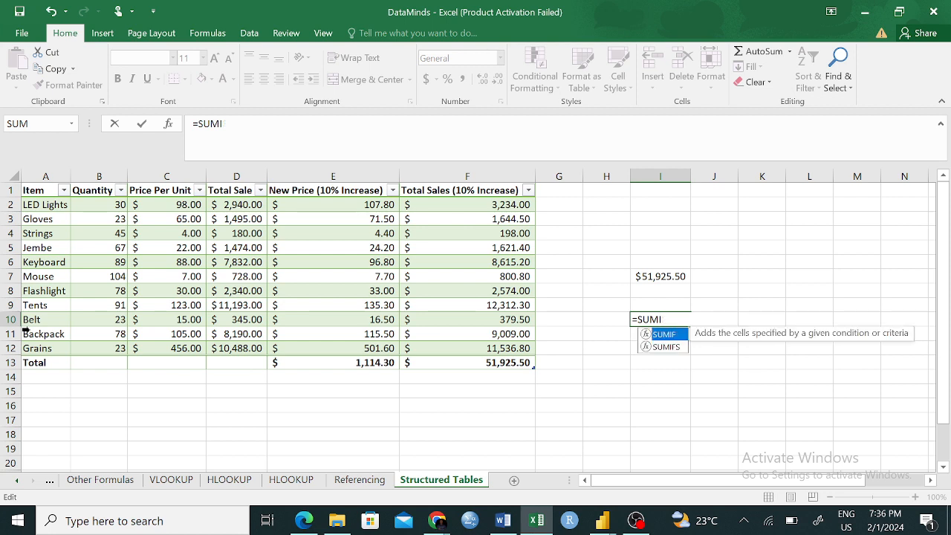
{"action": "key", "text": "BackSpace"}
{"action": "key", "text": "BackSpace"}
{"action": "key", "text": "BackSpace"}
{"action": "key", "text": "BackSpace"}
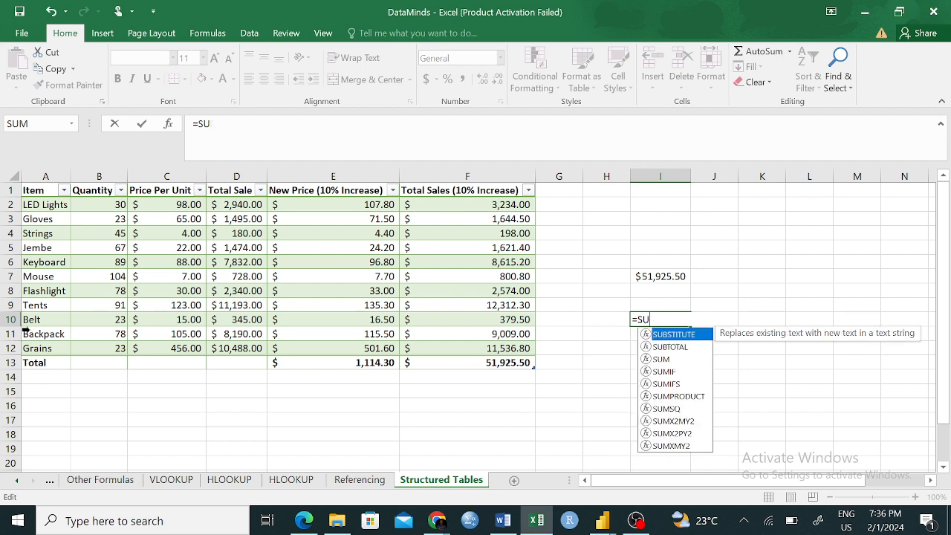
- Enter a SUM formula in cell I10 that totals the whole Sales table, =SUM(Sales)
{"action": "type", "text": "SUM"}
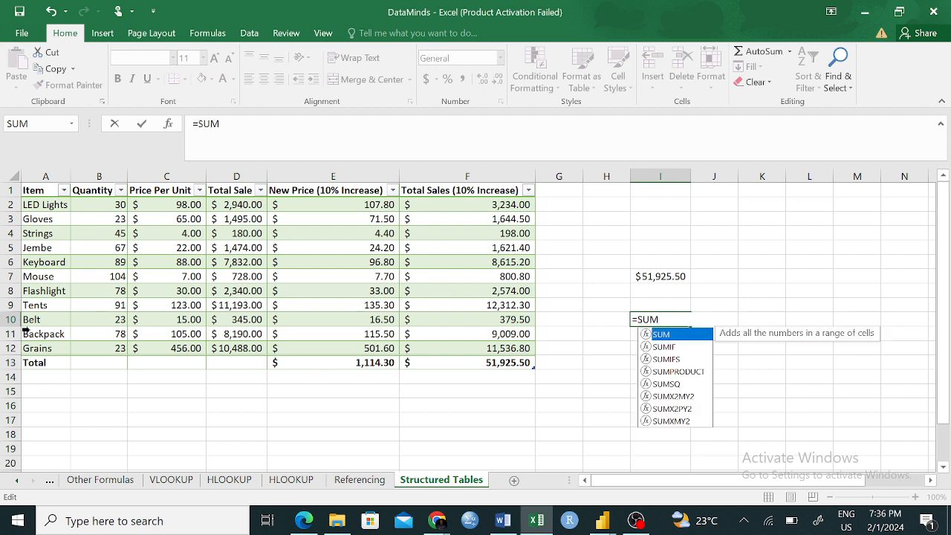
{"action": "type", "text": "(S"}
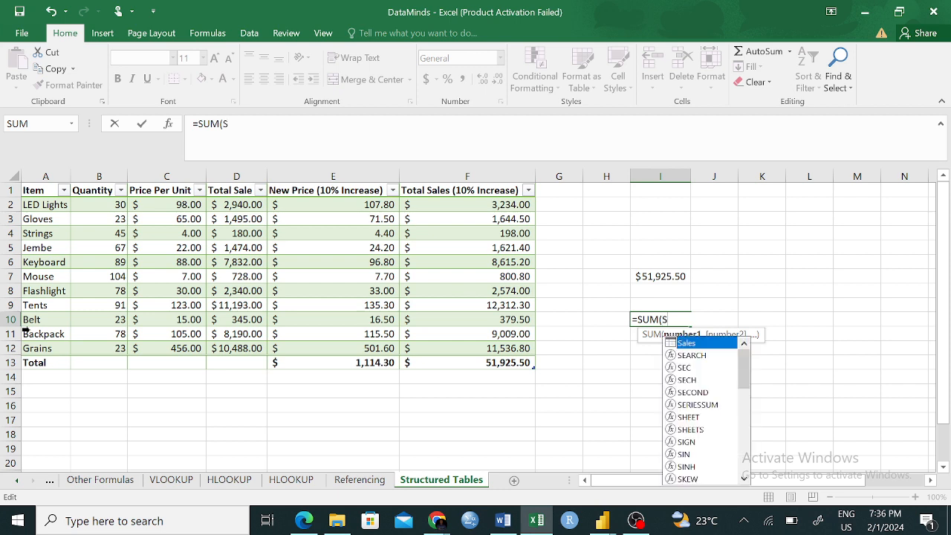
{"action": "key", "text": "Tab"}
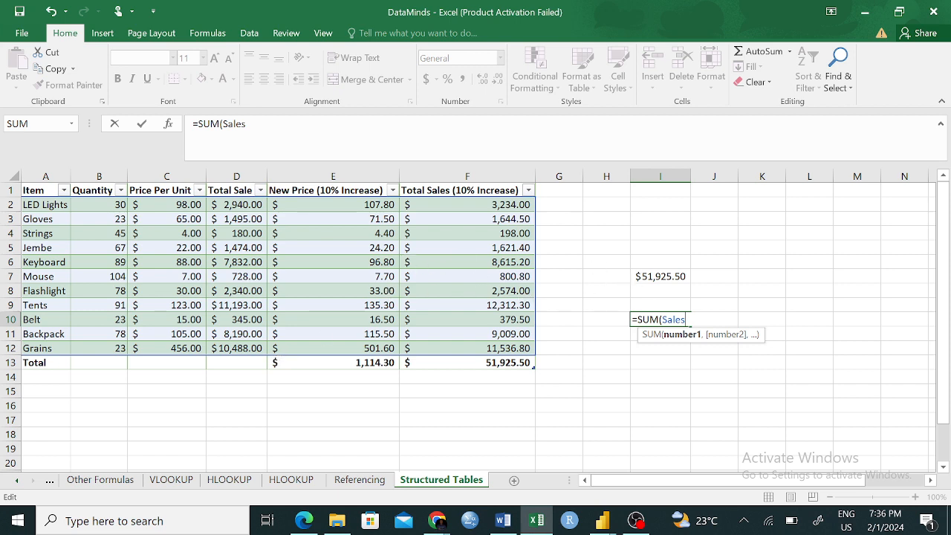
{"action": "left_click", "coordinate": [310, 188]}
{"action": "left_click", "coordinate": [655, 319]}
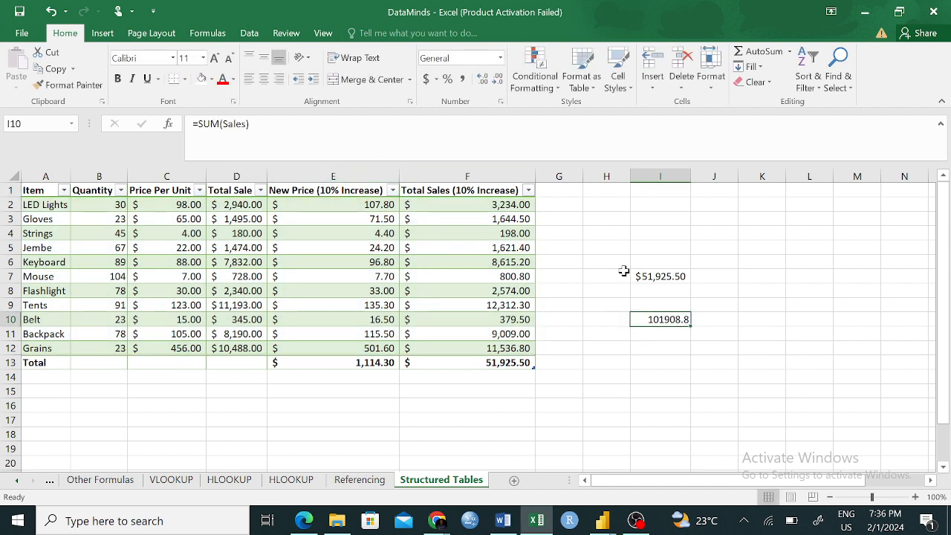
- Compare the I10 total with the sums of the table's numeric cells, first B2:F12, and including the Total row, B2:F13
{"action": "left_click", "coordinate": [762, 433]}
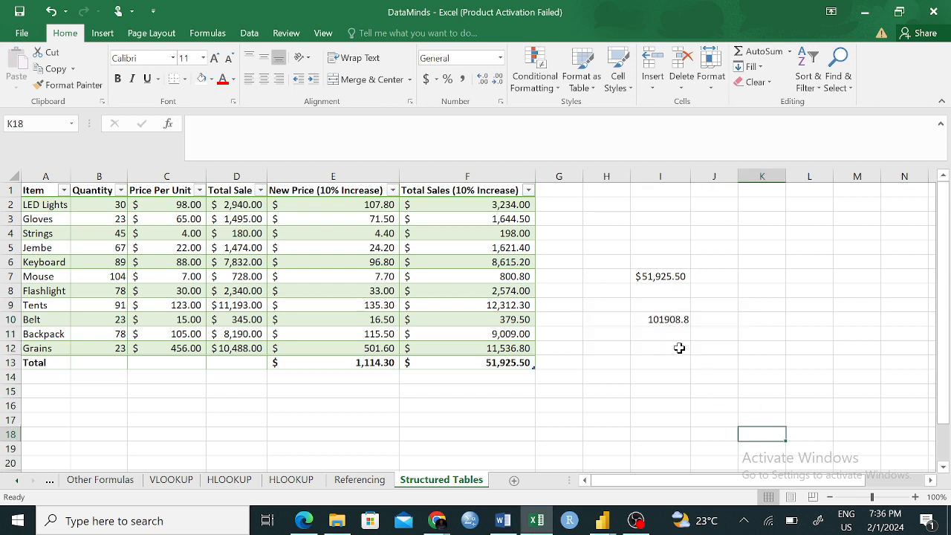
{"action": "left_click", "coordinate": [658, 316]}
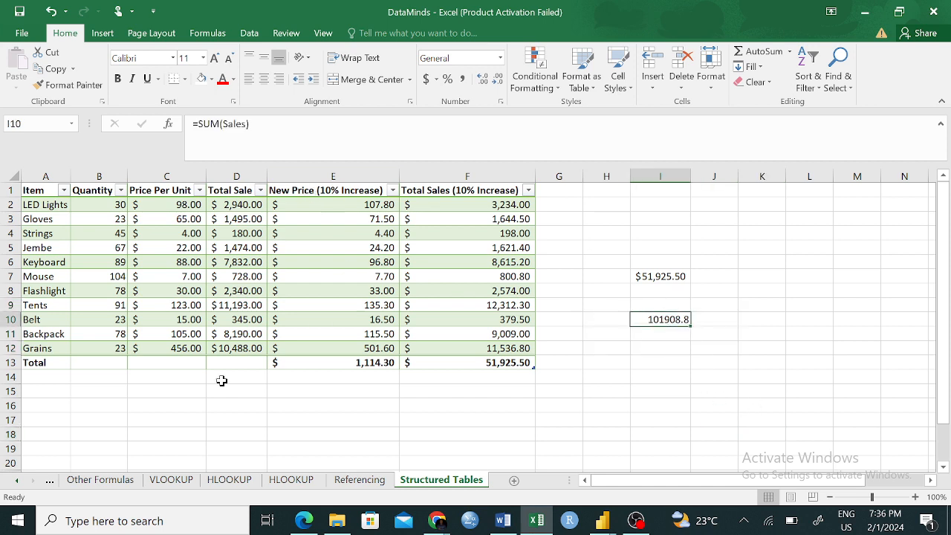
{"action": "left_click_drag", "start_coordinate": [111, 204], "coordinate": [478, 348]}
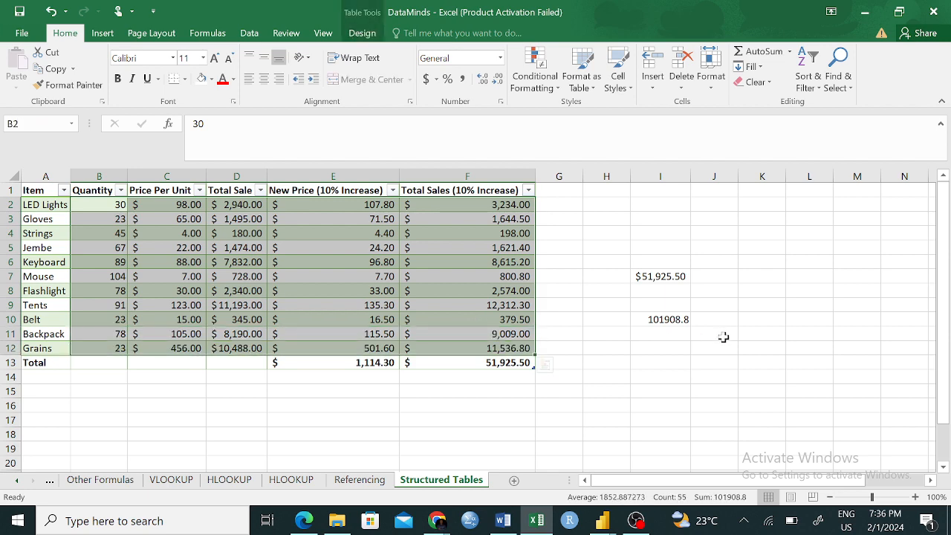
{"action": "left_click", "coordinate": [675, 419]}
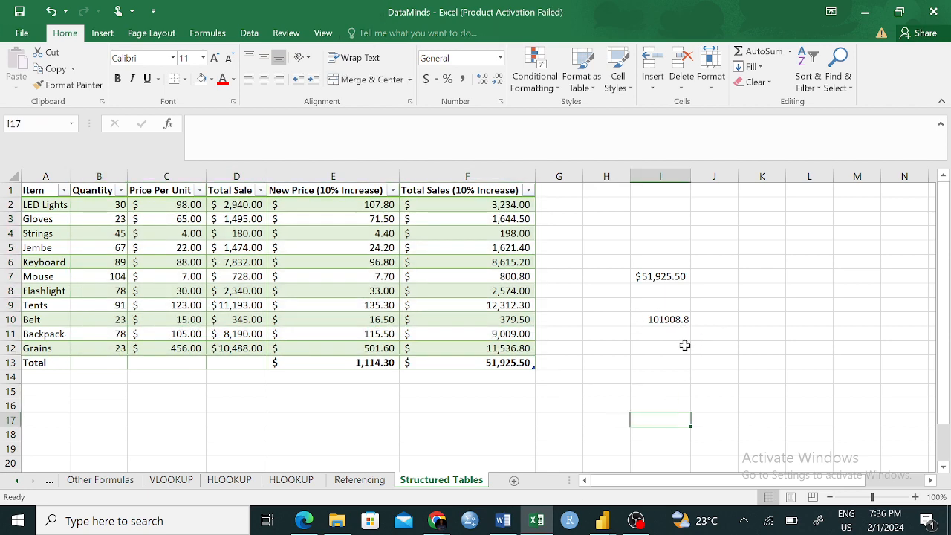
{"action": "left_click_drag", "start_coordinate": [87, 207], "coordinate": [439, 341]}
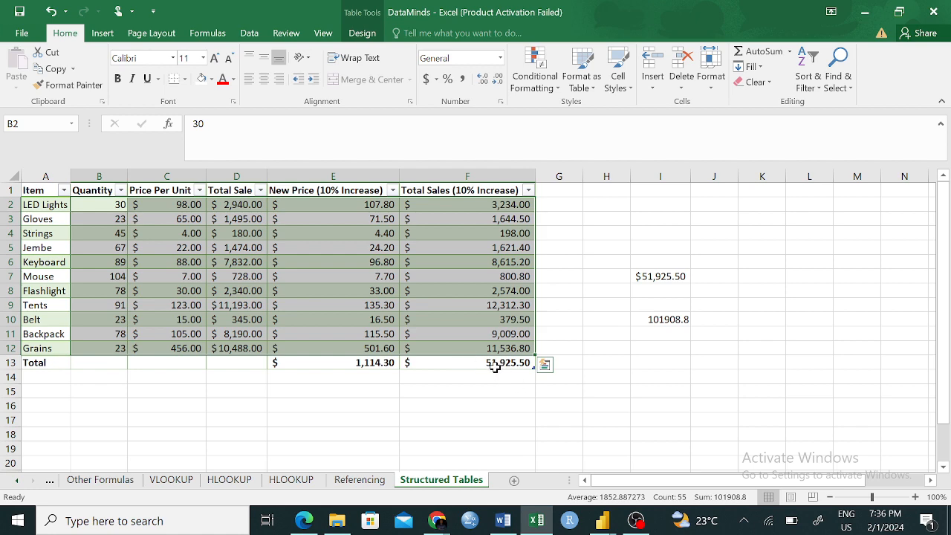
{"action": "left_click", "coordinate": [686, 375]}
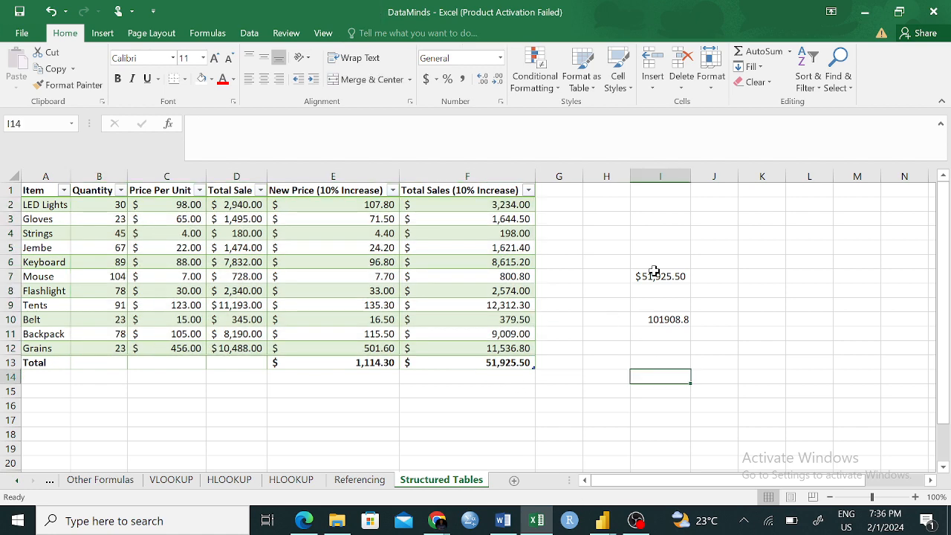
{"action": "left_click", "coordinate": [657, 320]}
{"action": "right_click", "coordinate": [660, 319]}
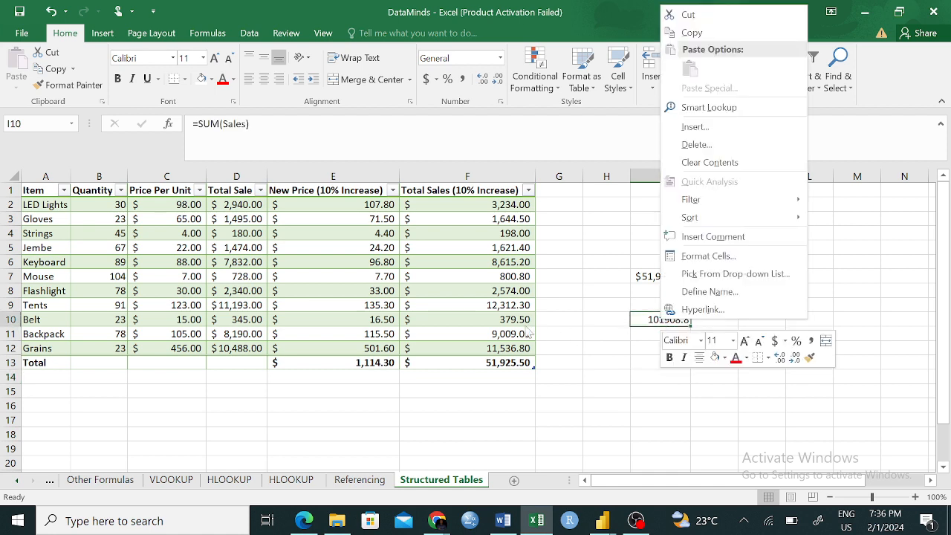
{"action": "left_click", "coordinate": [614, 411]}
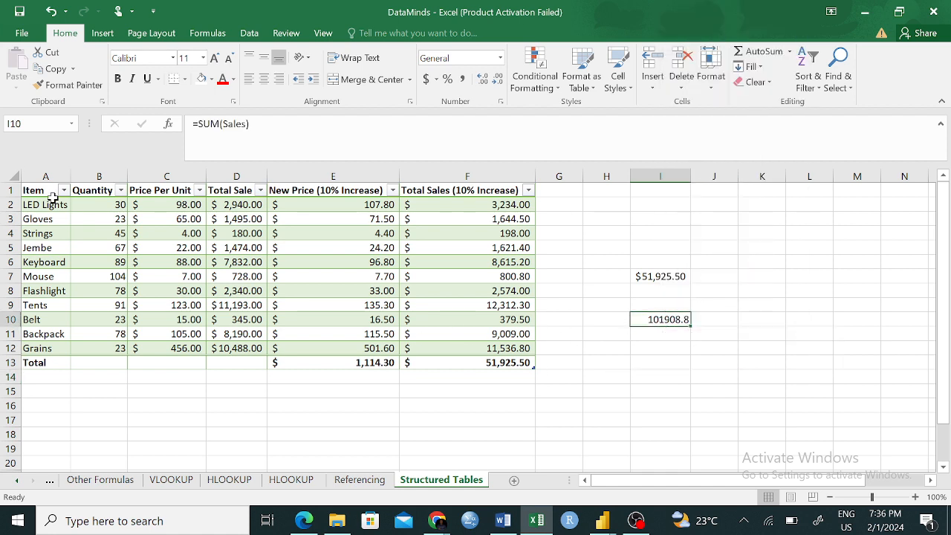
{"action": "left_click_drag", "start_coordinate": [105, 200], "coordinate": [446, 361]}
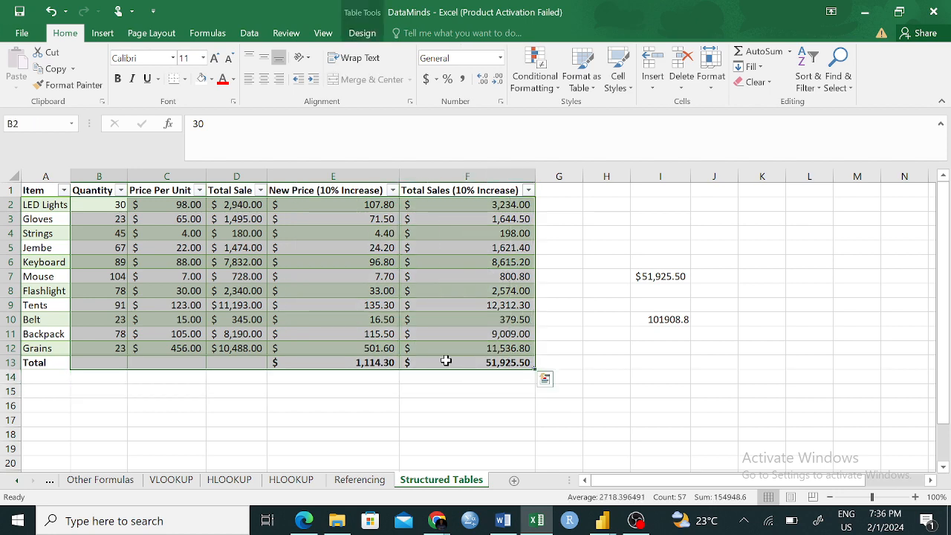
{"action": "left_click", "coordinate": [716, 336]}
- Remove the =SUM(Sales) formula from cell I10, along with the stray F19 reference, leaving the cell empty
{"action": "left_click", "coordinate": [668, 321]}
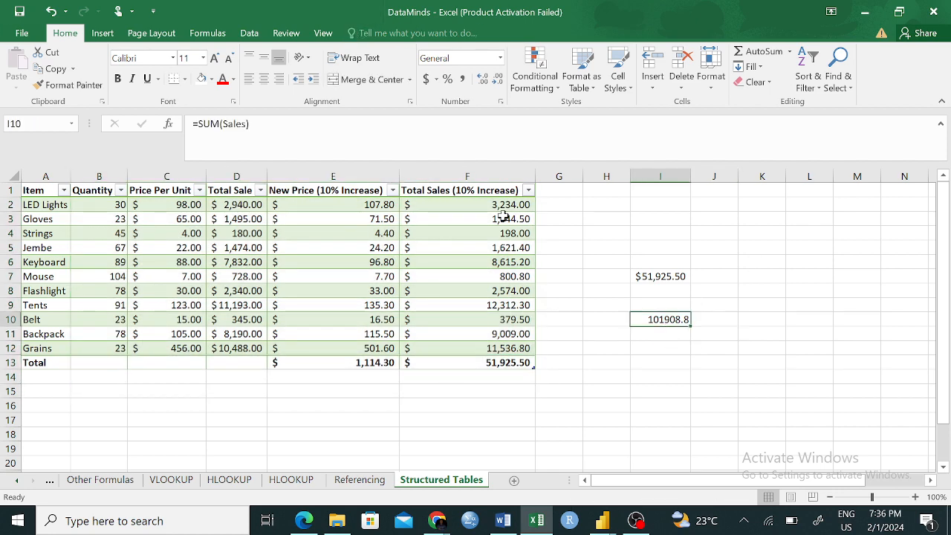
{"action": "left_click_drag", "start_coordinate": [251, 124], "coordinate": [147, 124]}
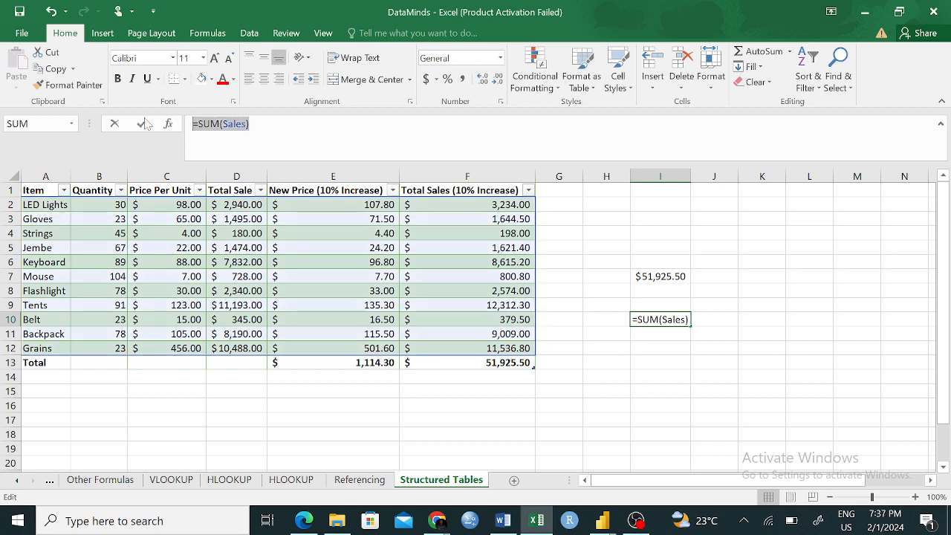
{"action": "type", "text": "="}
{"action": "left_click", "coordinate": [460, 448]}
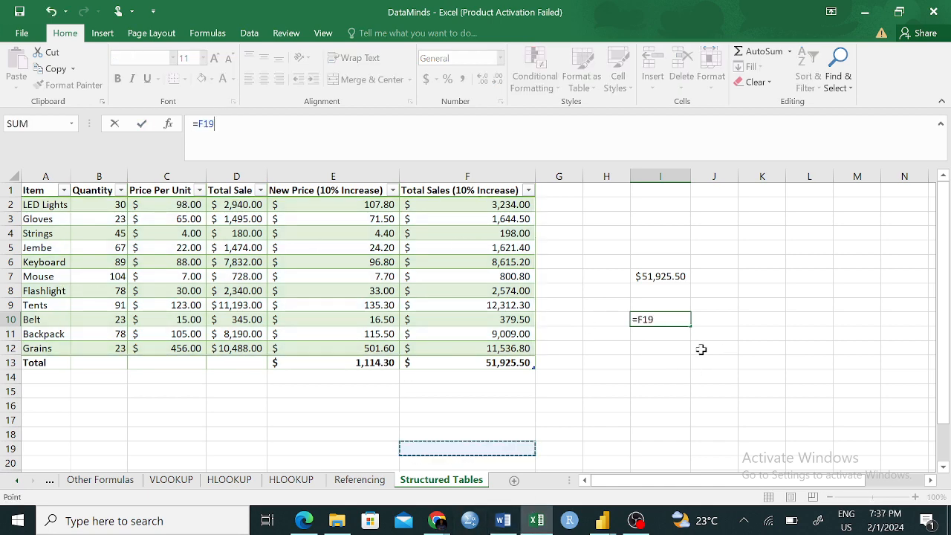
{"action": "left_click", "coordinate": [217, 125]}
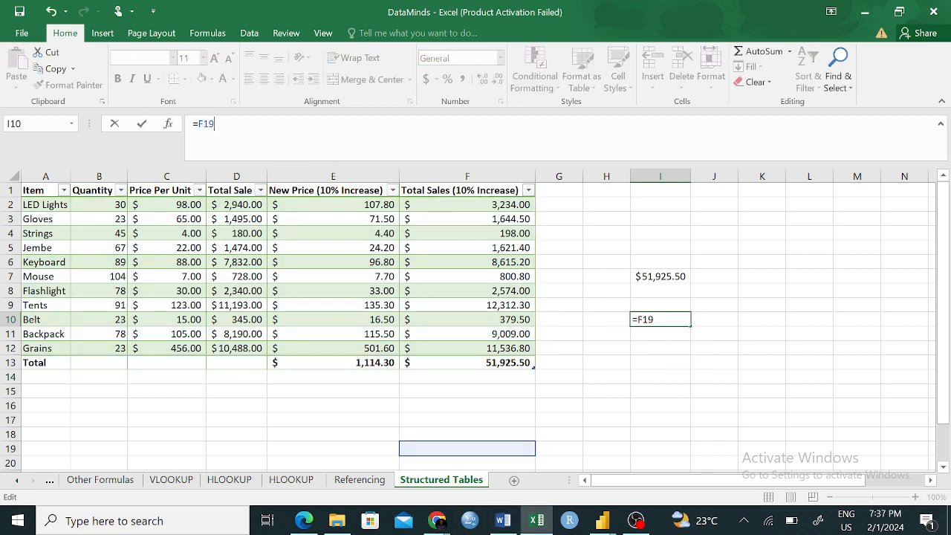
{"action": "key", "text": "BackSpace"}
{"action": "key", "text": "BackSpace"}
{"action": "key", "text": "BackSpace"}
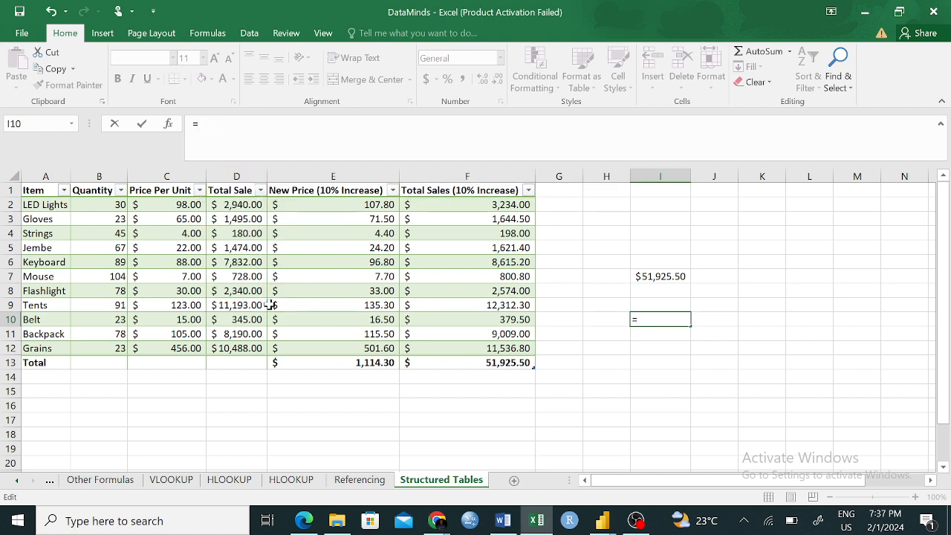
{"action": "key", "text": "BackSpace"}
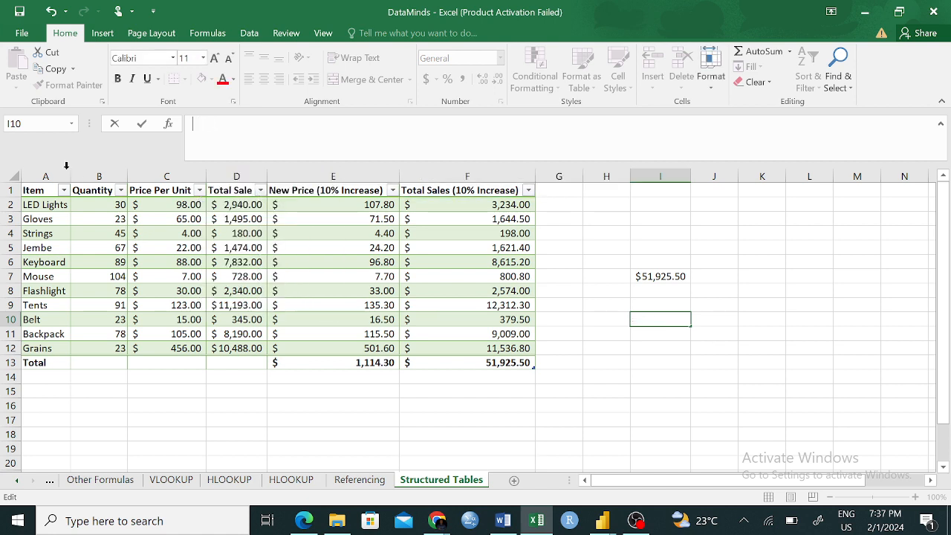
- Total the whole Sales table in cell I9 with =SUM(Sales) and compare it with the sum of cells B2:F12
{"action": "left_click_drag", "start_coordinate": [80, 206], "coordinate": [452, 340]}
{"action": "left_click", "coordinate": [743, 372]}
{"action": "left_click", "coordinate": [645, 305]}
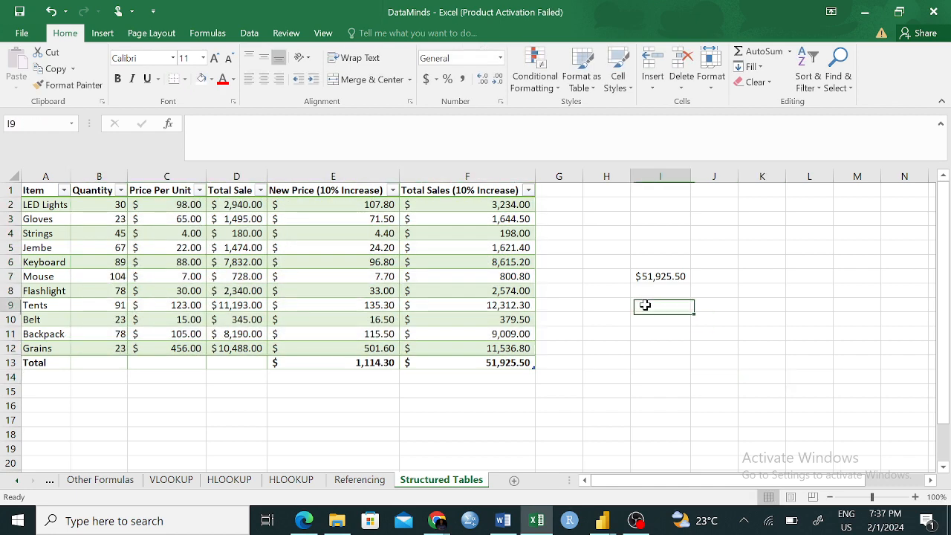
{"action": "type", "text": "=SI"}
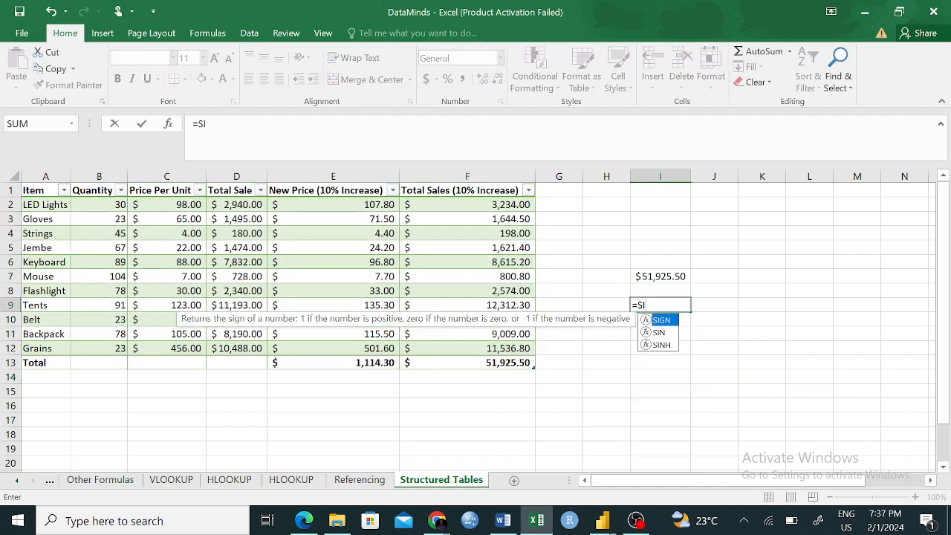
{"action": "key", "text": "BackSpace"}
{"action": "type", "text": "UM"}
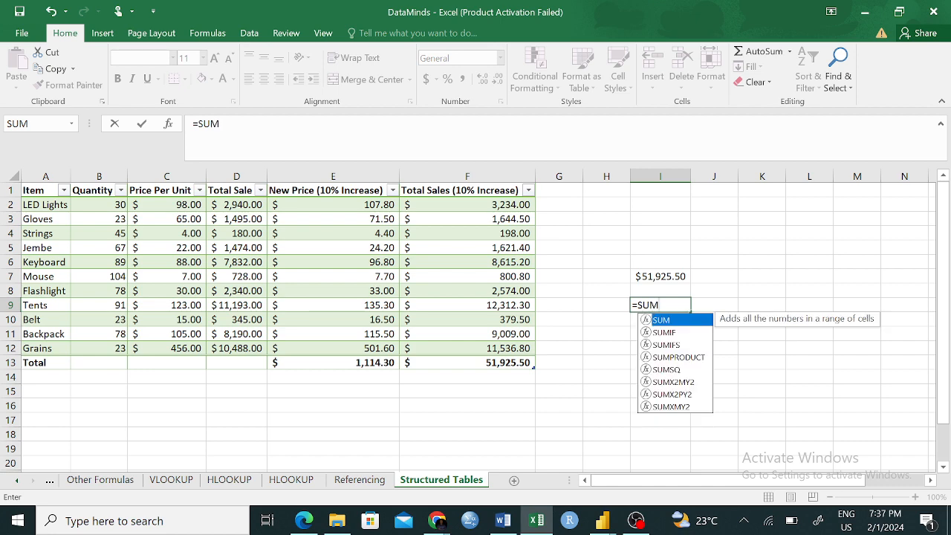
{"action": "type", "text": "(S"}
{"action": "key", "text": "Tab"}
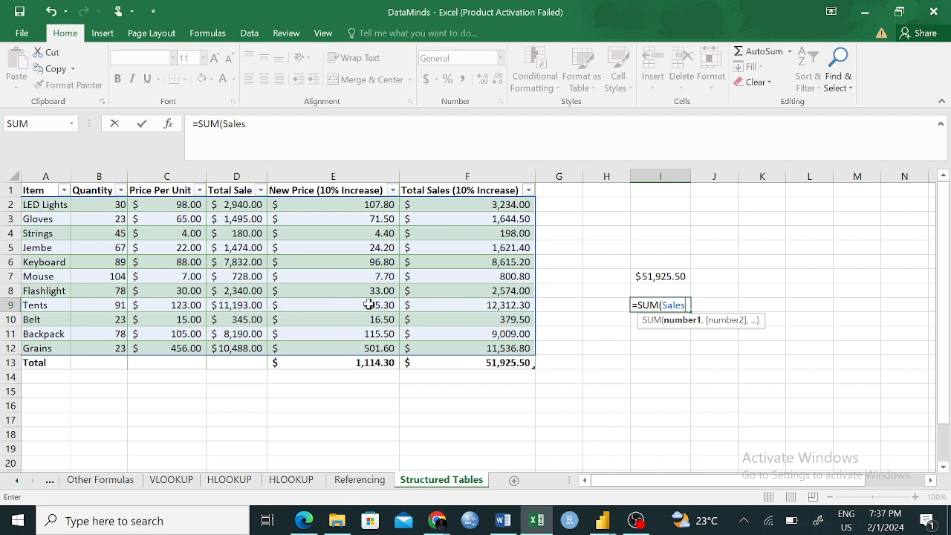
{"action": "type", "text": ")"}
{"action": "key", "text": "Return"}
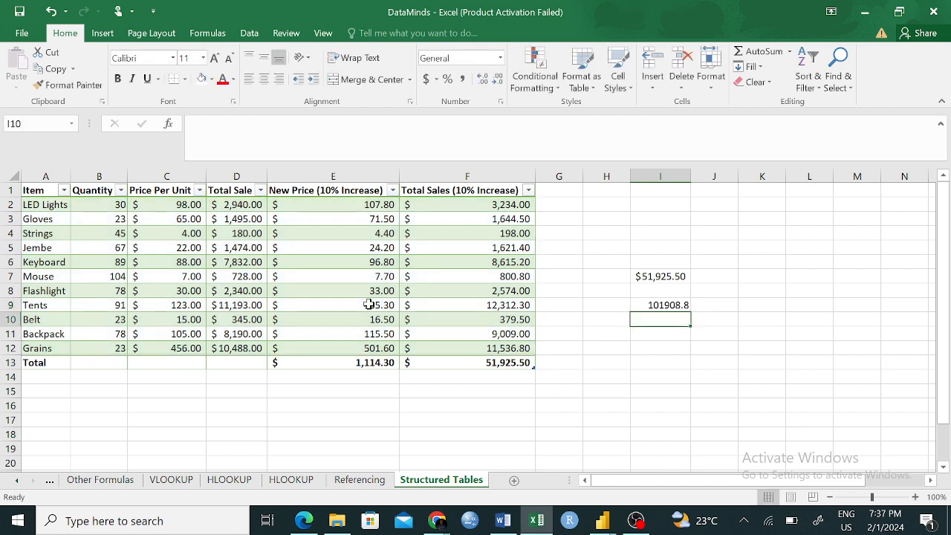
{"action": "left_click_drag", "start_coordinate": [114, 204], "coordinate": [500, 343]}
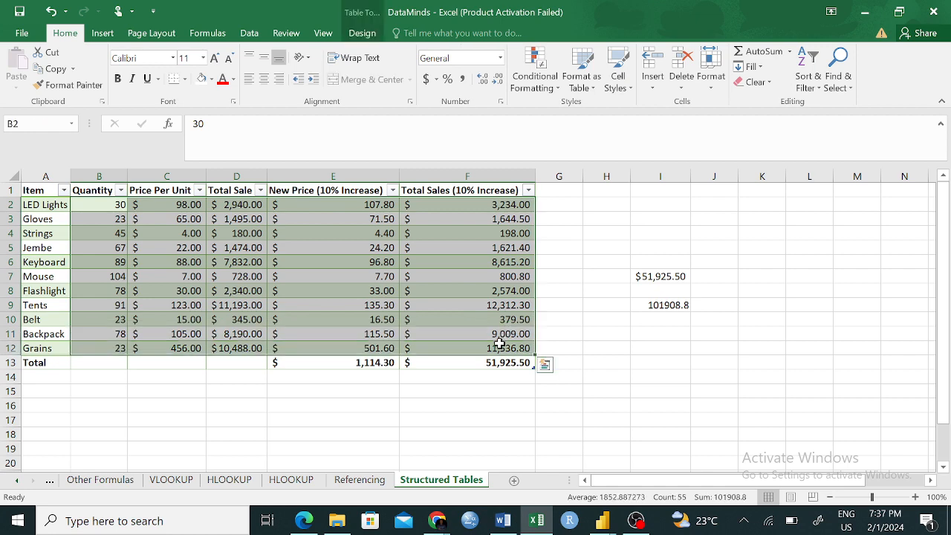
{"action": "left_click", "coordinate": [750, 301]}
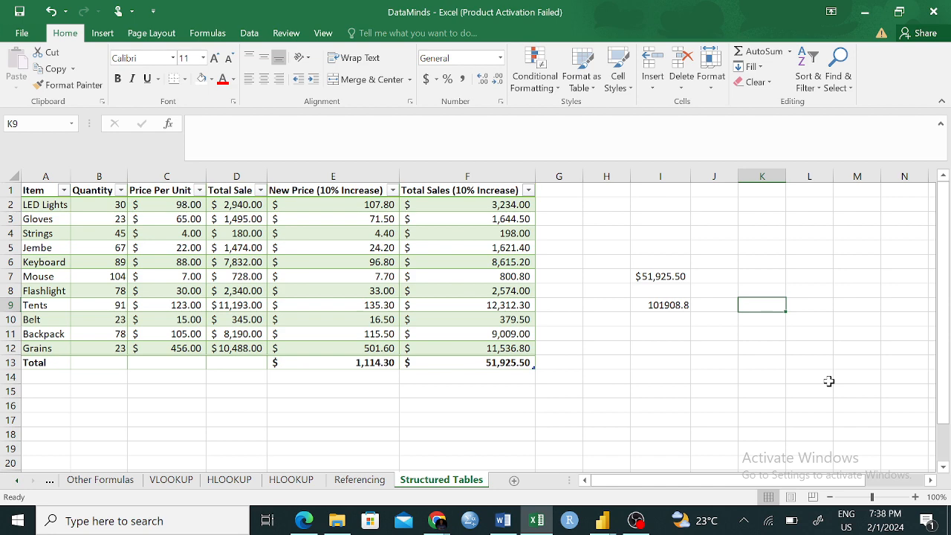
- Clear the SUM formulas from cells I7 and I9
{"action": "left_click", "coordinate": [668, 276]}
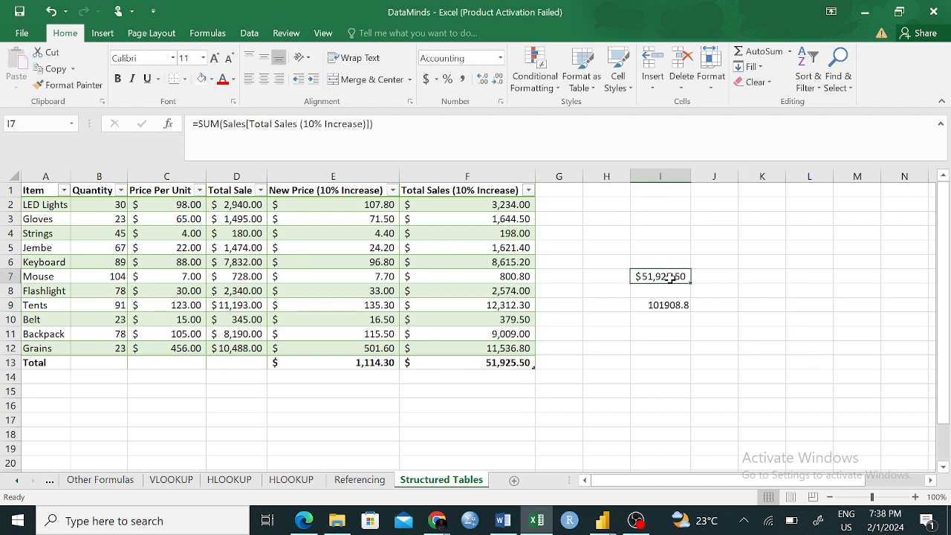
{"action": "double_click", "coordinate": [668, 276]}
{"action": "left_click", "coordinate": [668, 305]}
{"action": "key", "text": "BackSpace"}
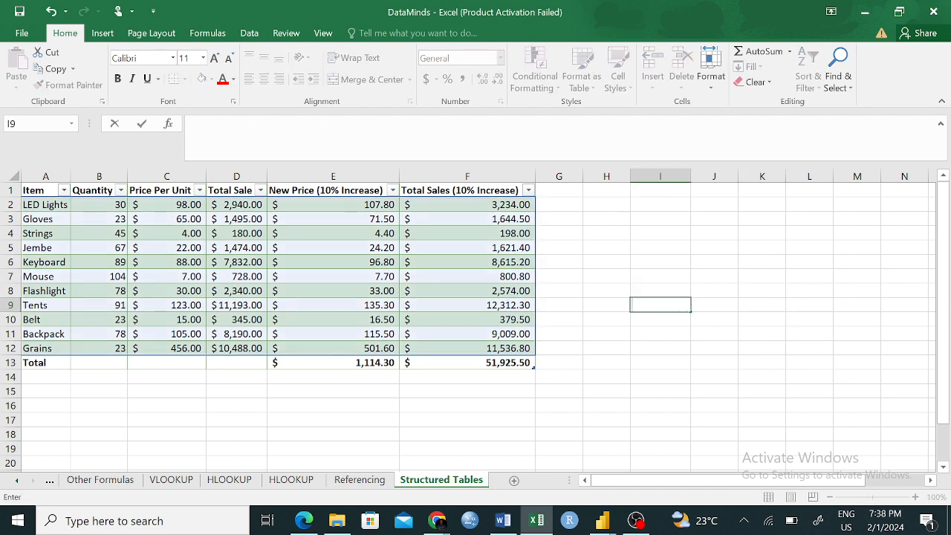
- Label cell I3 as ROWS and cell I4 as COLUMNS
{"action": "left_click", "coordinate": [675, 220]}
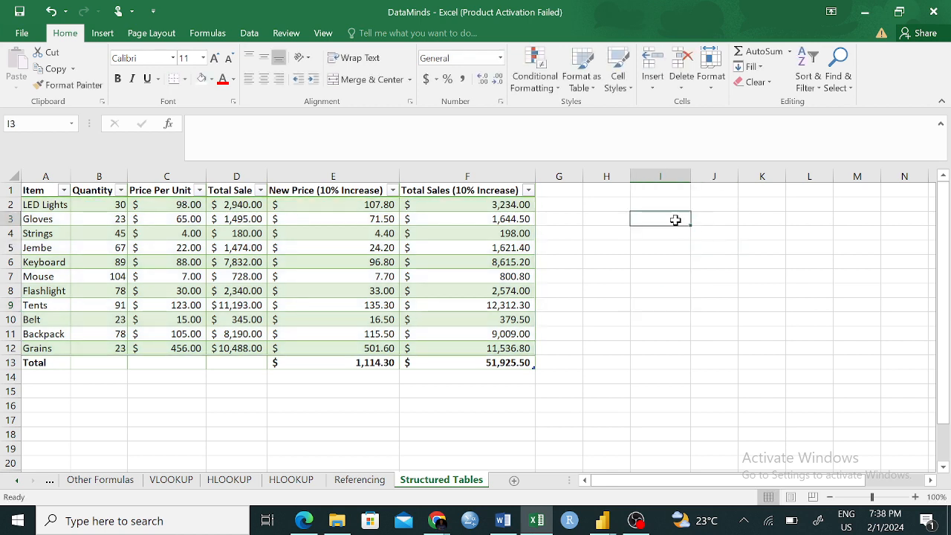
{"action": "type", "text": "ROWS"}
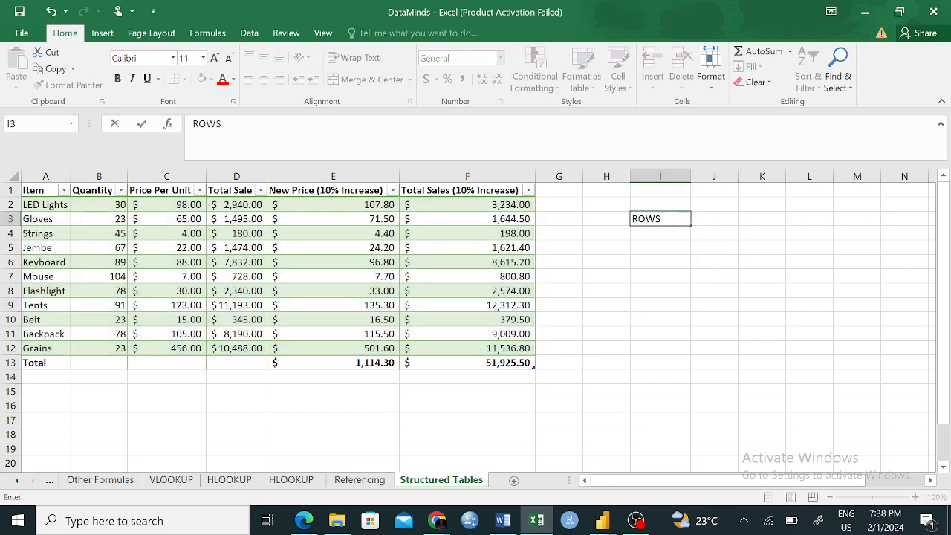
{"action": "left_click", "coordinate": [657, 232]}
{"action": "type", "text": "CO"}
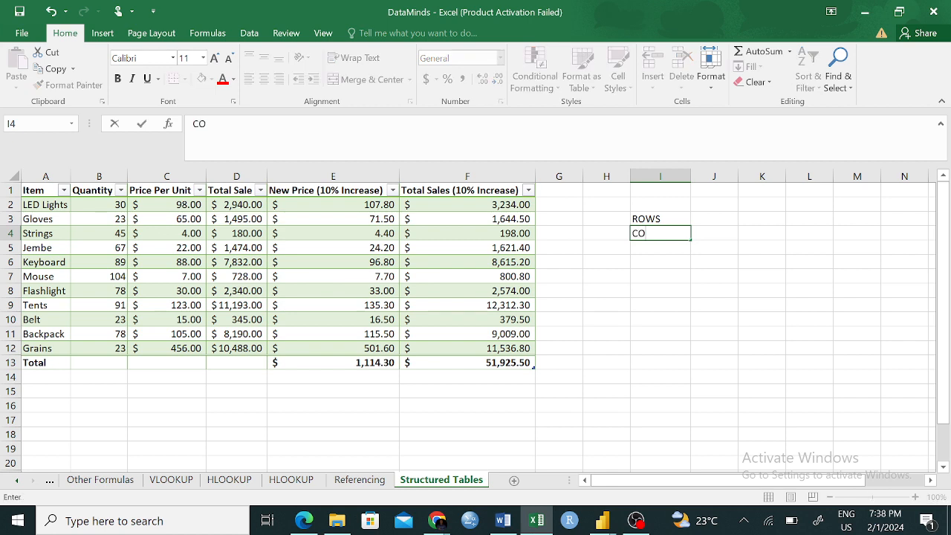
{"action": "type", "text": "LUMBNS"}
{"action": "key", "text": "BackSpace"}
{"action": "key", "text": "BackSpace"}
{"action": "key", "text": "BackSpace"}
{"action": "type", "text": "NS"}
{"action": "left_click", "coordinate": [660, 258]}
{"action": "left_click", "coordinate": [663, 219]}
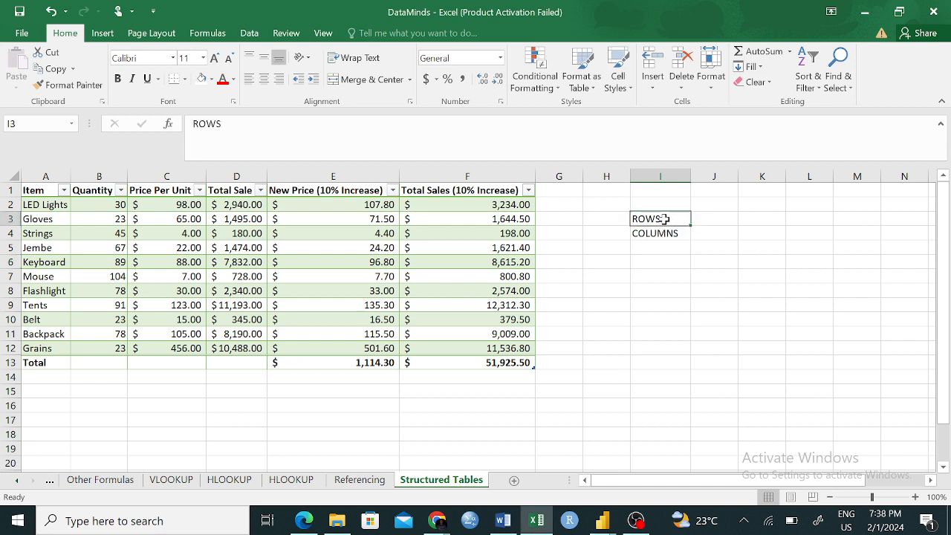
{"action": "left_click", "coordinate": [650, 231]}
{"action": "left_click", "coordinate": [667, 278]}
- Count the Sales table's rows in cell J3 with =ROWS(Sales), and check the count against the sheet's row 13
{"action": "left_click", "coordinate": [724, 219]}
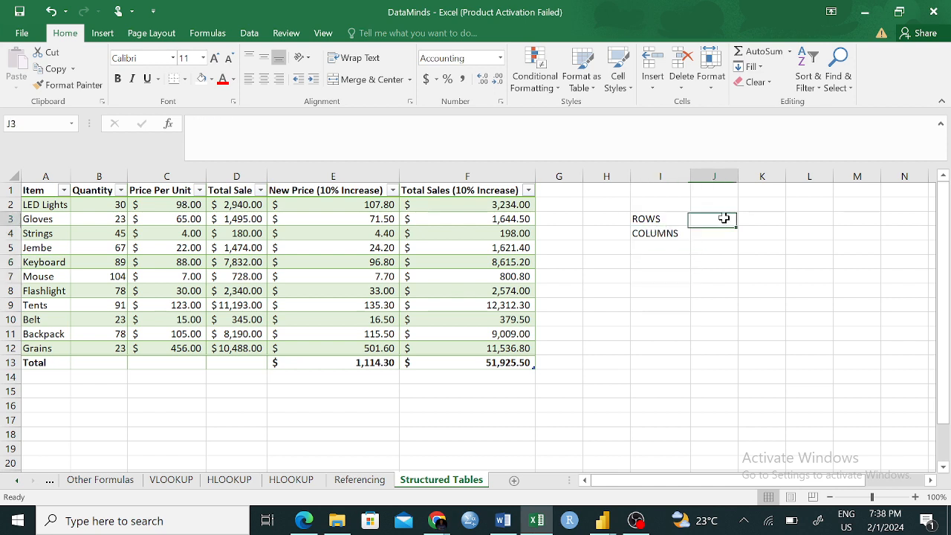
{"action": "type", "text": "="}
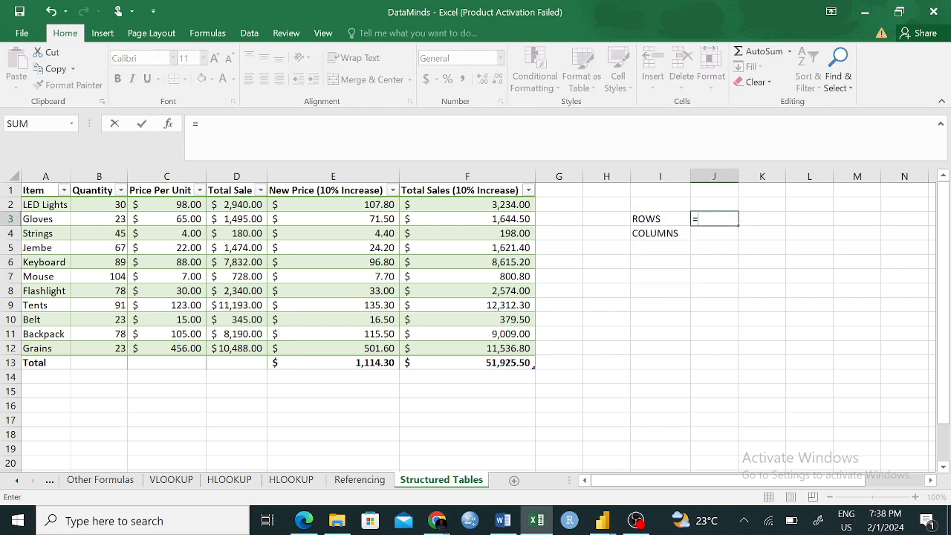
{"action": "key", "text": "Escape"}
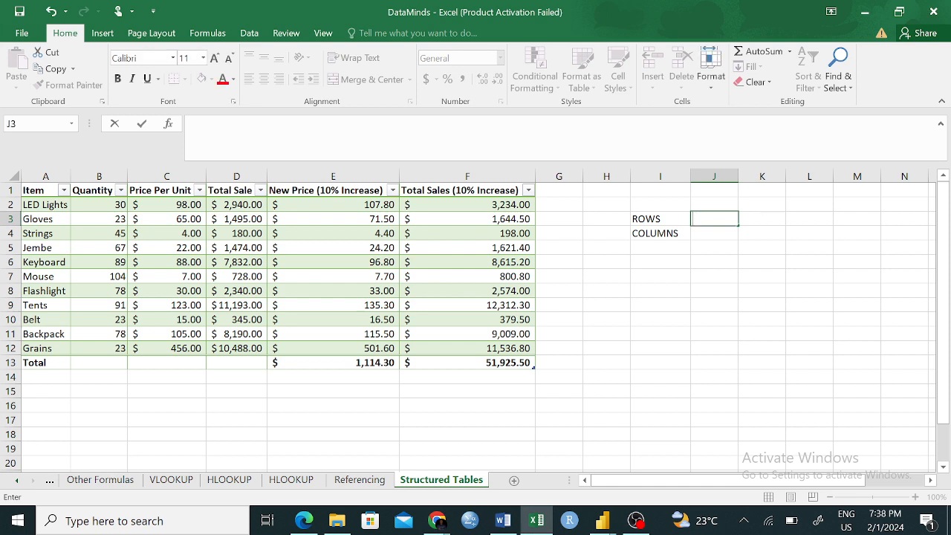
{"action": "type", "text": "="}
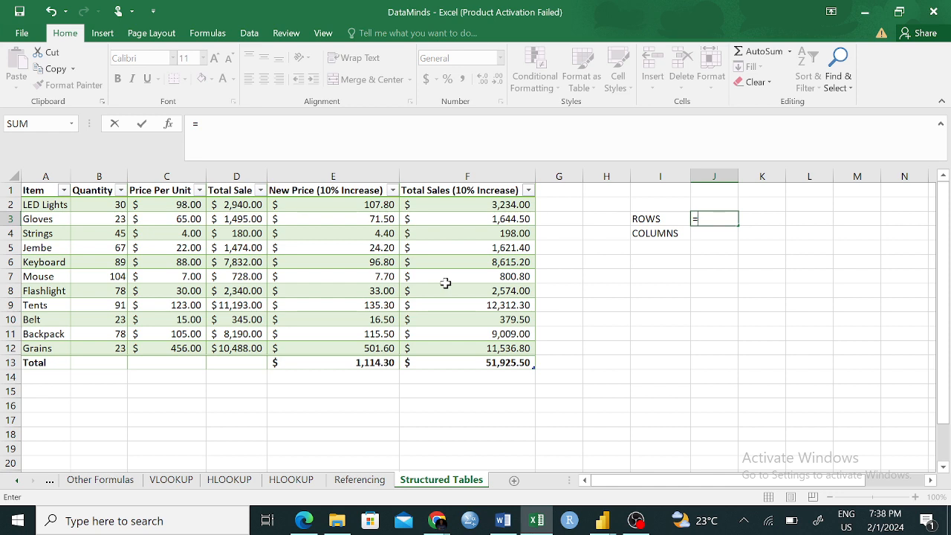
{"action": "type", "text": "R"}
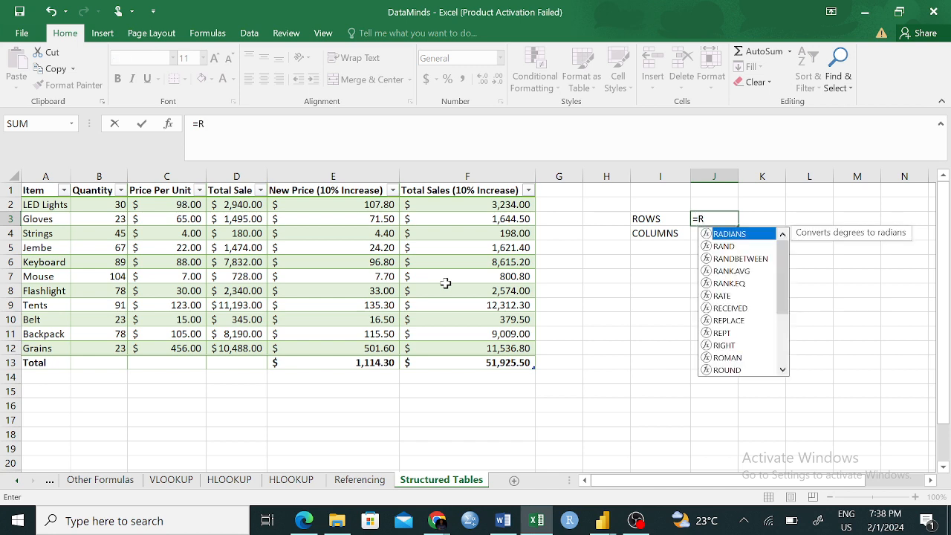
{"action": "type", "text": "OW"}
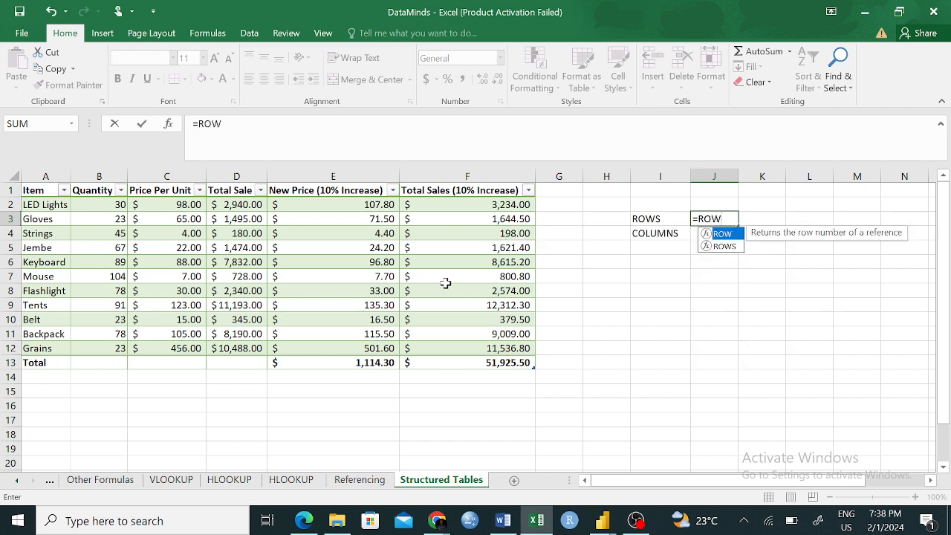
{"action": "key", "text": "Down"}
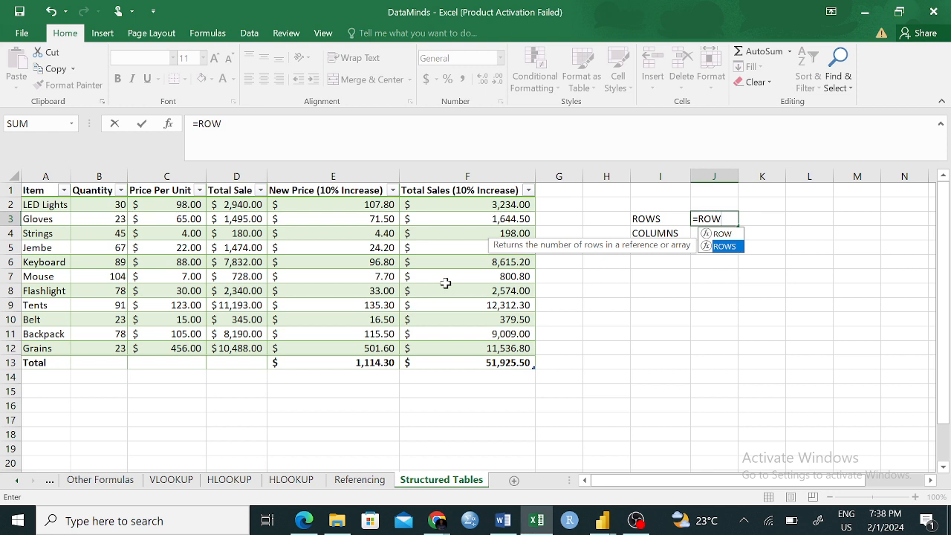
{"action": "key", "text": "Tab"}
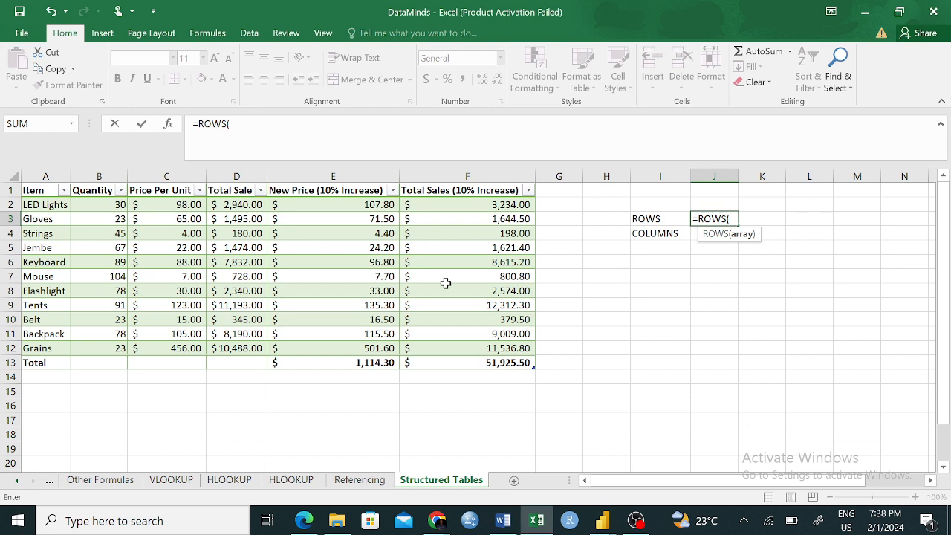
{"action": "type", "text": "s"}
{"action": "key", "text": "Tab"}
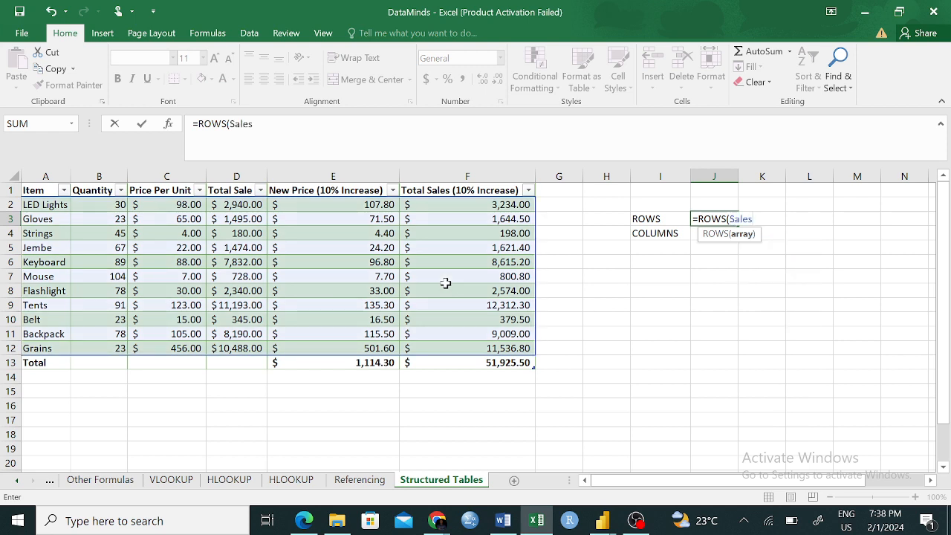
{"action": "type", "text": ")"}
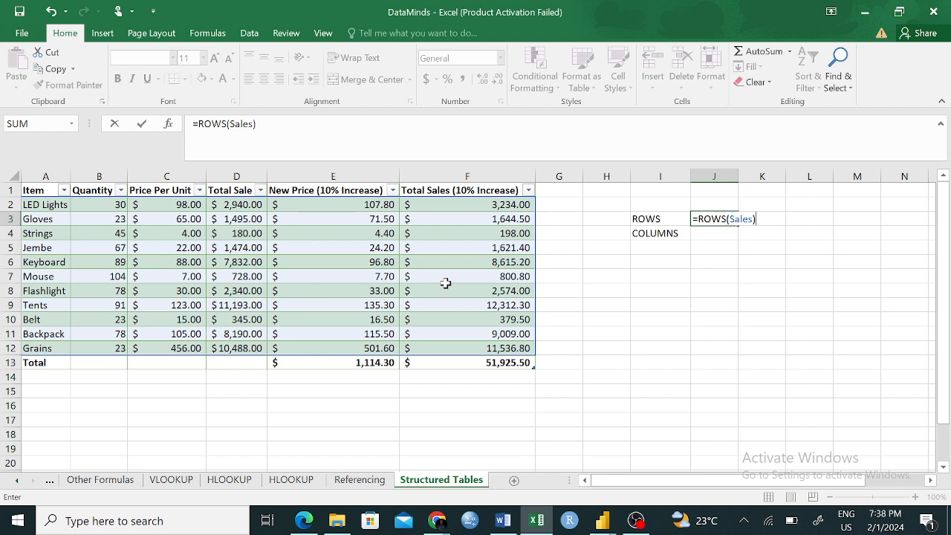
{"action": "key", "text": "Return"}
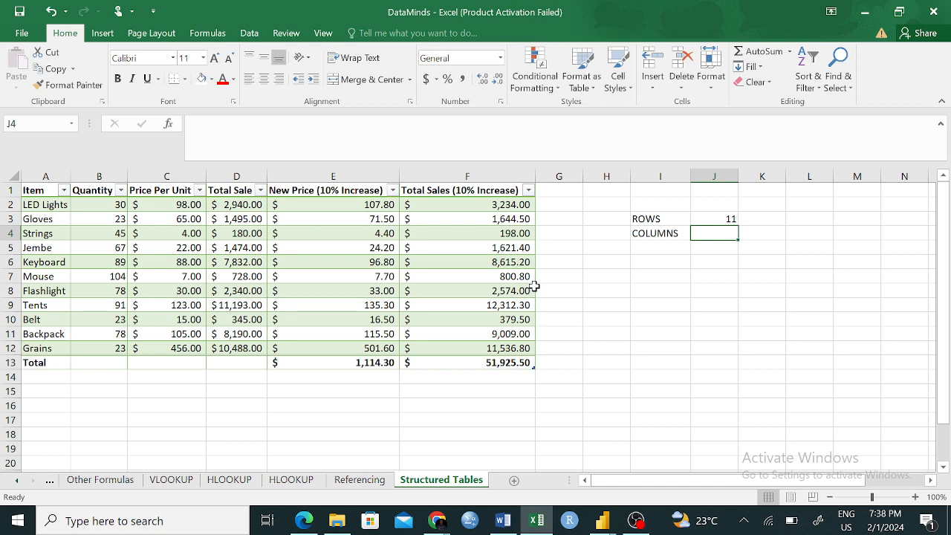
{"action": "left_click", "coordinate": [6, 362]}
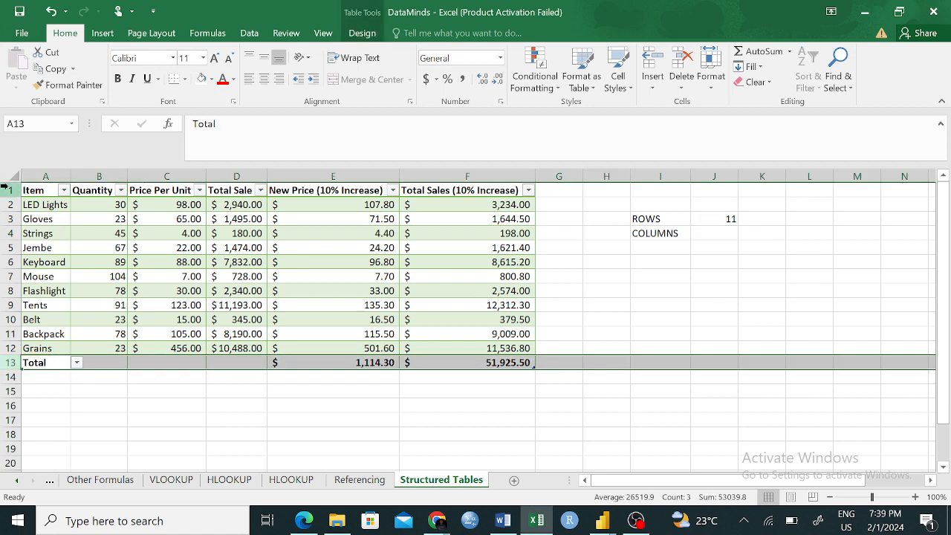
{"action": "left_click", "coordinate": [767, 250]}
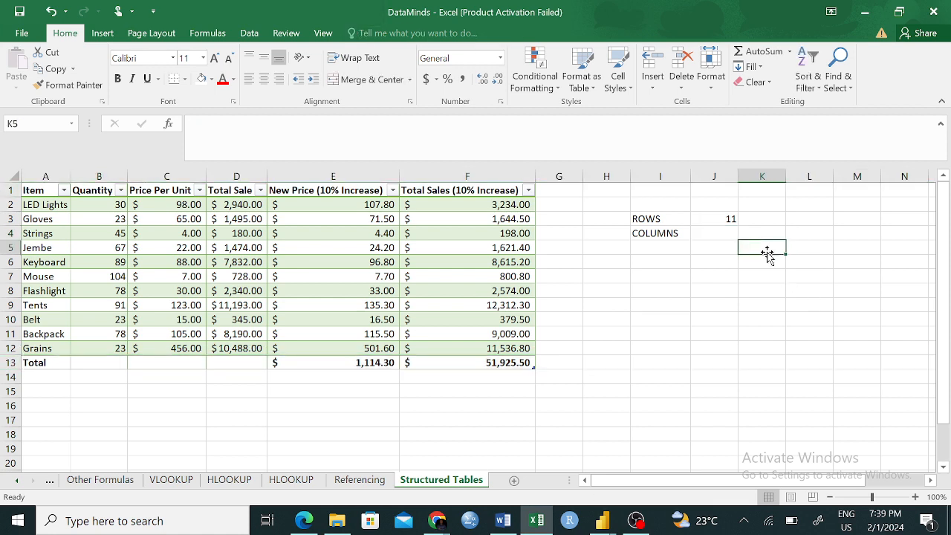
- Count the Sales table's columns in cell J4 with the formula =COLUMNS(Sales)
{"action": "left_click", "coordinate": [730, 232]}
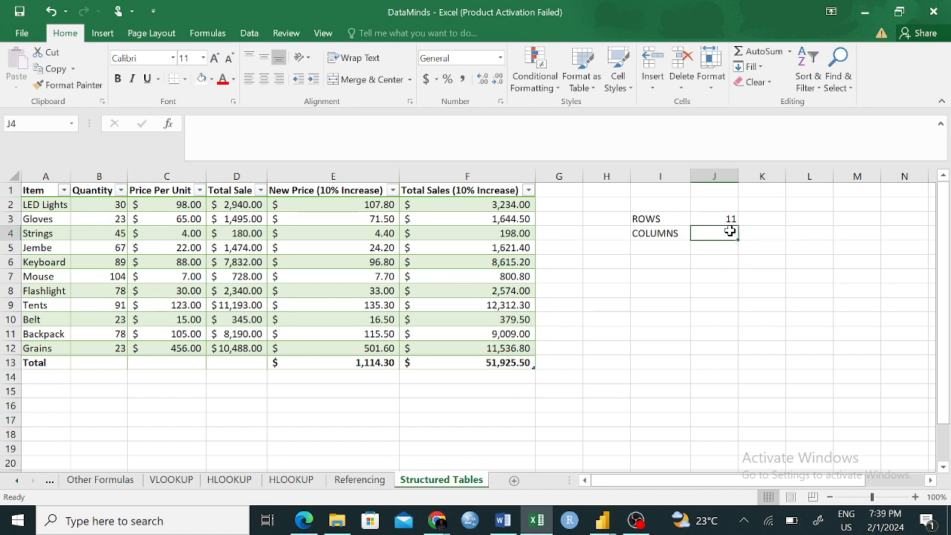
{"action": "type", "text": "=c"}
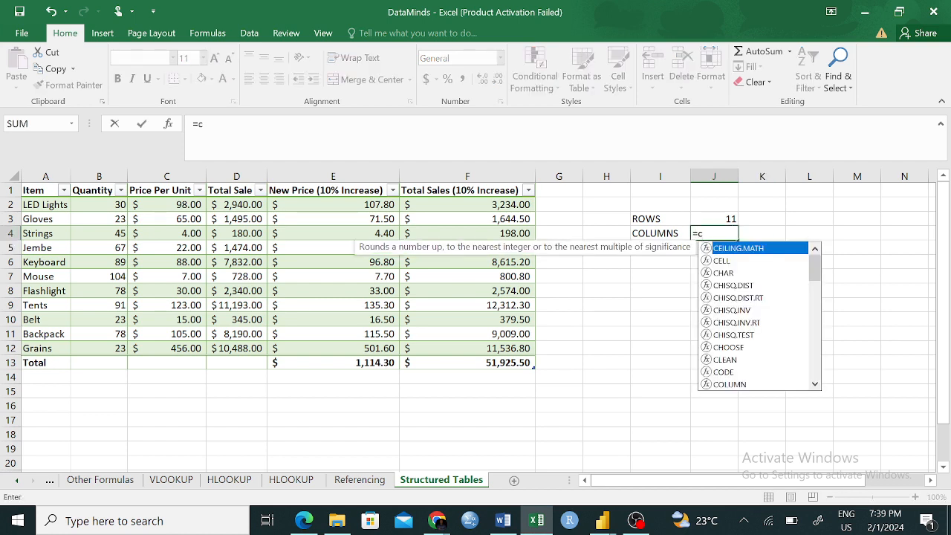
{"action": "key", "text": "BackSpace"}
{"action": "type", "text": "COL"}
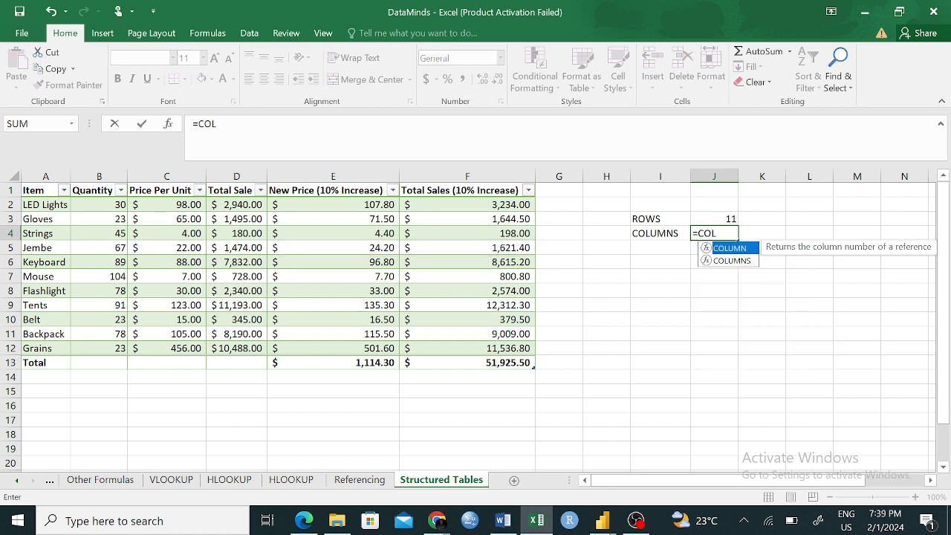
{"action": "key", "text": "Down"}
{"action": "key", "text": "Tab"}
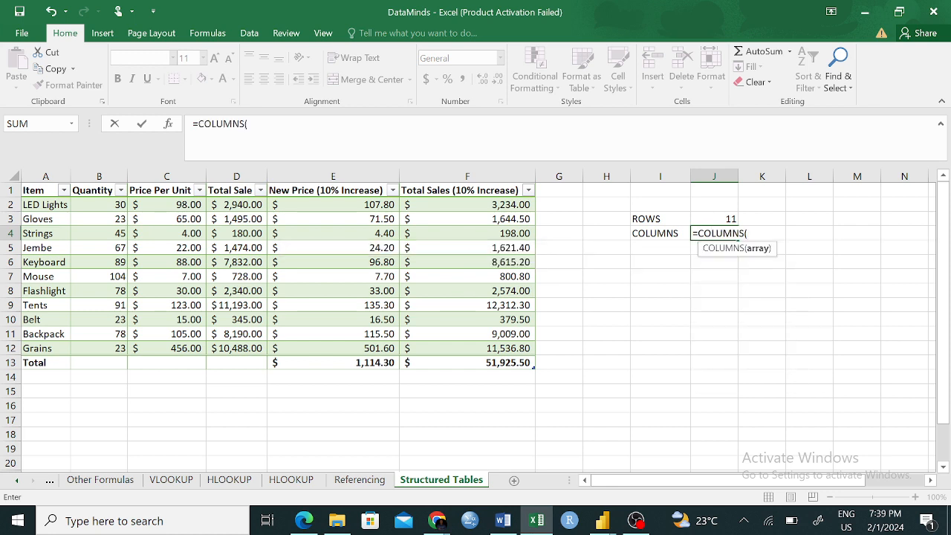
{"action": "type", "text": "S"}
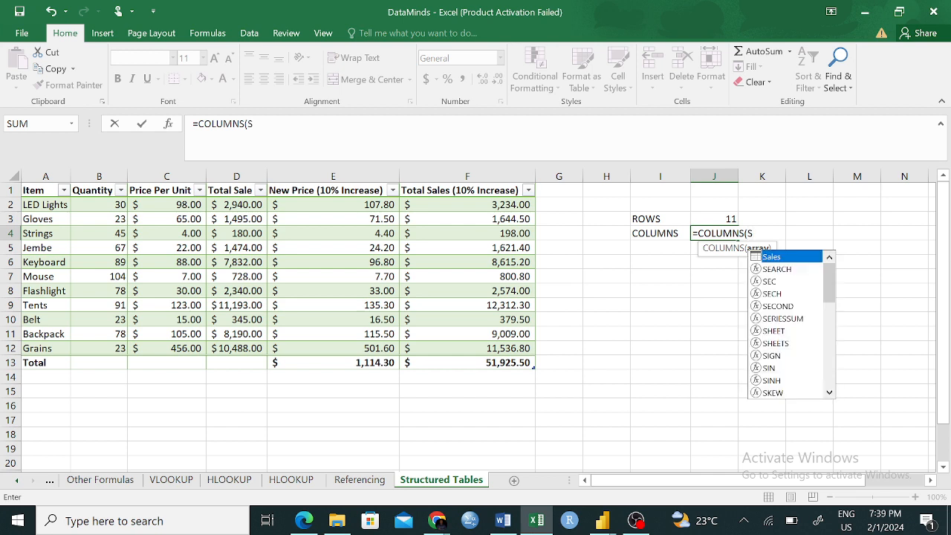
{"action": "type", "text": "A"}
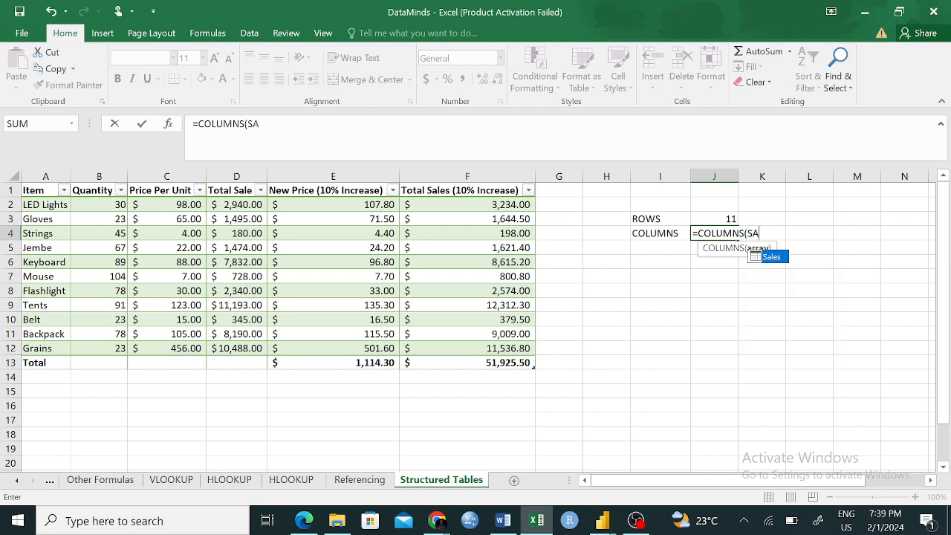
{"action": "key", "text": "Tab"}
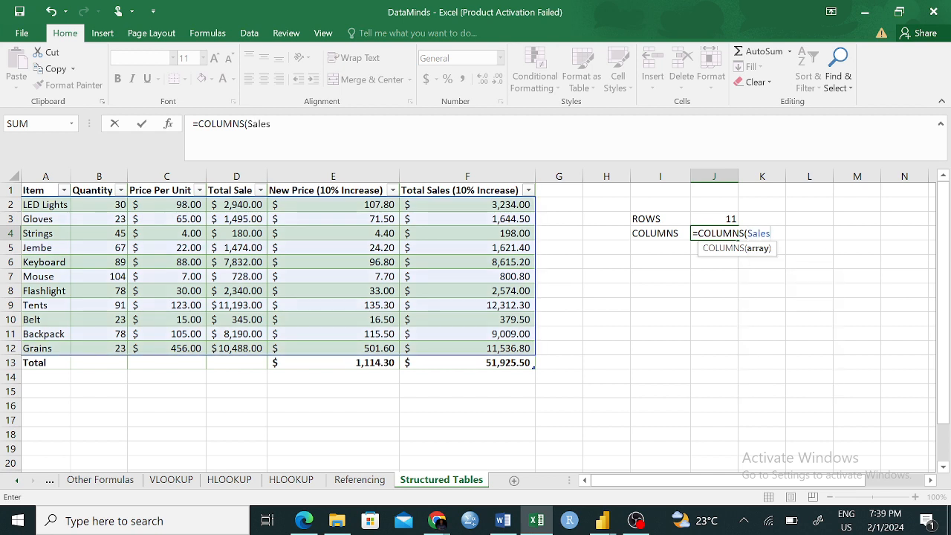
{"action": "type", "text": ")"}
{"action": "key", "text": "Return"}
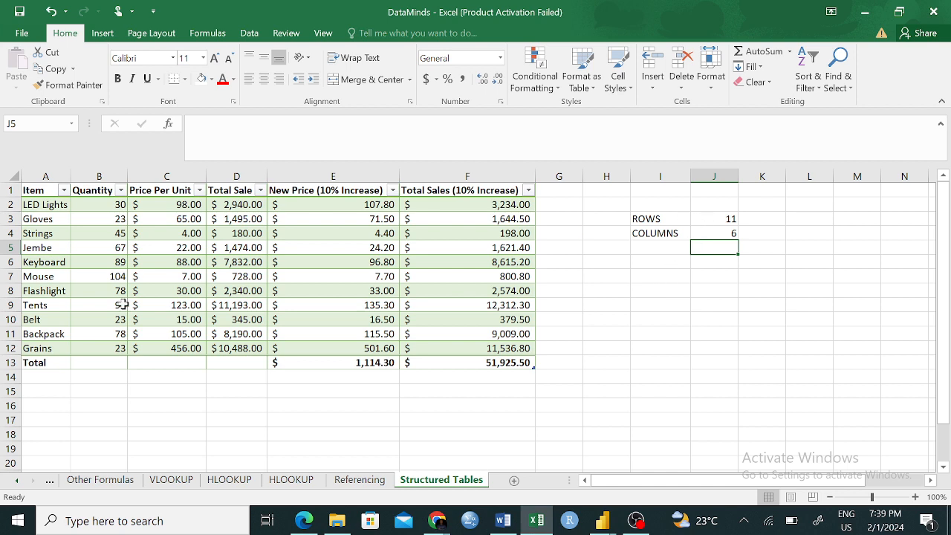
- Select the Sales table's total row and its header row in turn to examine which rows the count leaves out
{"action": "left_click", "coordinate": [41, 364]}
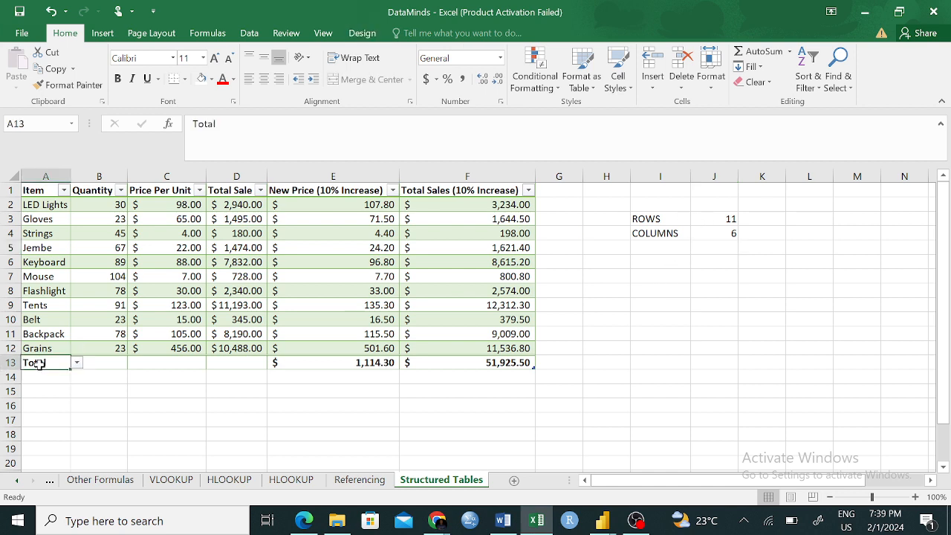
{"action": "left_click", "coordinate": [10, 362]}
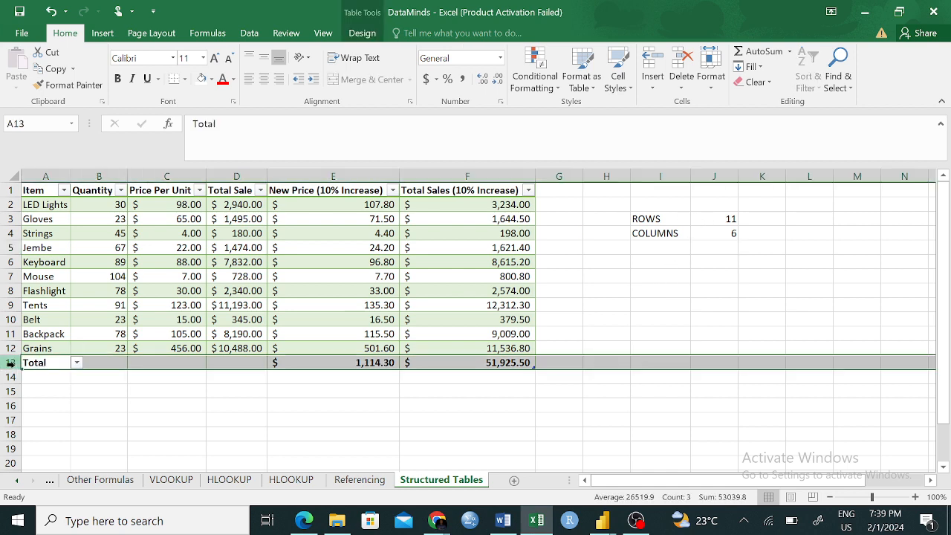
{"action": "left_click", "coordinate": [11, 190]}
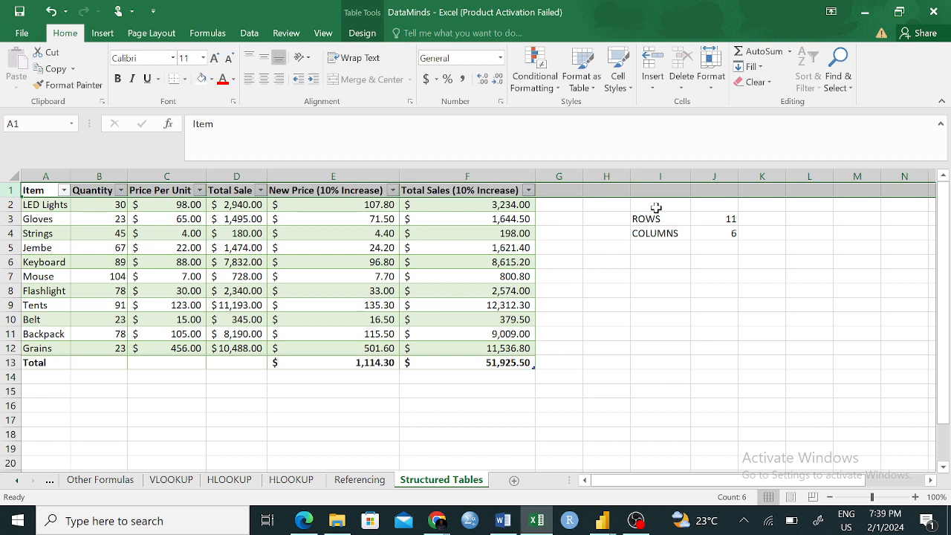
{"action": "left_click", "coordinate": [726, 291]}
- Label cell I6 as Total Rows
{"action": "left_click", "coordinate": [653, 260]}
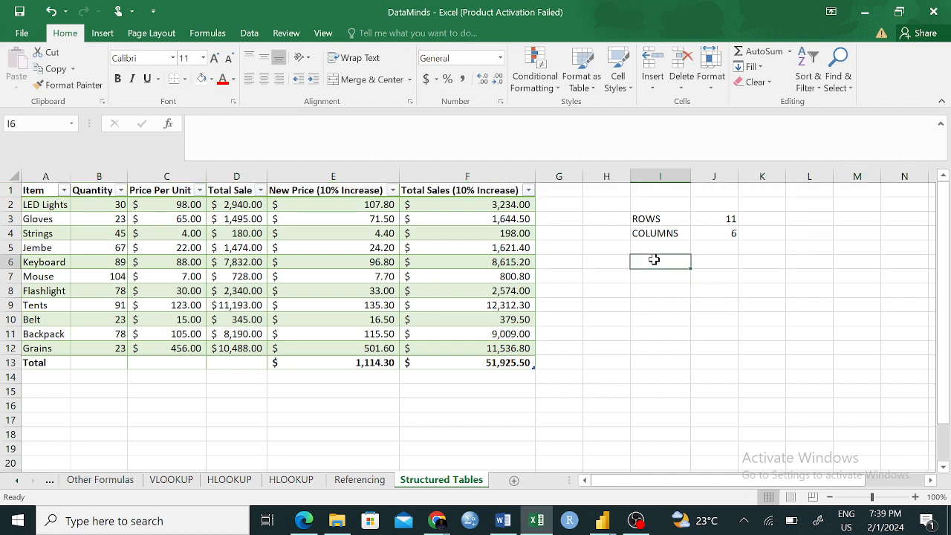
{"action": "type", "text": "TO"}
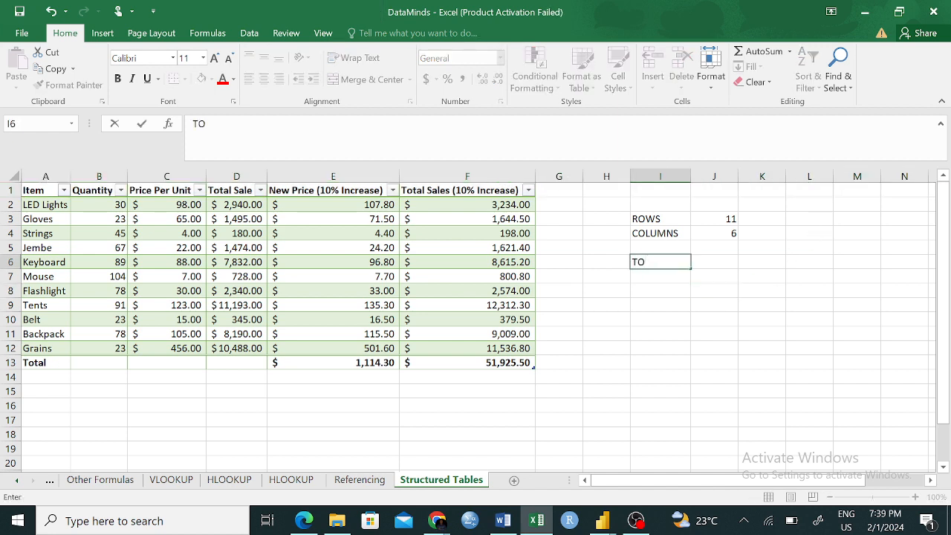
{"action": "key", "text": "BackSpace"}
{"action": "type", "text": "otal Ro"}
{"action": "type", "text": "wbe"}
{"action": "key", "text": "BackSpace"}
{"action": "key", "text": "BackSpace"}
{"action": "type", "text": "s"}
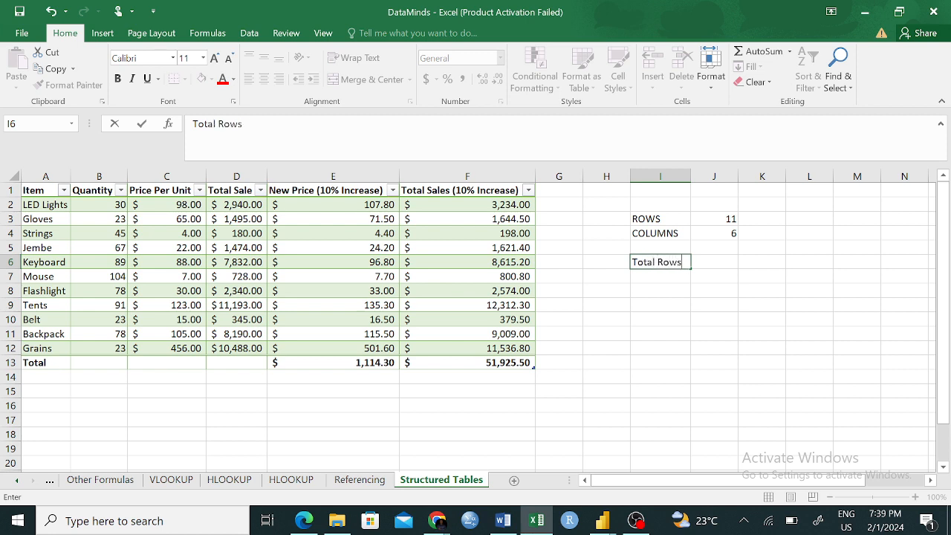
{"action": "left_click", "coordinate": [678, 308]}
- Count all rows of the Sales table, header and totals included, in cell J6 with =ROWS(Sales[#All]), and review the formula
{"action": "left_click", "coordinate": [722, 258]}
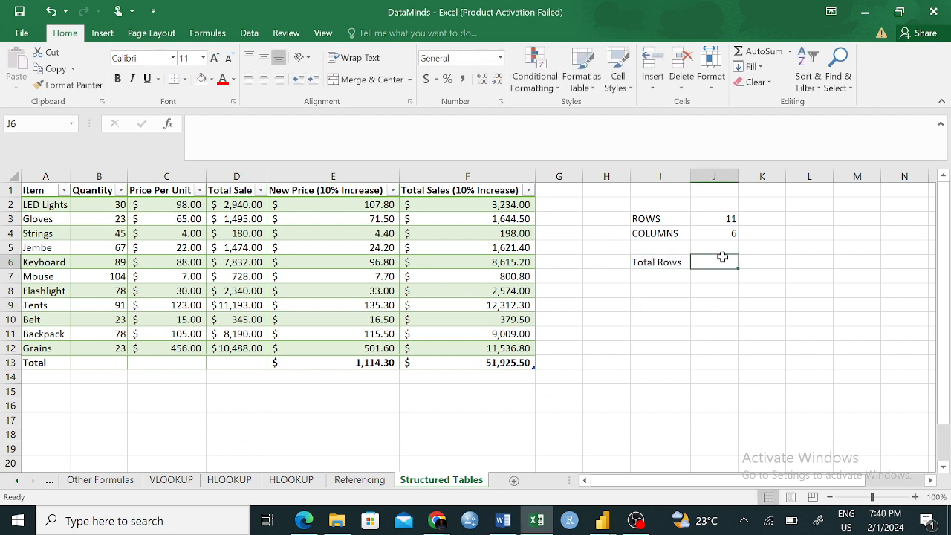
{"action": "type", "text": "="}
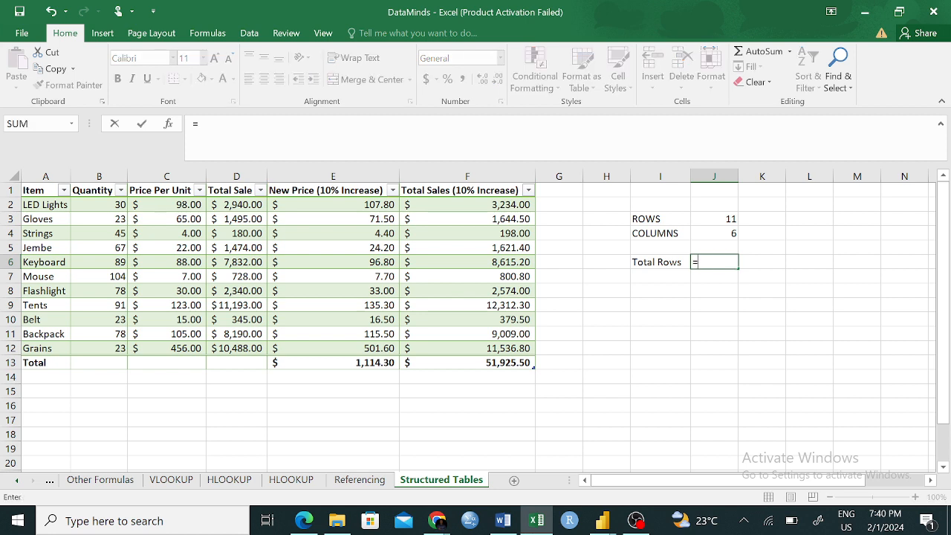
{"action": "type", "text": "row"}
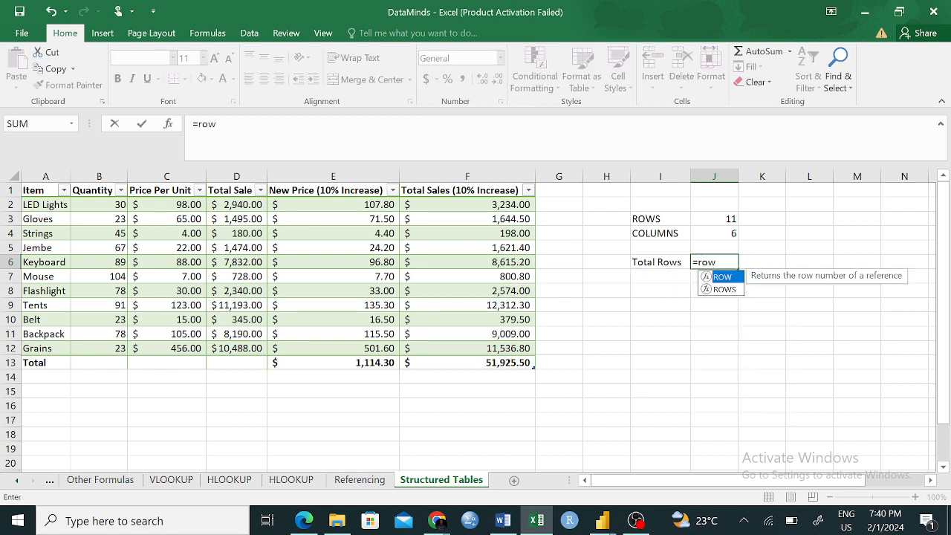
{"action": "key", "text": "Down"}
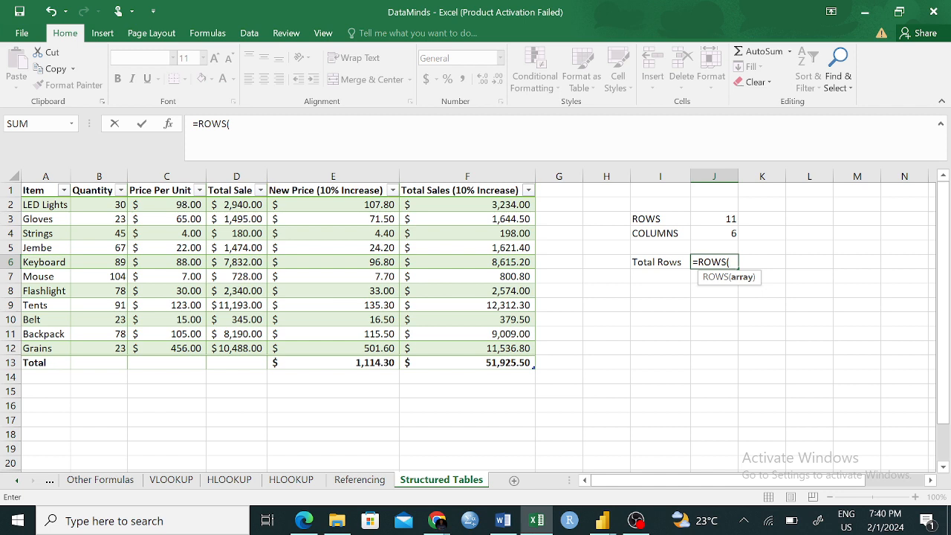
{"action": "type", "text": "Sales"}
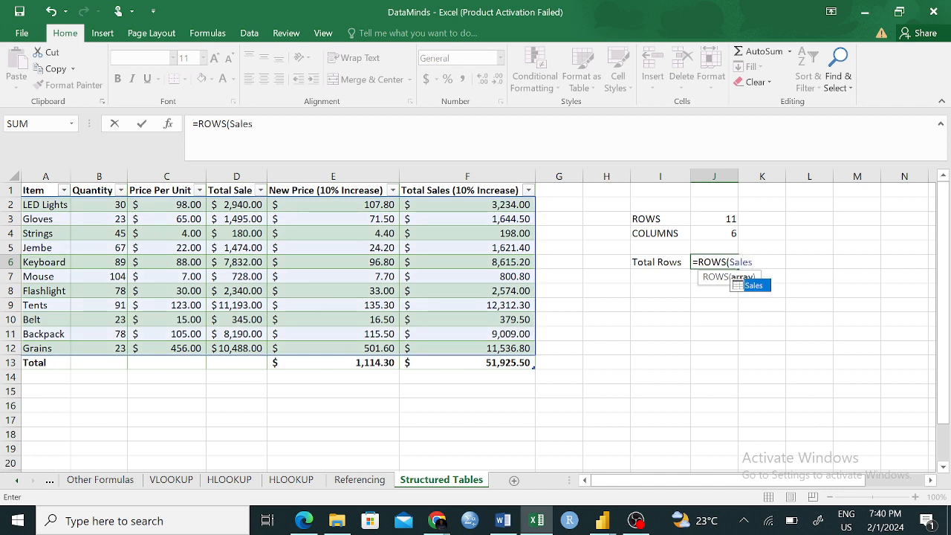
{"action": "key", "text": "Tab"}
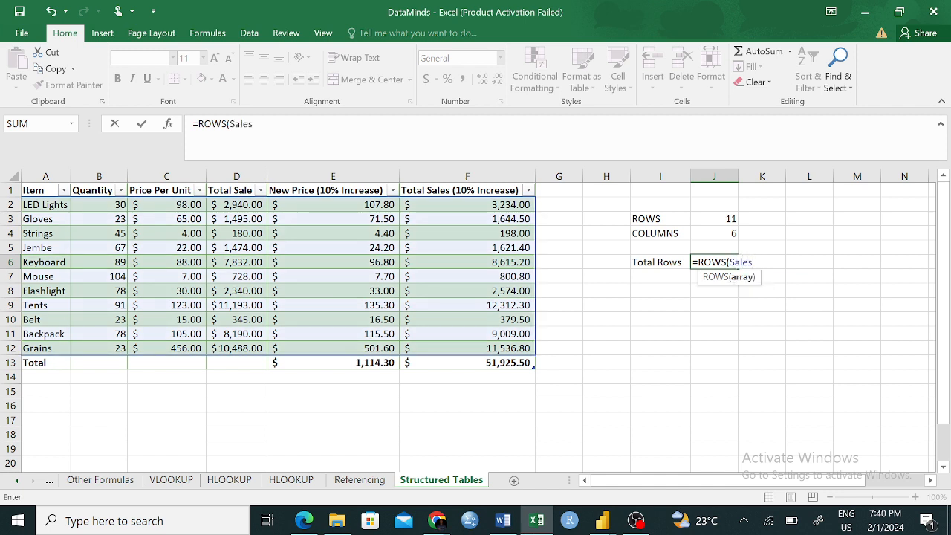
{"action": "type", "text": "["}
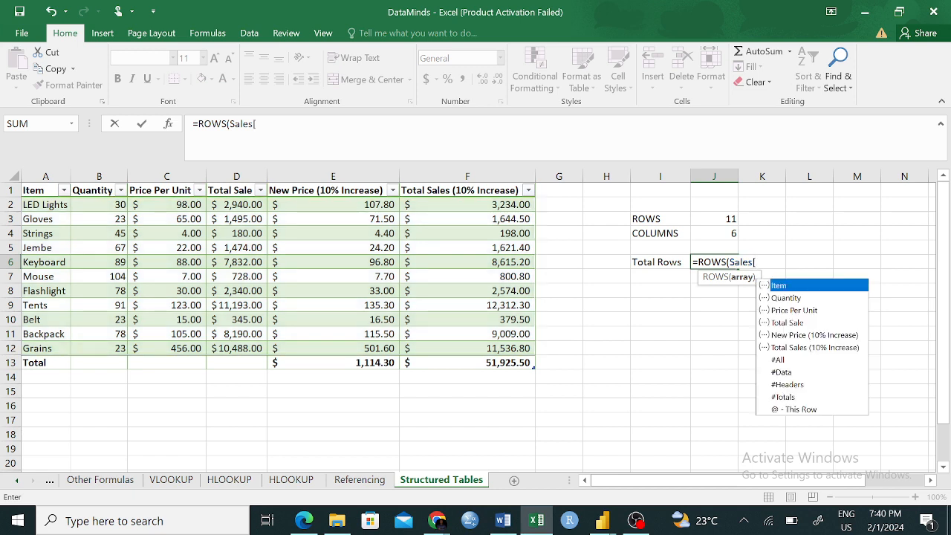
{"action": "key", "text": "Down"}
{"action": "key", "text": "Down"}
{"action": "key", "text": "Down"}
{"action": "key", "text": "Down"}
{"action": "key", "text": "Down"}
{"action": "key", "text": "Down"}
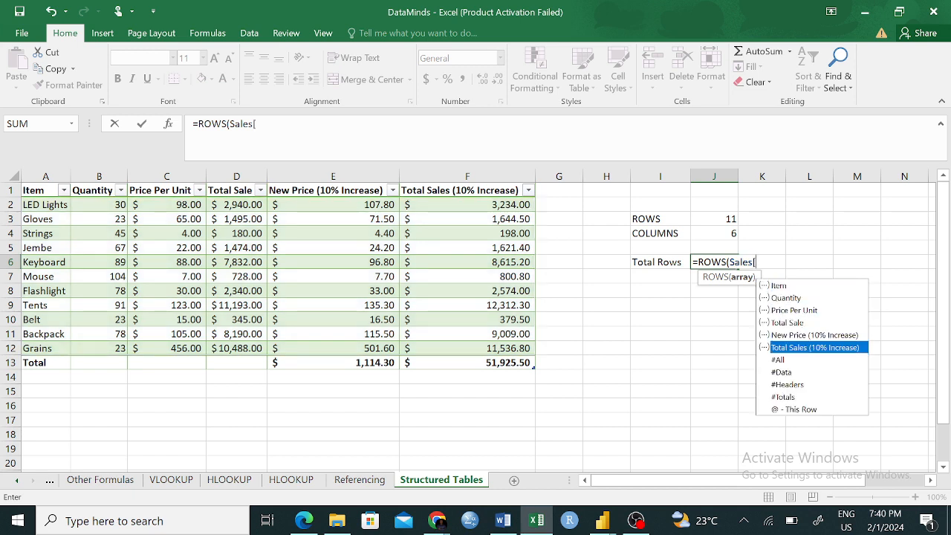
{"action": "key", "text": "Tab"}
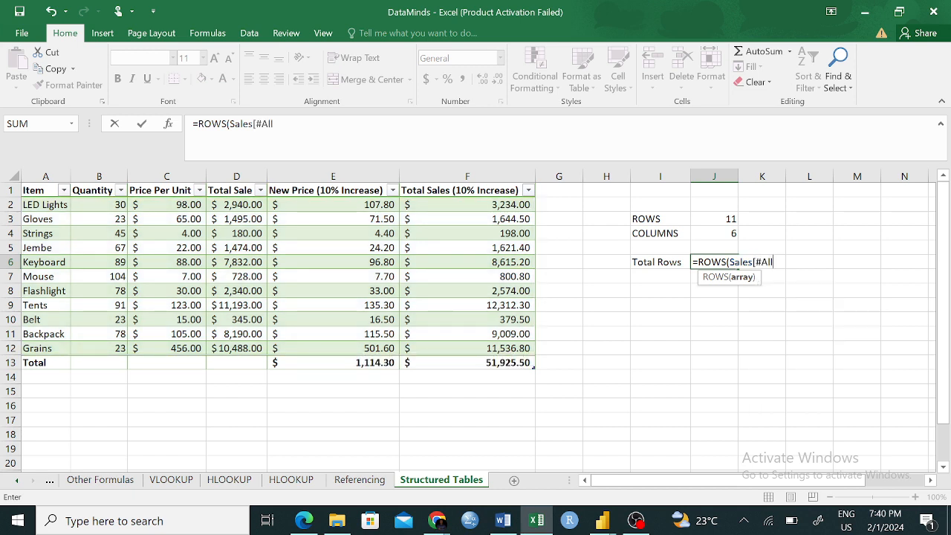
{"action": "type", "text": "]"}
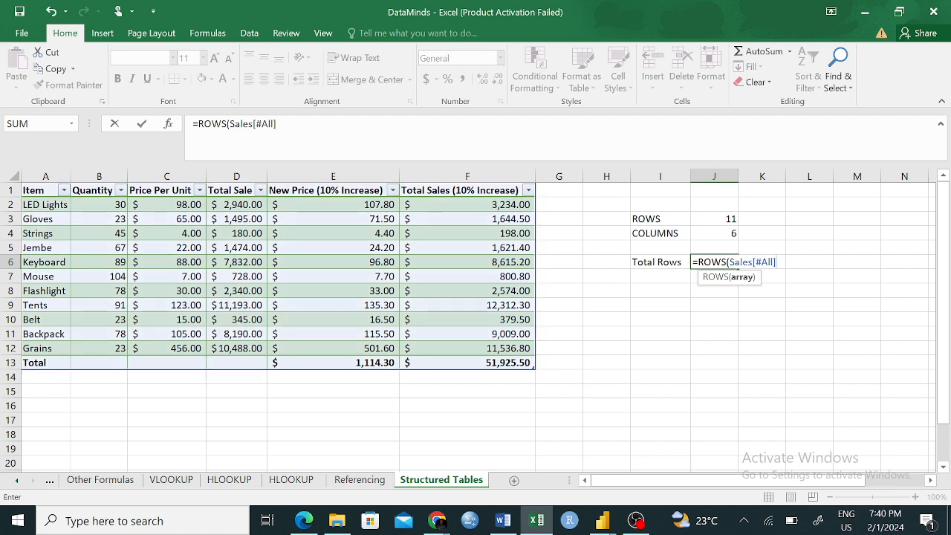
{"action": "type", "text": ")"}
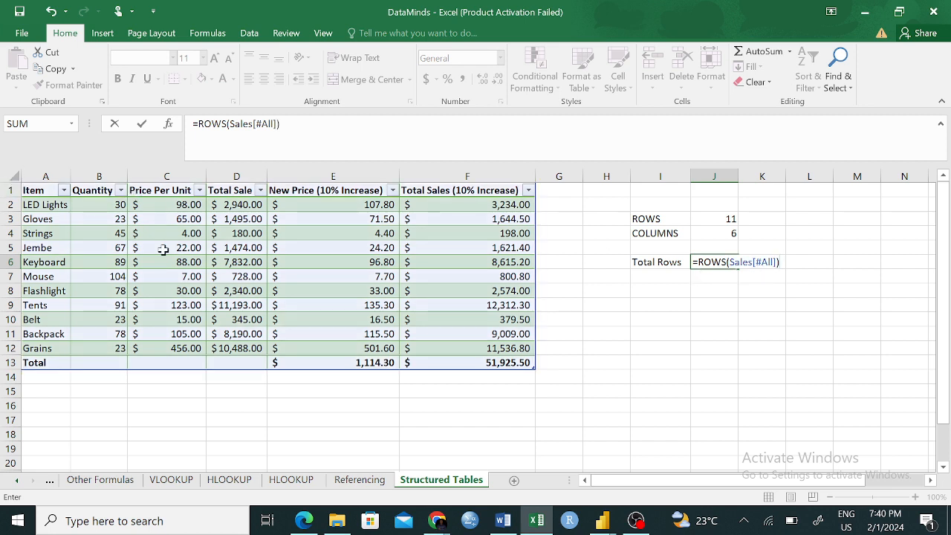
{"action": "key", "text": "Return"}
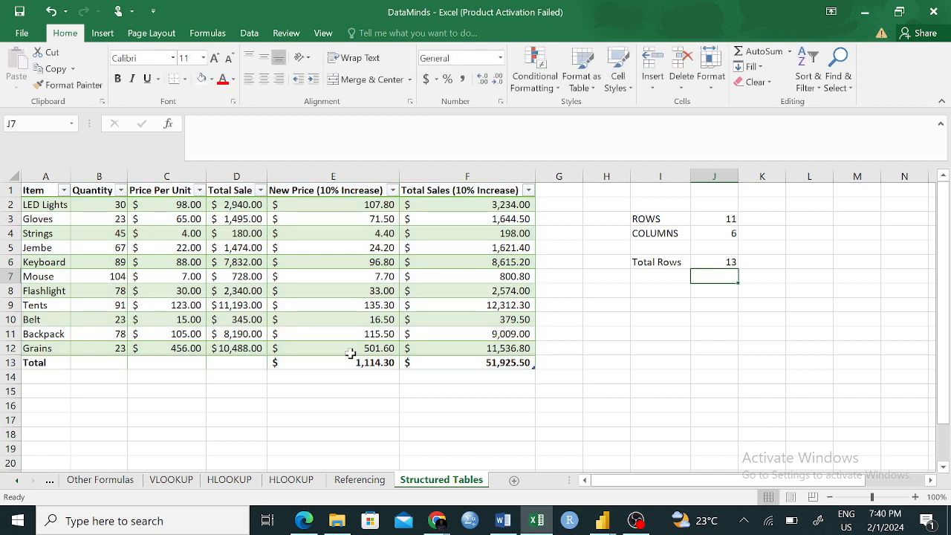
{"action": "left_click", "coordinate": [714, 262]}
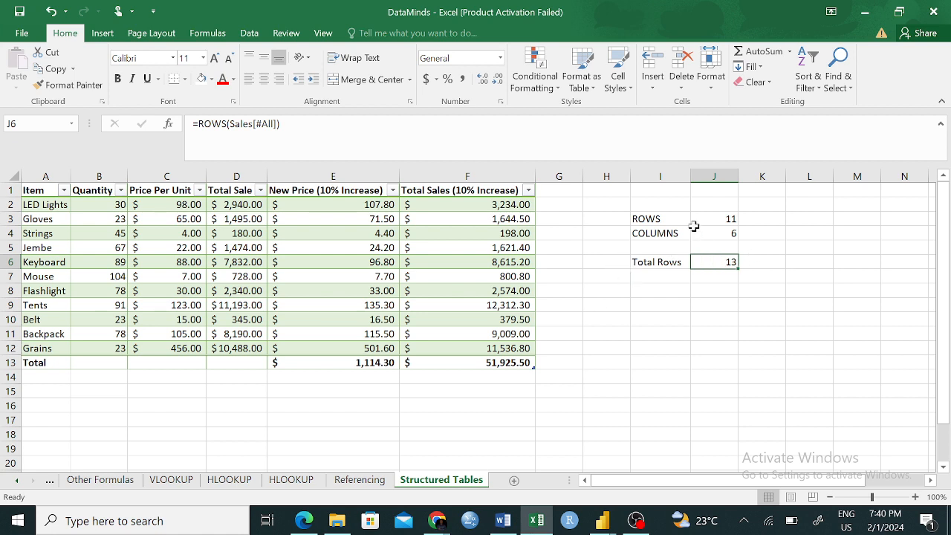
{"action": "left_click", "coordinate": [665, 220]}
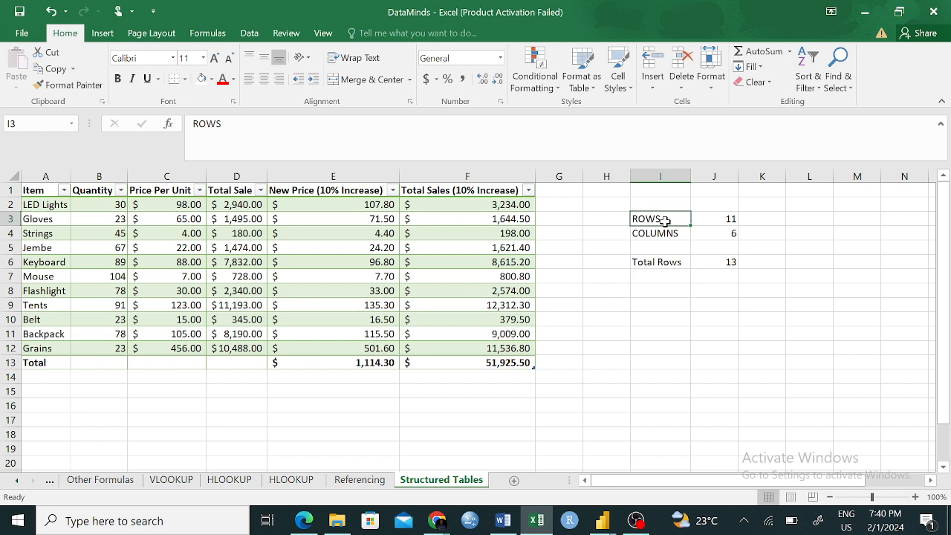
{"action": "left_click", "coordinate": [692, 334]}
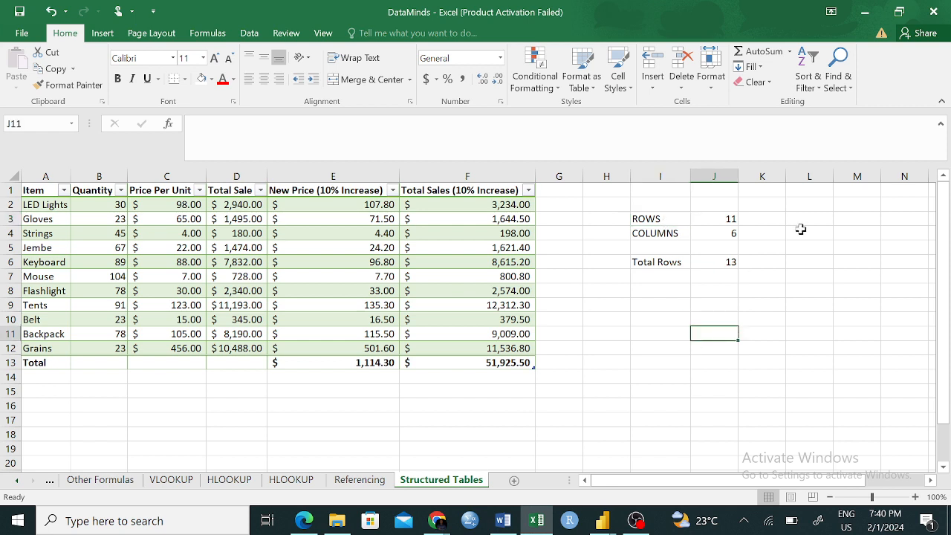
{"action": "left_click", "coordinate": [800, 229]}
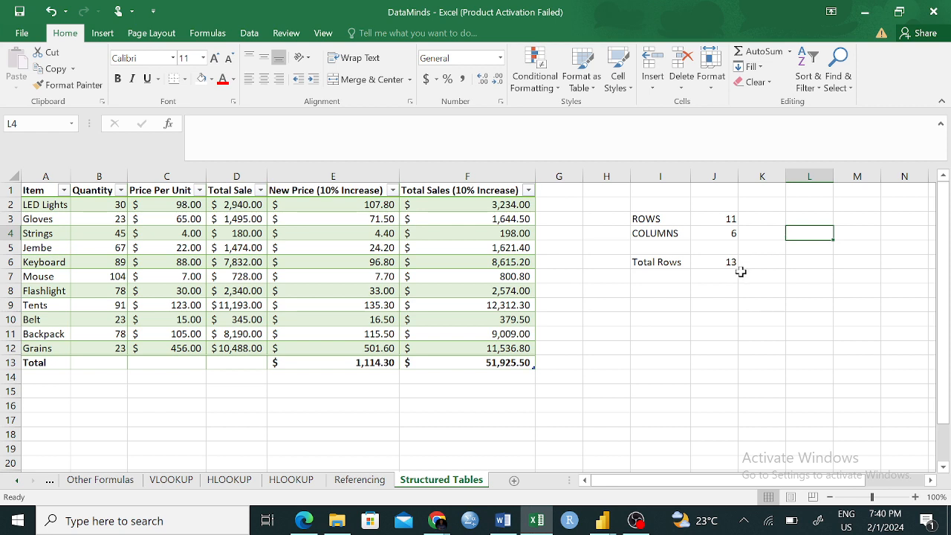
{"action": "left_click", "coordinate": [715, 324]}
{"action": "type", "text": "="}
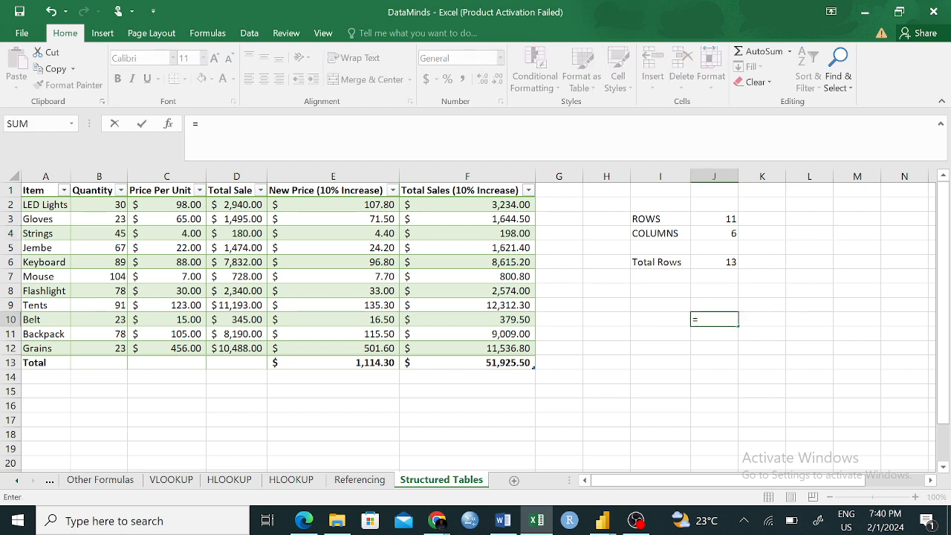
{"action": "key", "text": "Escape"}
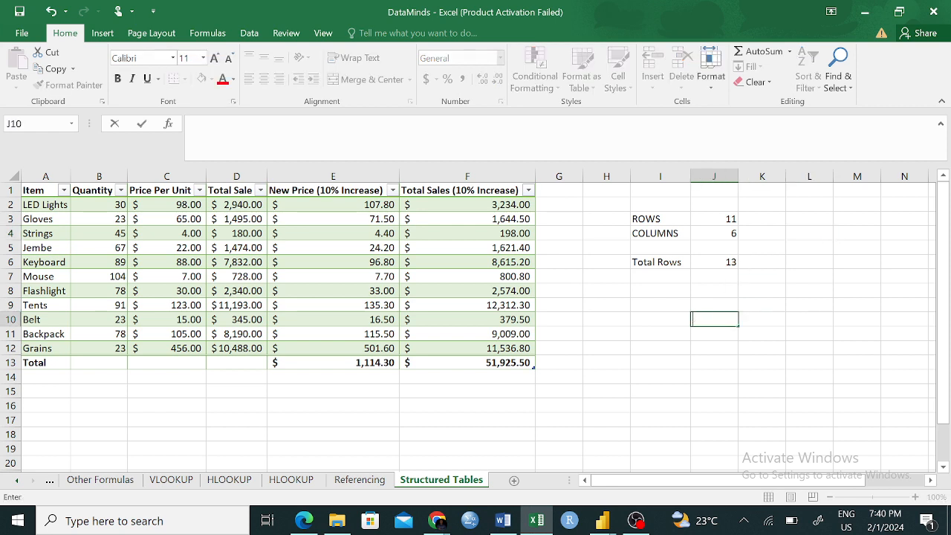
- Examine the table's header row and the ROWS formula in cell J3
{"action": "left_click", "coordinate": [11, 190]}
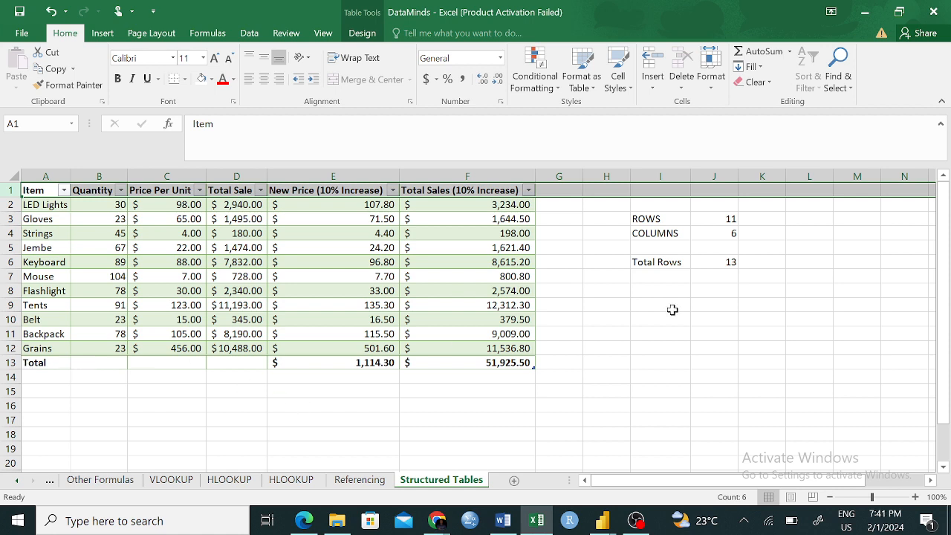
{"action": "left_click", "coordinate": [871, 344]}
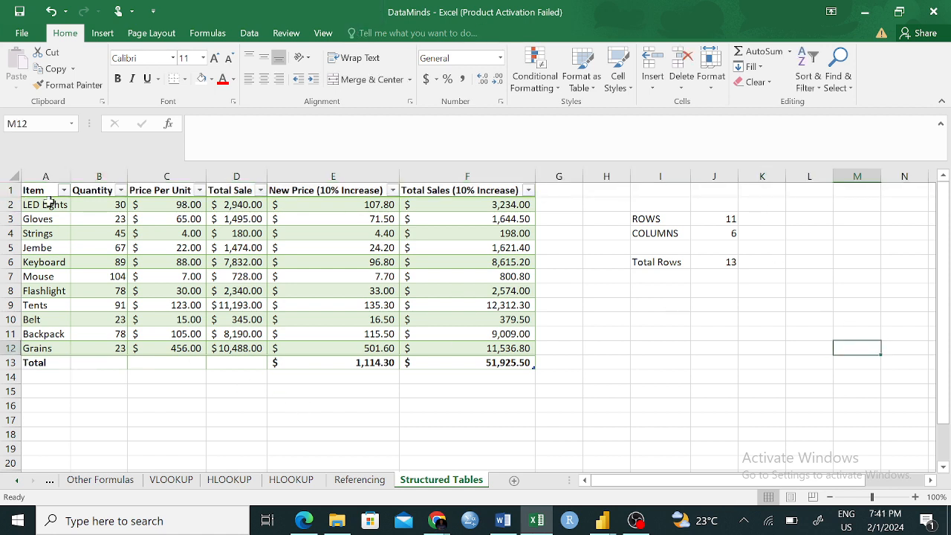
{"action": "left_click", "coordinate": [718, 218]}
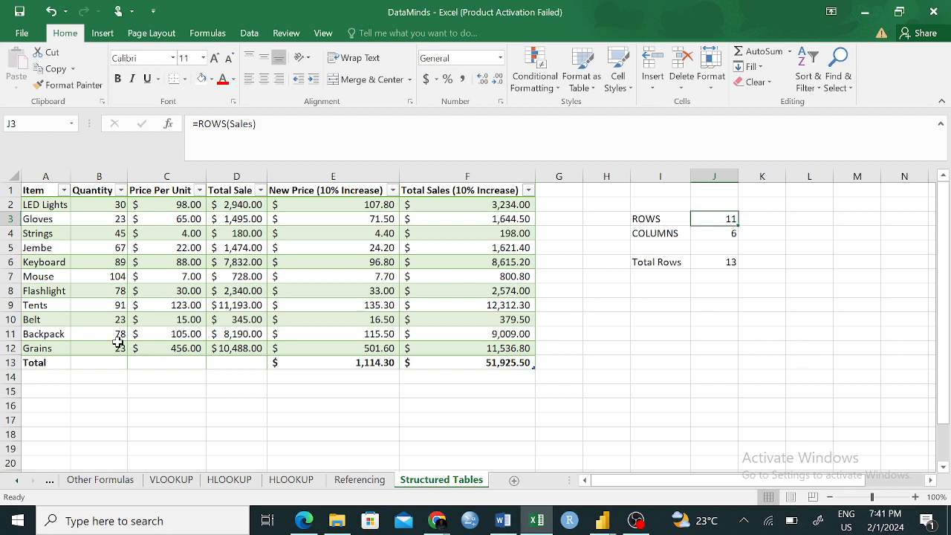
- Insert a blank row above the Backpack row in the Sales table
{"action": "left_click", "coordinate": [10, 333]}
{"action": "right_click", "coordinate": [11, 334]}
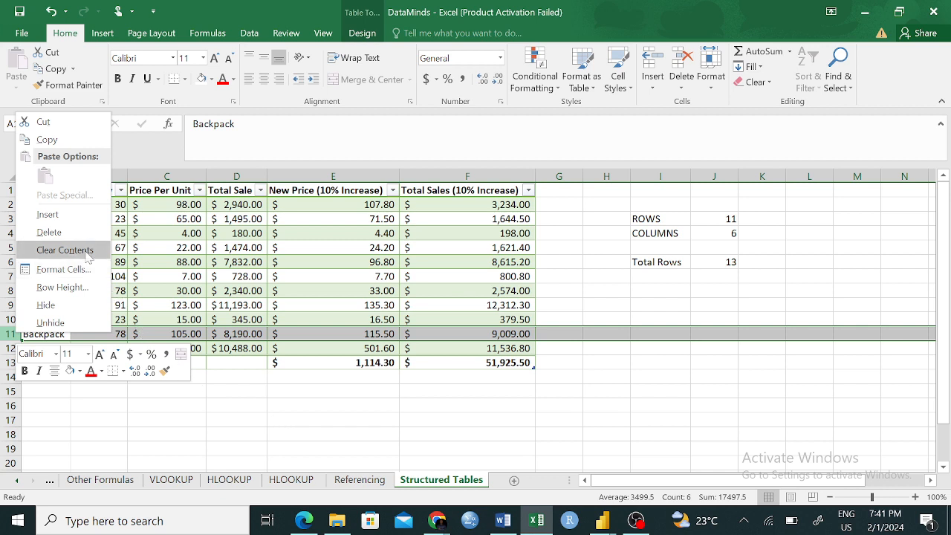
{"action": "left_click", "coordinate": [48, 213]}
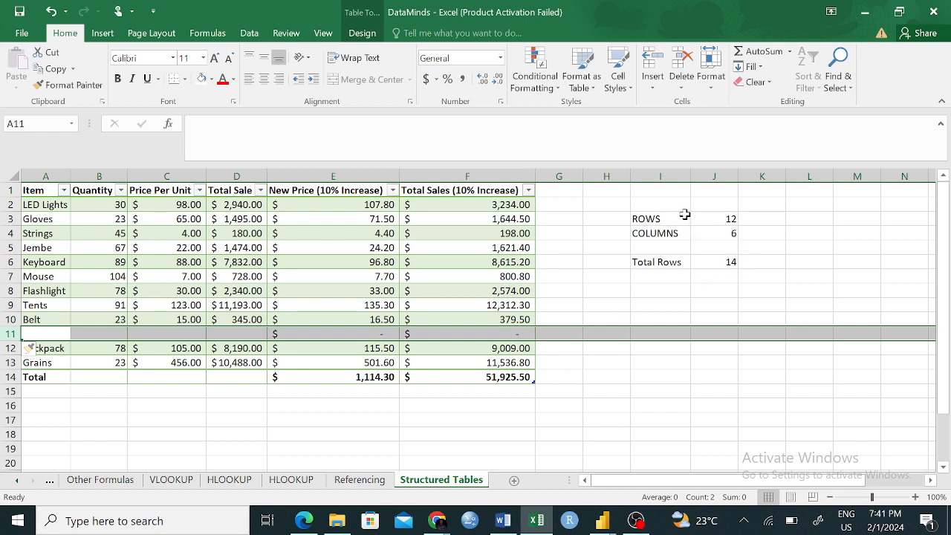
{"action": "left_click", "coordinate": [605, 230]}
- Add a column headed COGS to the Sales table by filling the adjacent header cell G1
{"action": "left_click", "coordinate": [558, 190]}
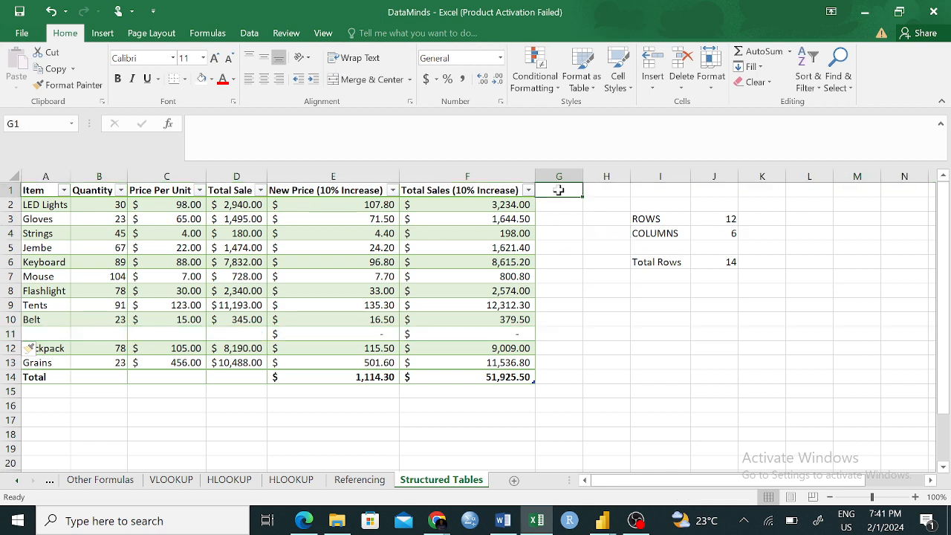
{"action": "type", "text": "My"}
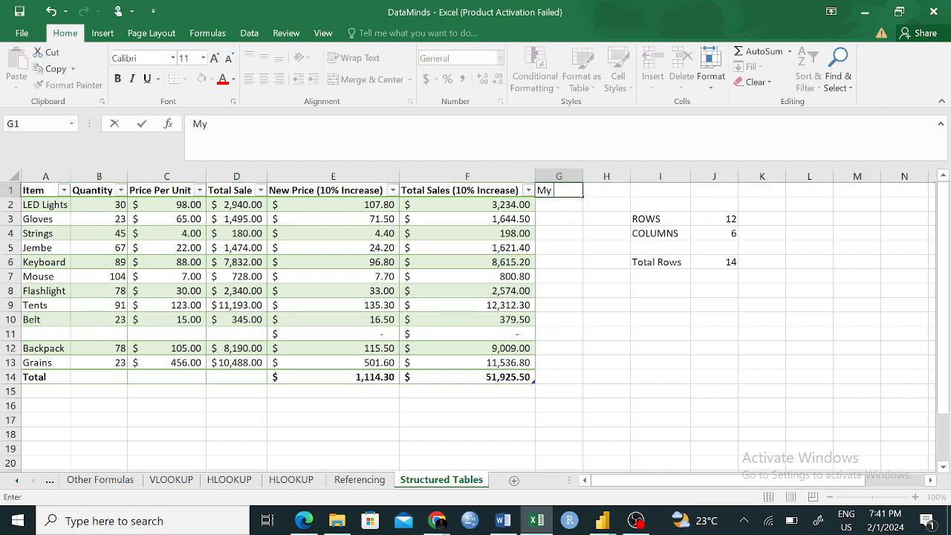
{"action": "key", "text": "BackSpace"}
{"action": "key", "text": "BackSpace"}
{"action": "type", "text": "Profit Margin"}
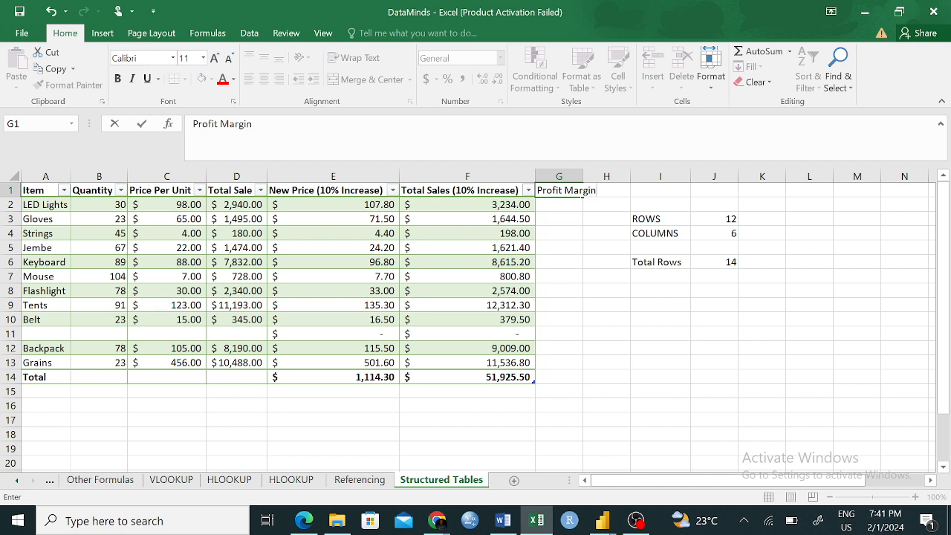
{"action": "key", "text": "BackSpace"}
{"action": "key", "text": "BackSpace"}
{"action": "key", "text": "BackSpace"}
{"action": "key", "text": "BackSpace"}
{"action": "key", "text": "BackSpace"}
{"action": "key", "text": "BackSpace"}
{"action": "key", "text": "BackSpace"}
{"action": "key", "text": "BackSpace"}
{"action": "key", "text": "BackSpace"}
{"action": "key", "text": "BackSpace"}
{"action": "key", "text": "BackSpace"}
{"action": "key", "text": "BackSpace"}
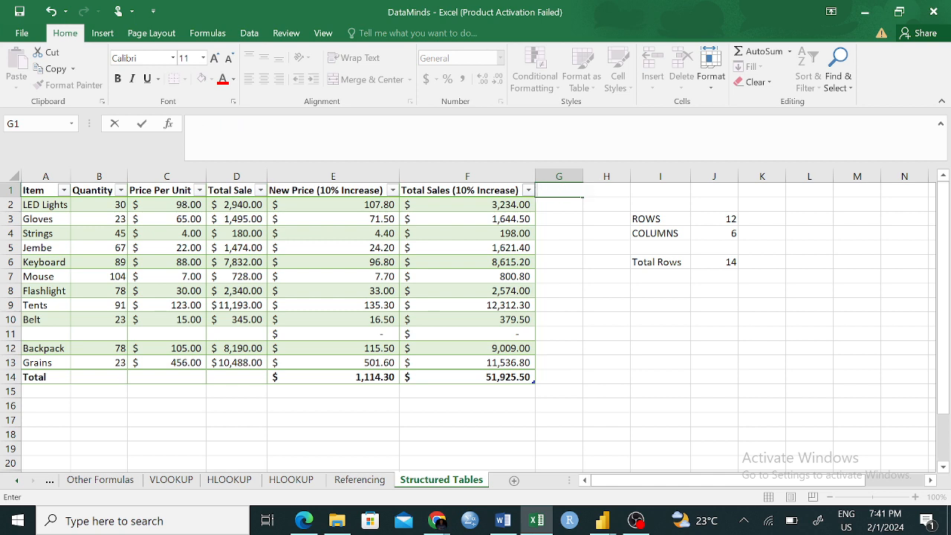
{"action": "type", "text": "COGS"}
{"action": "key", "text": "Return"}
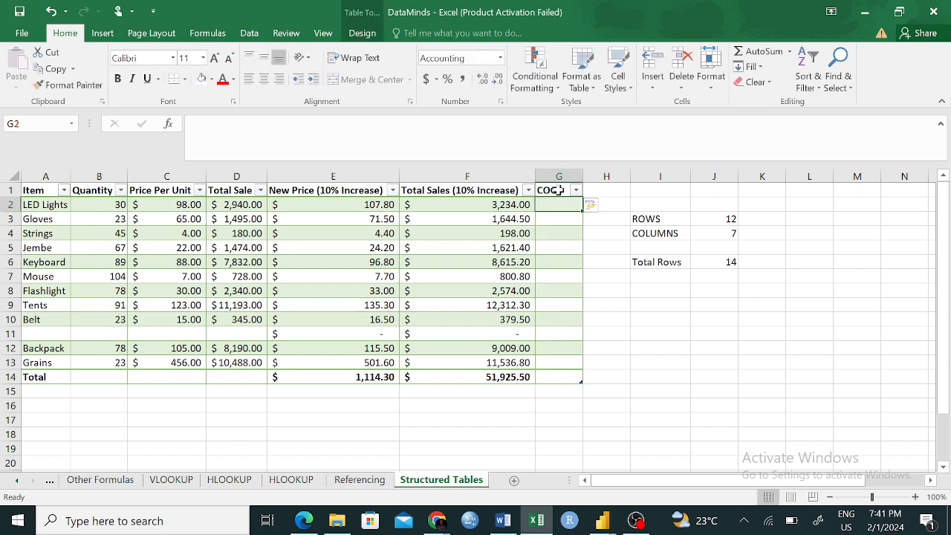
{"action": "left_click", "coordinate": [661, 346]}
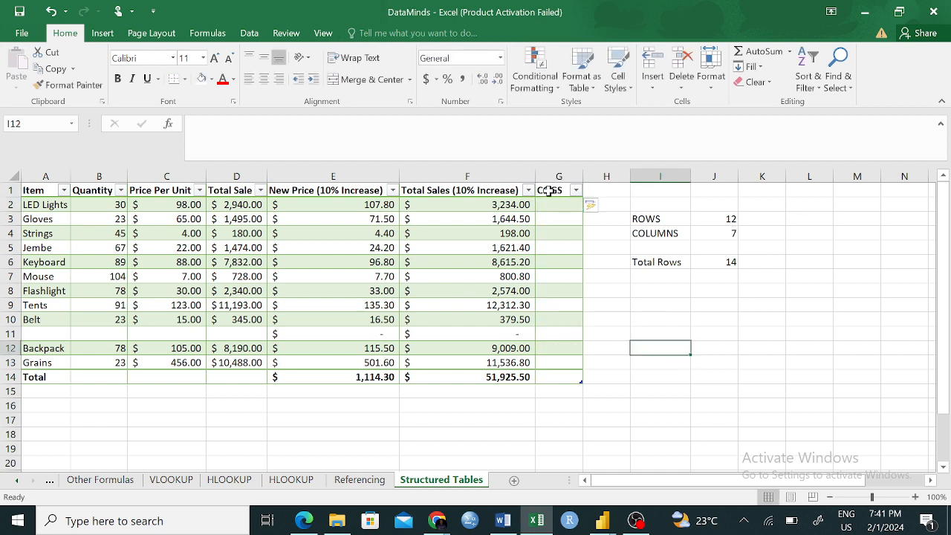
- Add a column headed Profit to the Sales table by filling header cell H1 beside COGS
{"action": "left_click", "coordinate": [548, 191]}
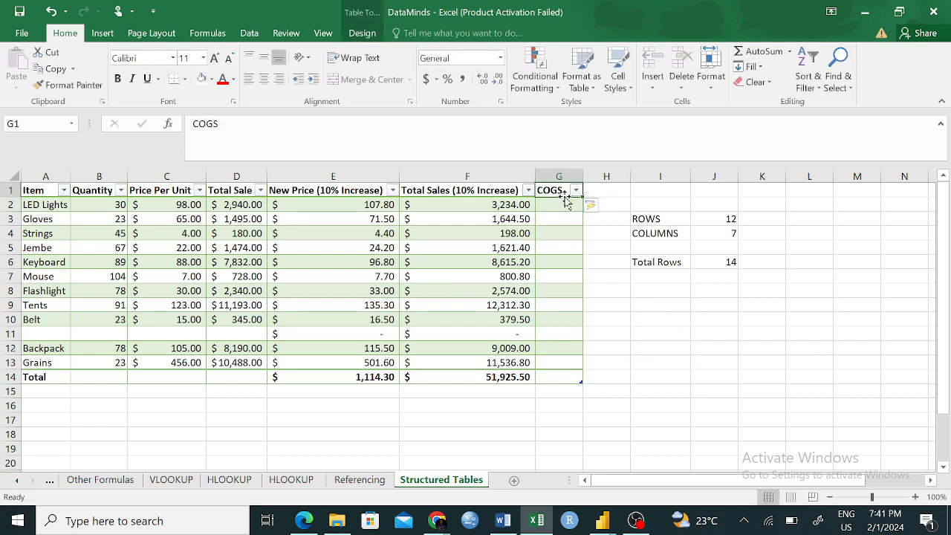
{"action": "right_click", "coordinate": [604, 195]}
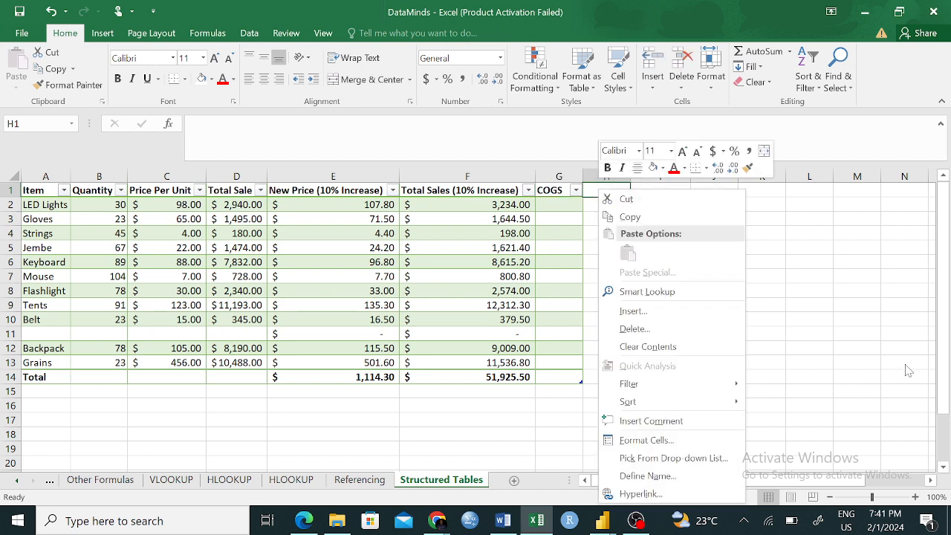
{"action": "key", "text": "Escape"}
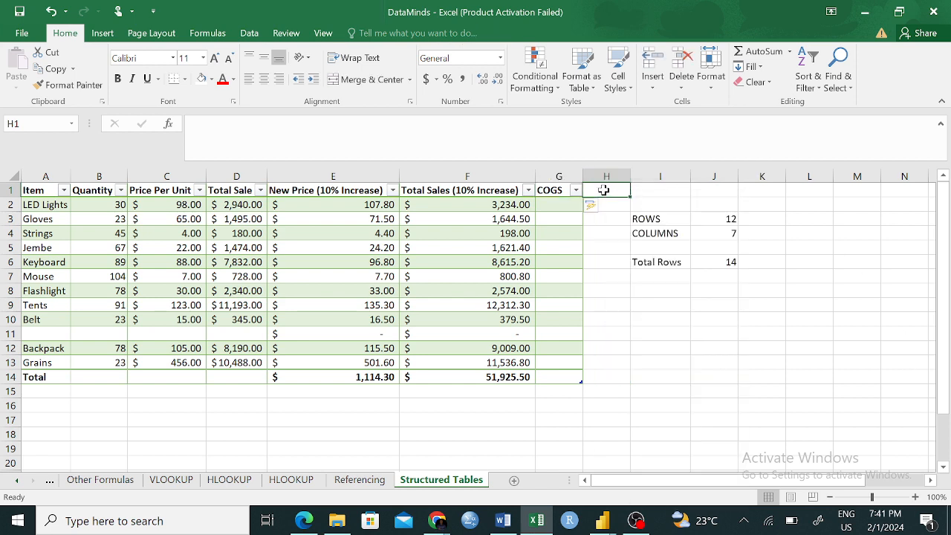
{"action": "type", "text": "Profit"}
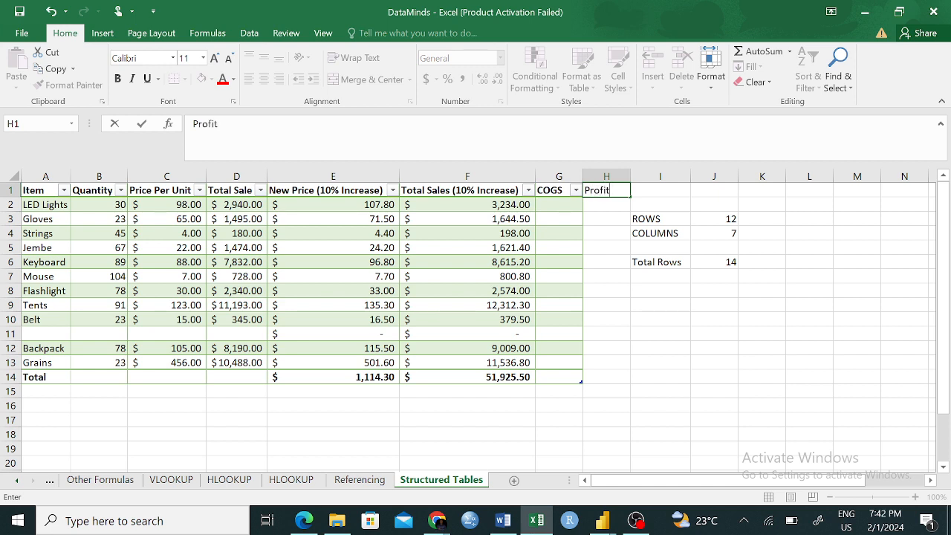
{"action": "key", "text": "Return"}
{"action": "left_click", "coordinate": [823, 405]}
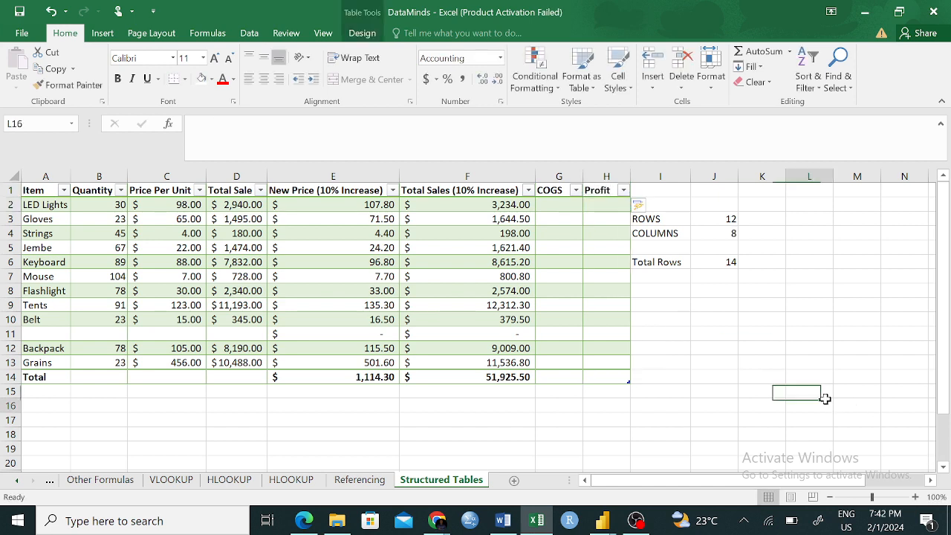
- Review the Profit header, the COLUMNS formula in J4, and the first-row cells under Total Sales (10% Increase), COGS and Profit
{"action": "left_click", "coordinate": [588, 188]}
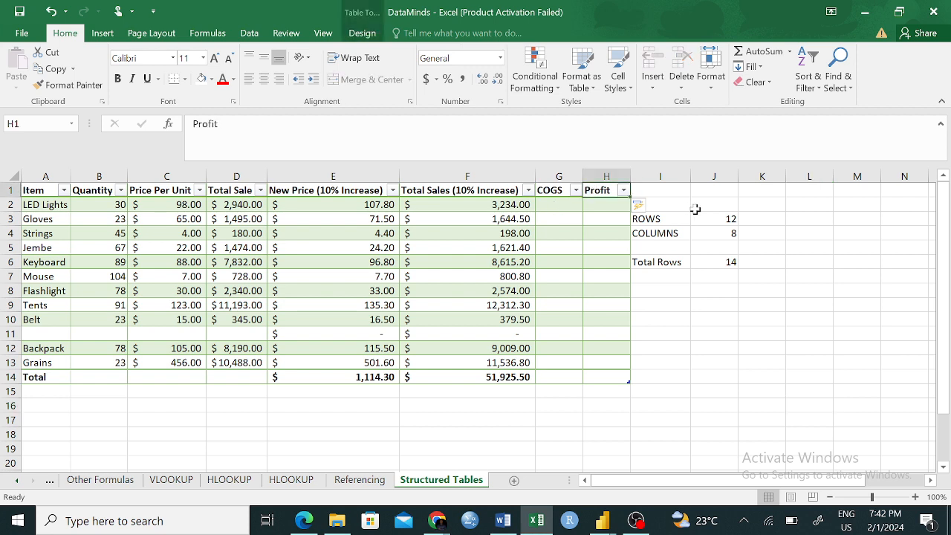
{"action": "left_click", "coordinate": [720, 234]}
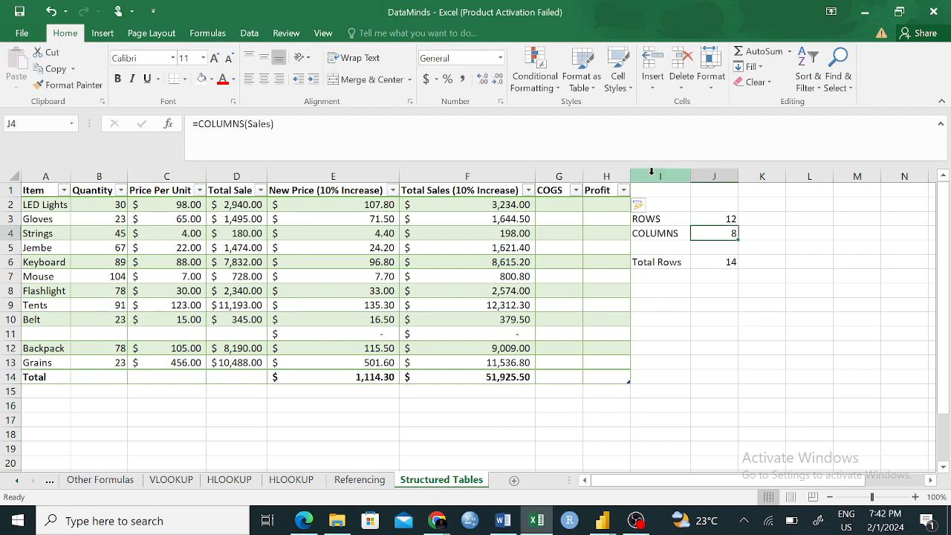
{"action": "left_click", "coordinate": [603, 204]}
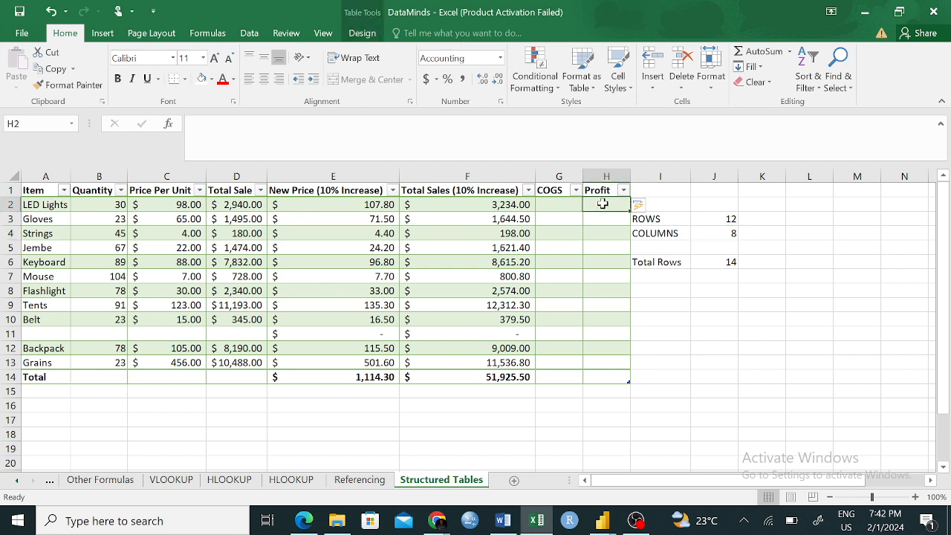
{"action": "left_click", "coordinate": [444, 207]}
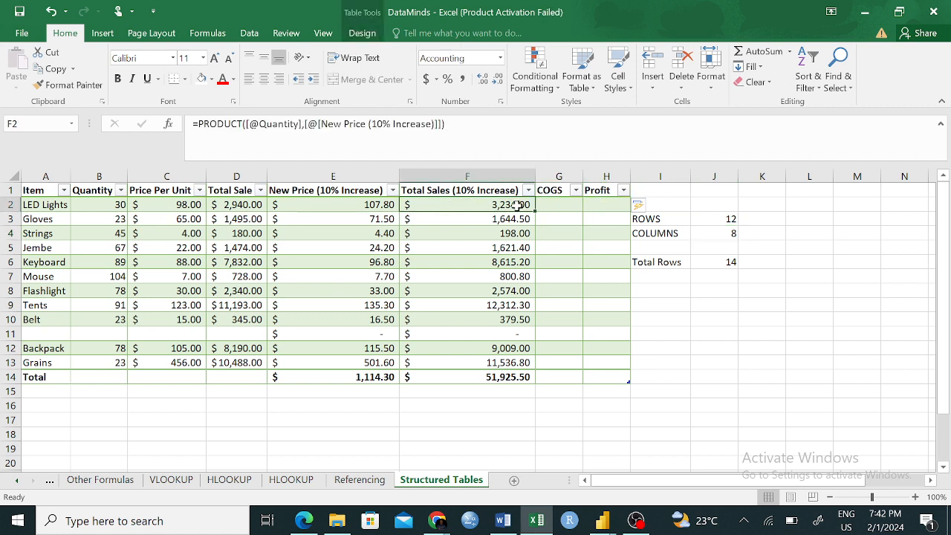
{"action": "left_click", "coordinate": [556, 207]}
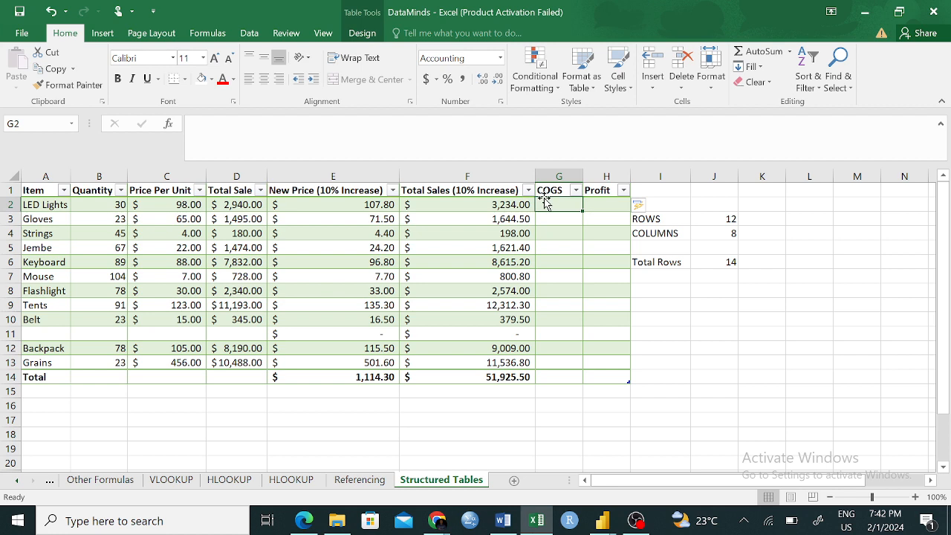
{"action": "left_click", "coordinate": [603, 205]}
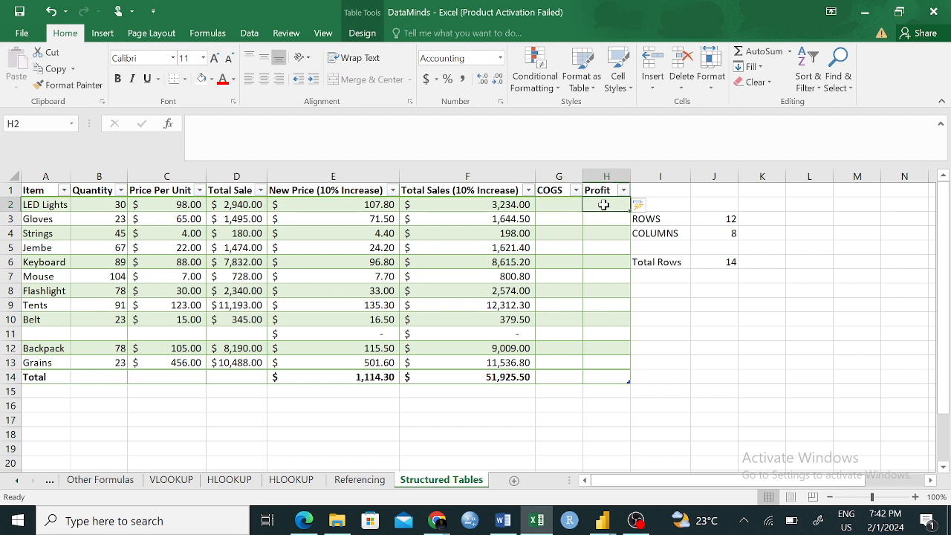
{"action": "left_click", "coordinate": [808, 333]}
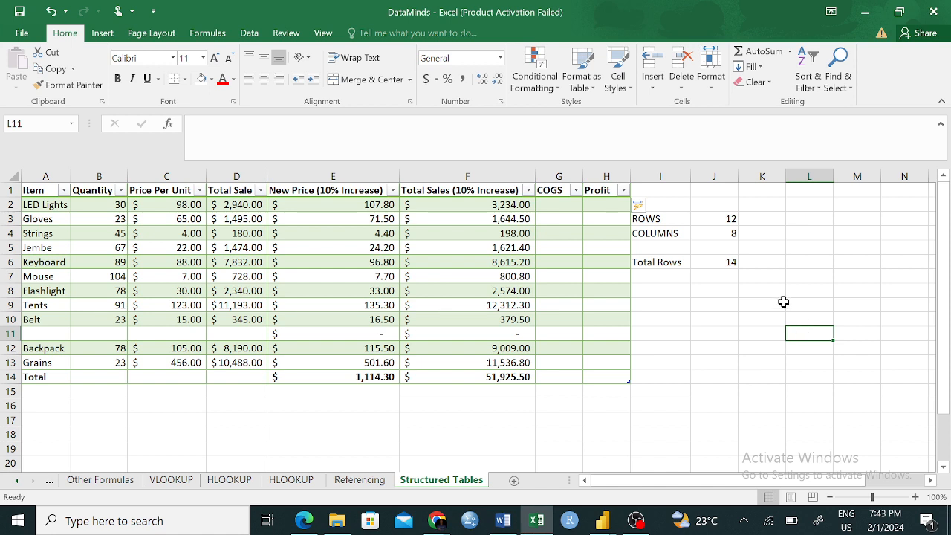
- Clear the row-count formula from cell J6 beside the Total Rows label
{"action": "left_click", "coordinate": [721, 263]}
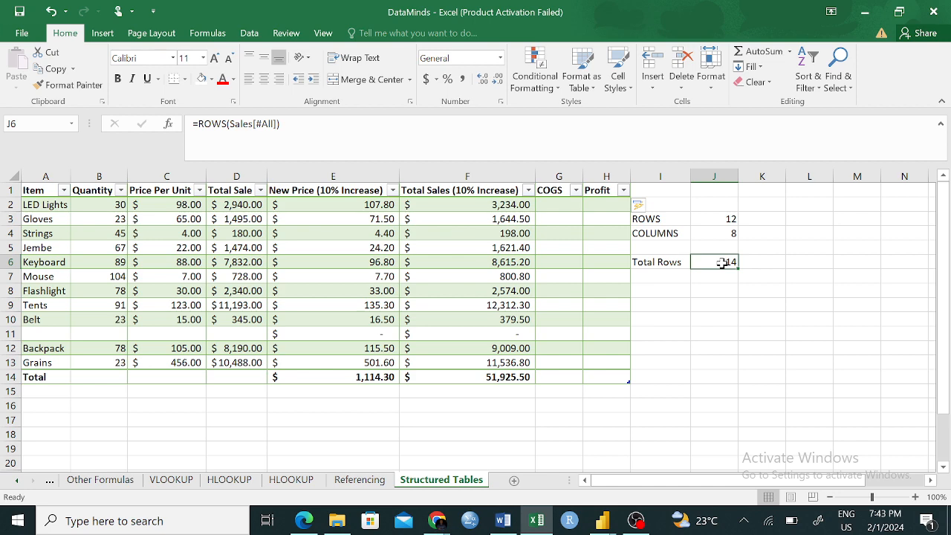
{"action": "key", "text": "BackSpace"}
{"action": "left_click", "coordinate": [745, 330]}
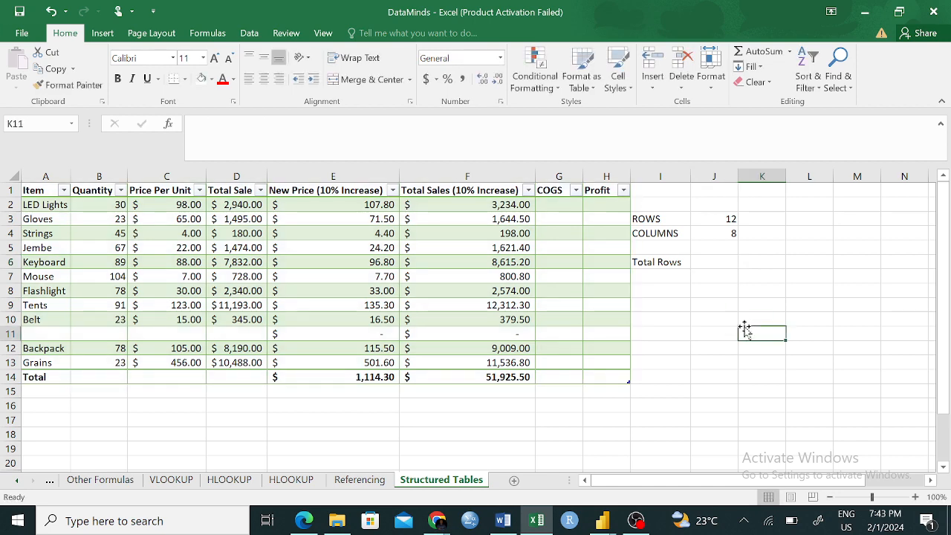
{"action": "left_click", "coordinate": [658, 219]}
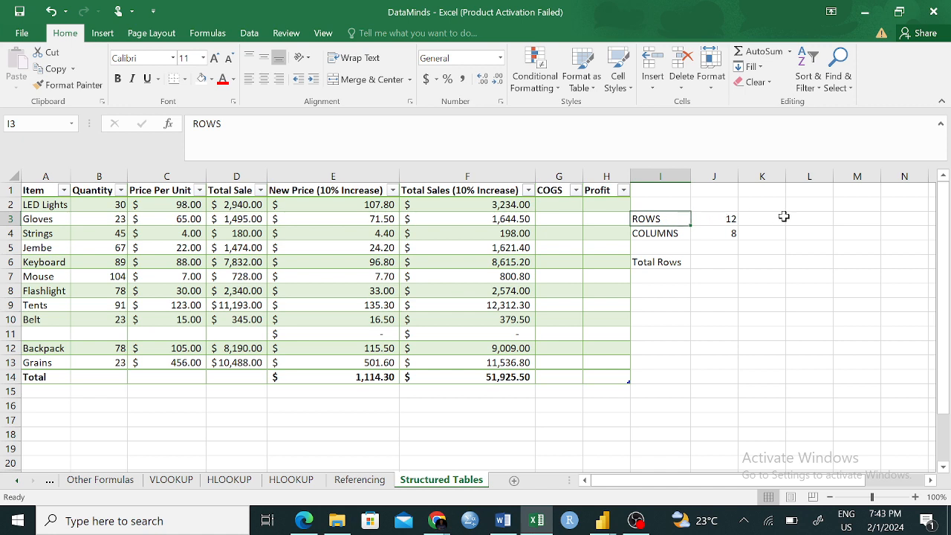
{"action": "left_click", "coordinate": [772, 249]}
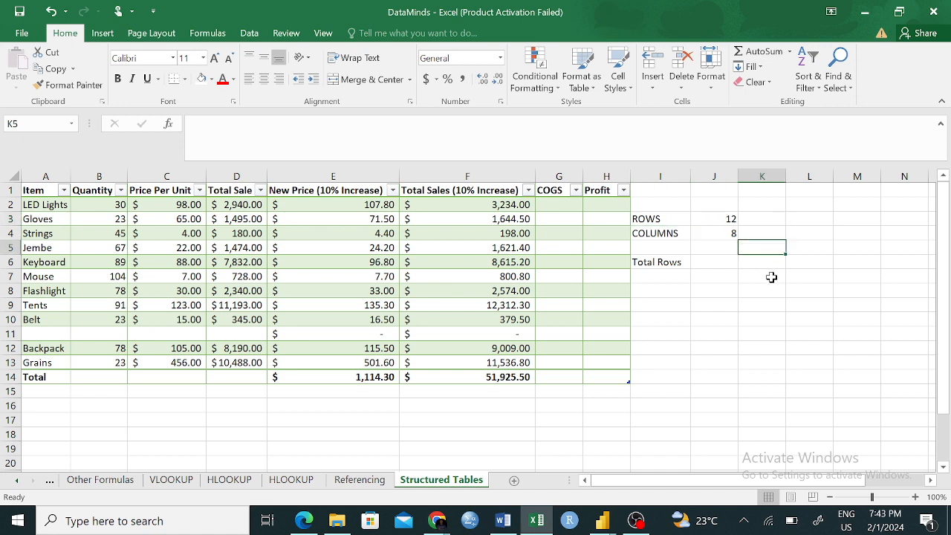
- Count the data rows of the Sales table in cell K7 with the formula =ROWS(Sales)
{"action": "left_click", "coordinate": [772, 276]}
{"action": "type", "text": "="}
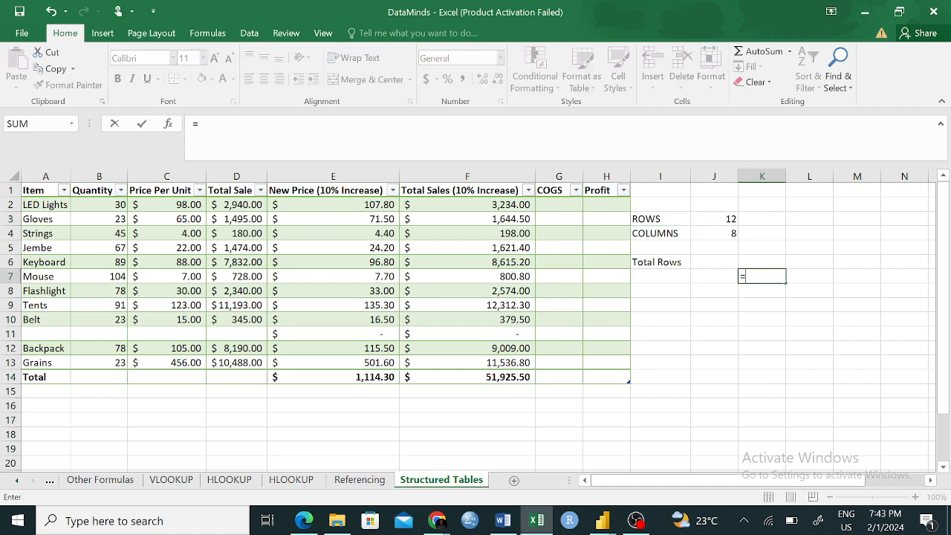
{"action": "type", "text": "row"}
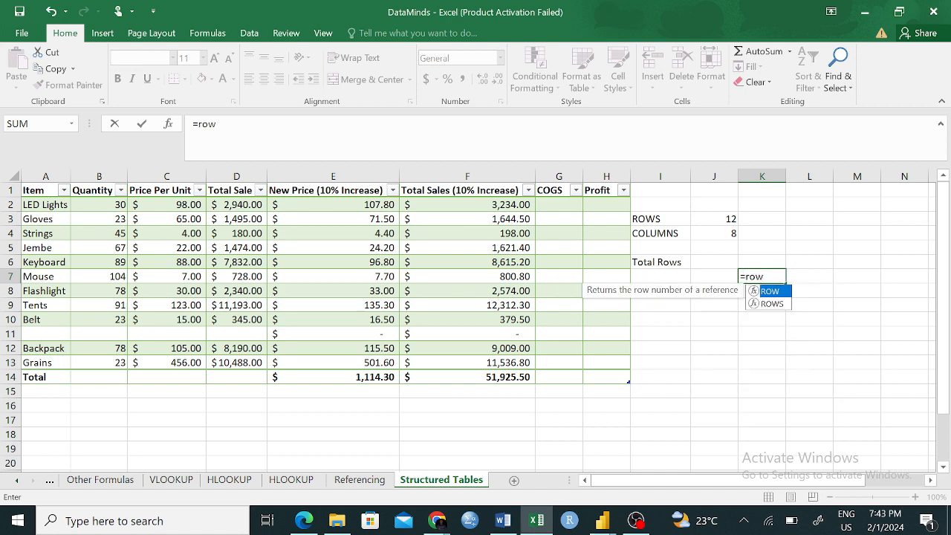
{"action": "type", "text": "s"}
{"action": "key", "text": "Tab"}
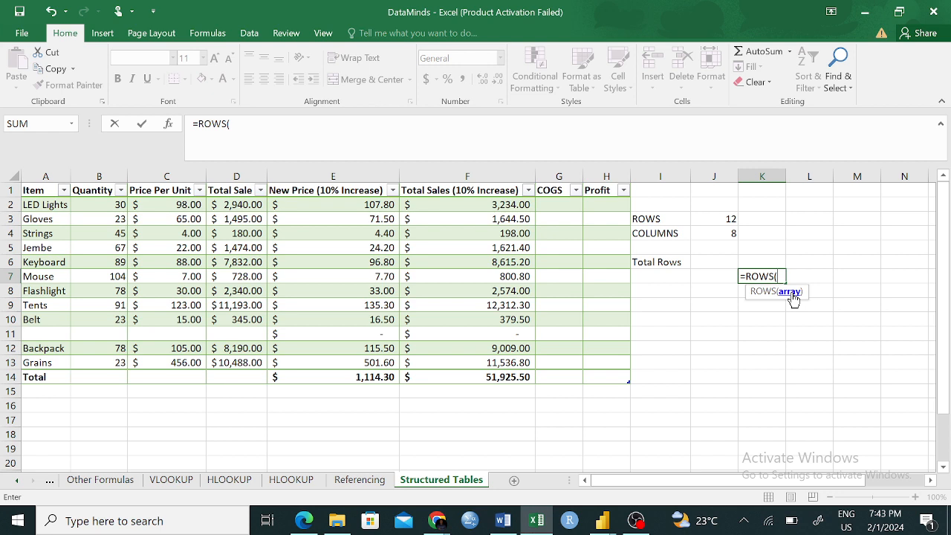
{"action": "type", "text": "a"}
{"action": "key", "text": "Tab"}
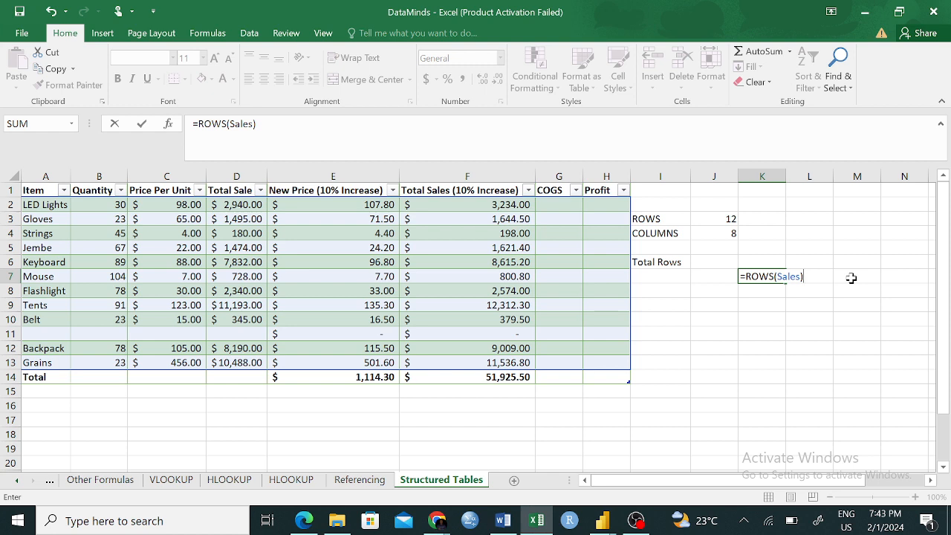
{"action": "key", "text": "Return"}
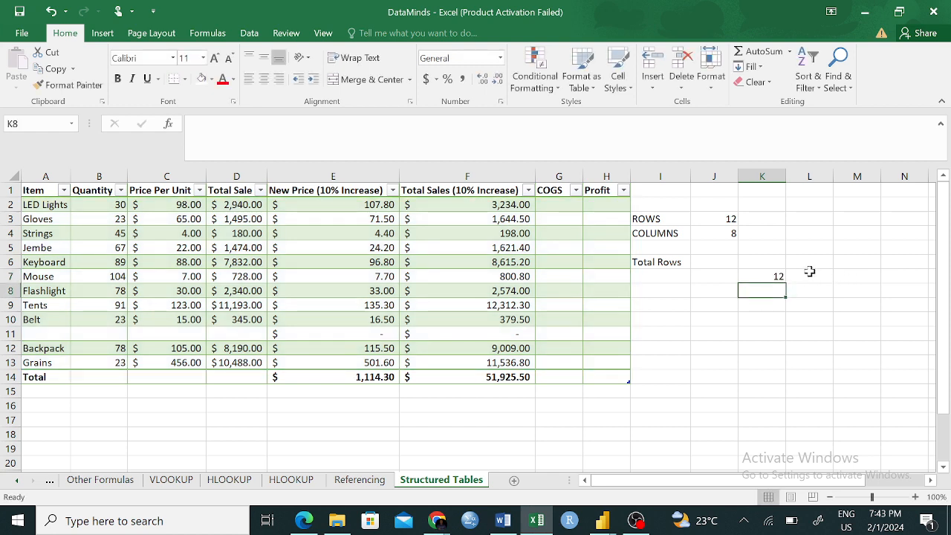
{"action": "left_click", "coordinate": [774, 275]}
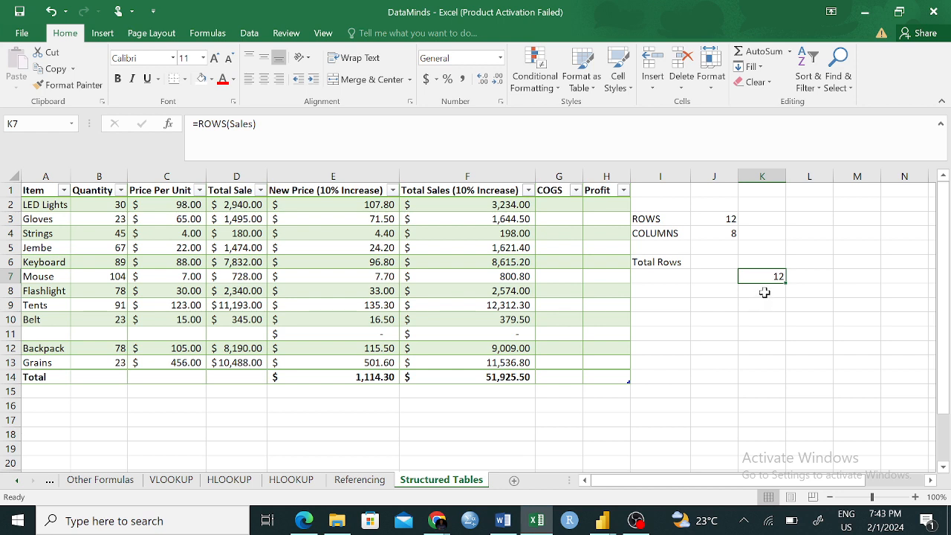
- Label the count cells by entering Rows in J7 and Total Rows in J8
{"action": "left_click", "coordinate": [697, 276]}
{"action": "type", "text": "Rows"}
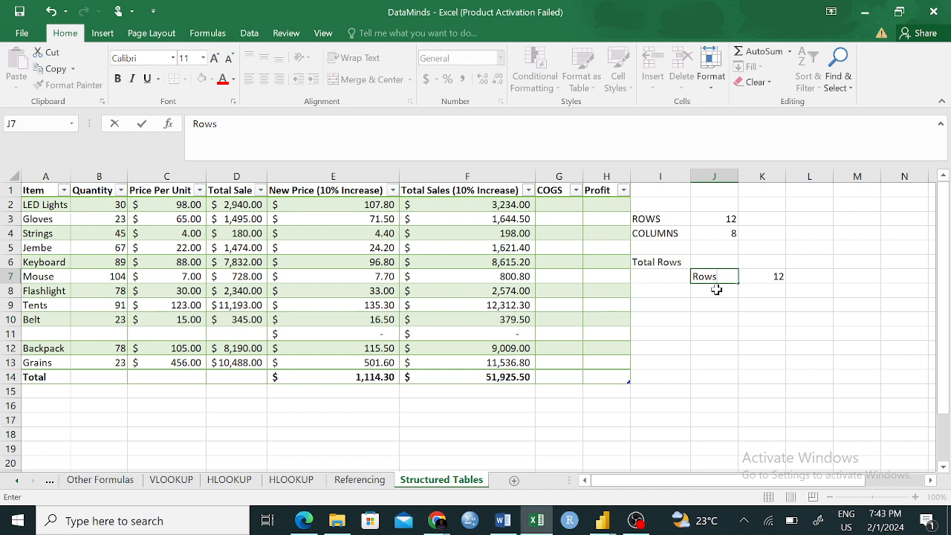
{"action": "key", "text": "Return"}
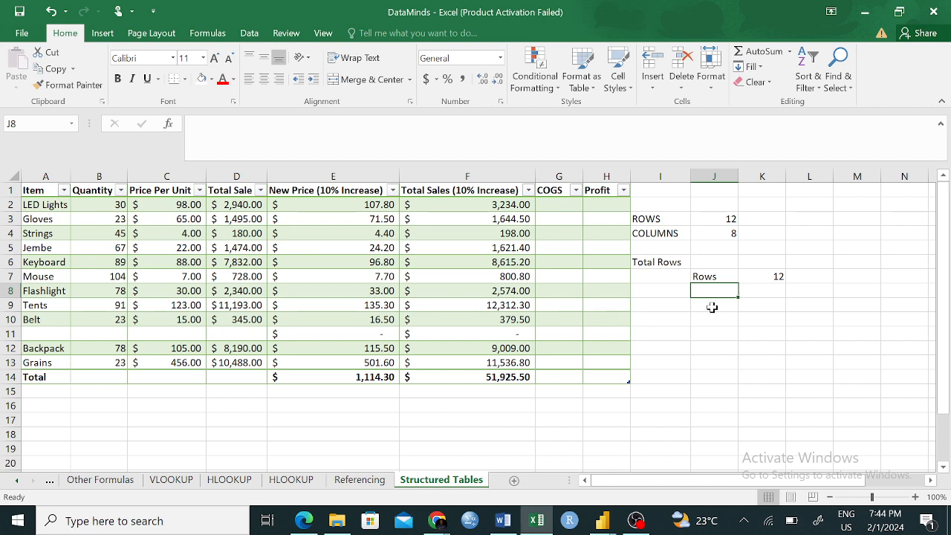
{"action": "type", "text": "Total"}
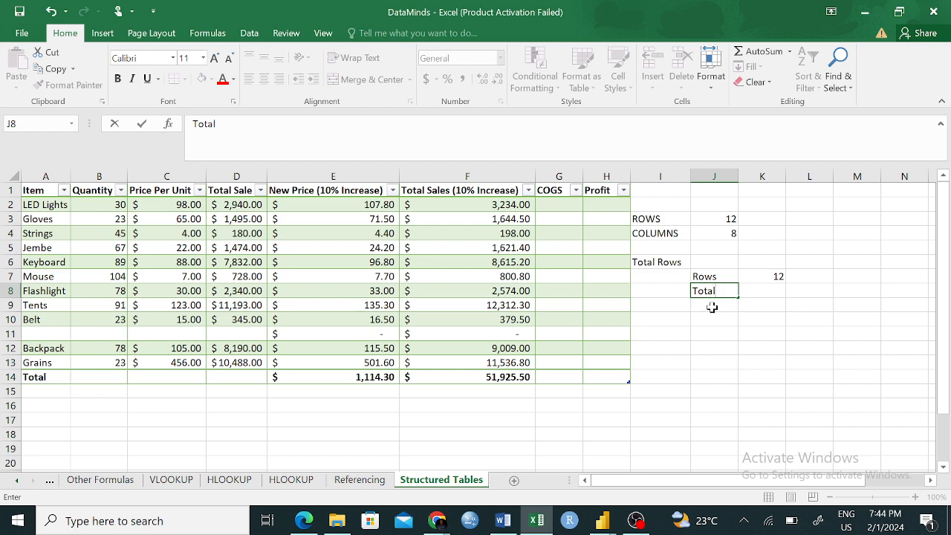
{"action": "type", "text": " Rows"}
{"action": "left_click", "coordinate": [715, 332]}
- Count all rows of the Sales table, including headers and totals, in K8 with the formula =ROWS(Sales[#All])
{"action": "left_click", "coordinate": [771, 291]}
{"action": "type", "text": "="}
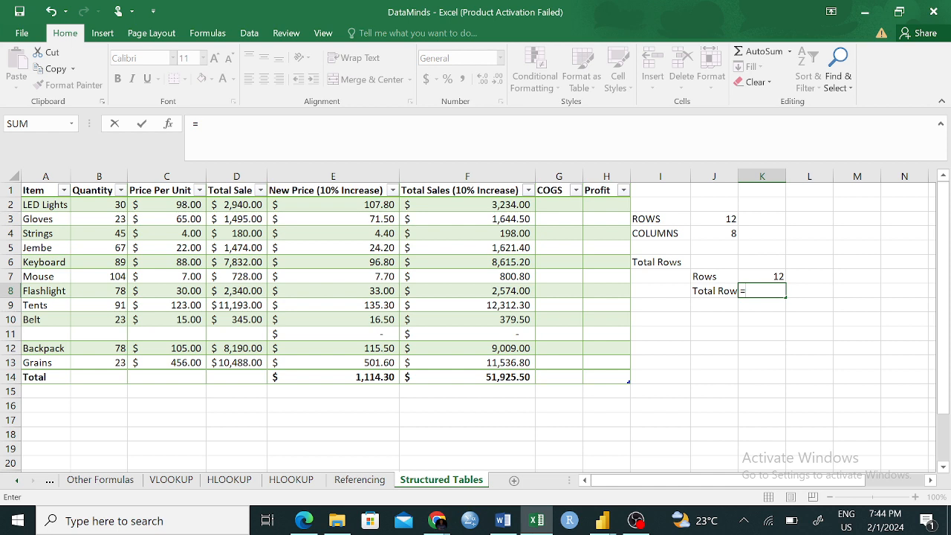
{"action": "type", "text": "ROWS"}
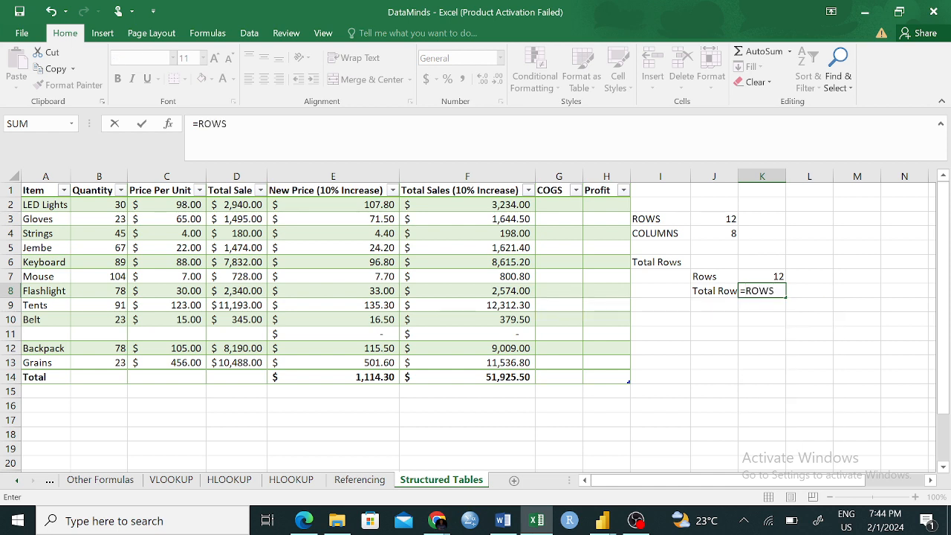
{"action": "key", "text": "BackSpace"}
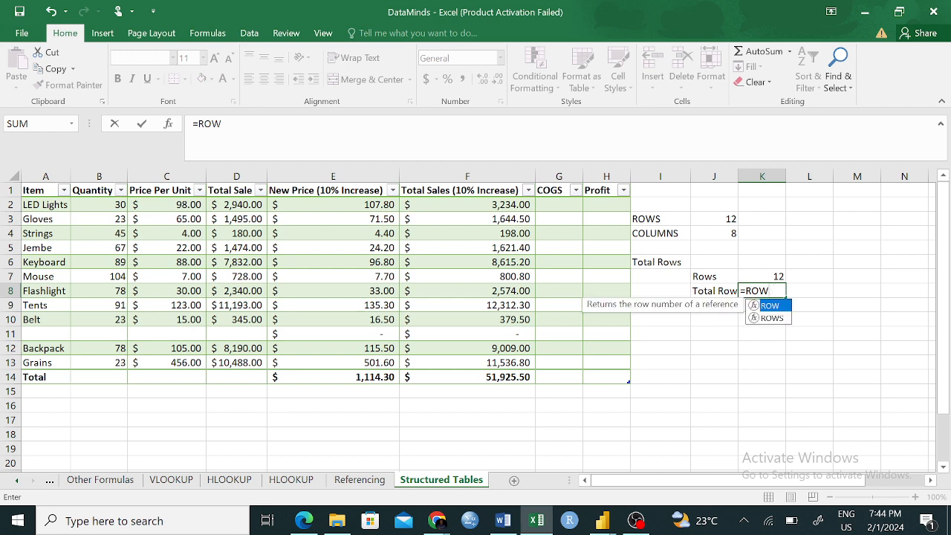
{"action": "key", "text": "Down"}
{"action": "key", "text": "Tab"}
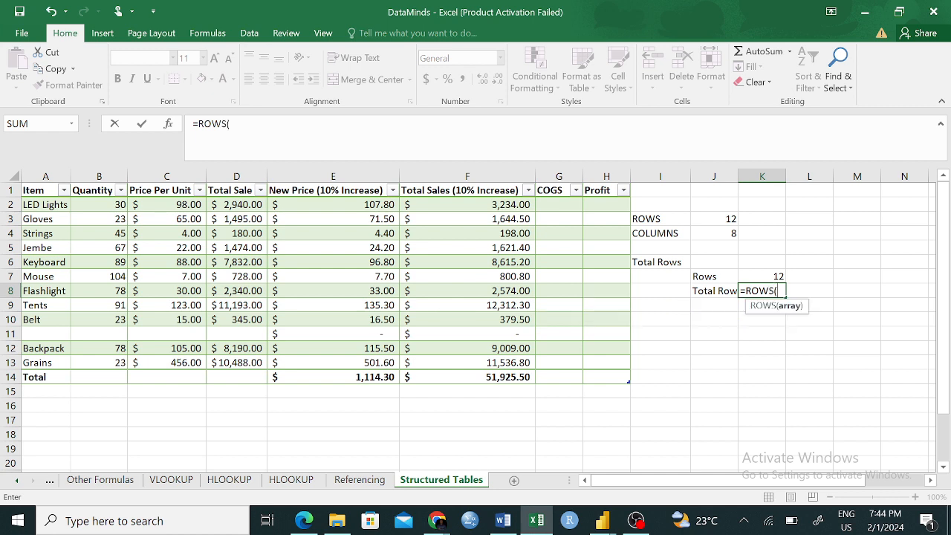
{"action": "type", "text": "Sa"}
{"action": "key", "text": "Tab"}
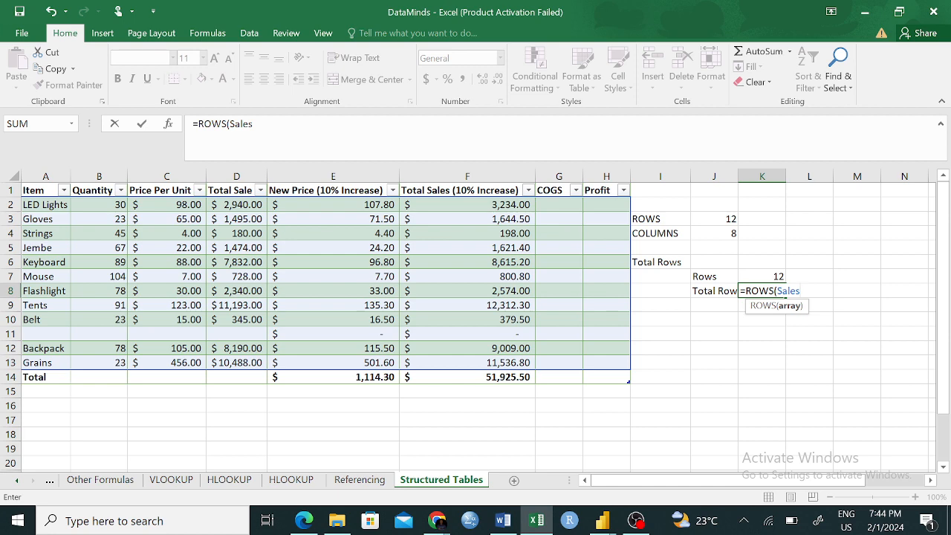
{"action": "type", "text": "["}
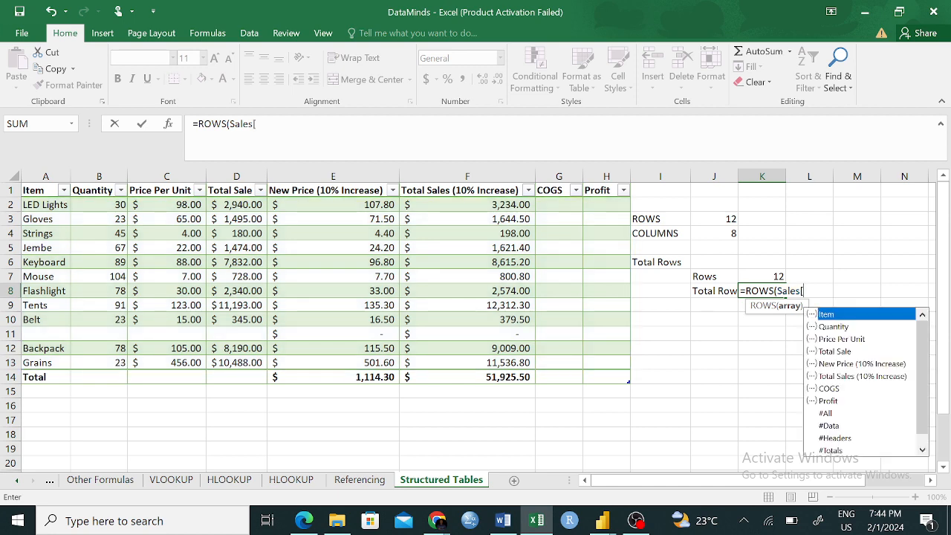
{"action": "left_click", "coordinate": [831, 413]}
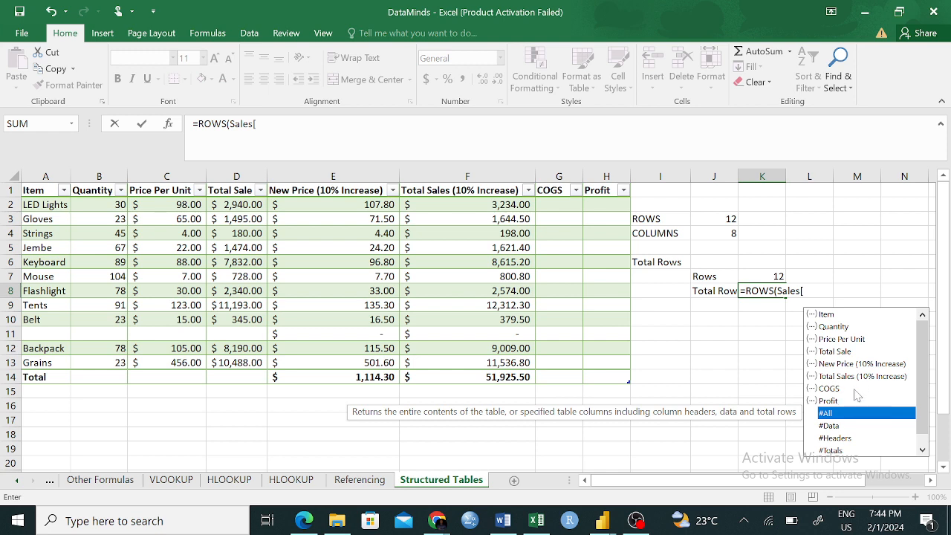
{"action": "double_click", "coordinate": [845, 412]}
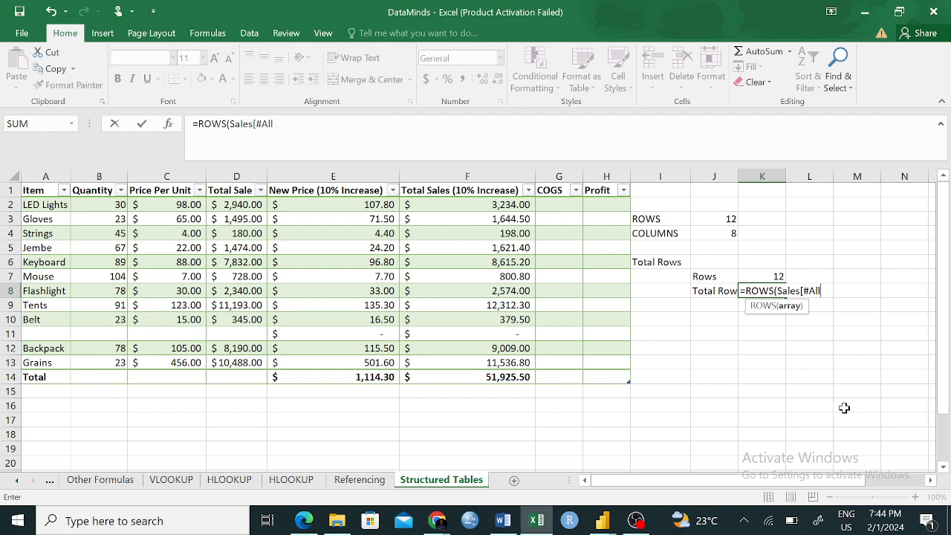
{"action": "type", "text": "])"}
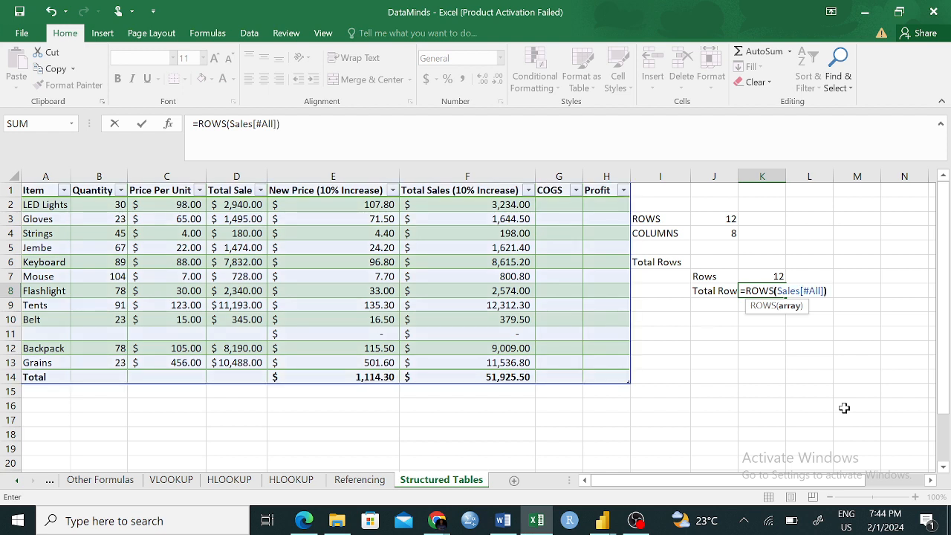
{"action": "key", "text": "Return"}
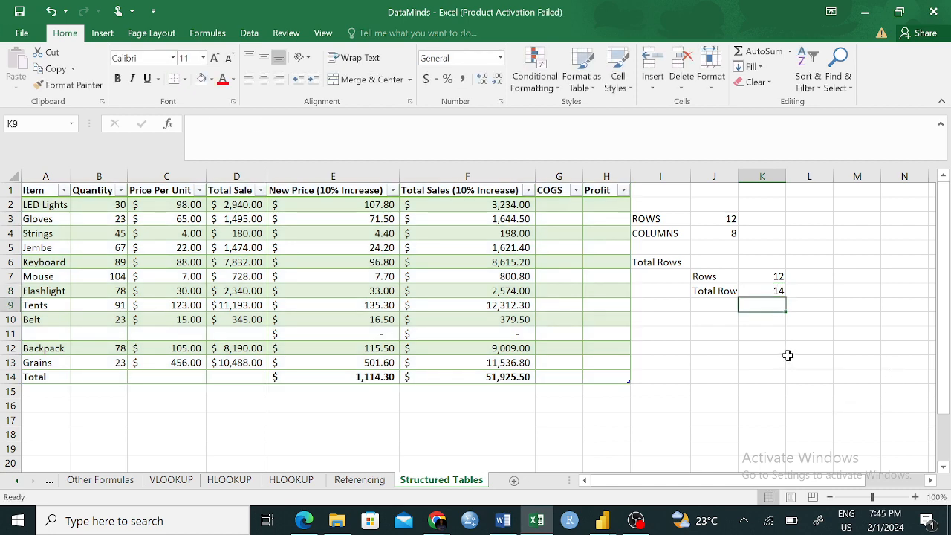
- Examine the Sales table's header row, its Total row and the total formula under Total Sales (10% Increase)
{"action": "left_click", "coordinate": [6, 190]}
{"action": "left_click", "coordinate": [6, 377]}
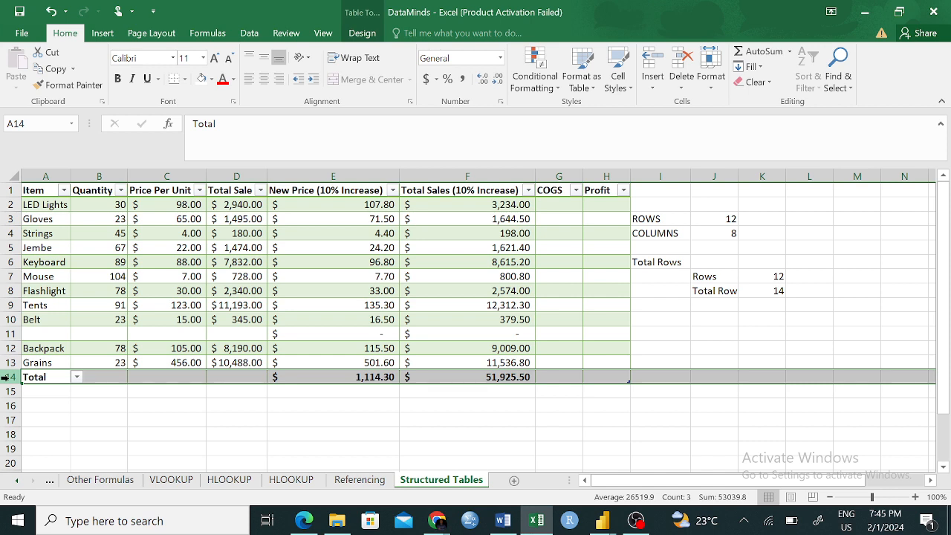
{"action": "left_click", "coordinate": [706, 416]}
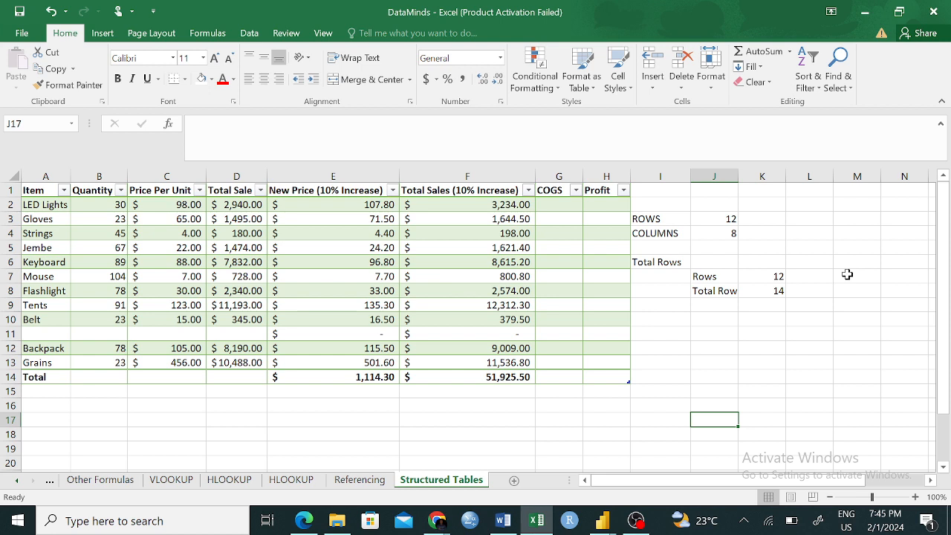
{"action": "left_click", "coordinate": [708, 379]}
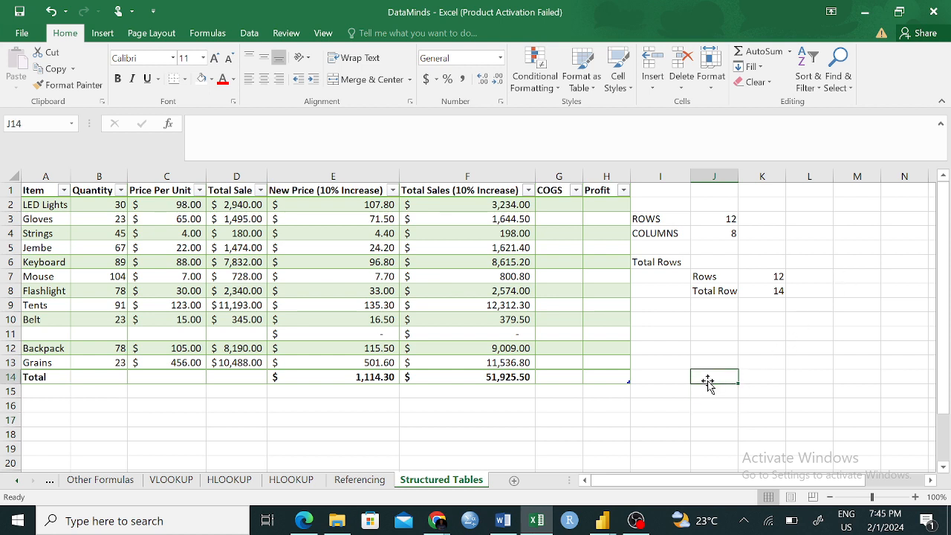
{"action": "left_click", "coordinate": [491, 377]}
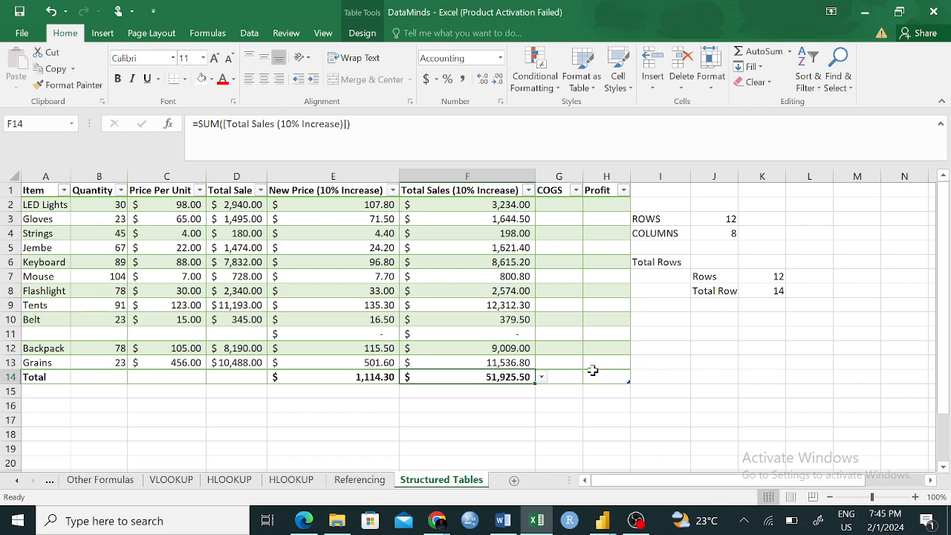
- Sum the entire Sales table in cell J13 with the formula =SUM(Sales)
{"action": "left_click", "coordinate": [726, 367]}
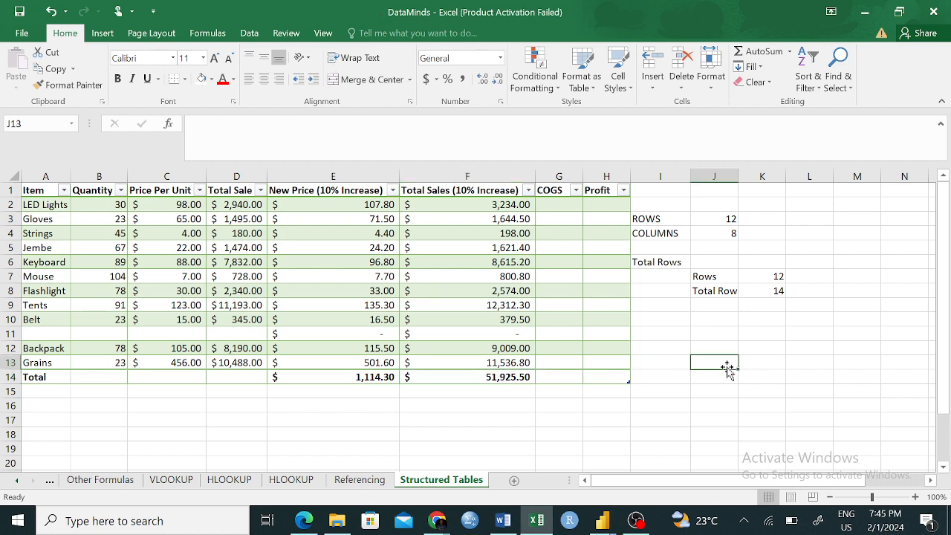
{"action": "type", "text": "=SUM"}
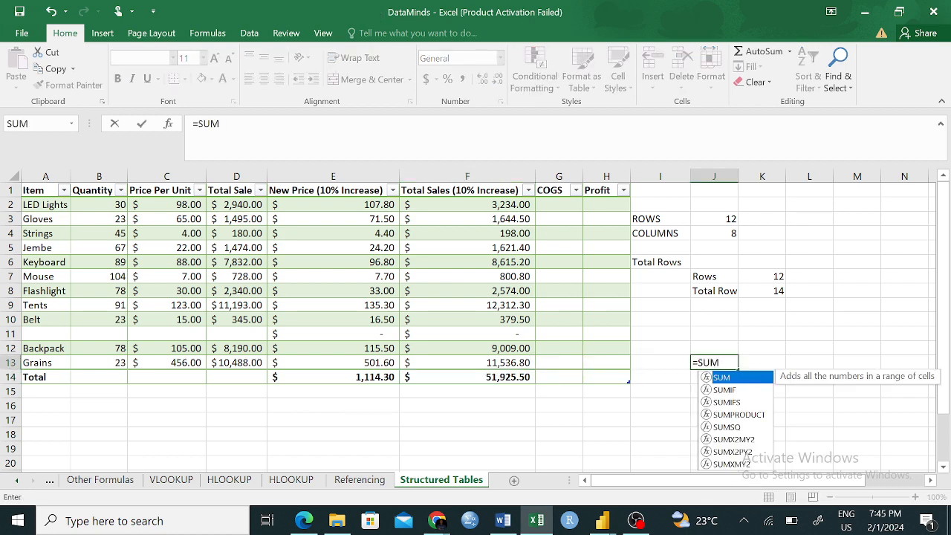
{"action": "type", "text": "("}
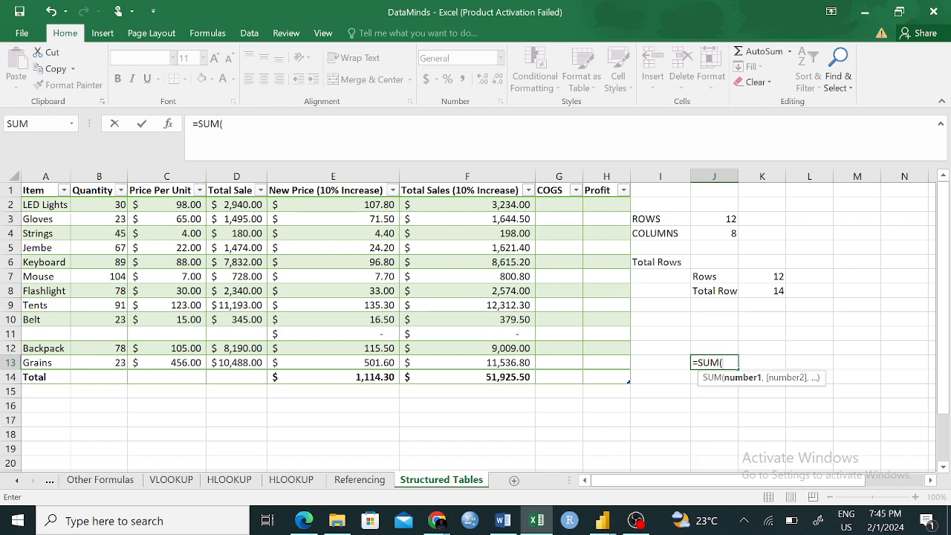
{"action": "type", "text": "s"}
{"action": "key", "text": "Tab"}
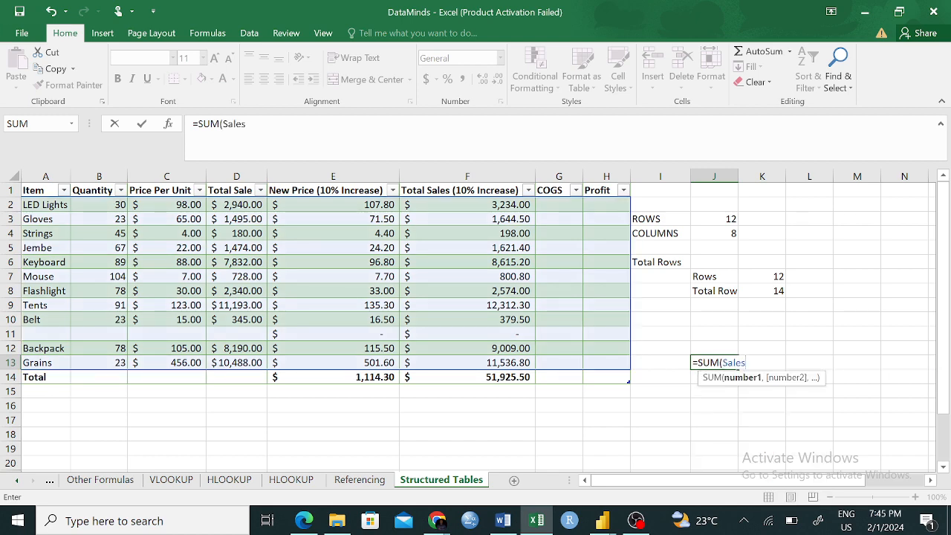
{"action": "type", "text": ")"}
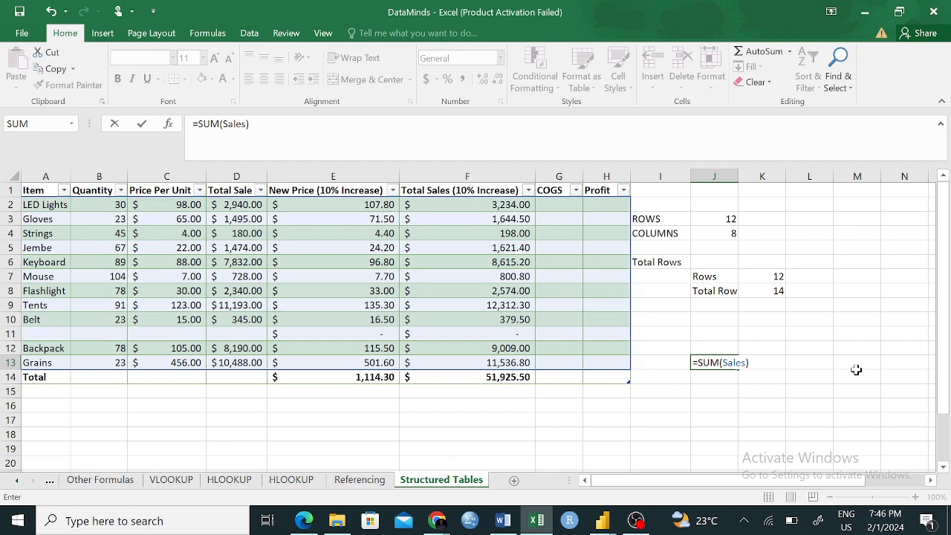
{"action": "key", "text": "Return"}
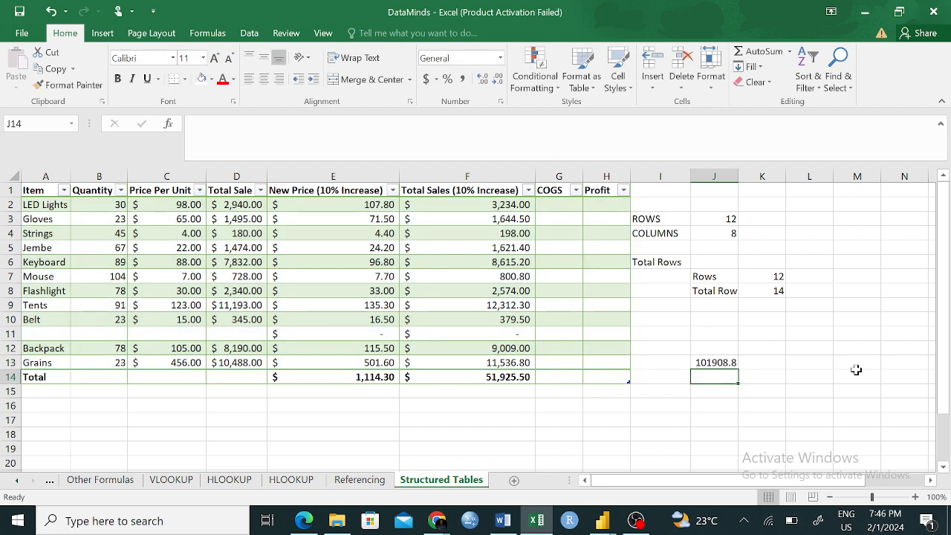
{"action": "left_click", "coordinate": [781, 392]}
- Examine the Sales table's name in its table design properties
{"action": "left_click", "coordinate": [171, 203]}
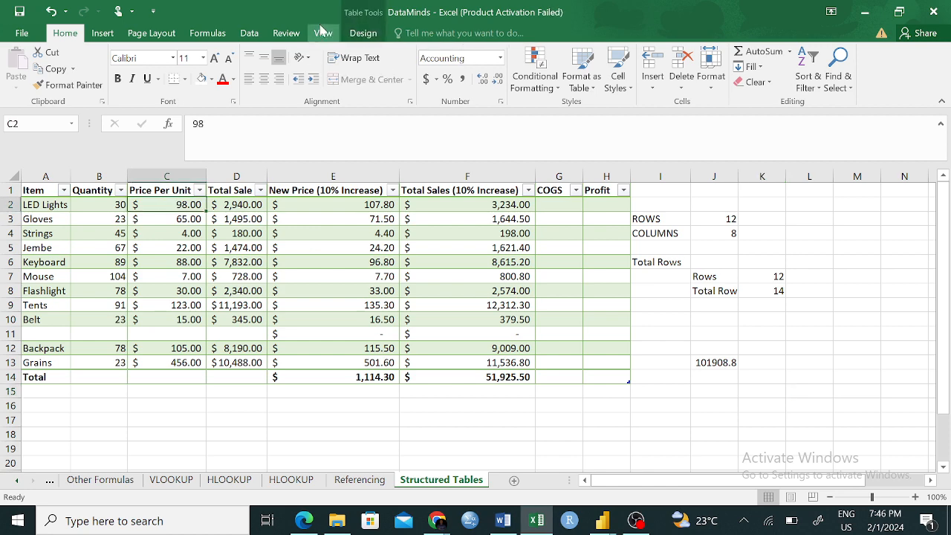
{"action": "left_click", "coordinate": [362, 33]}
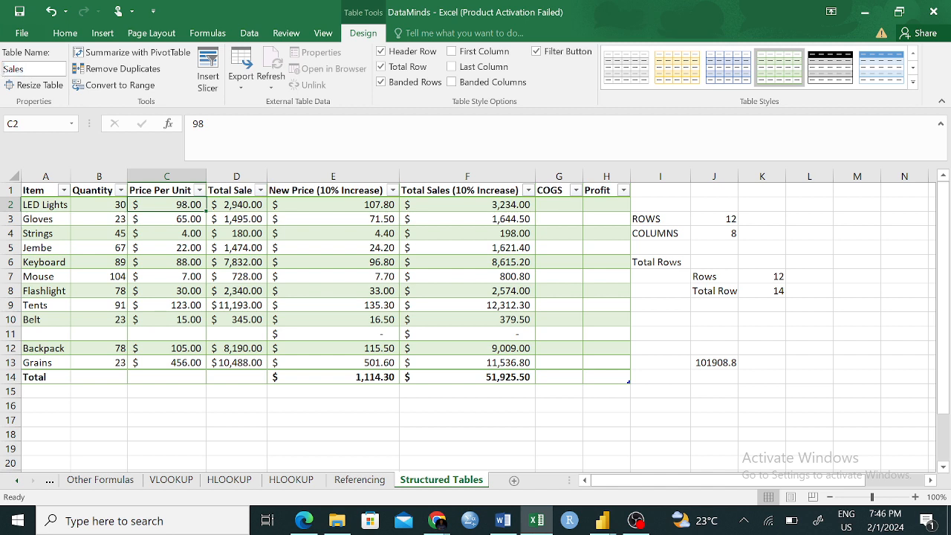
{"action": "left_click_drag", "start_coordinate": [22, 69], "coordinate": [3, 70]}
{"action": "left_click", "coordinate": [26, 69]}
{"action": "left_click_drag", "start_coordinate": [25, 69], "coordinate": [3, 72]}
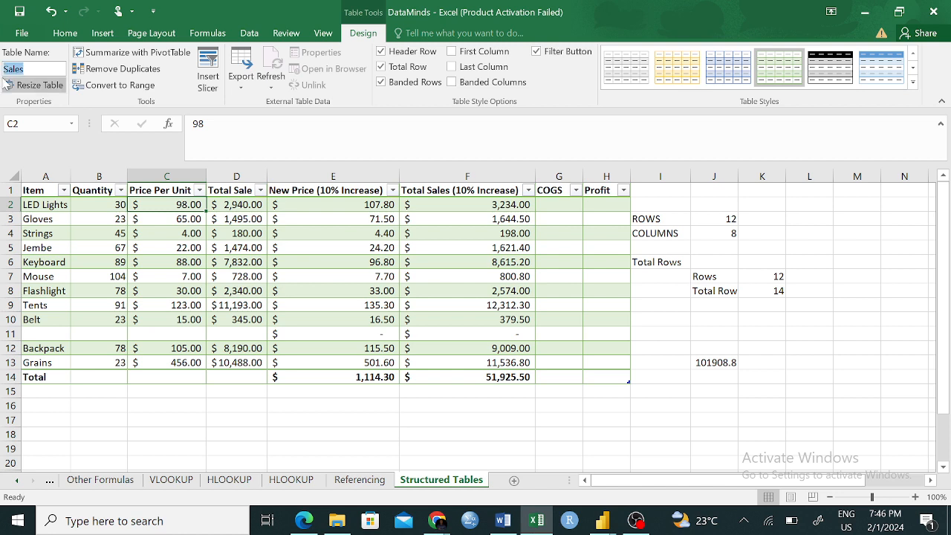
{"action": "left_click", "coordinate": [26, 69]}
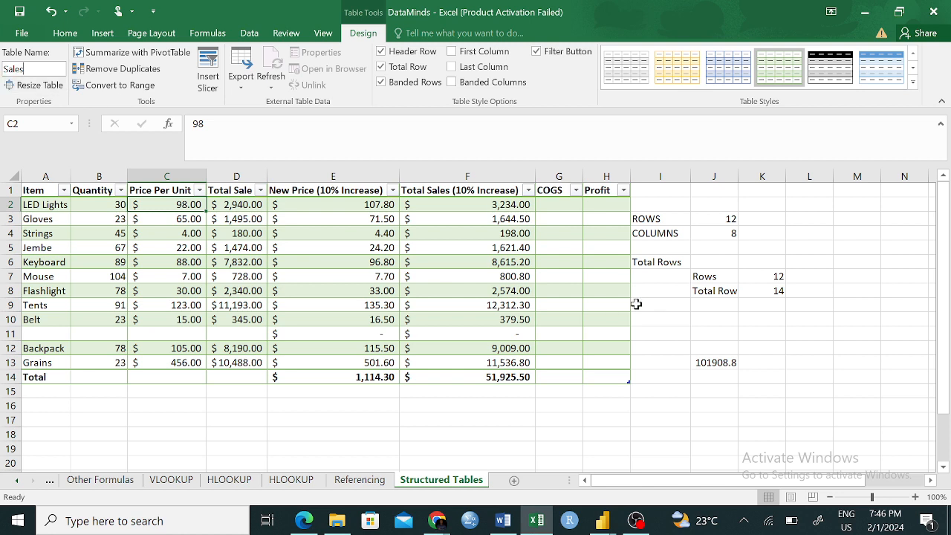
{"action": "left_click", "coordinate": [718, 431]}
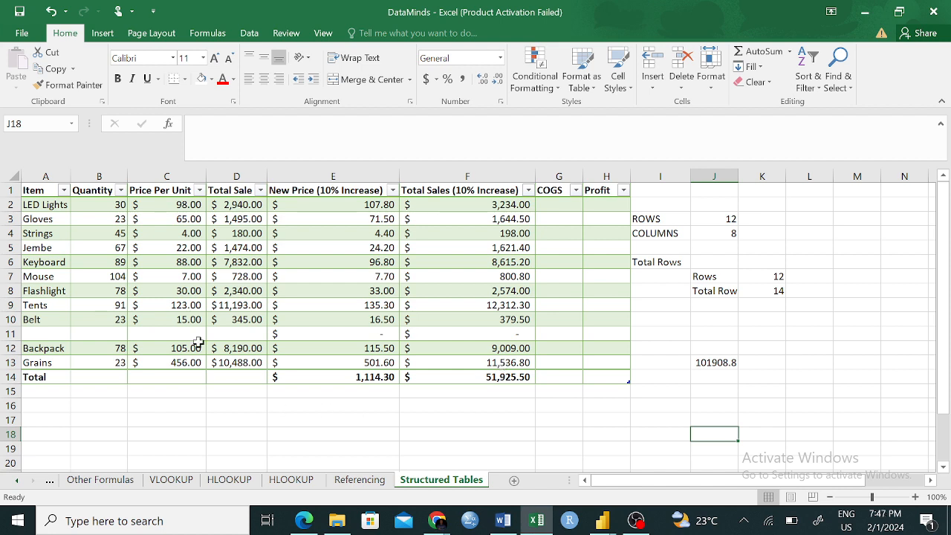
{"action": "left_click", "coordinate": [12, 335]}
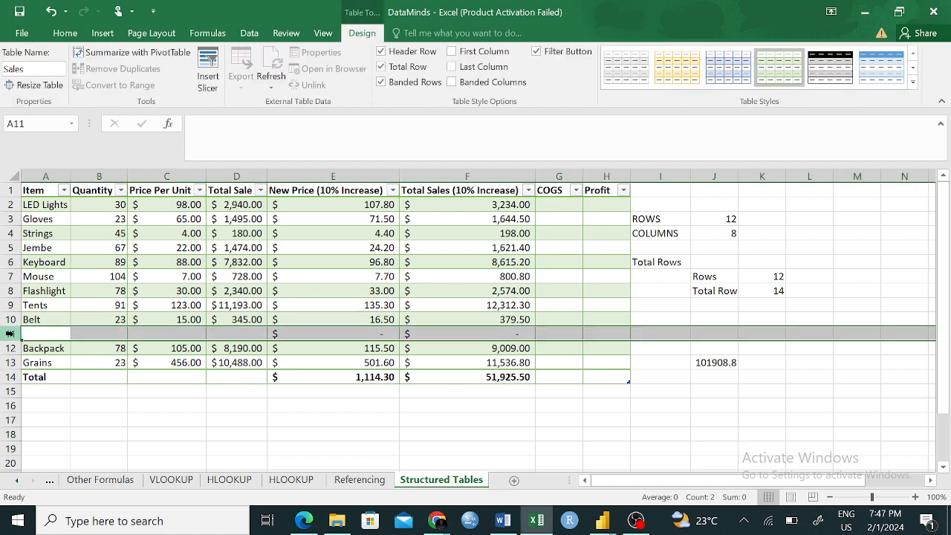
{"action": "right_click", "coordinate": [12, 334]}
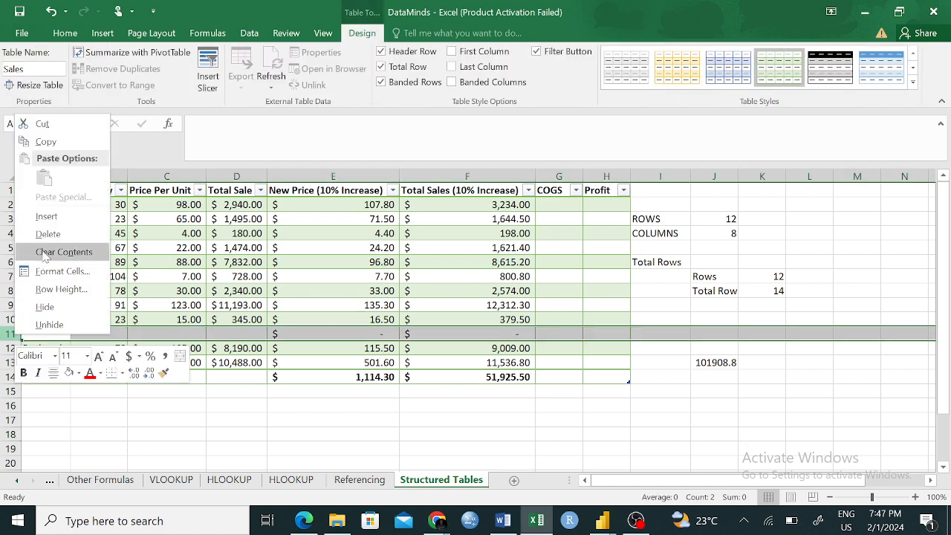
{"action": "left_click", "coordinate": [737, 421]}
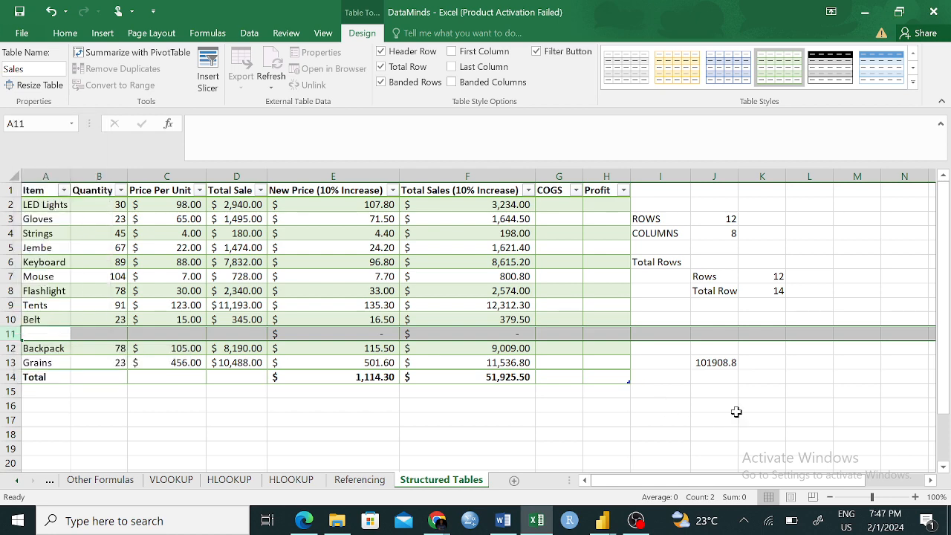
{"action": "left_click", "coordinate": [712, 391]}
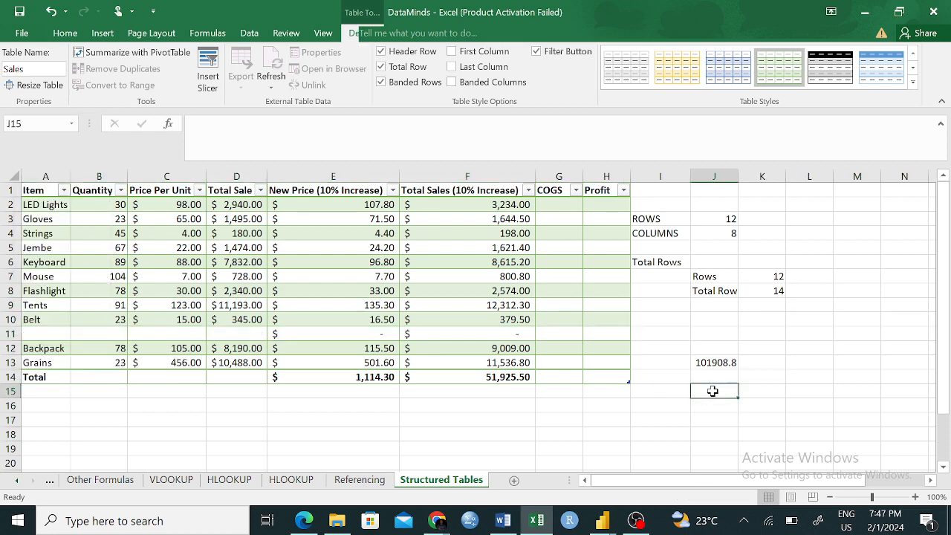
- Compare the ROWS formulas in K7 and K8 with the item rows and the table range each one covers
{"action": "left_click", "coordinate": [780, 274]}
{"action": "left_click", "coordinate": [777, 290]}
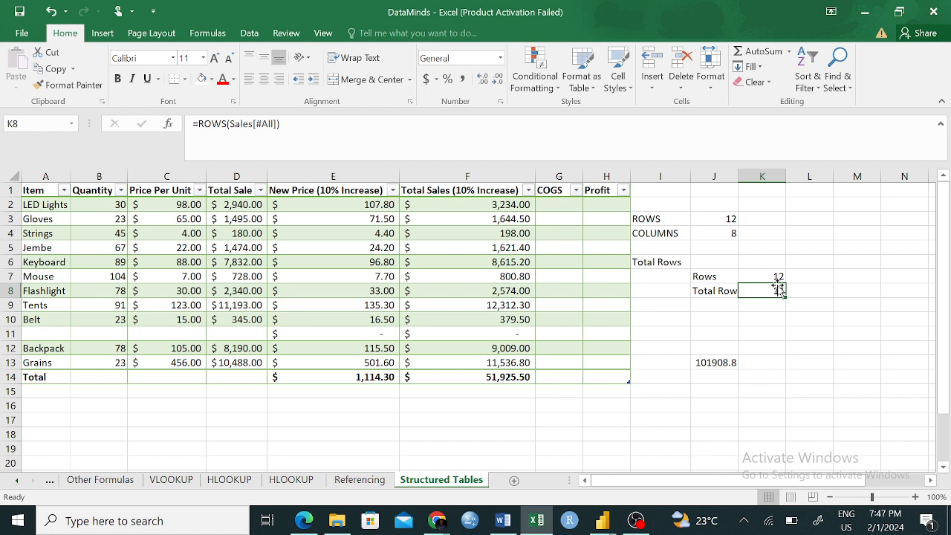
{"action": "left_click", "coordinate": [778, 275]}
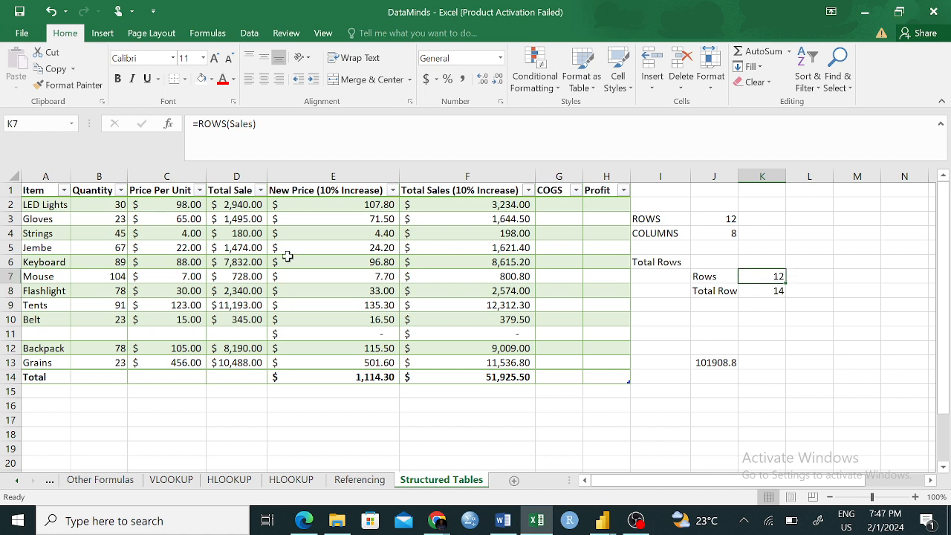
{"action": "left_click_drag", "start_coordinate": [38, 204], "coordinate": [27, 362]}
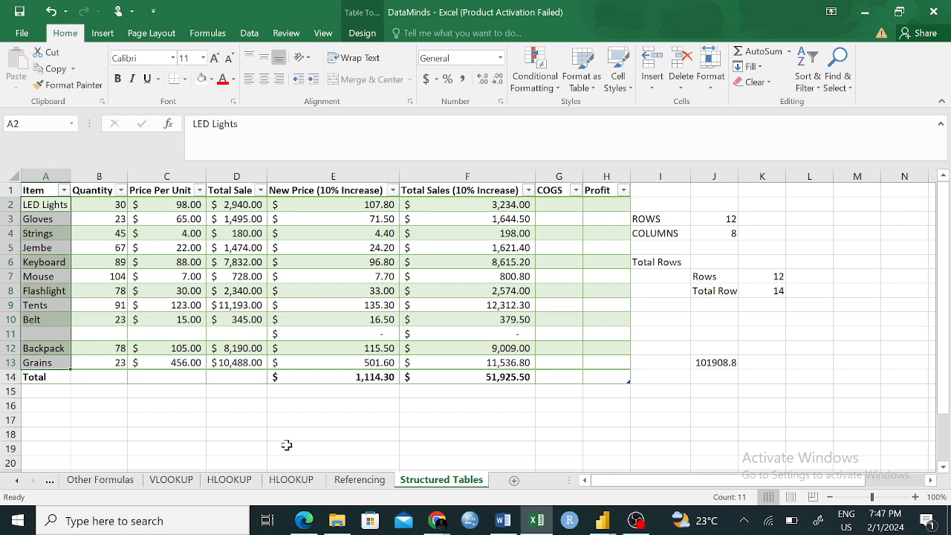
{"action": "left_click", "coordinate": [284, 448]}
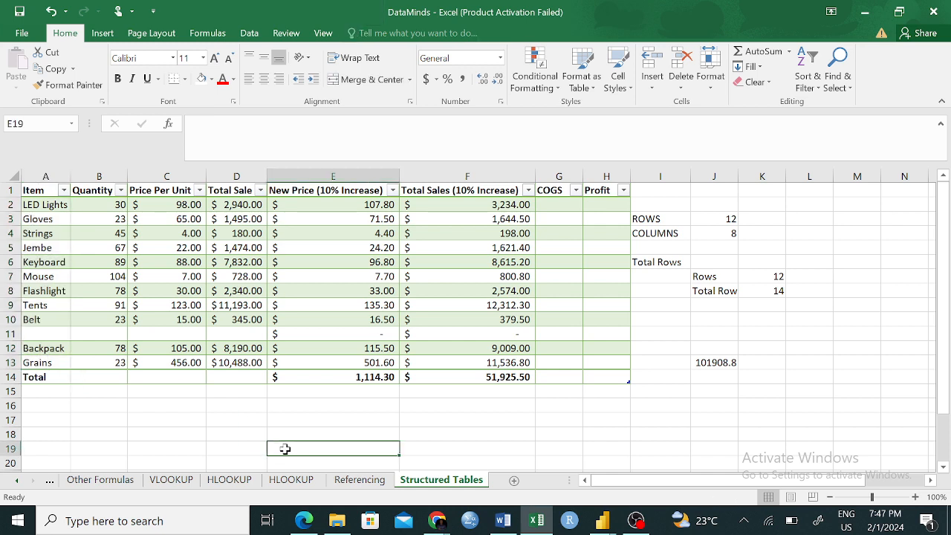
{"action": "left_click", "coordinate": [772, 275]}
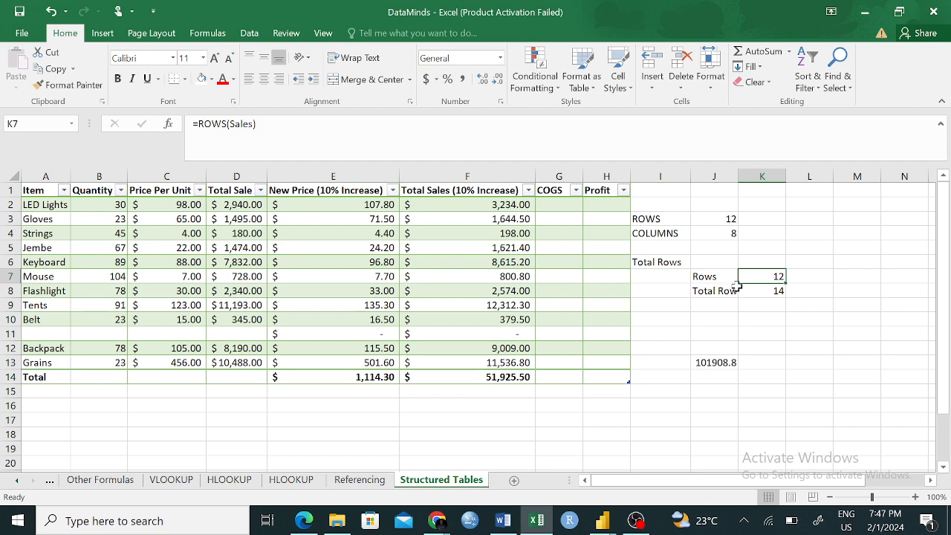
{"action": "left_click", "coordinate": [712, 291]}
{"action": "left_click", "coordinate": [773, 294]}
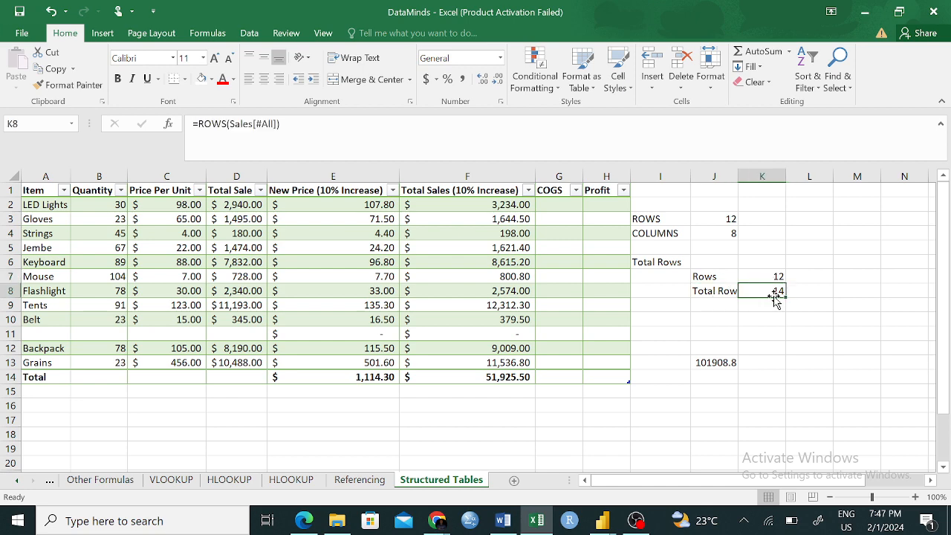
{"action": "double_click", "coordinate": [773, 292]}
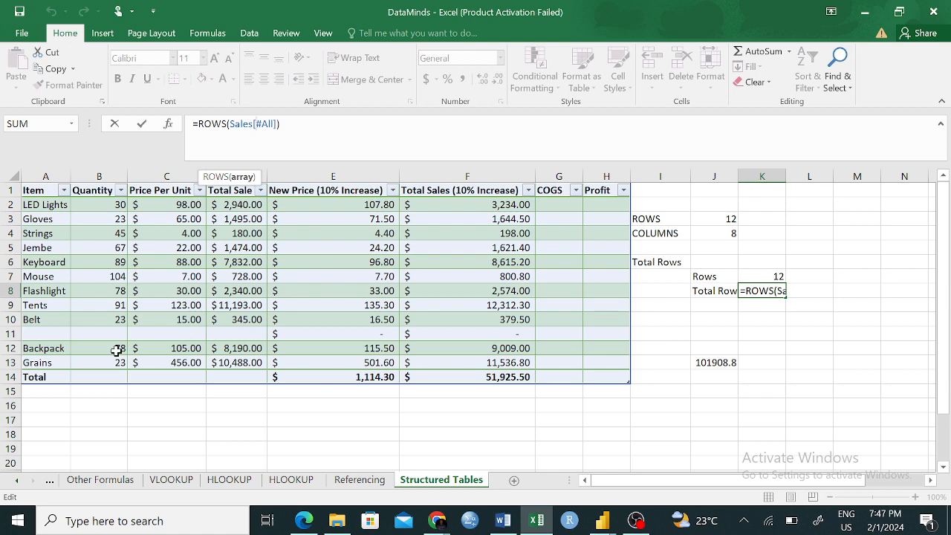
{"action": "left_click", "coordinate": [137, 406]}
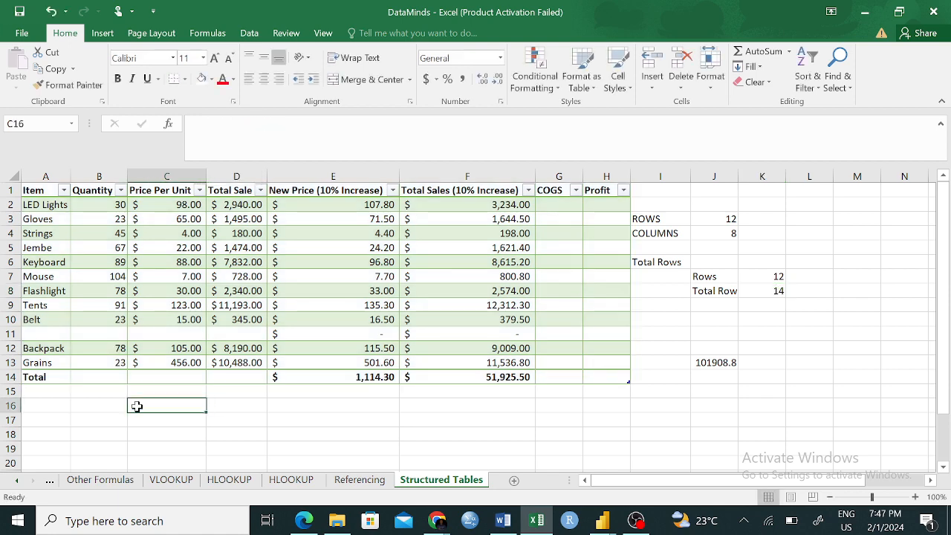
- Delete the empty row 11 from the Sales table and check the row counts in K7 and K8
{"action": "left_click", "coordinate": [12, 334]}
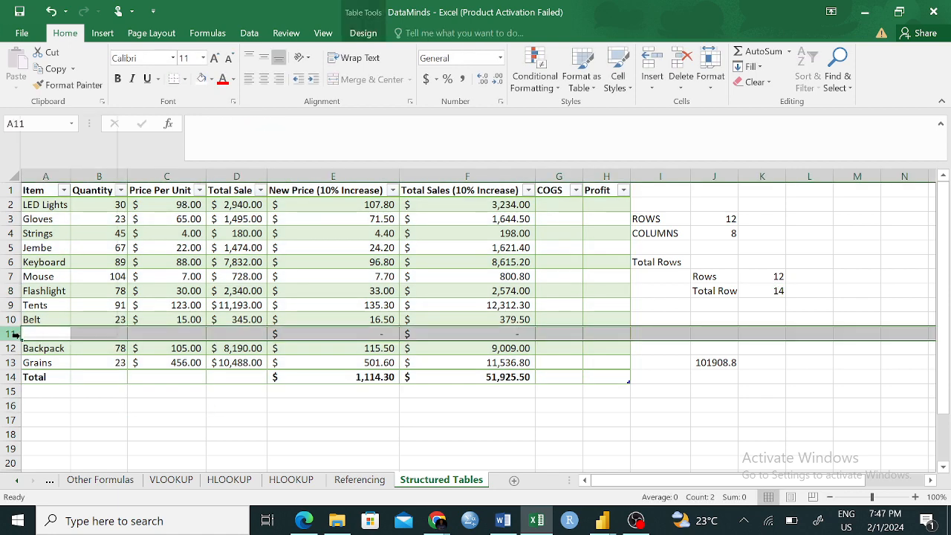
{"action": "right_click", "coordinate": [14, 335]}
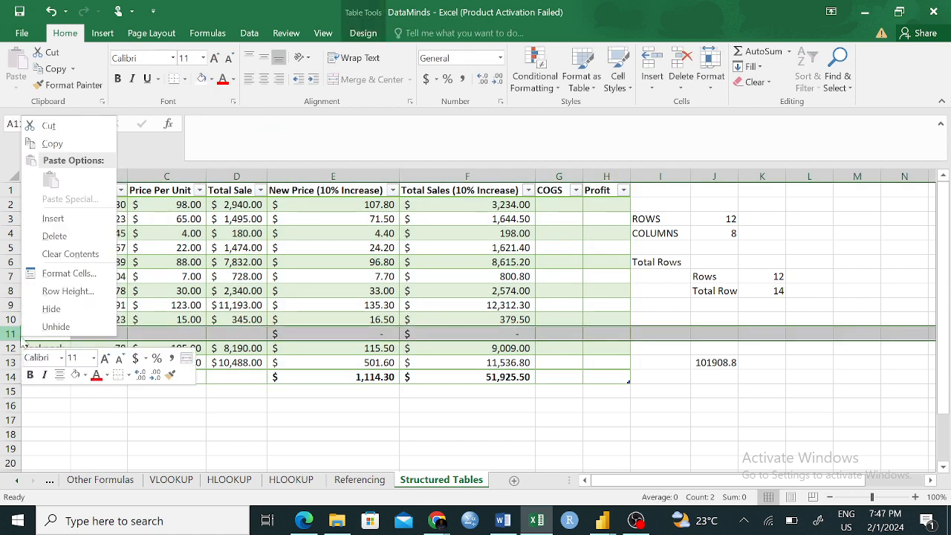
{"action": "left_click", "coordinate": [68, 236]}
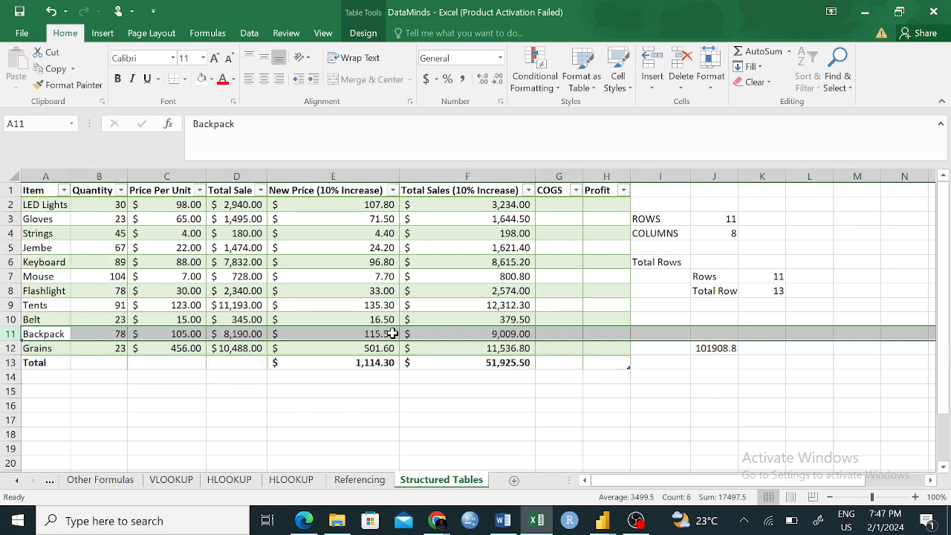
{"action": "left_click", "coordinate": [718, 417]}
{"action": "left_click", "coordinate": [777, 279]}
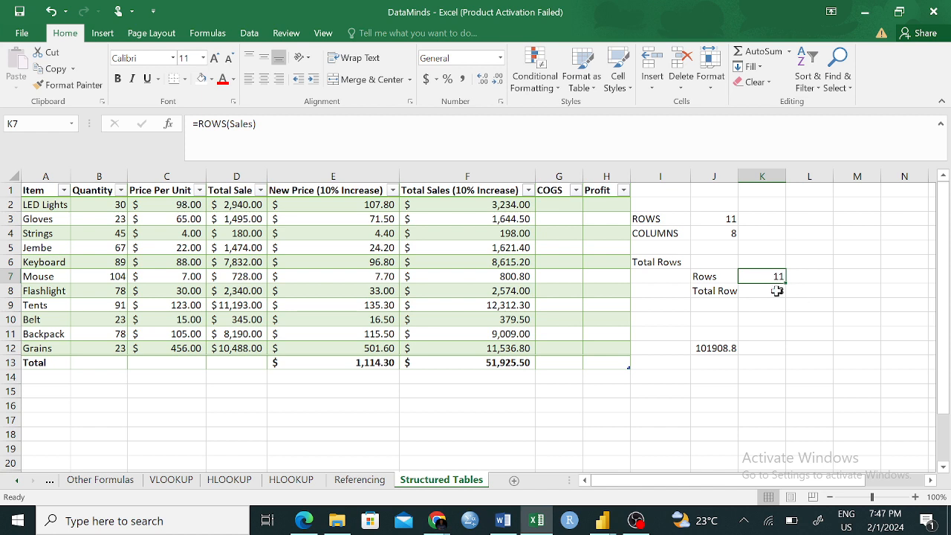
{"action": "left_click", "coordinate": [776, 292]}
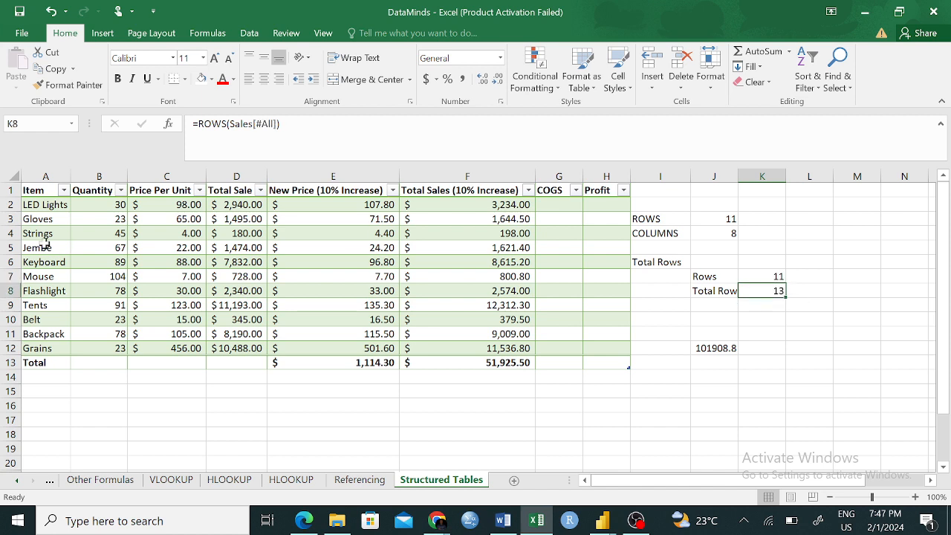
- Insert two blank rows above the Belt row in the Sales table
{"action": "left_click", "coordinate": [4, 318]}
{"action": "right_click", "coordinate": [4, 319]}
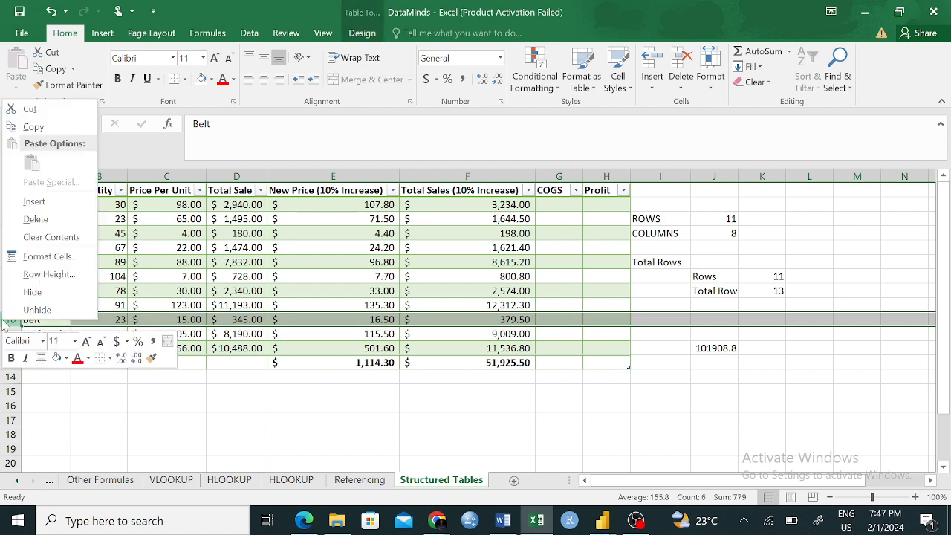
{"action": "left_click", "coordinate": [34, 201]}
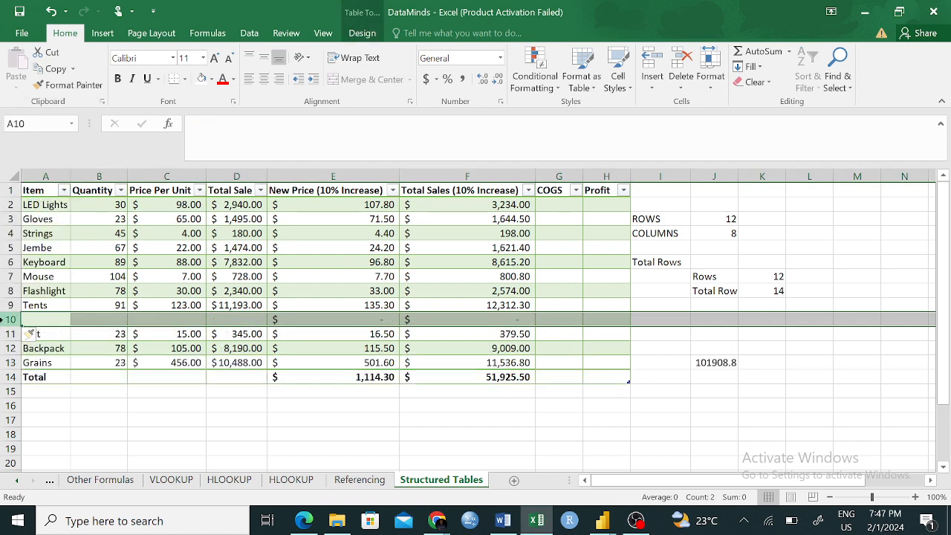
{"action": "right_click", "coordinate": [7, 319]}
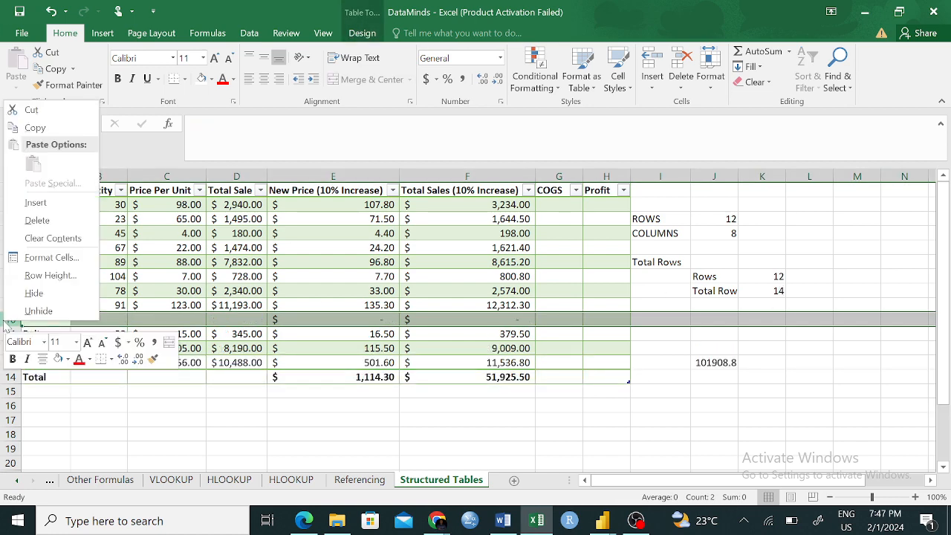
{"action": "left_click", "coordinate": [34, 202]}
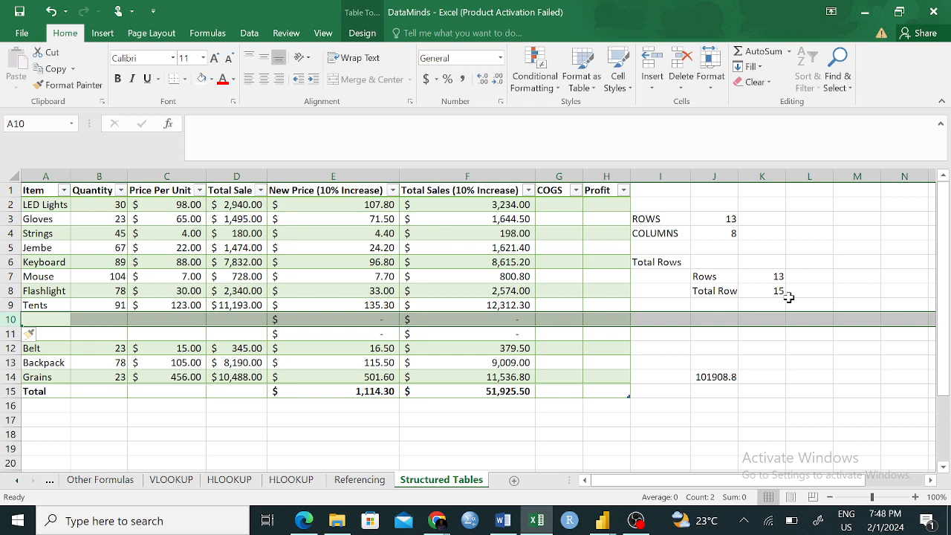
- Undo both row insertions above the Belt row
{"action": "key", "text": "ctrl+z"}
{"action": "key", "text": "ctrl+z"}
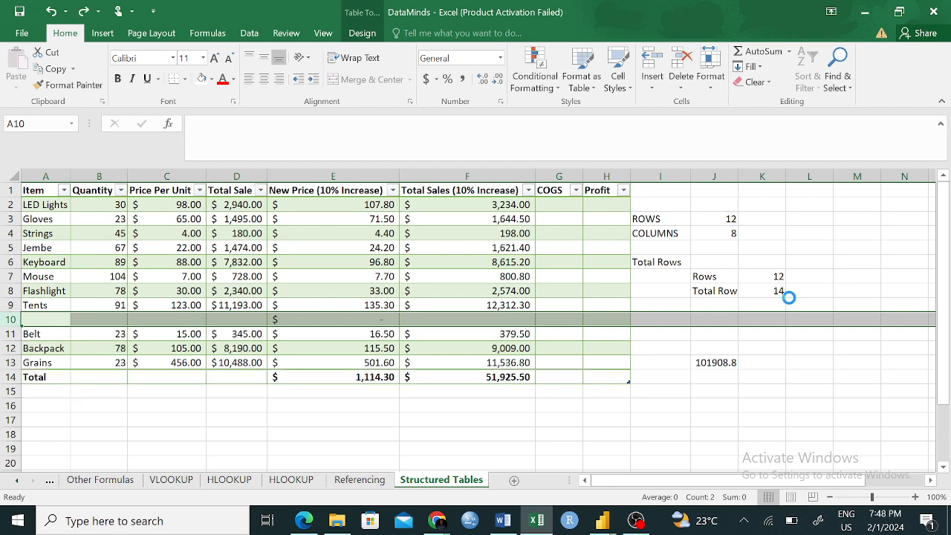
{"action": "left_click", "coordinate": [877, 360]}
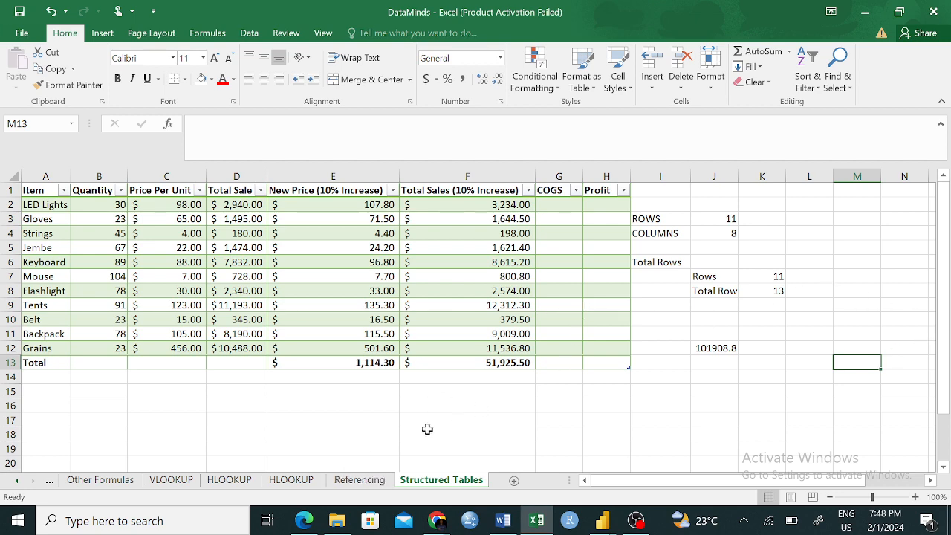
- Review the Referencing, VLOOKUP and both HLOOKUP sheets, and return to the Structured Tables sheet
{"action": "left_click", "coordinate": [373, 484]}
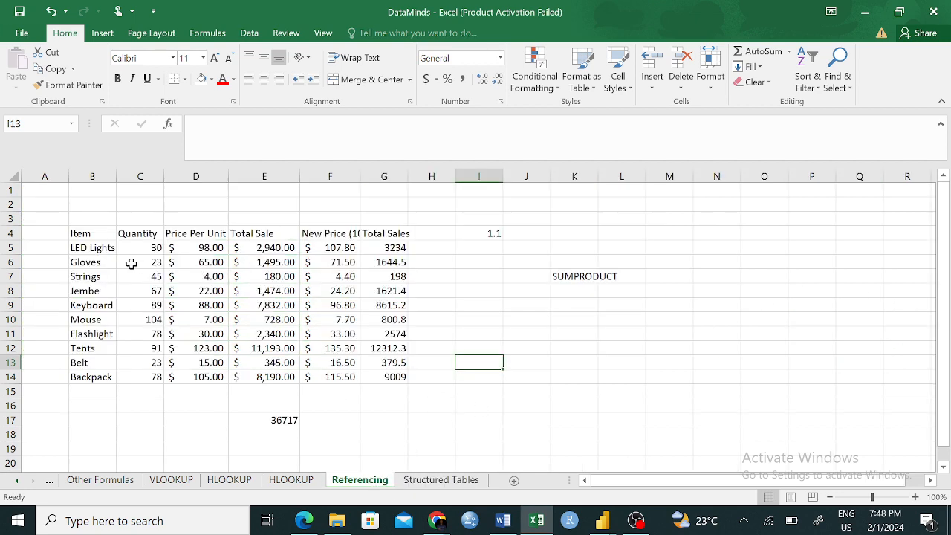
{"action": "left_click", "coordinate": [165, 482]}
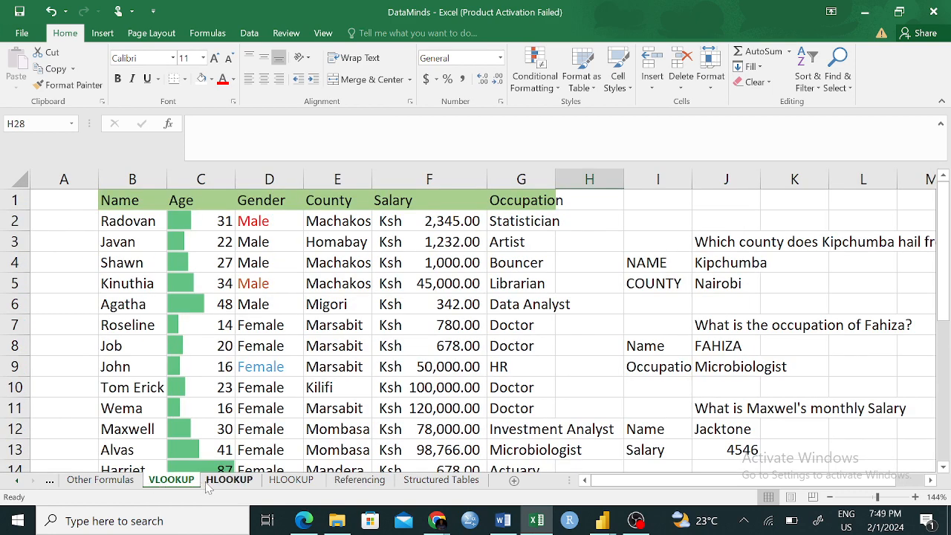
{"action": "left_click", "coordinate": [230, 482]}
{"action": "left_click", "coordinate": [311, 483]}
{"action": "left_click", "coordinate": [362, 483]}
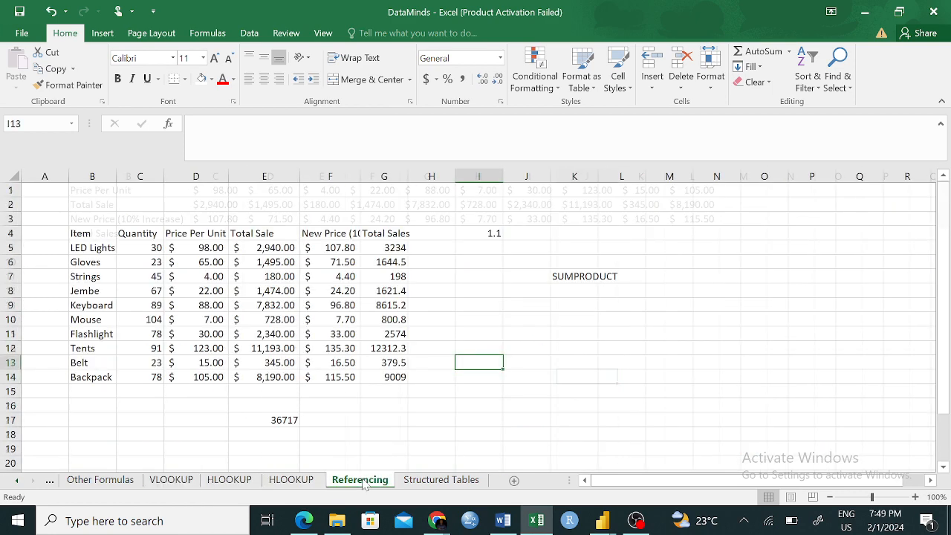
{"action": "left_click", "coordinate": [433, 482]}
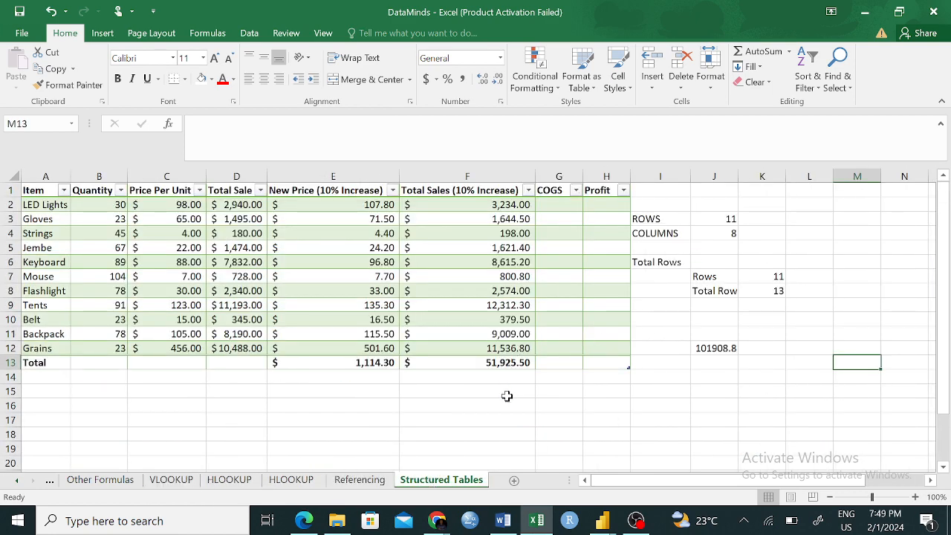
{"action": "left_click", "coordinate": [467, 420]}
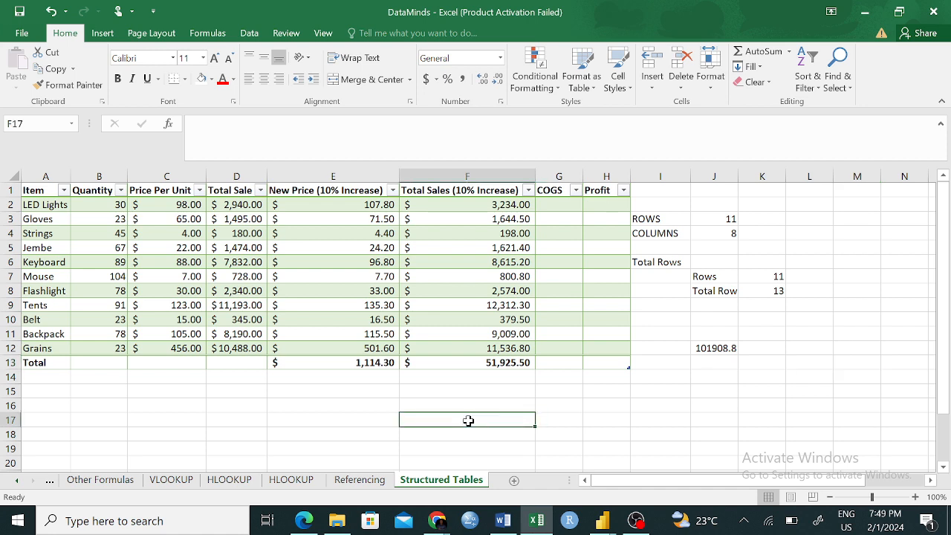
{"action": "left_click", "coordinate": [460, 446]}
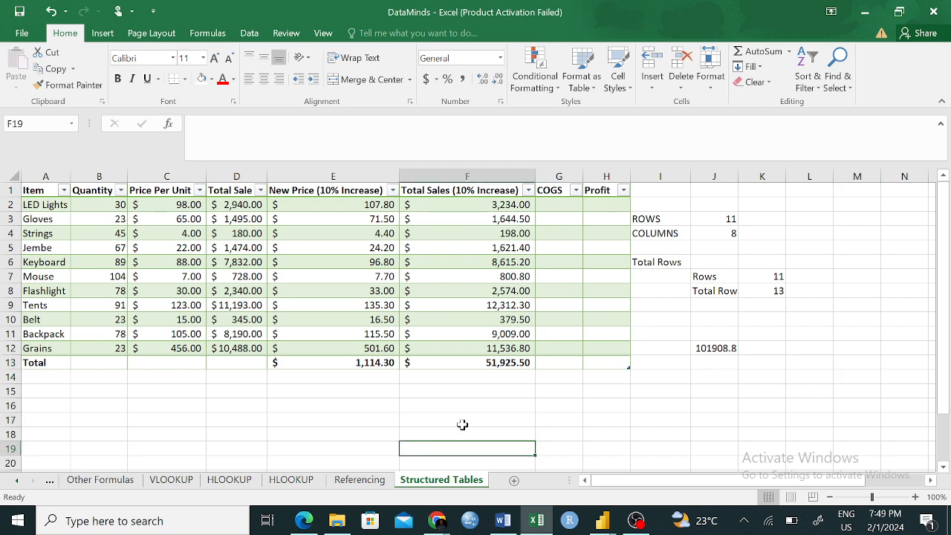
{"action": "left_click", "coordinate": [462, 419]}
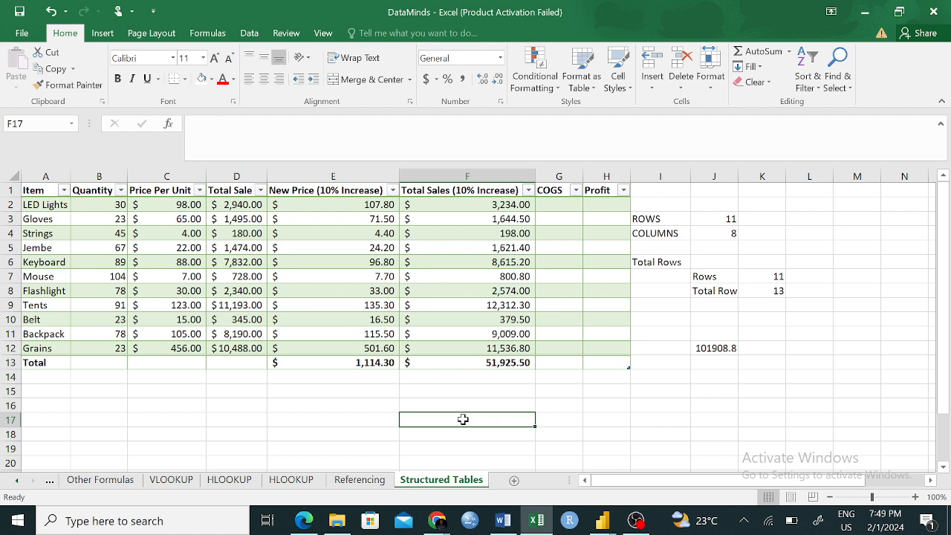
- Enter Strings in F17 and begin a VLOOKUP formula in F18 with F17 as the lookup value
{"action": "type", "text": "Strings"}
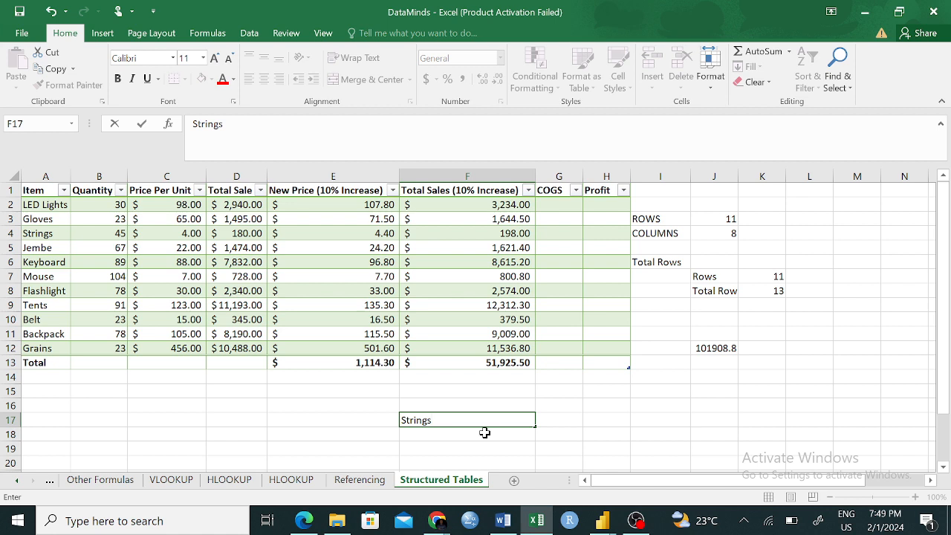
{"action": "left_click", "coordinate": [613, 418]}
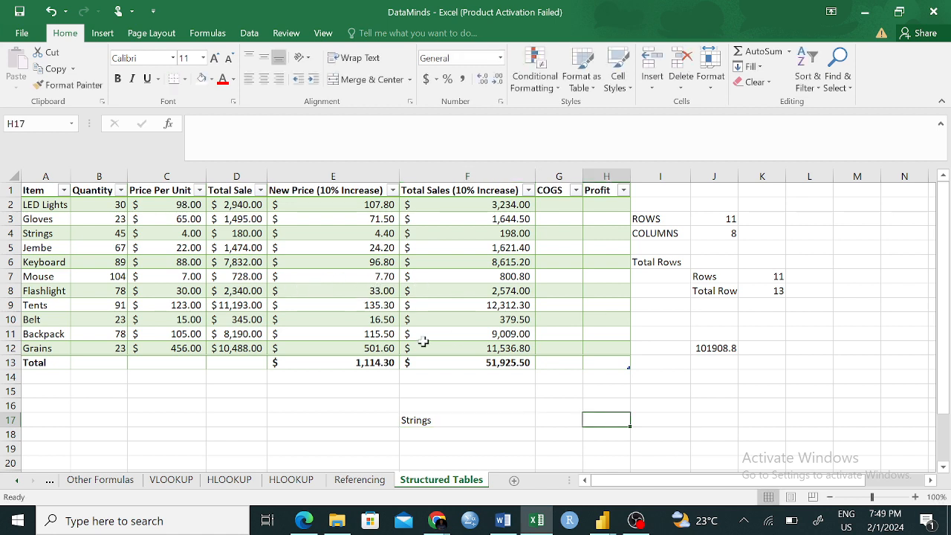
{"action": "left_click", "coordinate": [445, 431]}
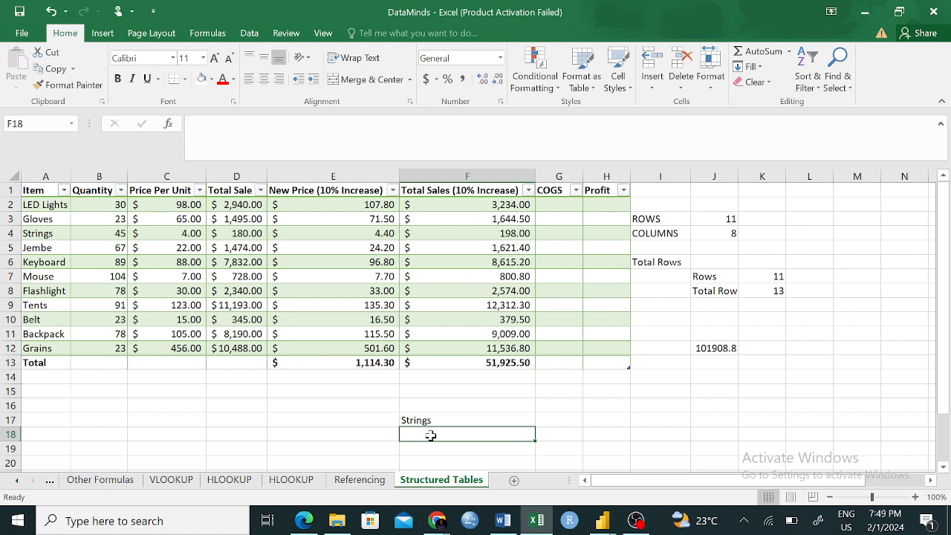
{"action": "type", "text": "=v"}
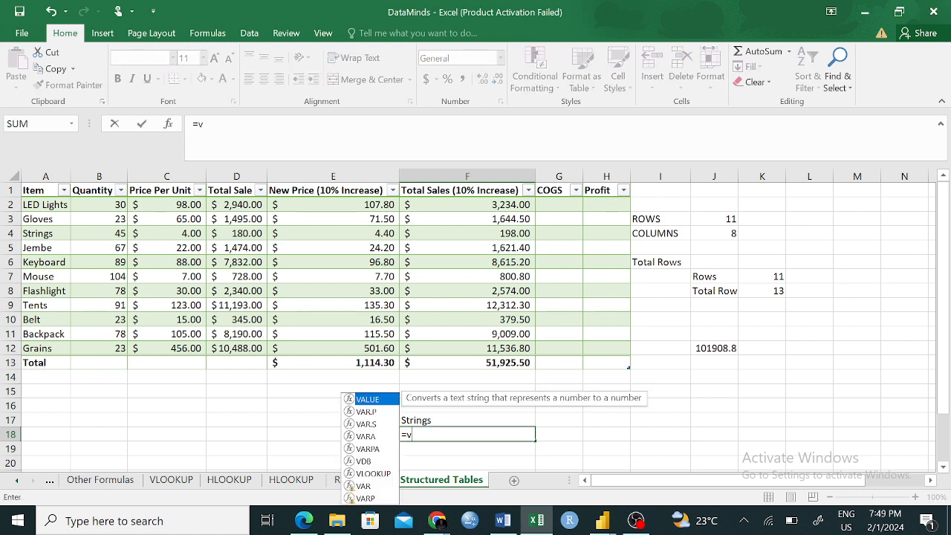
{"action": "type", "text": "l"}
{"action": "key", "text": "Tab"}
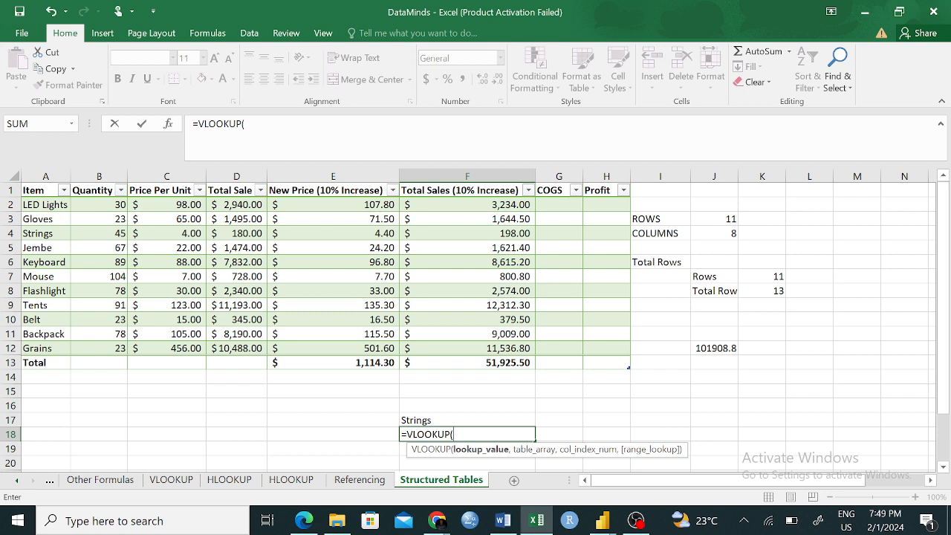
{"action": "left_click", "coordinate": [415, 420]}
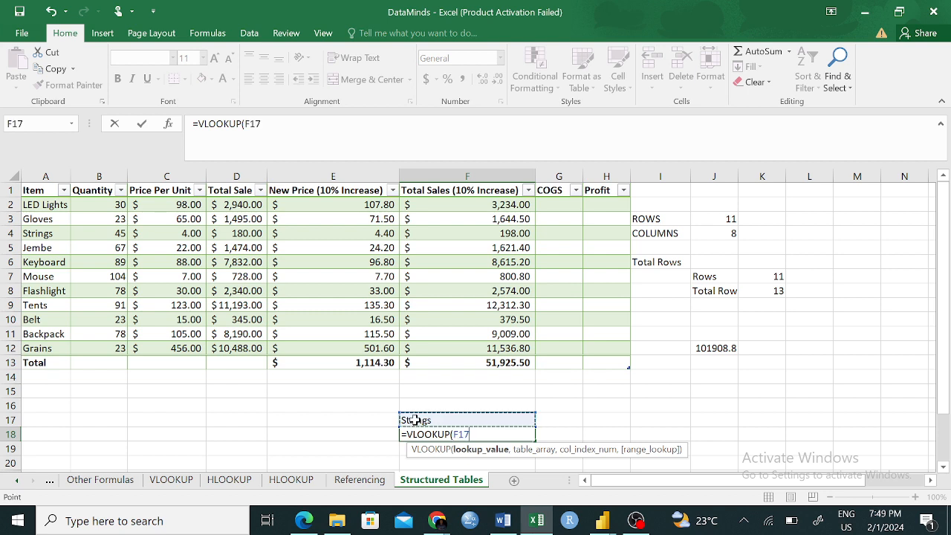
{"action": "type", "text": ","}
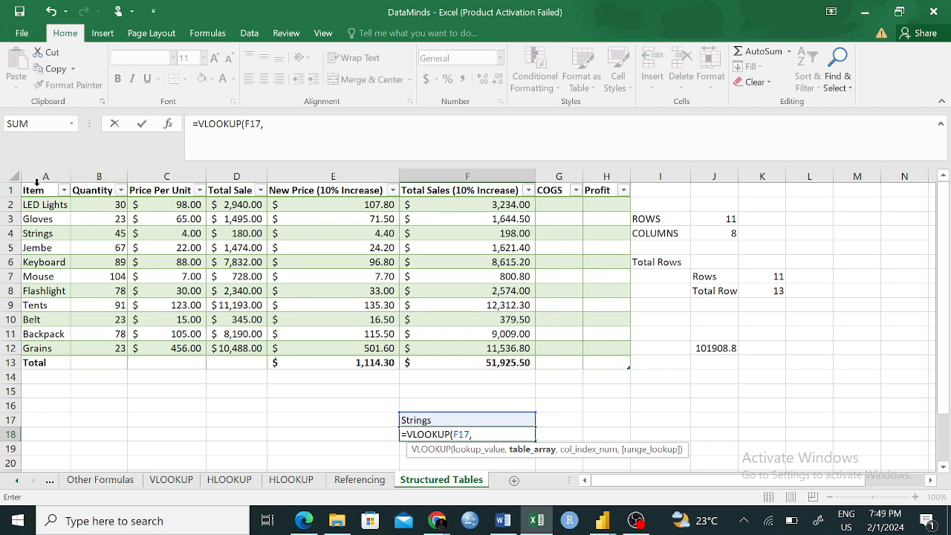
- Complete the F18 VLOOKUP with Sales[[#Headers],[#Data]] as the table array, column index 6 and range lookup 0
{"action": "left_click_drag", "start_coordinate": [33, 190], "coordinate": [93, 358]}
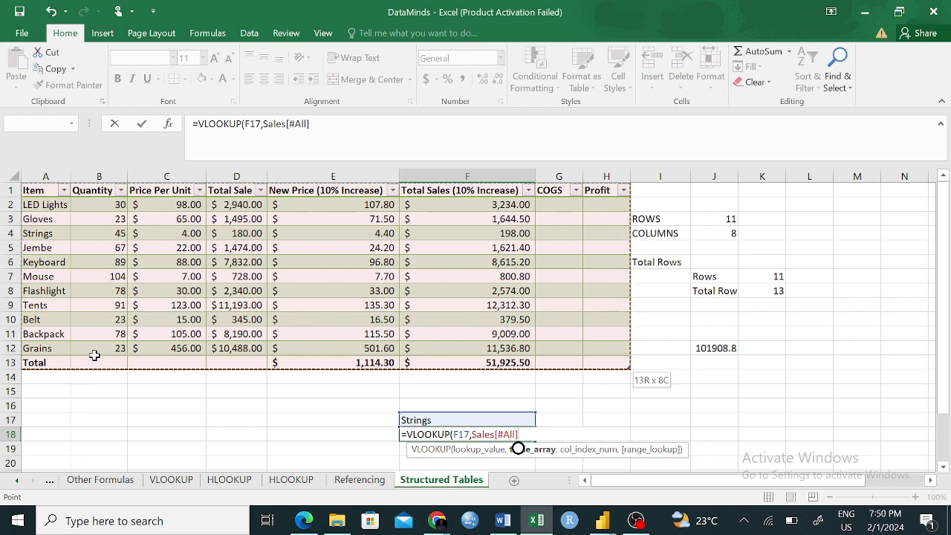
{"action": "left_click_drag", "start_coordinate": [94, 356], "coordinate": [94, 355]}
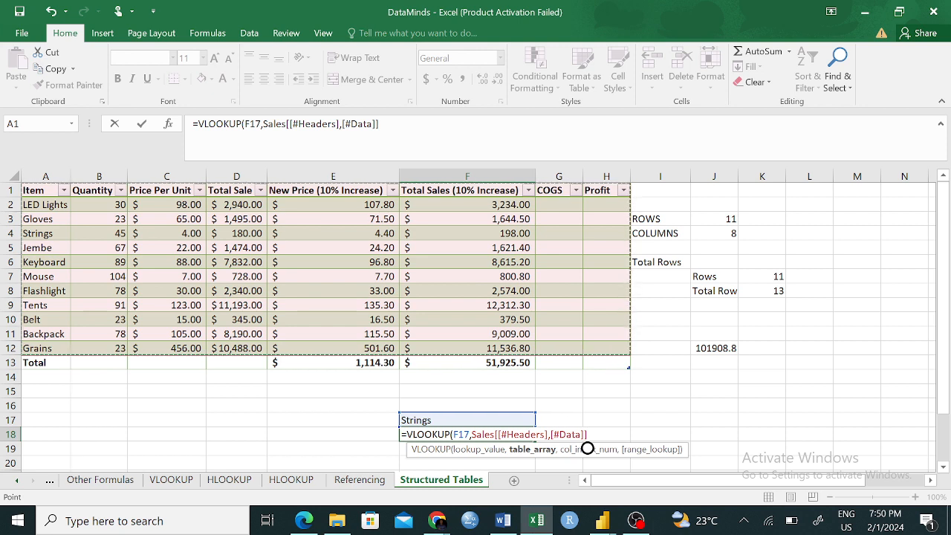
{"action": "type", "text": ","}
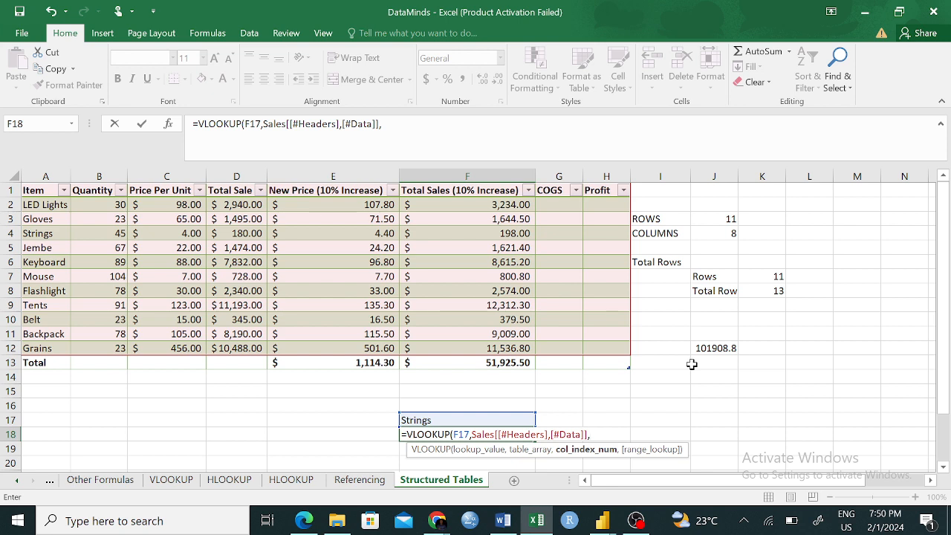
{"action": "type", "text": "6,"}
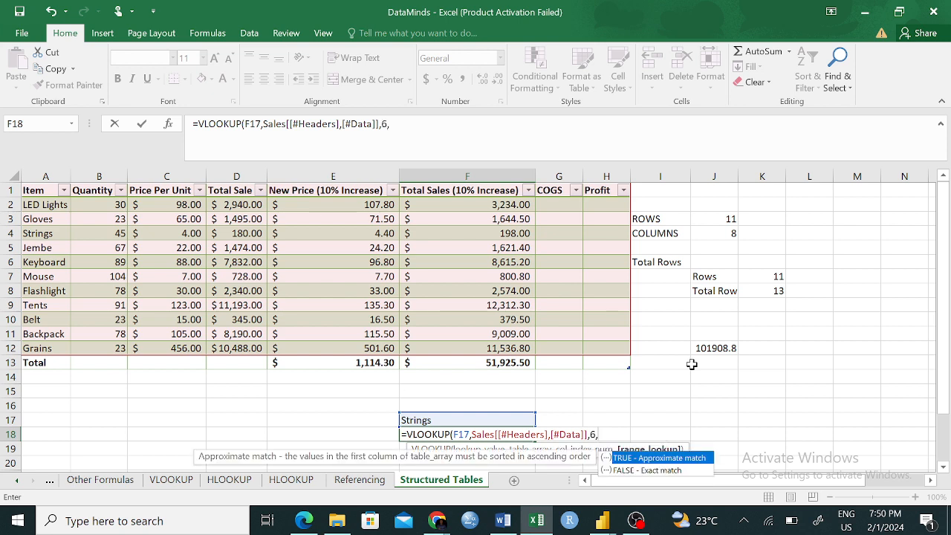
{"action": "type", "text": "0)"}
{"action": "key", "text": "Return"}
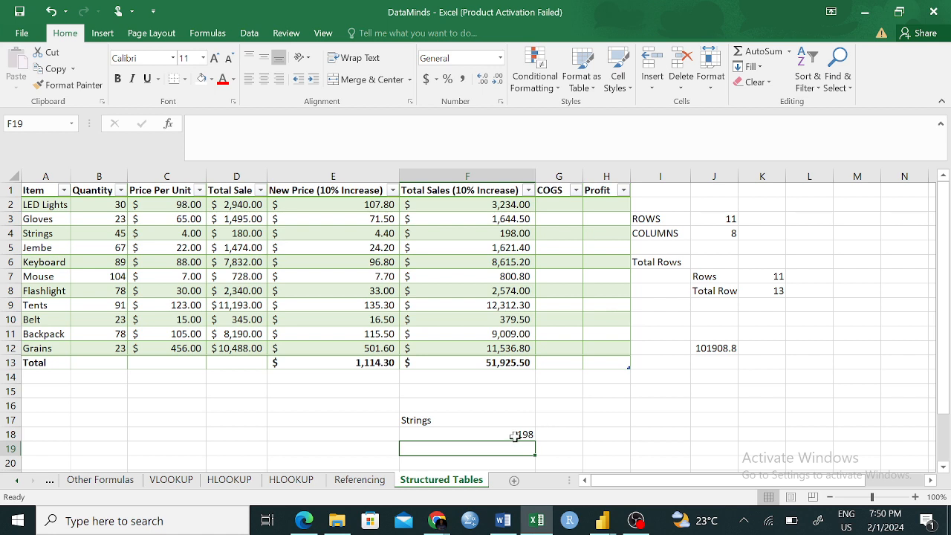
- Check the VLOOKUP formula in F18 and save the DataMinds workbook
{"action": "left_click", "coordinate": [417, 417]}
{"action": "left_click", "coordinate": [476, 434]}
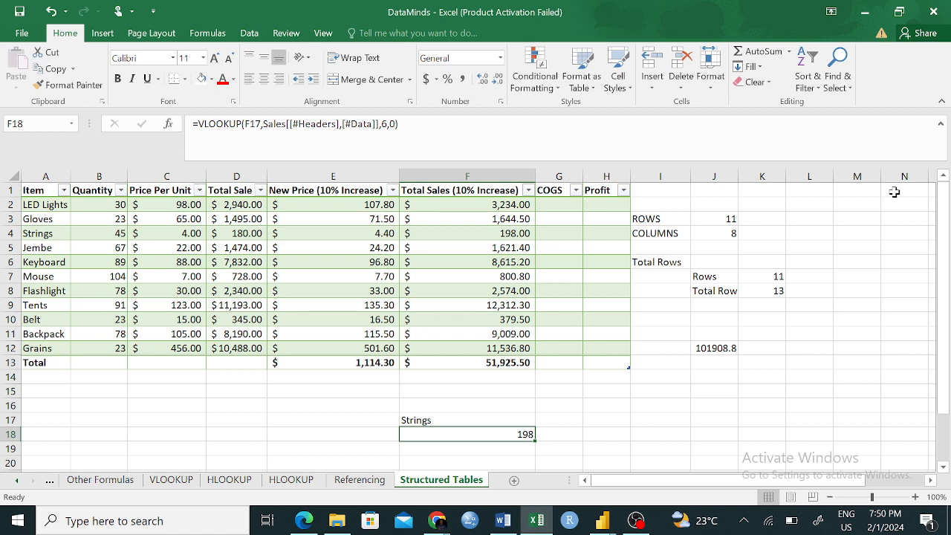
{"action": "left_click", "coordinate": [613, 447]}
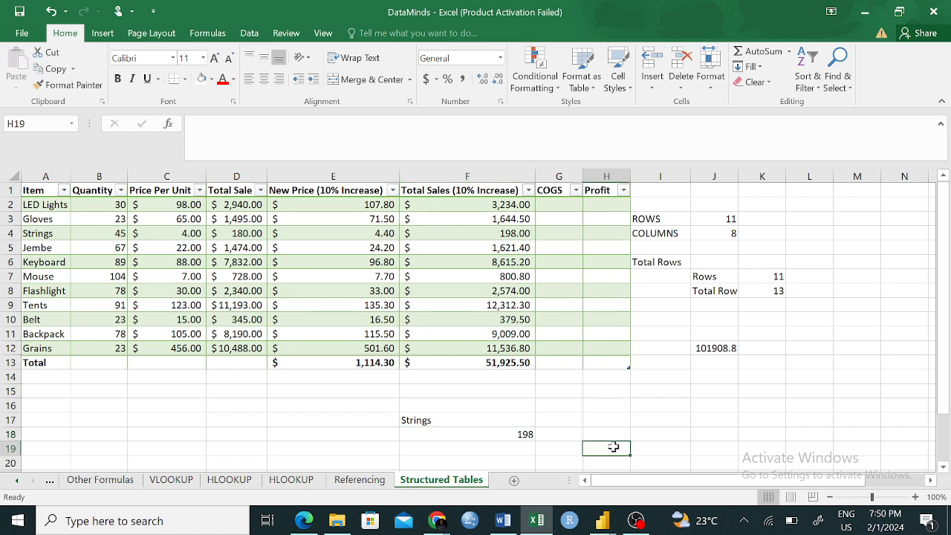
{"action": "left_click", "coordinate": [18, 16]}
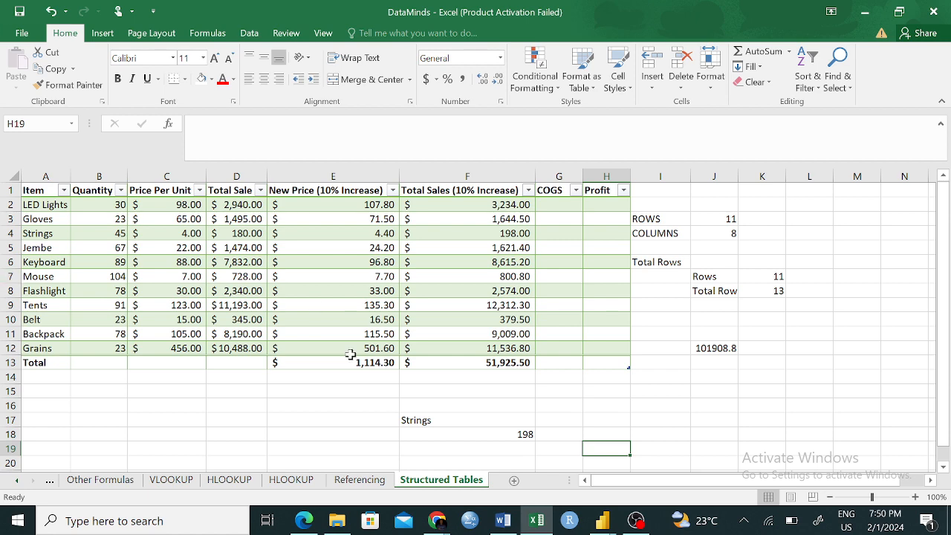
- Open the Data Cleaning workbook from File Explorer, enable editing, and look over the columns of its US presidents data
{"action": "left_click", "coordinate": [337, 522]}
{"action": "double_click", "coordinate": [117, 113]}
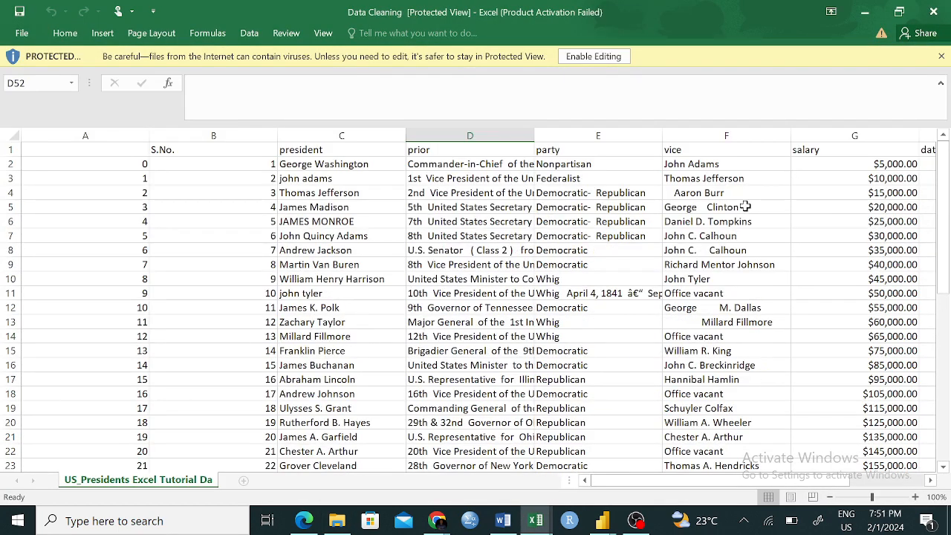
{"action": "left_click", "coordinate": [598, 57]}
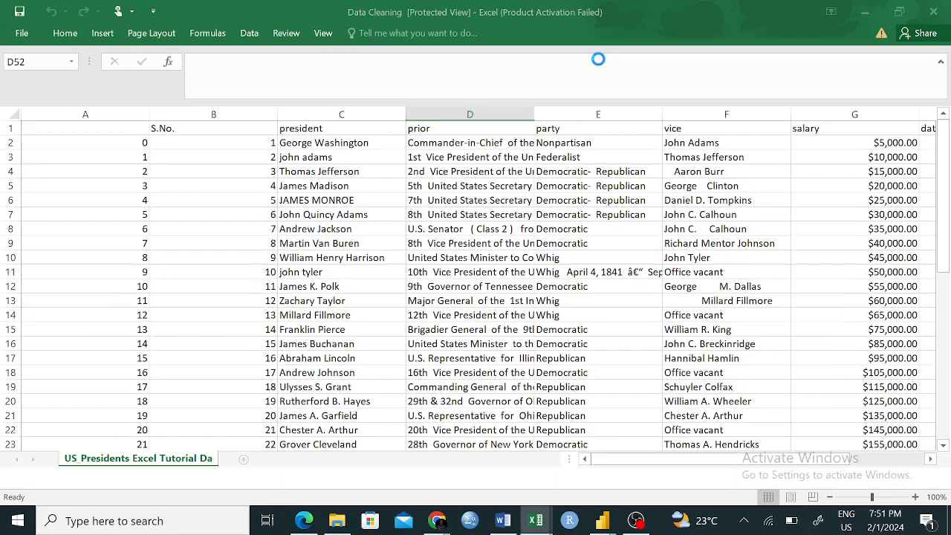
{"action": "scroll", "coordinate": [762, 356], "scroll_direction": "right", "scroll_amount": 5}
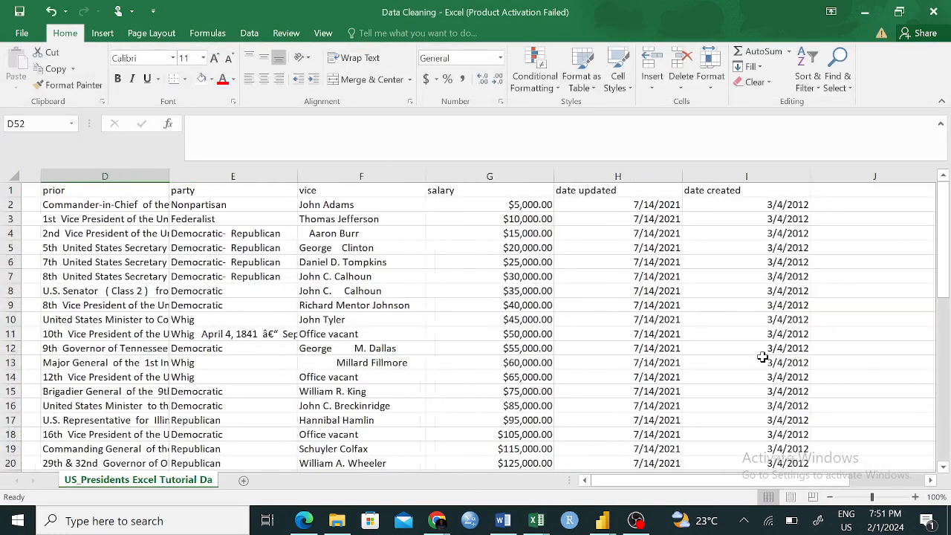
{"action": "scroll", "coordinate": [762, 357], "scroll_direction": "left", "scroll_amount": 5}
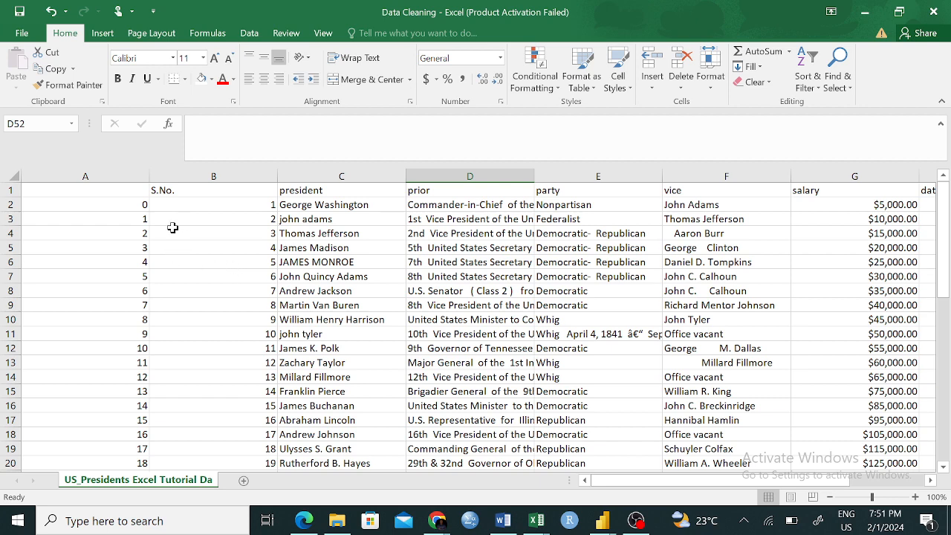
{"action": "left_click", "coordinate": [186, 205]}
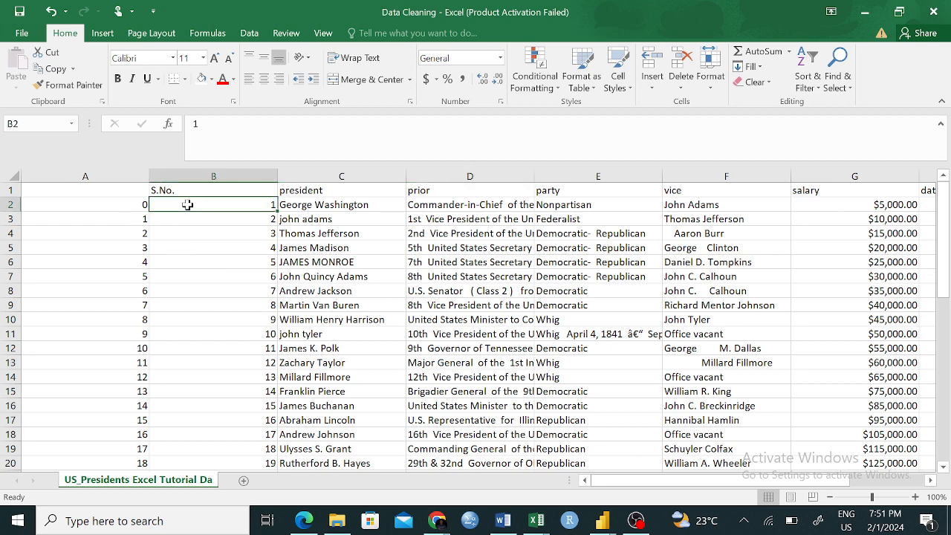
{"action": "left_click", "coordinate": [576, 405]}
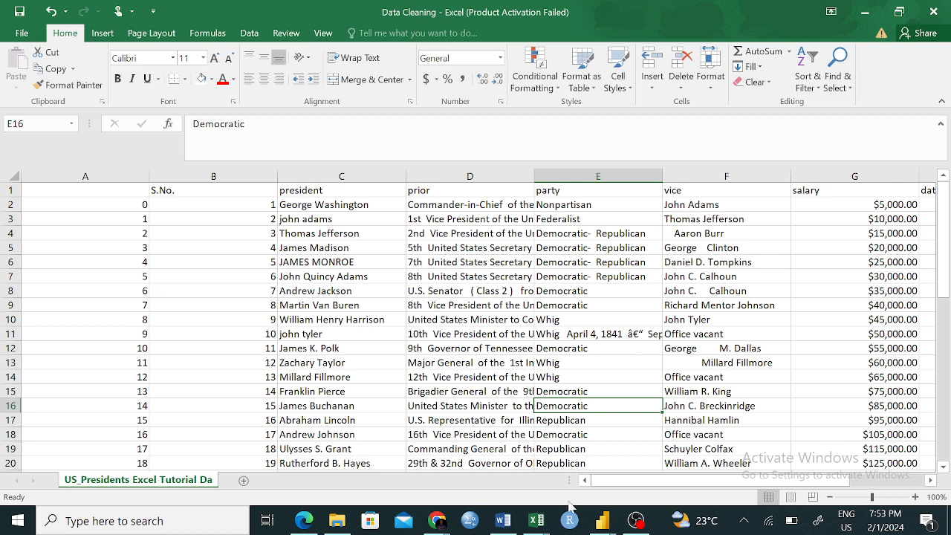
- Return to the DataMinds workbook and compare cells inside and outside the Sales table, examining the table design options
{"action": "mouse_move", "coordinate": [536, 519]}
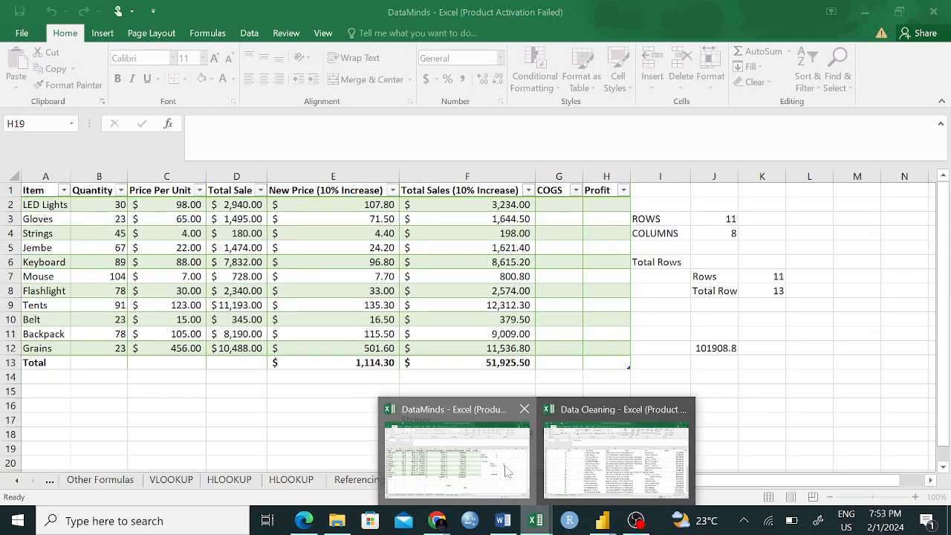
{"action": "left_click", "coordinate": [506, 471]}
{"action": "left_click", "coordinate": [48, 233]}
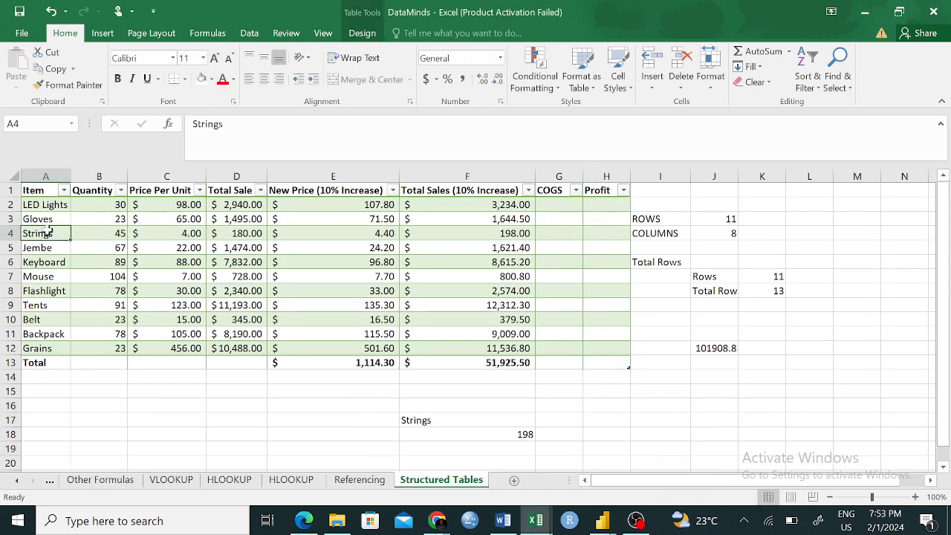
{"action": "left_click", "coordinate": [141, 396]}
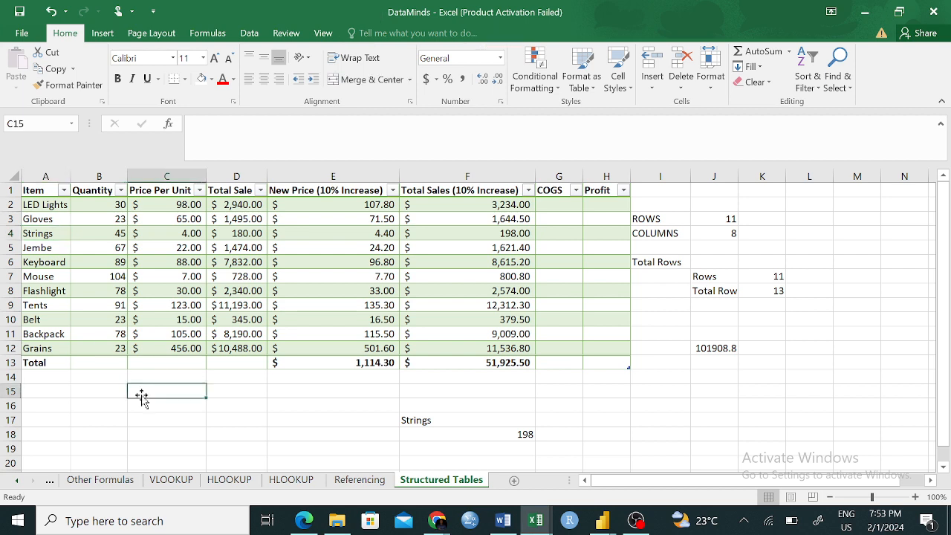
{"action": "left_click", "coordinate": [112, 233]}
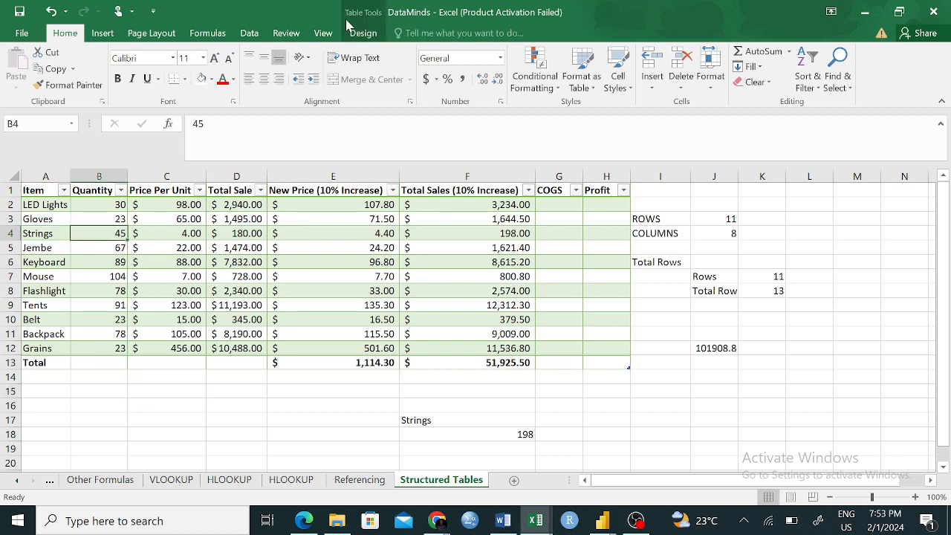
{"action": "left_click", "coordinate": [220, 401]}
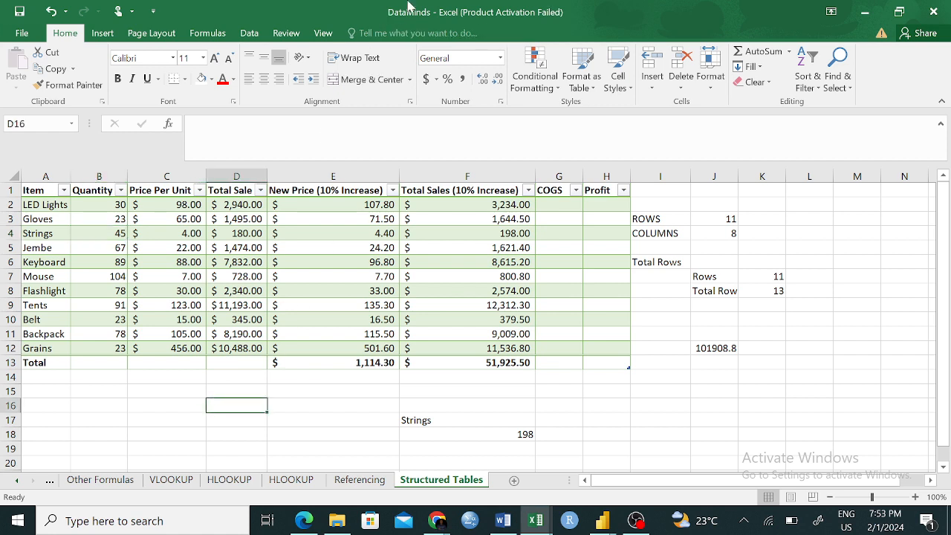
{"action": "left_click", "coordinate": [167, 260]}
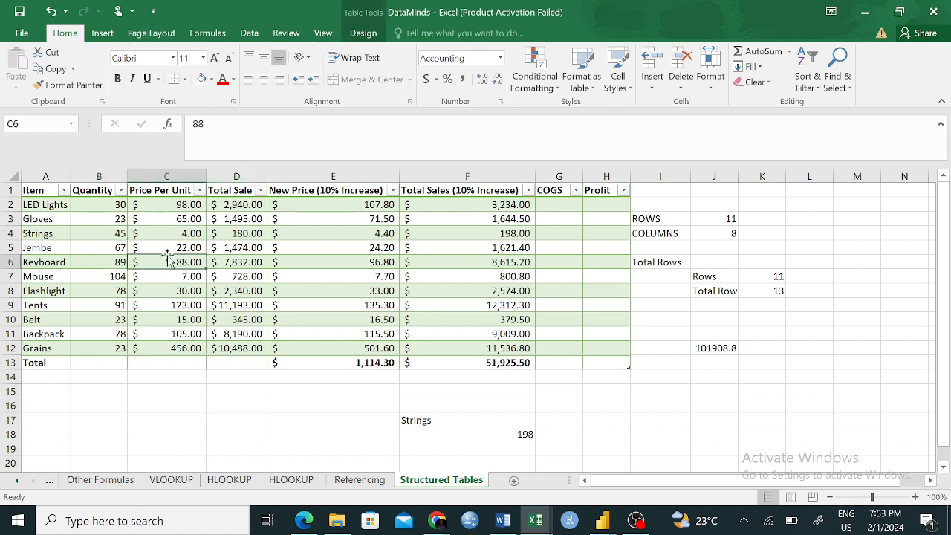
{"action": "left_click", "coordinate": [363, 34]}
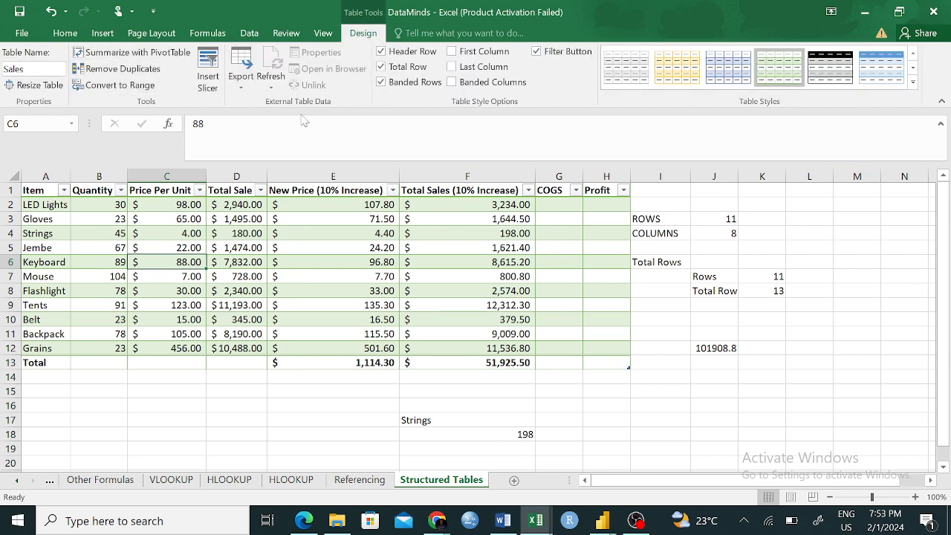
{"action": "left_click", "coordinate": [260, 418]}
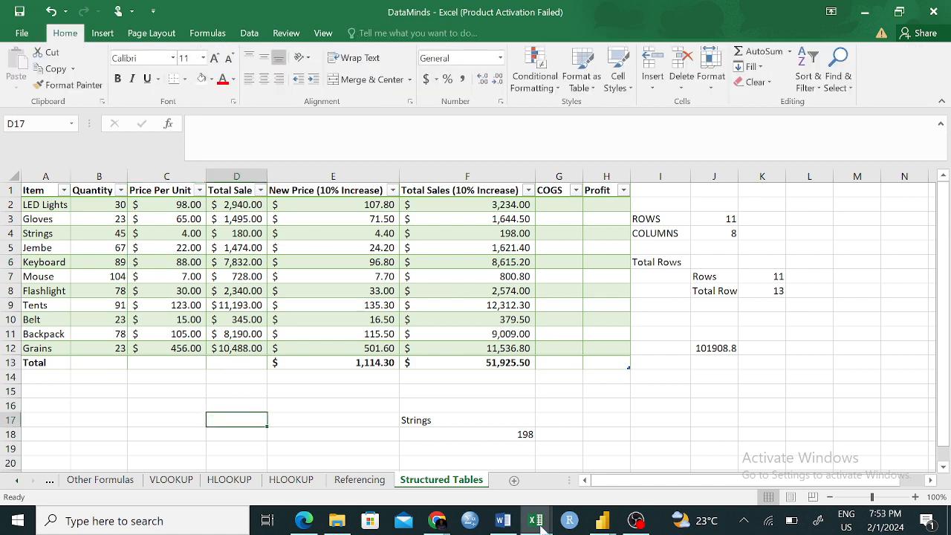
- Switch back to the Data Cleaning workbook and examine the stray text in the party column and the remaining rows and columns
{"action": "mouse_move", "coordinate": [540, 522]}
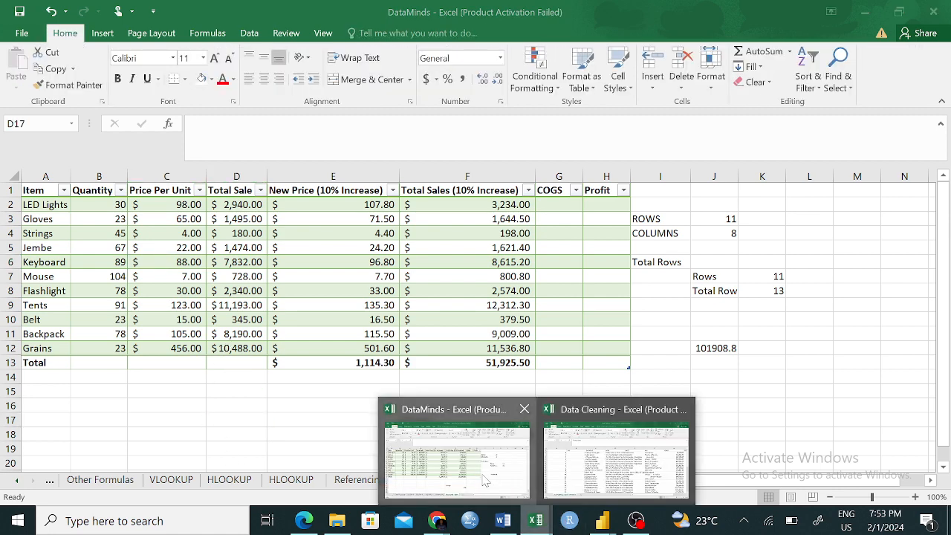
{"action": "left_click", "coordinate": [650, 483]}
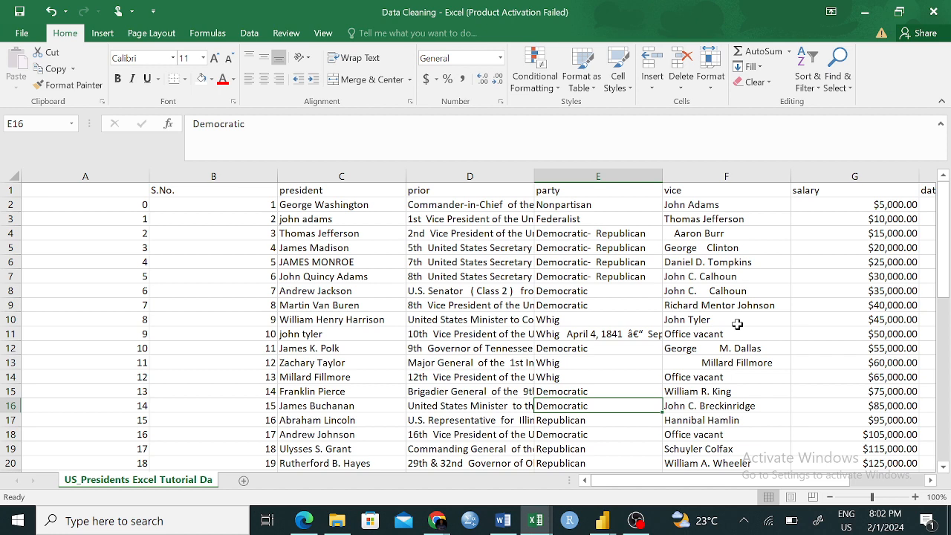
{"action": "left_click", "coordinate": [613, 335]}
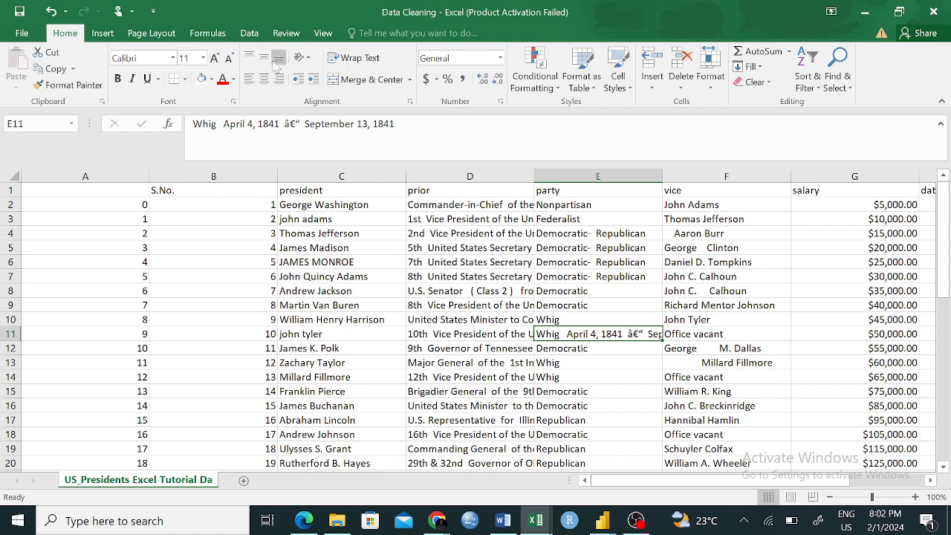
{"action": "left_click", "coordinate": [628, 386]}
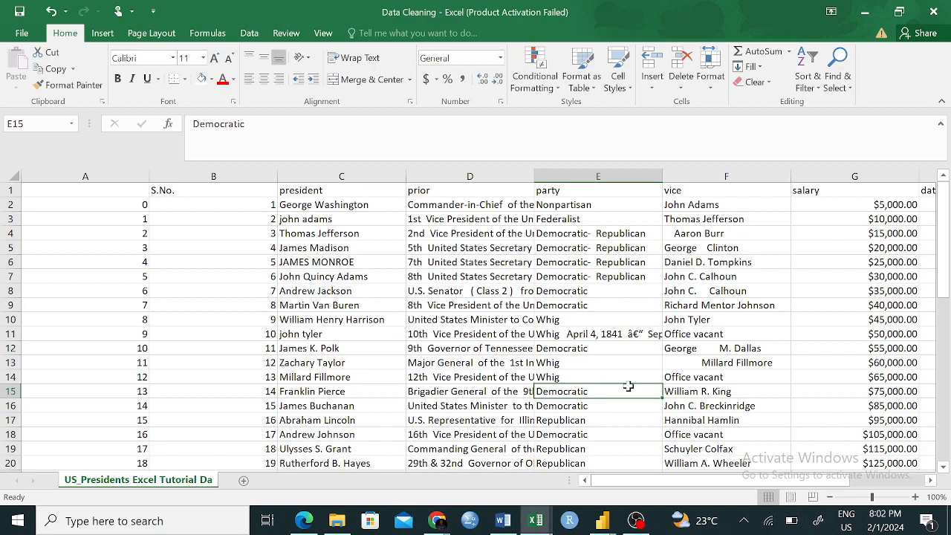
{"action": "scroll", "coordinate": [628, 386], "scroll_direction": "down", "scroll_amount": 3}
{"action": "scroll", "coordinate": [628, 386], "scroll_direction": "right", "scroll_amount": 1}
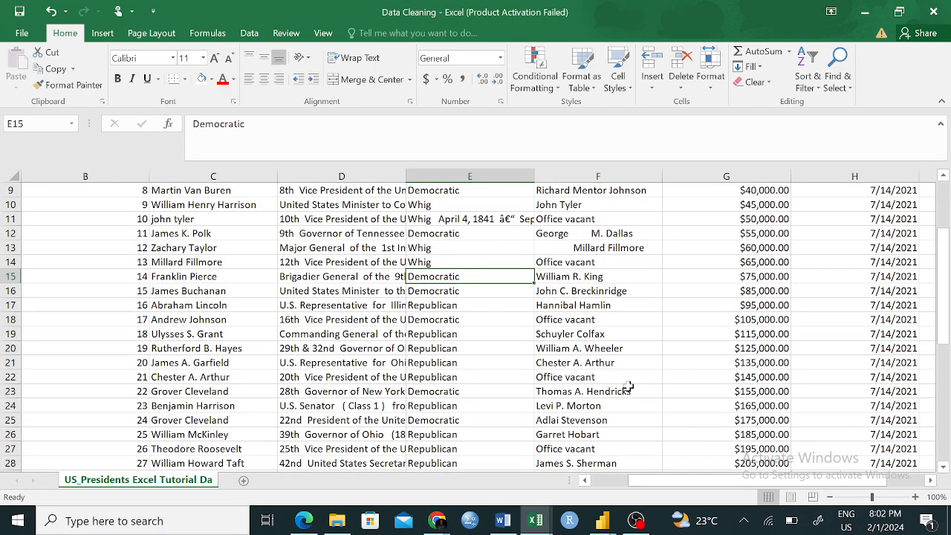
{"action": "scroll", "coordinate": [628, 387], "scroll_direction": "down", "scroll_amount": 3}
{"action": "scroll", "coordinate": [627, 386], "scroll_direction": "up", "scroll_amount": 6}
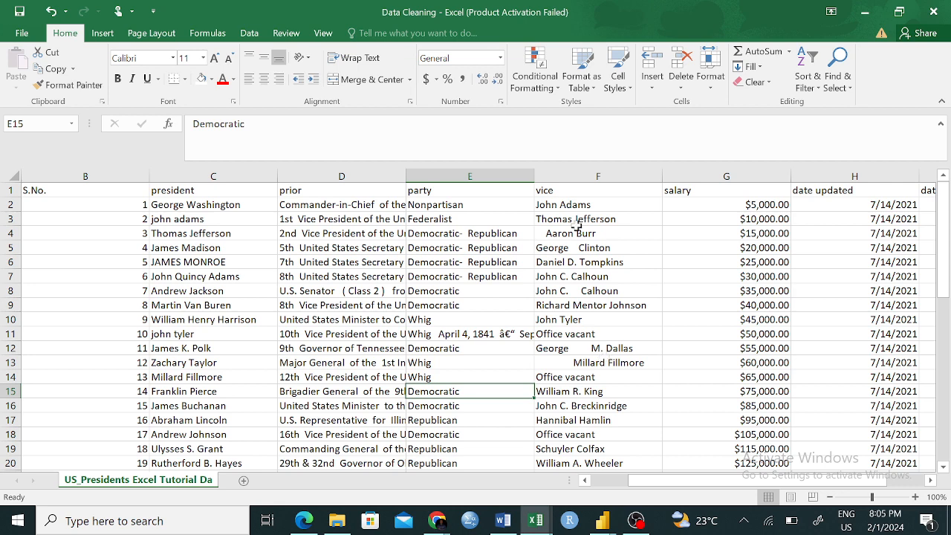
- Examine the Data Validation criteria settings for party cell E15 and close them without changes
{"action": "left_click", "coordinate": [249, 33]}
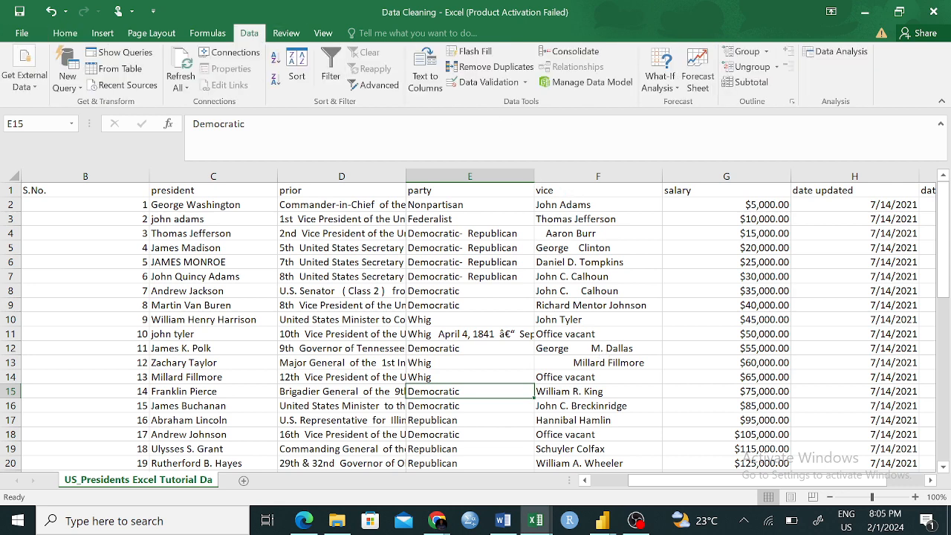
{"action": "left_click", "coordinate": [508, 85]}
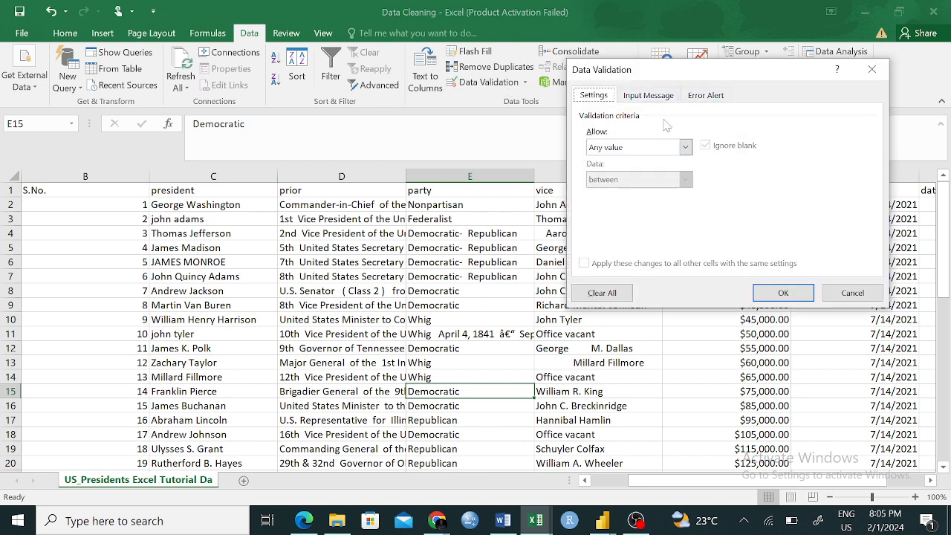
{"action": "left_click", "coordinate": [871, 69]}
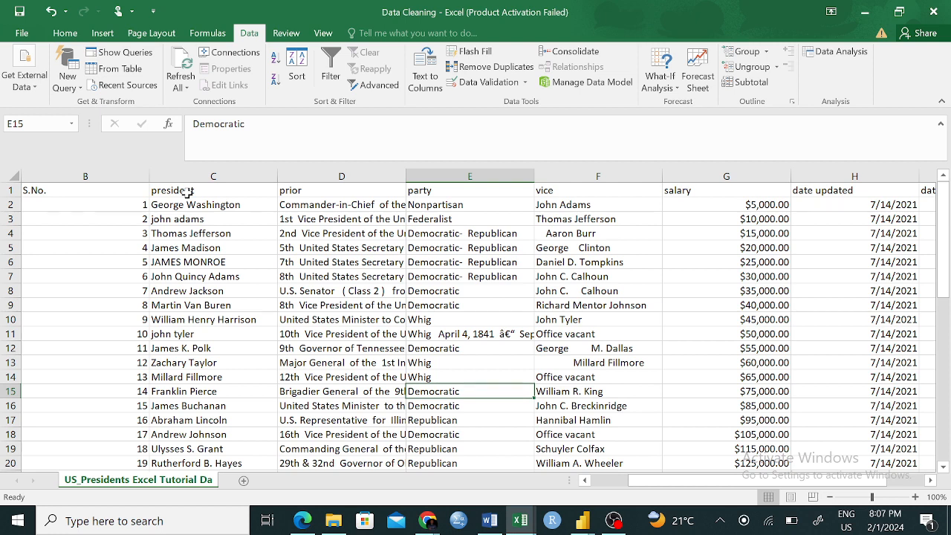
- Examine the entries of the president and salary columns for inconsistent capitalisation and data types
{"action": "left_click_drag", "start_coordinate": [188, 192], "coordinate": [183, 418]}
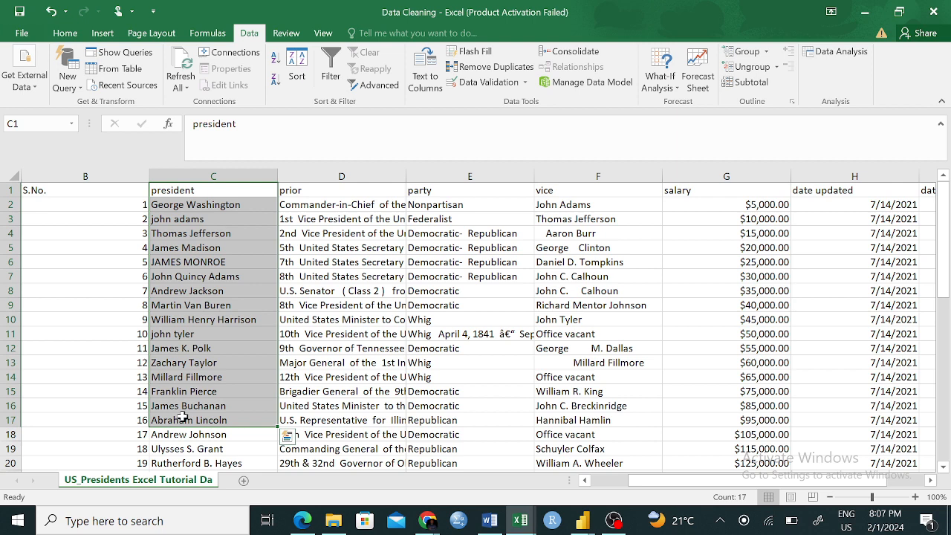
{"action": "left_click", "coordinate": [328, 322]}
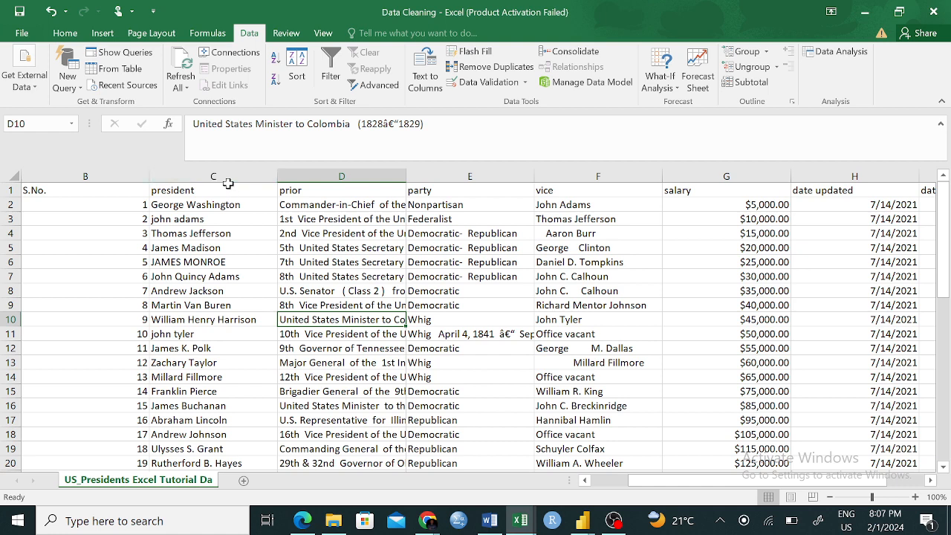
{"action": "left_click_drag", "start_coordinate": [230, 187], "coordinate": [230, 377]}
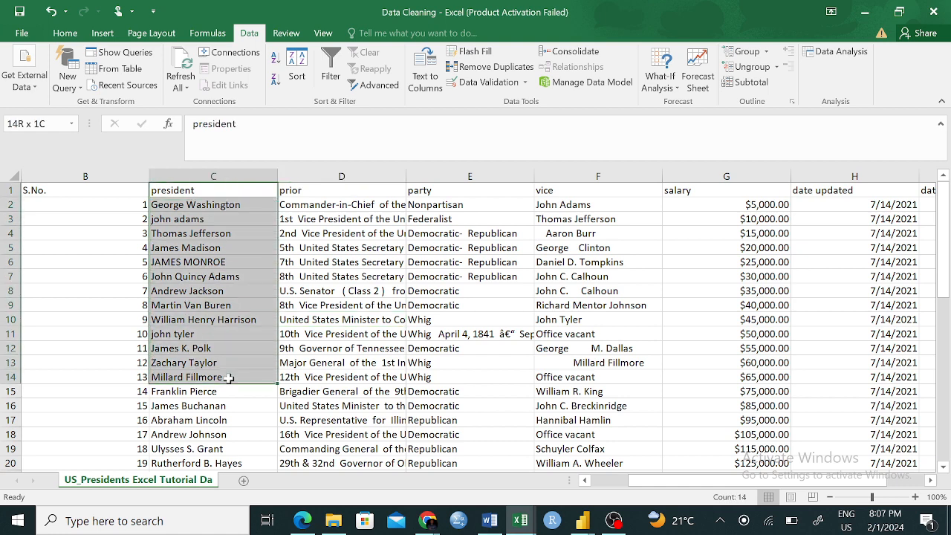
{"action": "left_click_drag", "start_coordinate": [724, 190], "coordinate": [721, 476]}
{"action": "scroll", "coordinate": [439, 237], "scroll_direction": "up", "scroll_amount": 2}
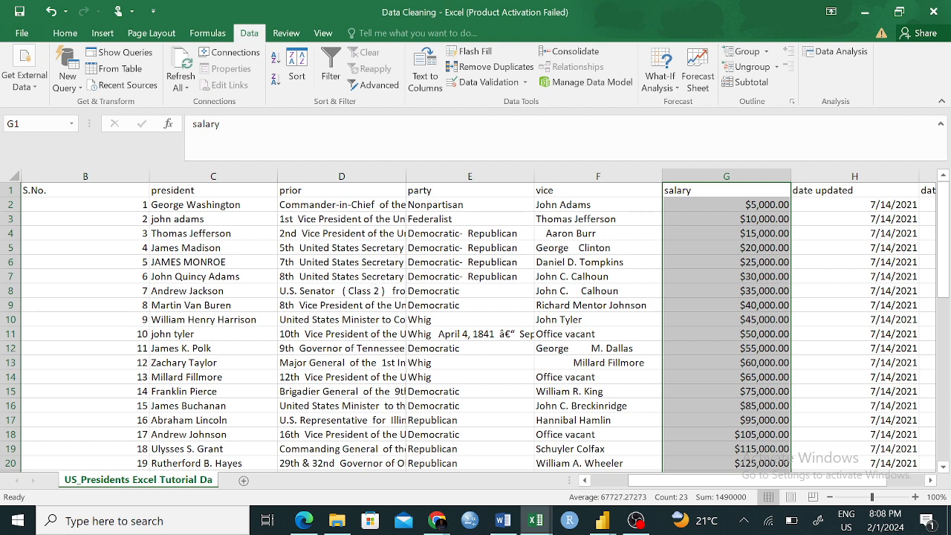
{"action": "left_click_drag", "start_coordinate": [197, 203], "coordinate": [175, 418]}
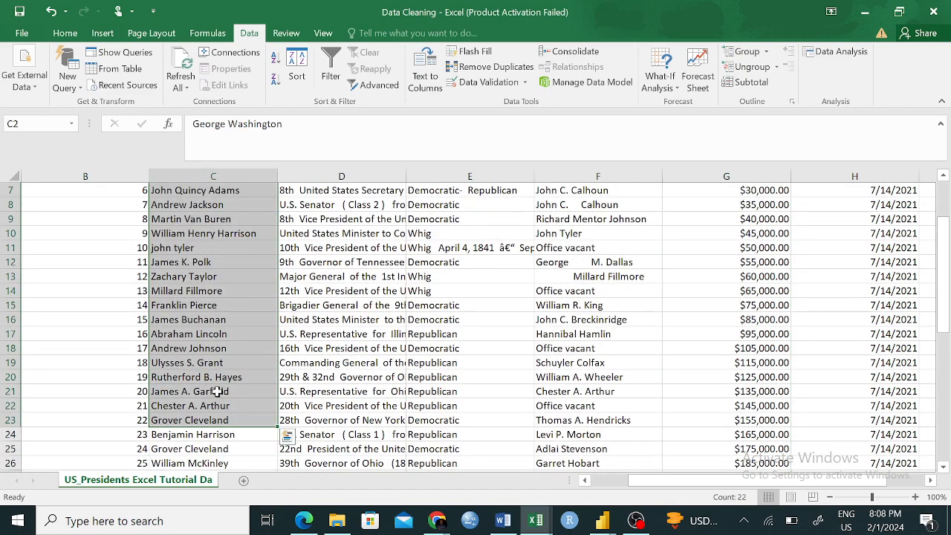
{"action": "left_click", "coordinate": [257, 363]}
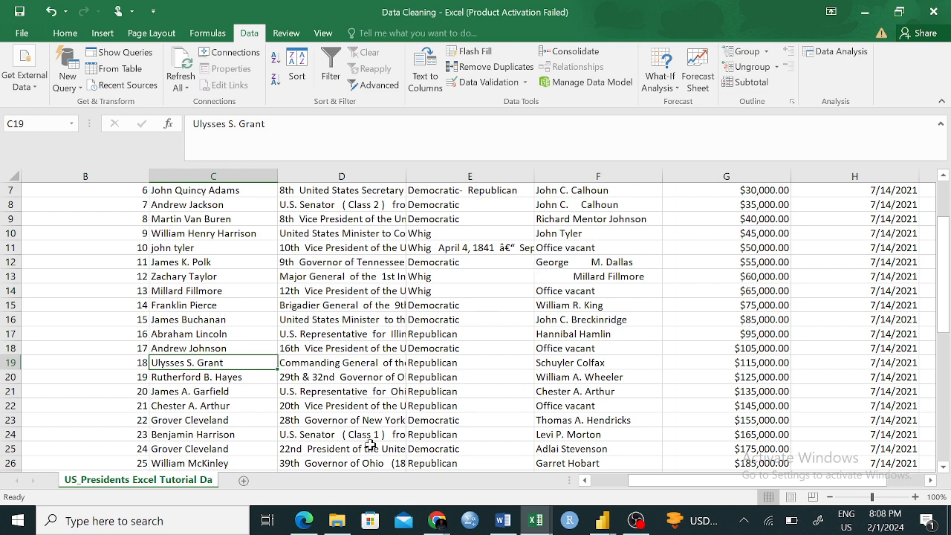
- Switch to the DataMinds workbook and look through the Other Formulas, second HLOOKUP and VLOOKUP sheets
{"action": "left_click", "coordinate": [530, 517]}
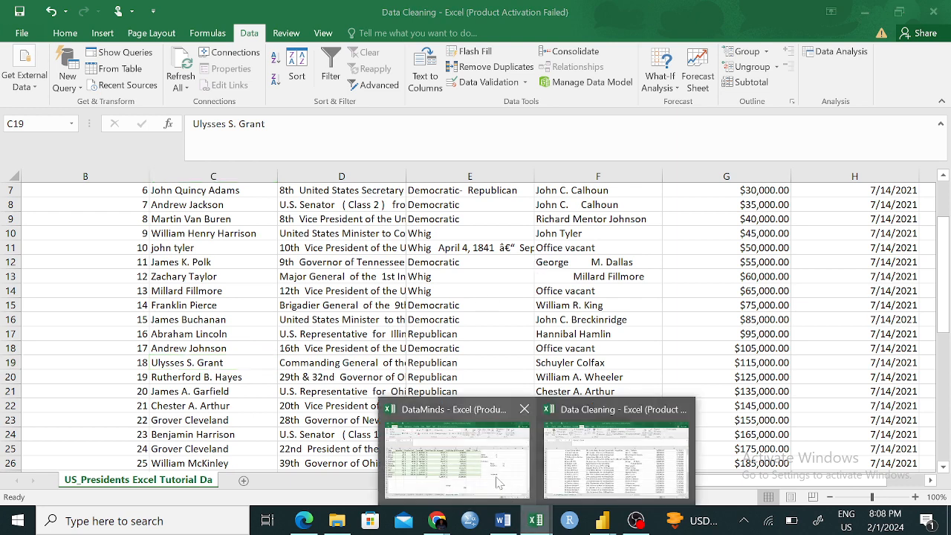
{"action": "left_click", "coordinate": [486, 464]}
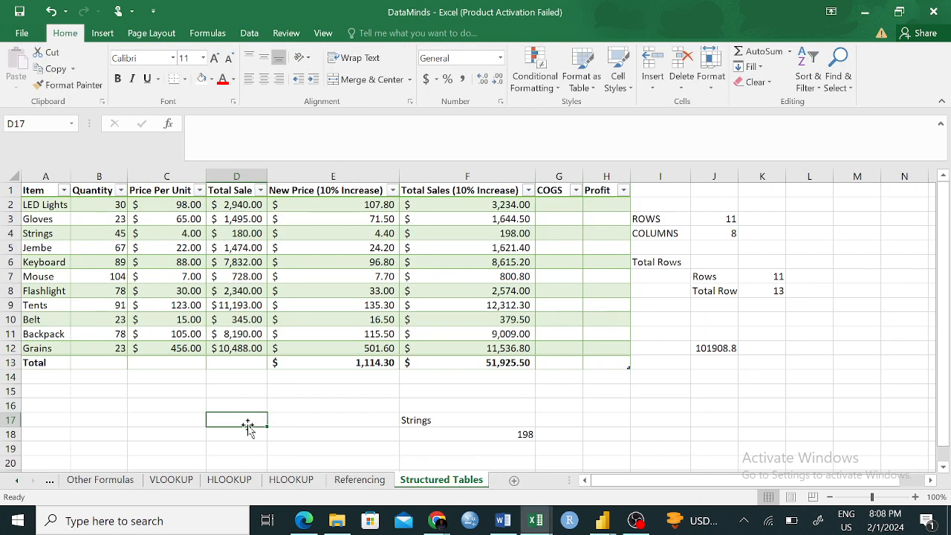
{"action": "left_click", "coordinate": [111, 480]}
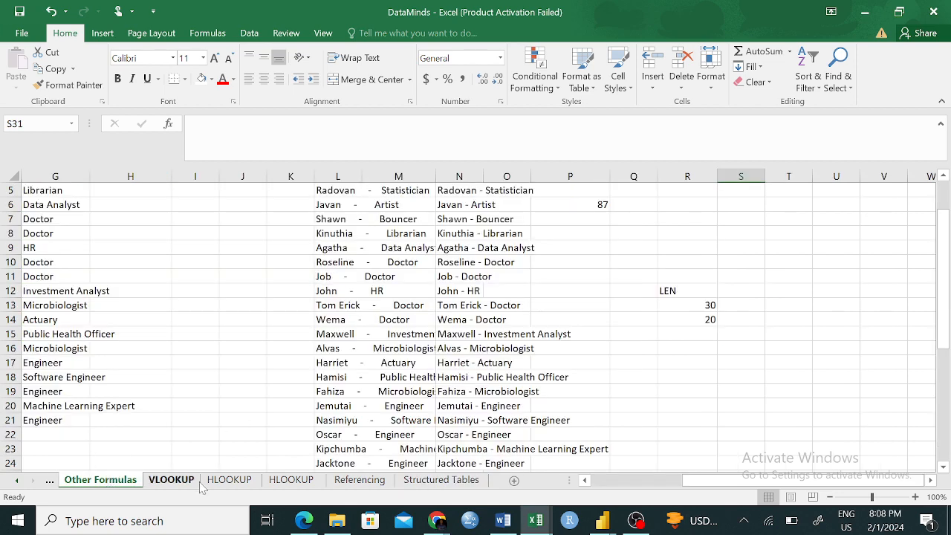
{"action": "left_click", "coordinate": [297, 480]}
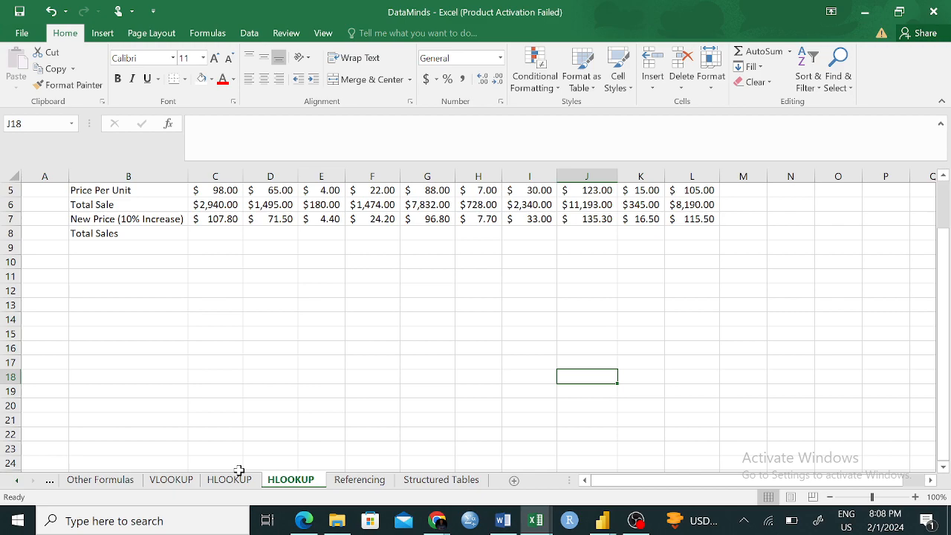
{"action": "left_click", "coordinate": [163, 480]}
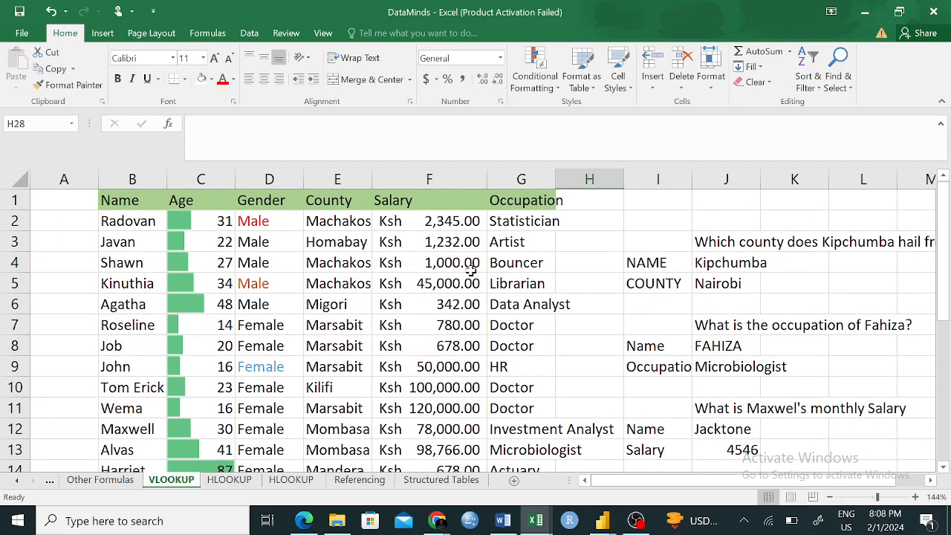
{"action": "scroll", "coordinate": [637, 349], "scroll_direction": "right", "scroll_amount": 5}
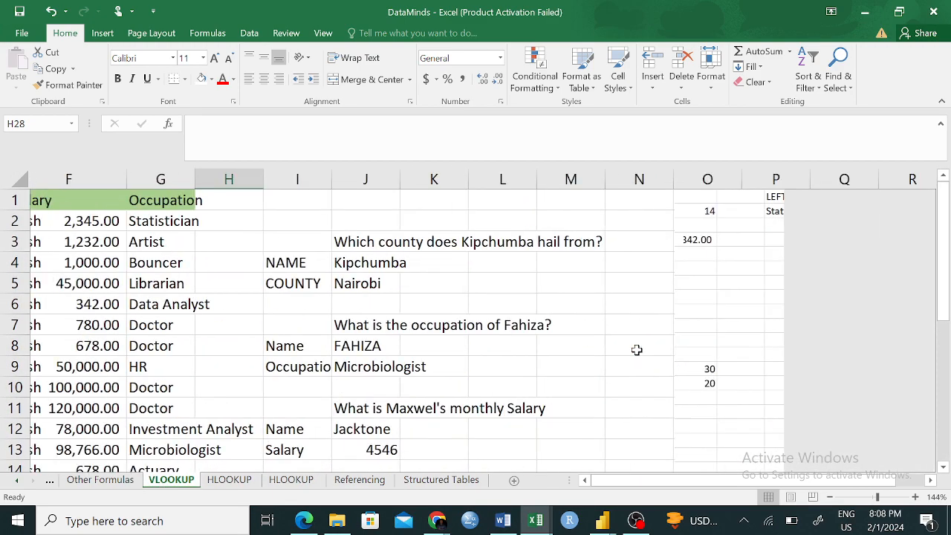
{"action": "scroll", "coordinate": [637, 349], "scroll_direction": "left", "scroll_amount": 6}
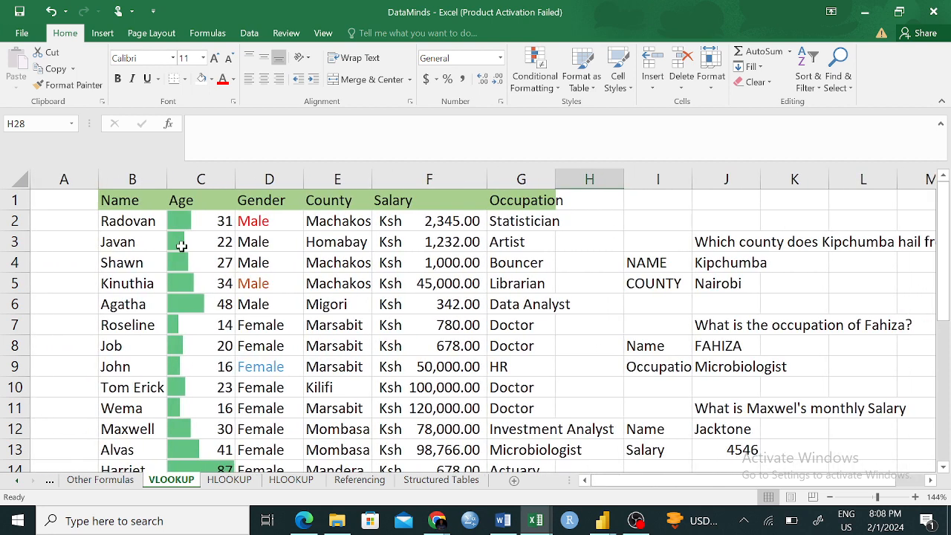
- Format the ages in C2:C8 as Short Date and compare them with the plain ages further down the column
{"action": "left_click_drag", "start_coordinate": [221, 237], "coordinate": [224, 343]}
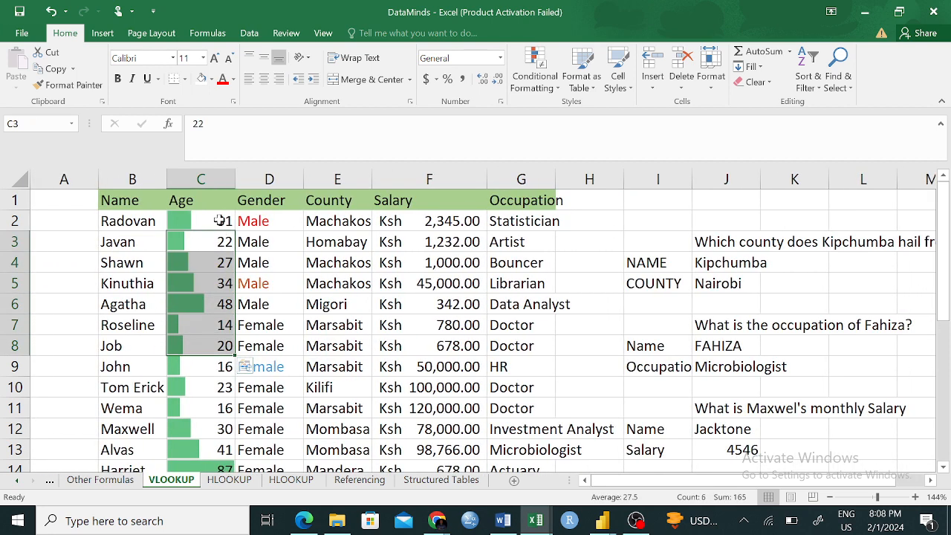
{"action": "left_click_drag", "start_coordinate": [220, 223], "coordinate": [222, 353]}
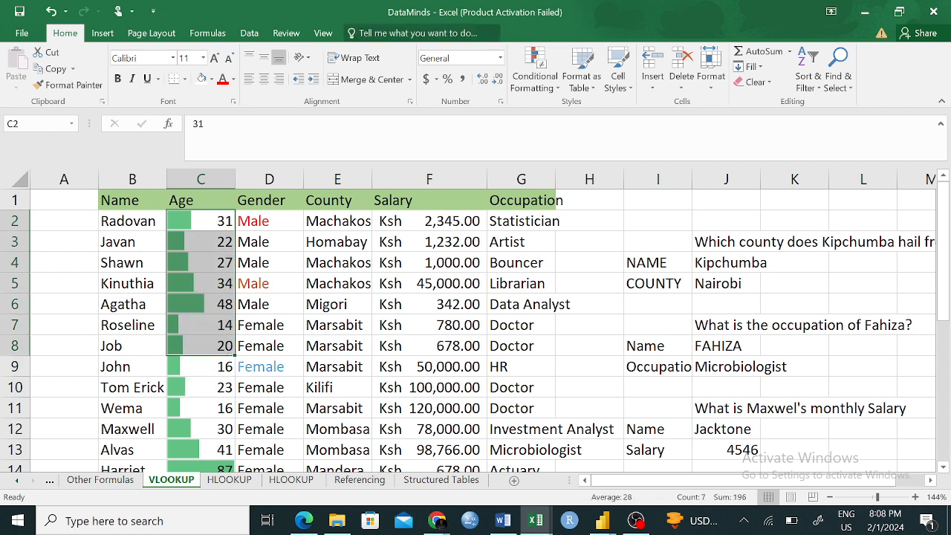
{"action": "left_click", "coordinate": [445, 58]}
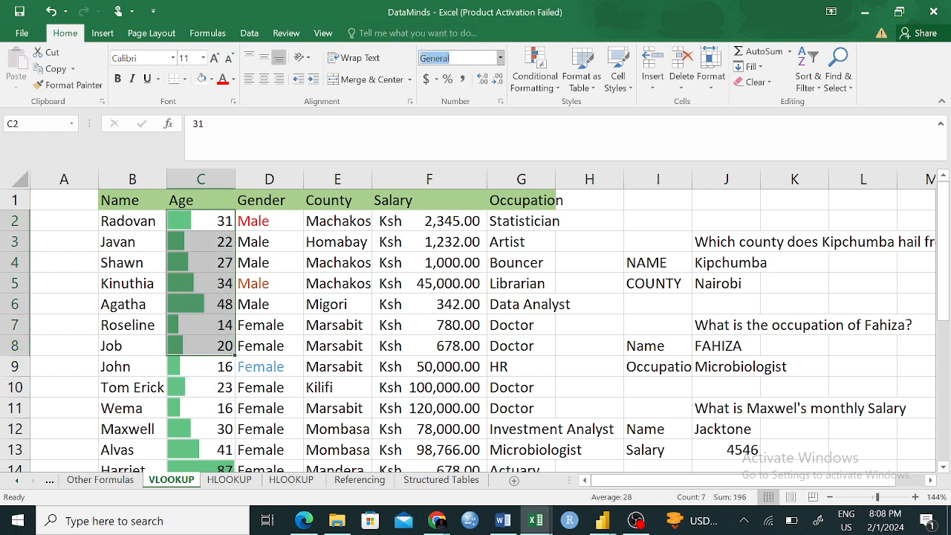
{"action": "left_click", "coordinate": [501, 58]}
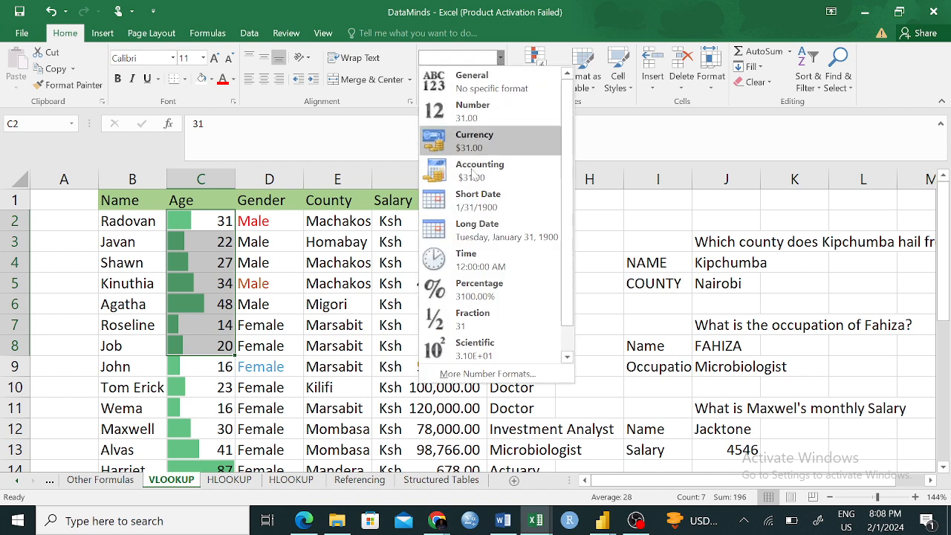
{"action": "left_click", "coordinate": [480, 210]}
{"action": "left_click", "coordinate": [206, 360]}
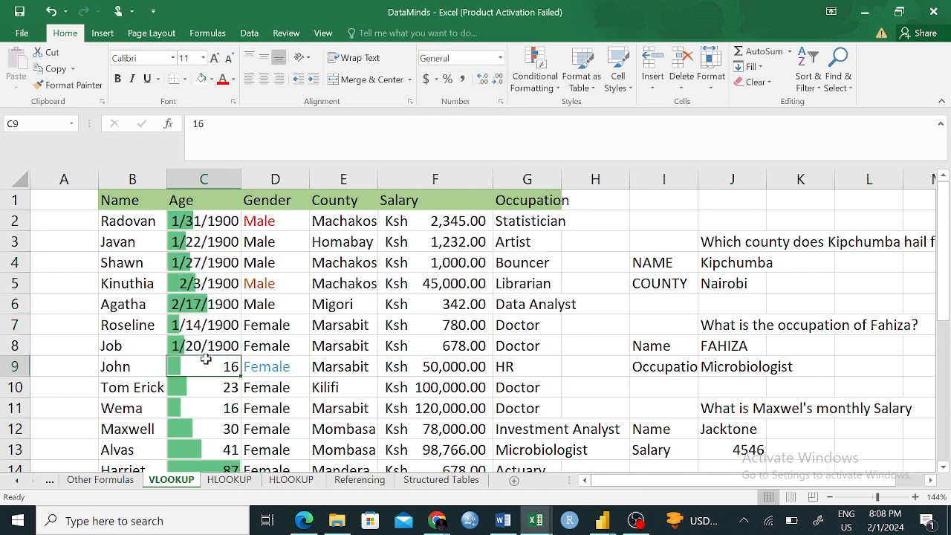
{"action": "left_click_drag", "start_coordinate": [176, 219], "coordinate": [191, 338]}
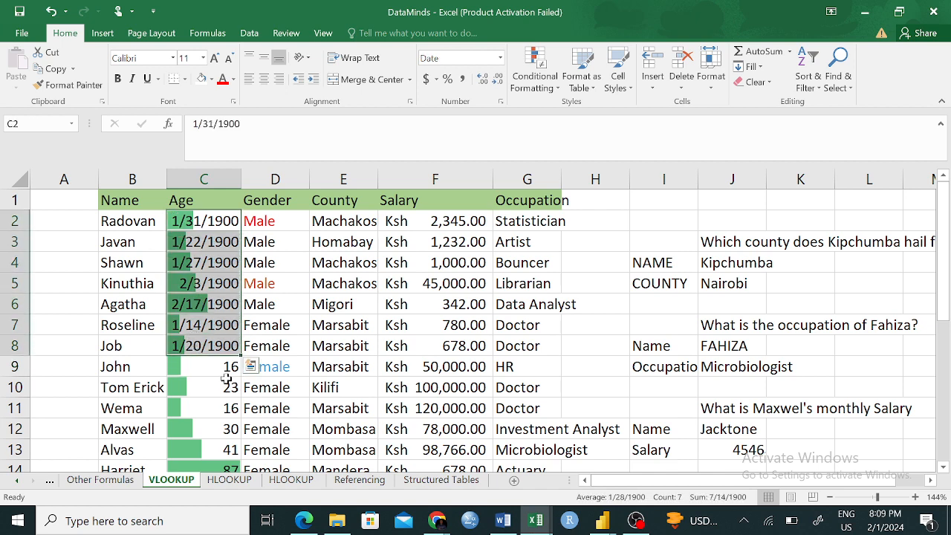
{"action": "left_click_drag", "start_coordinate": [227, 380], "coordinate": [229, 461]}
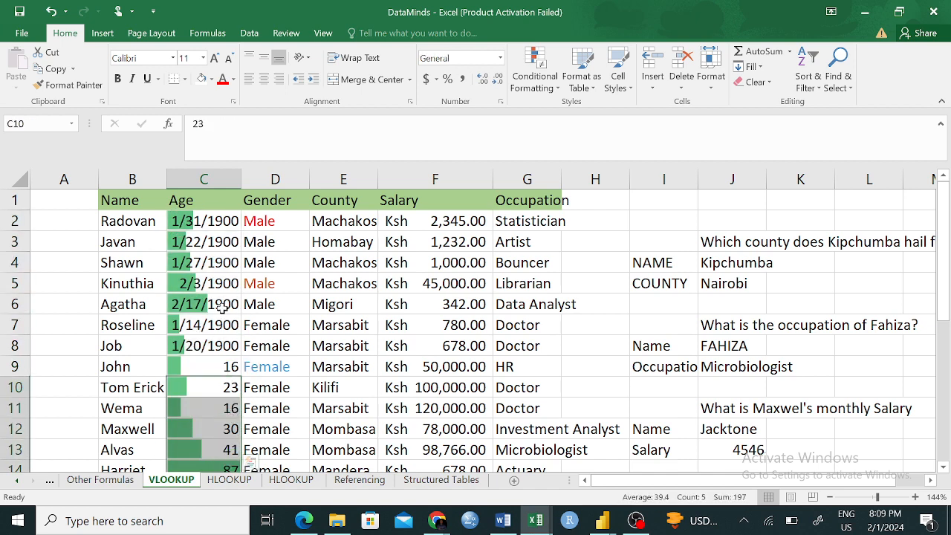
- Undo the Short Date formatting of the ages and switch back to the Data Cleaning workbook
{"action": "key", "text": "ctrl+z"}
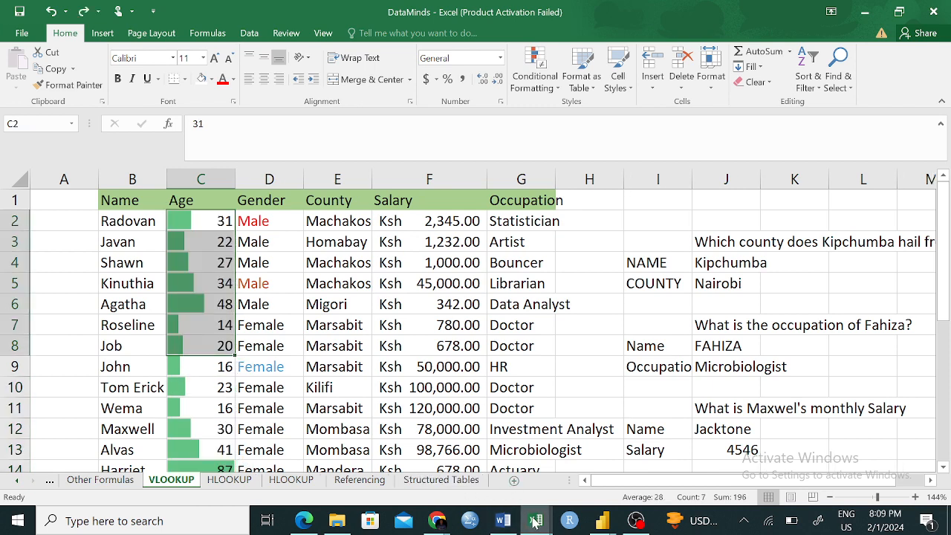
{"action": "mouse_move", "coordinate": [536, 523]}
{"action": "left_click", "coordinate": [623, 450]}
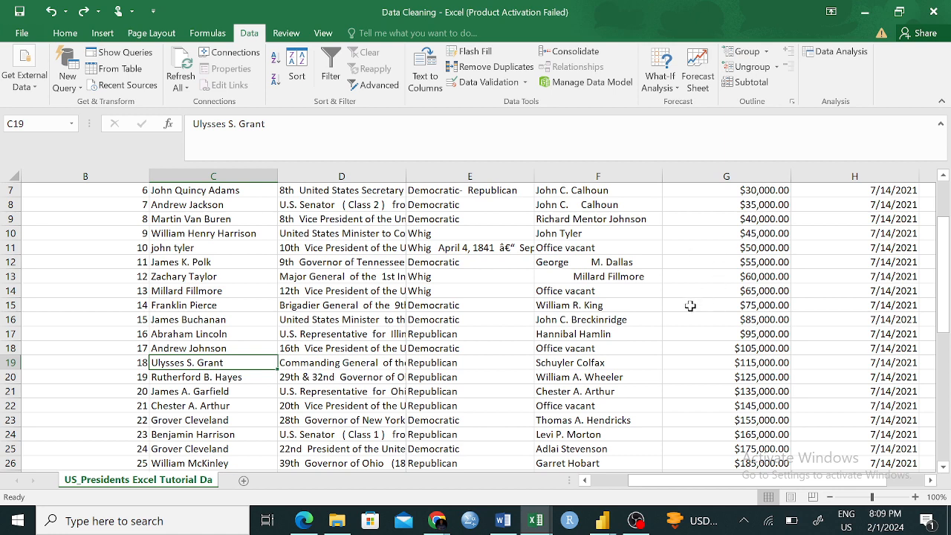
- Compare rows 29 and 30 from the president through the date created column to check for a duplicate record
{"action": "left_click", "coordinate": [524, 304]}
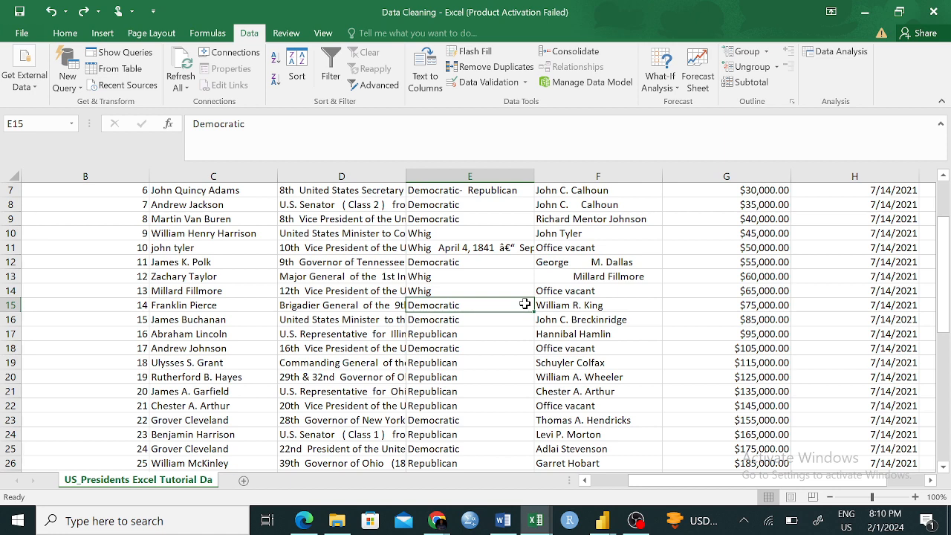
{"action": "scroll", "coordinate": [524, 303], "scroll_direction": "up", "scroll_amount": 2}
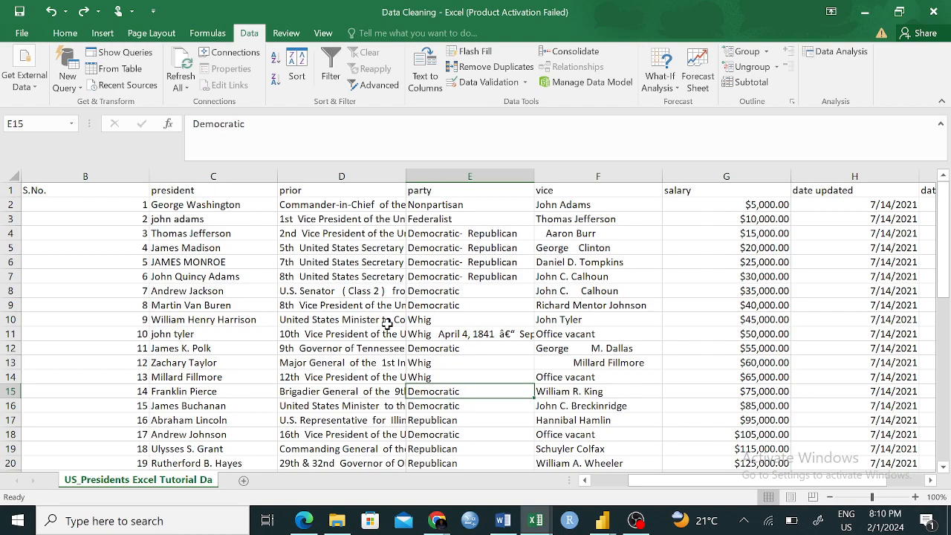
{"action": "scroll", "coordinate": [387, 324], "scroll_direction": "down", "scroll_amount": 4}
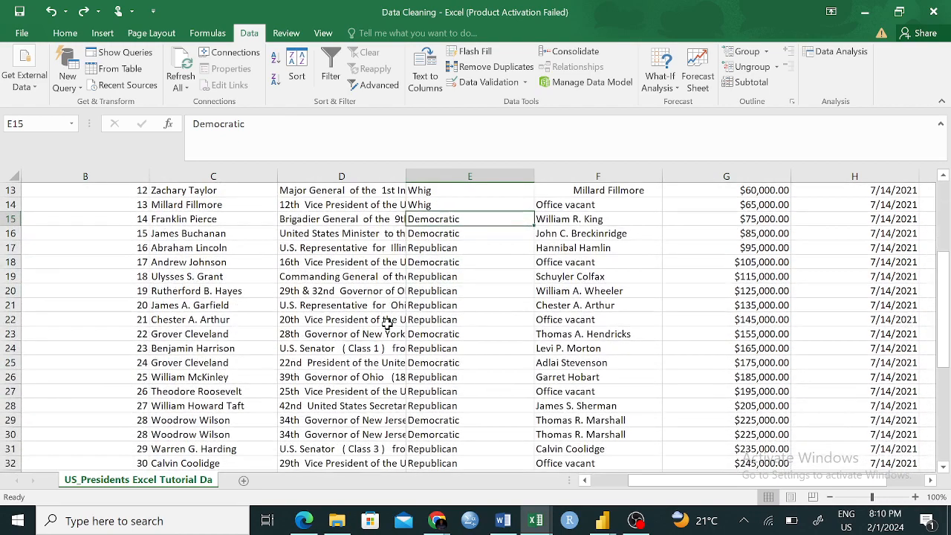
{"action": "left_click", "coordinate": [214, 420]}
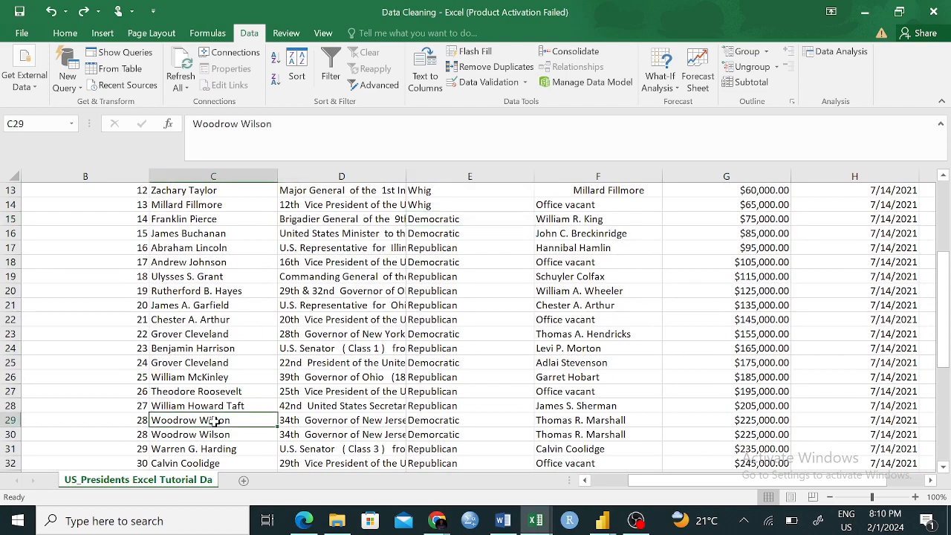
{"action": "left_click", "coordinate": [210, 434]}
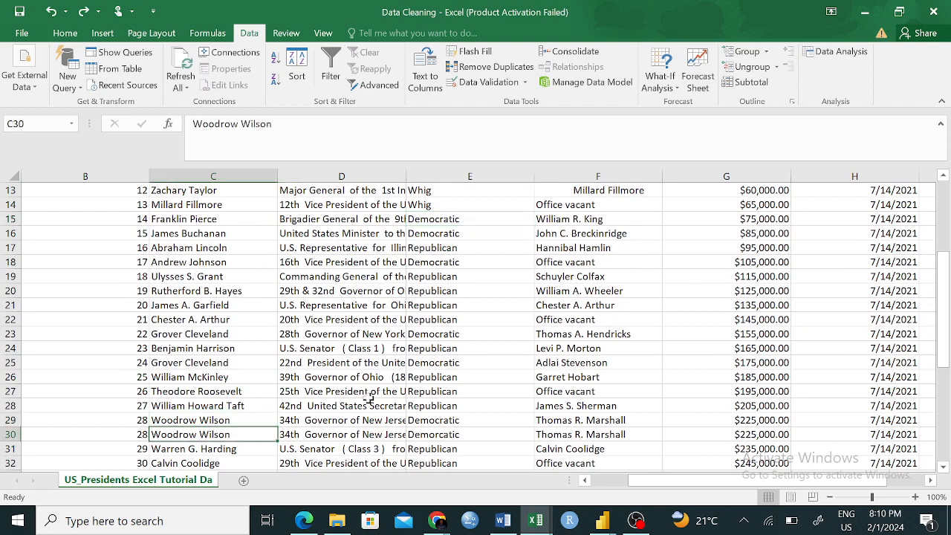
{"action": "scroll", "coordinate": [484, 423], "scroll_direction": "right", "scroll_amount": 3}
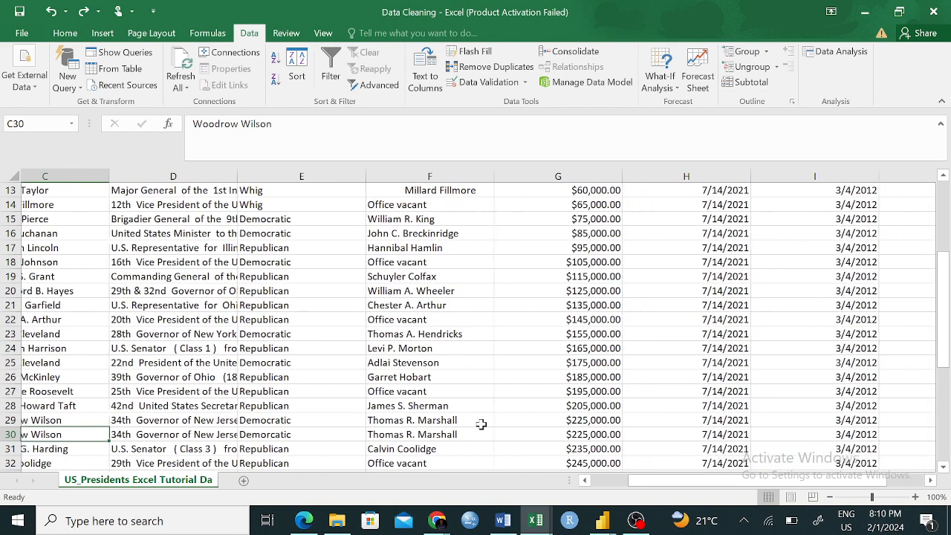
{"action": "scroll", "coordinate": [481, 424], "scroll_direction": "right", "scroll_amount": 2}
{"action": "left_click", "coordinate": [483, 434]}
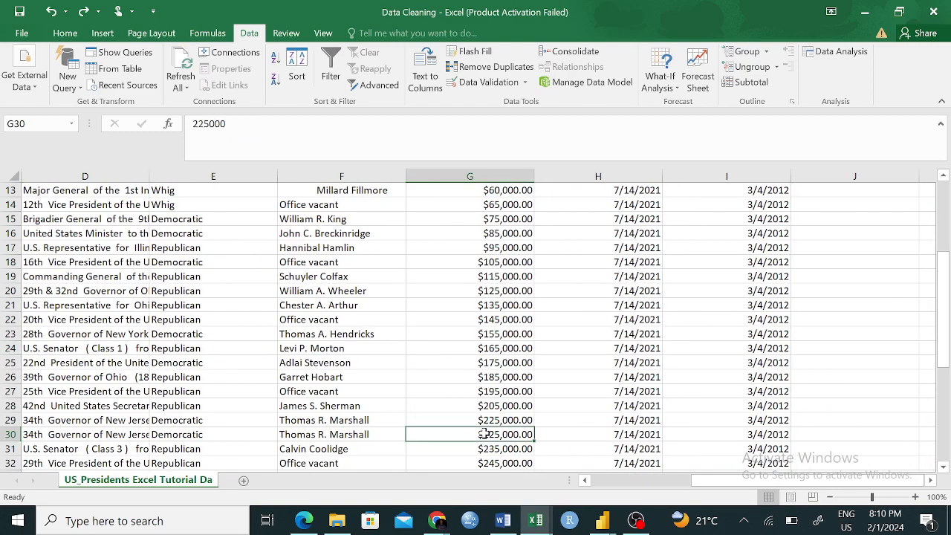
{"action": "scroll", "coordinate": [626, 421], "scroll_direction": "up", "scroll_amount": 4}
{"action": "scroll", "coordinate": [626, 422], "scroll_direction": "down", "scroll_amount": 1}
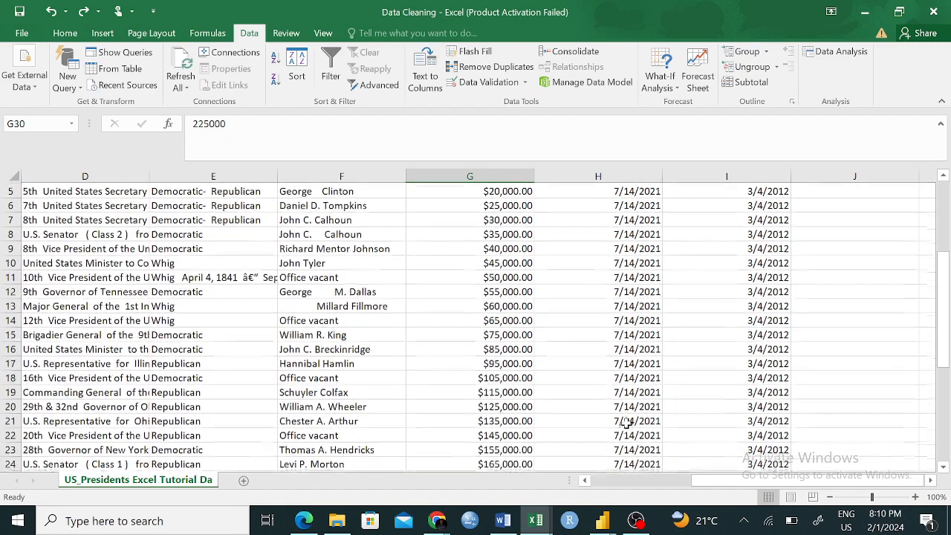
{"action": "scroll", "coordinate": [626, 422], "scroll_direction": "down", "scroll_amount": 4}
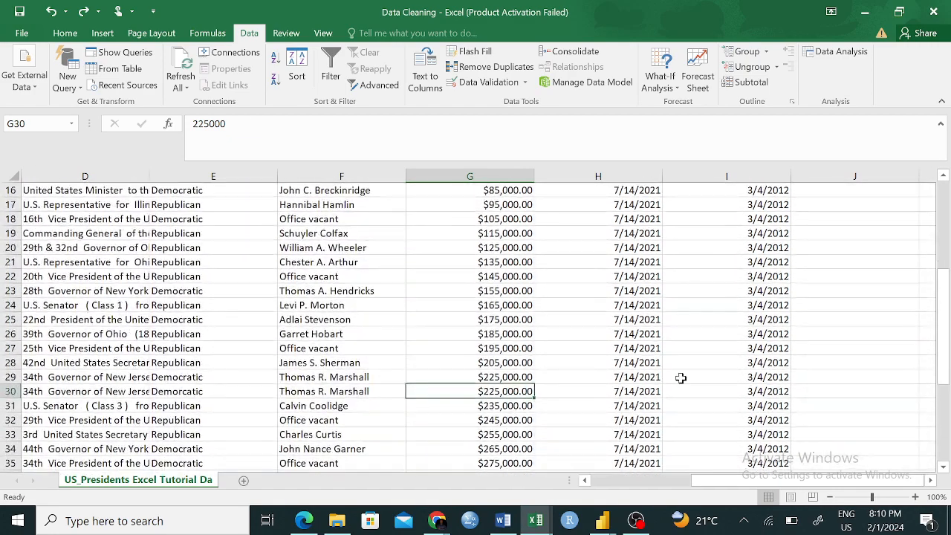
{"action": "left_click", "coordinate": [647, 390]}
{"action": "left_click", "coordinate": [765, 395]}
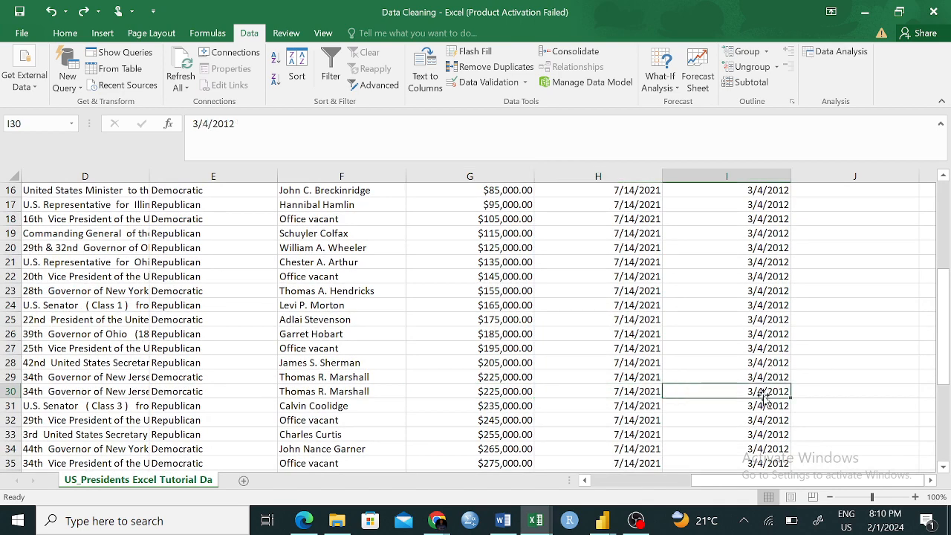
- Compare rows 46 and 47 near the end of the table across all columns for duplication
{"action": "scroll", "coordinate": [708, 251], "scroll_direction": "up", "scroll_amount": 5}
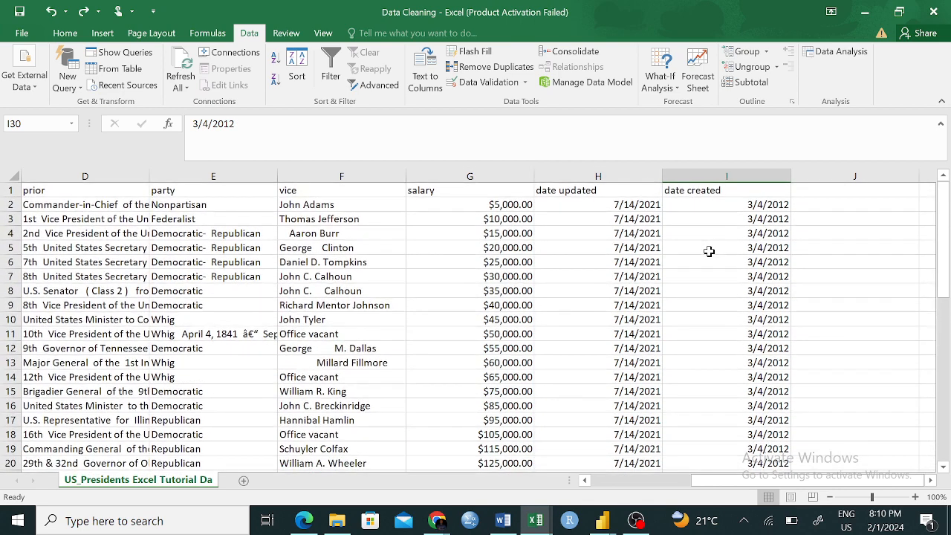
{"action": "scroll", "coordinate": [446, 358], "scroll_direction": "left", "scroll_amount": 3}
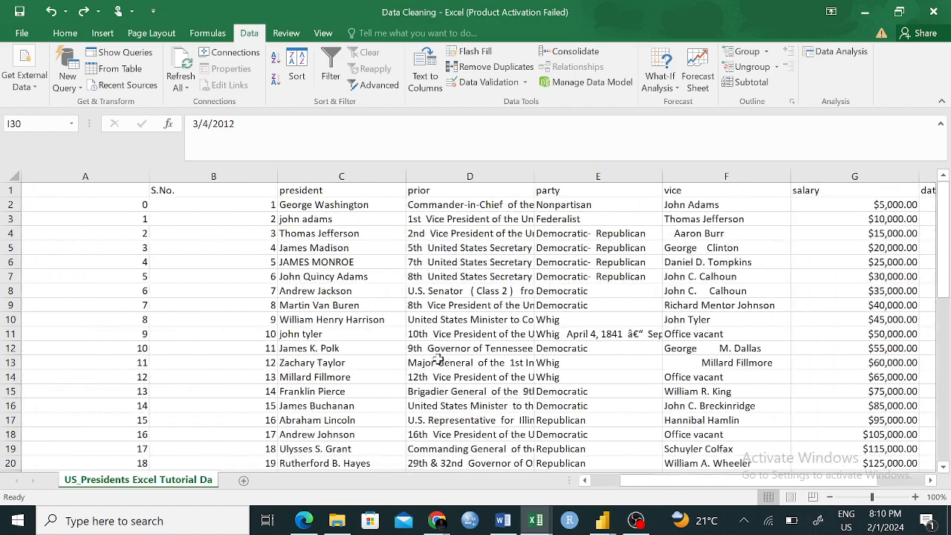
{"action": "scroll", "coordinate": [438, 360], "scroll_direction": "down", "scroll_amount": 4}
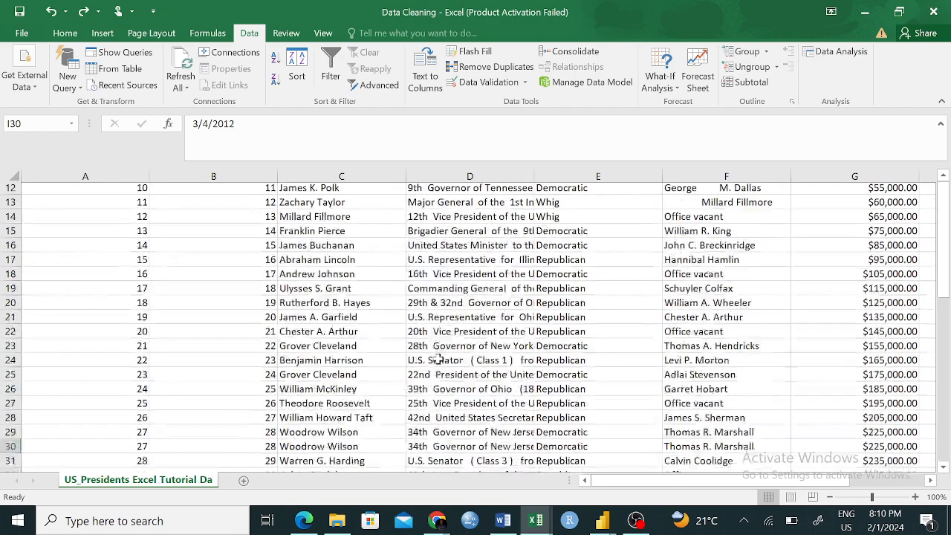
{"action": "scroll", "coordinate": [438, 359], "scroll_direction": "down", "scroll_amount": 7}
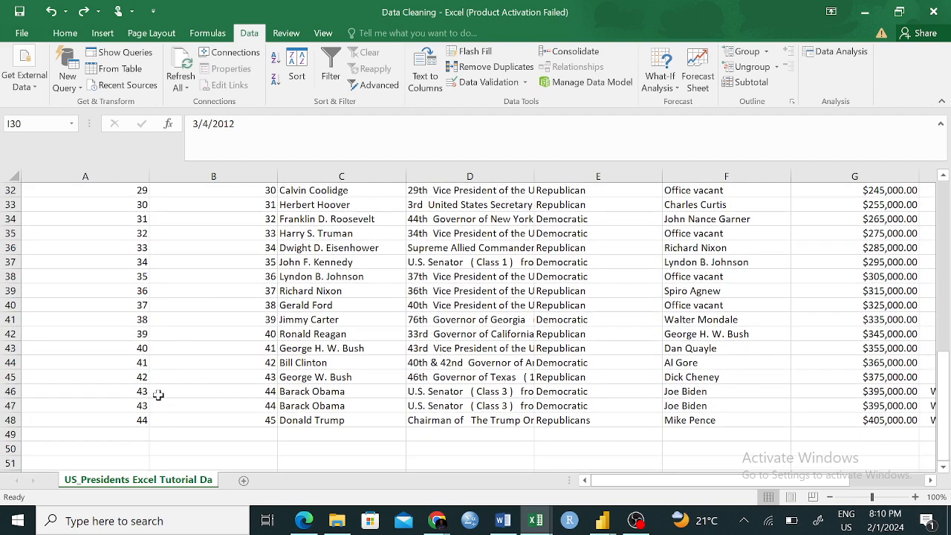
{"action": "left_click", "coordinate": [229, 407]}
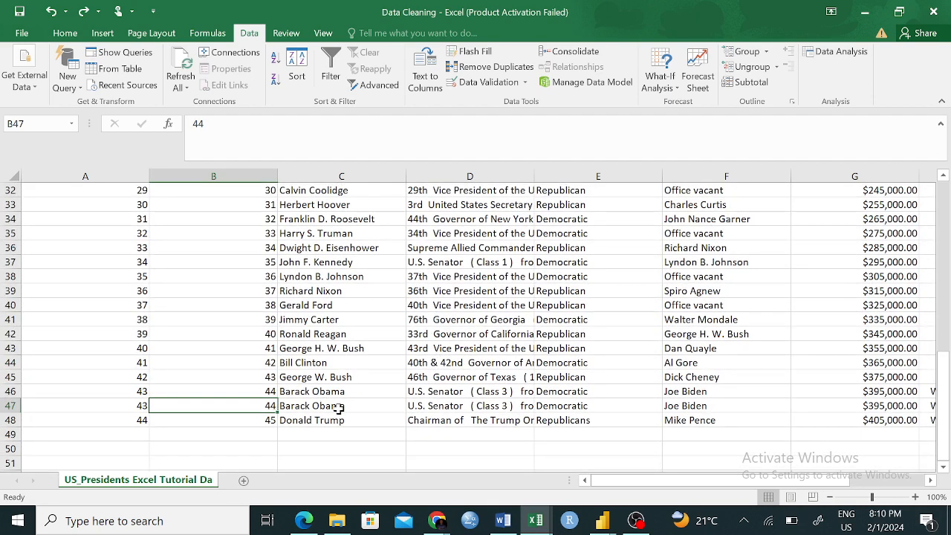
{"action": "left_click", "coordinate": [305, 407]}
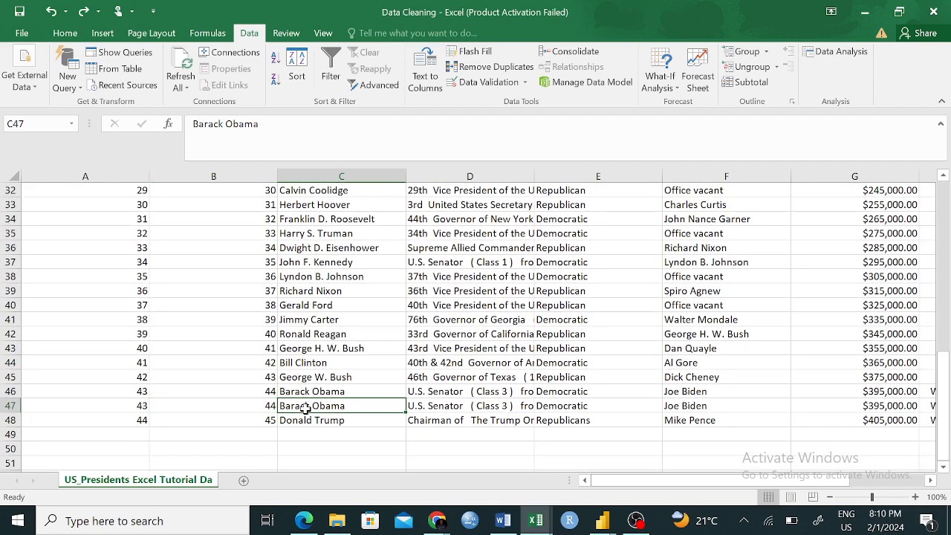
{"action": "left_click", "coordinate": [281, 391]}
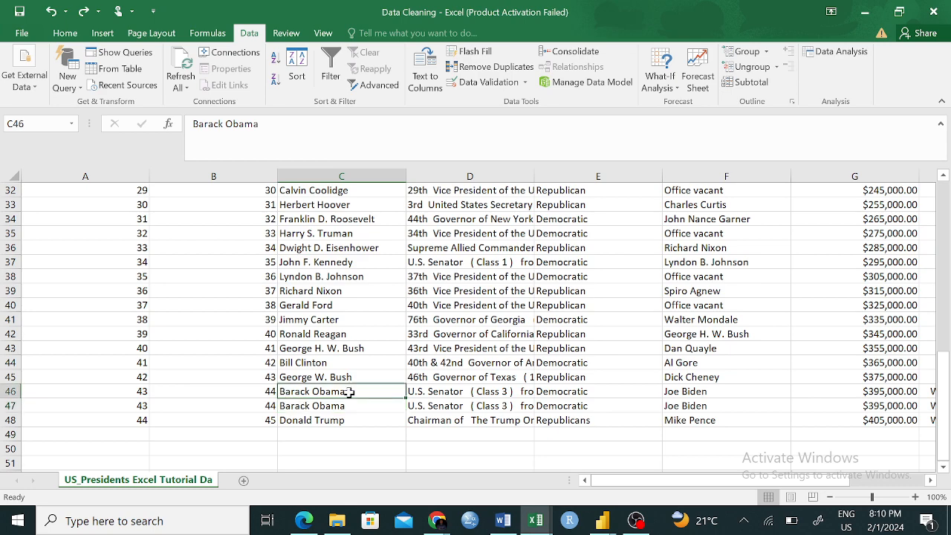
{"action": "scroll", "coordinate": [553, 409], "scroll_direction": "right", "scroll_amount": 5}
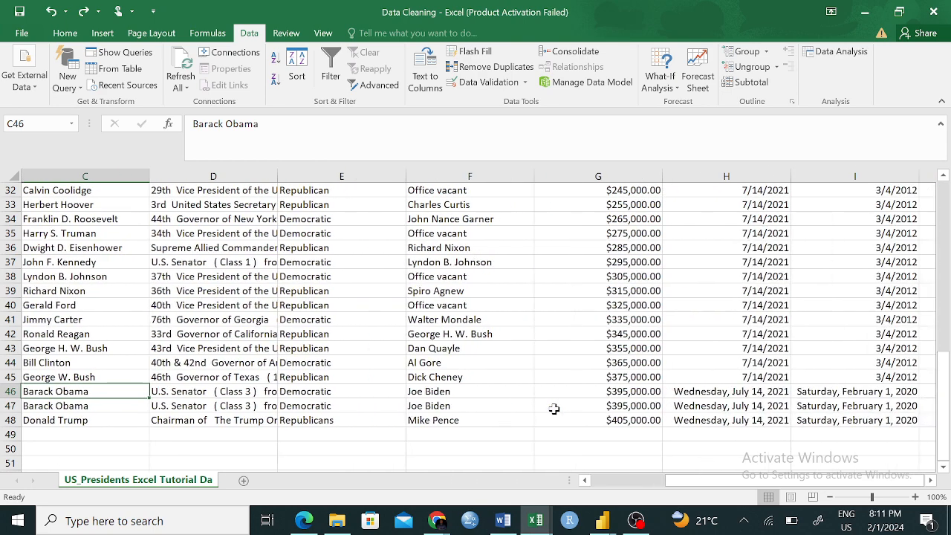
{"action": "scroll", "coordinate": [554, 409], "scroll_direction": "right", "scroll_amount": 2}
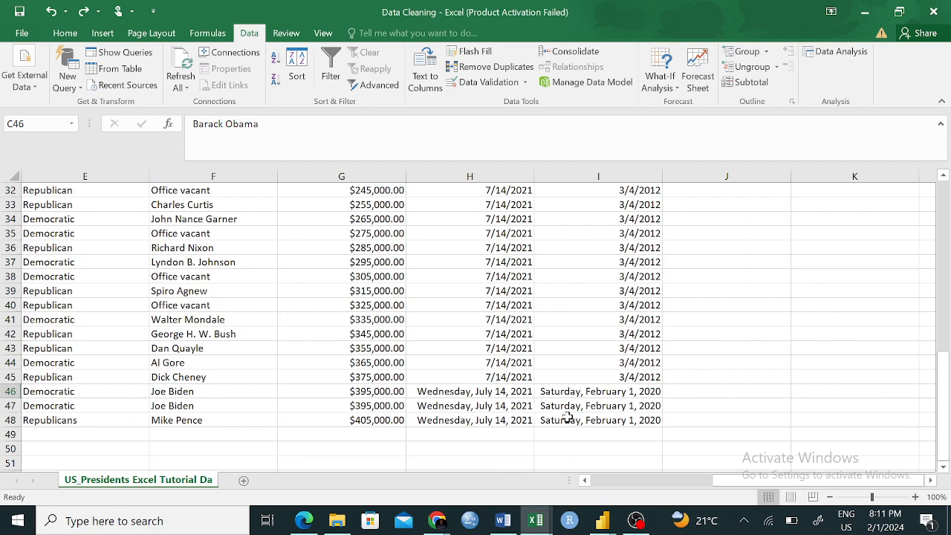
- Examine the date updated and date created columns, comparing the date formats in rows 46 to 48 with the rows above
{"action": "scroll", "coordinate": [566, 418], "scroll_direction": "up", "scroll_amount": 10}
{"action": "scroll", "coordinate": [566, 418], "scroll_direction": "left", "scroll_amount": 6}
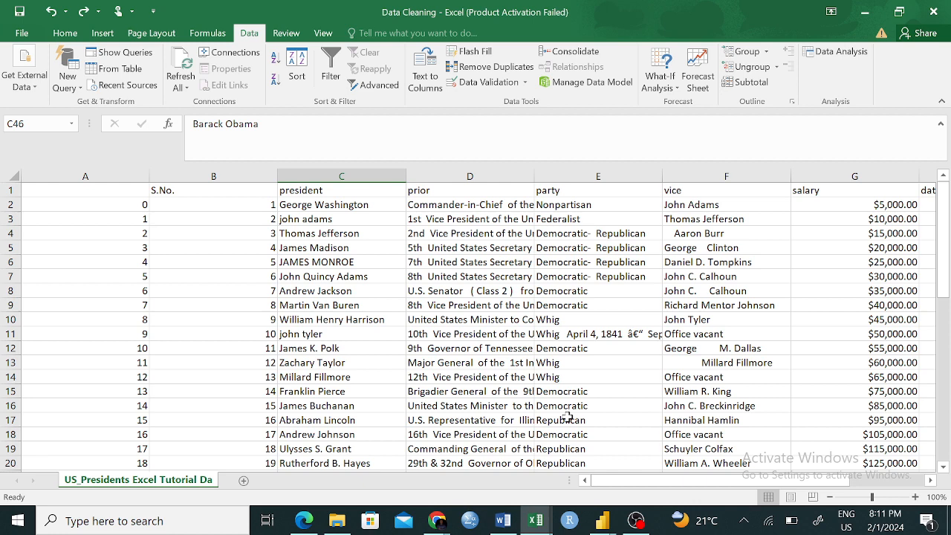
{"action": "scroll", "coordinate": [892, 389], "scroll_direction": "right", "scroll_amount": 3}
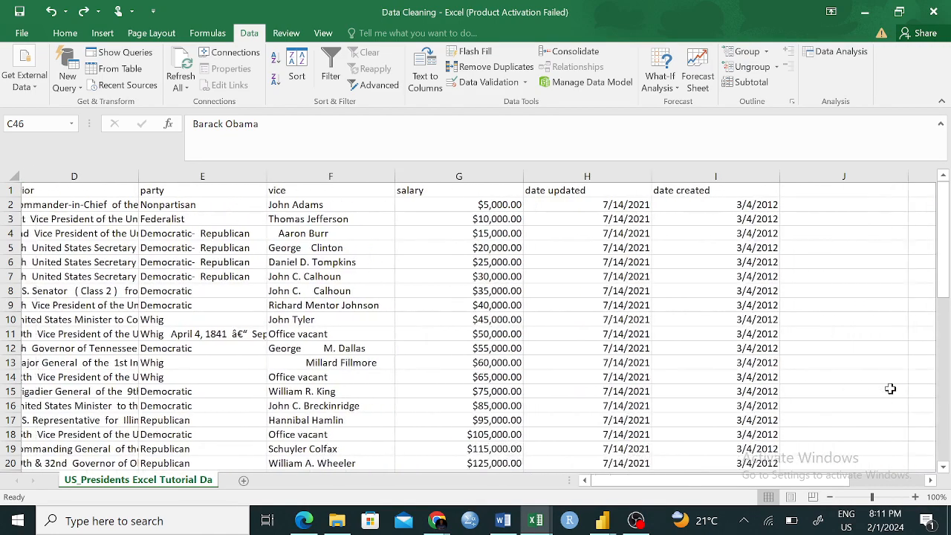
{"action": "scroll", "coordinate": [675, 350], "scroll_direction": "down", "scroll_amount": 1}
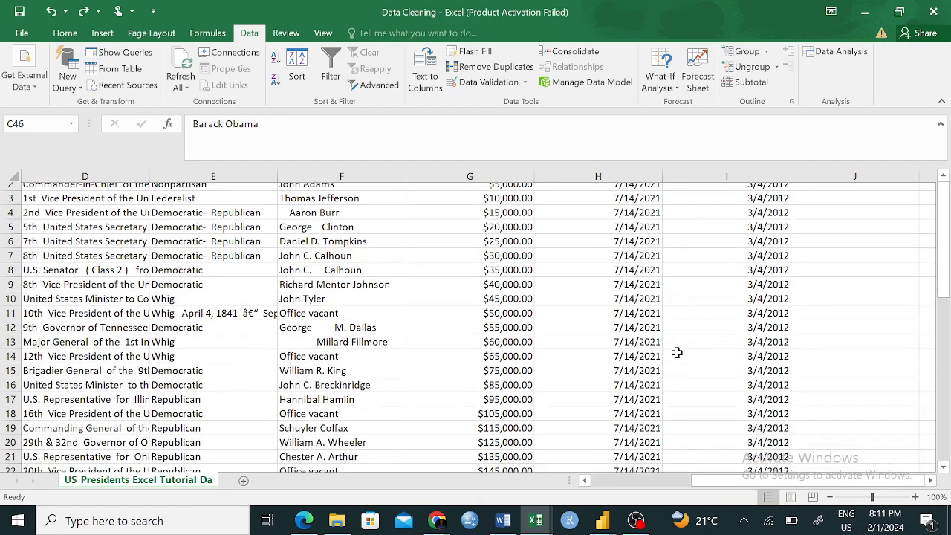
{"action": "scroll", "coordinate": [676, 352], "scroll_direction": "down", "scroll_amount": 10}
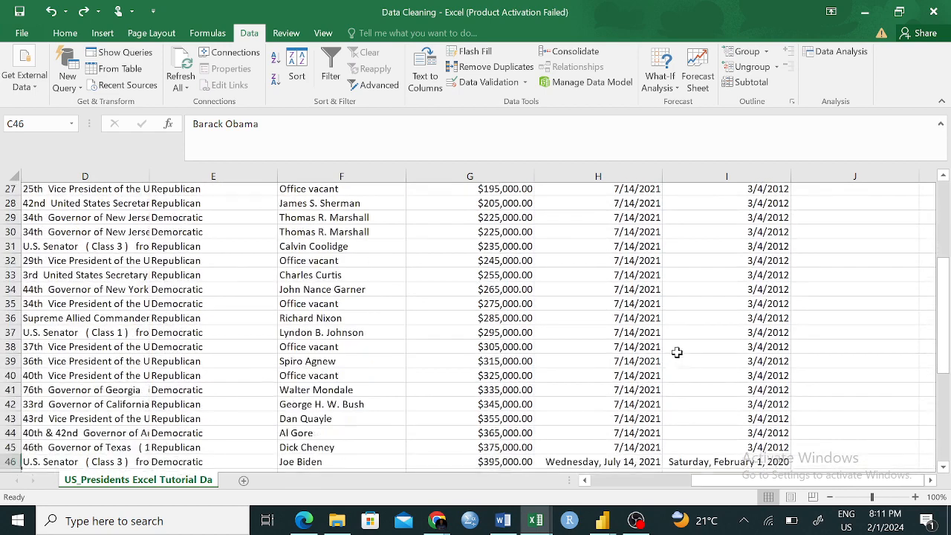
{"action": "right_click", "coordinate": [676, 352]}
{"action": "key", "text": "Escape"}
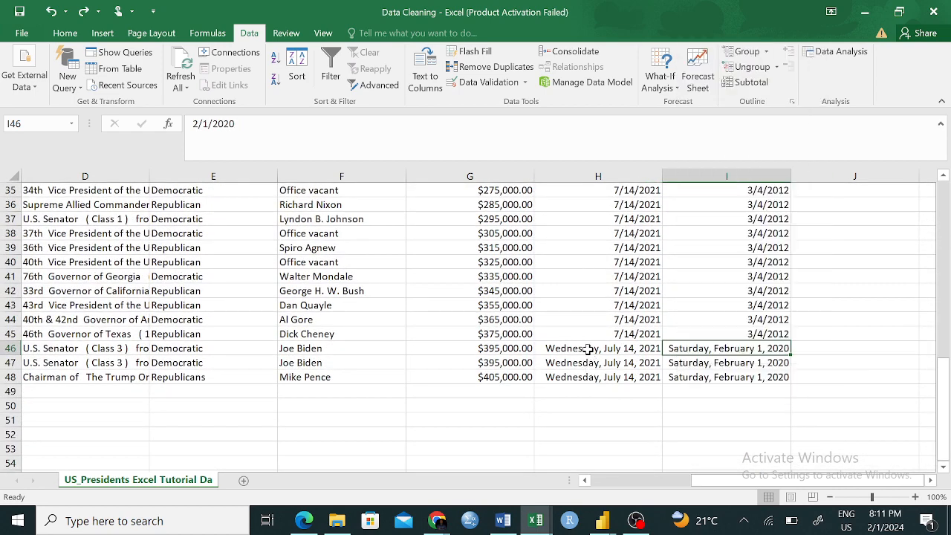
{"action": "left_click", "coordinate": [588, 349]}
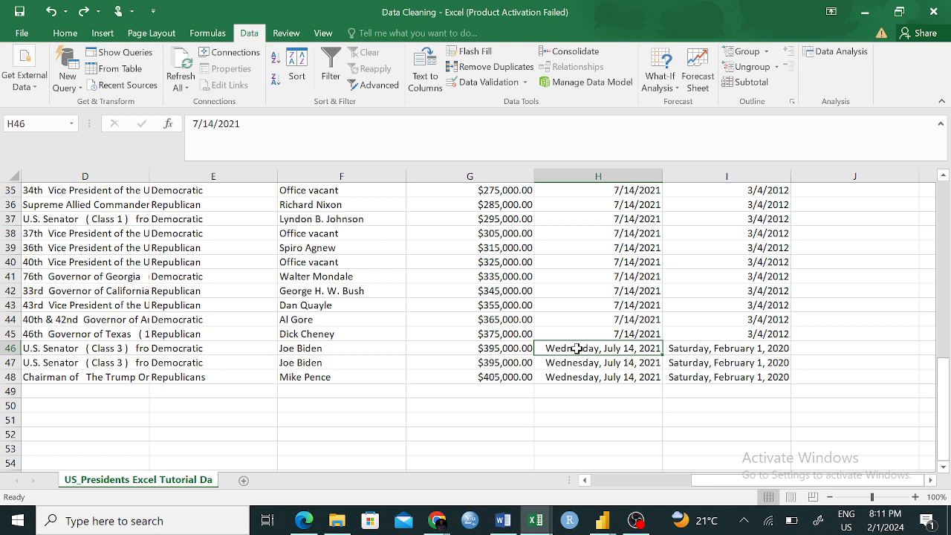
{"action": "left_click", "coordinate": [616, 303]}
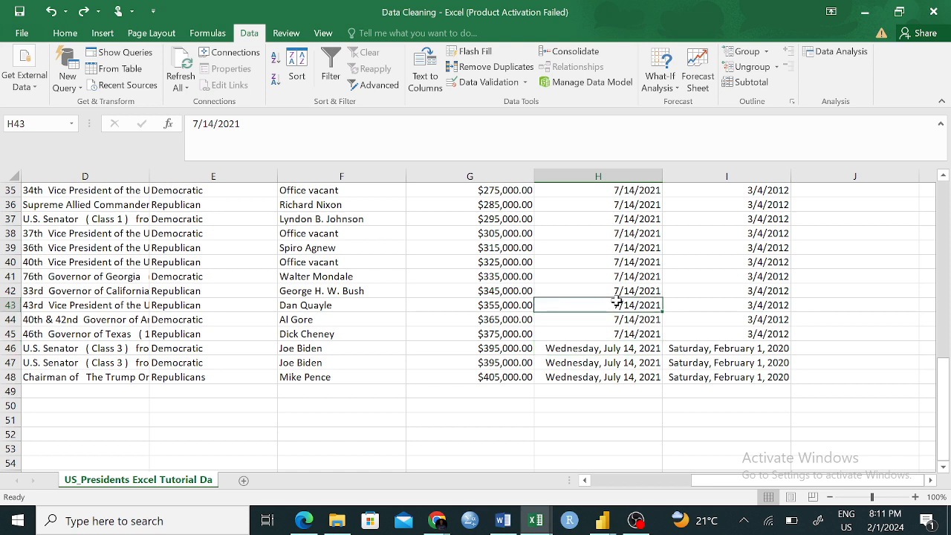
{"action": "left_click", "coordinate": [592, 348]}
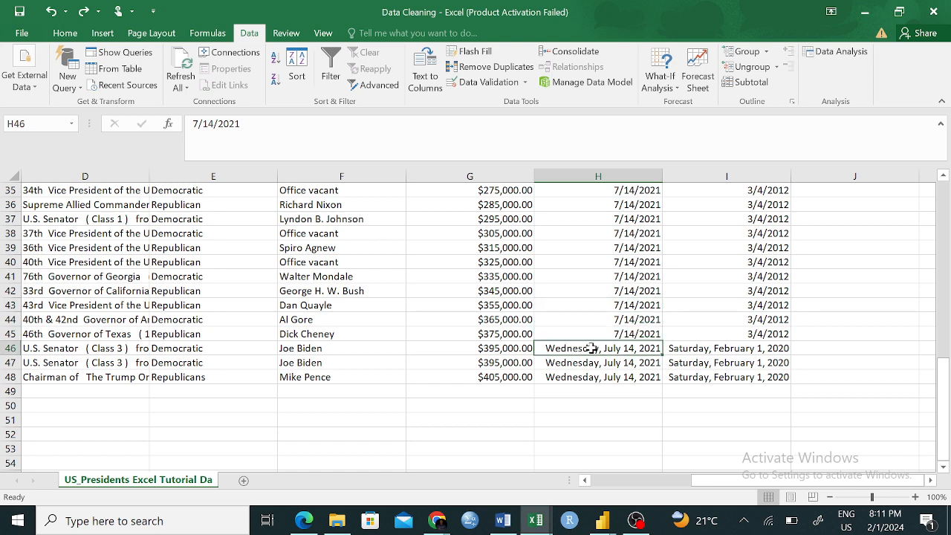
{"action": "left_click", "coordinate": [622, 315]}
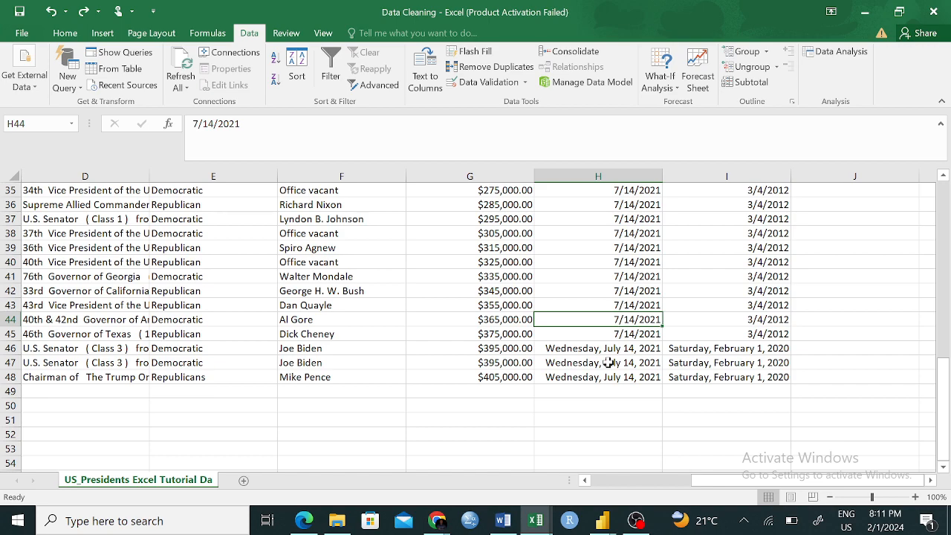
- Examine the vice column for irregular spacing in the names, comparing F4 with F3 and checking down to the last record
{"action": "scroll", "coordinate": [353, 268], "scroll_direction": "up", "scroll_amount": 11}
{"action": "scroll", "coordinate": [353, 268], "scroll_direction": "left", "scroll_amount": 3}
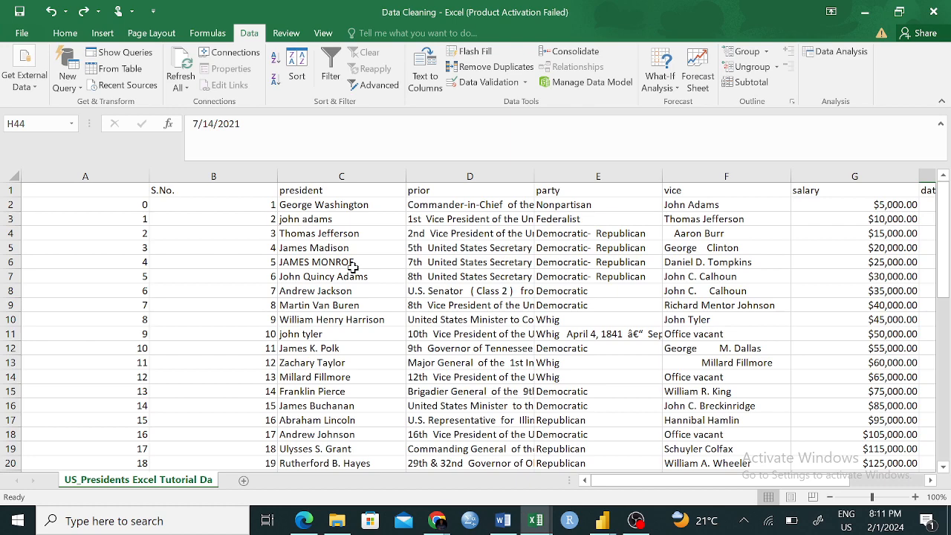
{"action": "scroll", "coordinate": [742, 266], "scroll_direction": "right", "scroll_amount": 2}
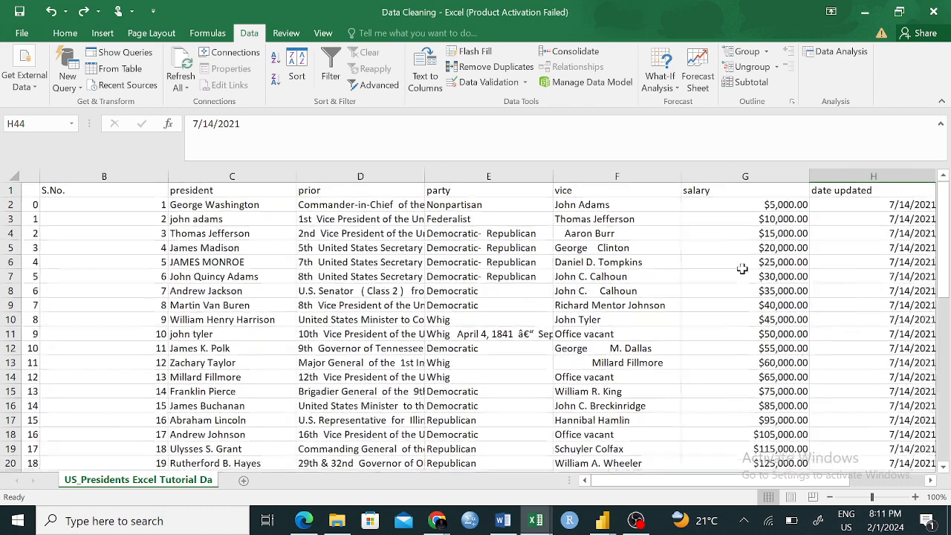
{"action": "left_click", "coordinate": [599, 233]}
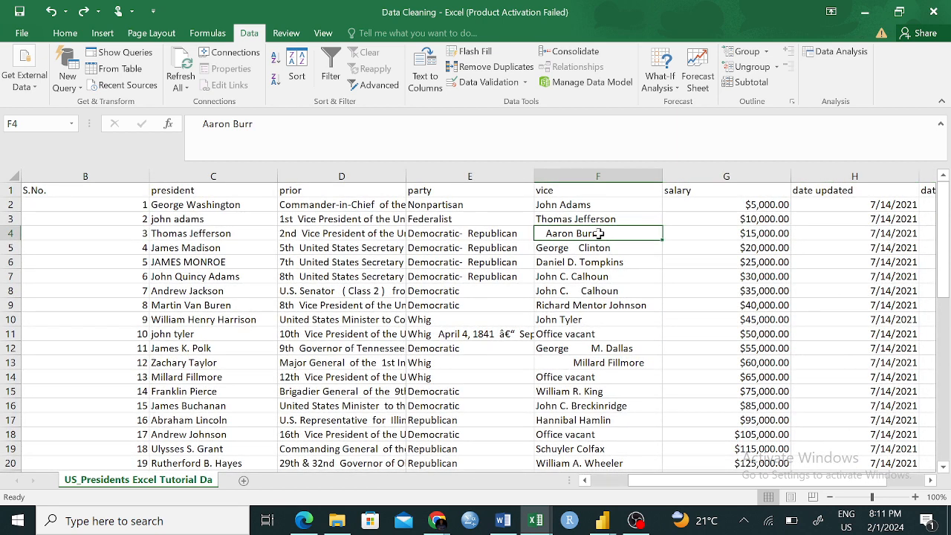
{"action": "left_click", "coordinate": [615, 216]}
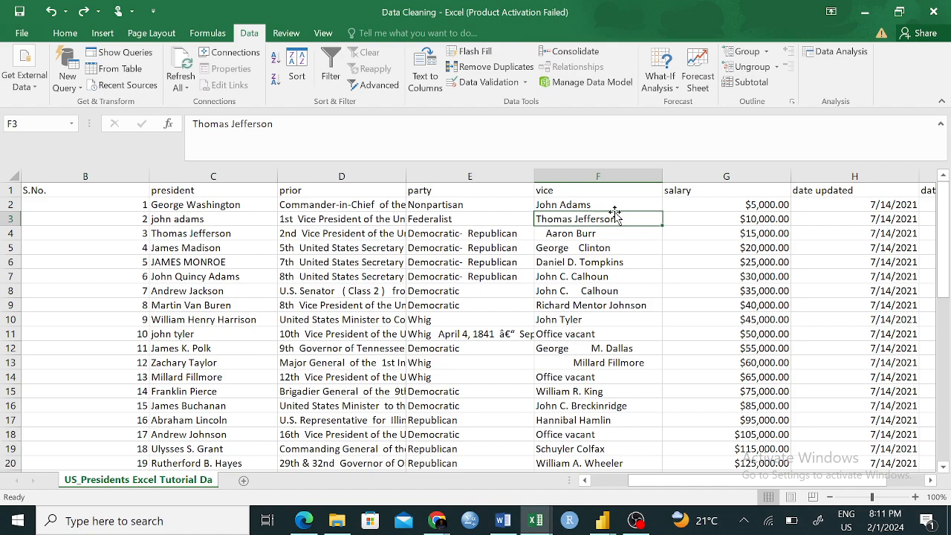
{"action": "scroll", "coordinate": [631, 317], "scroll_direction": "down", "scroll_amount": 5}
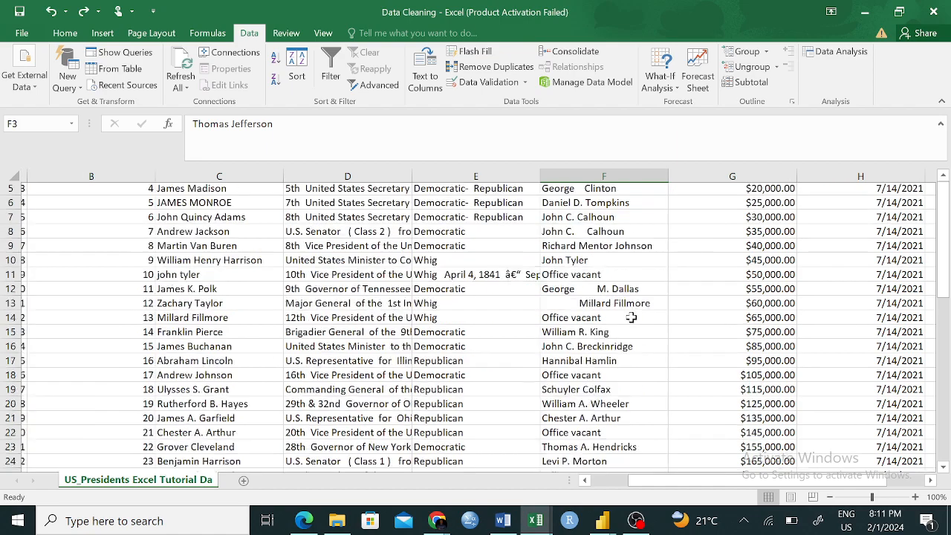
{"action": "scroll", "coordinate": [632, 317], "scroll_direction": "down", "scroll_amount": 4}
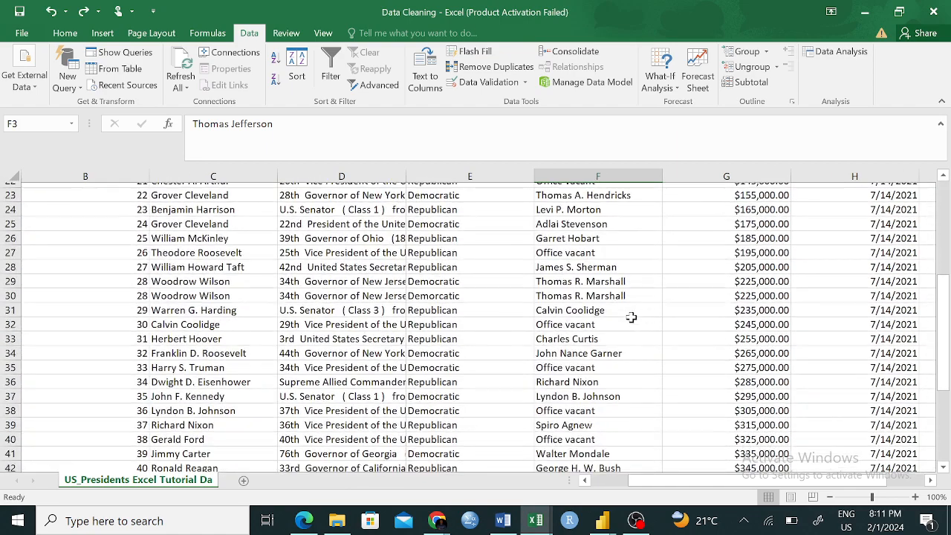
{"action": "scroll", "coordinate": [632, 317], "scroll_direction": "down", "scroll_amount": 2}
{"action": "scroll", "coordinate": [632, 317], "scroll_direction": "up", "scroll_amount": 1}
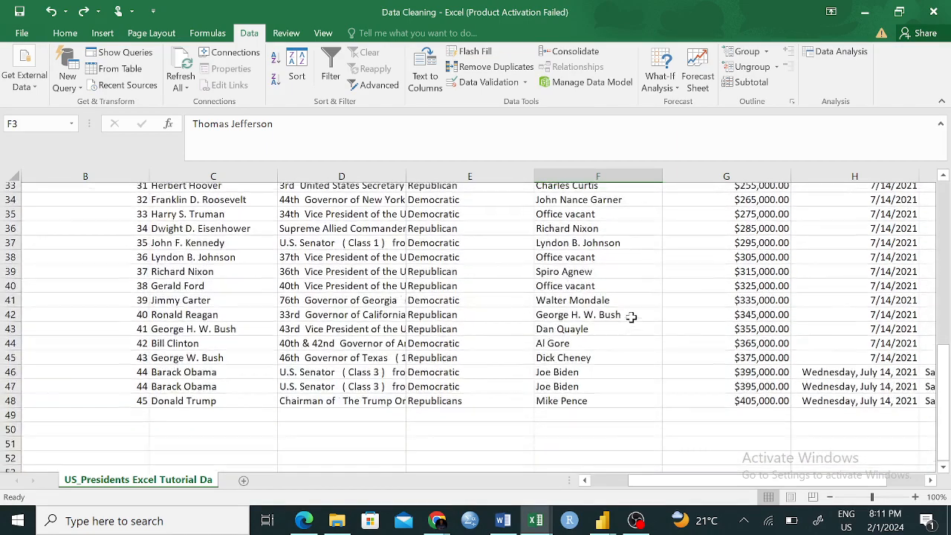
- Examine the vice column for extra spaces before and within names, comparing F5 and F13 with F7 and F2
{"action": "scroll", "coordinate": [631, 317], "scroll_direction": "up", "scroll_amount": 1}
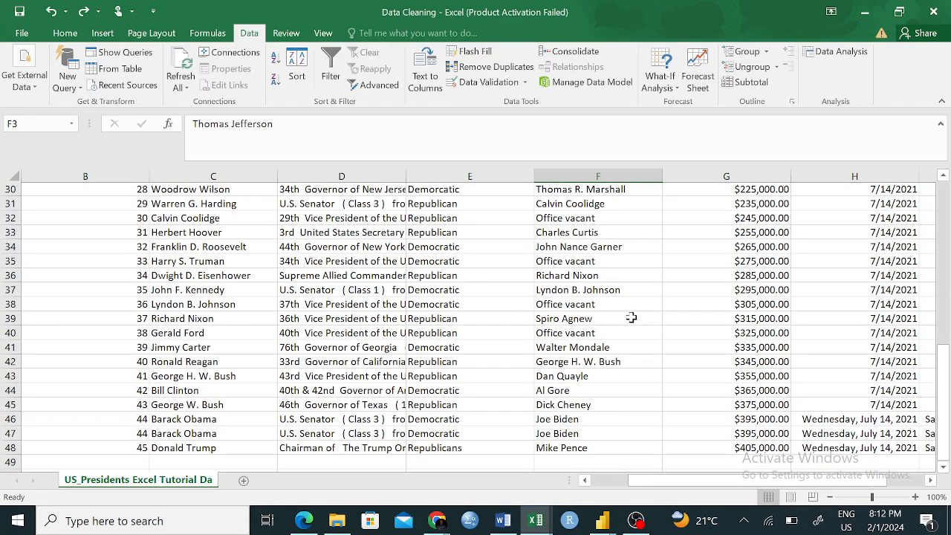
{"action": "scroll", "coordinate": [631, 318], "scroll_direction": "up", "scroll_amount": 10}
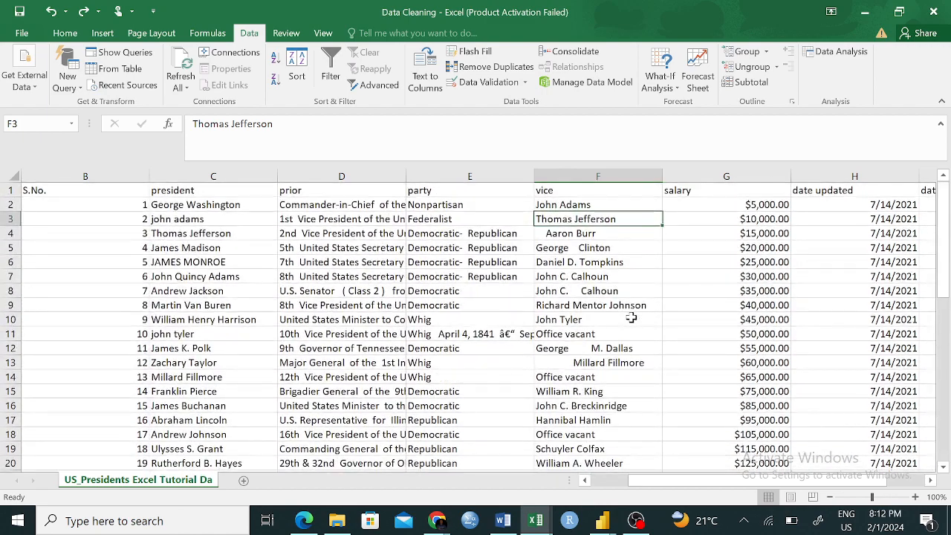
{"action": "left_click", "coordinate": [586, 248]}
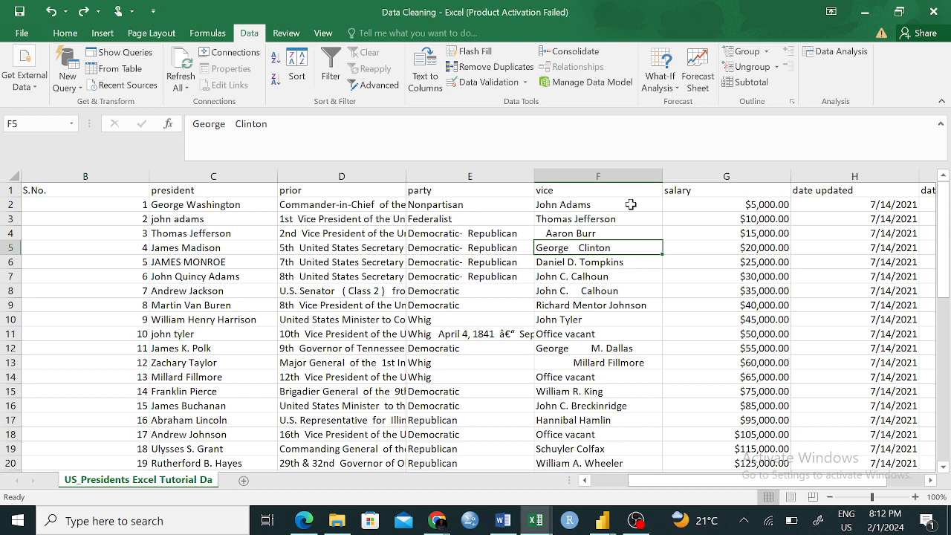
{"action": "left_click", "coordinate": [566, 361]}
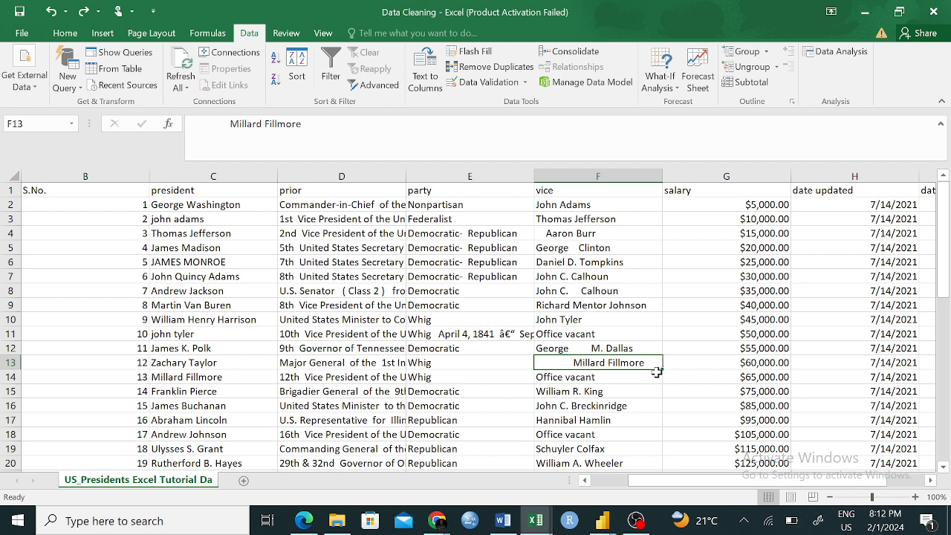
{"action": "left_click", "coordinate": [635, 272]}
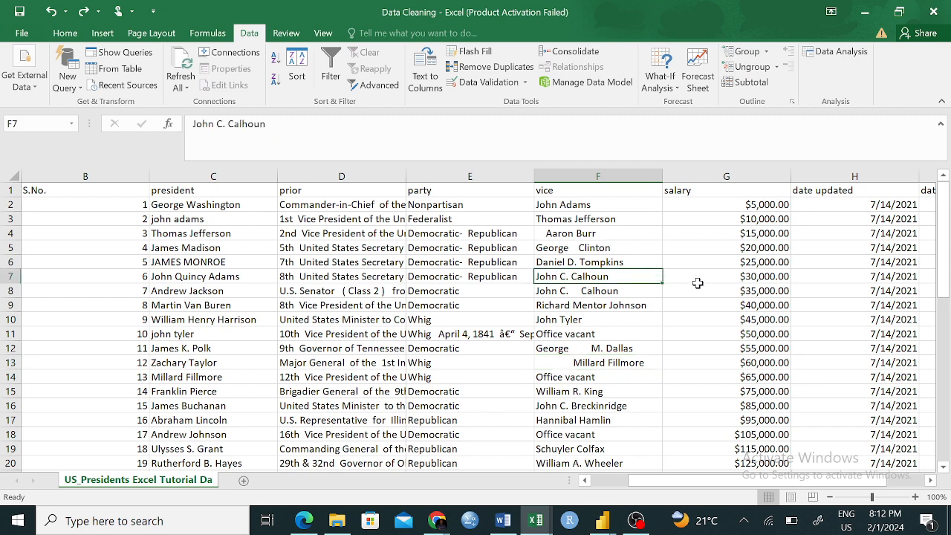
{"action": "left_click", "coordinate": [603, 210]}
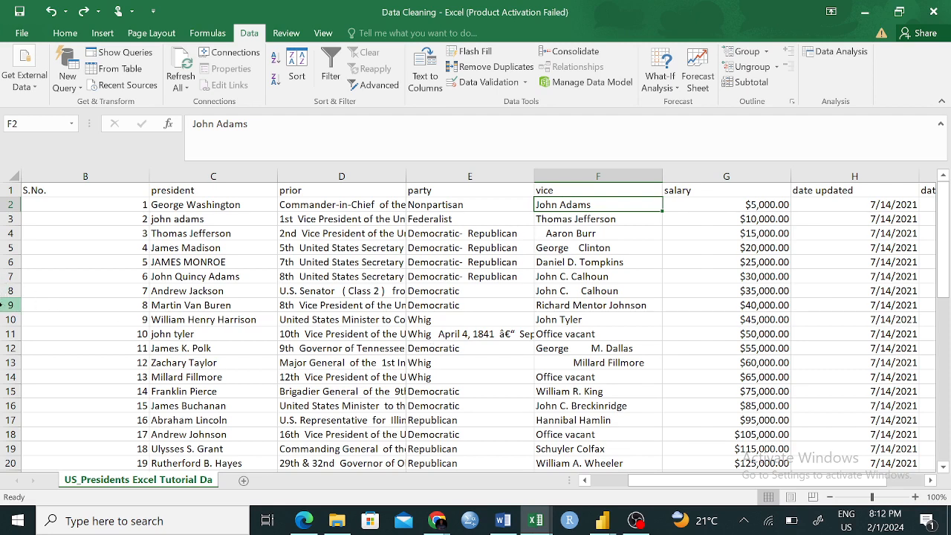
- Review the records in rows 9 and 10 and the whole party column as examples of rows and columns
{"action": "left_click", "coordinate": [10, 304]}
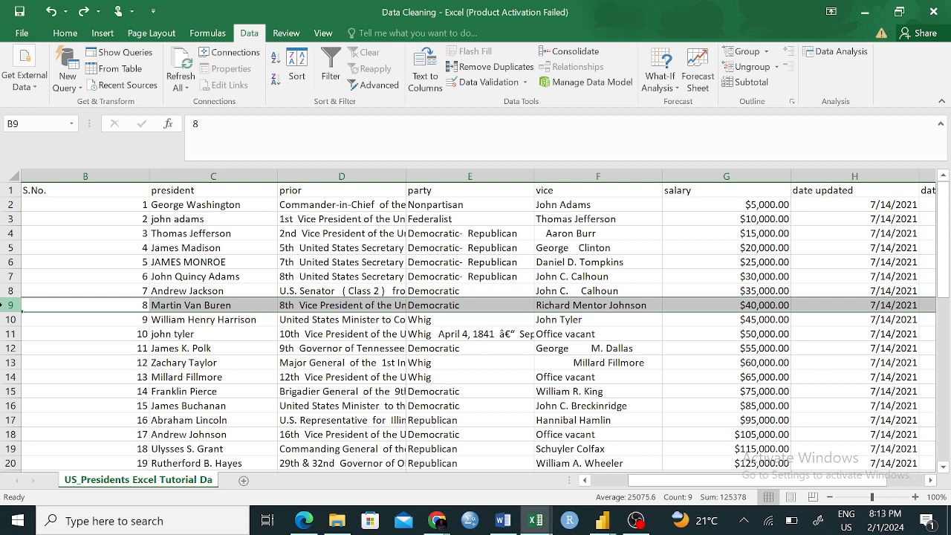
{"action": "left_click", "coordinate": [449, 170]}
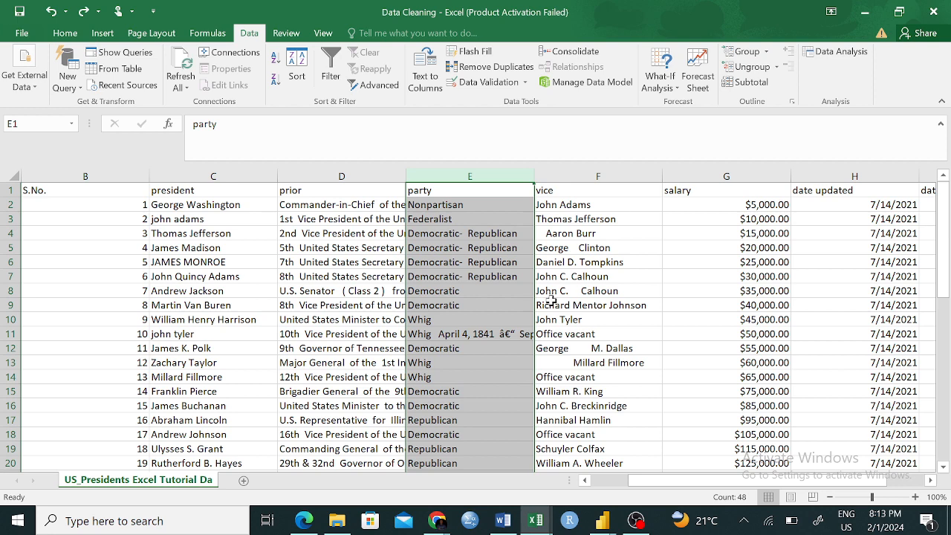
{"action": "left_click", "coordinate": [82, 363]}
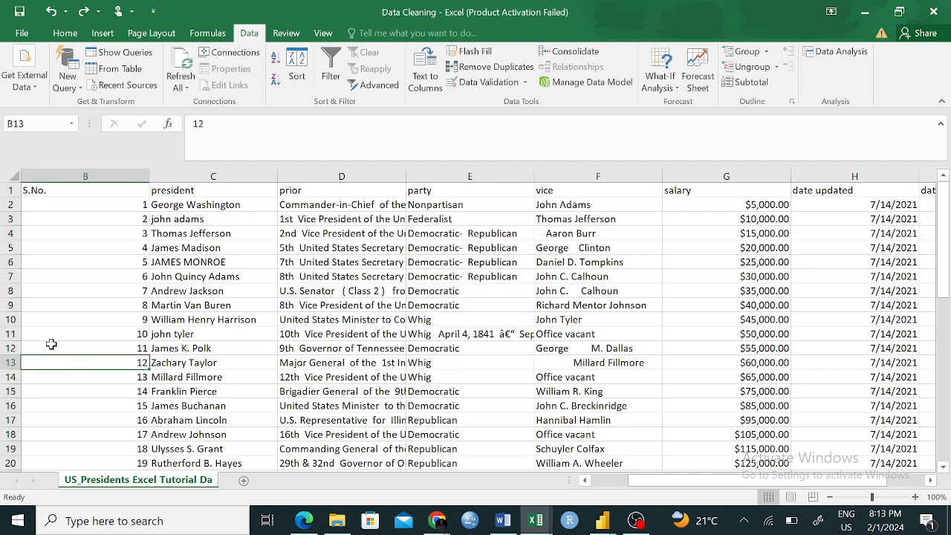
{"action": "left_click", "coordinate": [7, 320]}
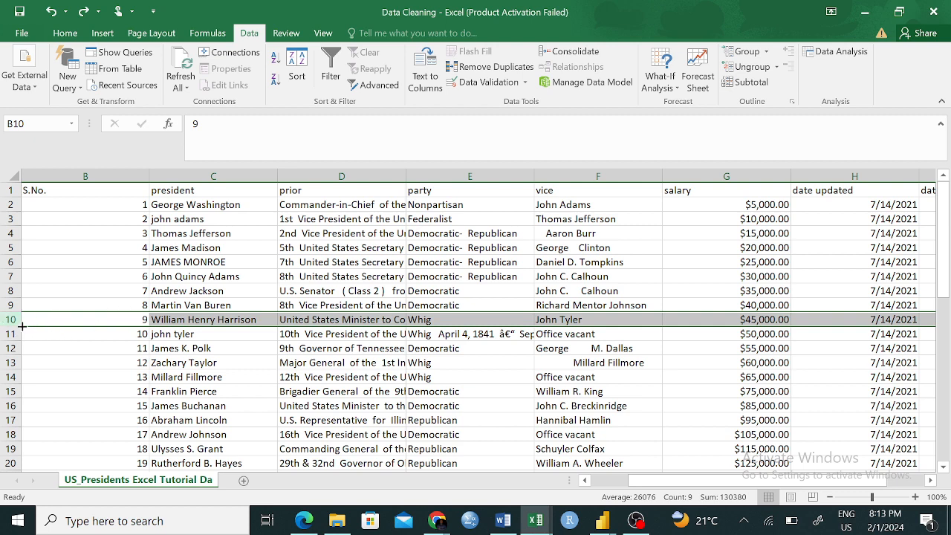
{"action": "left_click", "coordinate": [93, 303]}
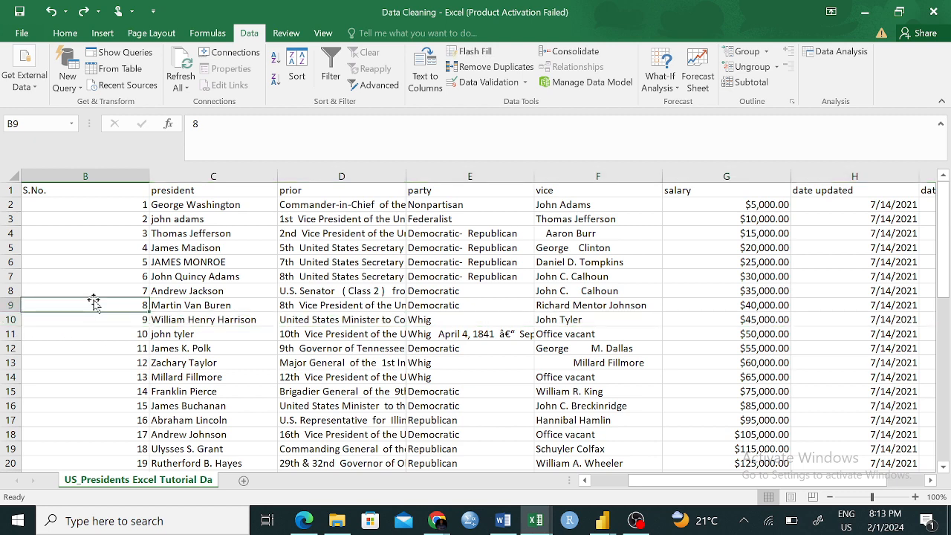
{"action": "left_click", "coordinate": [2, 318]}
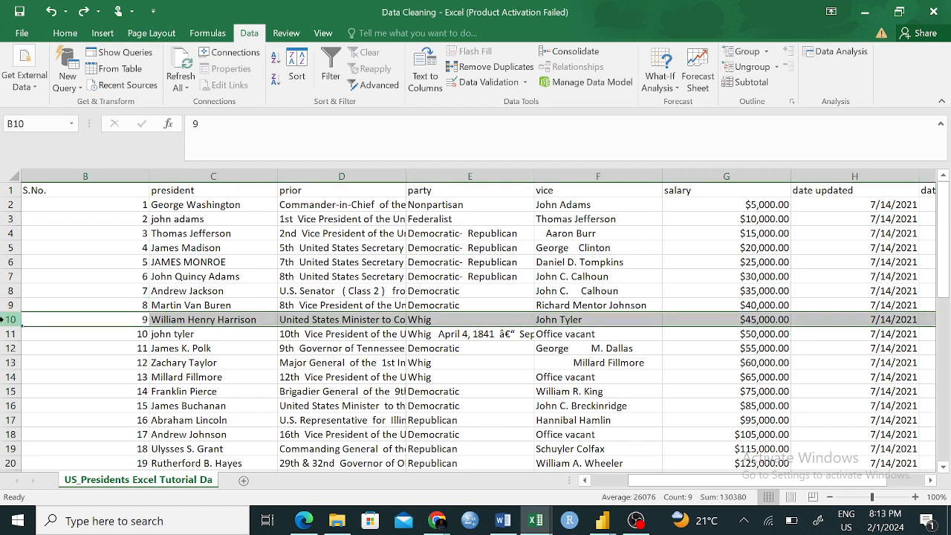
{"action": "left_click", "coordinate": [138, 318]}
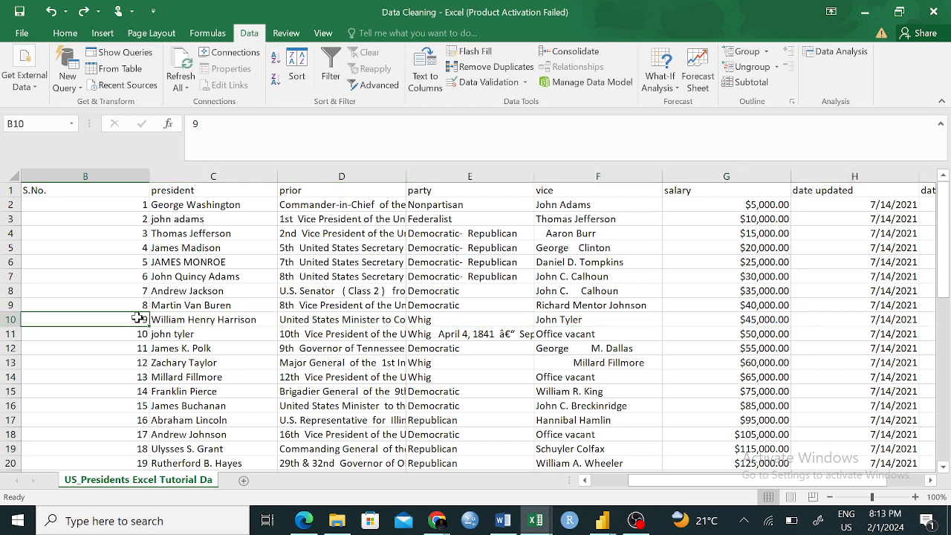
- Examine the unlabelled number column A beside S.No. and check the party entry in row 11 for irrelevant text
{"action": "left_click_drag", "start_coordinate": [737, 481], "coordinate": [688, 493]}
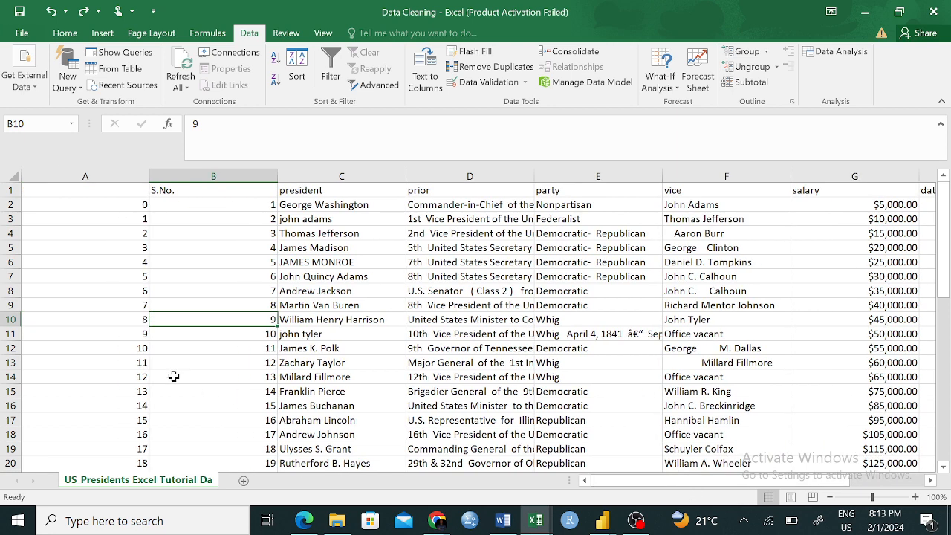
{"action": "left_click", "coordinate": [128, 378]}
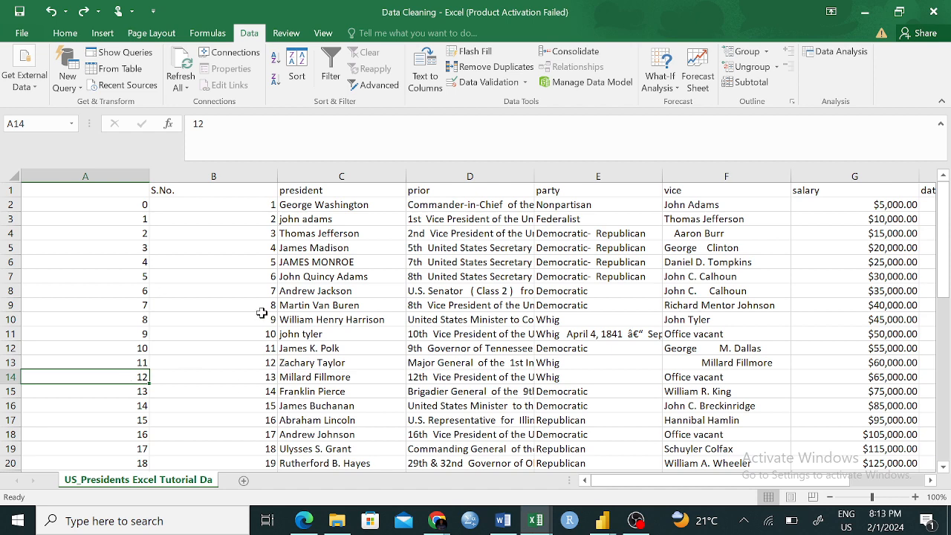
{"action": "scroll", "coordinate": [261, 312], "scroll_direction": "up", "scroll_amount": 2}
{"action": "left_click", "coordinate": [144, 333]}
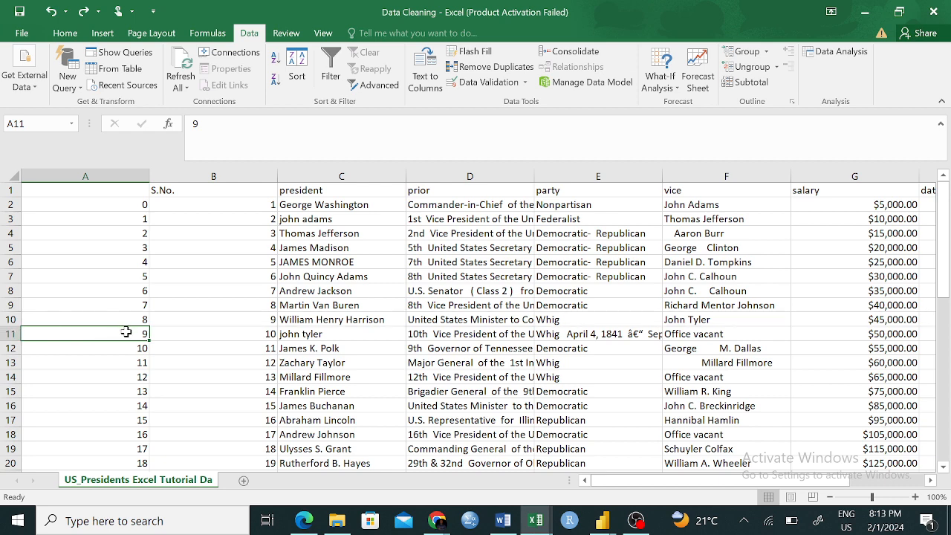
{"action": "left_click", "coordinate": [9, 333]}
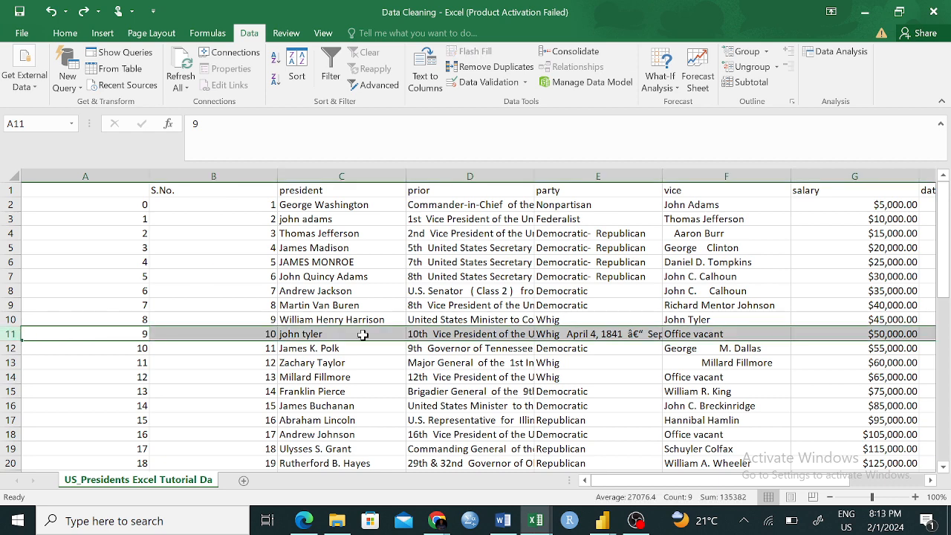
{"action": "left_click", "coordinate": [610, 334]}
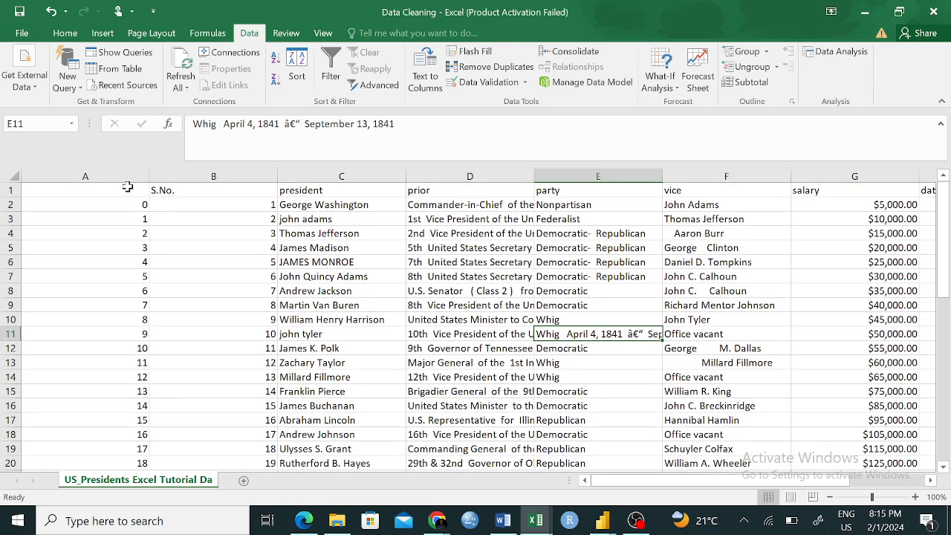
- Review the unlabelled column A as a whole and check the capitalisation of the president names in C6 and C11
{"action": "left_click", "coordinate": [128, 186]}
{"action": "left_click", "coordinate": [126, 171]}
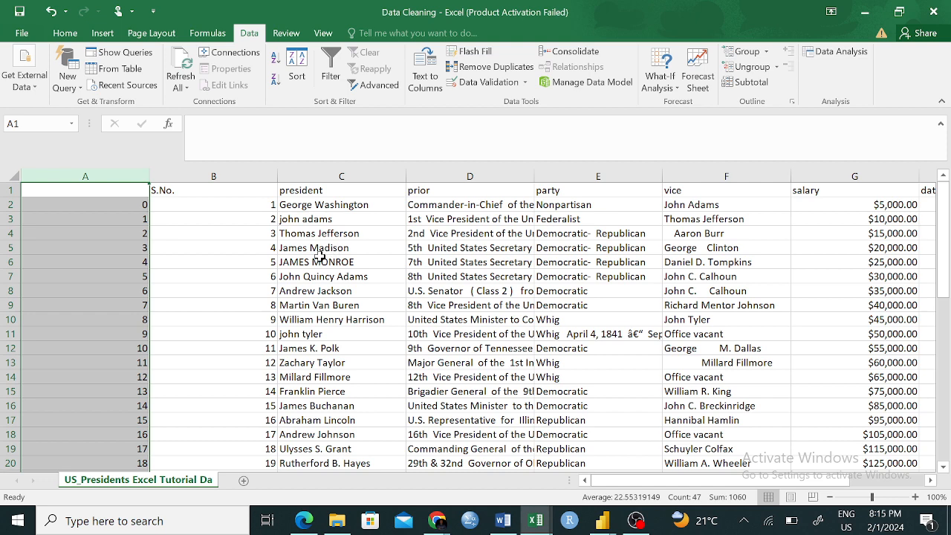
{"action": "left_click", "coordinate": [319, 260]}
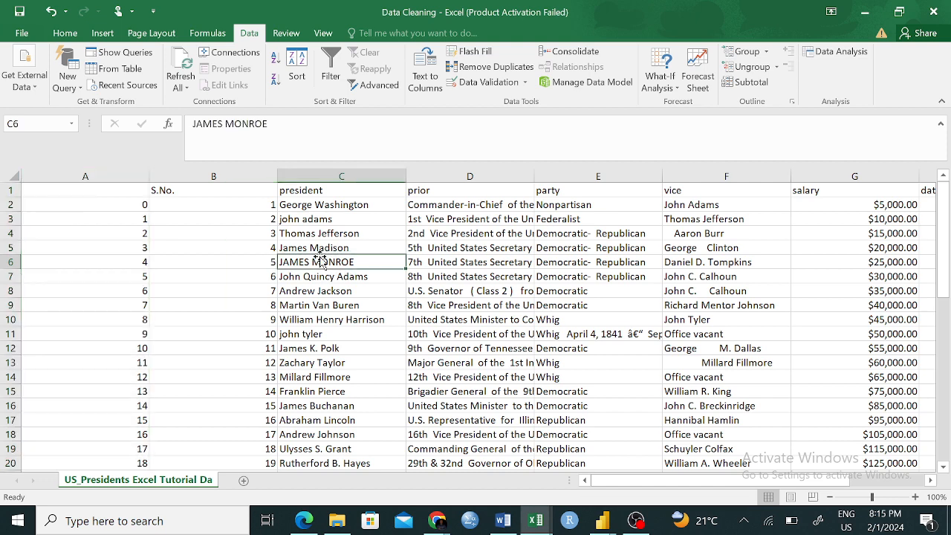
{"action": "left_click", "coordinate": [370, 336]}
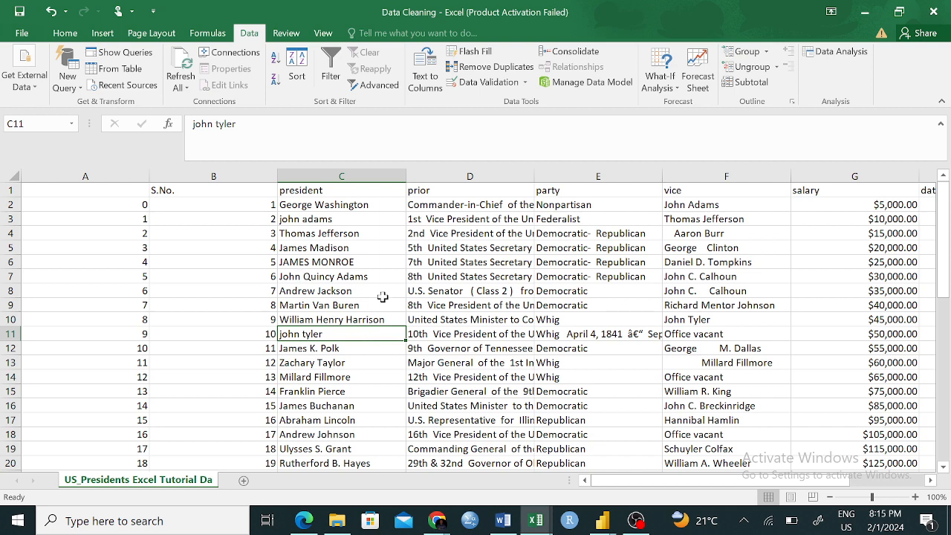
{"action": "left_click", "coordinate": [448, 371]}
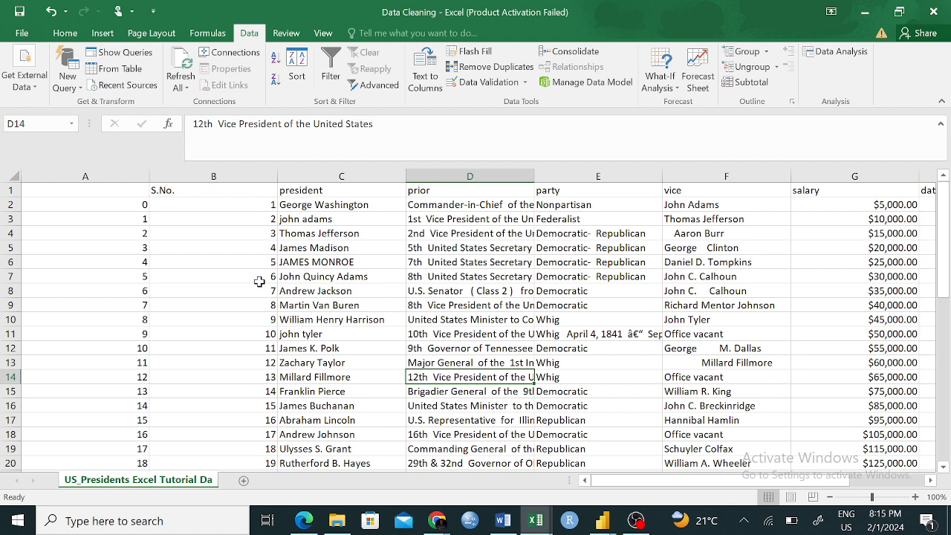
{"action": "left_click", "coordinate": [262, 281]}
- Delete the entire unlabelled column A holding the redundant numbering before the S.No. column
{"action": "left_click", "coordinate": [130, 205]}
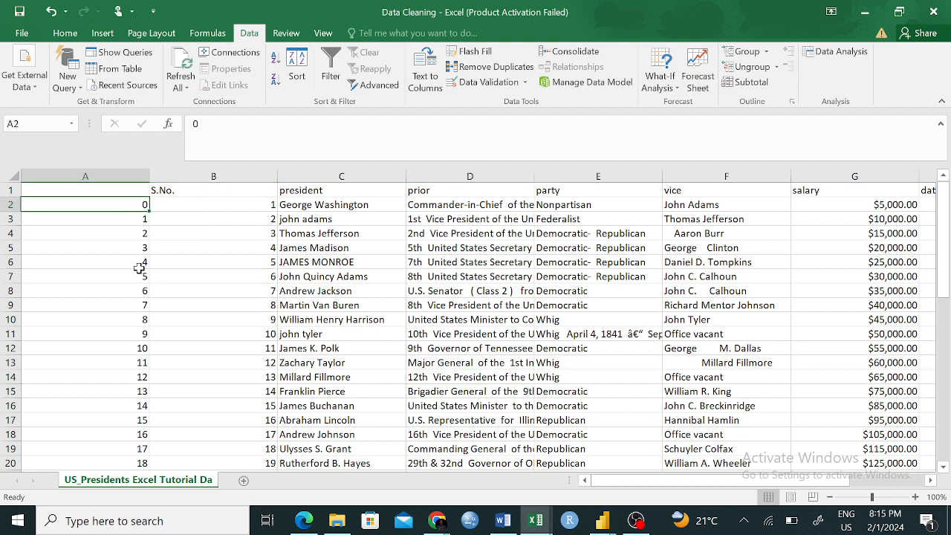
{"action": "left_click_drag", "start_coordinate": [134, 203], "coordinate": [135, 446]}
{"action": "left_click_drag", "start_coordinate": [129, 362], "coordinate": [128, 355]}
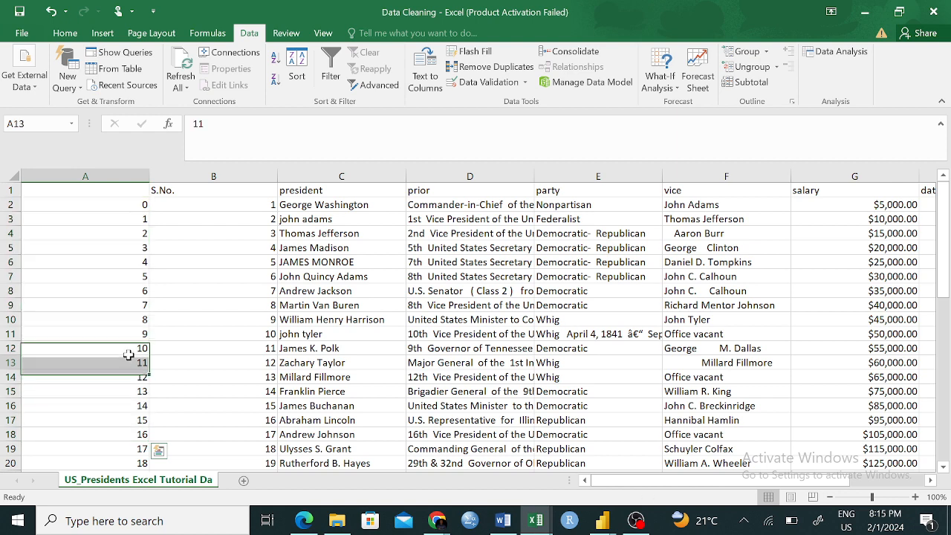
{"action": "left_click", "coordinate": [120, 176]}
{"action": "right_click", "coordinate": [122, 178]}
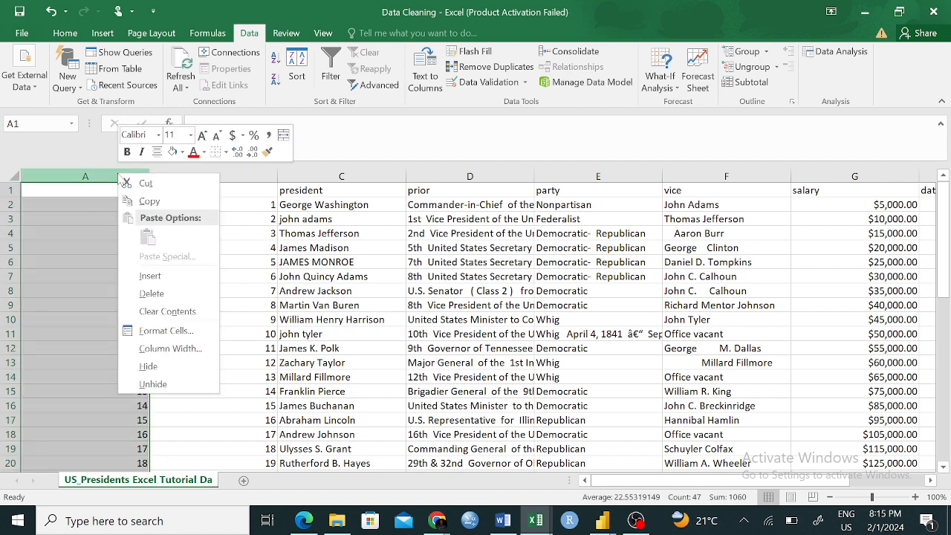
{"action": "left_click", "coordinate": [165, 294]}
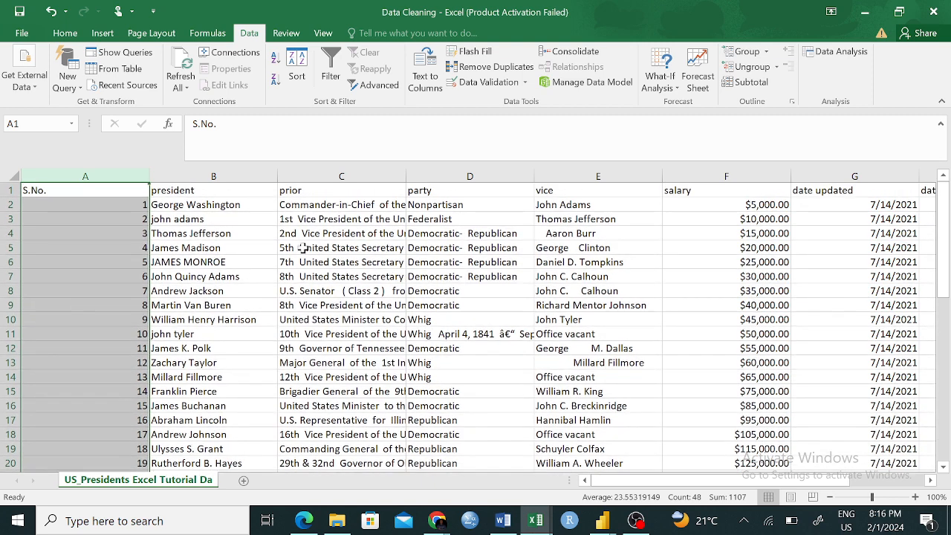
- Review the column headers in row 1 from president through date updated
{"action": "left_click", "coordinate": [281, 362]}
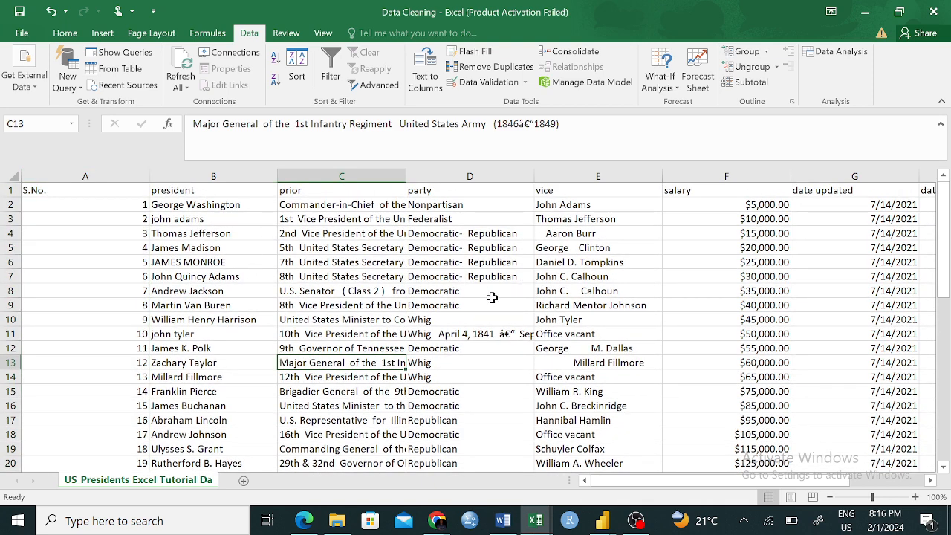
{"action": "left_click", "coordinate": [186, 192]}
{"action": "left_click", "coordinate": [323, 188]}
{"action": "left_click", "coordinate": [420, 194]}
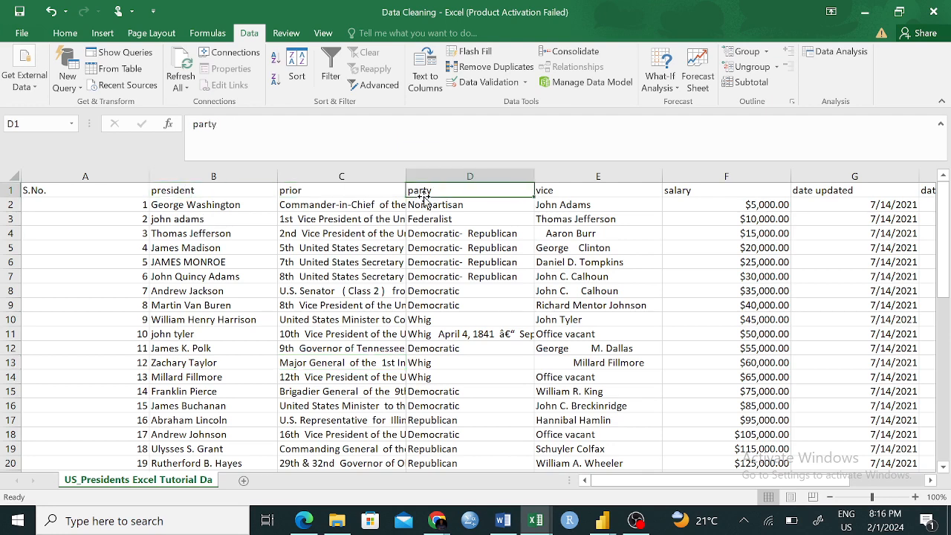
{"action": "left_click", "coordinate": [562, 186]}
{"action": "left_click", "coordinate": [717, 192]}
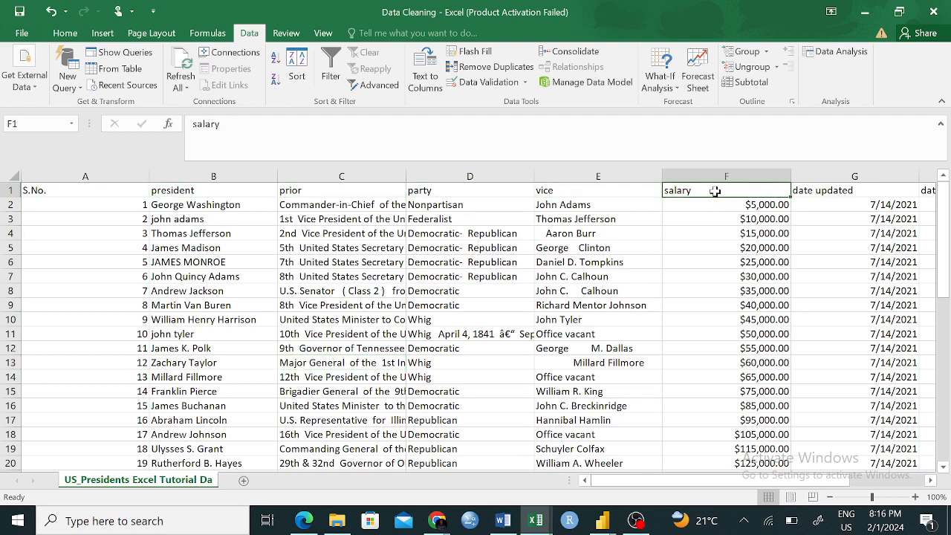
{"action": "left_click", "coordinate": [821, 189]}
- Examine the president column for inconsistent capitalisation, comparing B3 and B6 with B2, B7, B8 and B12
{"action": "left_click", "coordinate": [224, 281]}
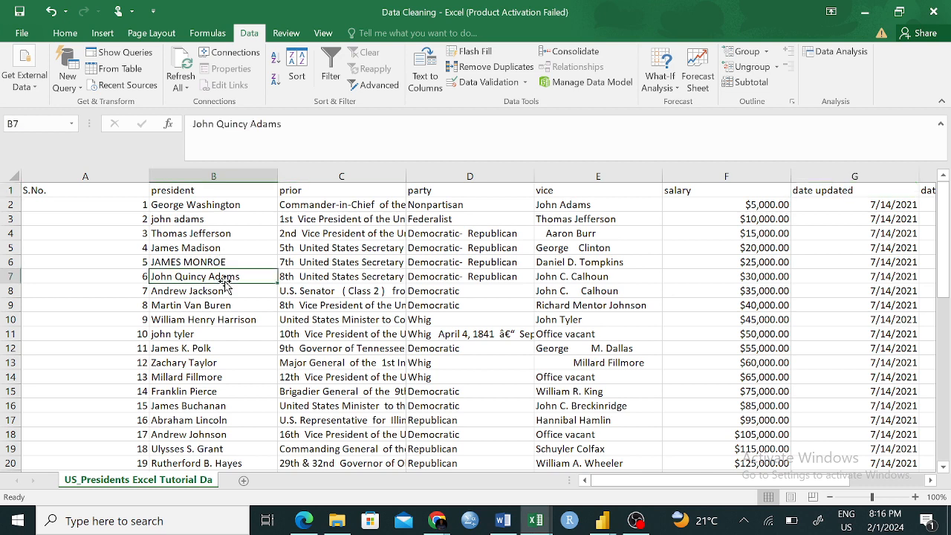
{"action": "left_click", "coordinate": [187, 206]}
{"action": "left_click", "coordinate": [194, 221]}
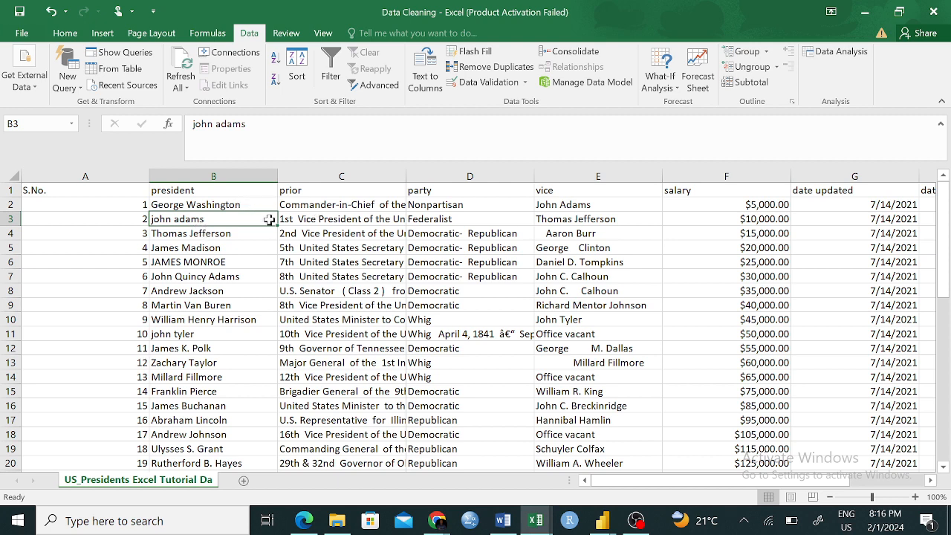
{"action": "left_click", "coordinate": [184, 261]}
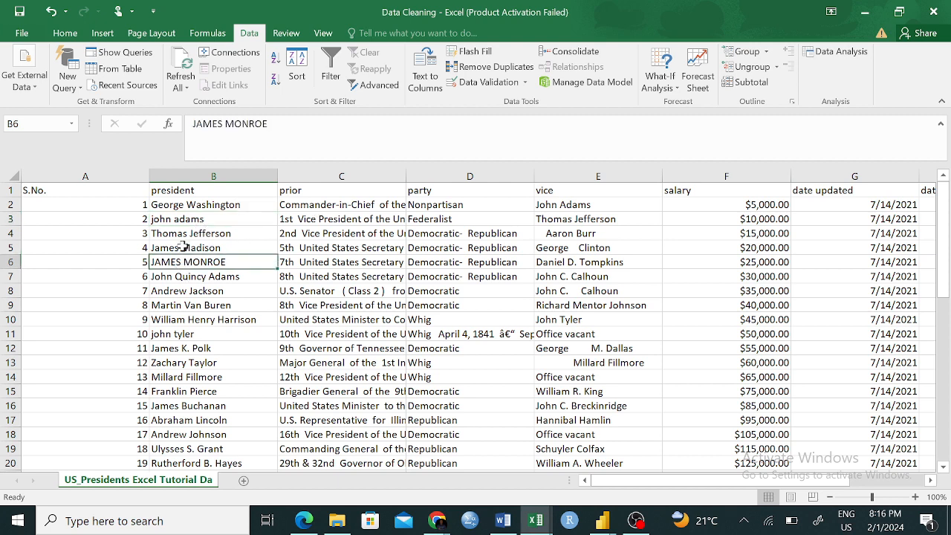
{"action": "left_click", "coordinate": [175, 220]}
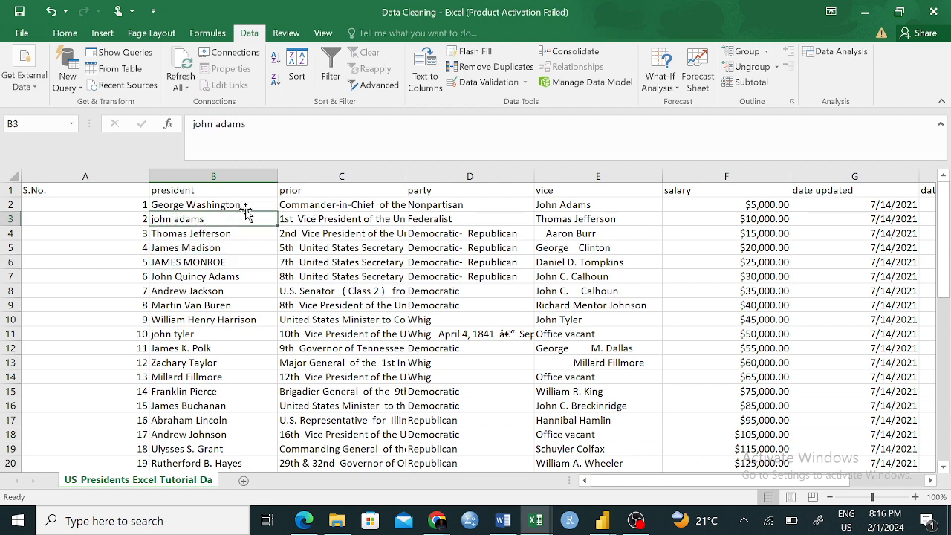
{"action": "left_click", "coordinate": [219, 292]}
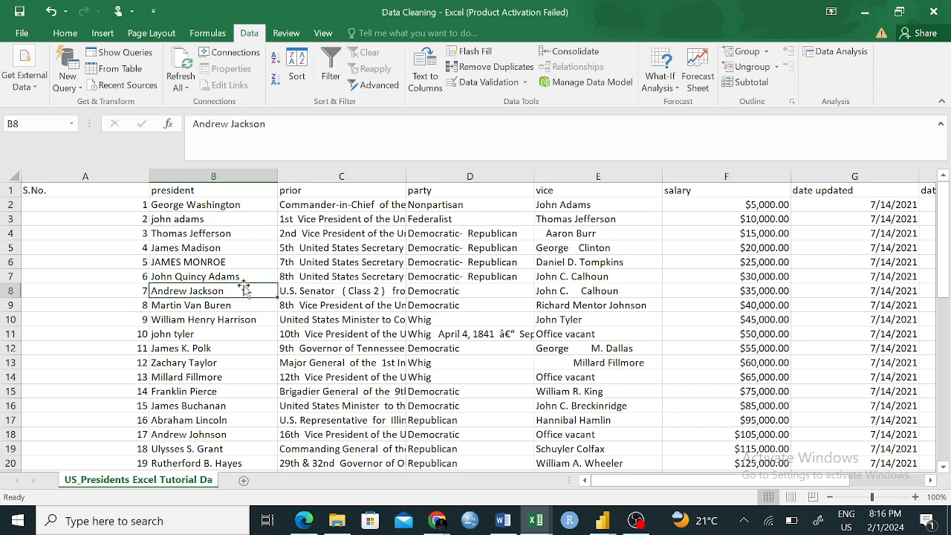
{"action": "left_click", "coordinate": [176, 349]}
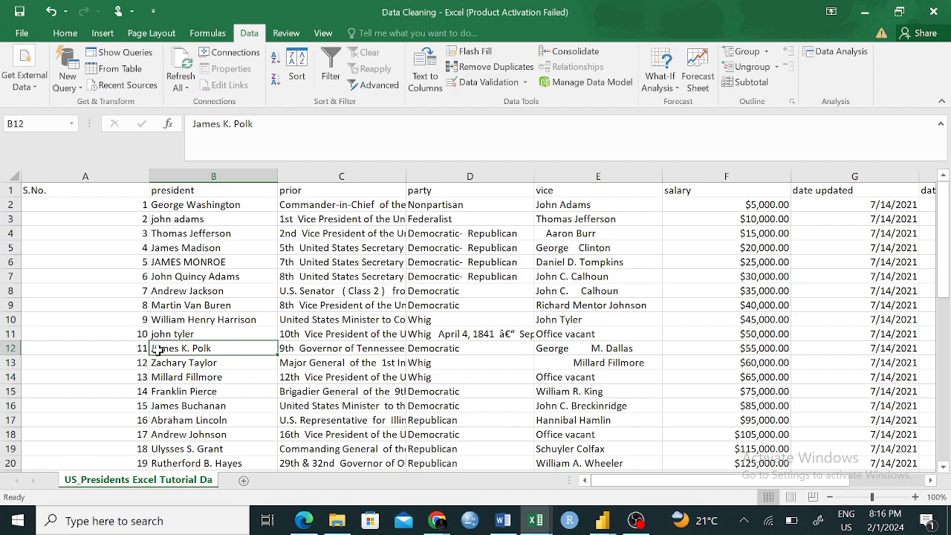
- Examine the president column down to row 48 for further names with inconsistent capitalisation
{"action": "left_click", "coordinate": [187, 375]}
{"action": "left_click", "coordinate": [187, 334]}
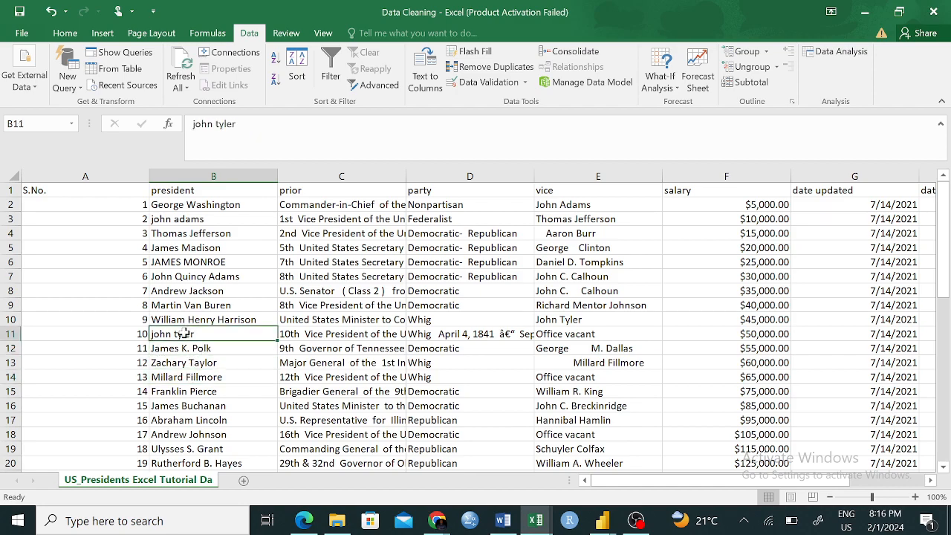
{"action": "scroll", "coordinate": [232, 342], "scroll_direction": "down", "scroll_amount": 2}
{"action": "scroll", "coordinate": [232, 341], "scroll_direction": "down", "scroll_amount": 4}
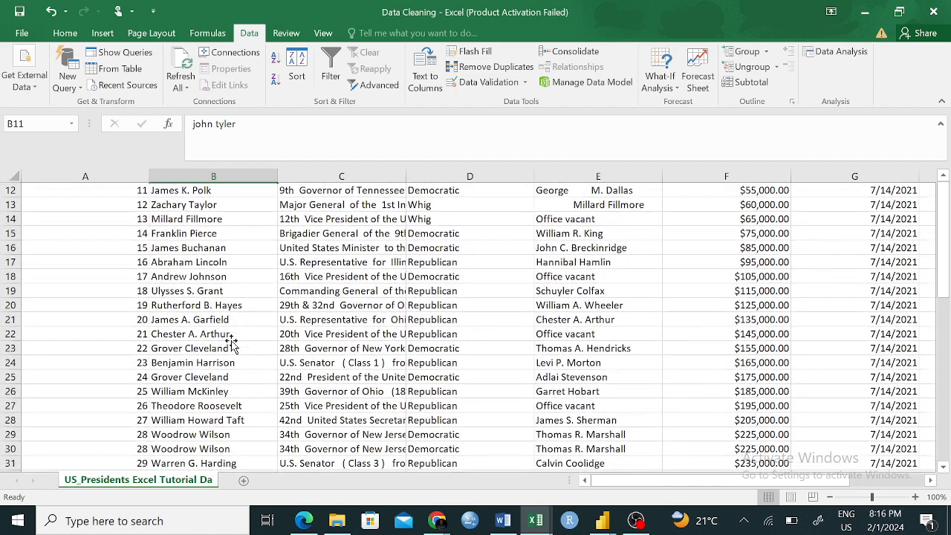
{"action": "scroll", "coordinate": [232, 340], "scroll_direction": "down", "scroll_amount": 2}
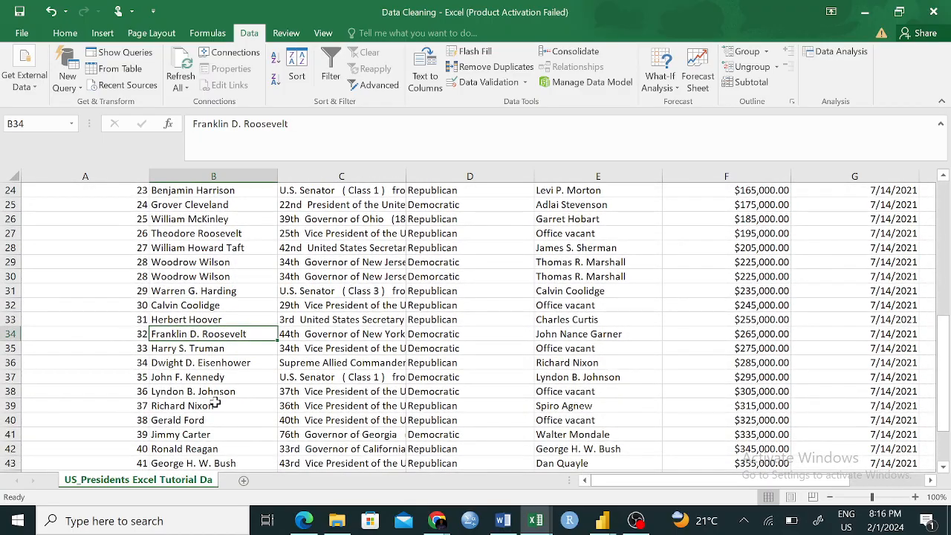
{"action": "scroll", "coordinate": [215, 402], "scroll_direction": "down", "scroll_amount": 3}
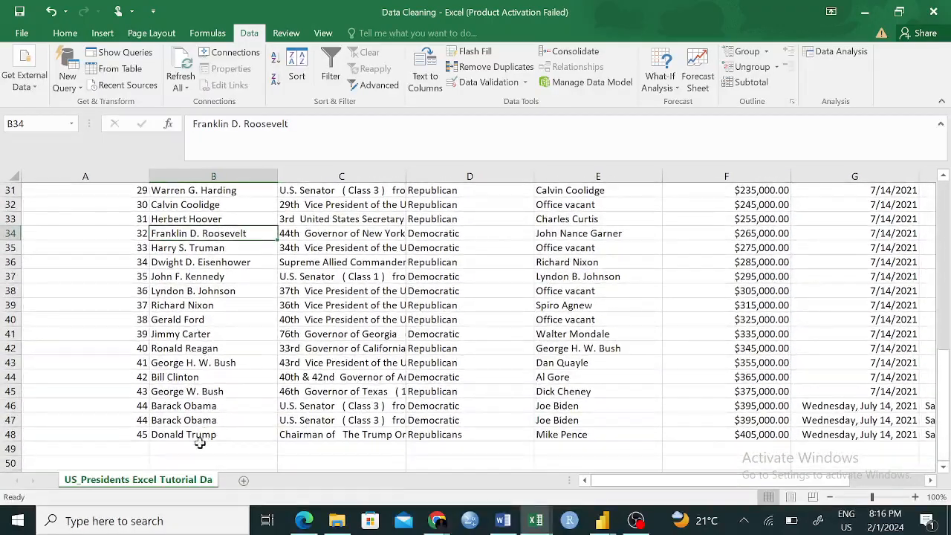
{"action": "left_click_drag", "start_coordinate": [191, 432], "coordinate": [169, 370]}
{"action": "left_click", "coordinate": [202, 294]}
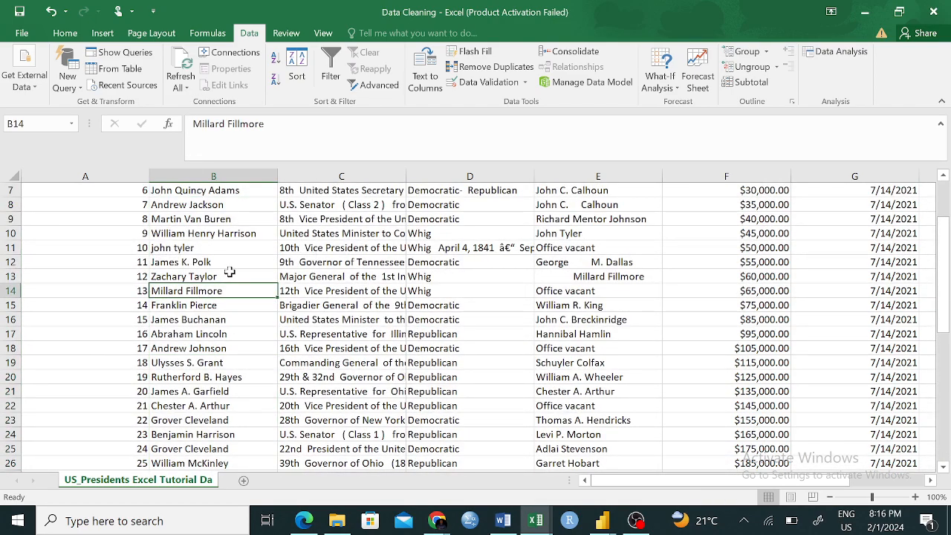
{"action": "scroll", "coordinate": [206, 306], "scroll_direction": "up", "scroll_amount": 2}
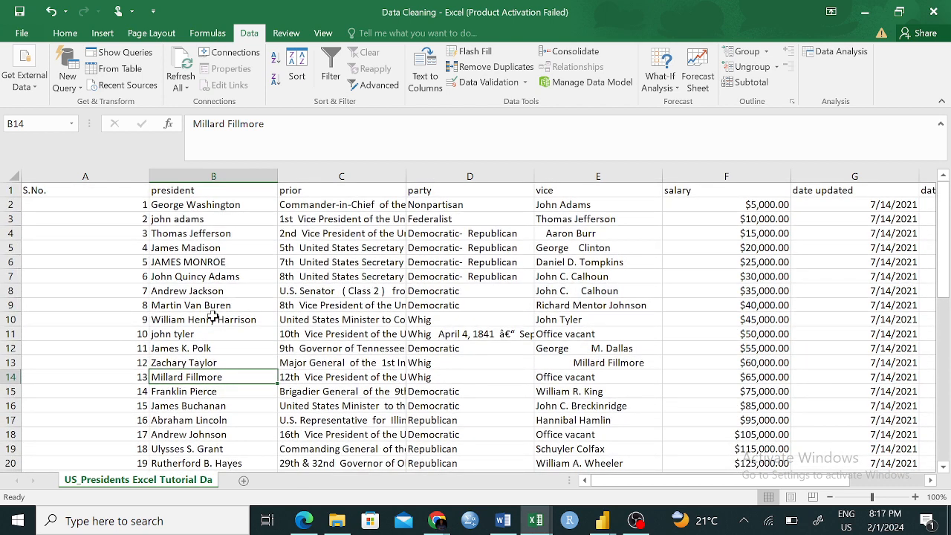
- Try the formula =UPPER(George Washinghton) directly in B2 of the president column, and undo the entry
{"action": "left_click", "coordinate": [195, 205]}
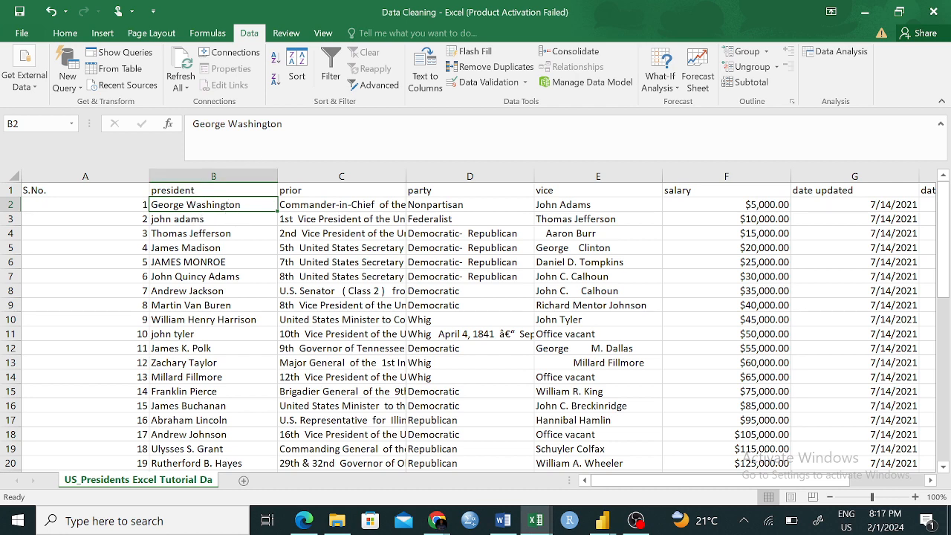
{"action": "left_click", "coordinate": [84, 321]}
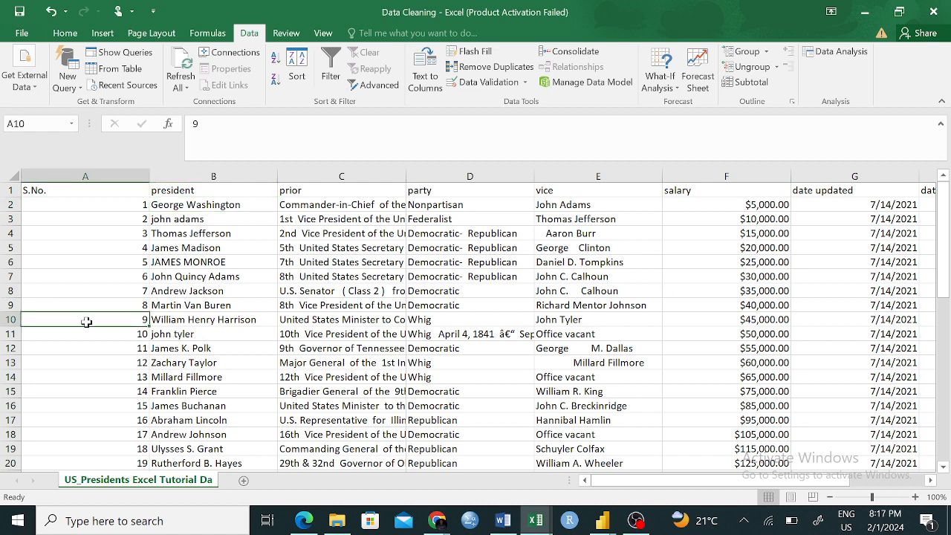
{"action": "left_click", "coordinate": [224, 206]}
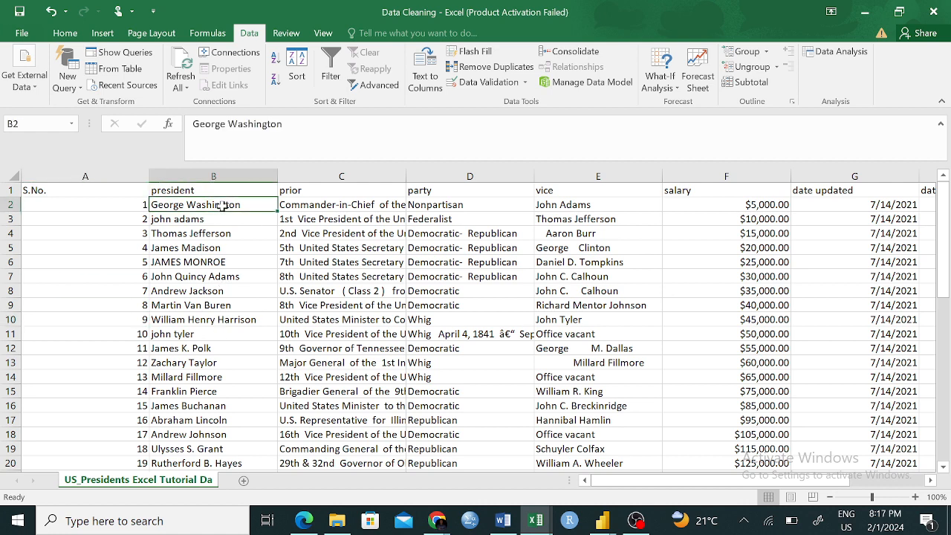
{"action": "type", "text": "="}
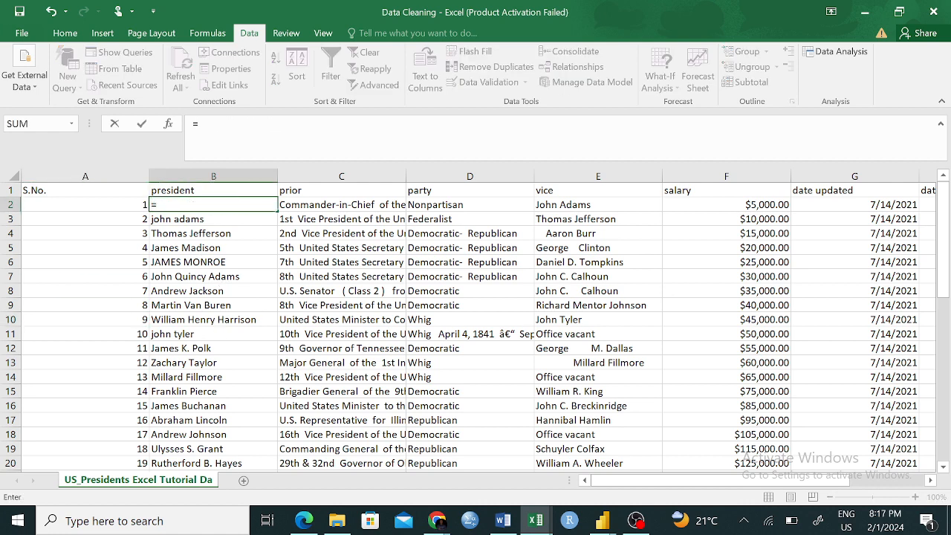
{"action": "type", "text": "UP"}
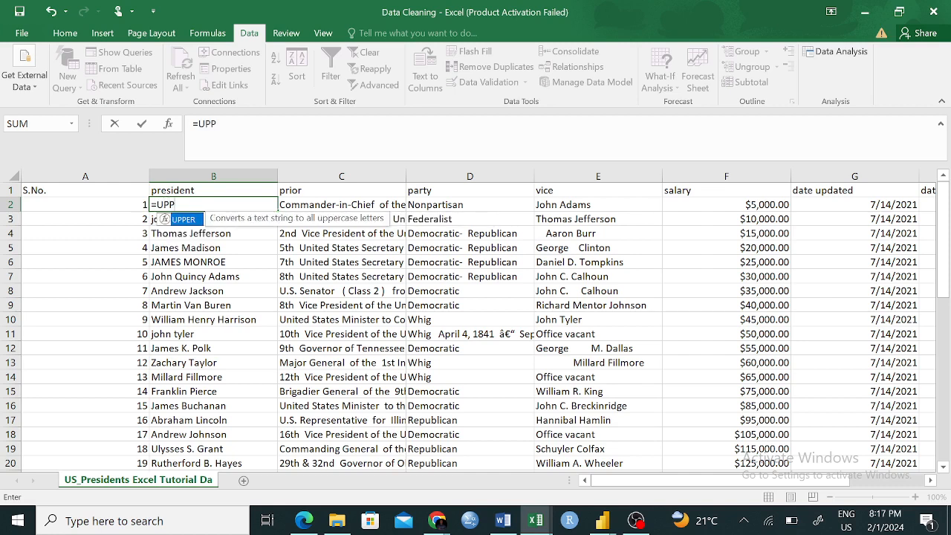
{"action": "type", "text": "P"}
{"action": "key", "text": "Tab"}
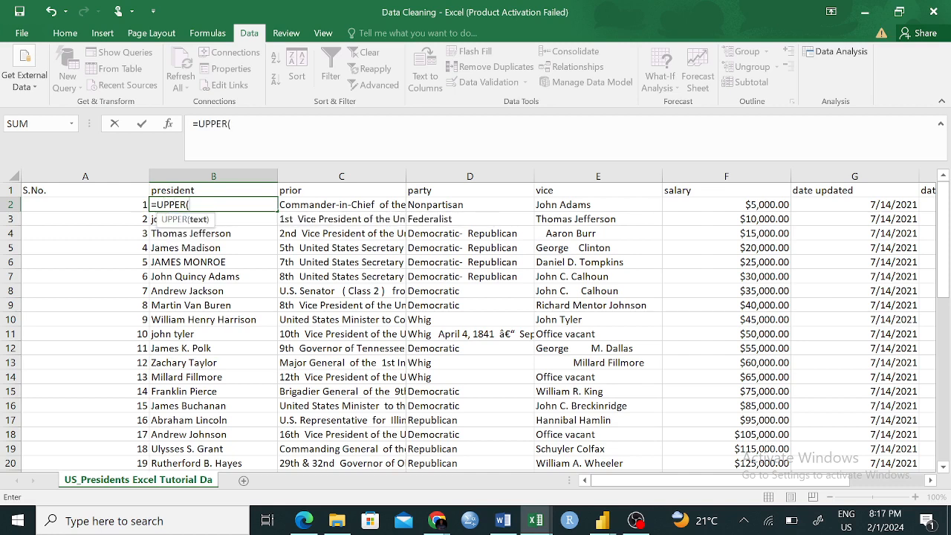
{"action": "type", "text": "George Wa"}
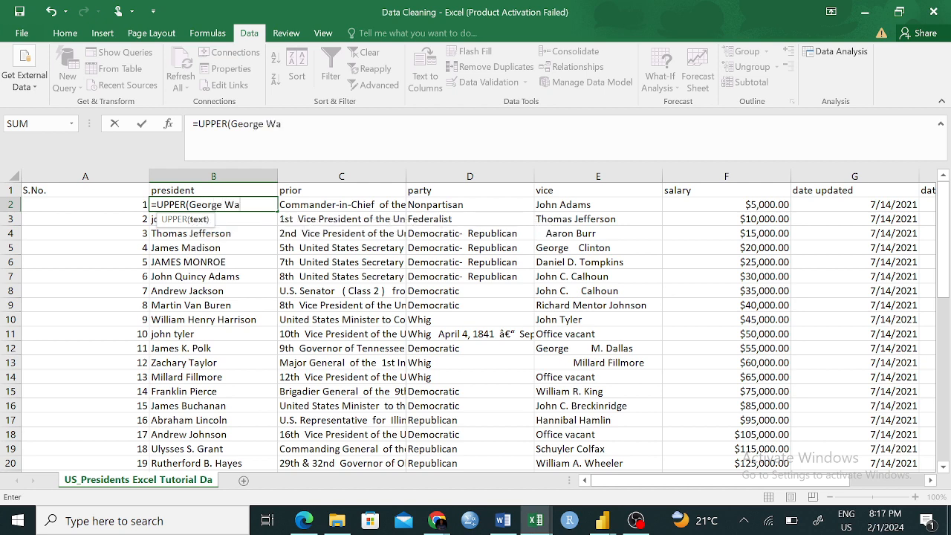
{"action": "type", "text": "shinght"}
{"action": "key", "text": "BackSpace"}
{"action": "key", "text": "BackSpace"}
{"action": "type", "text": "to"}
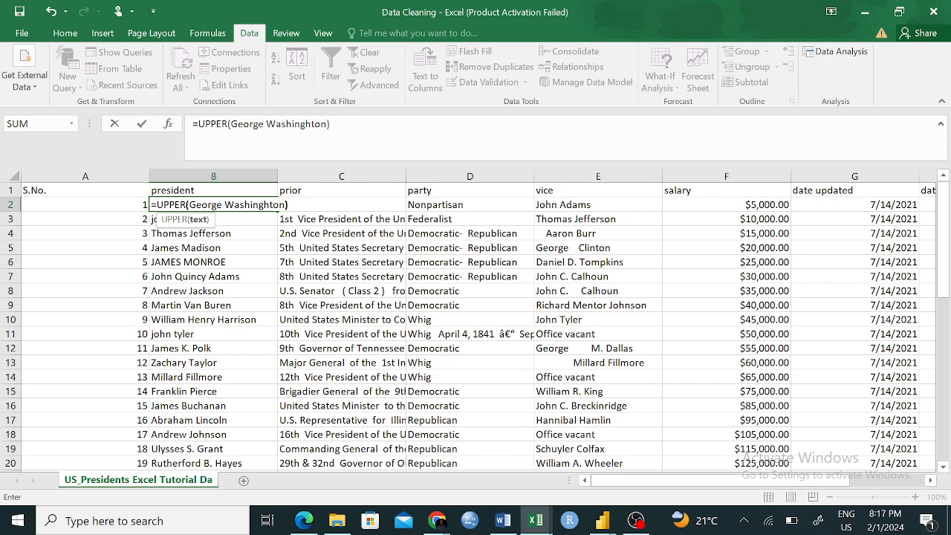
{"action": "type", "text": "n)"}
{"action": "key", "text": "Return"}
{"action": "left_click", "coordinate": [221, 203]}
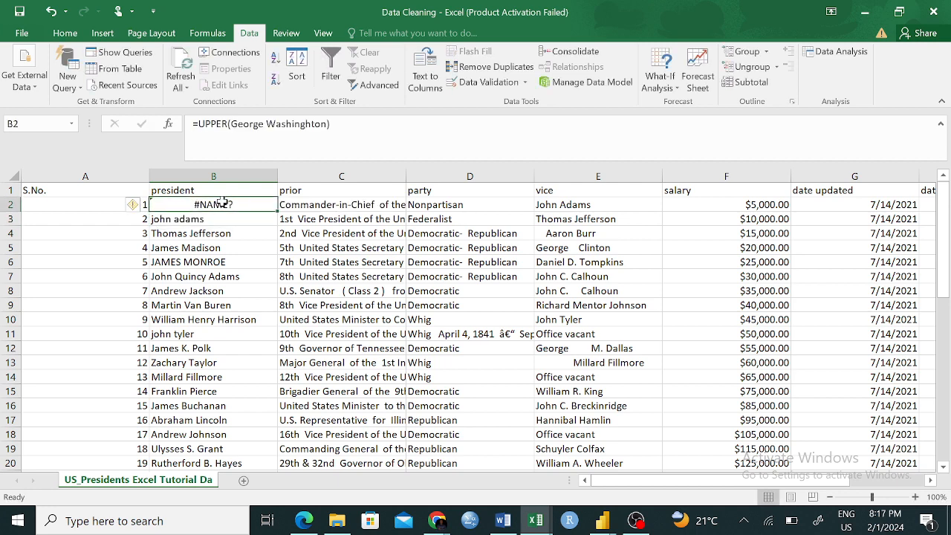
{"action": "key", "text": "ctrl+z"}
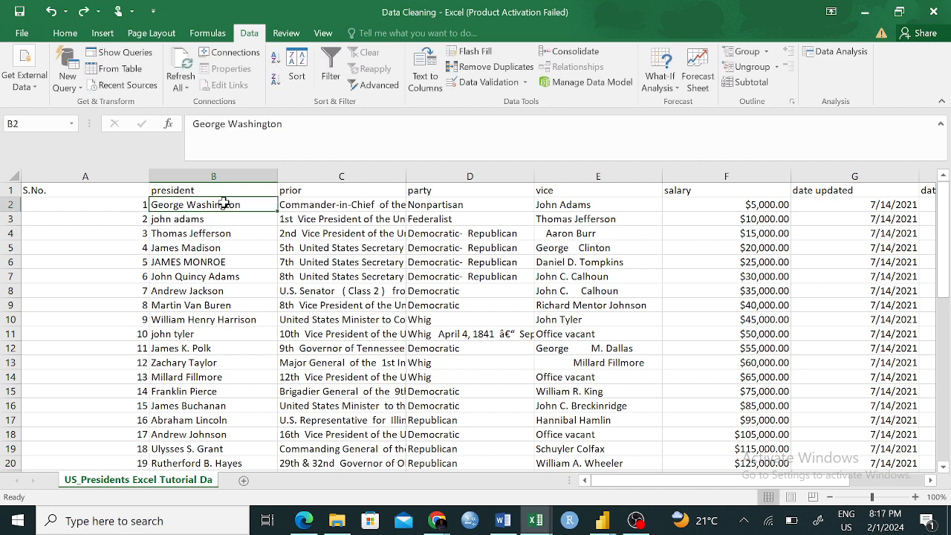
- Undo the deletion of the unlabelled numbering column A and delete that column again
{"action": "key", "text": "ctrl+z"}
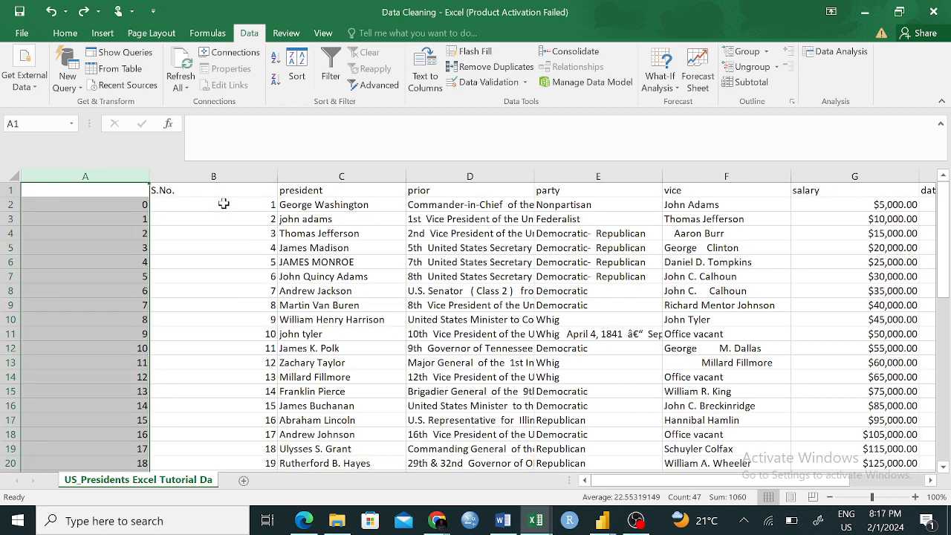
{"action": "right_click", "coordinate": [128, 177]}
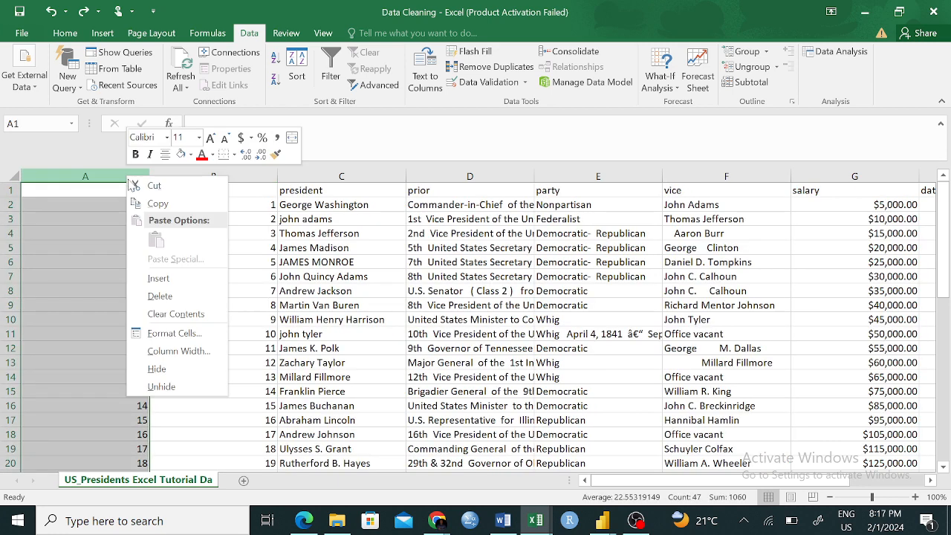
{"action": "left_click", "coordinate": [158, 297]}
{"action": "left_click", "coordinate": [280, 322]}
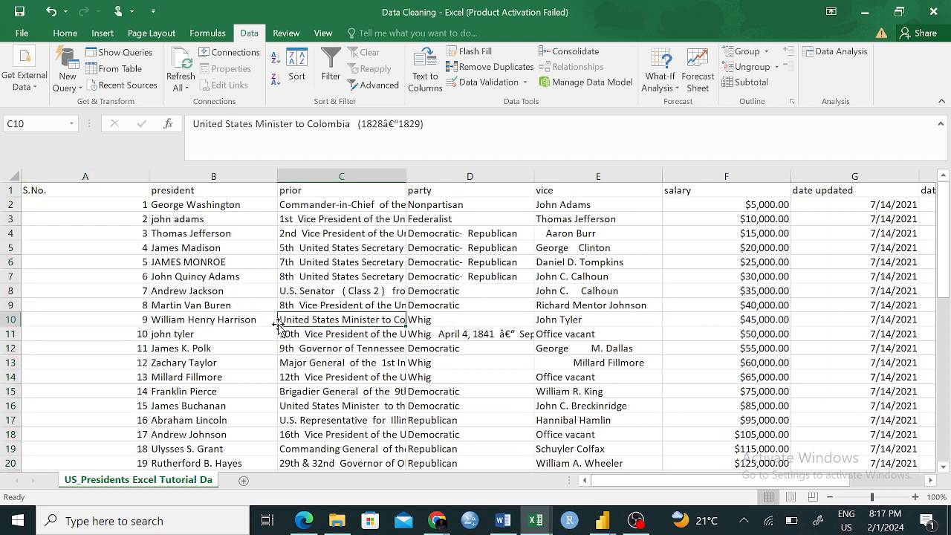
- Insert a blank helper column C between the president and prior columns
{"action": "left_click", "coordinate": [326, 175]}
{"action": "right_click", "coordinate": [327, 176]}
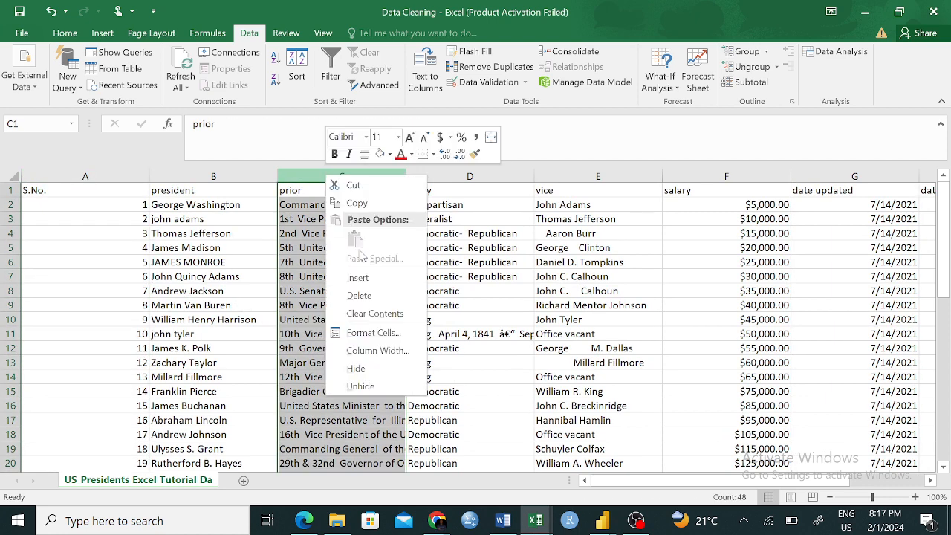
{"action": "left_click", "coordinate": [357, 278]}
{"action": "left_click", "coordinate": [324, 264]}
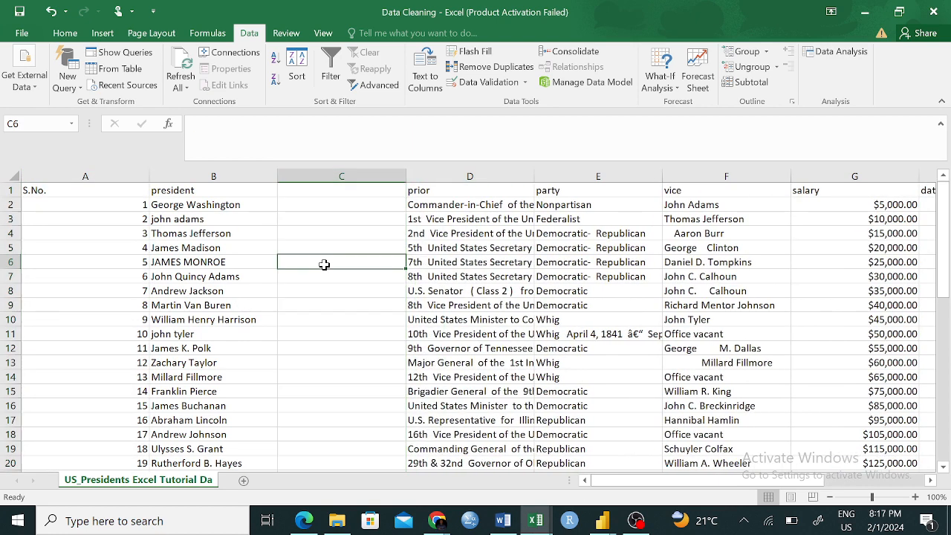
- Enter the formula =UPPER(B2) in C2 to convert the first president's name to uppercase
{"action": "left_click", "coordinate": [309, 205]}
{"action": "type", "text": "="}
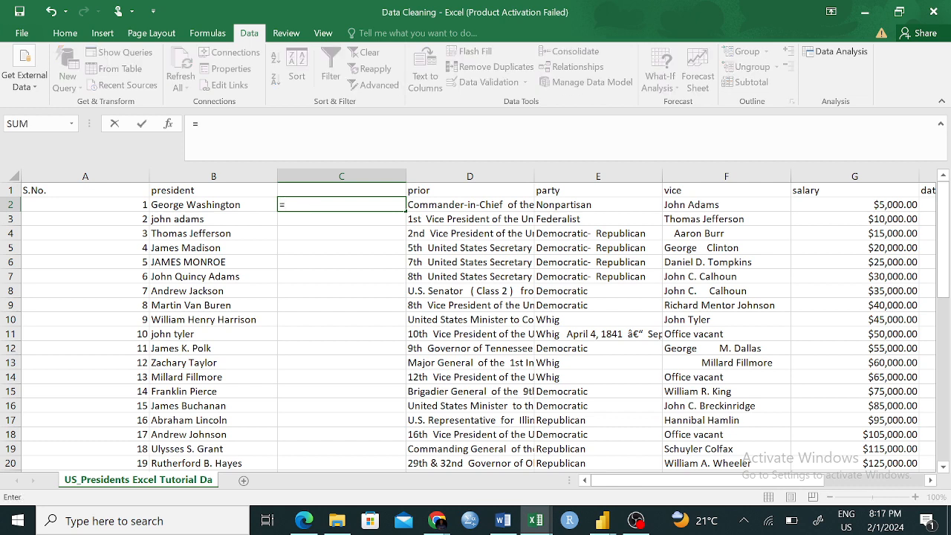
{"action": "type", "text": "Upp"}
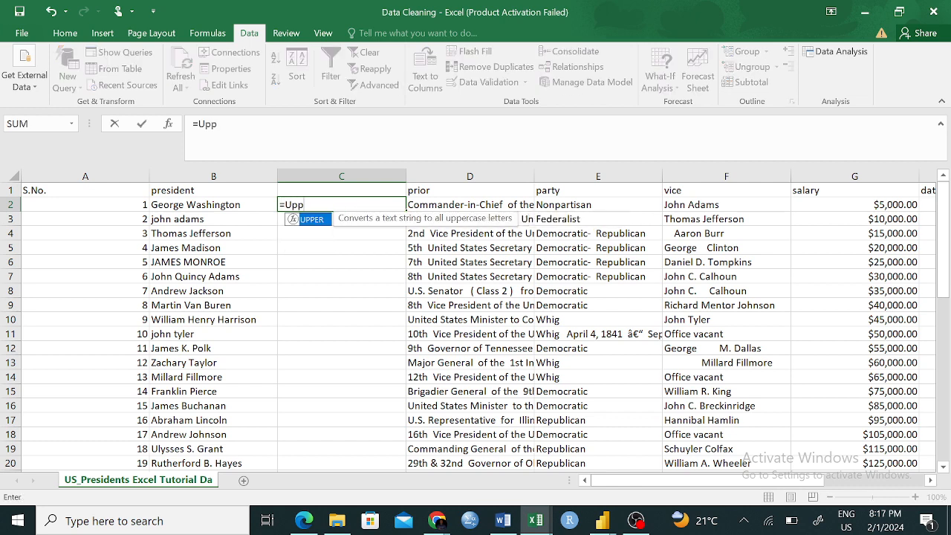
{"action": "key", "text": "Tab"}
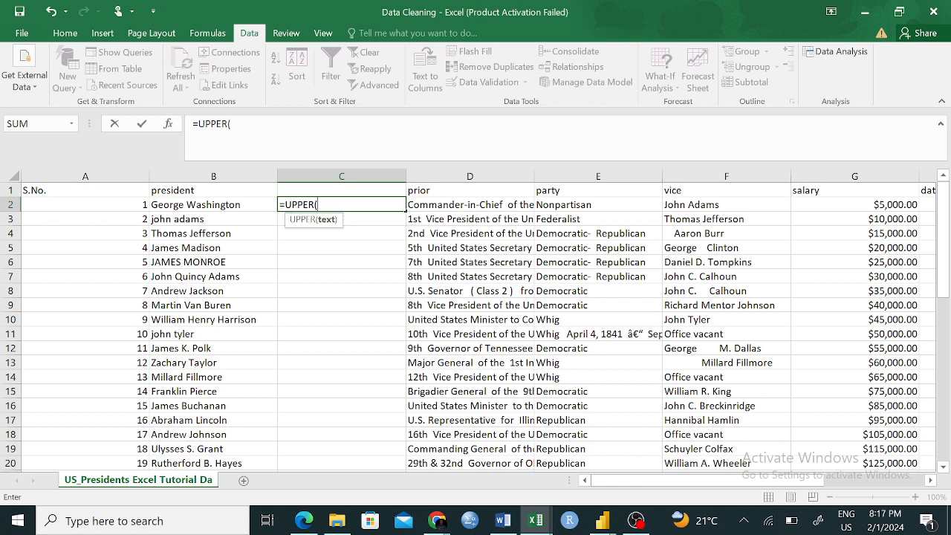
{"action": "left_click", "coordinate": [236, 204]}
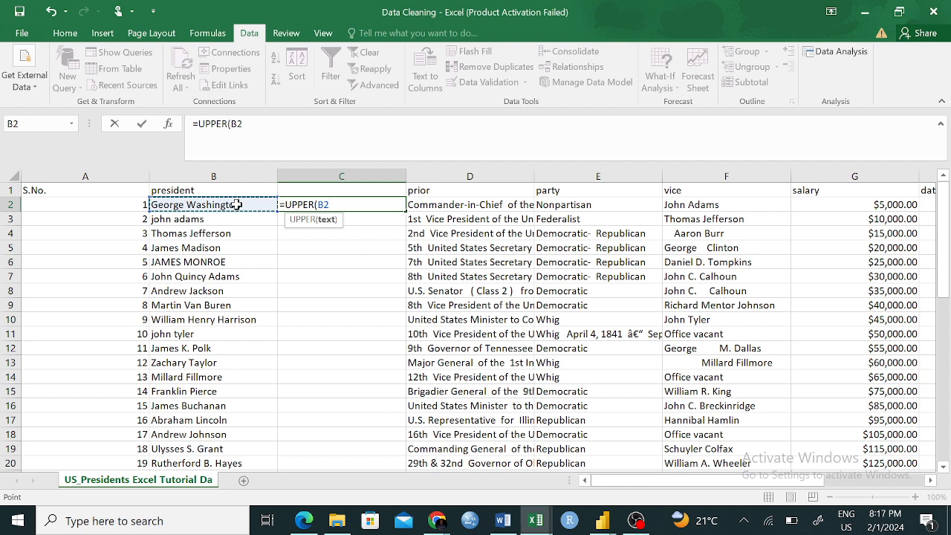
{"action": "type", "text": ")"}
{"action": "key", "text": "Return"}
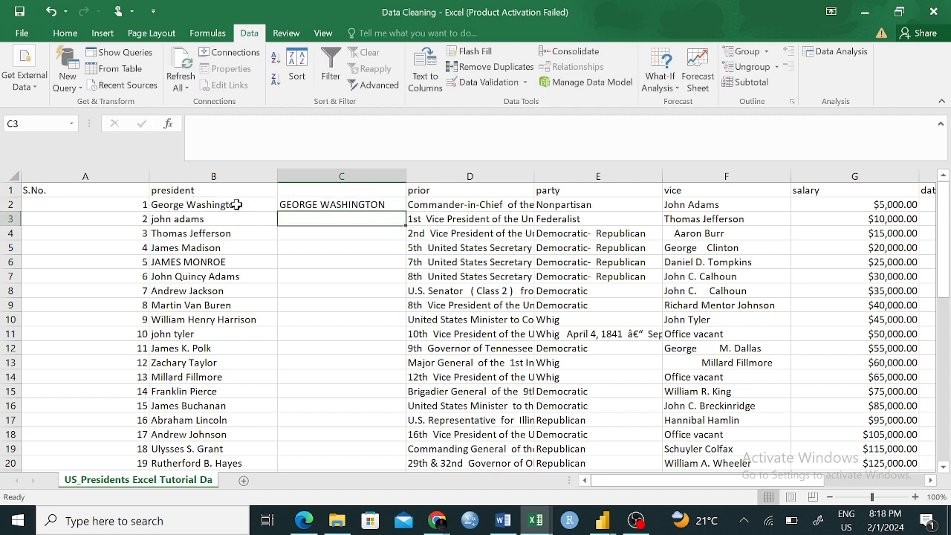
- Compare C2 with the original name in B2 and fill the UPPER formula from C2 down through row 48
{"action": "left_click", "coordinate": [314, 207]}
{"action": "left_click", "coordinate": [170, 205]}
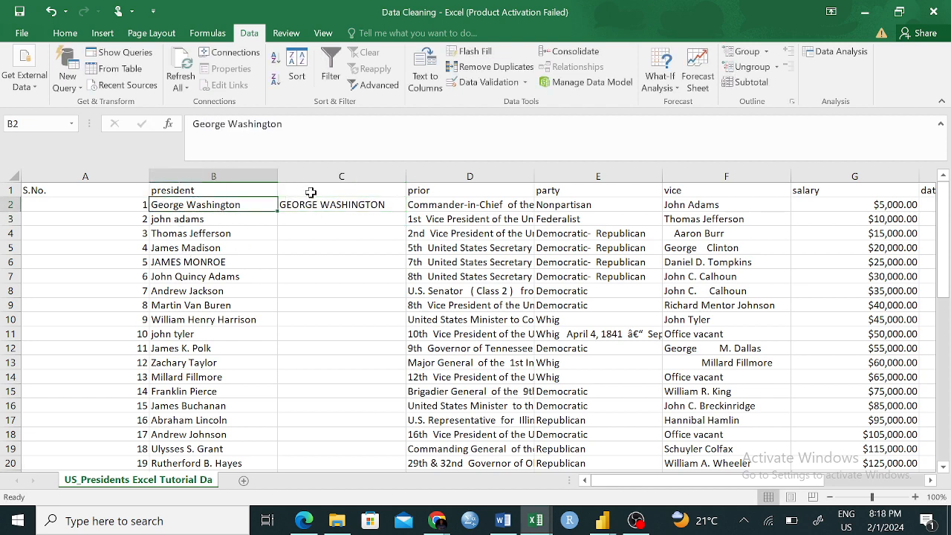
{"action": "left_click", "coordinate": [301, 205]}
{"action": "left_click", "coordinate": [210, 204]}
{"action": "left_click", "coordinate": [193, 243]}
{"action": "left_click", "coordinate": [200, 203]}
{"action": "left_click", "coordinate": [370, 202]}
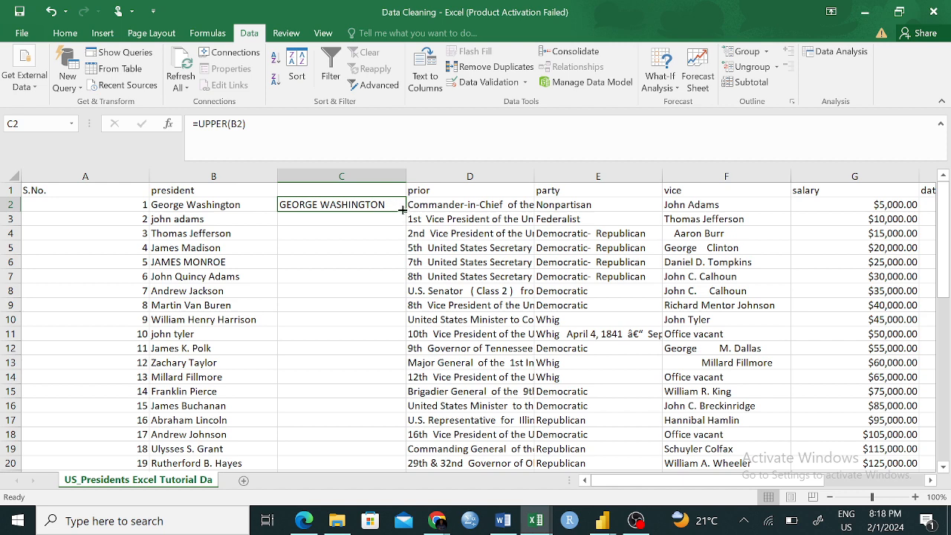
{"action": "double_click", "coordinate": [404, 211]}
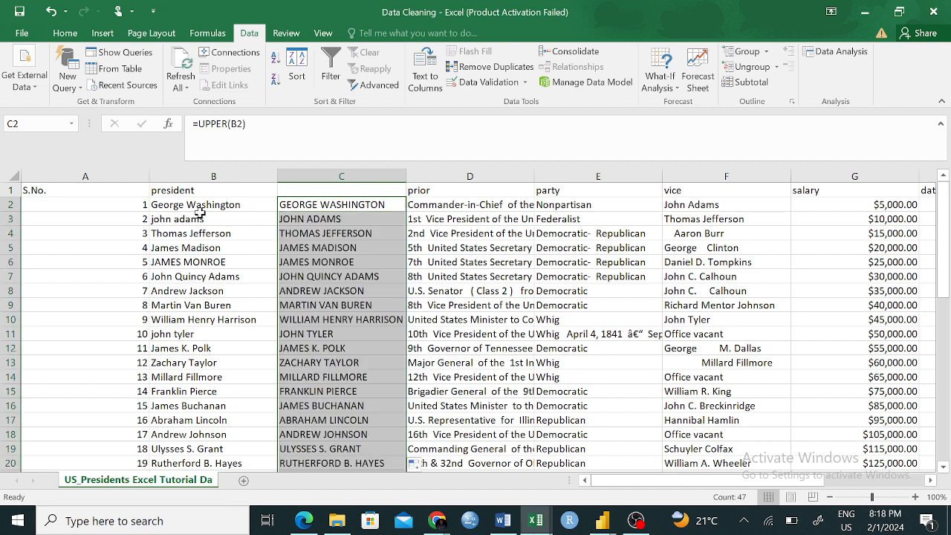
- Review the uppercase names in column C against the original names in the president column
{"action": "left_click", "coordinate": [199, 205]}
{"action": "left_click", "coordinate": [348, 205]}
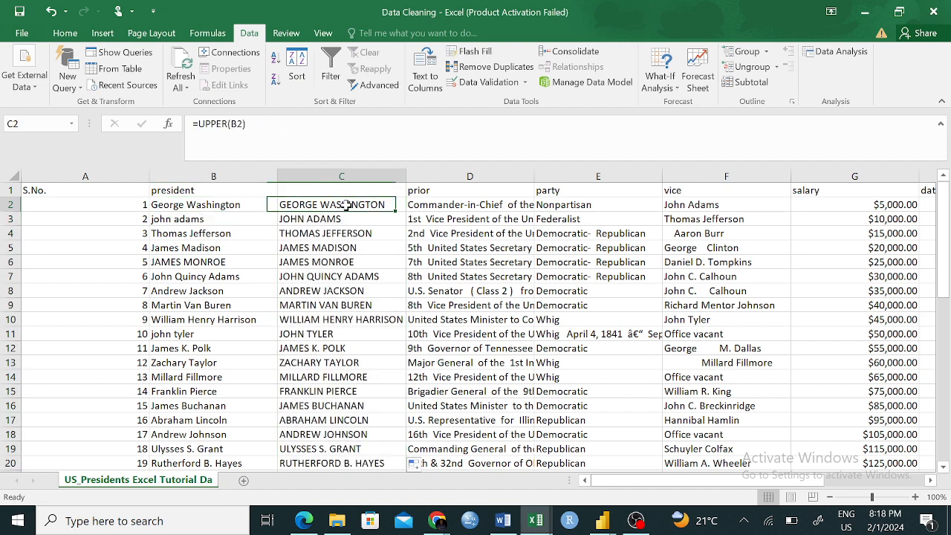
{"action": "scroll", "coordinate": [360, 415], "scroll_direction": "down", "scroll_amount": 3}
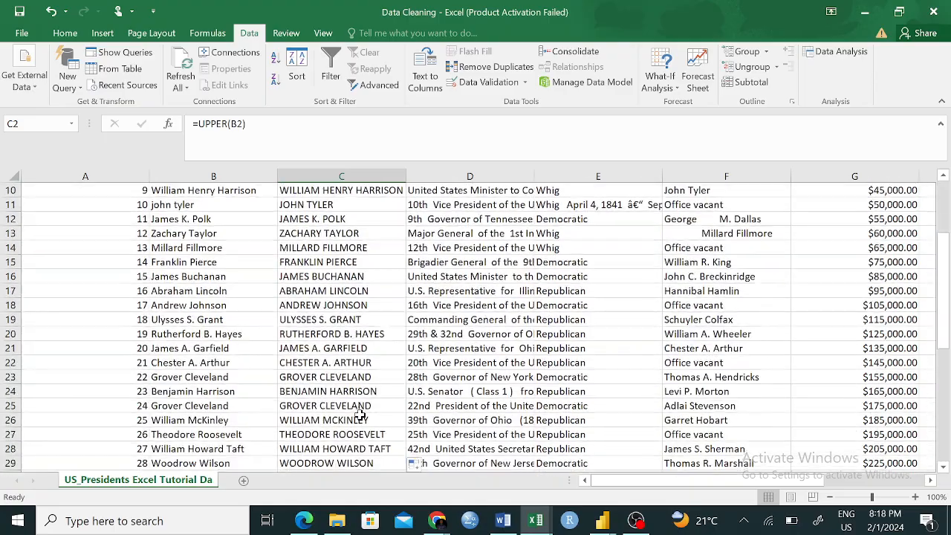
{"action": "scroll", "coordinate": [360, 414], "scroll_direction": "down", "scroll_amount": 3}
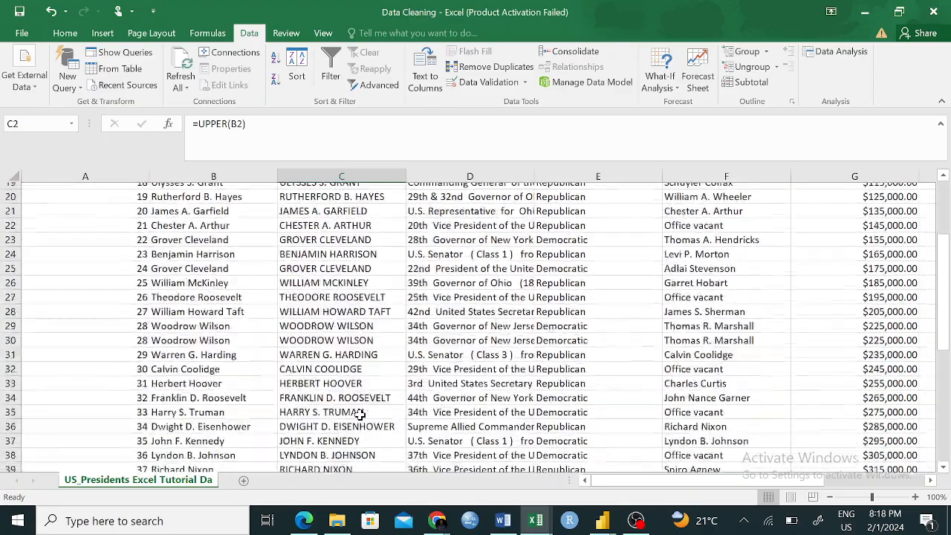
{"action": "left_click", "coordinate": [357, 333]}
{"action": "scroll", "coordinate": [357, 334], "scroll_direction": "up", "scroll_amount": 6}
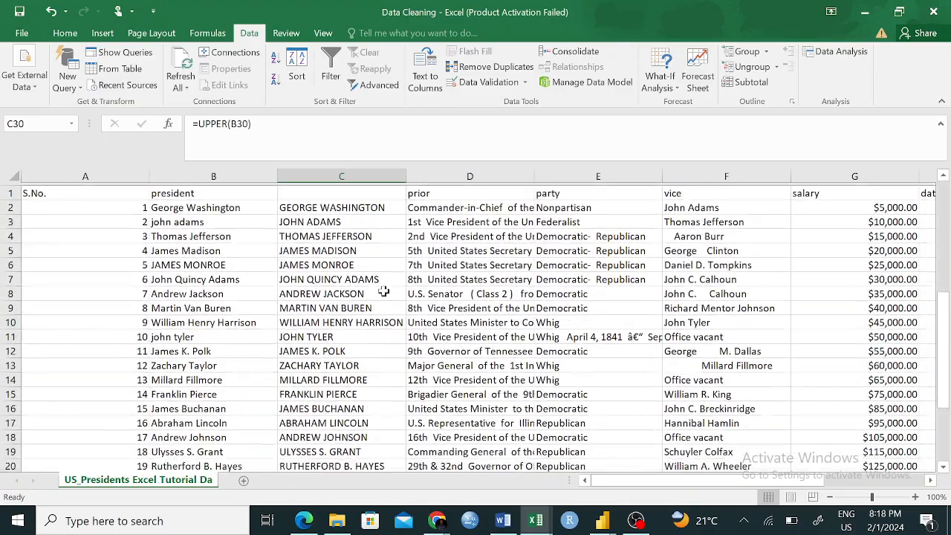
- Replace the formula in C2 with =LOWER(B2) to convert the first president's name to lowercase
{"action": "left_click", "coordinate": [338, 205]}
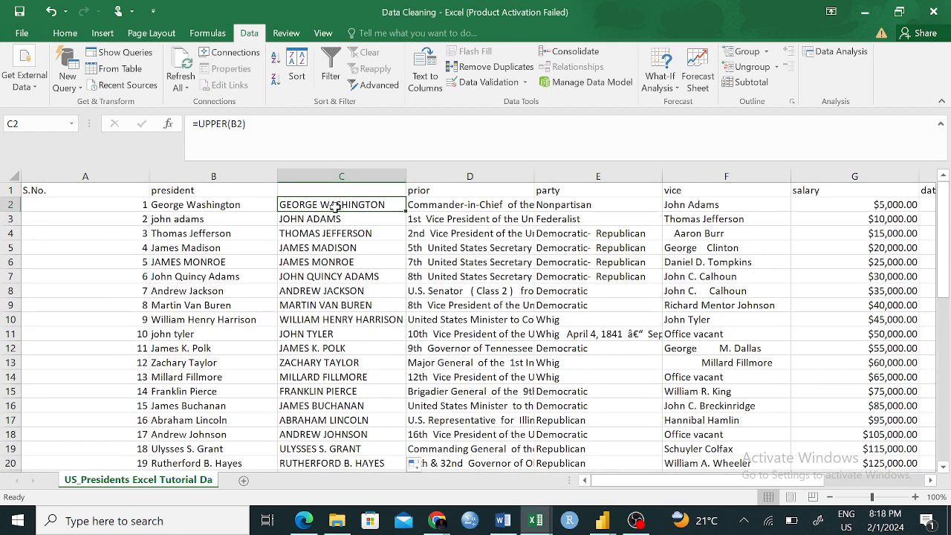
{"action": "type", "text": "Lo"}
{"action": "key", "text": "BackSpace"}
{"action": "key", "text": "BackSpace"}
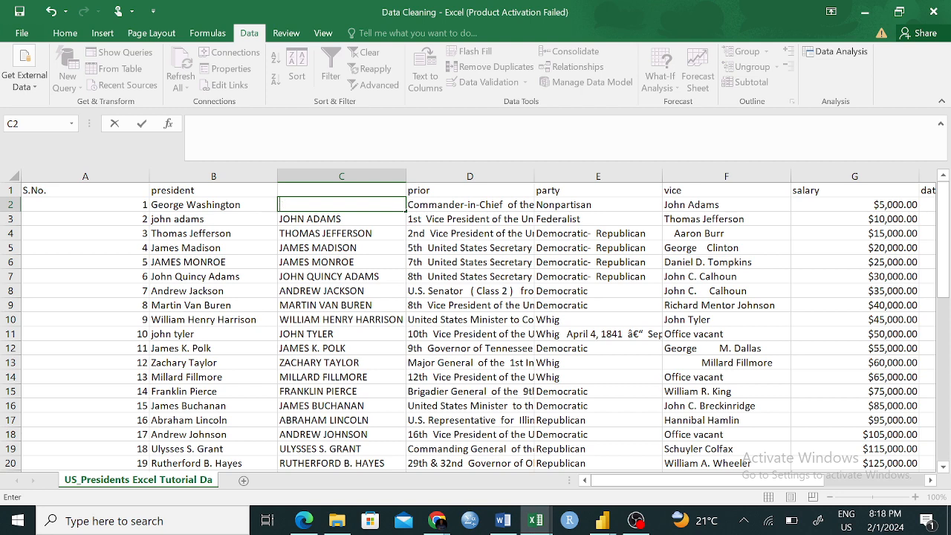
{"action": "type", "text": "=LOW"}
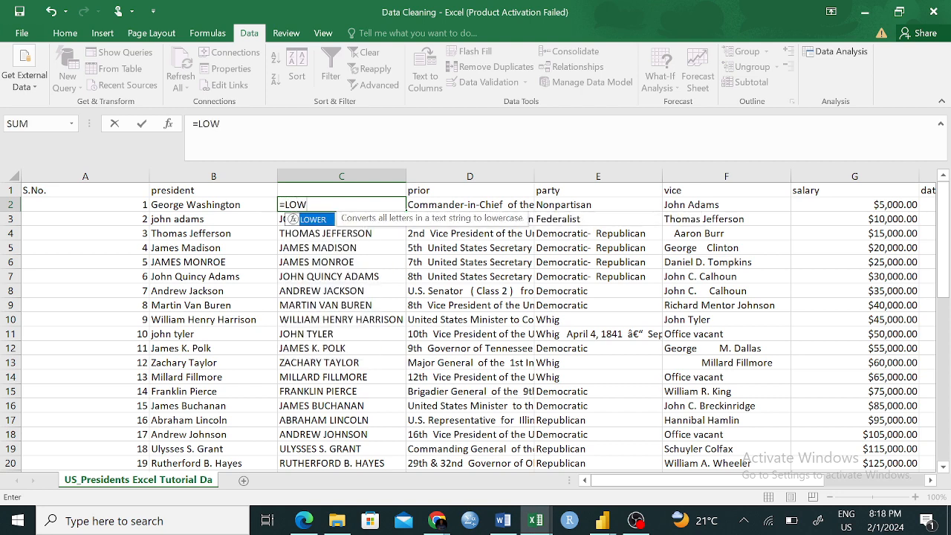
{"action": "key", "text": "Tab"}
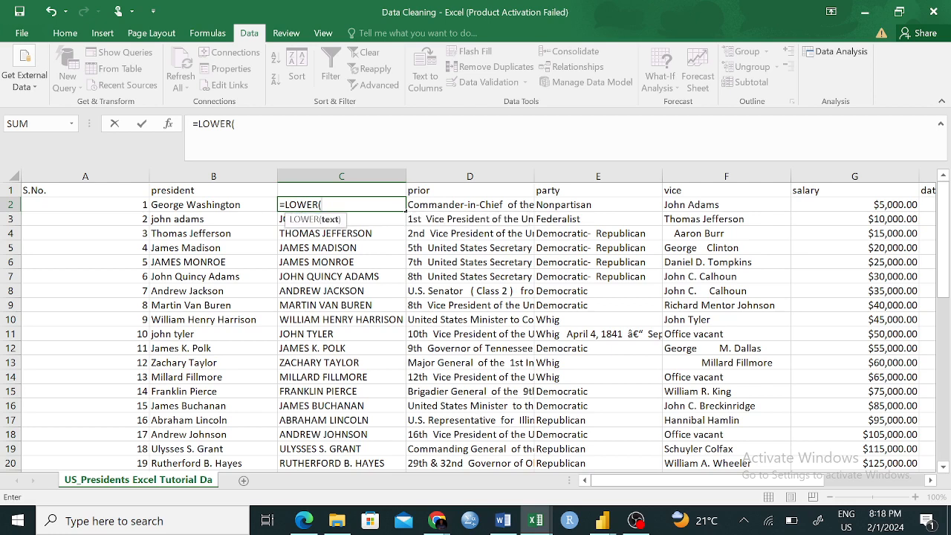
{"action": "left_click", "coordinate": [226, 207]}
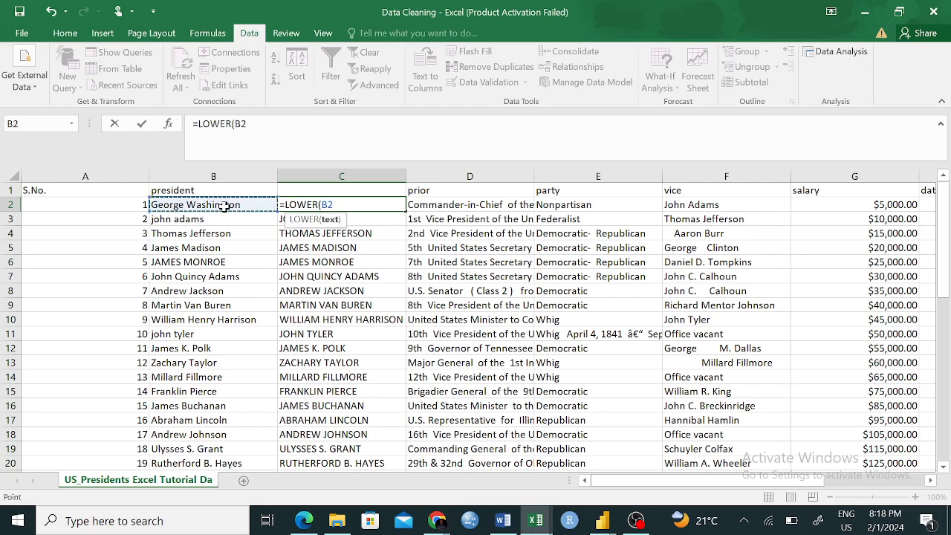
{"action": "type", "text": ")"}
{"action": "key", "text": "Return"}
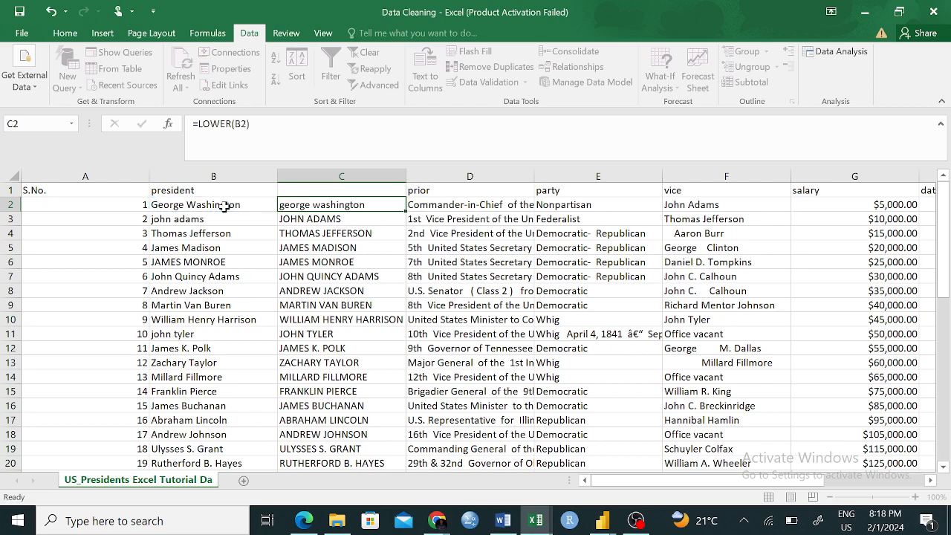
- Fill the LOWER formula from C2 down through row 48 of the helper column
{"action": "left_click", "coordinate": [318, 205]}
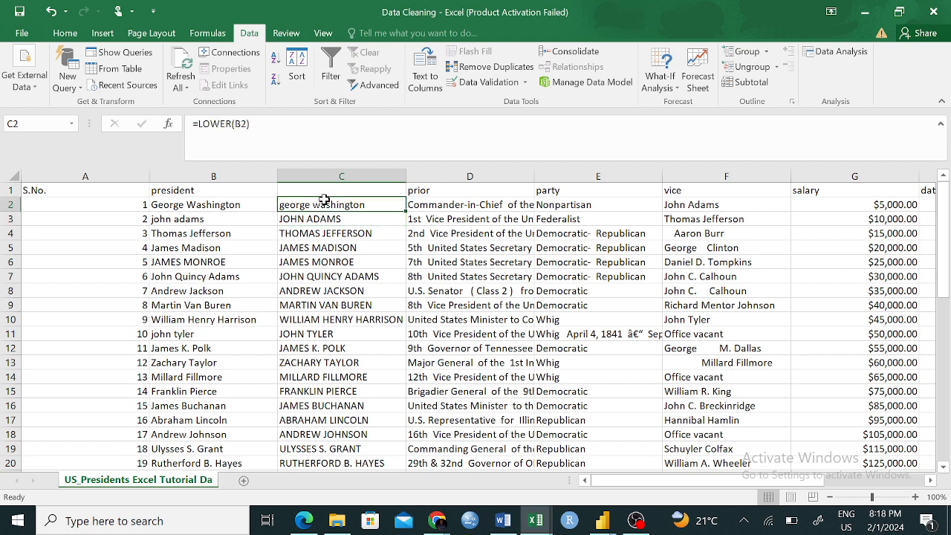
{"action": "double_click", "coordinate": [406, 211]}
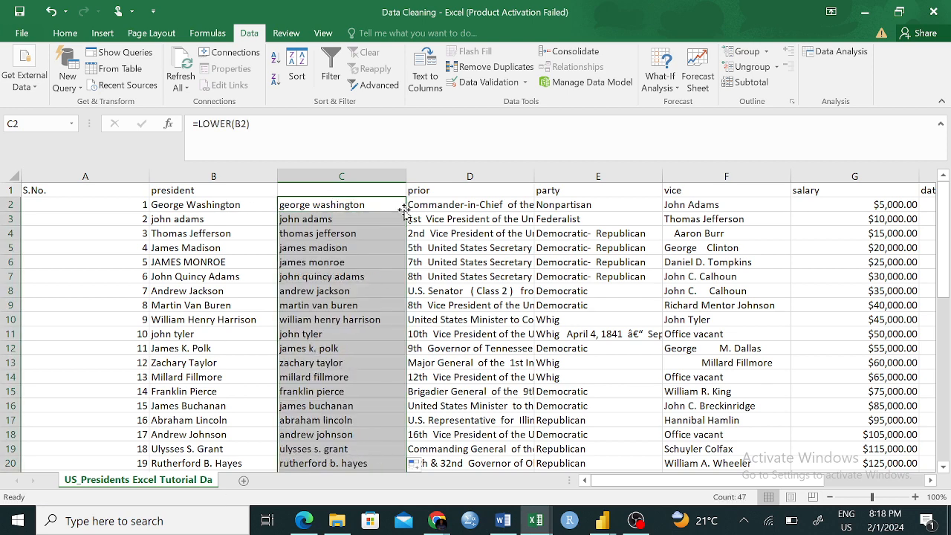
{"action": "left_click", "coordinate": [371, 309]}
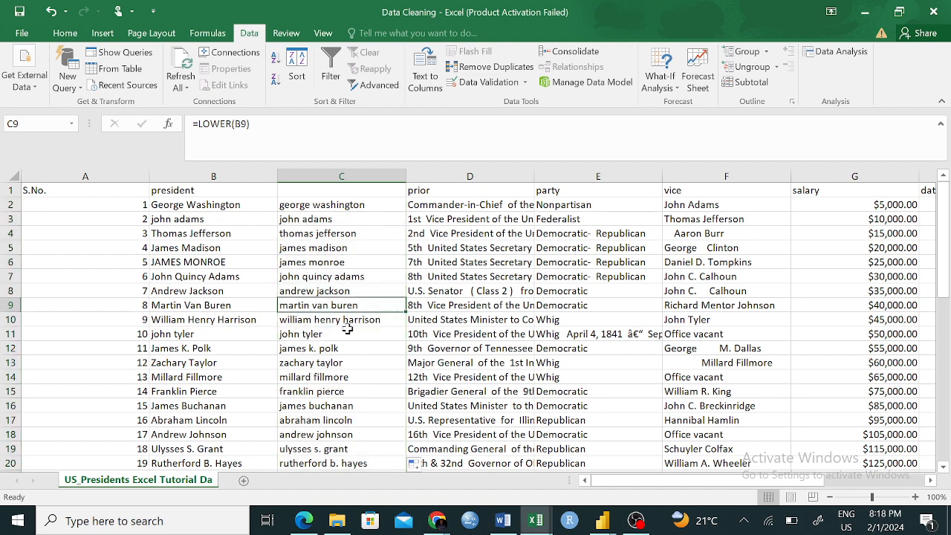
- Replace the formula in C2 with =PROPER(B2) to capitalise each word of the first president's name
{"action": "left_click", "coordinate": [315, 202]}
{"action": "type", "text": "-="}
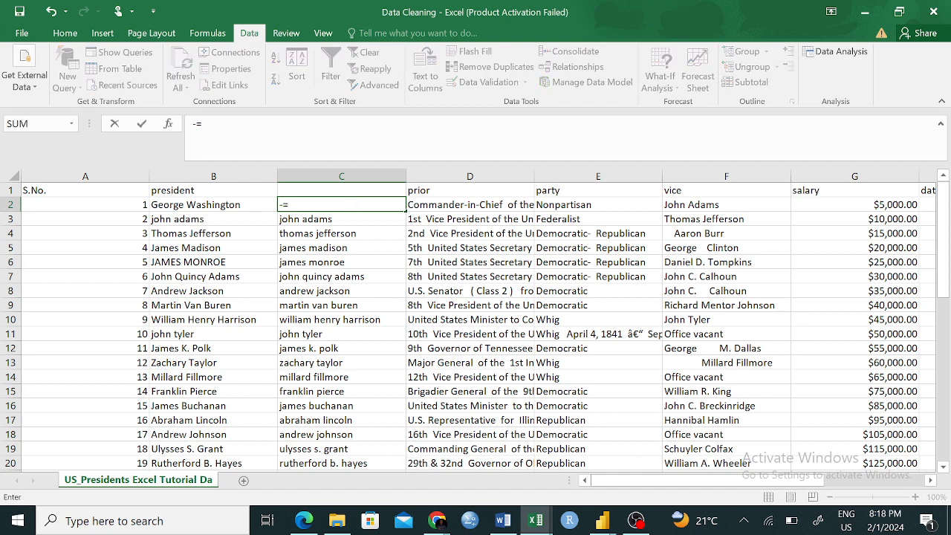
{"action": "key", "text": "BackSpace"}
{"action": "key", "text": "BackSpace"}
{"action": "type", "text": "=PROP"}
{"action": "key", "text": "Tab"}
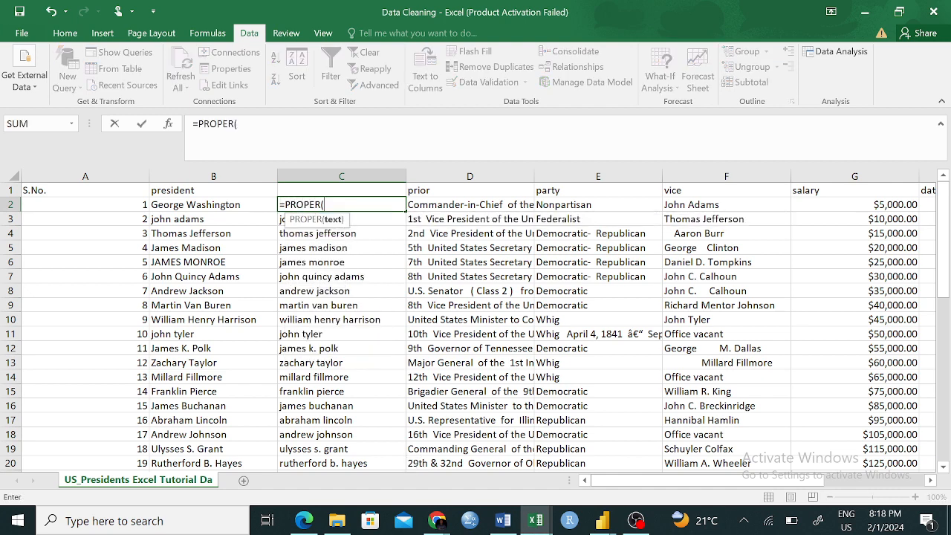
{"action": "left_click", "coordinate": [246, 205]}
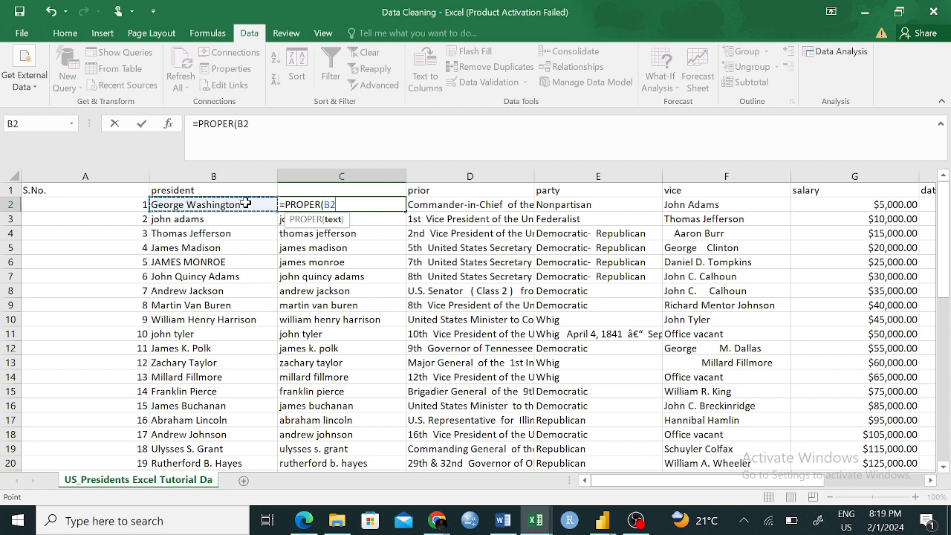
{"action": "type", "text": ")"}
{"action": "key", "text": "Return"}
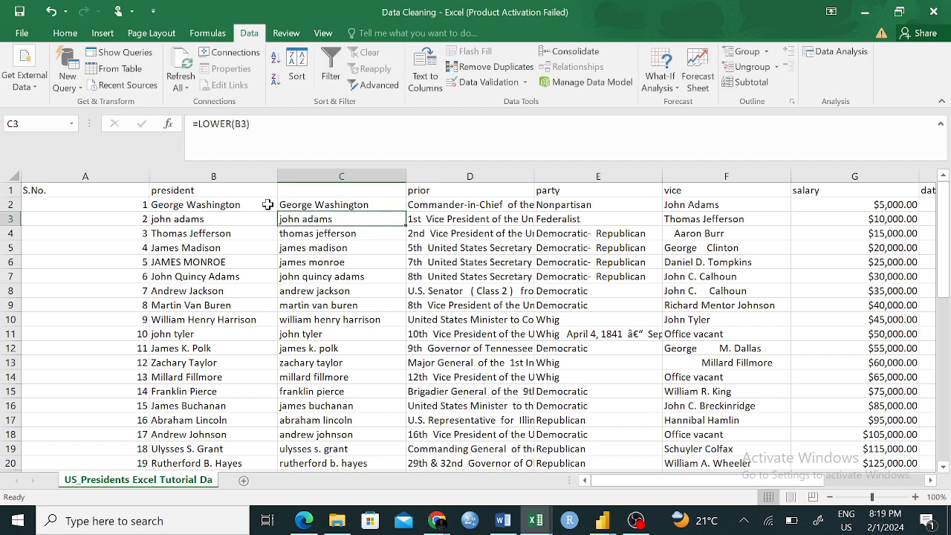
- Fill the PROPER formula from C2 down through row 48 and check the names against column B
{"action": "left_click", "coordinate": [285, 206]}
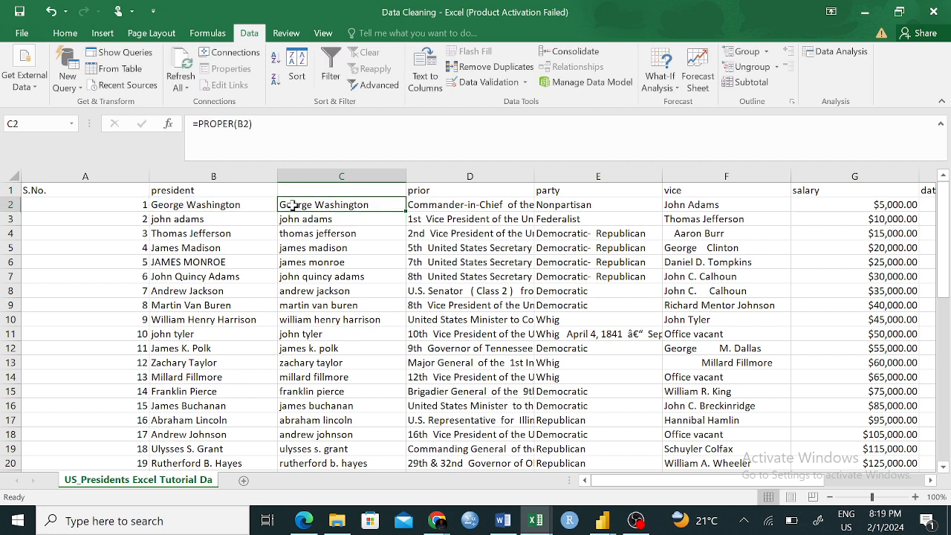
{"action": "double_click", "coordinate": [405, 210]}
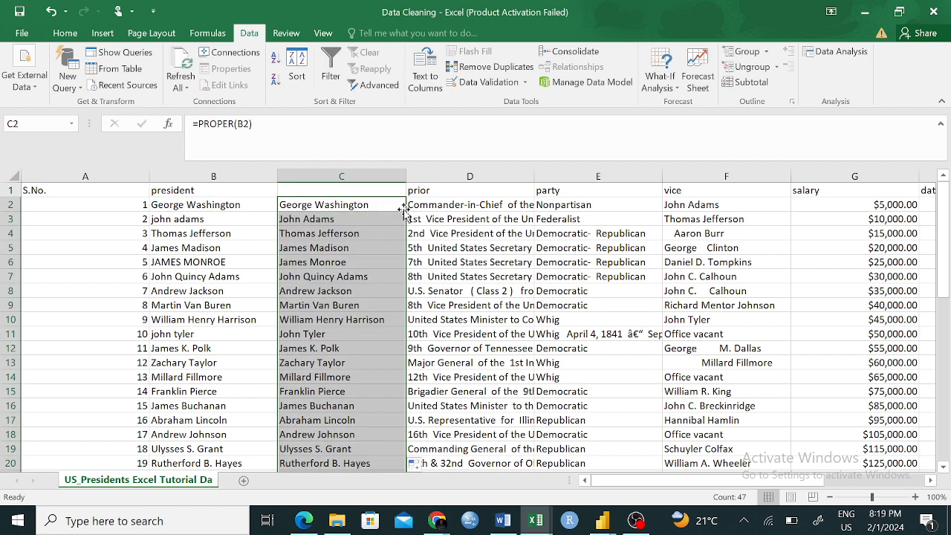
{"action": "scroll", "coordinate": [382, 361], "scroll_direction": "down", "scroll_amount": 2}
{"action": "scroll", "coordinate": [382, 361], "scroll_direction": "down", "scroll_amount": 8}
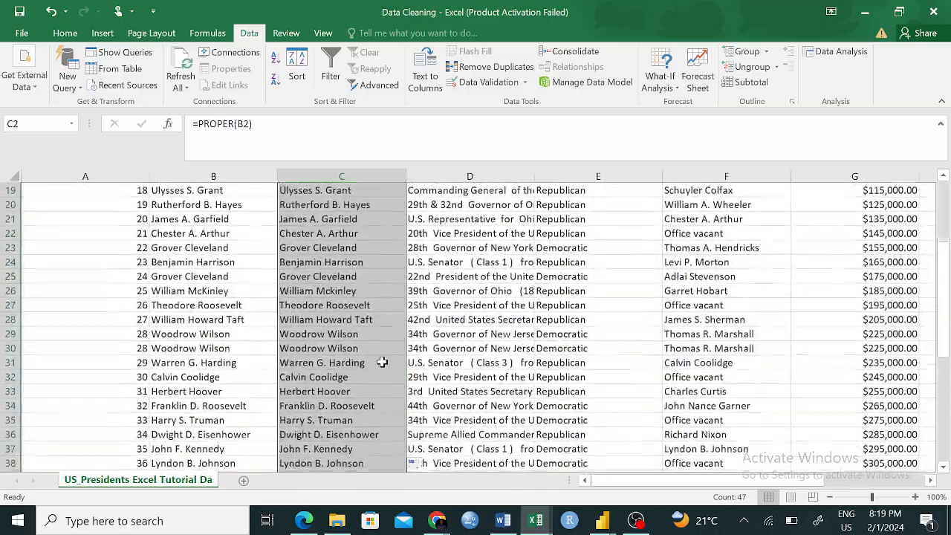
{"action": "scroll", "coordinate": [382, 362], "scroll_direction": "up", "scroll_amount": 10}
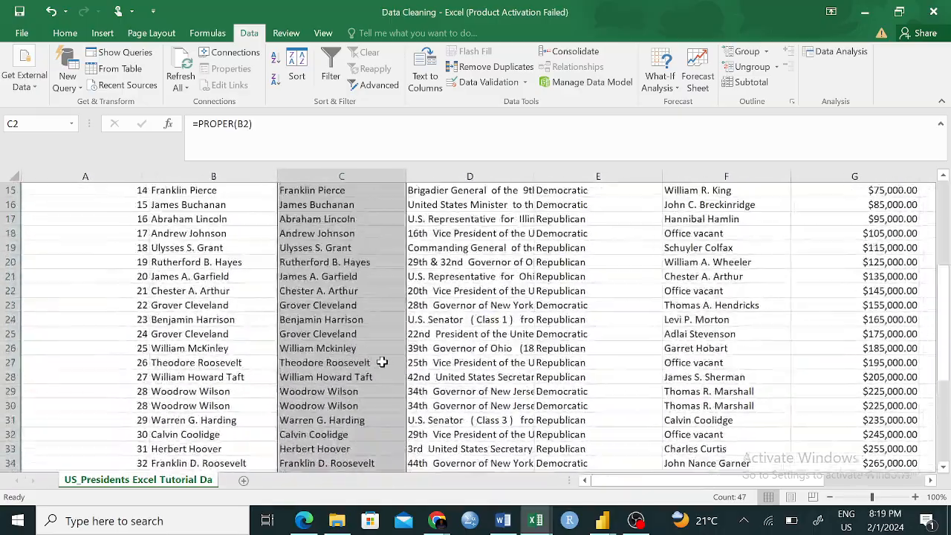
{"action": "left_click", "coordinate": [449, 301]}
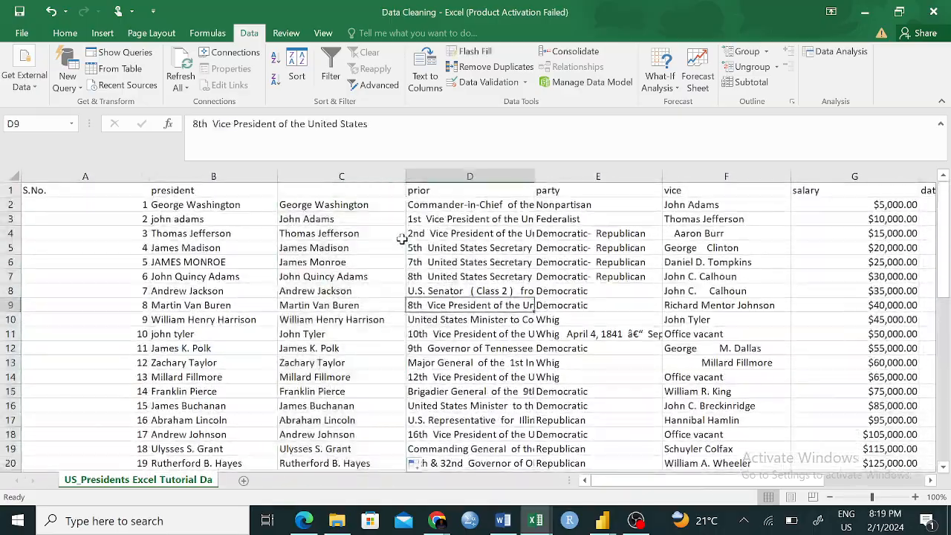
- Enter the header president in C1 above the proper-case names and inspect the formula in C2
{"action": "left_click", "coordinate": [301, 190]}
{"action": "type", "text": "president"}
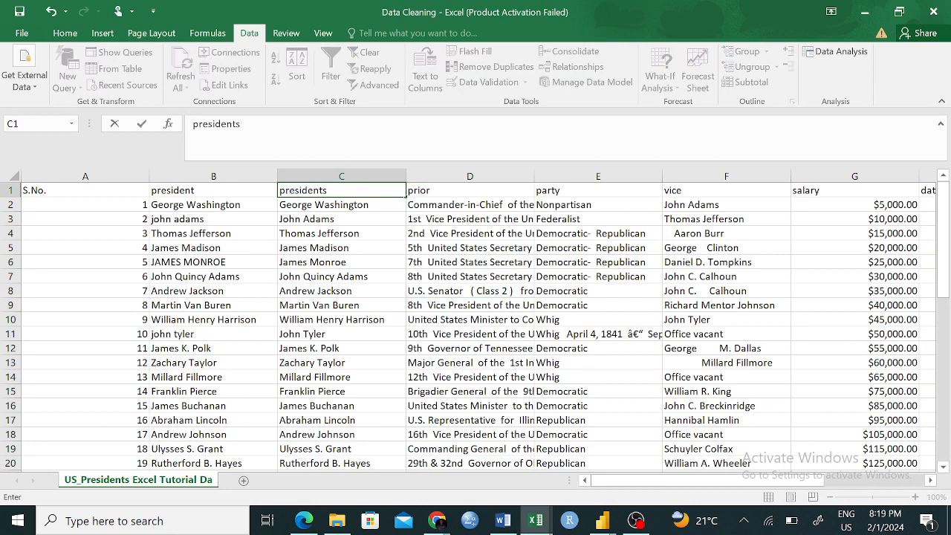
{"action": "key", "text": "Return"}
{"action": "key", "text": "F2"}
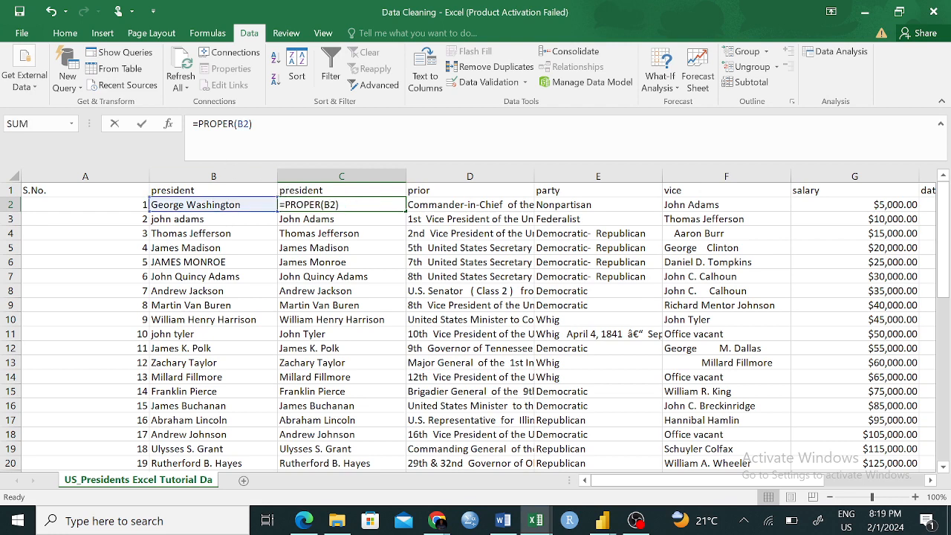
- Try deleting the original president column B while column C still holds formulas, and undo the deletion
{"action": "left_click", "coordinate": [223, 167]}
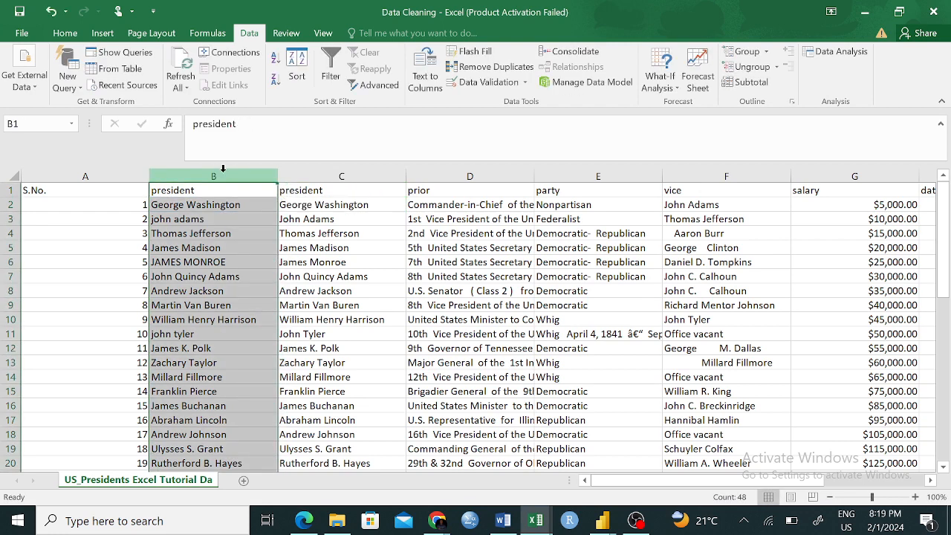
{"action": "right_click", "coordinate": [222, 178]}
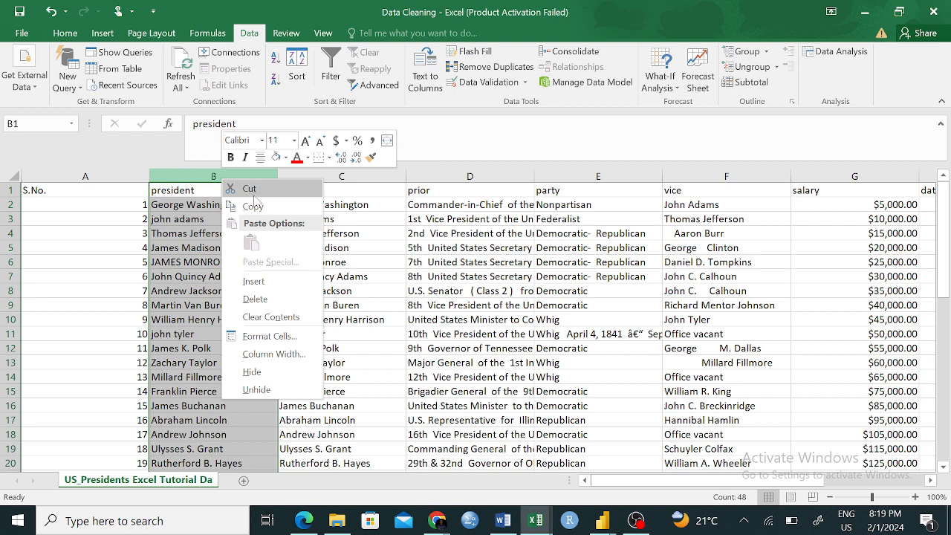
{"action": "left_click", "coordinate": [260, 298]}
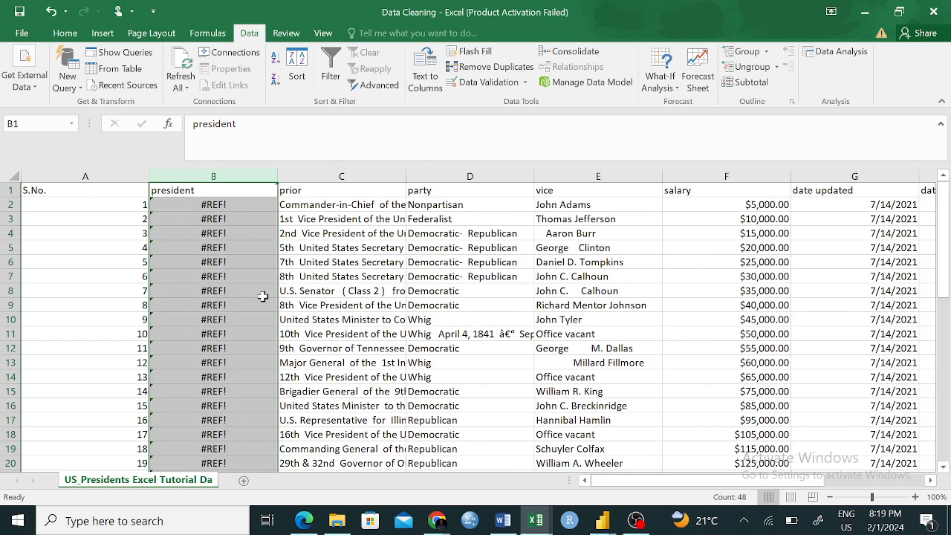
{"action": "key", "text": "ctrl+z"}
{"action": "left_click", "coordinate": [454, 404]}
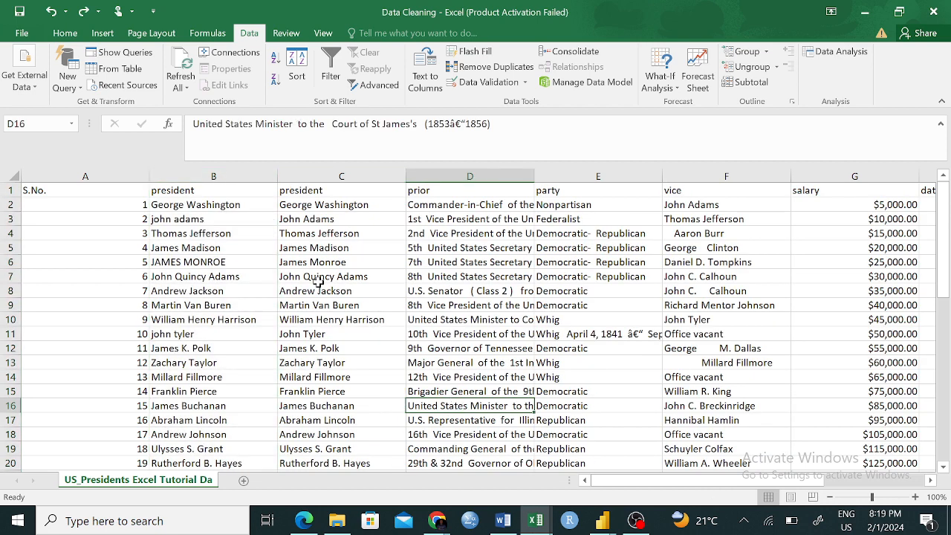
- Copy the proper-case names in C2:C48 and paste them as values over the original names starting at B2
{"action": "left_click", "coordinate": [314, 218]}
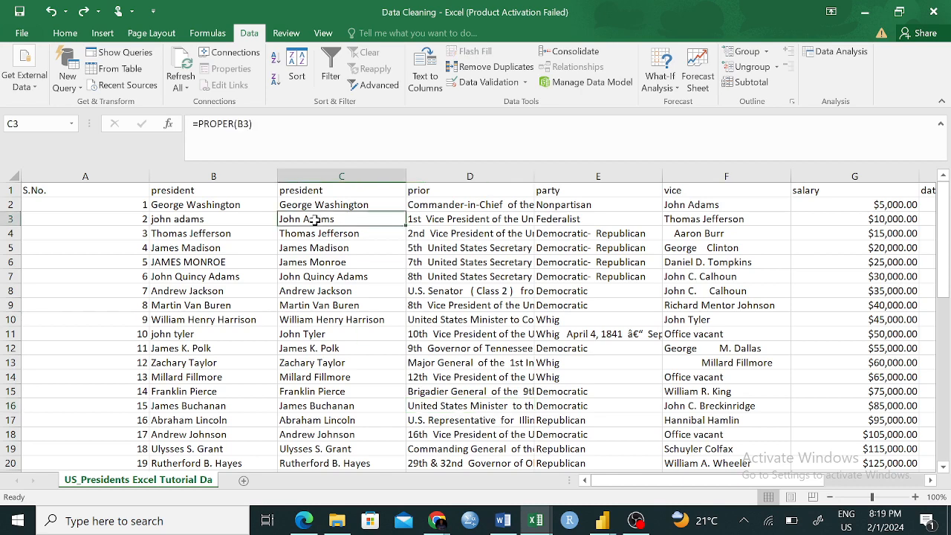
{"action": "left_click", "coordinate": [355, 192]}
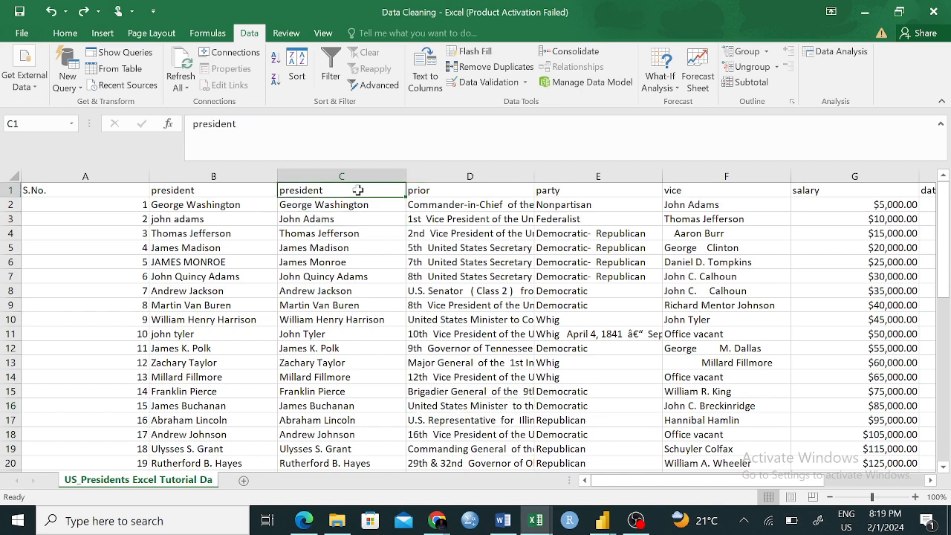
{"action": "left_click", "coordinate": [355, 217]}
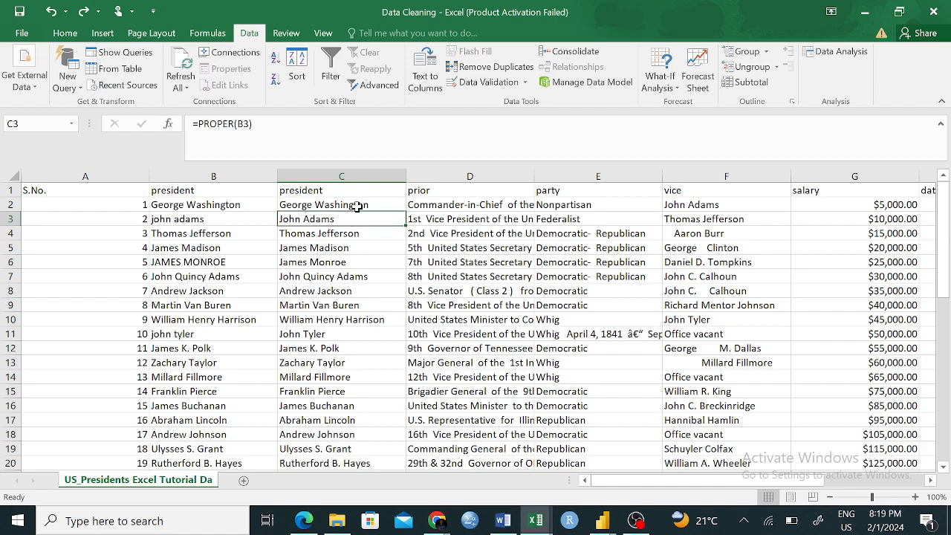
{"action": "left_click_drag", "start_coordinate": [357, 206], "coordinate": [357, 448]}
{"action": "key", "text": "ctrl+c"}
{"action": "scroll", "coordinate": [356, 448], "scroll_direction": "up", "scroll_amount": 10}
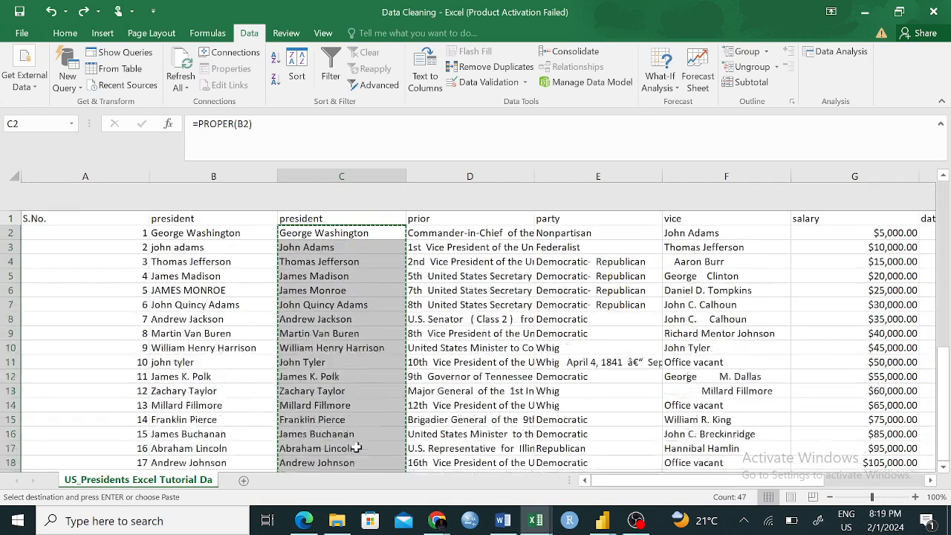
{"action": "left_click", "coordinate": [190, 206]}
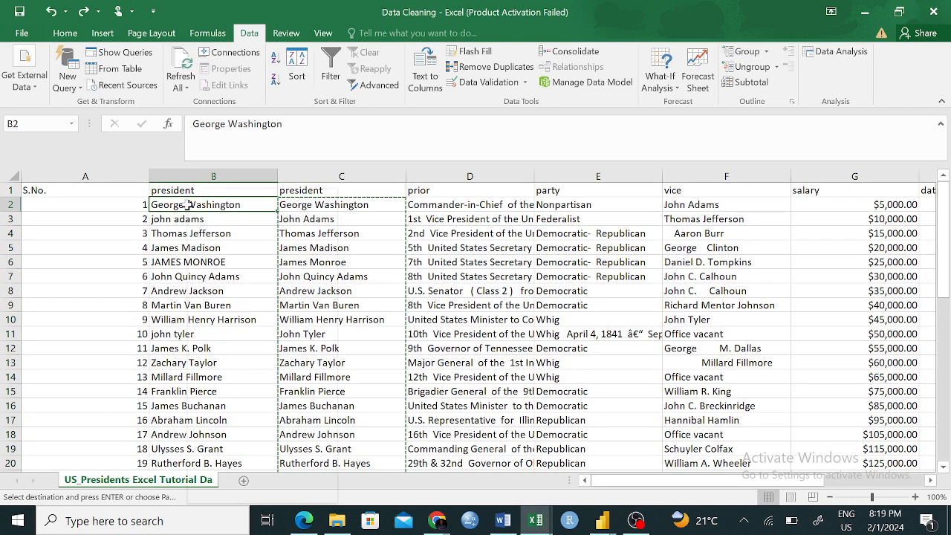
{"action": "right_click", "coordinate": [190, 201]}
{"action": "left_click", "coordinate": [240, 253]}
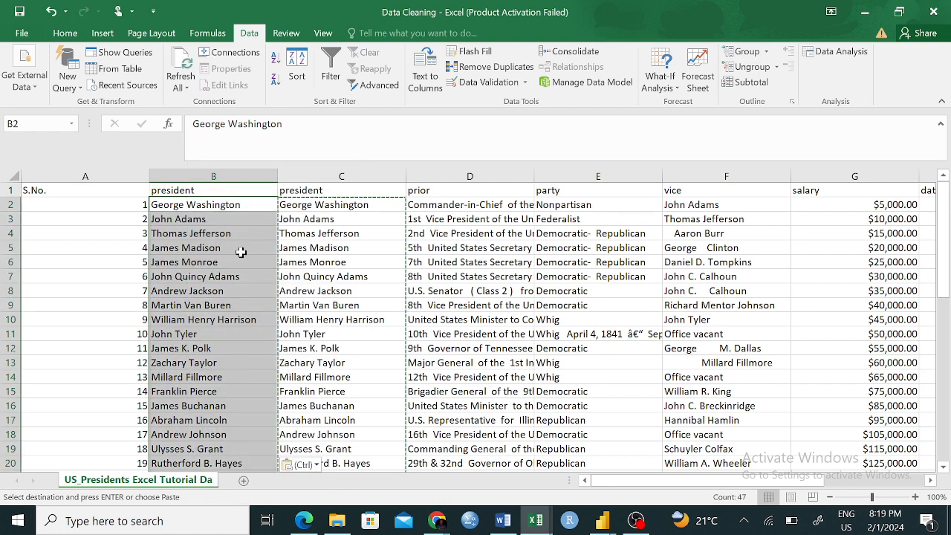
{"action": "left_click", "coordinate": [371, 292]}
{"action": "left_click", "coordinate": [169, 206]}
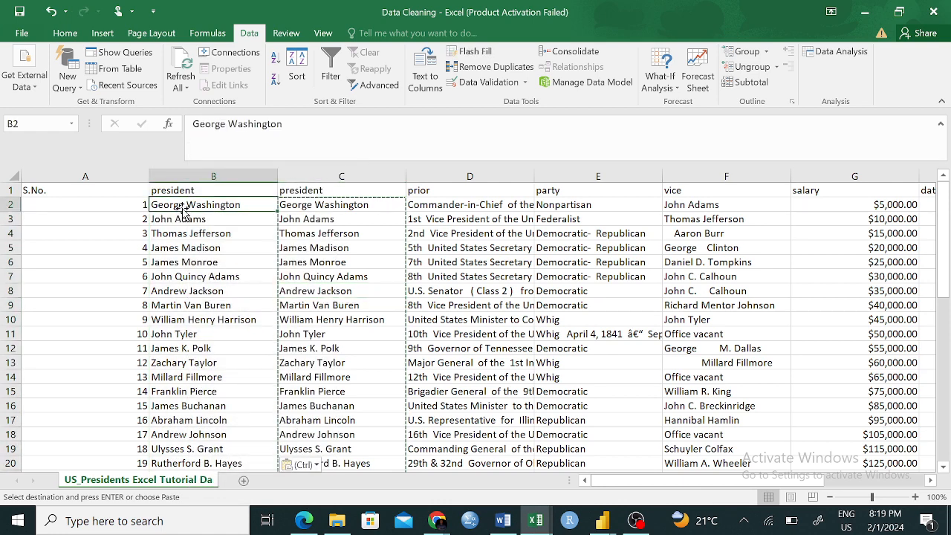
- Delete the helper president column C and check that B2 contains a plain name instead of a formula
{"action": "left_click", "coordinate": [371, 190]}
{"action": "left_click", "coordinate": [342, 176]}
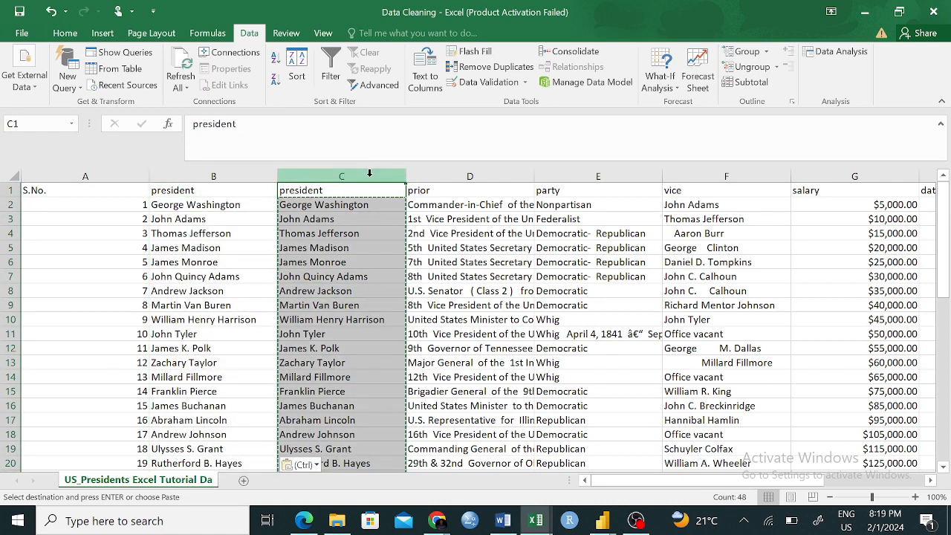
{"action": "right_click", "coordinate": [371, 178]}
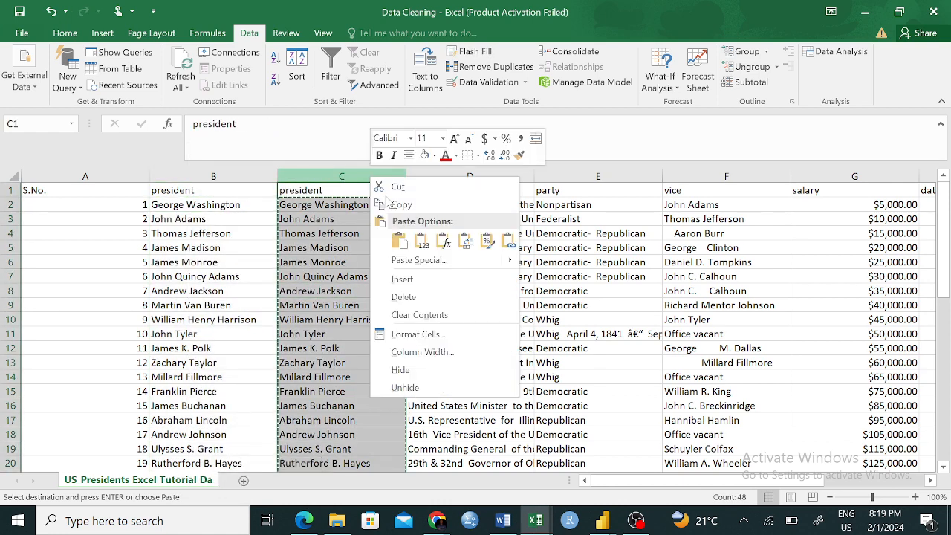
{"action": "left_click", "coordinate": [407, 296]}
{"action": "left_click", "coordinate": [483, 376]}
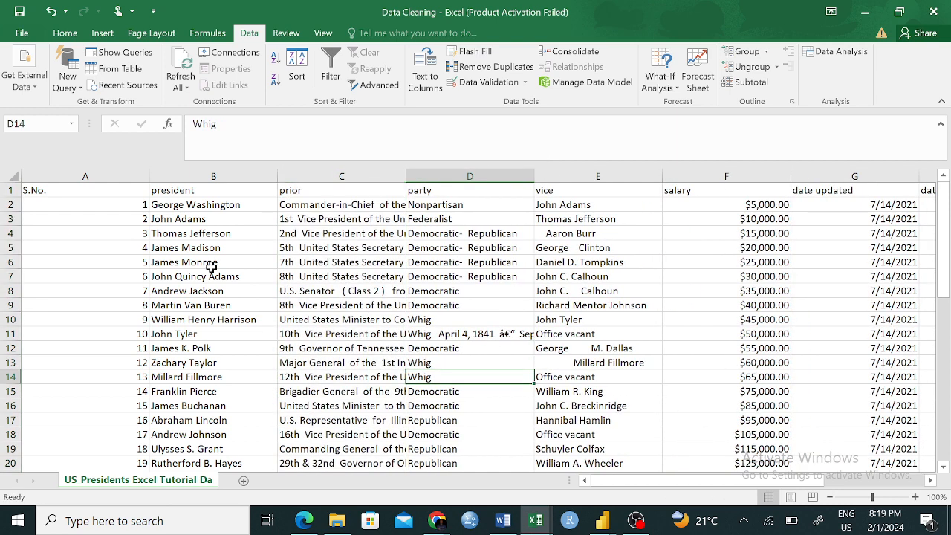
{"action": "left_click", "coordinate": [178, 206]}
{"action": "left_click", "coordinate": [283, 125]}
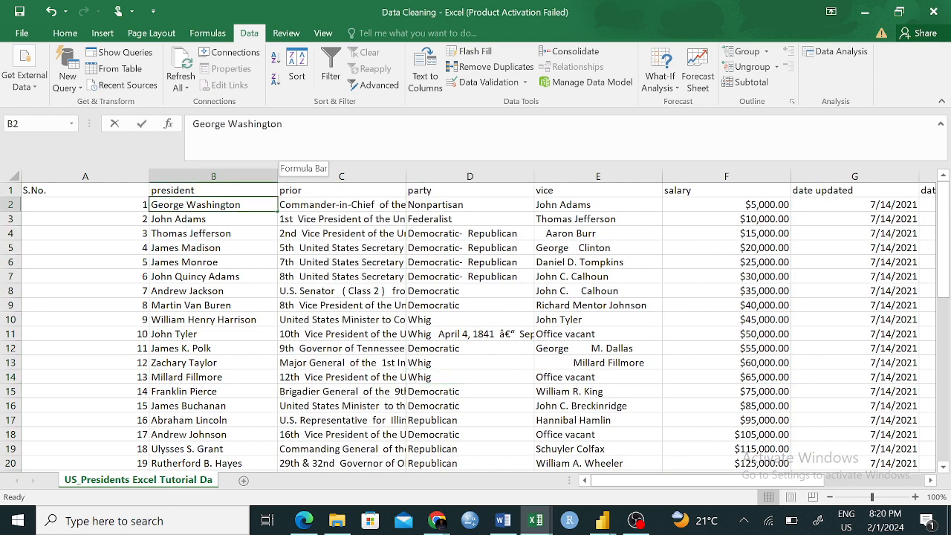
{"action": "left_click", "coordinate": [283, 305]}
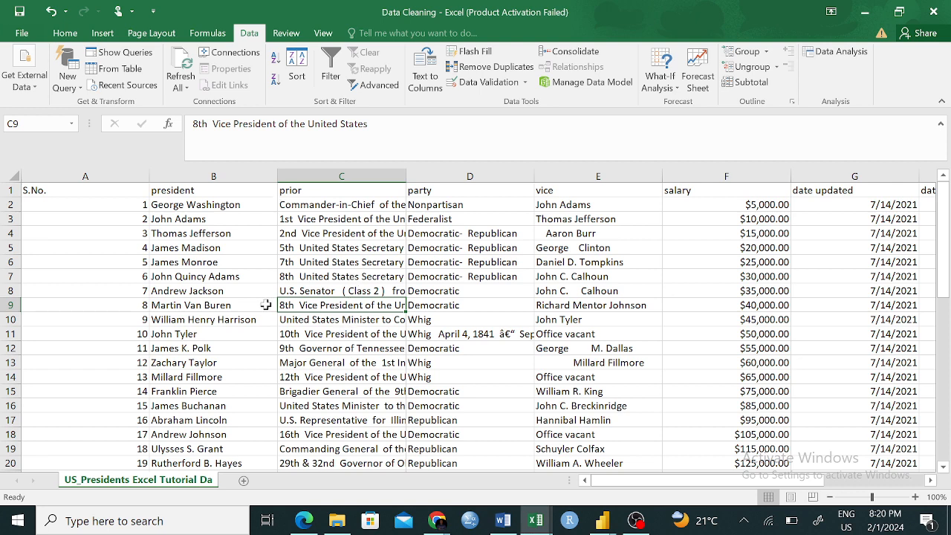
{"action": "left_click", "coordinate": [59, 34]}
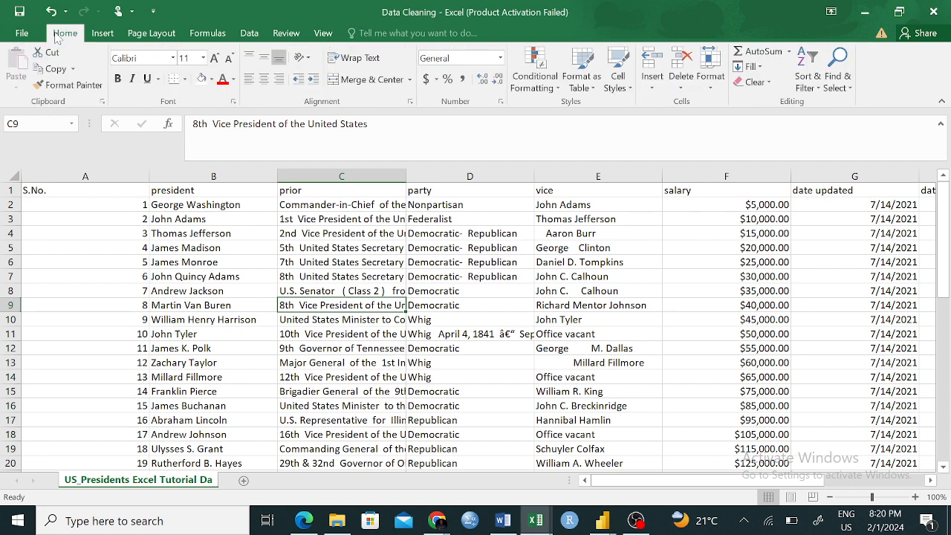
{"action": "left_click", "coordinate": [462, 363]}
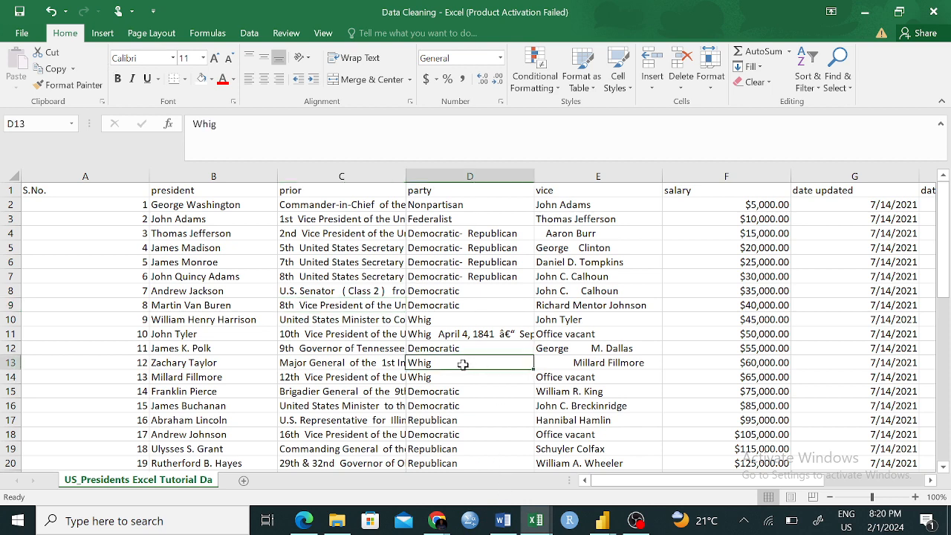
{"action": "left_click", "coordinate": [12, 178]}
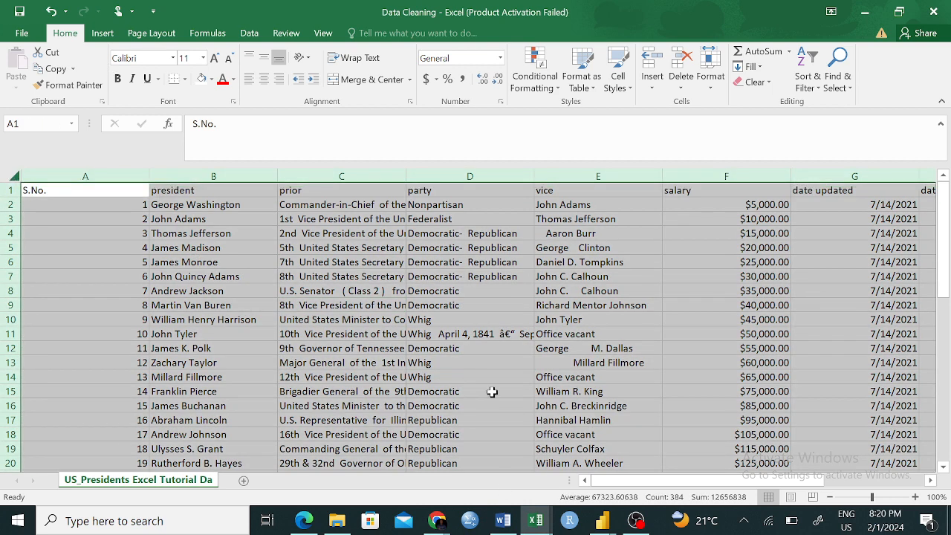
{"action": "left_click", "coordinate": [486, 381]}
{"action": "mouse_move", "coordinate": [49, 190]}
{"action": "left_mouse_down"}
{"action": "mouse_move", "coordinate": [531, 466]}
{"action": "mouse_move", "coordinate": [865, 476]}
{"action": "mouse_move", "coordinate": [868, 446]}
{"action": "mouse_move", "coordinate": [877, 527]}
{"action": "mouse_move", "coordinate": [920, 505]}
{"action": "mouse_move", "coordinate": [929, 475]}
{"action": "mouse_move", "coordinate": [916, 435]}
{"action": "left_mouse_up"}
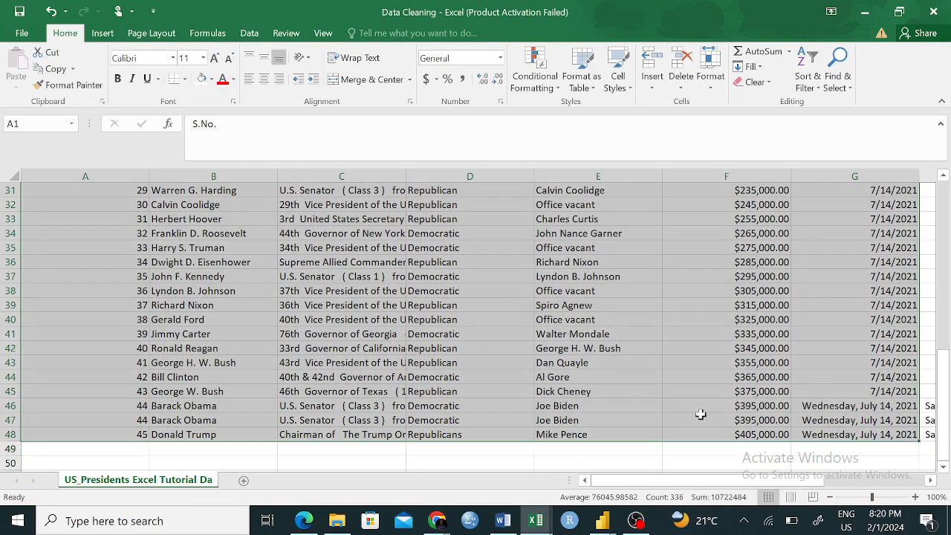
{"action": "scroll", "coordinate": [616, 343], "scroll_direction": "up", "scroll_amount": 10}
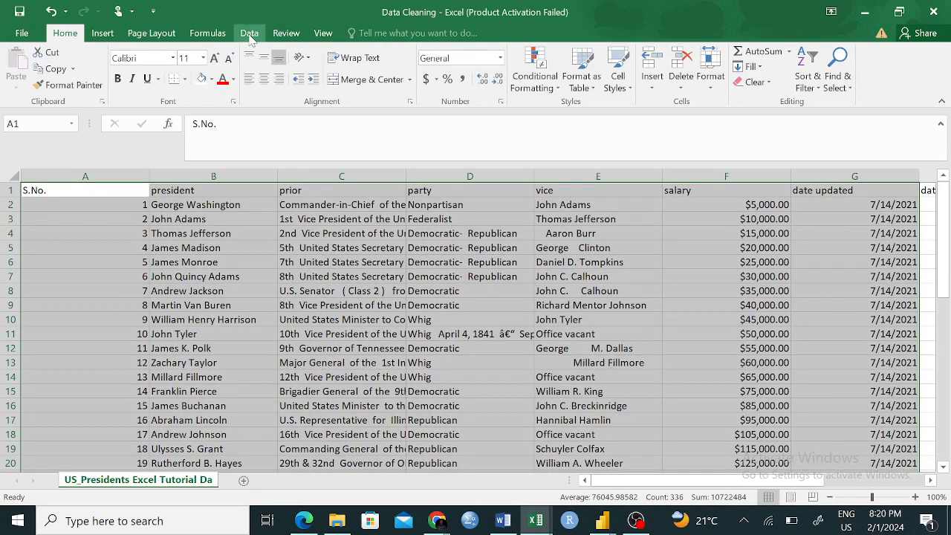
{"action": "left_click", "coordinate": [249, 34]}
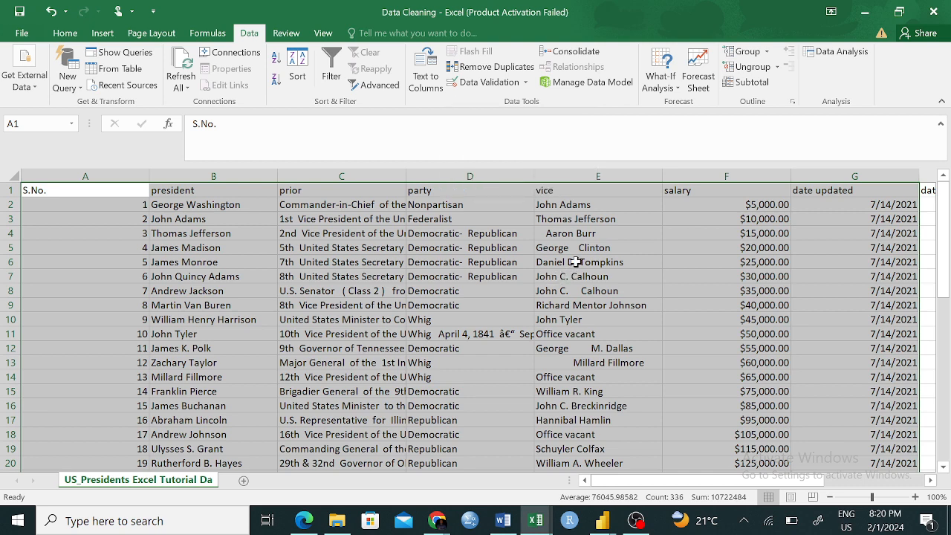
{"action": "left_click", "coordinate": [369, 318]}
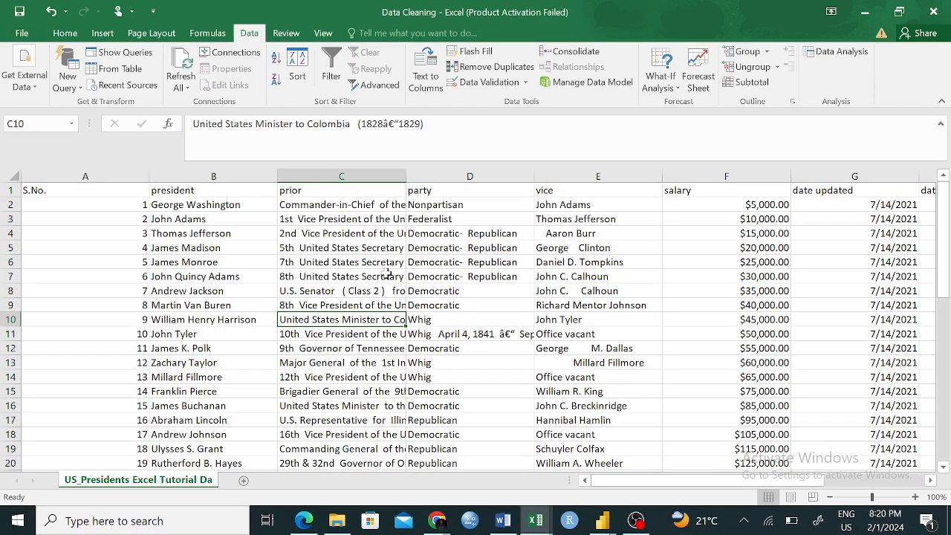
- Look through the president names in column B for repeated entries
{"action": "scroll", "coordinate": [184, 300], "scroll_direction": "down", "scroll_amount": 1}
{"action": "scroll", "coordinate": [184, 301], "scroll_direction": "up", "scroll_amount": 1}
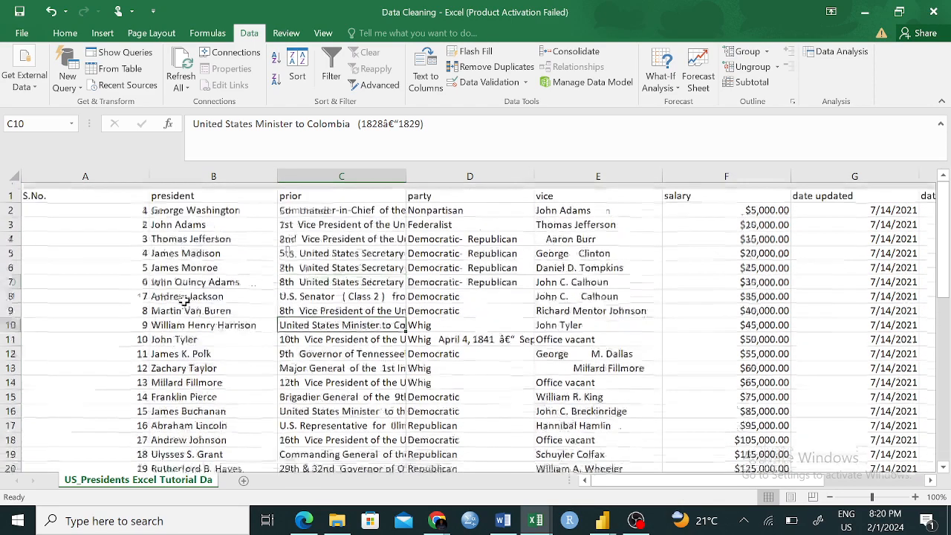
{"action": "left_click_drag", "start_coordinate": [202, 204], "coordinate": [170, 479]}
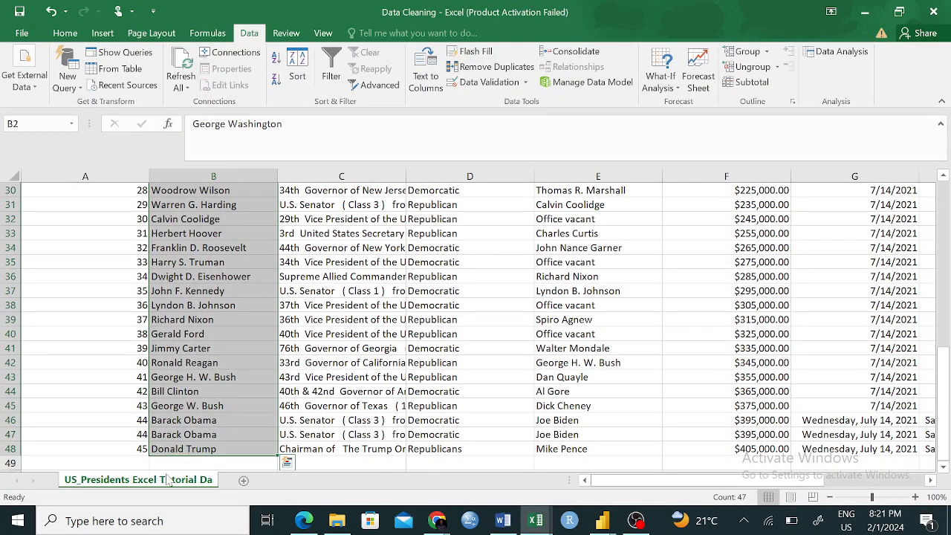
{"action": "left_click", "coordinate": [385, 378]}
{"action": "scroll", "coordinate": [399, 375], "scroll_direction": "up", "scroll_amount": 10}
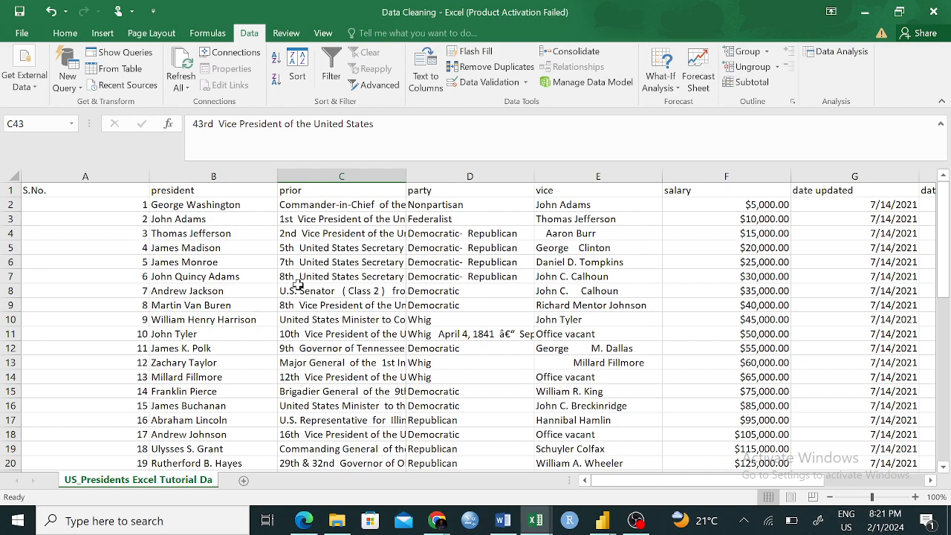
{"action": "scroll", "coordinate": [297, 285], "scroll_direction": "down", "scroll_amount": 5}
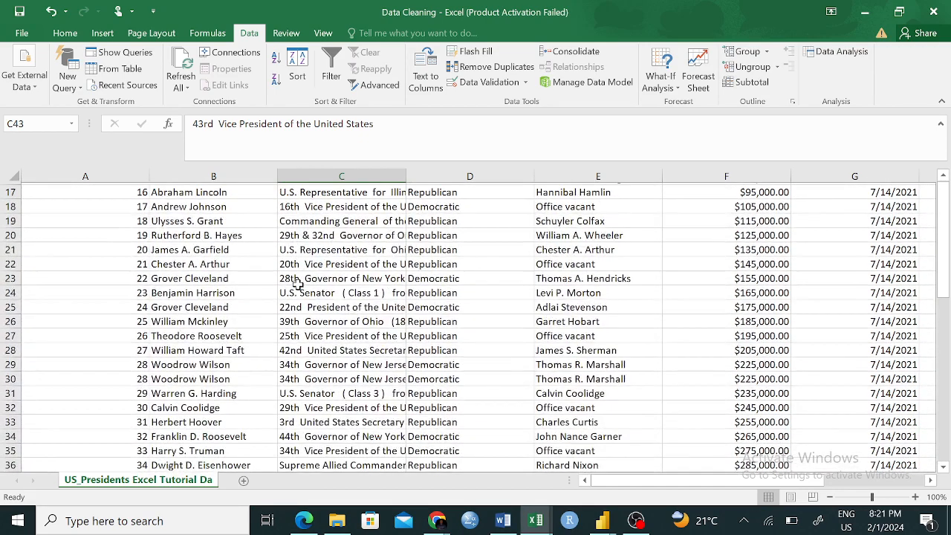
{"action": "scroll", "coordinate": [176, 317], "scroll_direction": "up", "scroll_amount": 5}
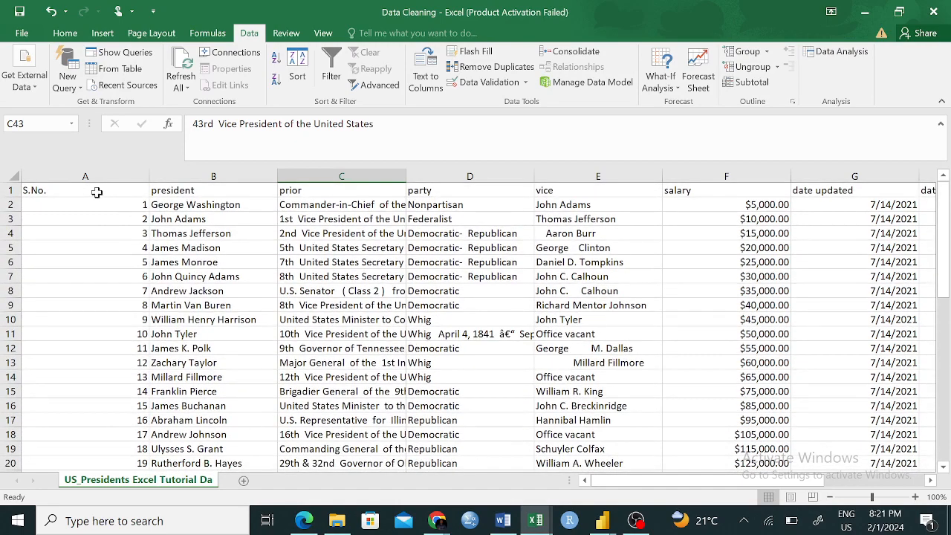
- Examine the S.No. column for repeated numbers, checking A29 against A30 and A46 against A47
{"action": "left_click", "coordinate": [93, 194]}
{"action": "left_click_drag", "start_coordinate": [94, 194], "coordinate": [82, 448]}
{"action": "left_click", "coordinate": [180, 417]}
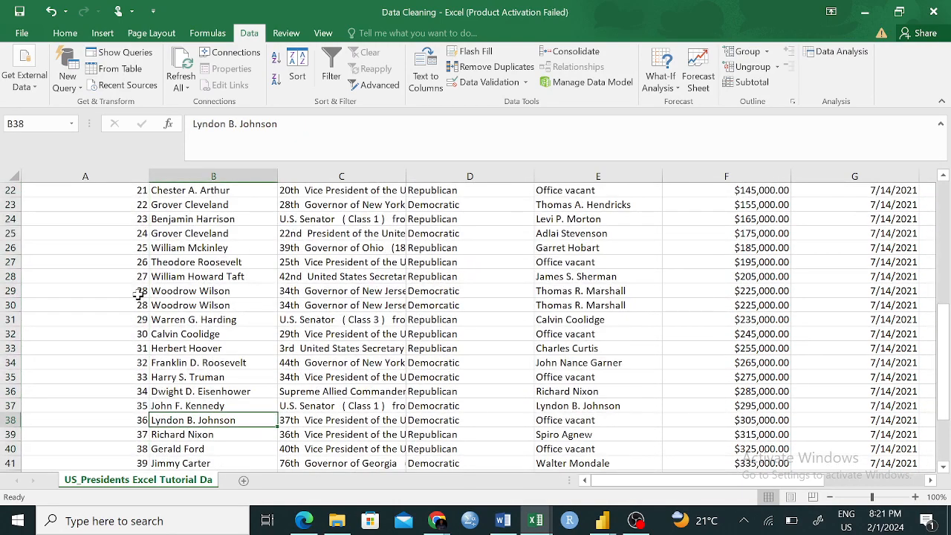
{"action": "left_click", "coordinate": [140, 291]}
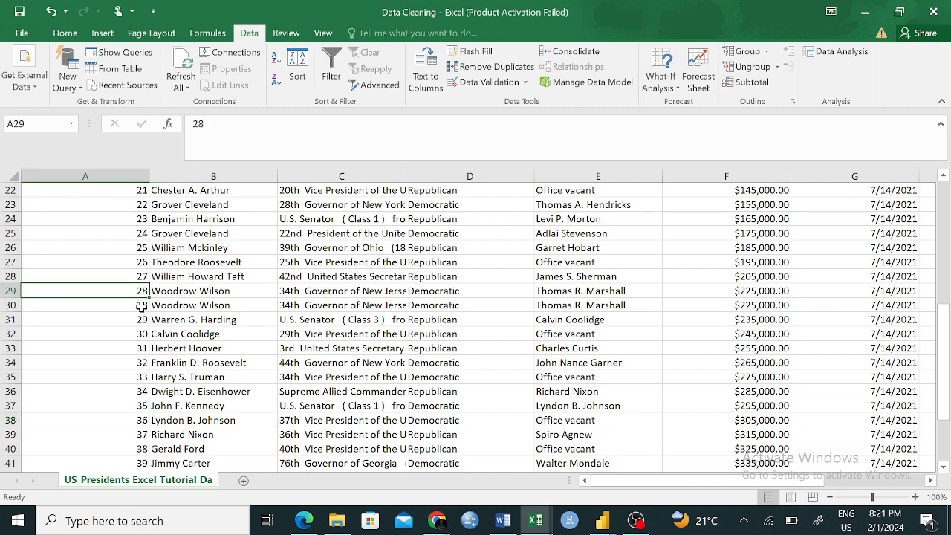
{"action": "left_click", "coordinate": [140, 303]}
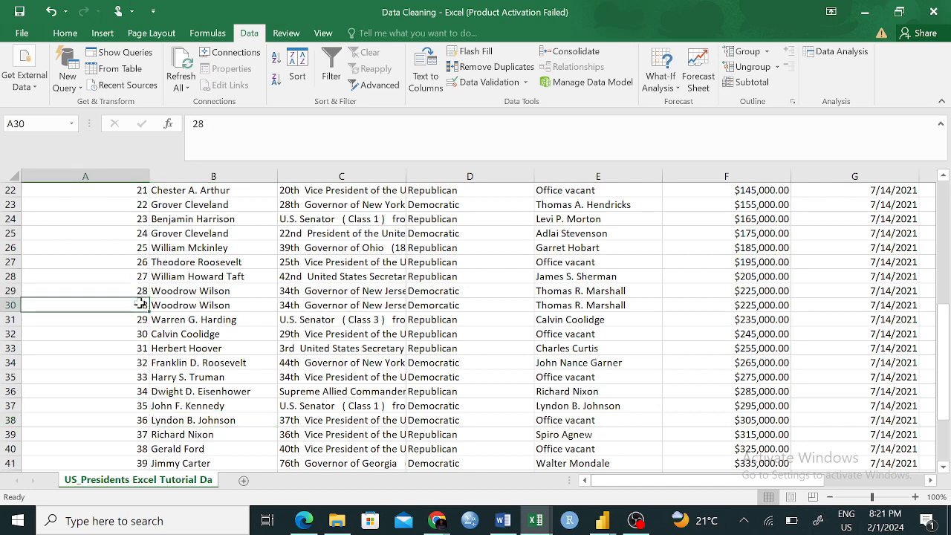
{"action": "scroll", "coordinate": [141, 303], "scroll_direction": "down", "scroll_amount": 3}
{"action": "left_click", "coordinate": [140, 391]}
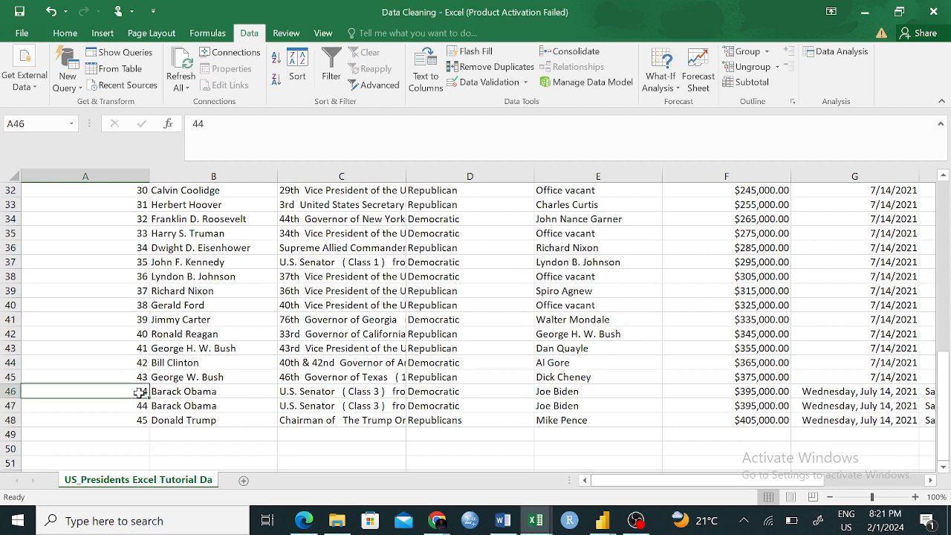
{"action": "left_click", "coordinate": [141, 405]}
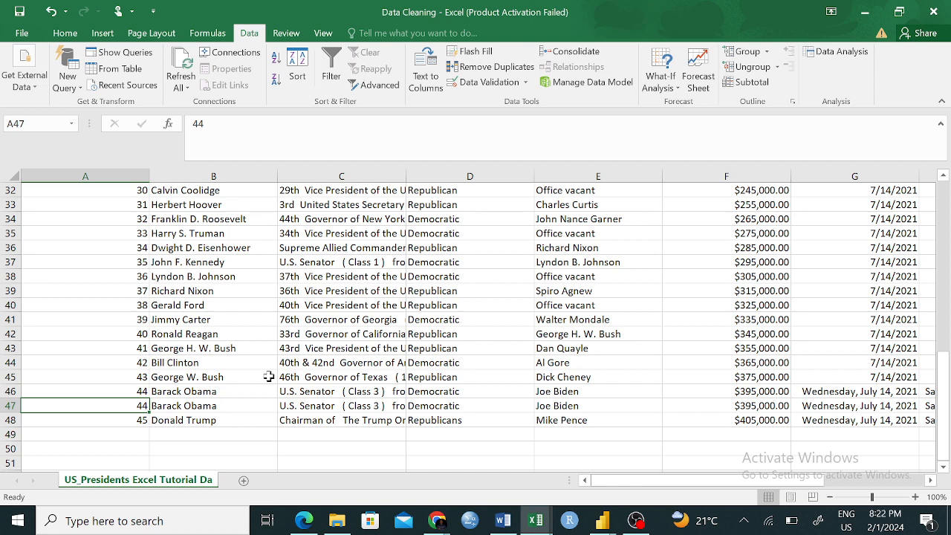
{"action": "left_click", "coordinate": [387, 361]}
{"action": "scroll", "coordinate": [579, 345], "scroll_direction": "right", "scroll_amount": 1}
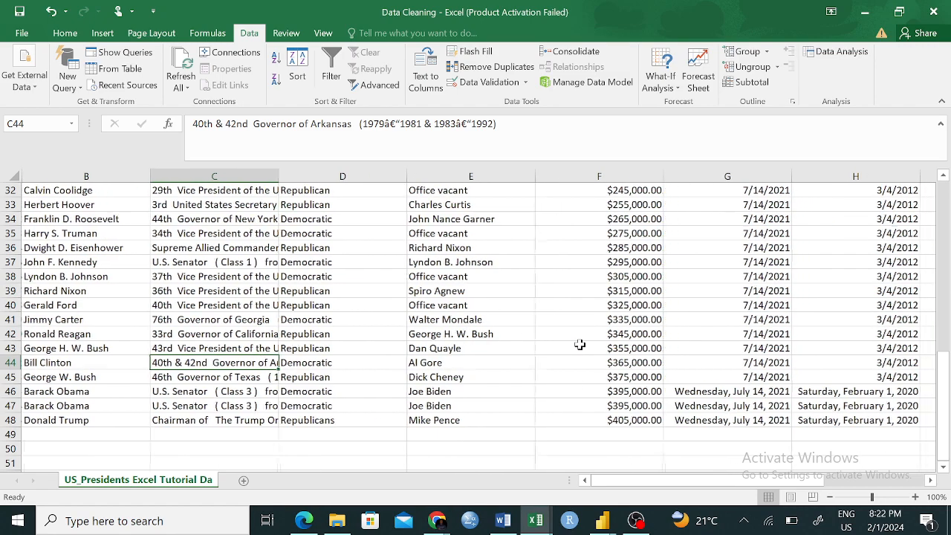
{"action": "left_click", "coordinate": [637, 248]}
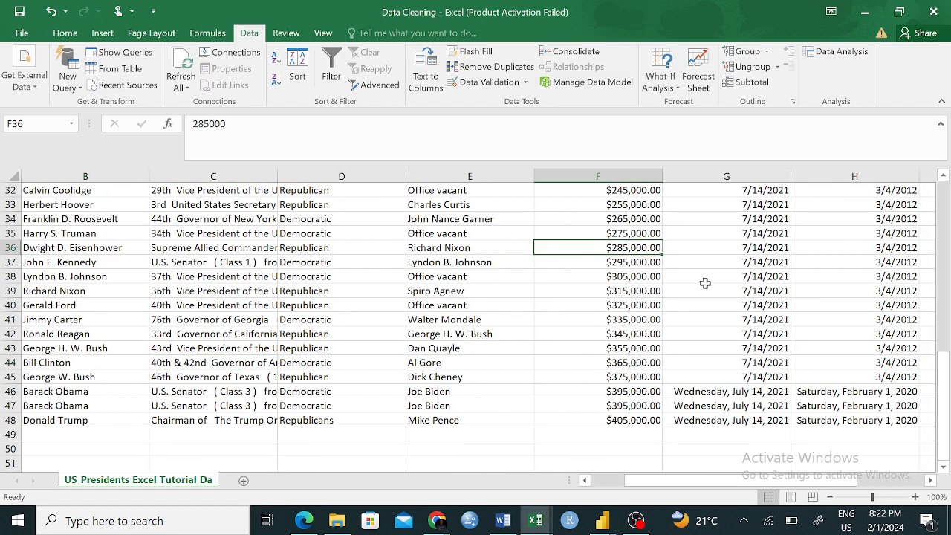
{"action": "scroll", "coordinate": [704, 283], "scroll_direction": "up", "scroll_amount": 6}
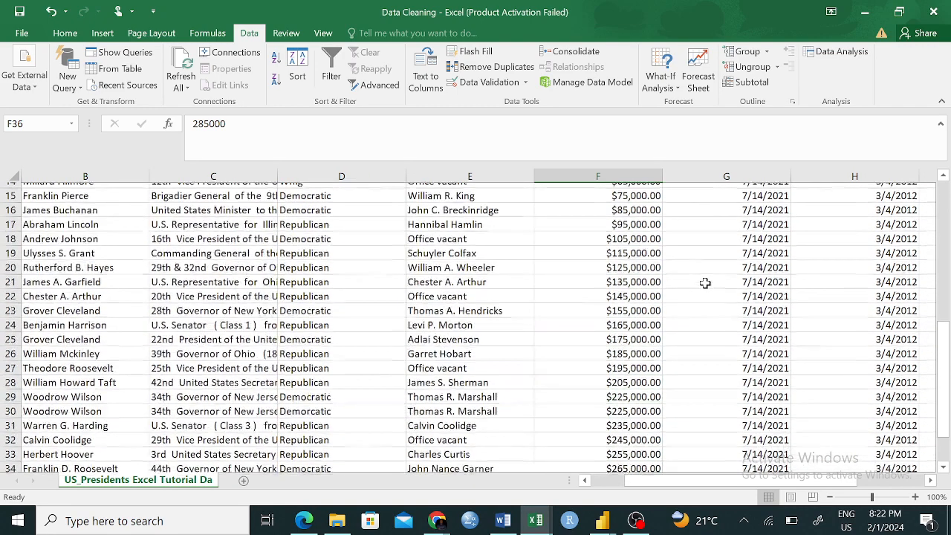
{"action": "left_click", "coordinate": [768, 277]}
{"action": "scroll", "coordinate": [190, 338], "scroll_direction": "left", "scroll_amount": 1}
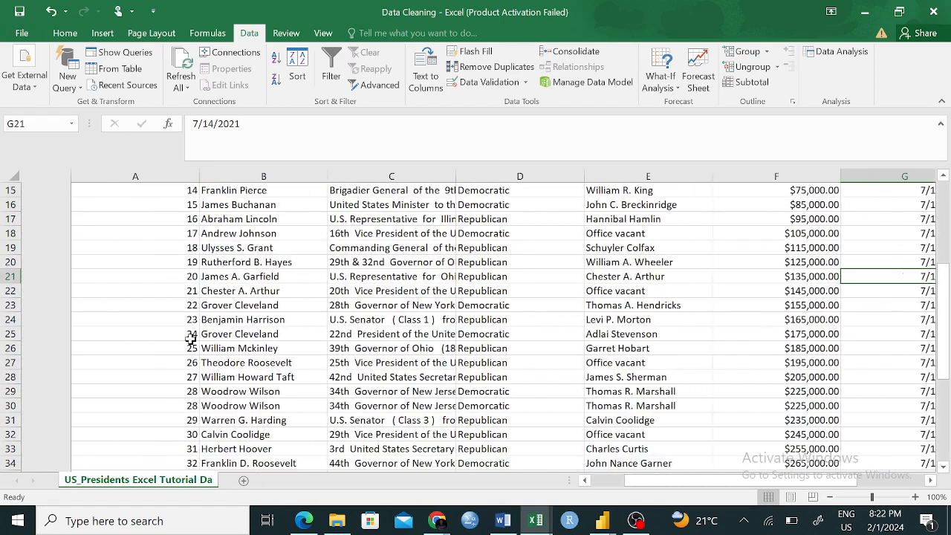
{"action": "scroll", "coordinate": [190, 339], "scroll_direction": "up", "scroll_amount": 5}
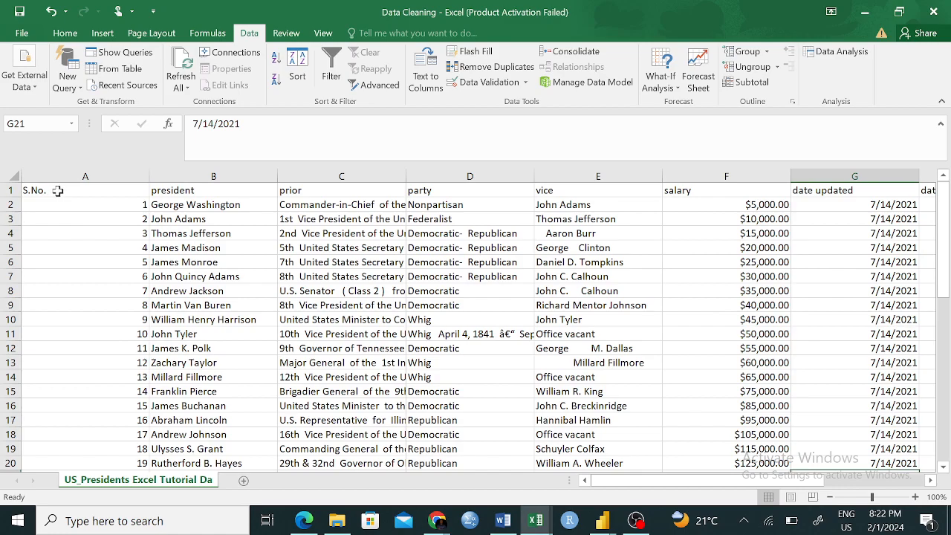
- Start Remove Duplicates on the S.No. column A1:A48 and expand the selection to the whole table
{"action": "left_click_drag", "start_coordinate": [57, 190], "coordinate": [123, 291]}
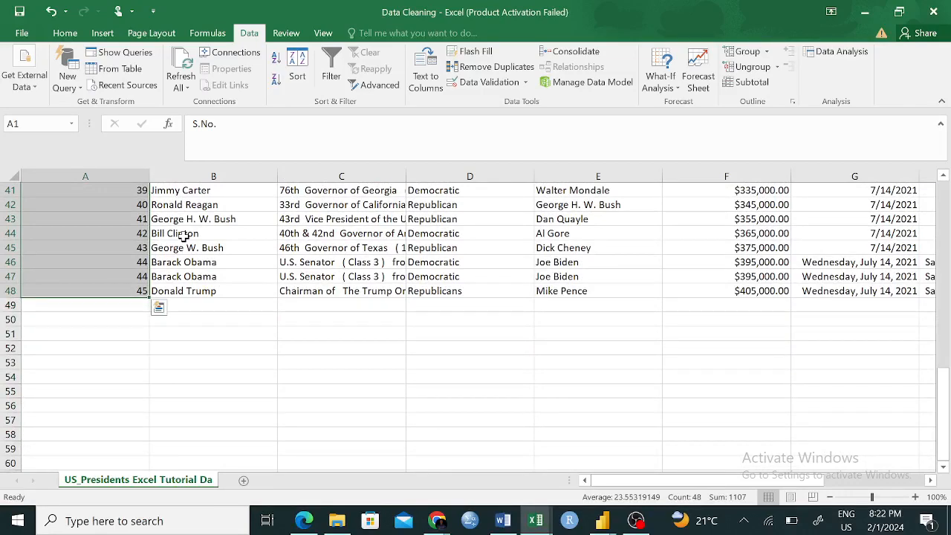
{"action": "left_click", "coordinate": [495, 67]}
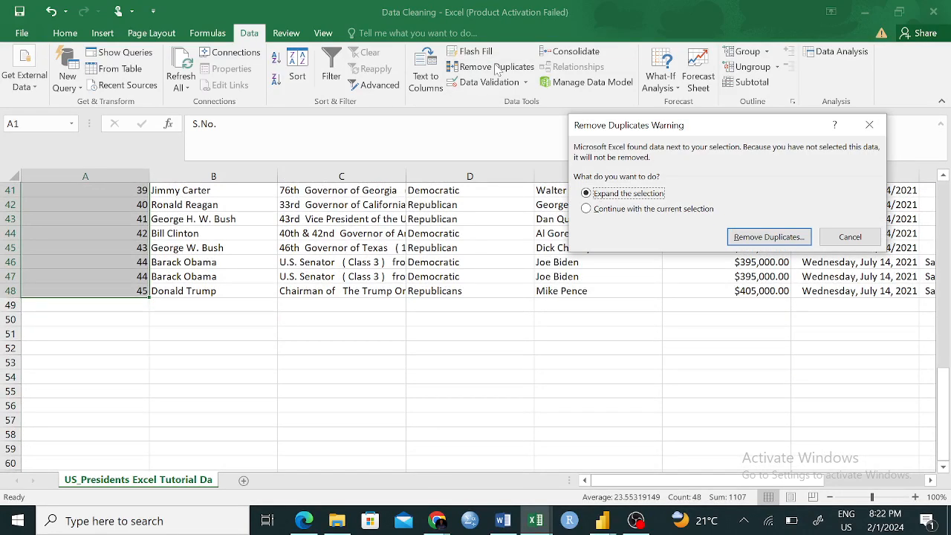
{"action": "left_click", "coordinate": [743, 237]}
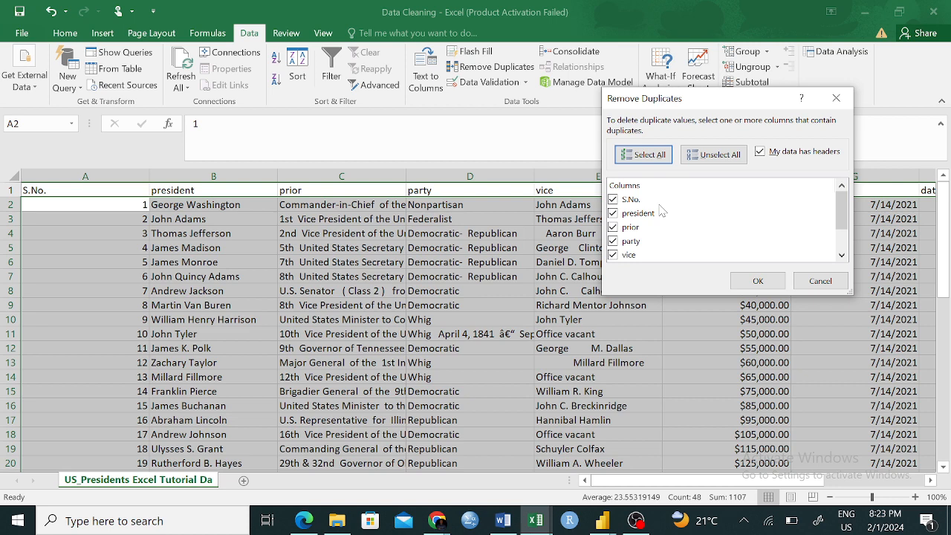
- Remove duplicate rows by S.No. only, excluding president, prior, party, vice, salary, date updated and date created from the comparison
{"action": "left_click", "coordinate": [613, 213]}
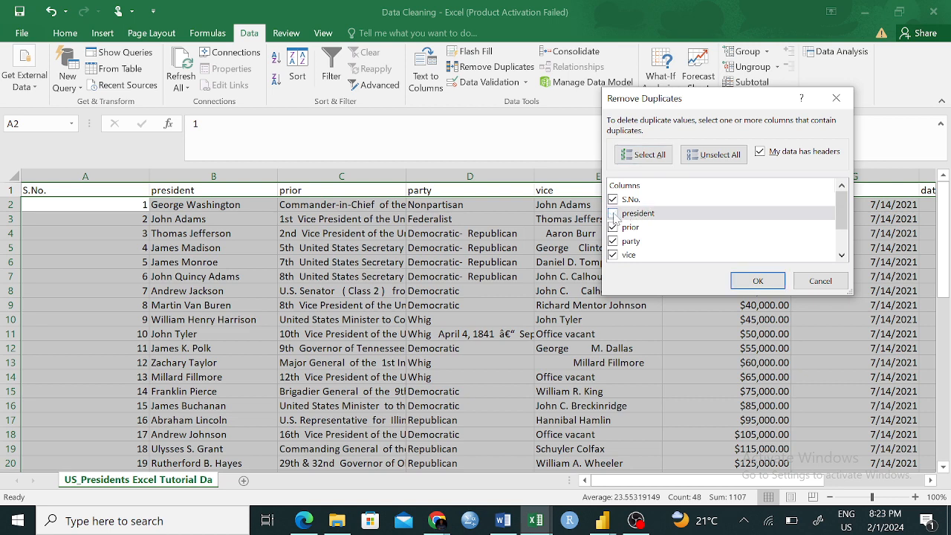
{"action": "left_click", "coordinate": [612, 227]}
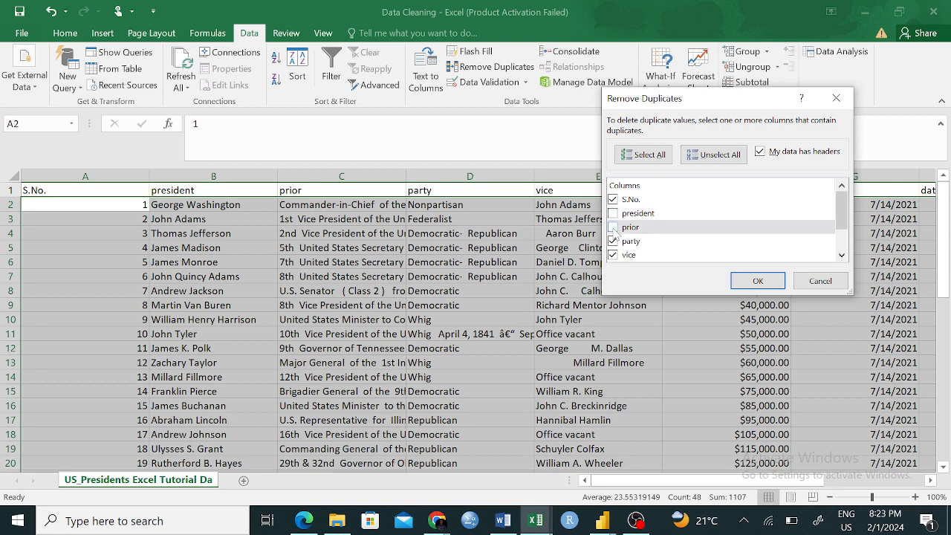
{"action": "left_click", "coordinate": [613, 240]}
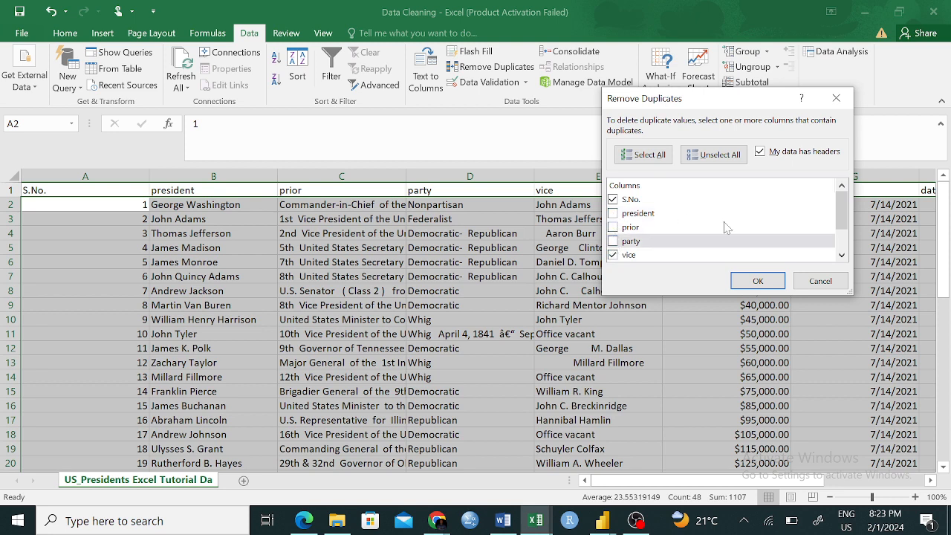
{"action": "left_click_drag", "start_coordinate": [841, 211], "coordinate": [842, 230]}
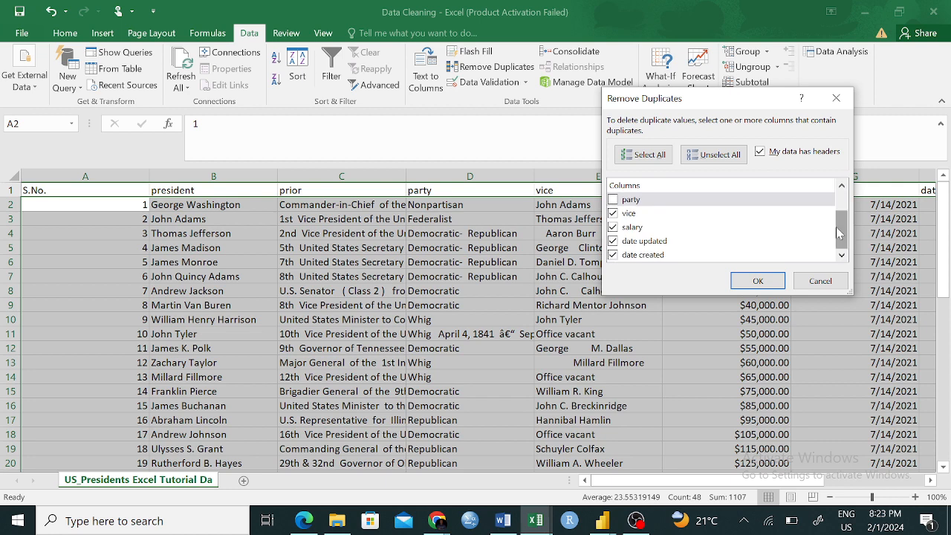
{"action": "left_click", "coordinate": [612, 213]}
{"action": "left_click", "coordinate": [613, 227]}
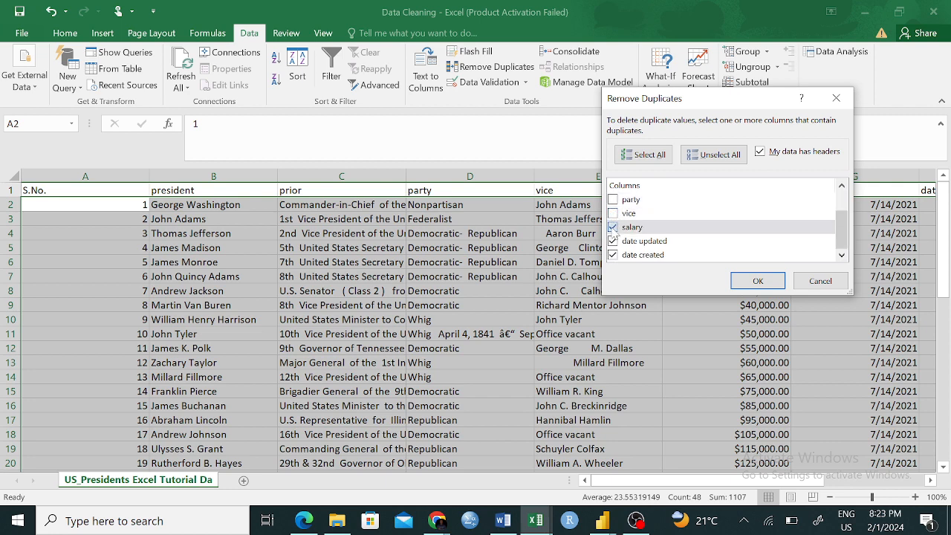
{"action": "left_click", "coordinate": [613, 240]}
{"action": "left_click", "coordinate": [612, 255]}
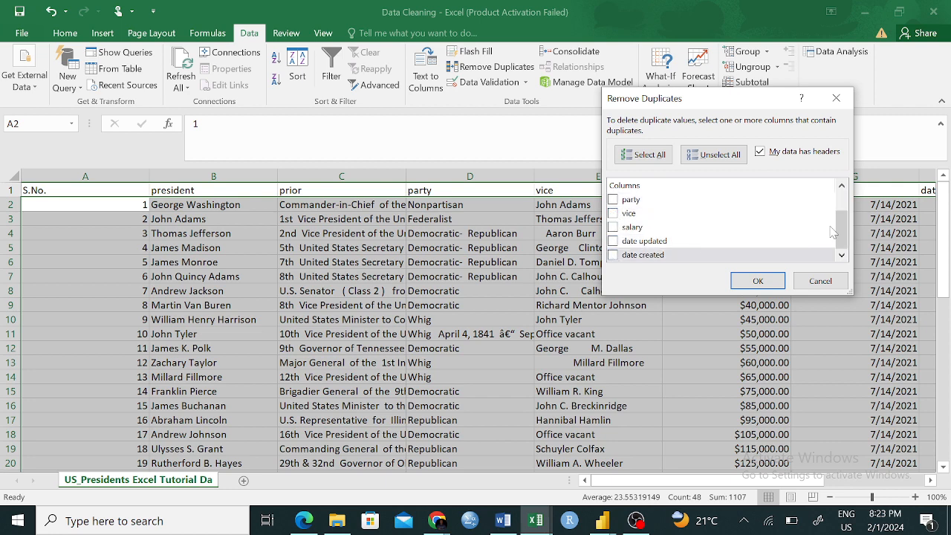
{"action": "left_click_drag", "start_coordinate": [844, 227], "coordinate": [843, 207]}
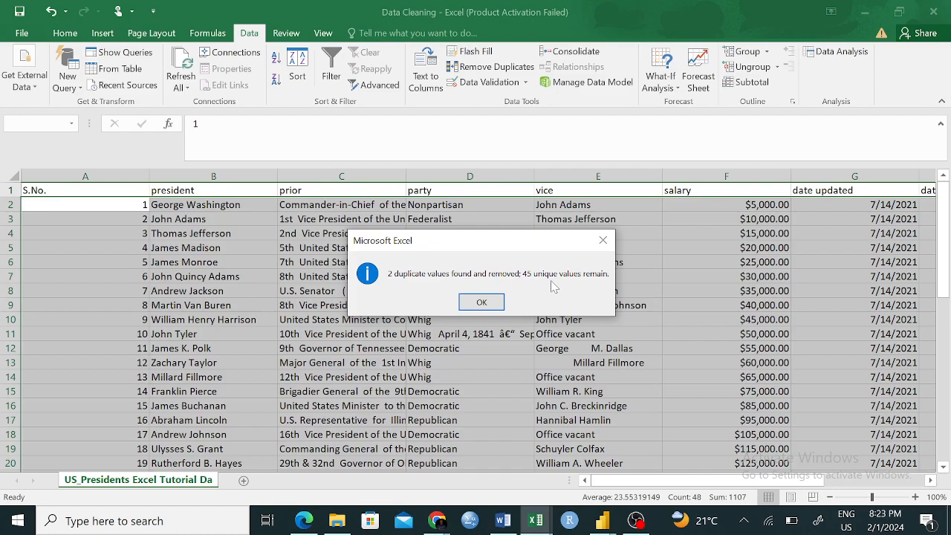
{"action": "left_click", "coordinate": [479, 301]}
- Check the remaining rows down to the end of the table for repeated S.No. values
{"action": "scroll", "coordinate": [351, 344], "scroll_direction": "down", "scroll_amount": 2}
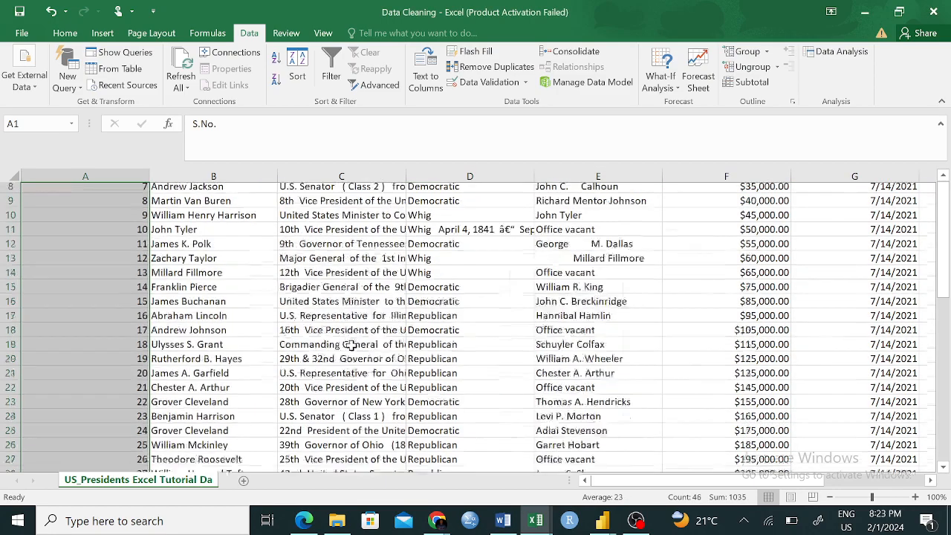
{"action": "scroll", "coordinate": [350, 344], "scroll_direction": "down", "scroll_amount": 11}
{"action": "scroll", "coordinate": [350, 344], "scroll_direction": "up", "scroll_amount": 2}
{"action": "left_click", "coordinate": [350, 346]}
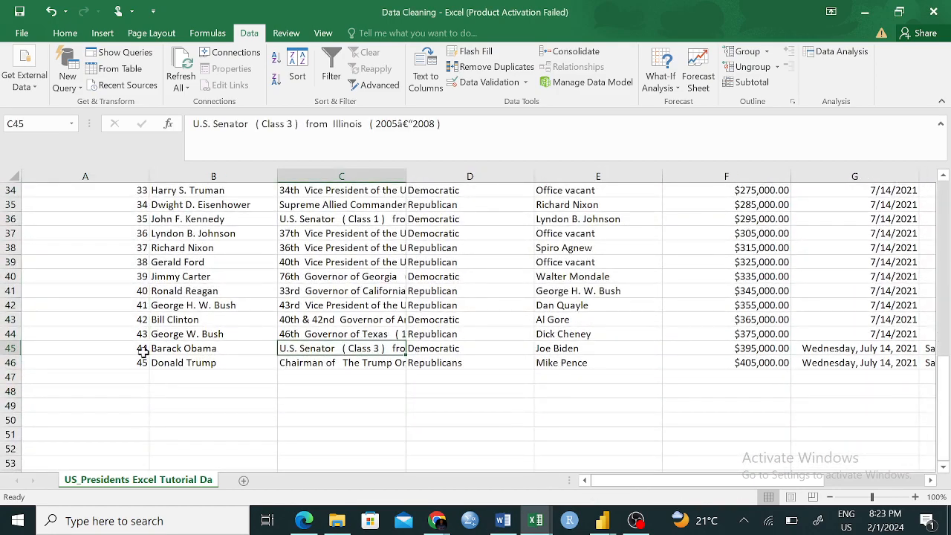
- Undo the duplicate removal that compared only the S.No. column
{"action": "scroll", "coordinate": [260, 284], "scroll_direction": "up", "scroll_amount": 9}
{"action": "scroll", "coordinate": [260, 286], "scroll_direction": "down", "scroll_amount": 2}
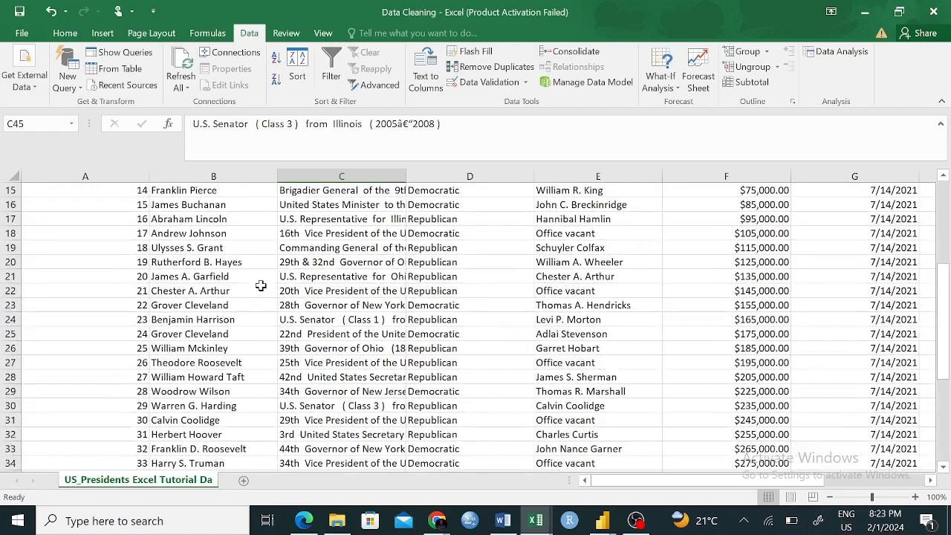
{"action": "key", "text": "ctrl+z"}
{"action": "scroll", "coordinate": [261, 286], "scroll_direction": "down", "scroll_amount": 8}
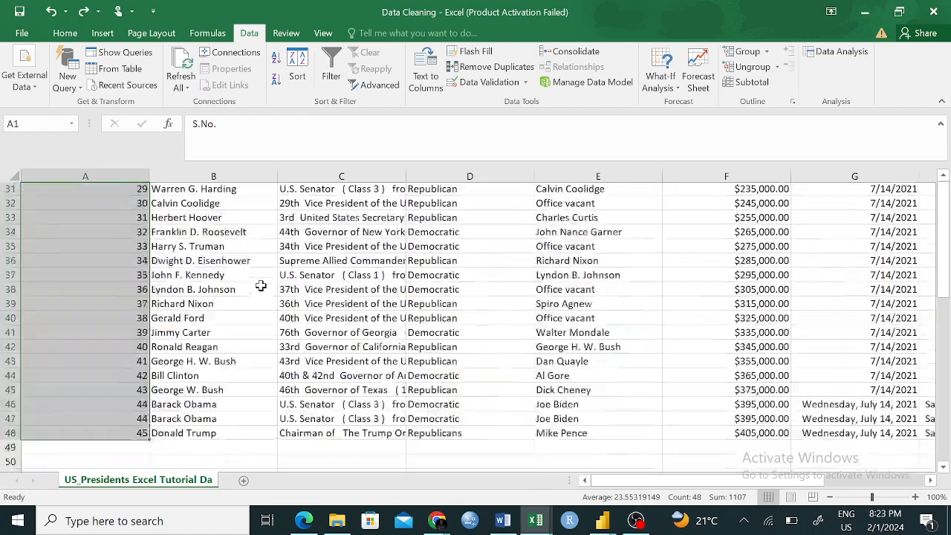
- Remove duplicate rows from the whole table by expanding the selection and comparing all columns, with headers recognised
{"action": "left_click", "coordinate": [496, 67]}
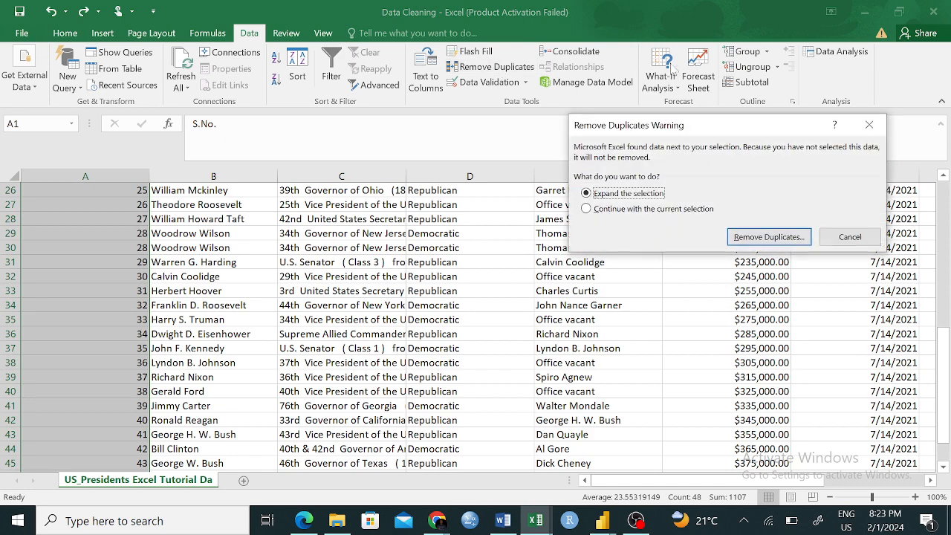
{"action": "left_click", "coordinate": [766, 237]}
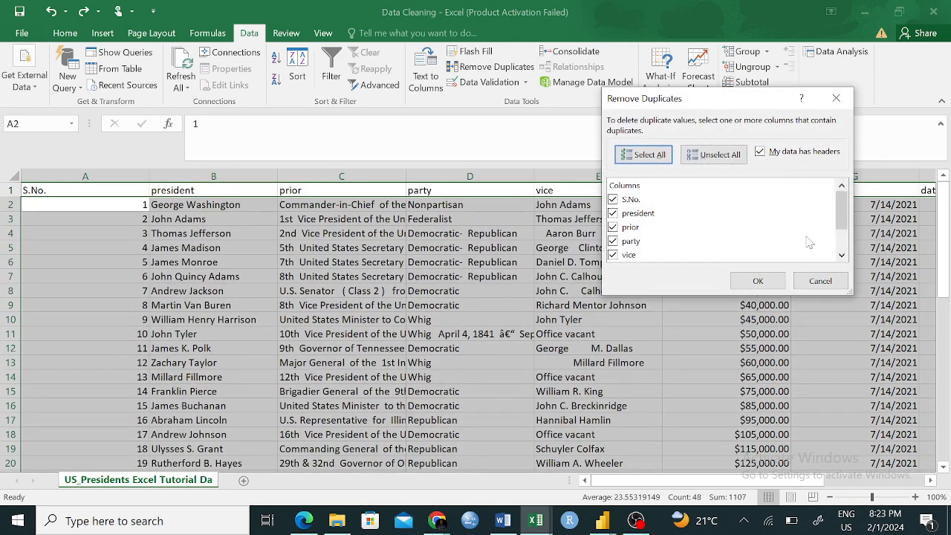
{"action": "left_click", "coordinate": [769, 285]}
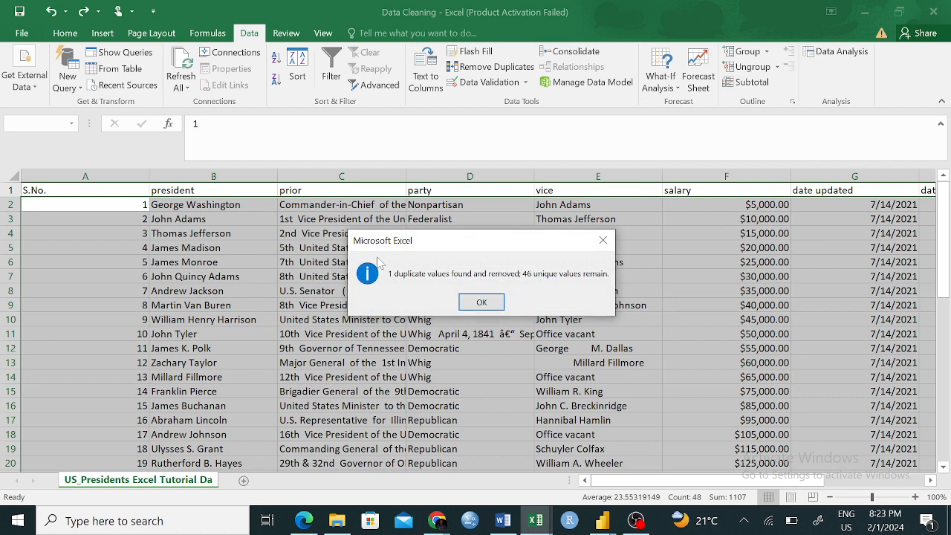
{"action": "left_click", "coordinate": [485, 303]}
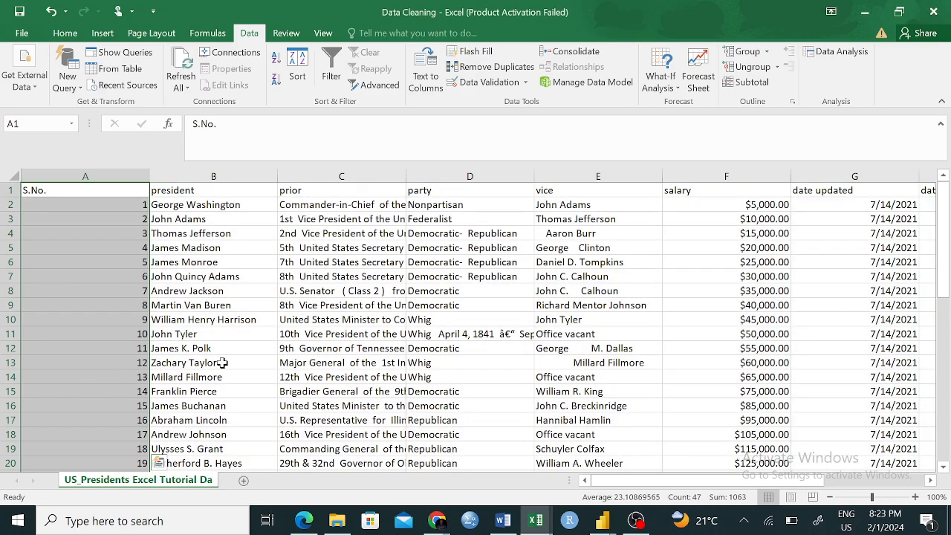
- Check the remaining rows down to the end of the table for duplicates
{"action": "scroll", "coordinate": [220, 363], "scroll_direction": "down", "scroll_amount": 9}
{"action": "scroll", "coordinate": [222, 361], "scroll_direction": "down", "scroll_amount": 2}
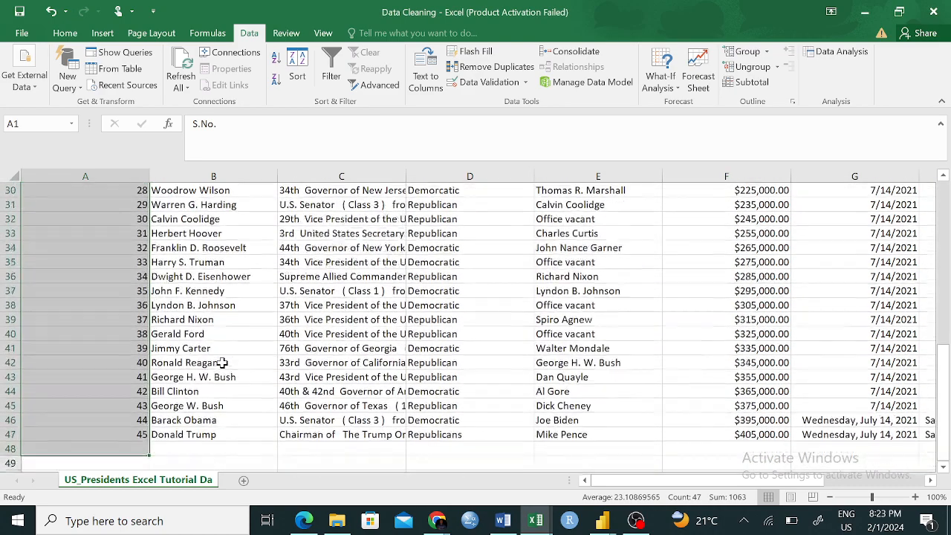
{"action": "scroll", "coordinate": [222, 362], "scroll_direction": "up", "scroll_amount": 3}
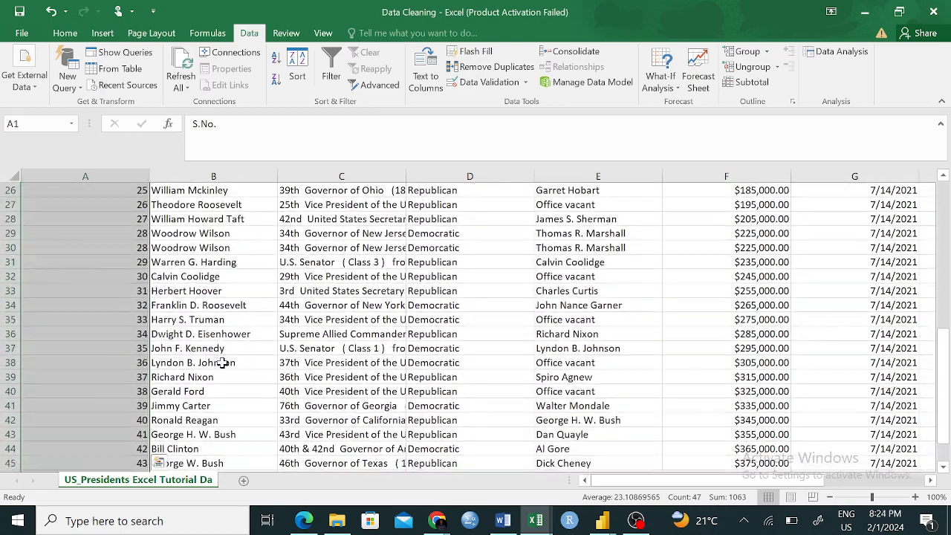
{"action": "left_click", "coordinate": [250, 297]}
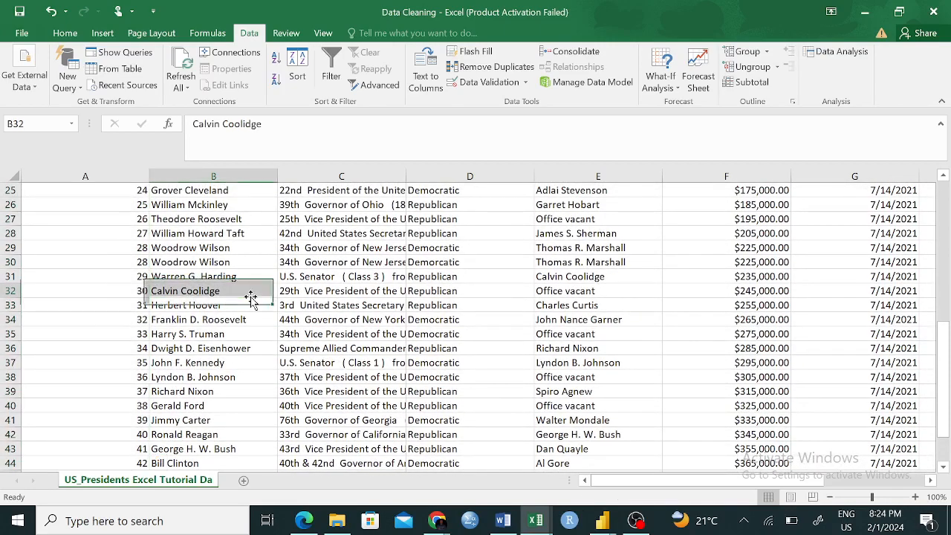
- Compare the S.No., president and prior entries in rows 29 and 30, and look across the remaining columns
{"action": "left_click", "coordinate": [137, 249]}
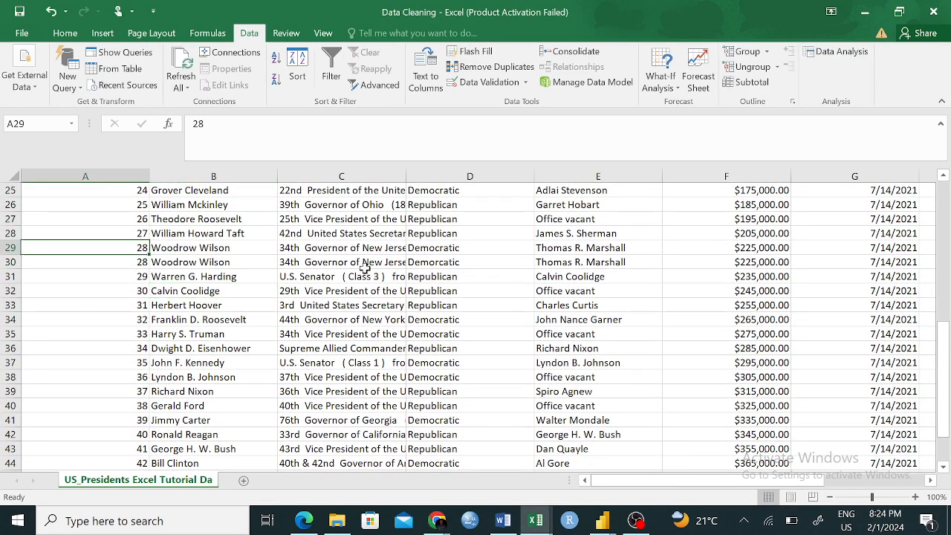
{"action": "scroll", "coordinate": [364, 268], "scroll_direction": "right", "scroll_amount": 1}
{"action": "scroll", "coordinate": [365, 268], "scroll_direction": "left", "scroll_amount": 1}
{"action": "left_click", "coordinate": [250, 266]}
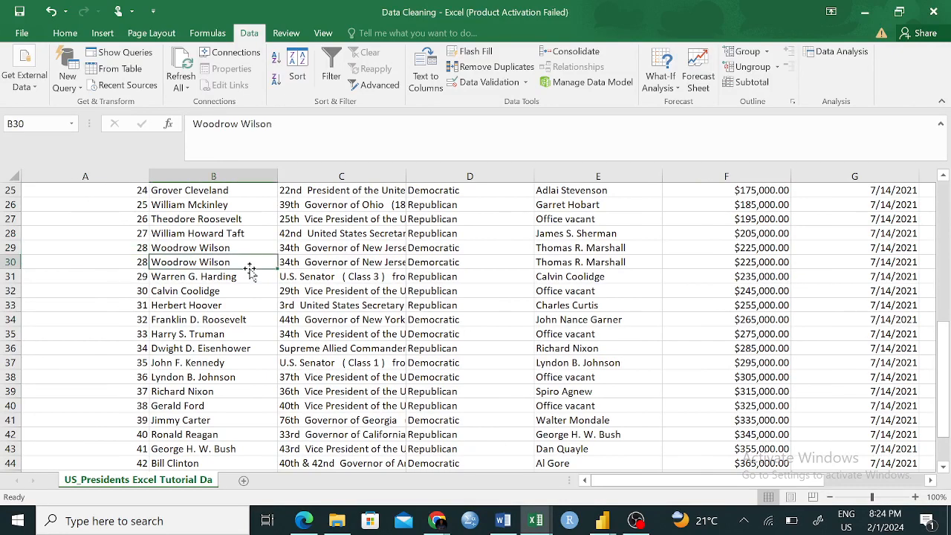
{"action": "left_click", "coordinate": [345, 262]}
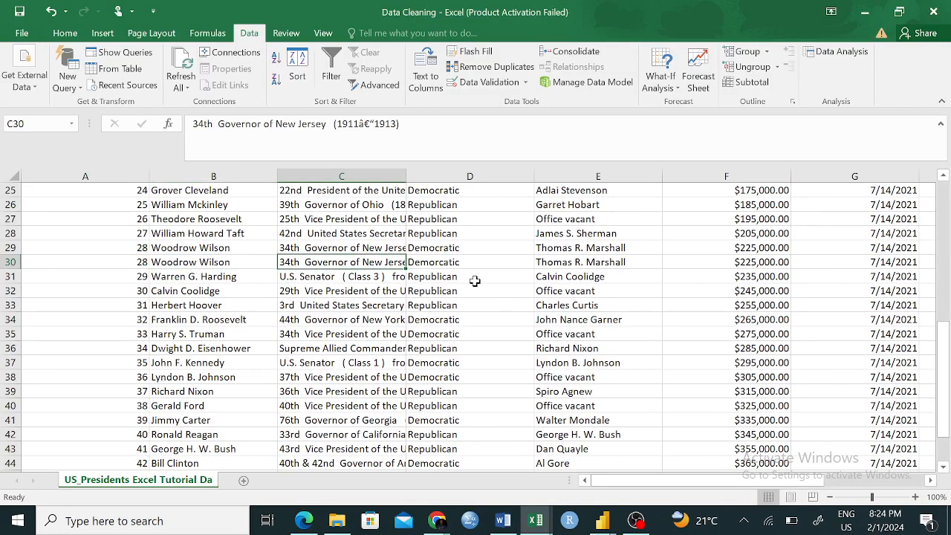
{"action": "scroll", "coordinate": [475, 281], "scroll_direction": "right", "scroll_amount": 5}
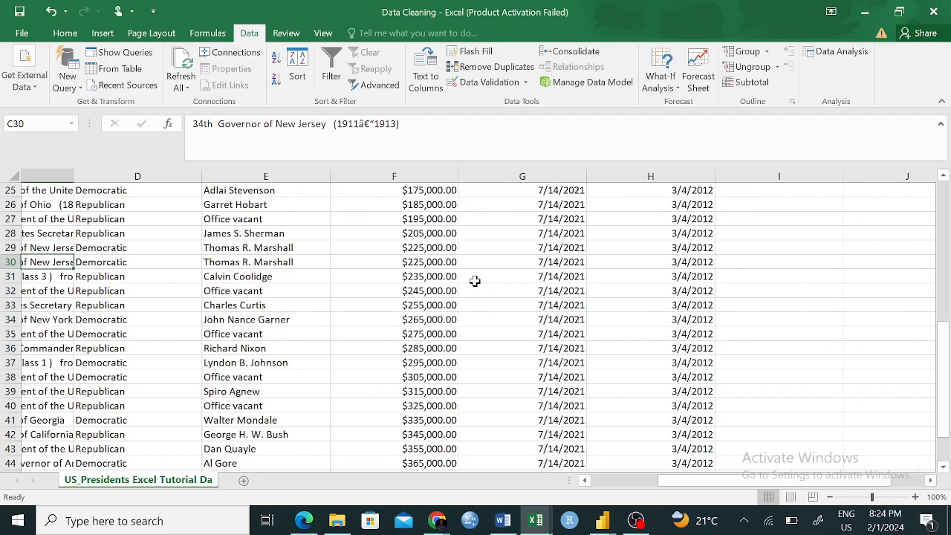
{"action": "scroll", "coordinate": [475, 281], "scroll_direction": "right", "scroll_amount": 2}
{"action": "scroll", "coordinate": [475, 281], "scroll_direction": "up", "scroll_amount": 8}
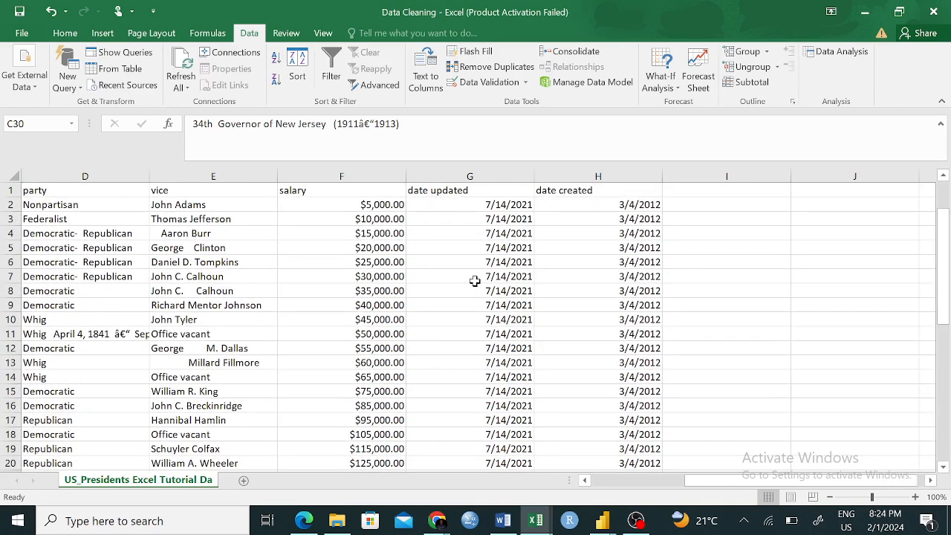
{"action": "scroll", "coordinate": [475, 280], "scroll_direction": "down", "scroll_amount": 1}
{"action": "scroll", "coordinate": [474, 280], "scroll_direction": "left", "scroll_amount": 3}
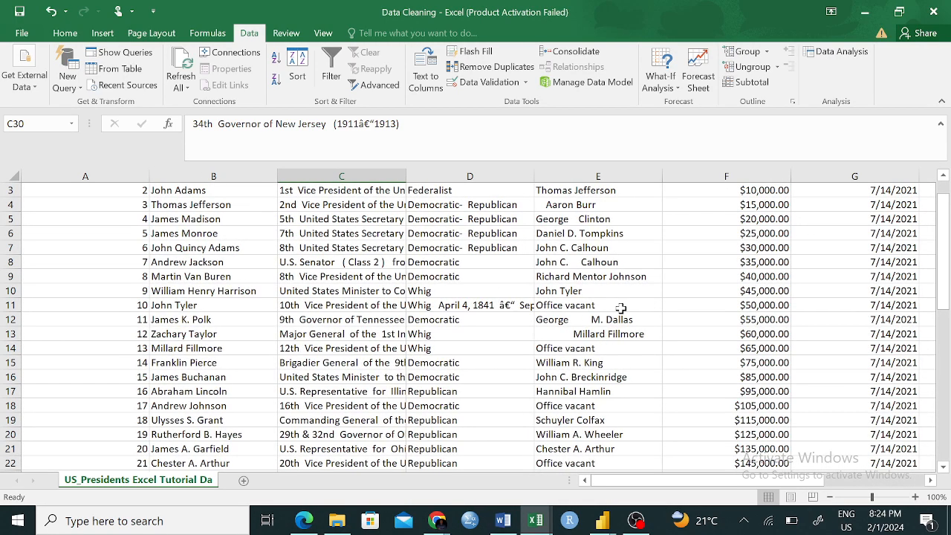
{"action": "scroll", "coordinate": [488, 361], "scroll_direction": "down", "scroll_amount": 4}
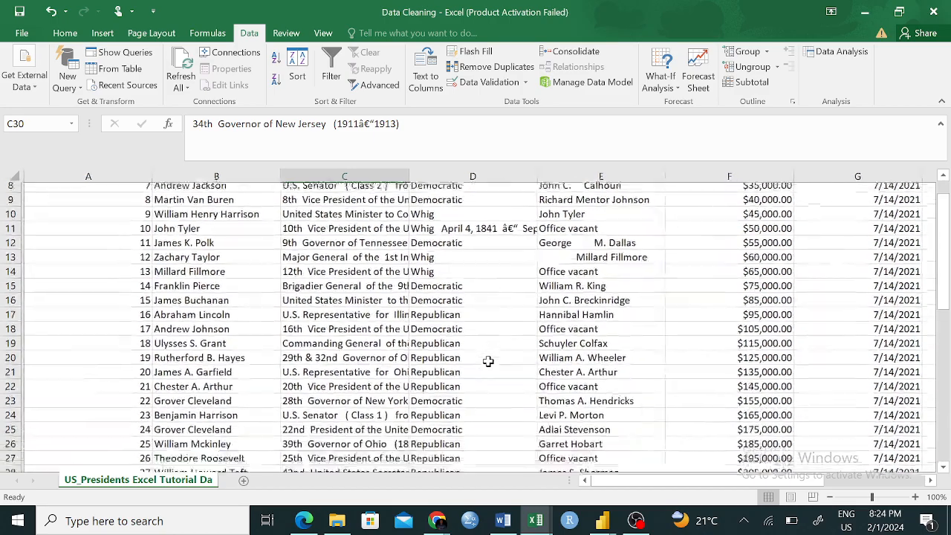
{"action": "scroll", "coordinate": [488, 362], "scroll_direction": "right", "scroll_amount": 2}
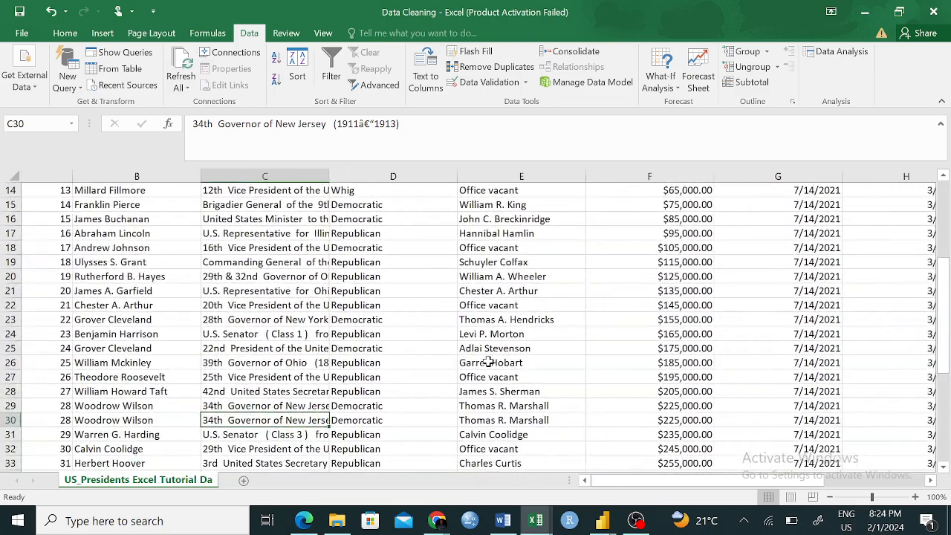
- Compare the vice, date updated, date created and salary values in rows 29 and 30
{"action": "left_click", "coordinate": [469, 418]}
{"action": "left_click", "coordinate": [470, 407]}
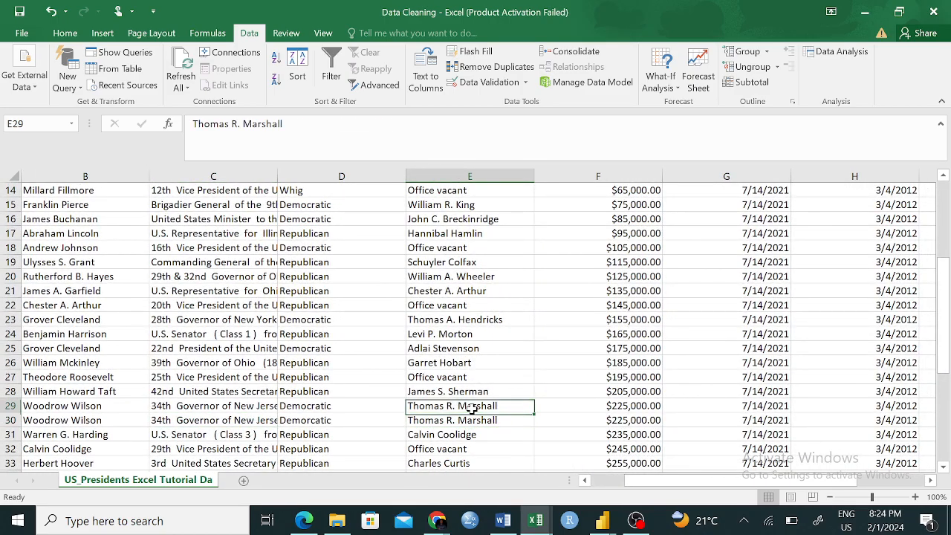
{"action": "scroll", "coordinate": [613, 413], "scroll_direction": "right", "scroll_amount": 1}
{"action": "scroll", "coordinate": [617, 413], "scroll_direction": "right", "scroll_amount": 3}
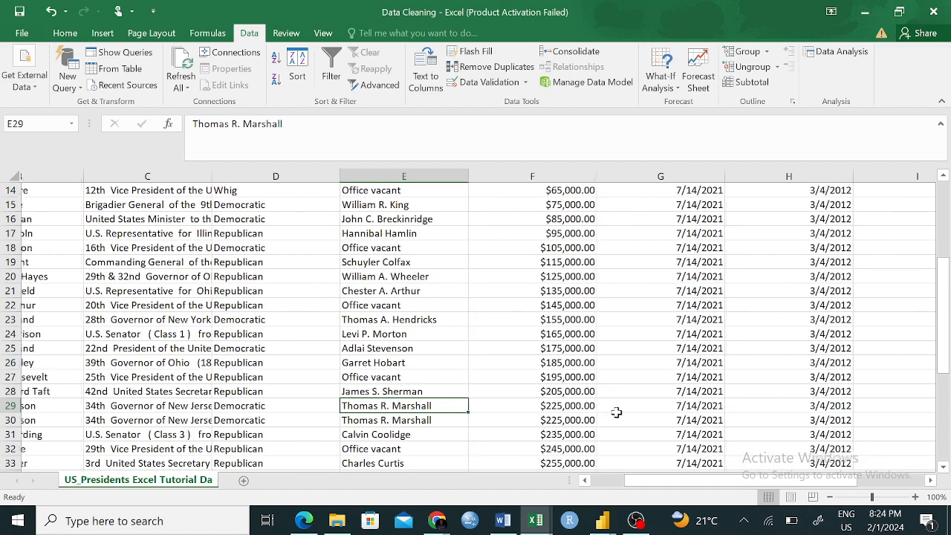
{"action": "left_click", "coordinate": [635, 417]}
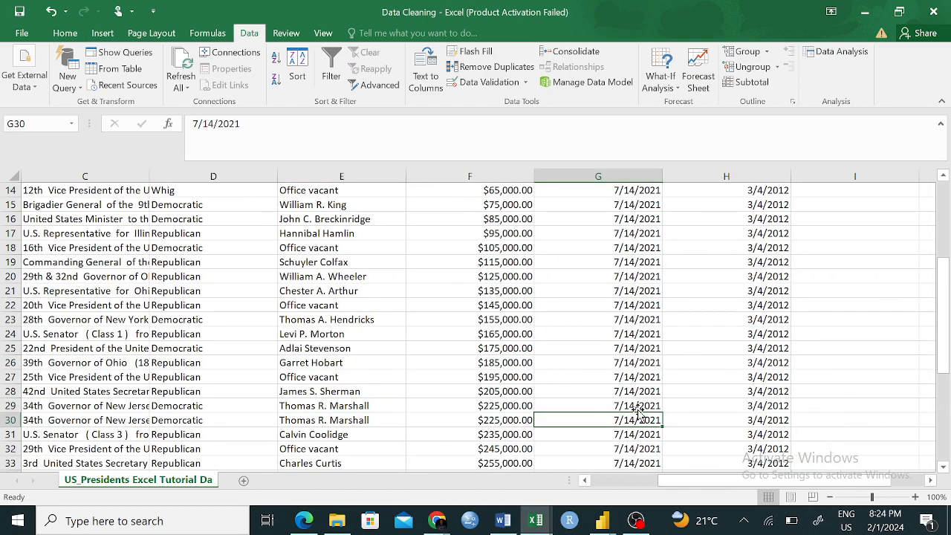
{"action": "left_click", "coordinate": [648, 393]}
{"action": "left_click", "coordinate": [765, 418]}
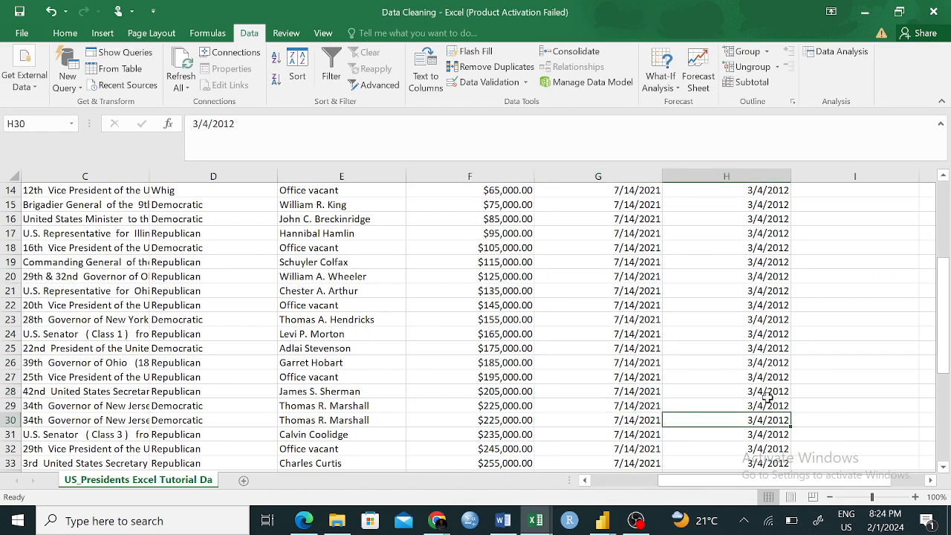
{"action": "left_click", "coordinate": [640, 430]}
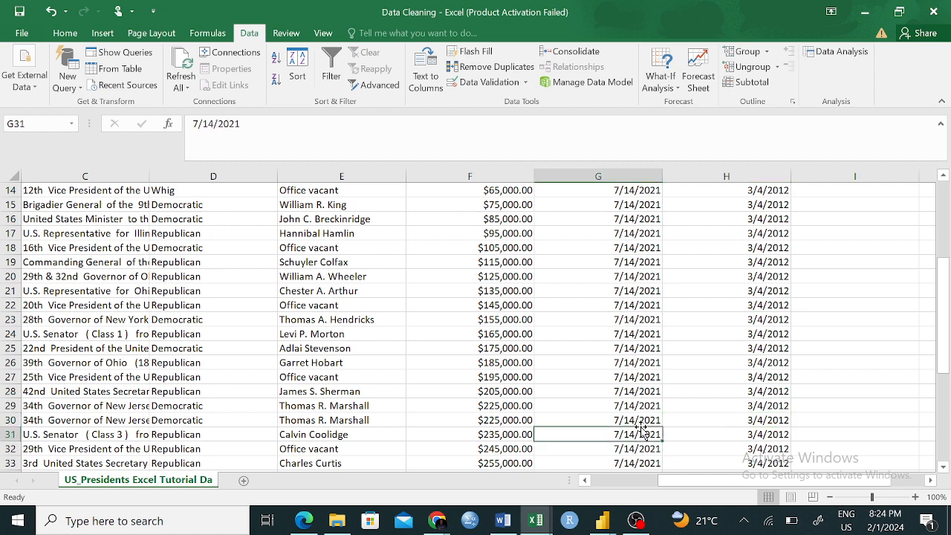
{"action": "left_click", "coordinate": [522, 420]}
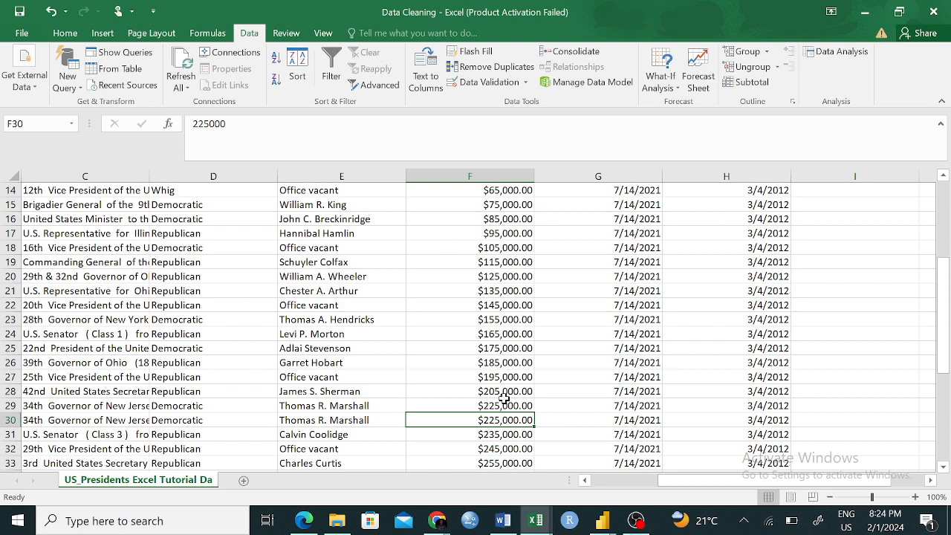
{"action": "left_click", "coordinate": [502, 405]}
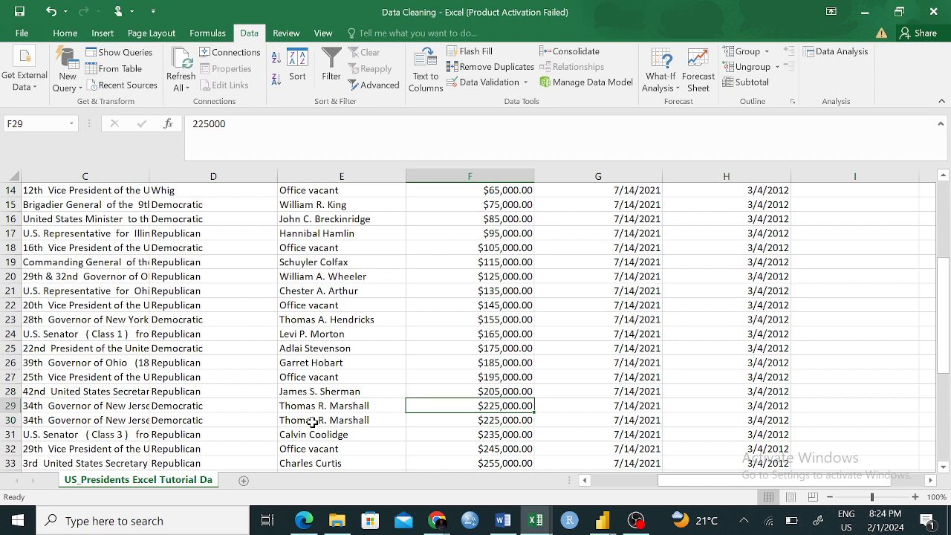
- Compare the party, prior and president entries in rows 29 and 30 for differences
{"action": "scroll", "coordinate": [307, 420], "scroll_direction": "left", "scroll_amount": 2}
{"action": "scroll", "coordinate": [312, 422], "scroll_direction": "left", "scroll_amount": 2}
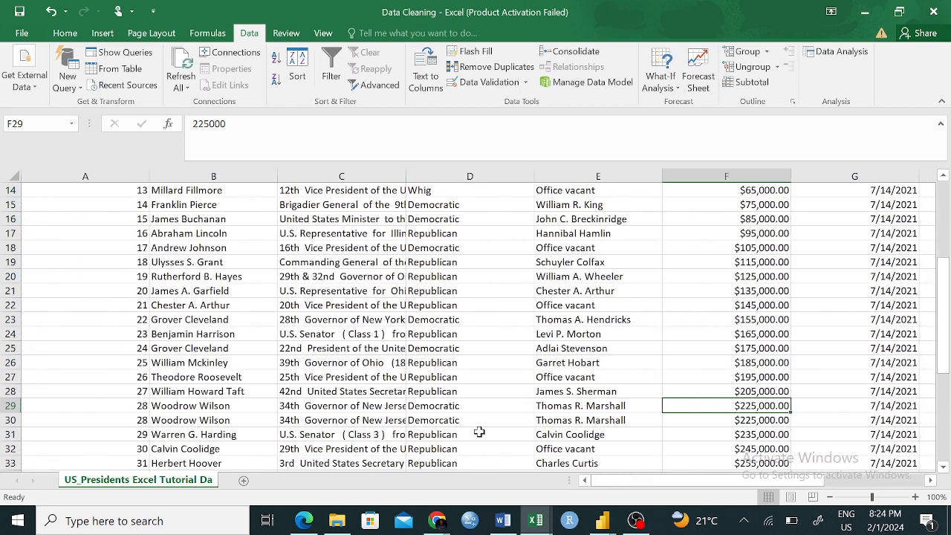
{"action": "left_click", "coordinate": [480, 422]}
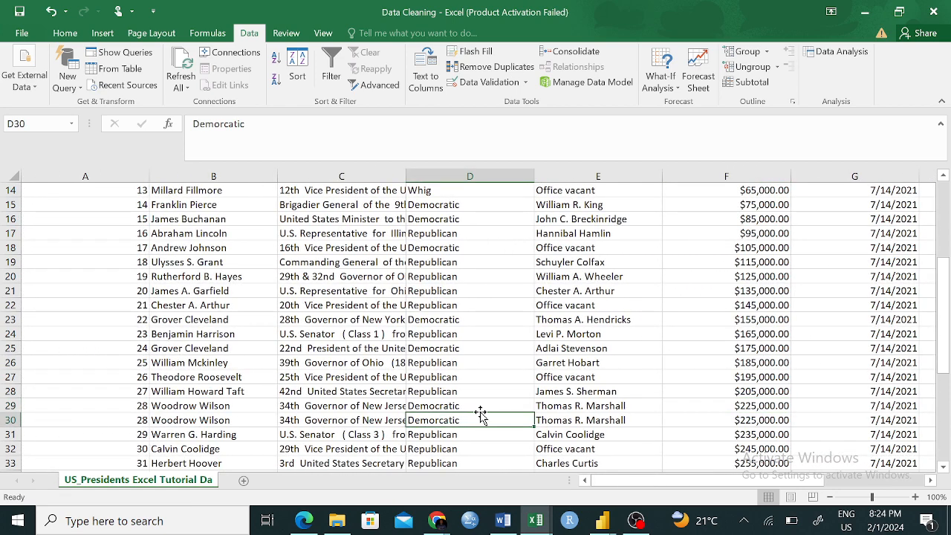
{"action": "left_click", "coordinate": [367, 421]}
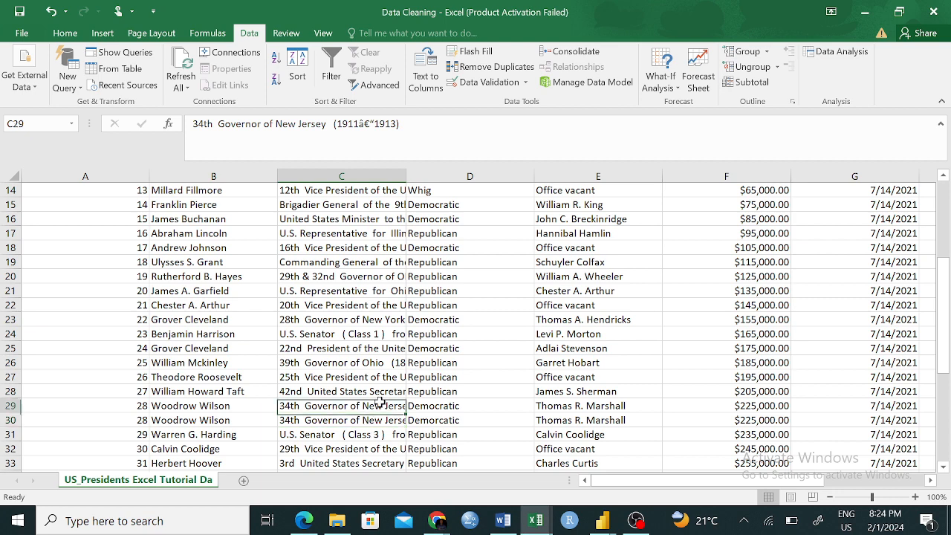
{"action": "left_click", "coordinate": [380, 402]}
{"action": "left_click", "coordinate": [217, 408]}
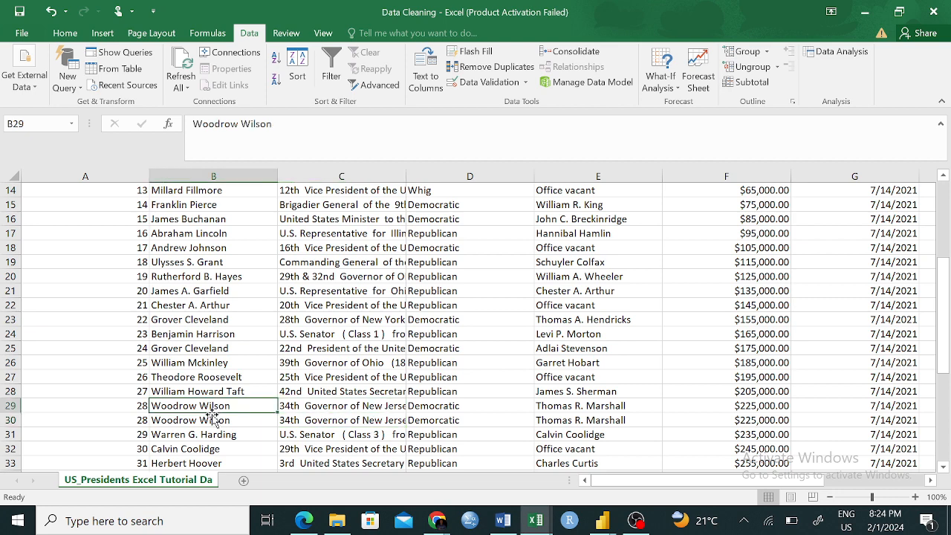
{"action": "left_click", "coordinate": [211, 420]}
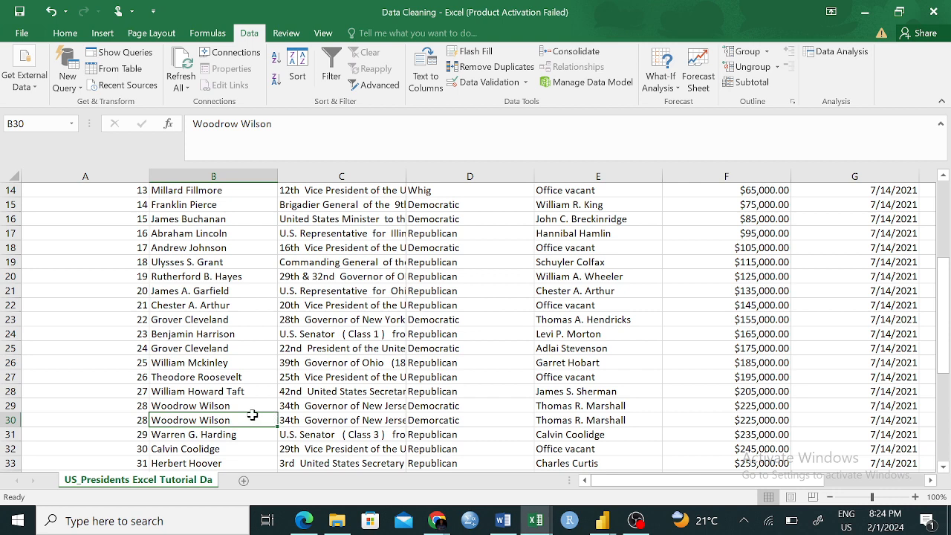
{"action": "left_click", "coordinate": [289, 436]}
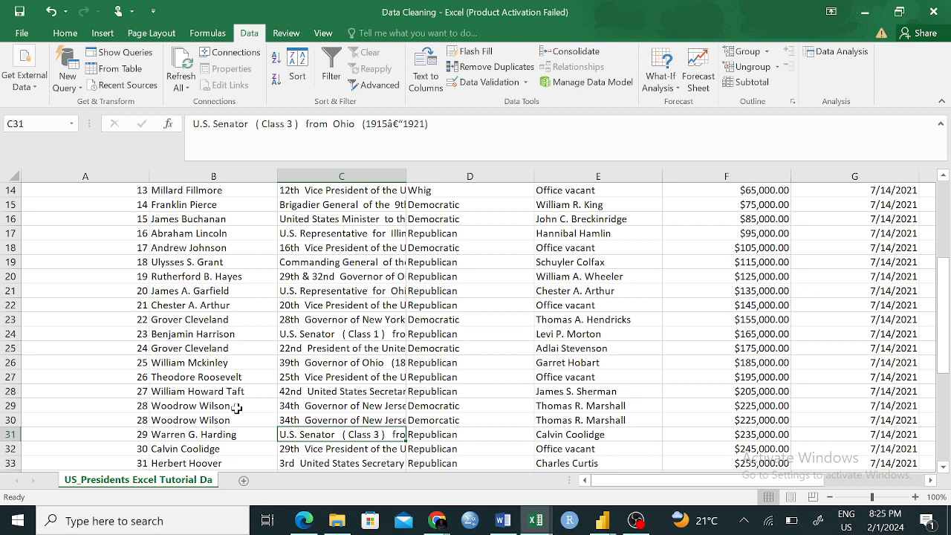
{"action": "double_click", "coordinate": [209, 406]}
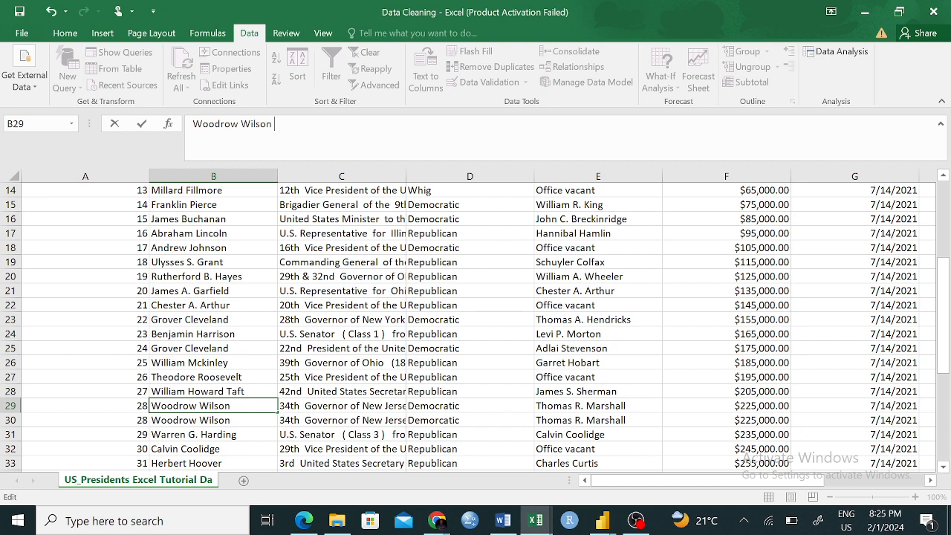
{"action": "left_click", "coordinate": [305, 293]}
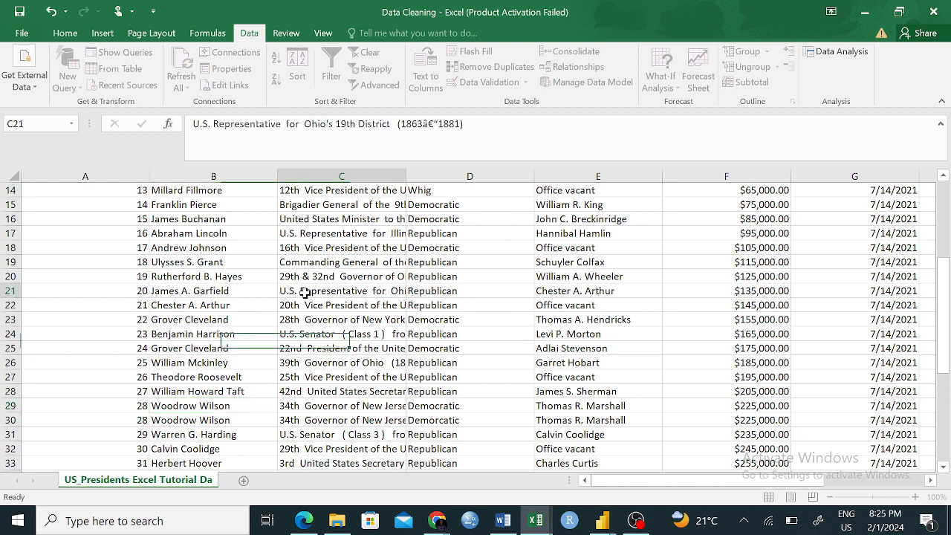
{"action": "scroll", "coordinate": [485, 383], "scroll_direction": "down", "scroll_amount": 3}
{"action": "key", "text": "ctrl+z"}
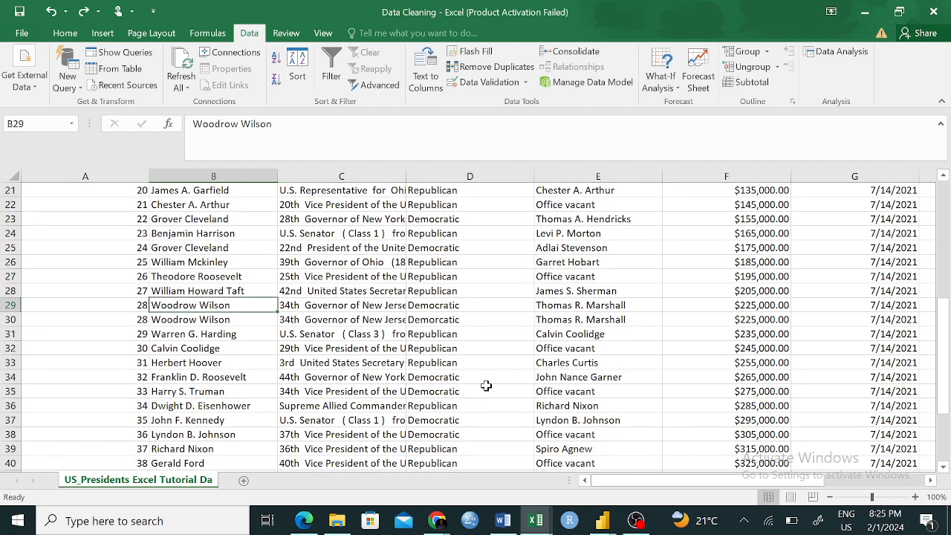
{"action": "scroll", "coordinate": [302, 372], "scroll_direction": "down", "scroll_amount": 7}
{"action": "scroll", "coordinate": [302, 372], "scroll_direction": "up", "scroll_amount": 4}
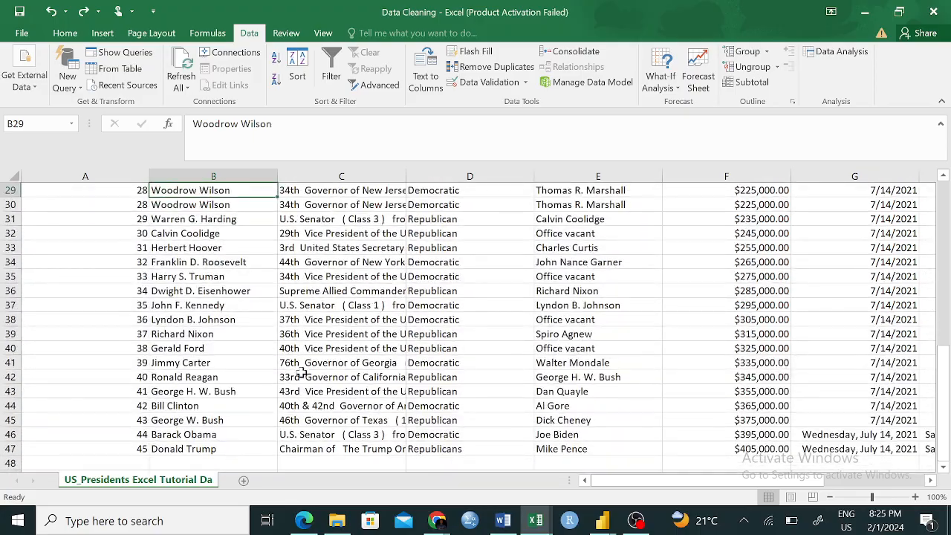
{"action": "scroll", "coordinate": [302, 372], "scroll_direction": "down", "scroll_amount": 3}
{"action": "scroll", "coordinate": [302, 371], "scroll_direction": "up", "scroll_amount": 3}
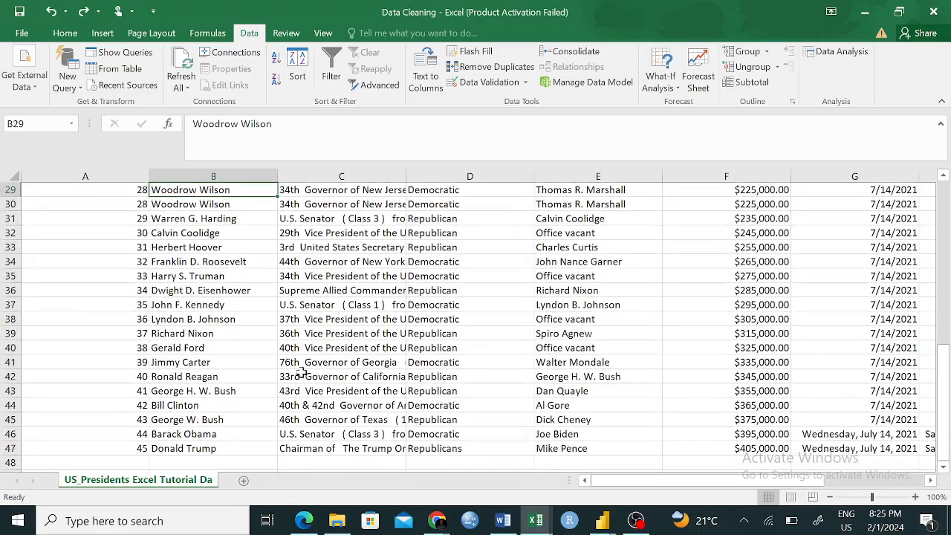
- Check the S.No. column from the header down to the end of the table for repeated numbers
{"action": "scroll", "coordinate": [301, 371], "scroll_direction": "up", "scroll_amount": 9}
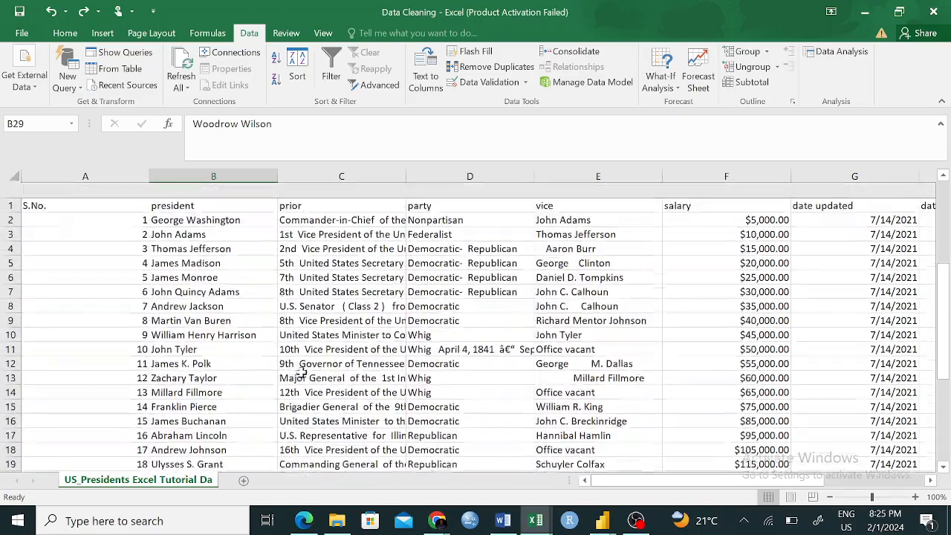
{"action": "left_click_drag", "start_coordinate": [115, 194], "coordinate": [124, 456]}
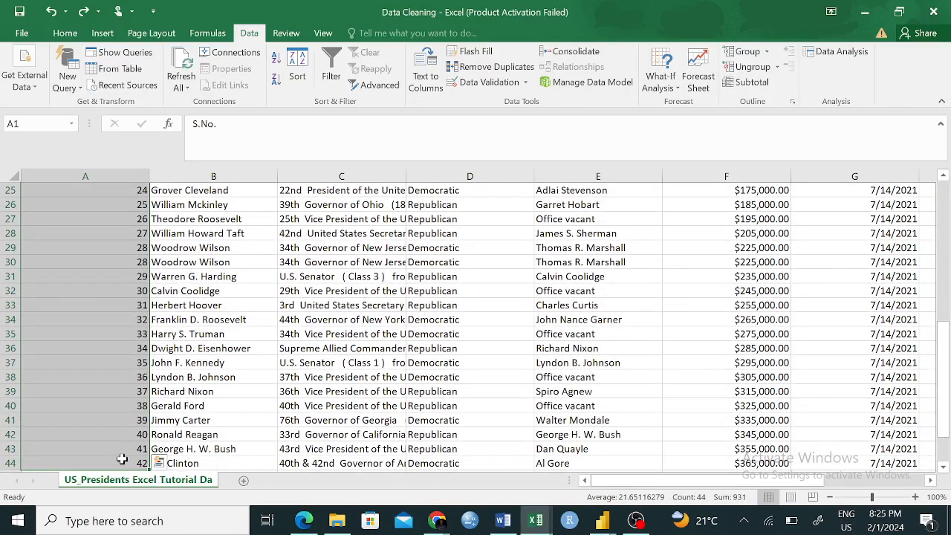
{"action": "left_click", "coordinate": [280, 379]}
{"action": "scroll", "coordinate": [282, 384], "scroll_direction": "down", "scroll_amount": 4}
{"action": "scroll", "coordinate": [282, 384], "scroll_direction": "up", "scroll_amount": 3}
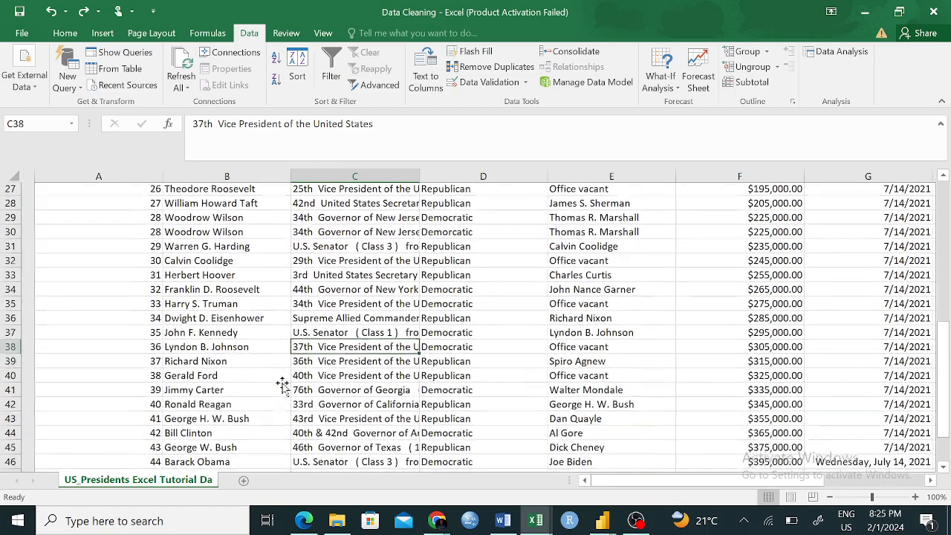
{"action": "scroll", "coordinate": [282, 384], "scroll_direction": "down", "scroll_amount": 2}
{"action": "scroll", "coordinate": [283, 384], "scroll_direction": "up", "scroll_amount": 2}
{"action": "scroll", "coordinate": [282, 384], "scroll_direction": "down", "scroll_amount": 2}
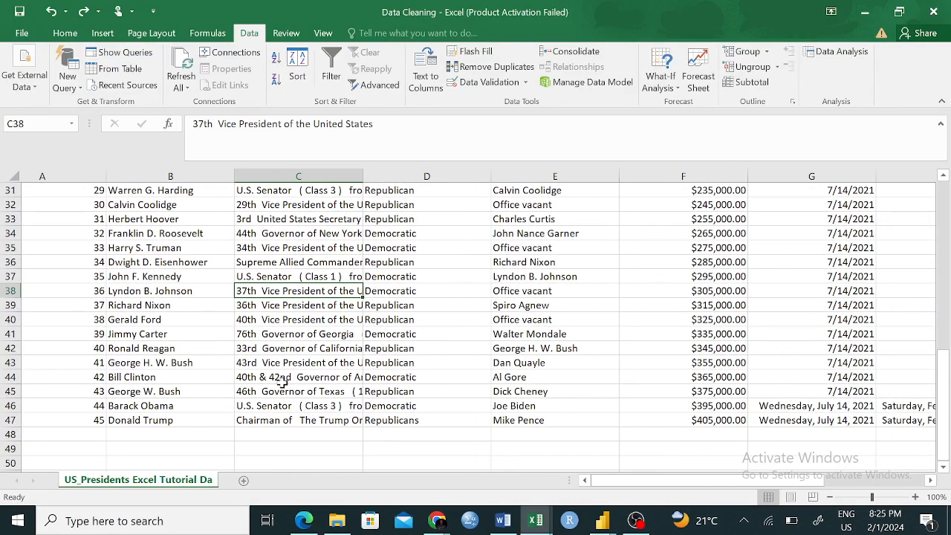
- Undo the last duplicate removal and check the restored rows at the end of the table
{"action": "key", "text": "ctrl+z"}
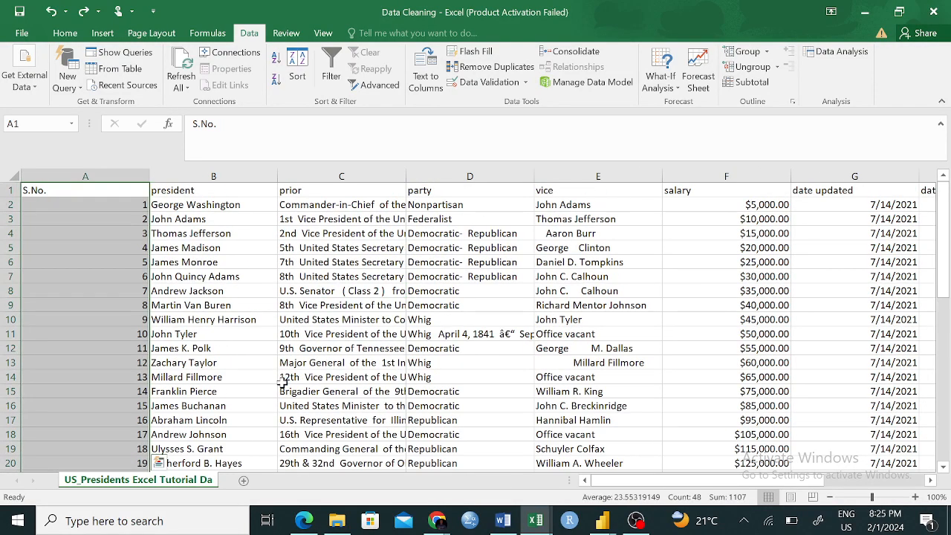
{"action": "scroll", "coordinate": [350, 393], "scroll_direction": "down", "scroll_amount": 10}
{"action": "scroll", "coordinate": [346, 394], "scroll_direction": "down", "scroll_amount": 4}
{"action": "scroll", "coordinate": [346, 394], "scroll_direction": "up", "scroll_amount": 2}
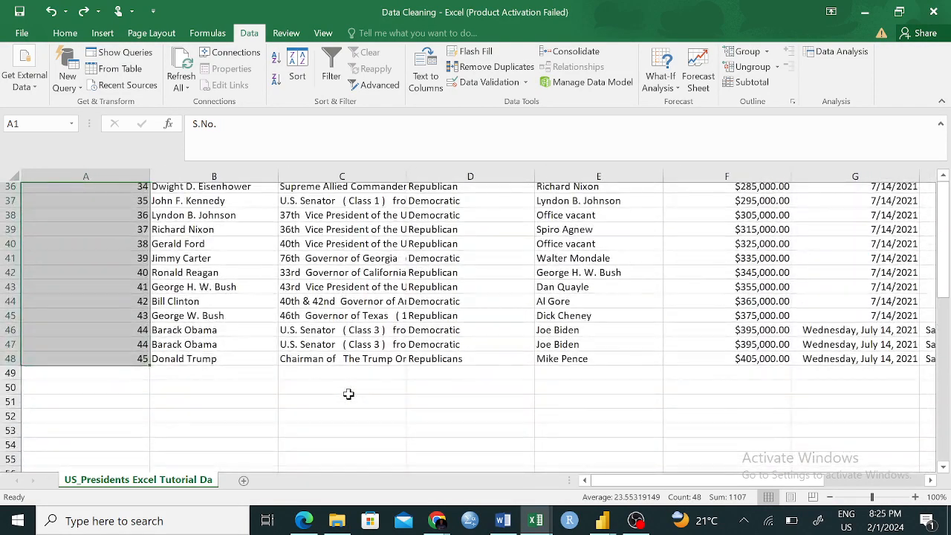
{"action": "left_click", "coordinate": [271, 392]}
{"action": "scroll", "coordinate": [291, 285], "scroll_direction": "up", "scroll_amount": 12}
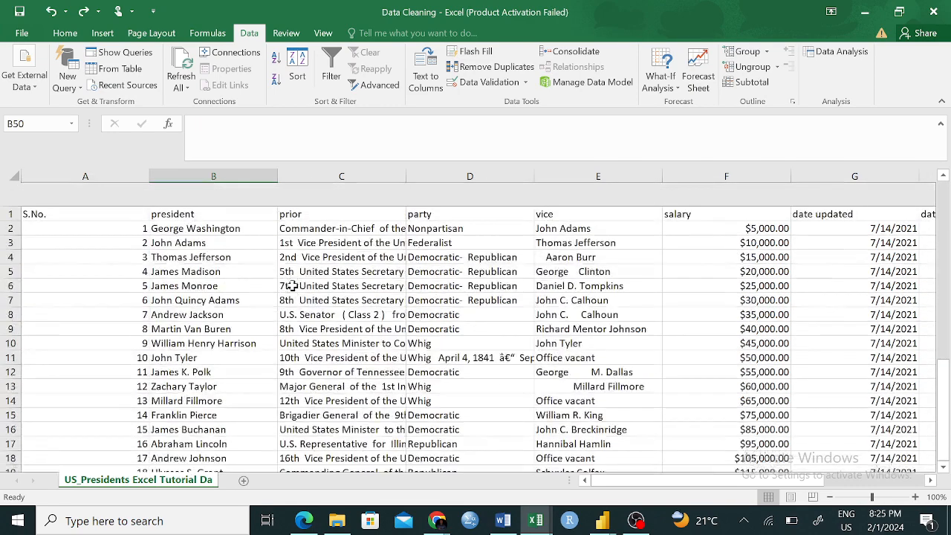
- Start Remove Duplicates on the S.No. column, expanding the selection to the rest of the table
{"action": "left_click", "coordinate": [486, 67]}
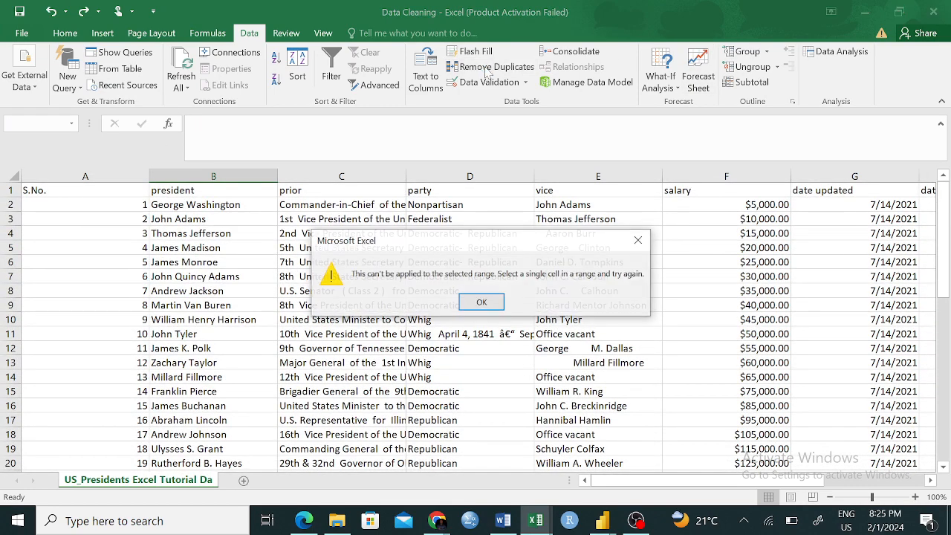
{"action": "left_click", "coordinate": [490, 305]}
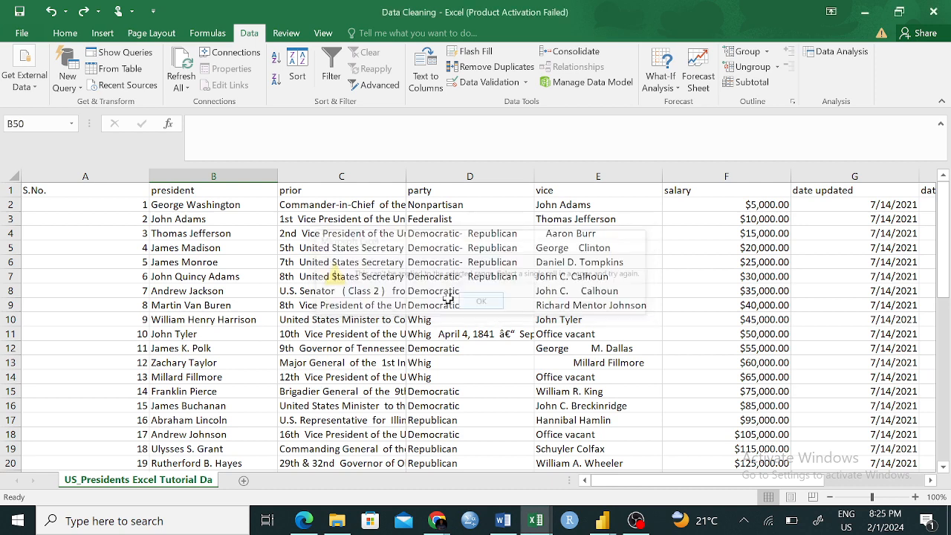
{"action": "left_click", "coordinate": [138, 173]}
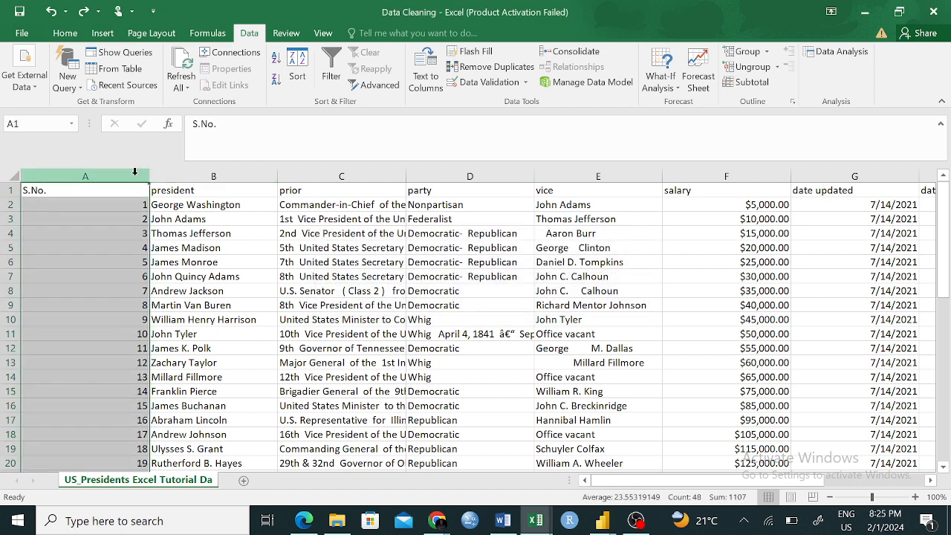
{"action": "left_click", "coordinate": [487, 67]}
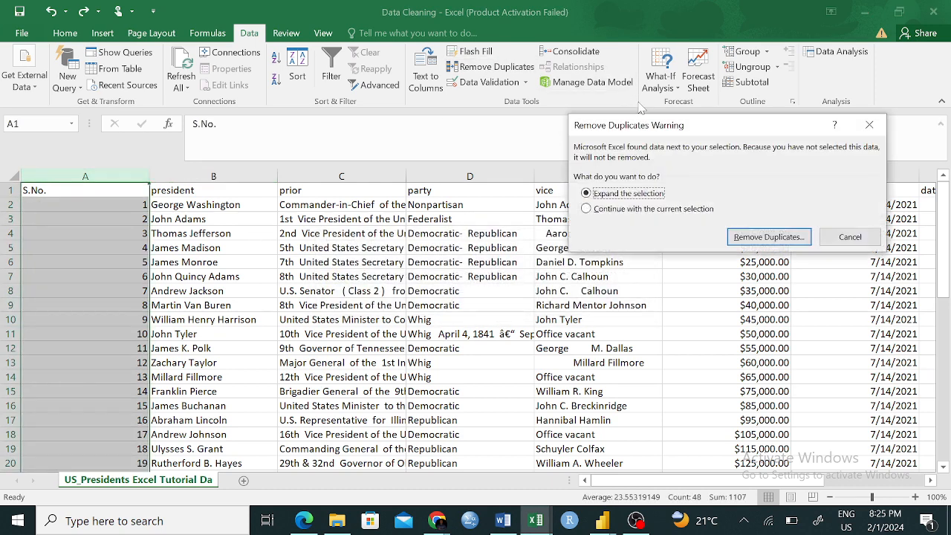
{"action": "left_click", "coordinate": [768, 236]}
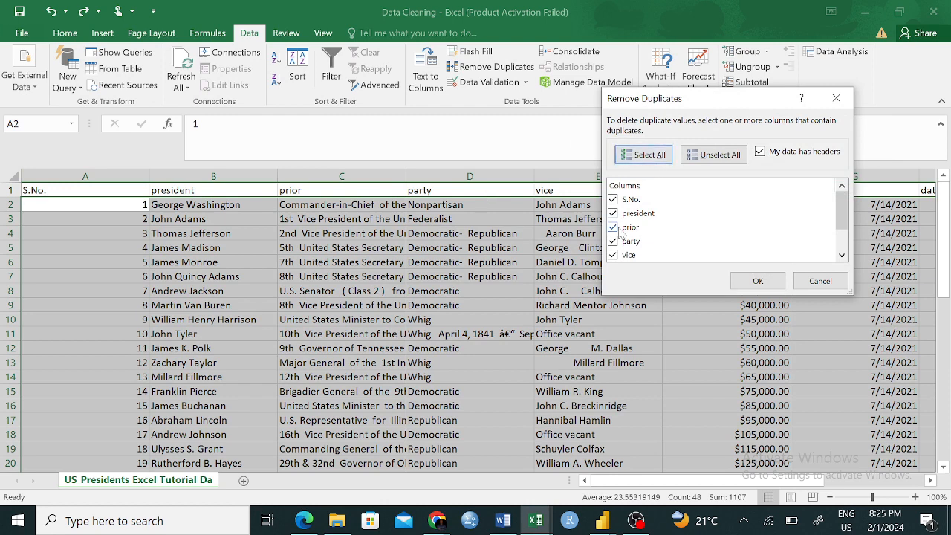
- Remove duplicate rows by comparing only the S.No. column, leaving all other columns out of the check
{"action": "left_click", "coordinate": [613, 214]}
{"action": "left_click", "coordinate": [612, 227]}
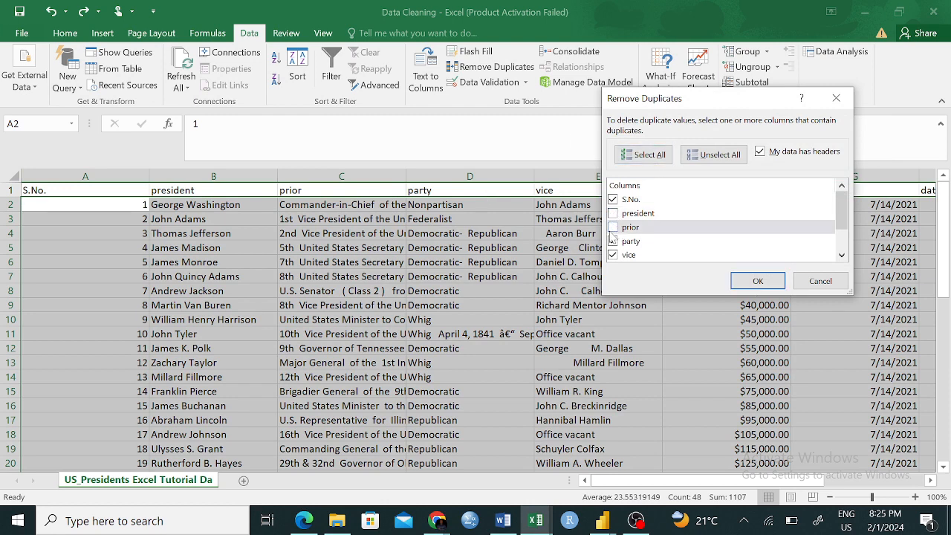
{"action": "left_click", "coordinate": [612, 241]}
{"action": "left_click", "coordinate": [612, 255]}
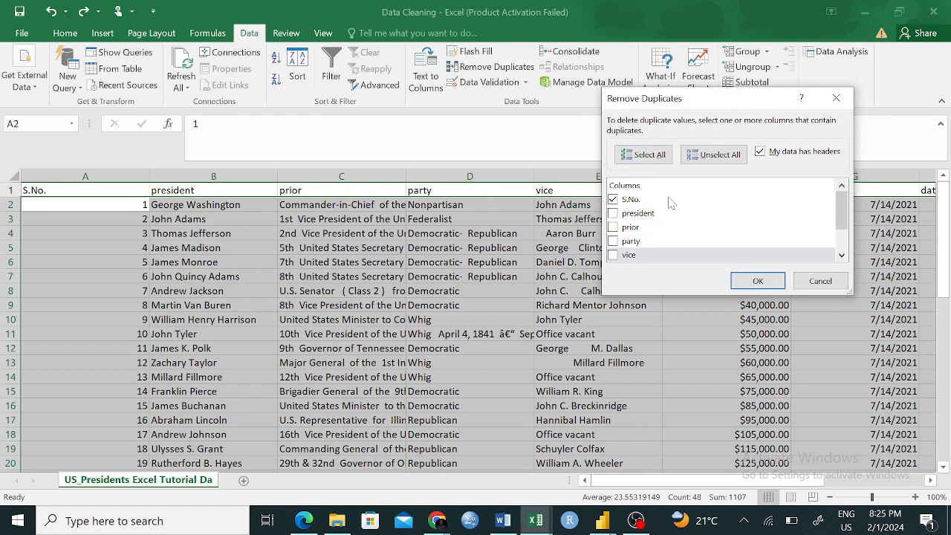
{"action": "scroll", "coordinate": [670, 202], "scroll_direction": "down", "scroll_amount": 1}
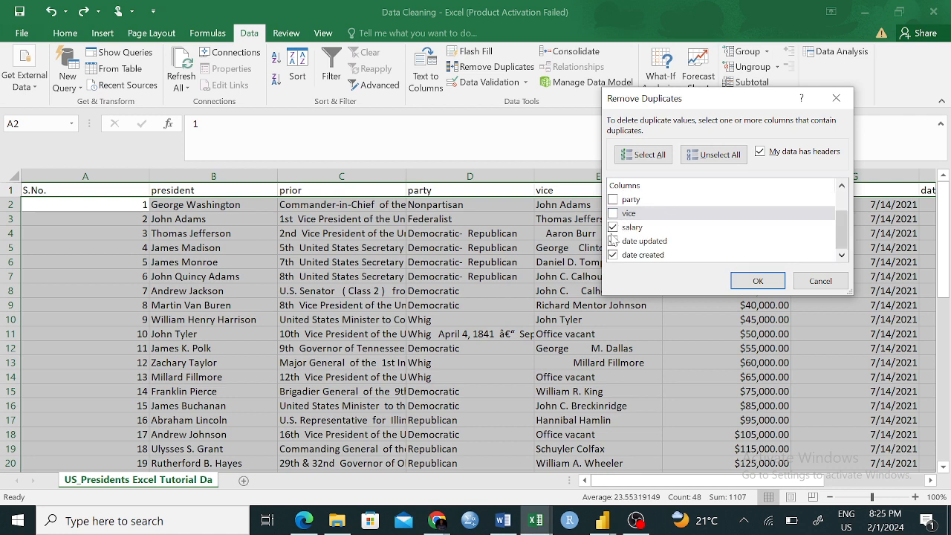
{"action": "left_click", "coordinate": [713, 154]}
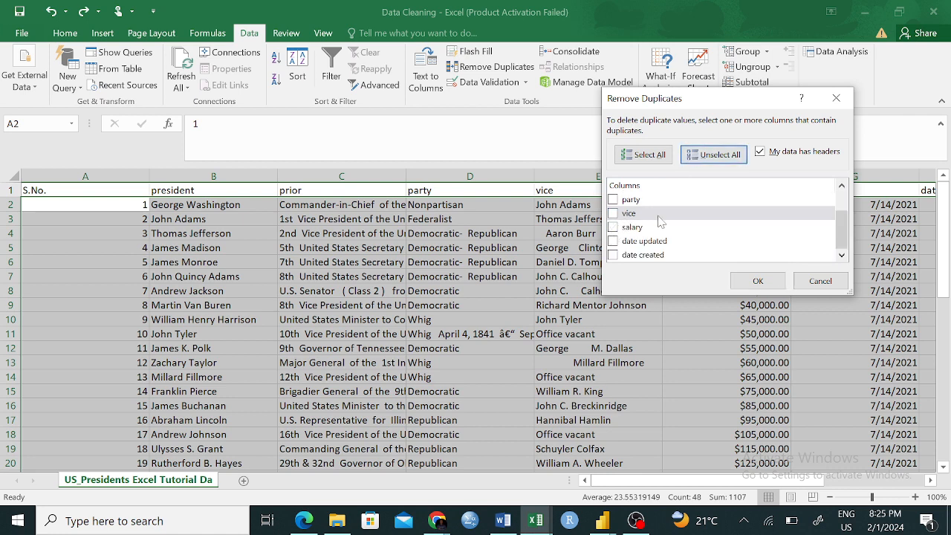
{"action": "scroll", "coordinate": [660, 222], "scroll_direction": "up", "scroll_amount": 1}
{"action": "left_click", "coordinate": [628, 201]}
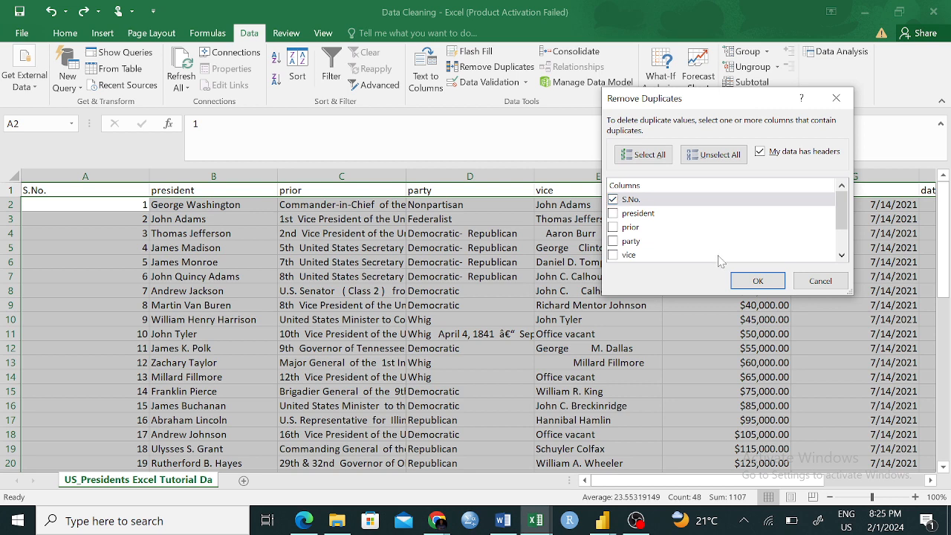
{"action": "left_click", "coordinate": [754, 281]}
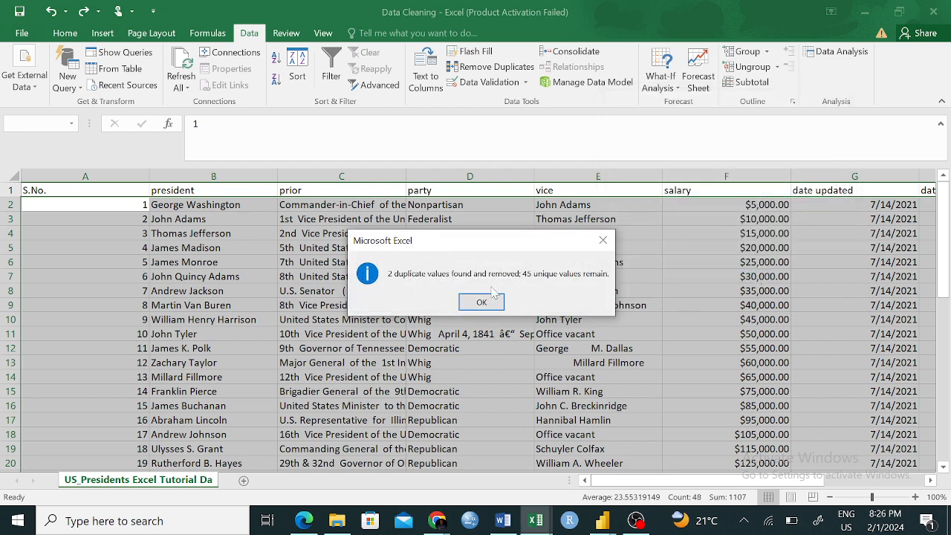
{"action": "left_click", "coordinate": [481, 302]}
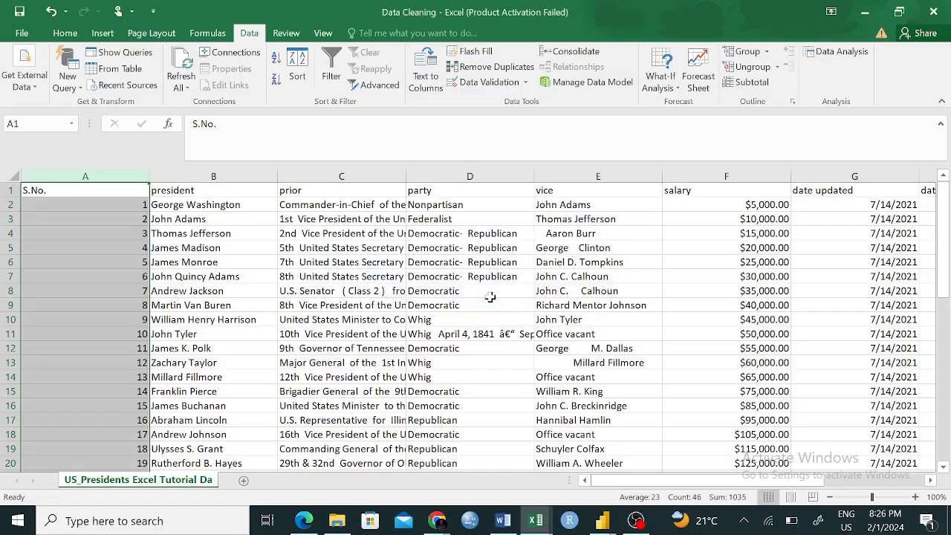
- Check the deduplicated table down to its final row, comparing the last S.No. and president entries
{"action": "scroll", "coordinate": [486, 365], "scroll_direction": "down", "scroll_amount": 5}
{"action": "scroll", "coordinate": [485, 367], "scroll_direction": "up", "scroll_amount": 5}
{"action": "scroll", "coordinate": [486, 365], "scroll_direction": "down", "scroll_amount": 6}
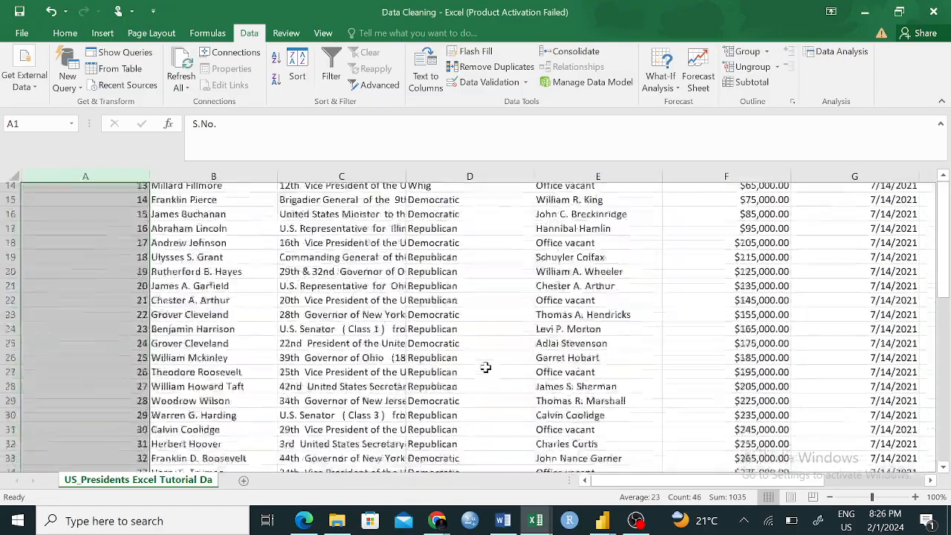
{"action": "scroll", "coordinate": [486, 365], "scroll_direction": "up", "scroll_amount": 4}
{"action": "scroll", "coordinate": [420, 387], "scroll_direction": "down", "scroll_amount": 5}
{"action": "scroll", "coordinate": [420, 387], "scroll_direction": "down", "scroll_amount": 4}
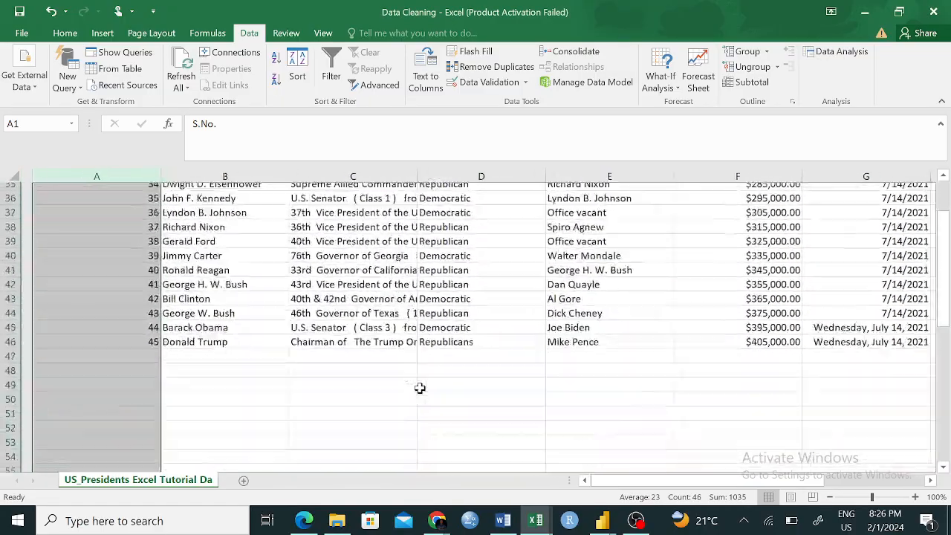
{"action": "left_click", "coordinate": [357, 391]}
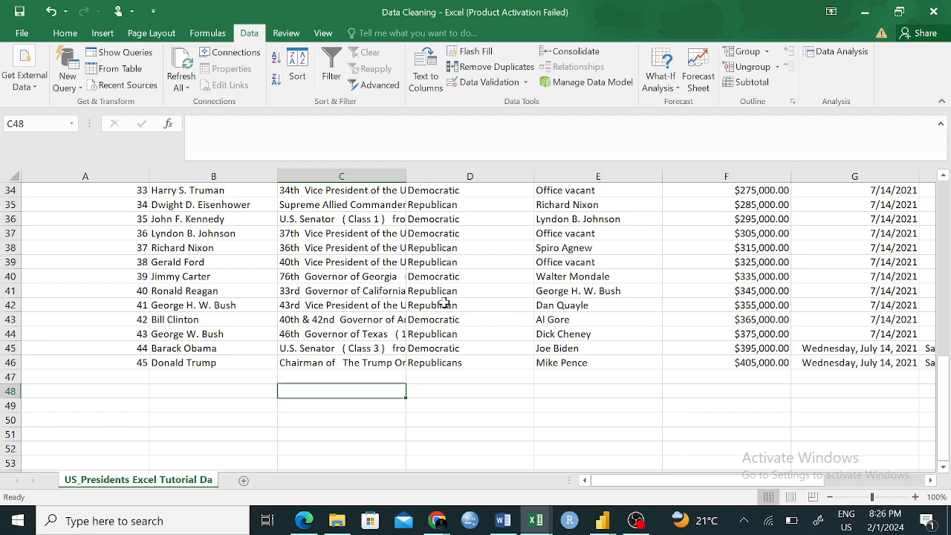
{"action": "left_click", "coordinate": [131, 364]}
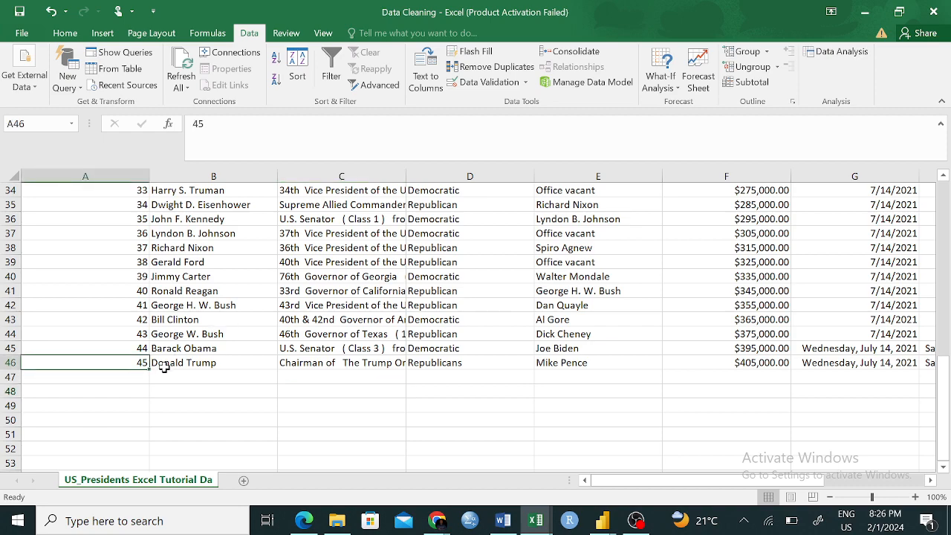
{"action": "left_click", "coordinate": [190, 372]}
- Review the S.No. sequence from the first data row through the end of the table
{"action": "scroll", "coordinate": [156, 284], "scroll_direction": "up", "scroll_amount": 11}
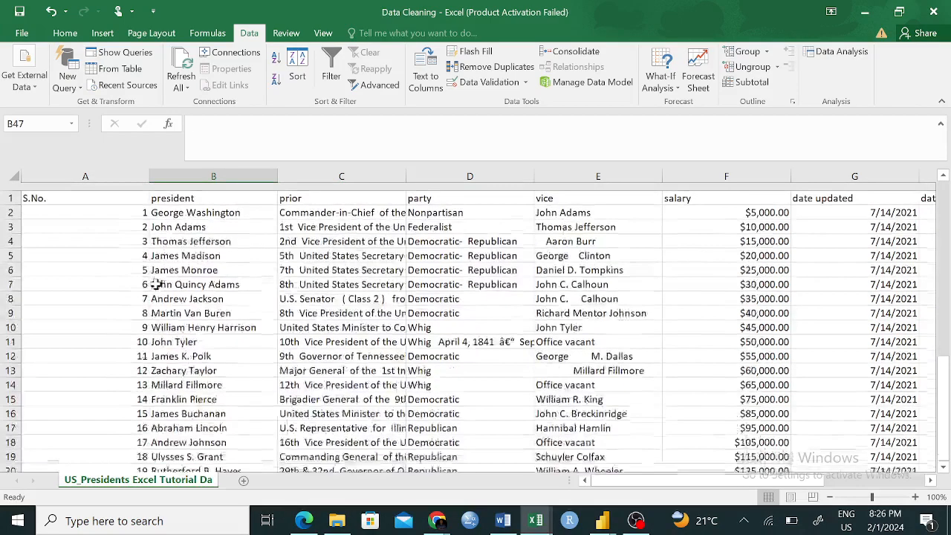
{"action": "left_click", "coordinate": [131, 202]}
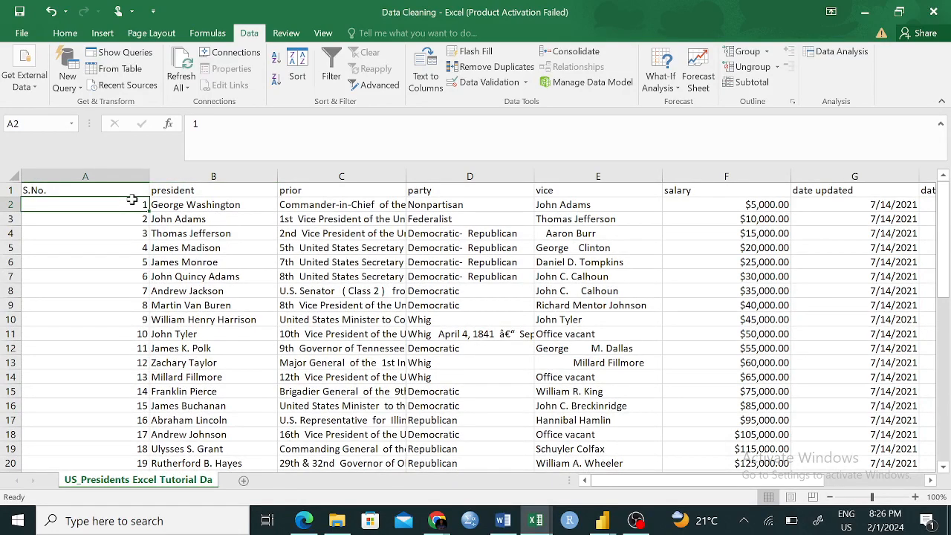
{"action": "left_click_drag", "start_coordinate": [131, 200], "coordinate": [142, 290]}
{"action": "left_click", "coordinate": [363, 390]}
{"action": "scroll", "coordinate": [363, 385], "scroll_direction": "down", "scroll_amount": 12}
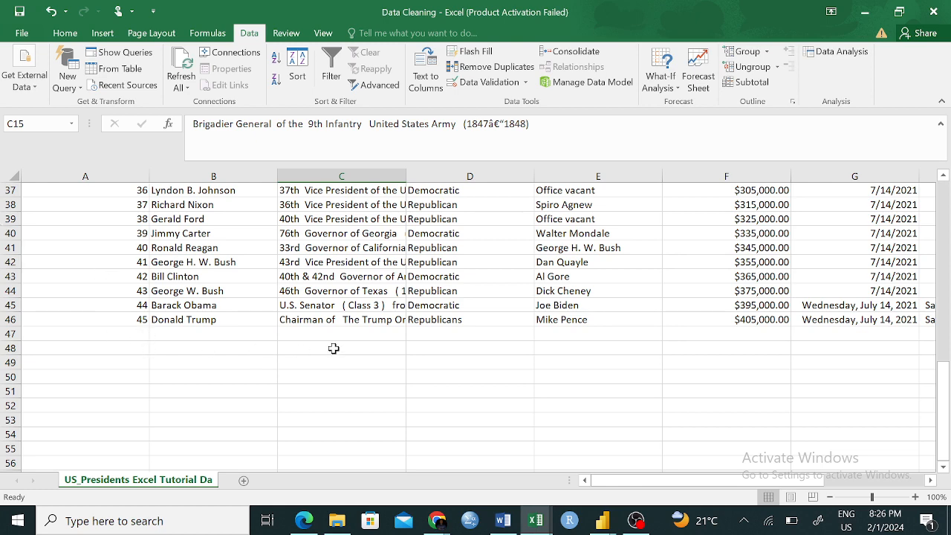
{"action": "scroll", "coordinate": [332, 348], "scroll_direction": "up", "scroll_amount": 12}
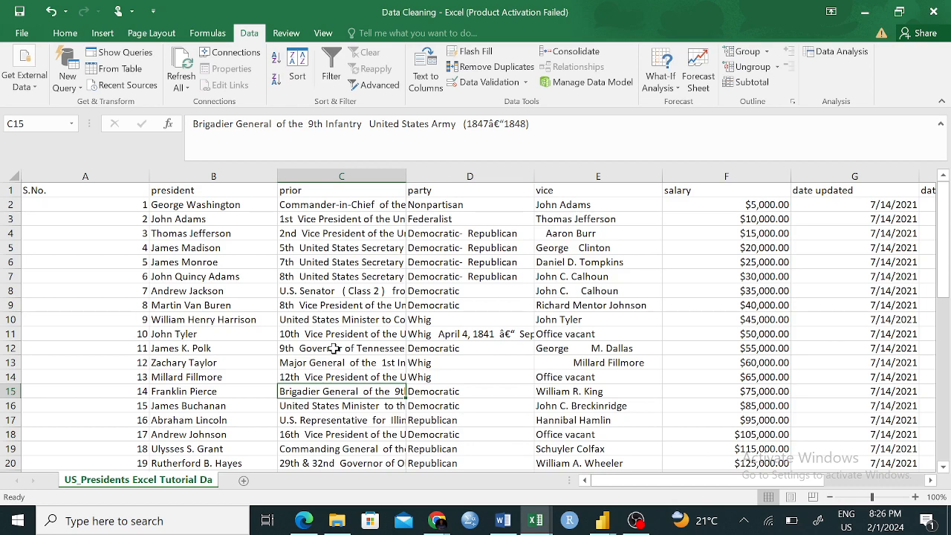
- Inspect the party entry in row 11, the date columns and the vice entry in row 4 for inconsistencies
{"action": "left_click", "coordinate": [465, 334]}
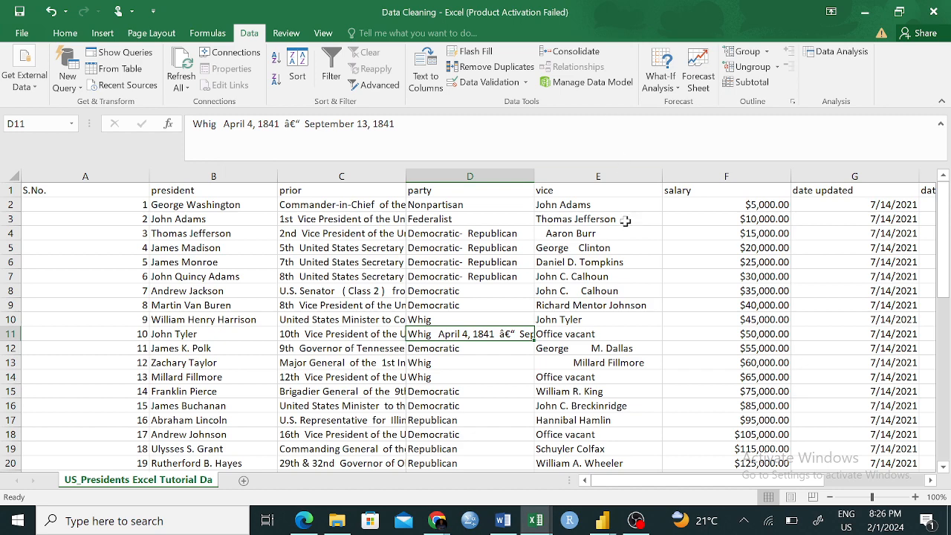
{"action": "scroll", "coordinate": [656, 304], "scroll_direction": "right", "scroll_amount": 2}
{"action": "scroll", "coordinate": [656, 304], "scroll_direction": "right", "scroll_amount": 1}
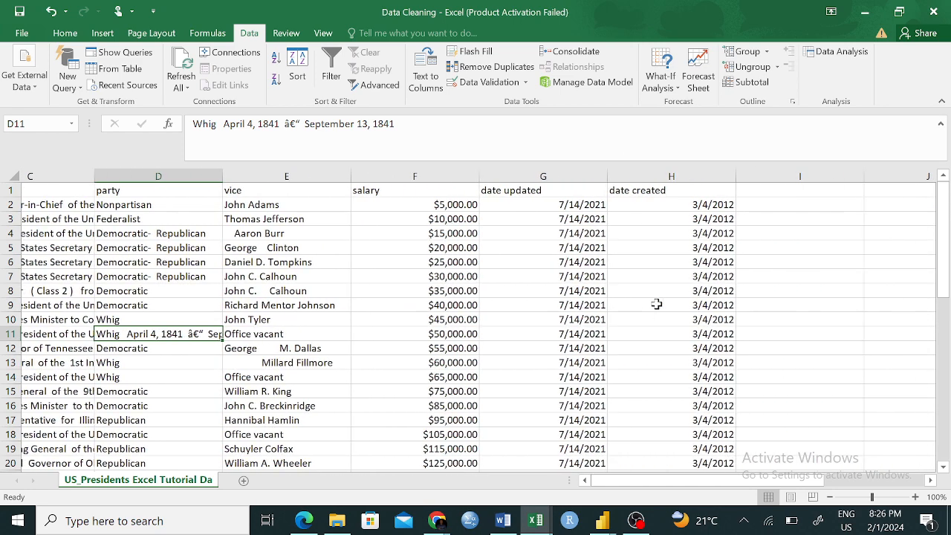
{"action": "scroll", "coordinate": [656, 305], "scroll_direction": "left", "scroll_amount": 3}
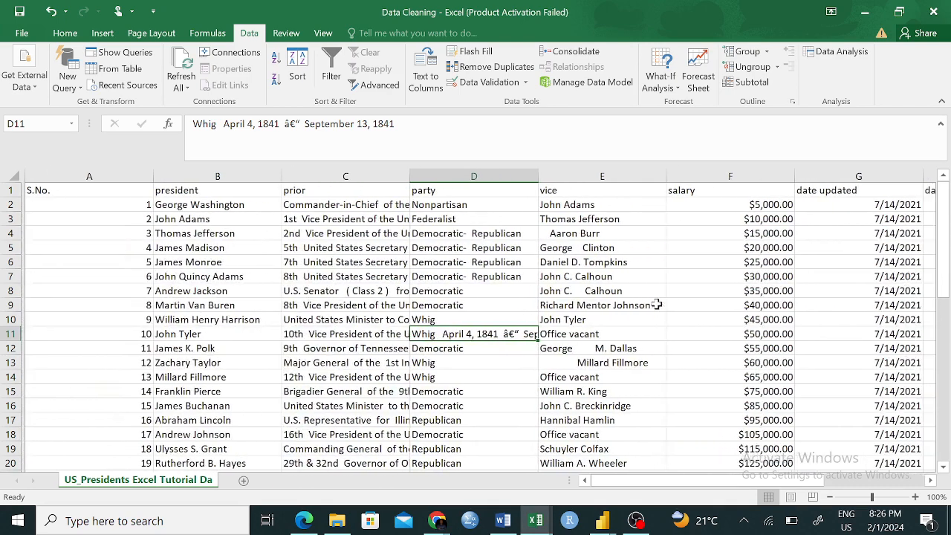
{"action": "left_click", "coordinate": [549, 233]}
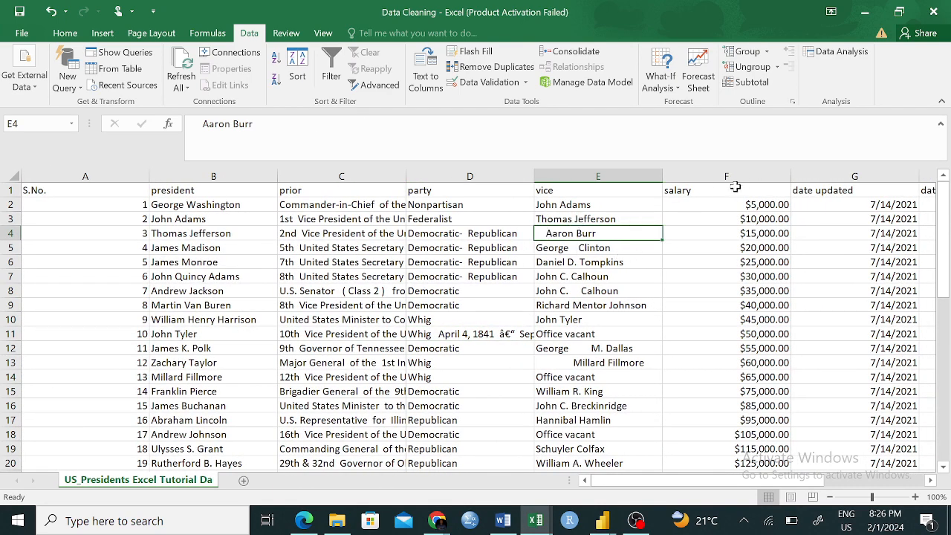
- Insert an empty column between the vice and salary columns
{"action": "left_click", "coordinate": [689, 174]}
{"action": "right_click", "coordinate": [689, 179]}
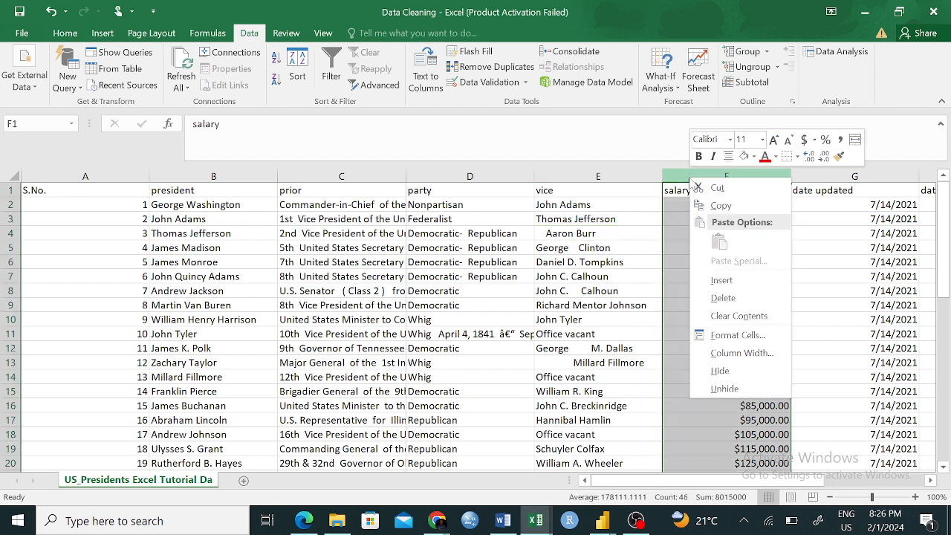
{"action": "left_click", "coordinate": [745, 282]}
- Enter =TRIM(E2) in cell F2 to strip the extra spaces from the first vice entry
{"action": "left_click", "coordinate": [701, 202]}
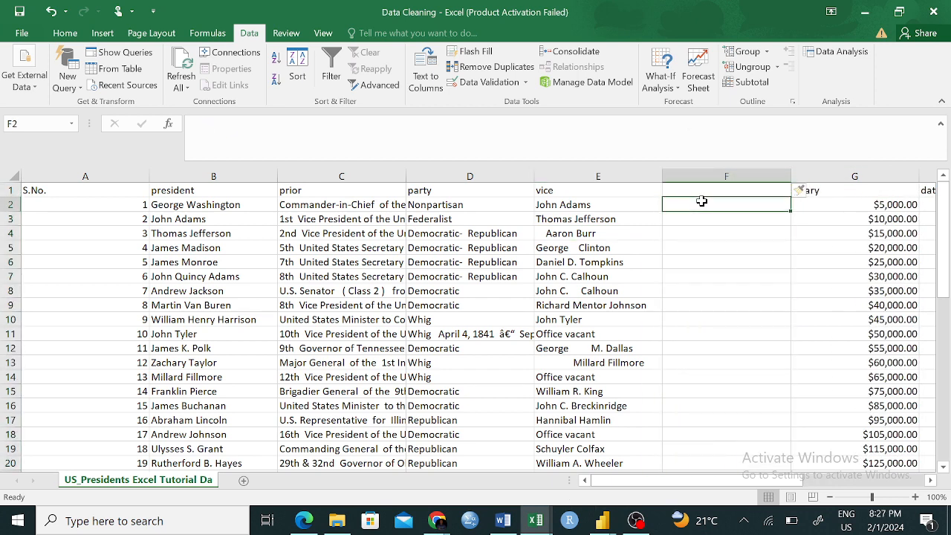
{"action": "type", "text": "="}
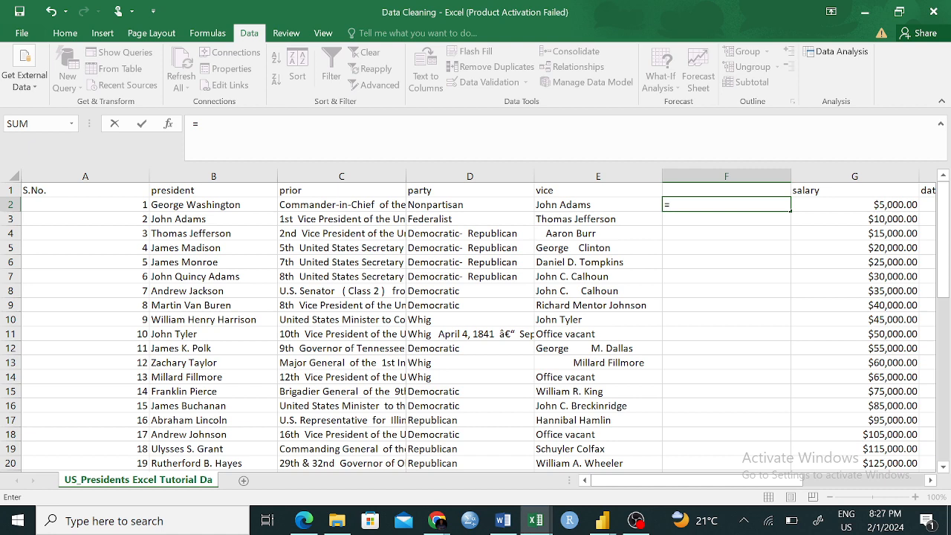
{"action": "type", "text": "trim"}
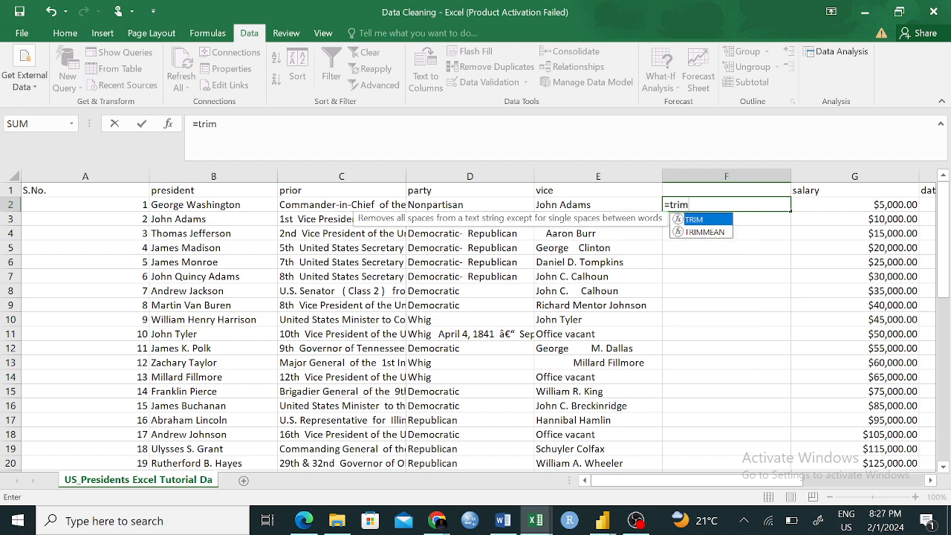
{"action": "key", "text": "Tab"}
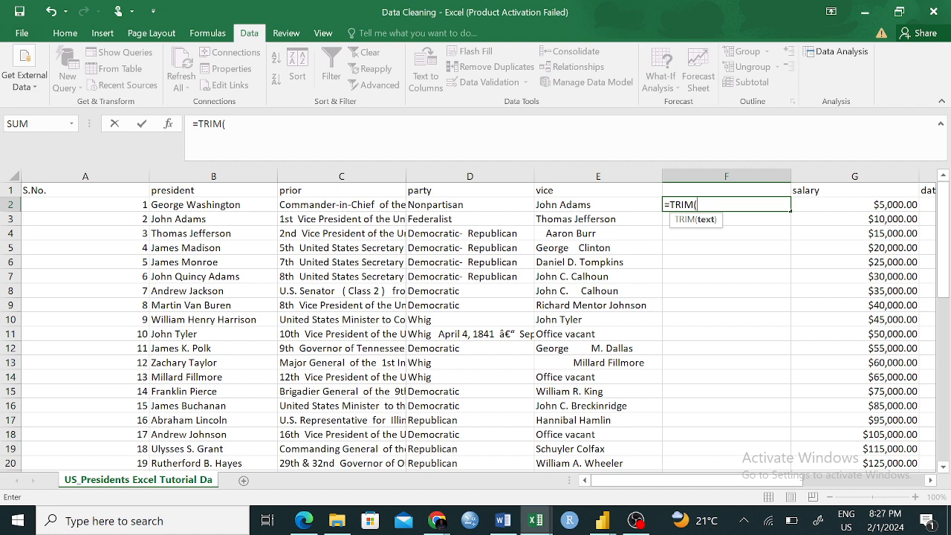
{"action": "left_click", "coordinate": [604, 206]}
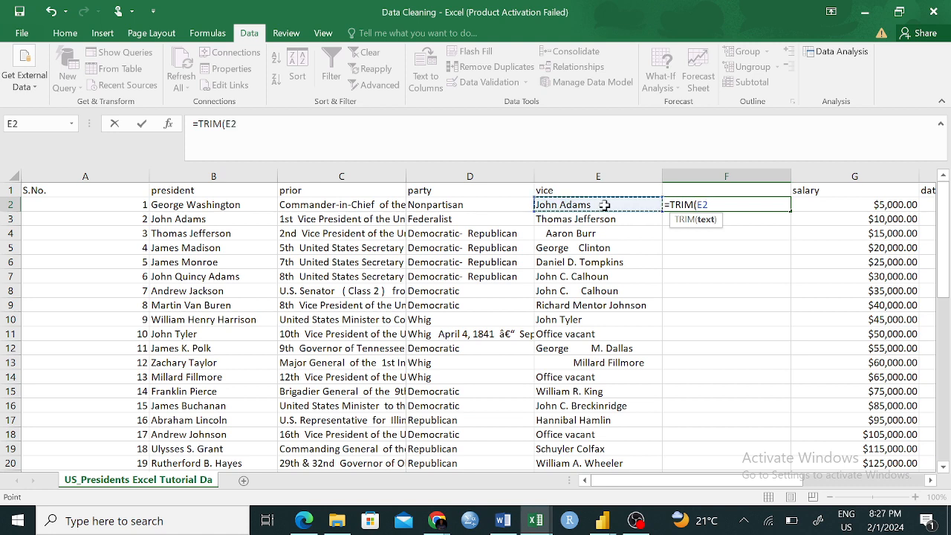
{"action": "type", "text": ")"}
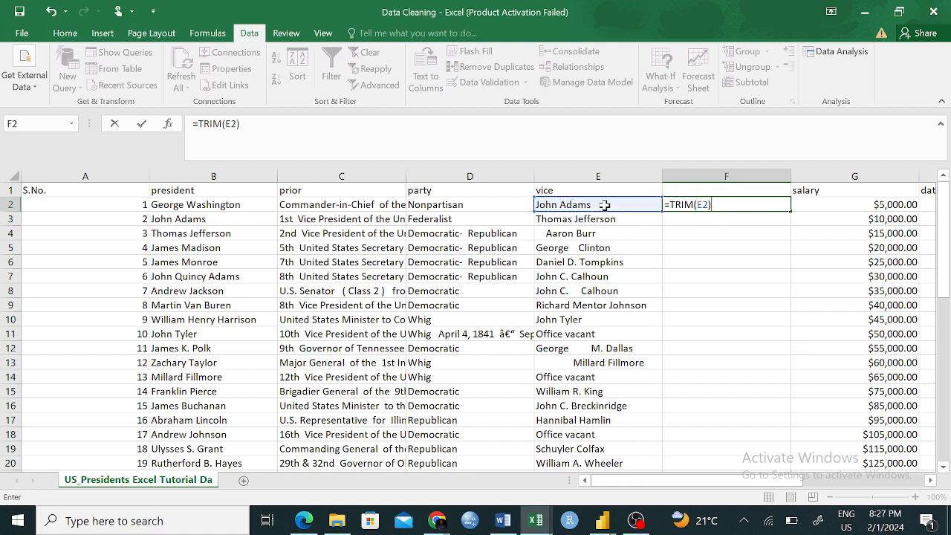
{"action": "key", "text": "Return"}
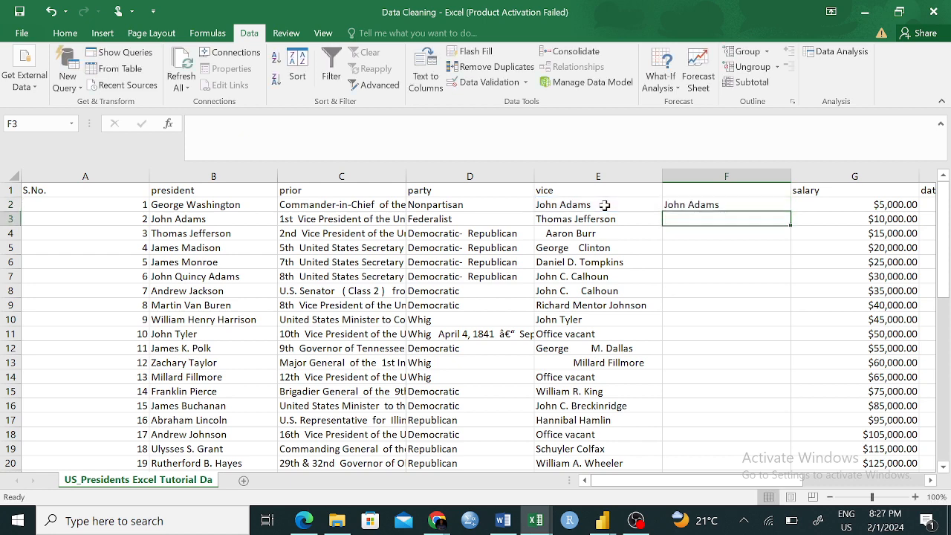
- Fill the TRIM formula from F2 down column F to the last data row
{"action": "left_click", "coordinate": [691, 205]}
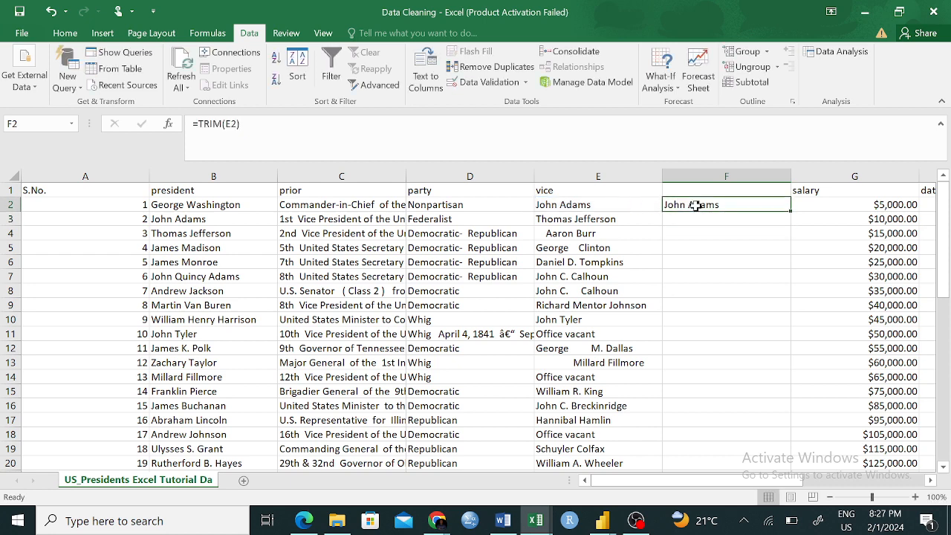
{"action": "double_click", "coordinate": [790, 212]}
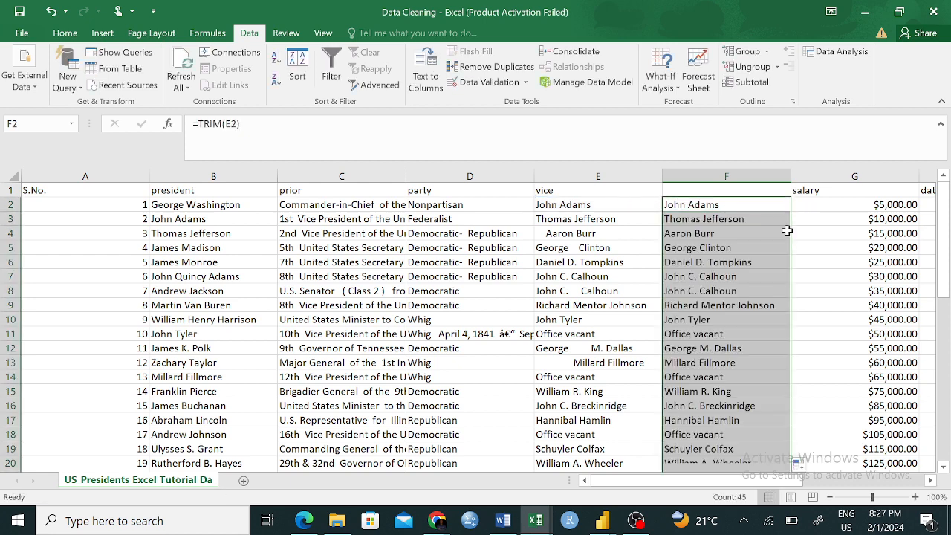
{"action": "left_click", "coordinate": [823, 391]}
- Compare the original vice entries in column E with the trimmed ones in column F, including rows 4, 8 and 12, down to the last row
{"action": "left_click", "coordinate": [682, 232]}
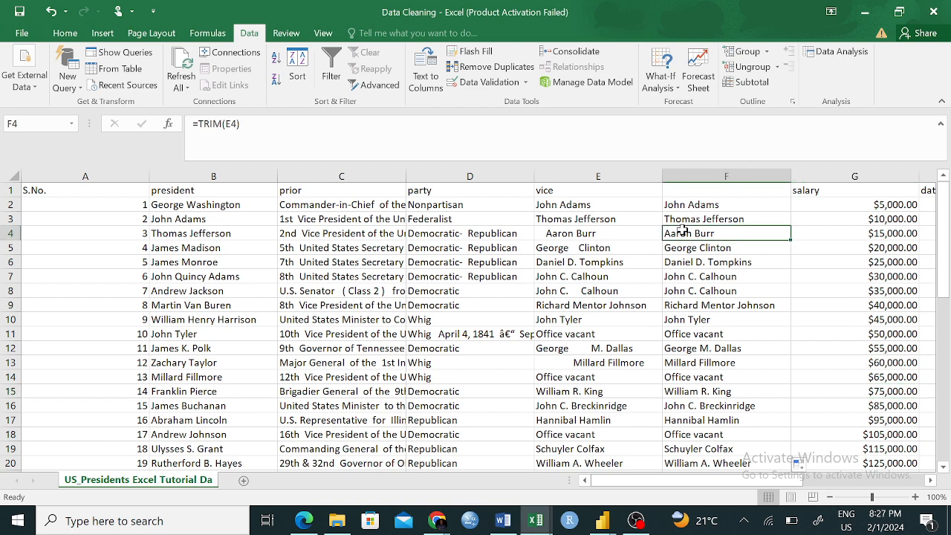
{"action": "left_click", "coordinate": [547, 233]}
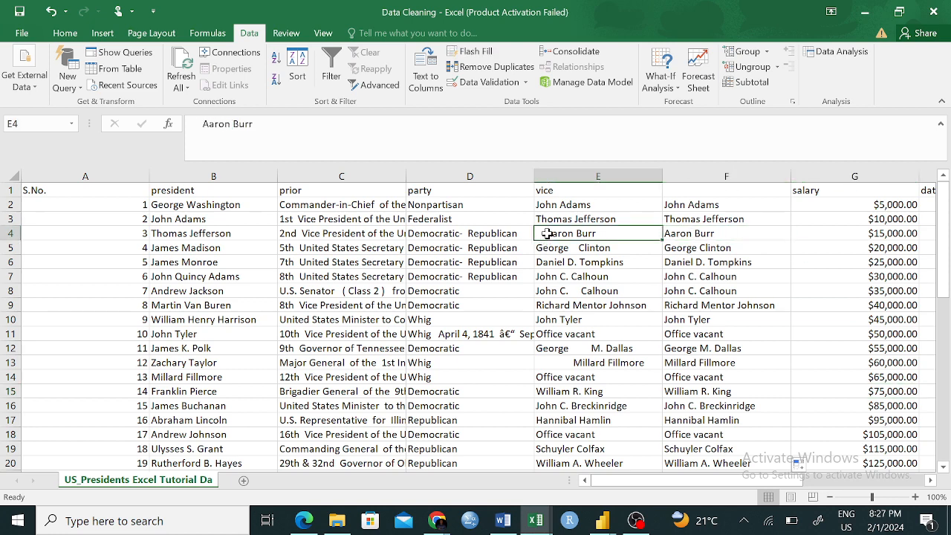
{"action": "left_click", "coordinate": [574, 292]}
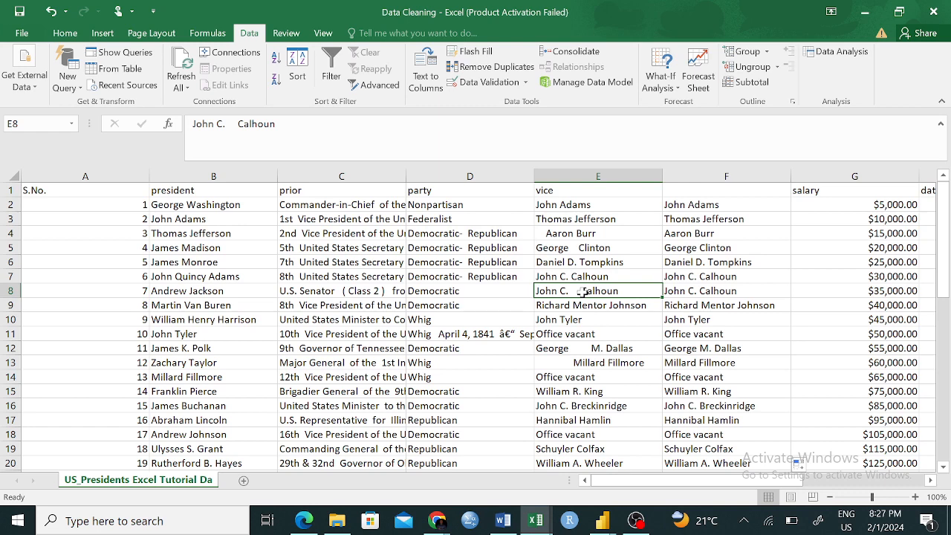
{"action": "left_click", "coordinate": [711, 293]}
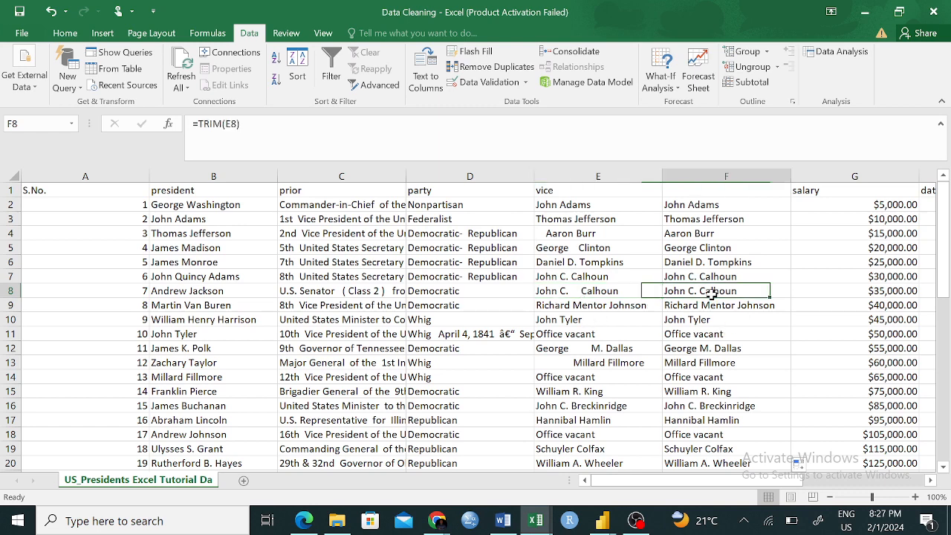
{"action": "left_click", "coordinate": [623, 323]}
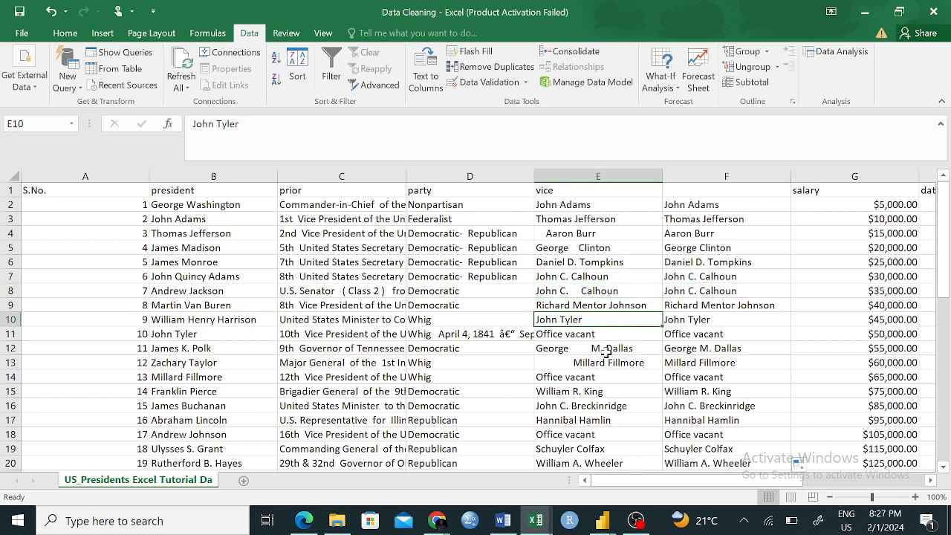
{"action": "left_click", "coordinate": [605, 352]}
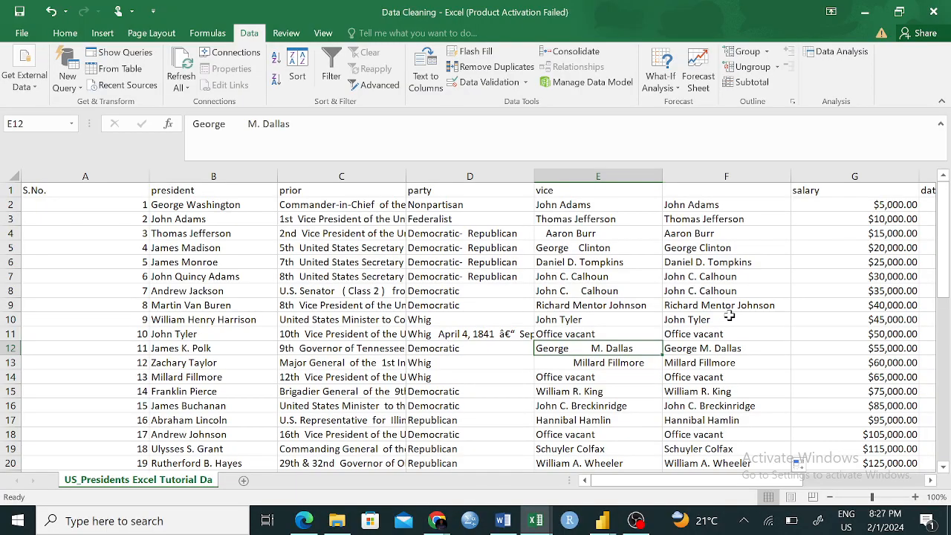
{"action": "scroll", "coordinate": [729, 315], "scroll_direction": "down", "scroll_amount": 7}
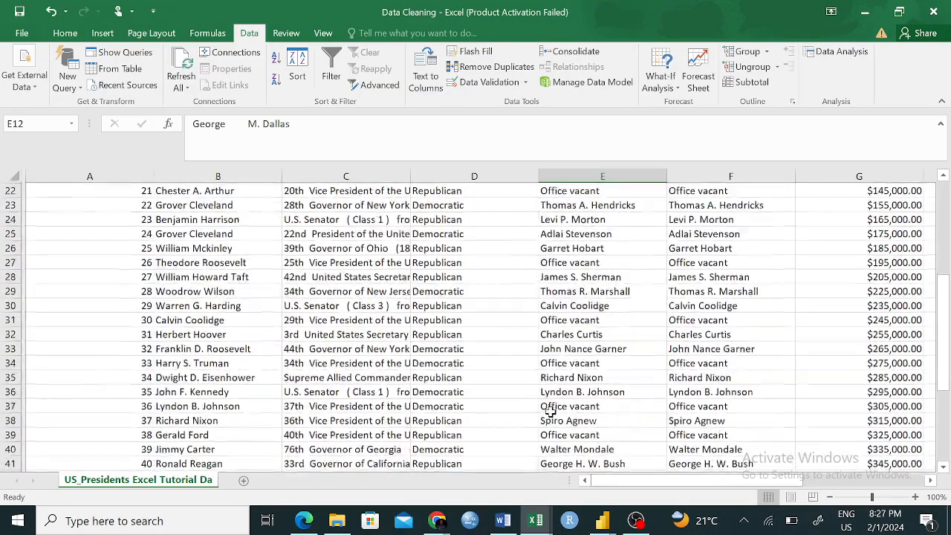
{"action": "scroll", "coordinate": [550, 411], "scroll_direction": "down", "scroll_amount": 2}
{"action": "scroll", "coordinate": [550, 411], "scroll_direction": "up", "scroll_amount": 9}
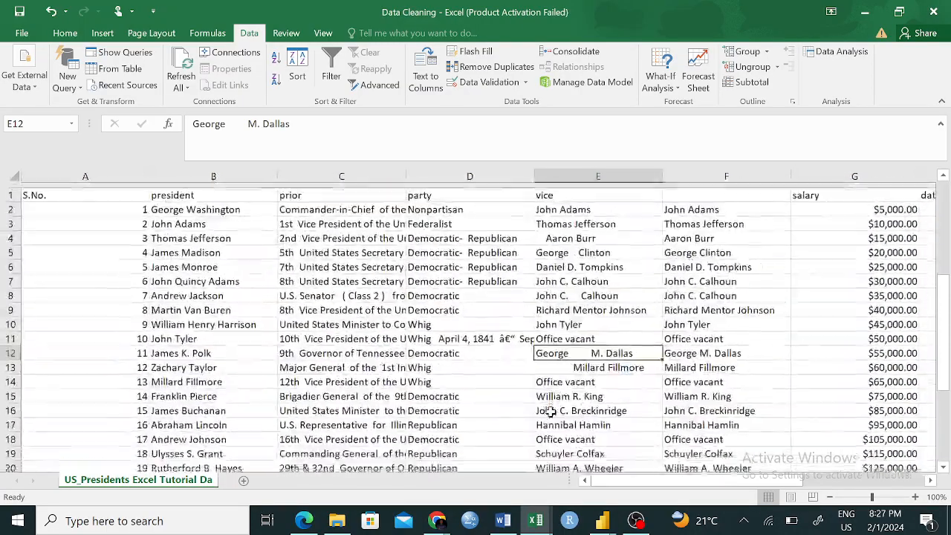
{"action": "scroll", "coordinate": [549, 411], "scroll_direction": "down", "scroll_amount": 9}
{"action": "scroll", "coordinate": [549, 411], "scroll_direction": "up", "scroll_amount": 3}
{"action": "scroll", "coordinate": [550, 411], "scroll_direction": "down", "scroll_amount": 6}
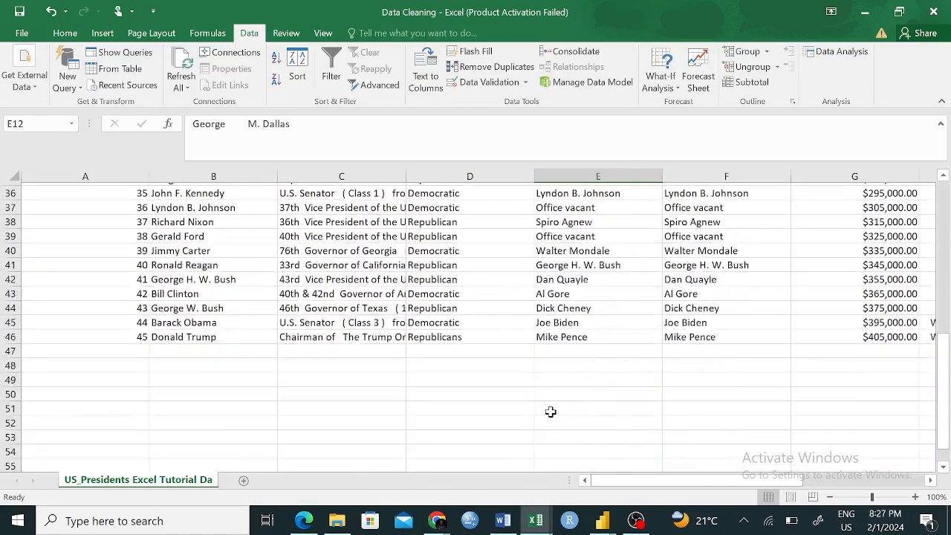
{"action": "scroll", "coordinate": [549, 410], "scroll_direction": "up", "scroll_amount": 12}
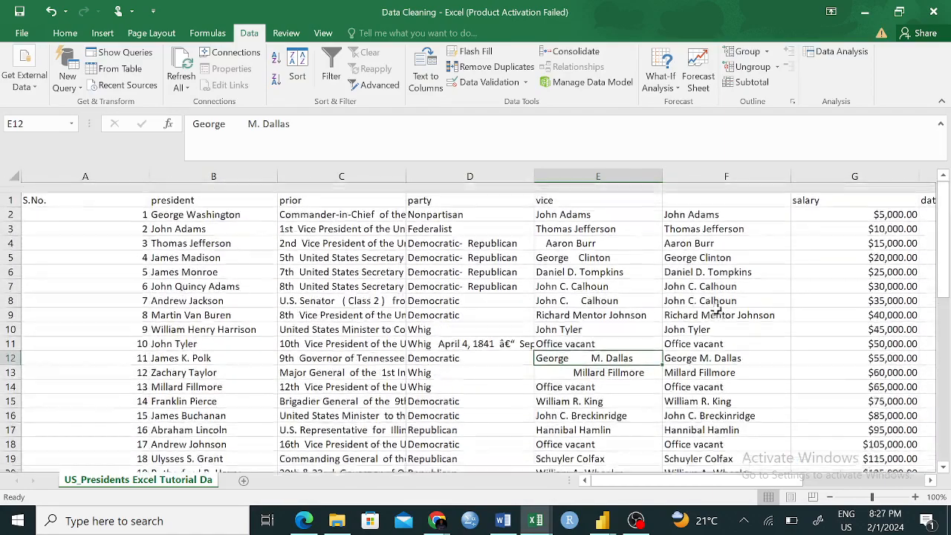
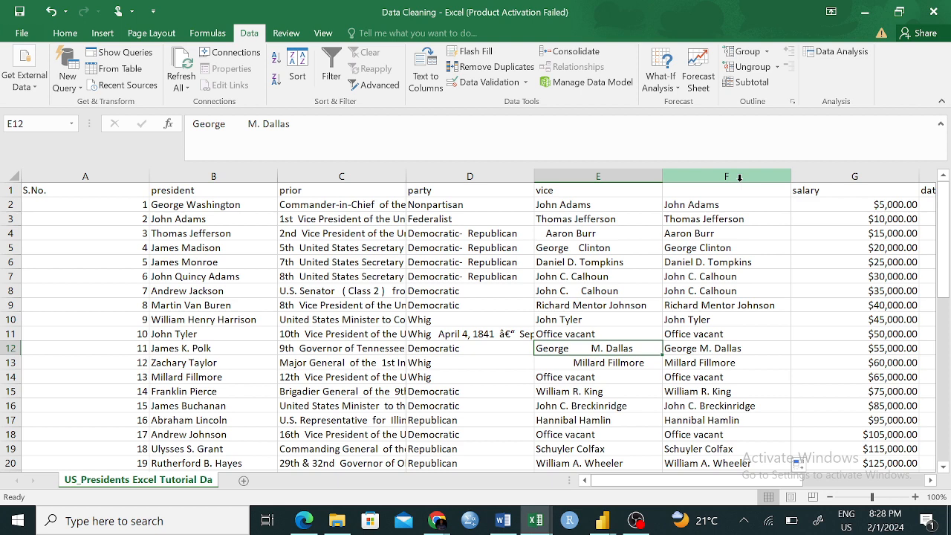
{"action": "left_click", "coordinate": [327, 176]}
{"action": "left_click", "coordinate": [563, 319]}
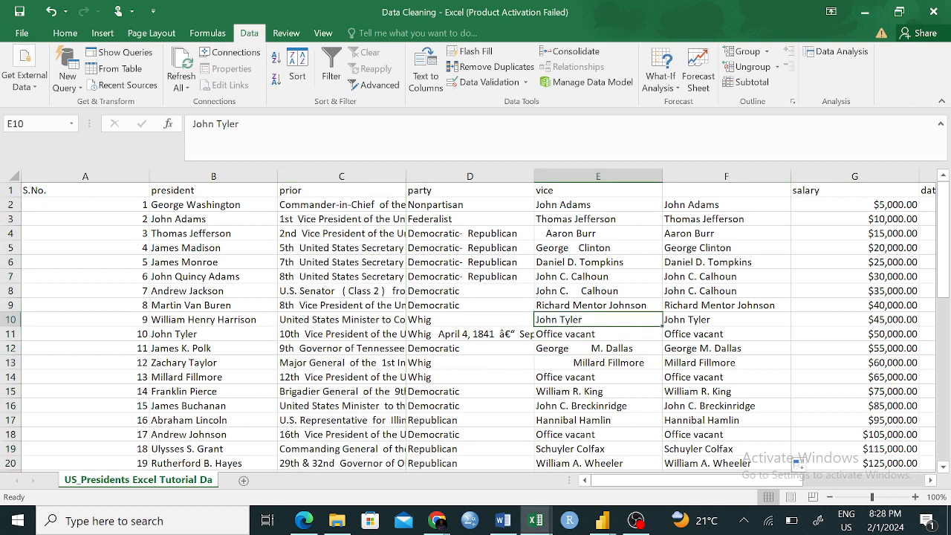
{"action": "left_click", "coordinate": [329, 173]}
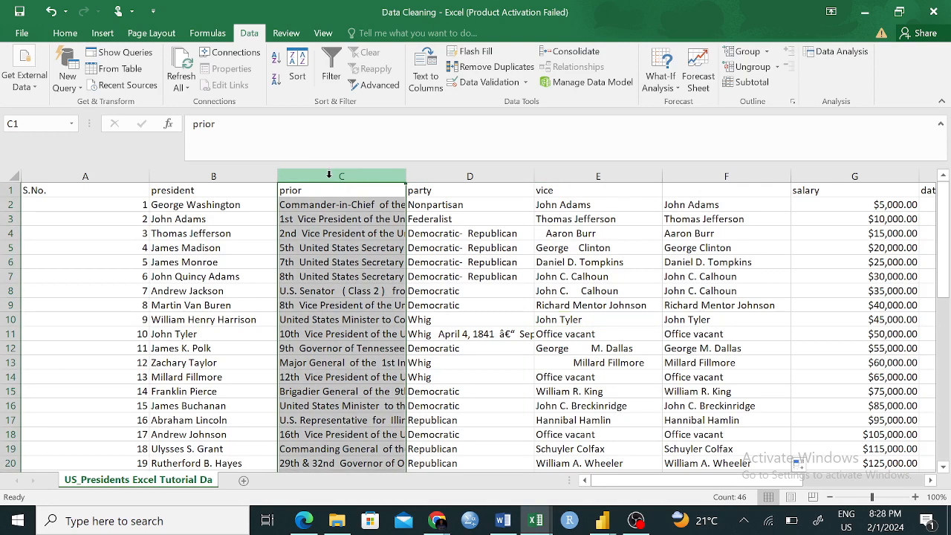
{"action": "right_click", "coordinate": [329, 176]}
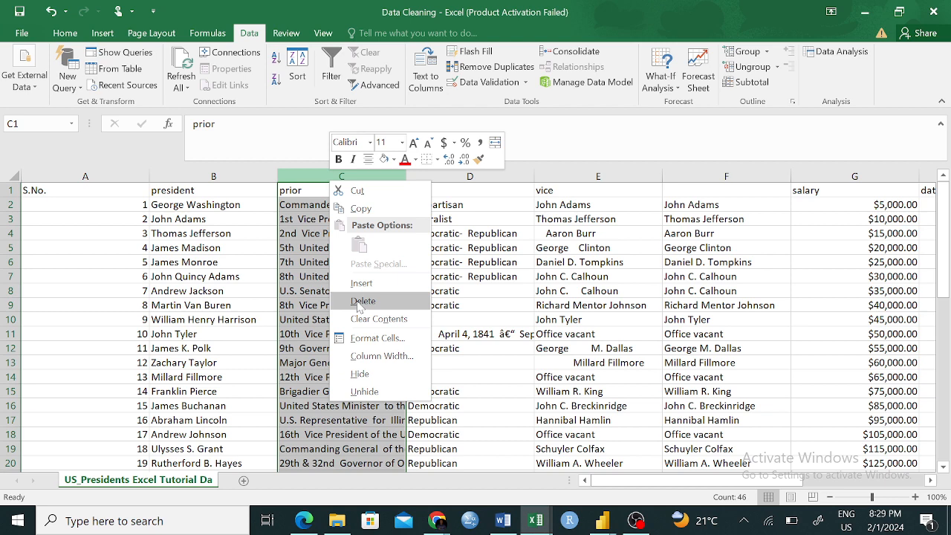
{"action": "left_click", "coordinate": [502, 305]}
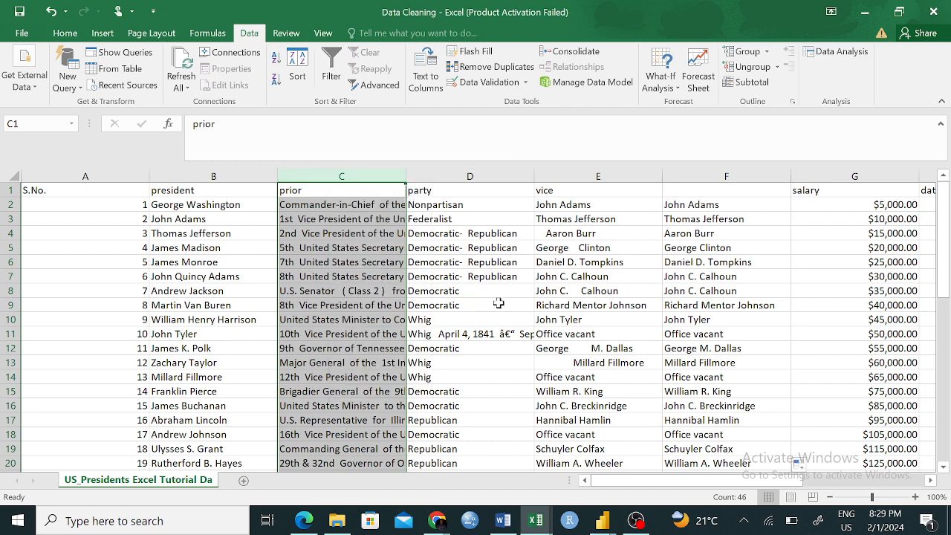
- Insert an empty column between the president and prior columns
{"action": "left_click", "coordinate": [234, 176]}
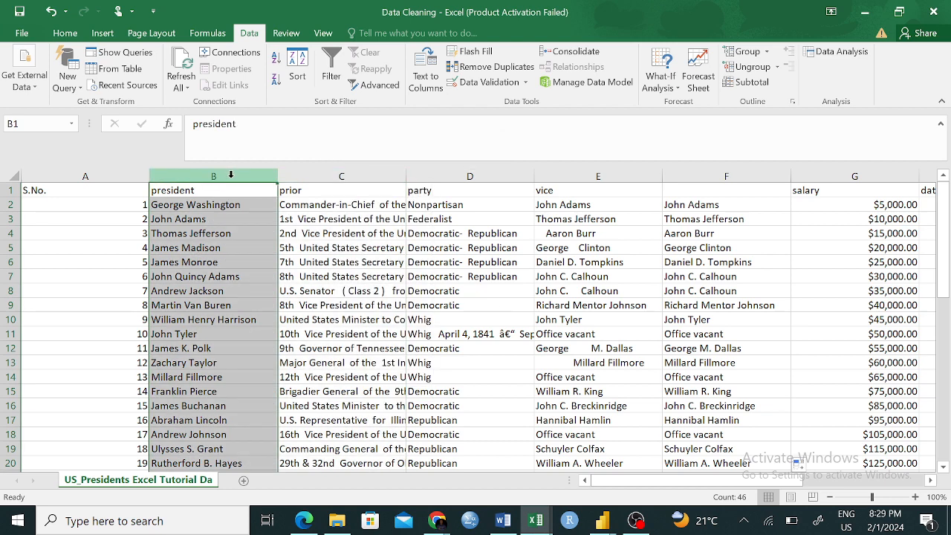
{"action": "left_click", "coordinate": [330, 177]}
{"action": "right_click", "coordinate": [332, 180]}
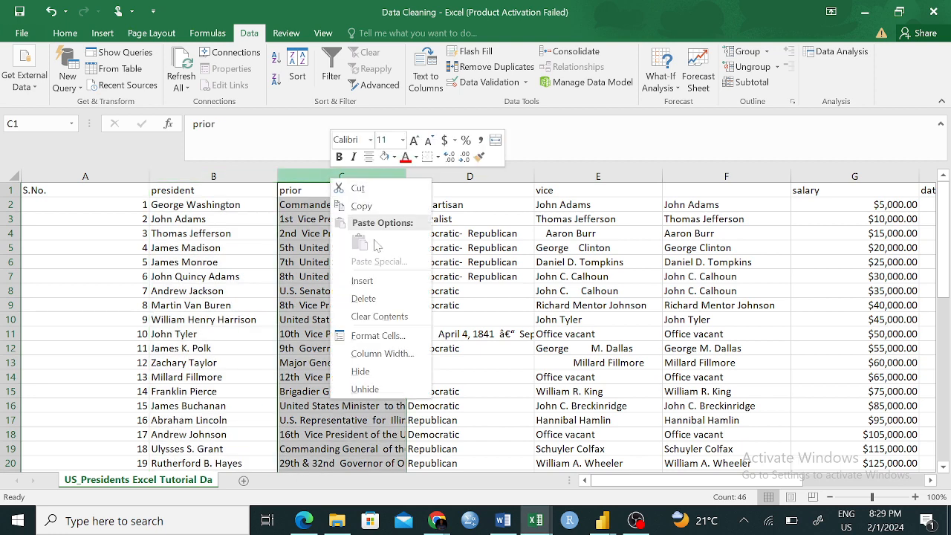
{"action": "left_click", "coordinate": [362, 281]}
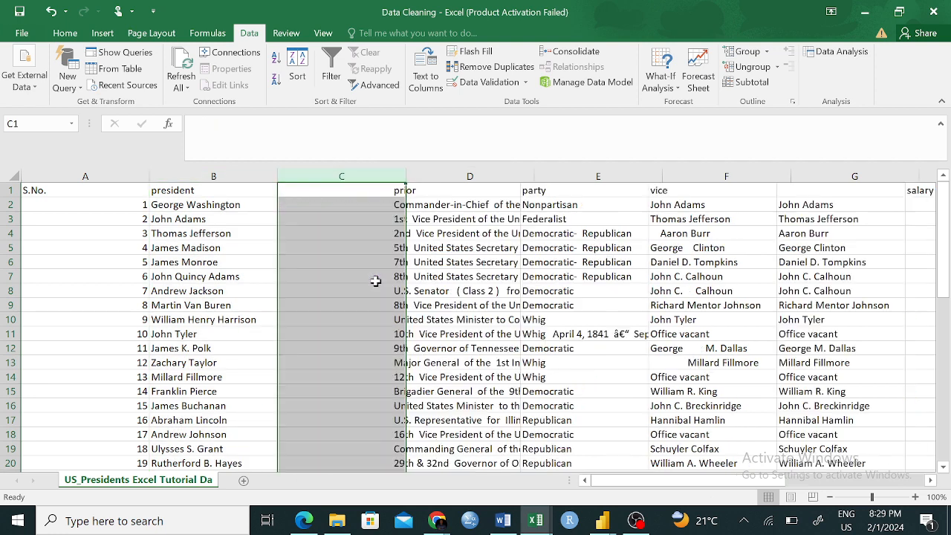
- Enter the formula =PROPER(B2) in cell C2 to put the president's name in proper case
{"action": "left_click", "coordinate": [319, 349]}
{"action": "left_click", "coordinate": [325, 206]}
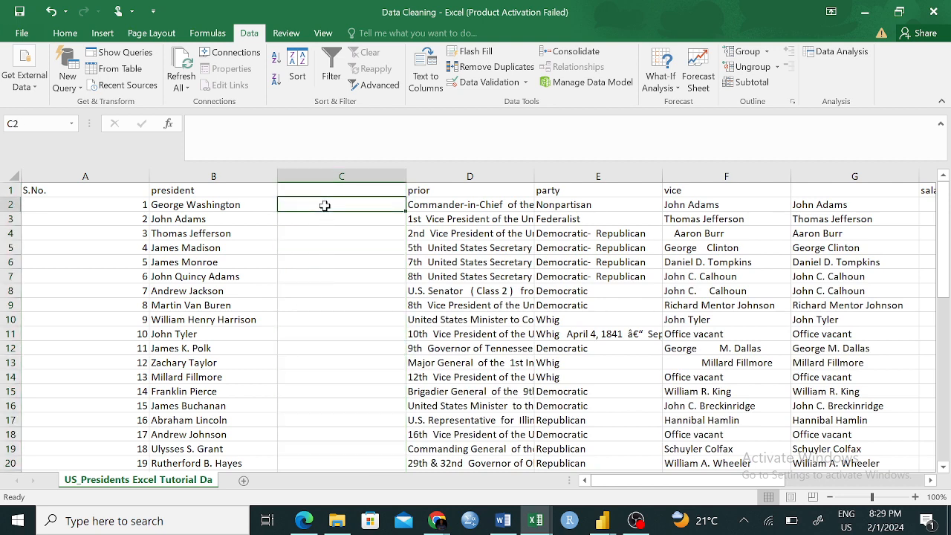
{"action": "type", "text": "="}
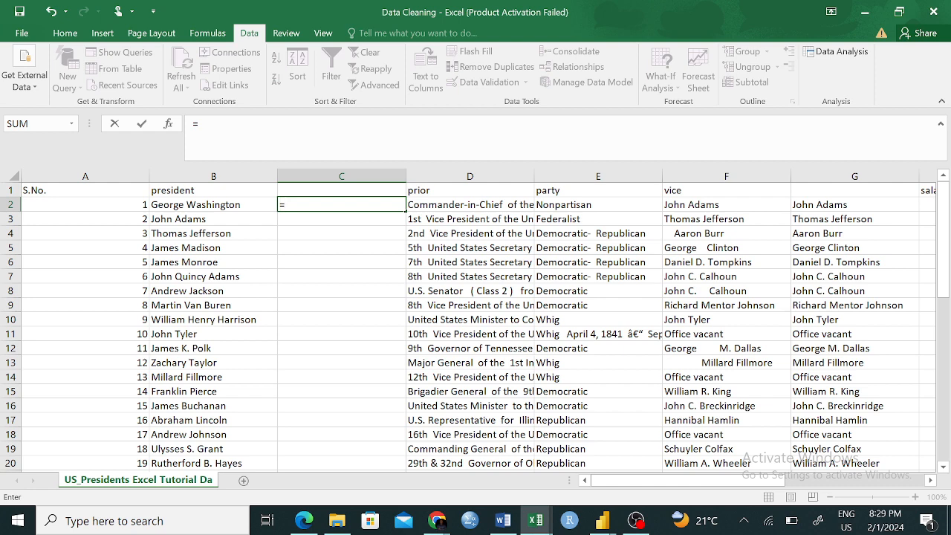
{"action": "type", "text": "P"}
{"action": "type", "text": "eop"}
{"action": "key", "text": "BackSpace"}
{"action": "key", "text": "BackSpace"}
{"action": "key", "text": "BackSpace"}
{"action": "type", "text": "rop"}
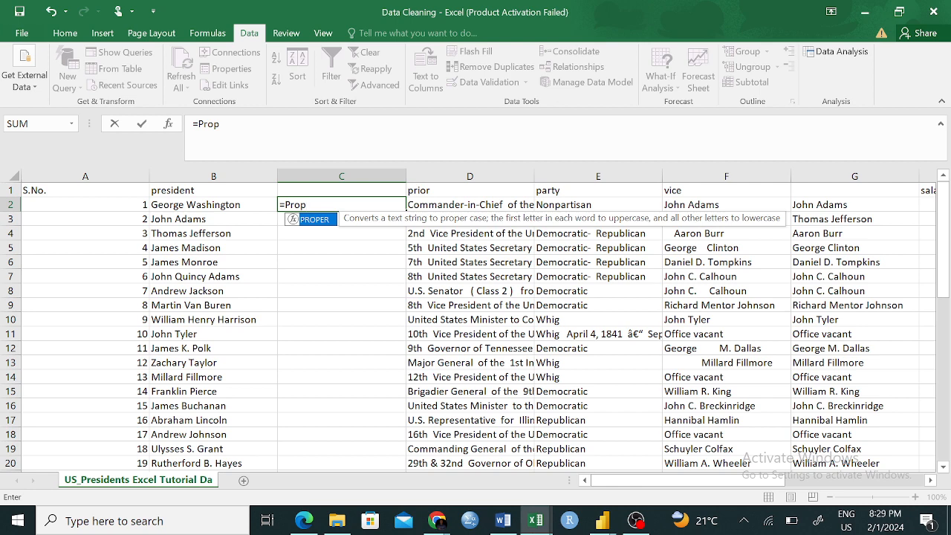
{"action": "key", "text": "Tab"}
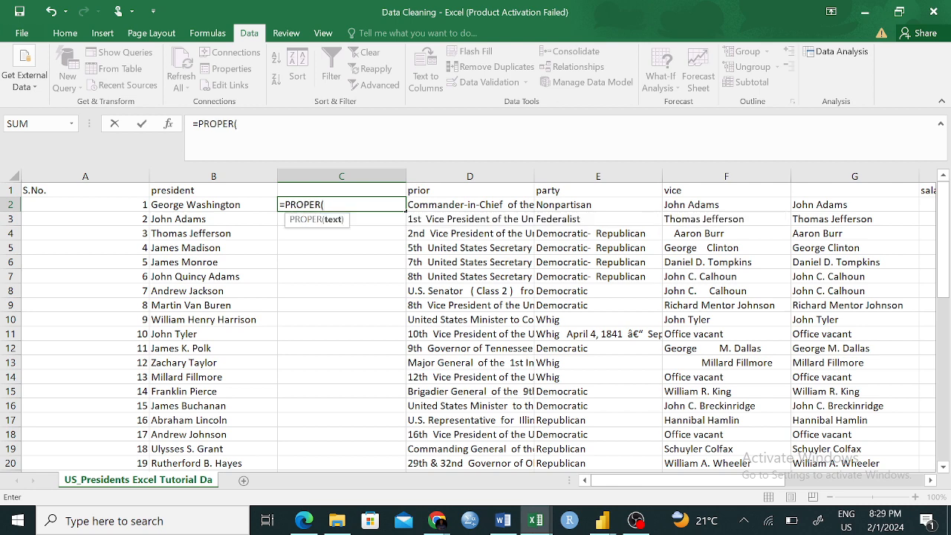
{"action": "left_click", "coordinate": [199, 205]}
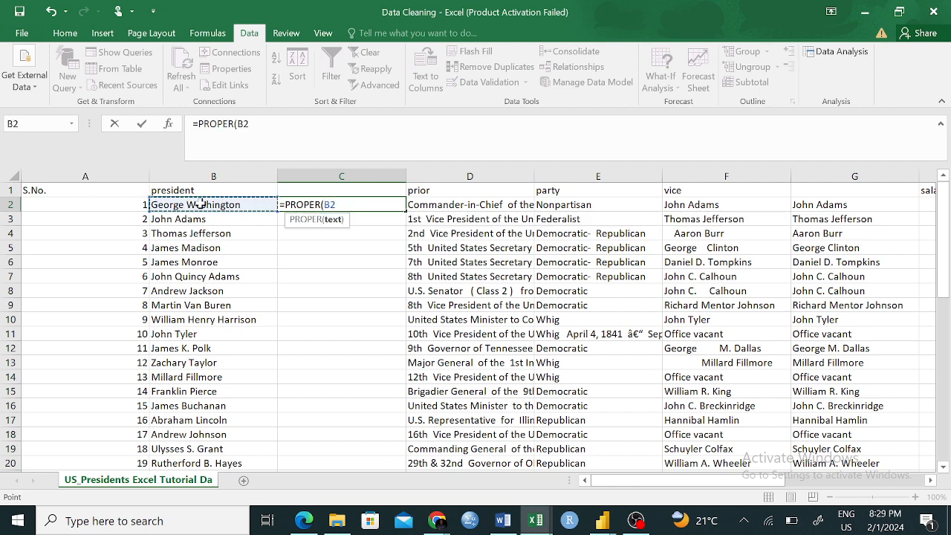
{"action": "type", "text": ")"}
{"action": "key", "text": "Return"}
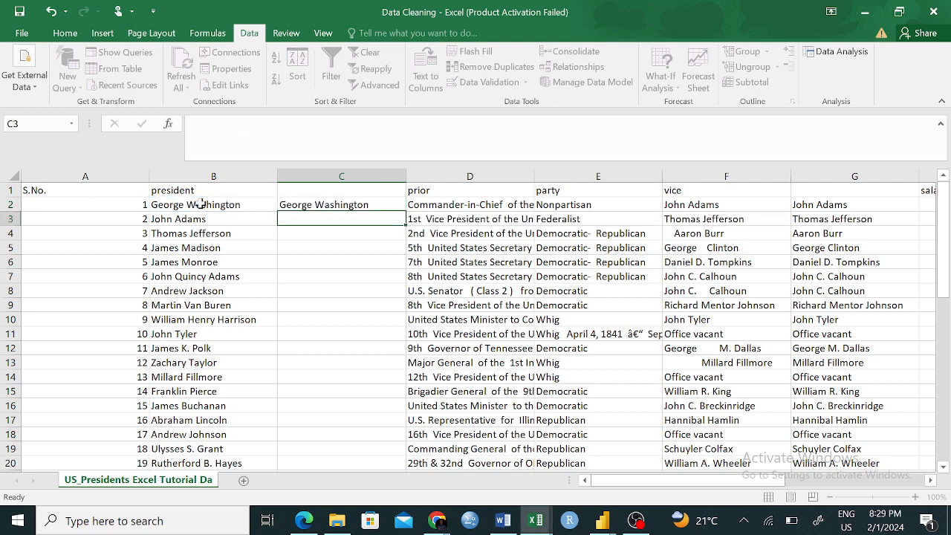
- Fill the PROPER formula from C2 down column C for all the presidents
{"action": "left_click", "coordinate": [312, 201]}
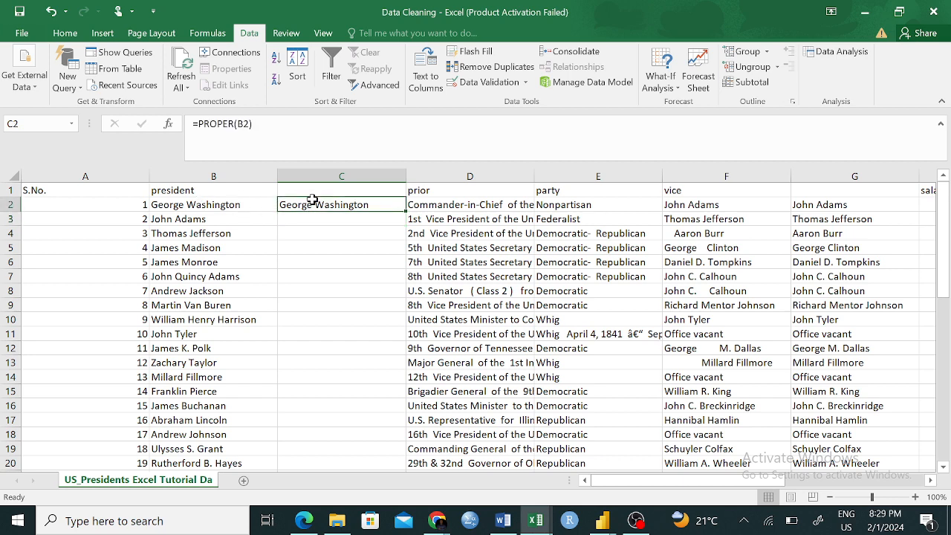
{"action": "double_click", "coordinate": [405, 211]}
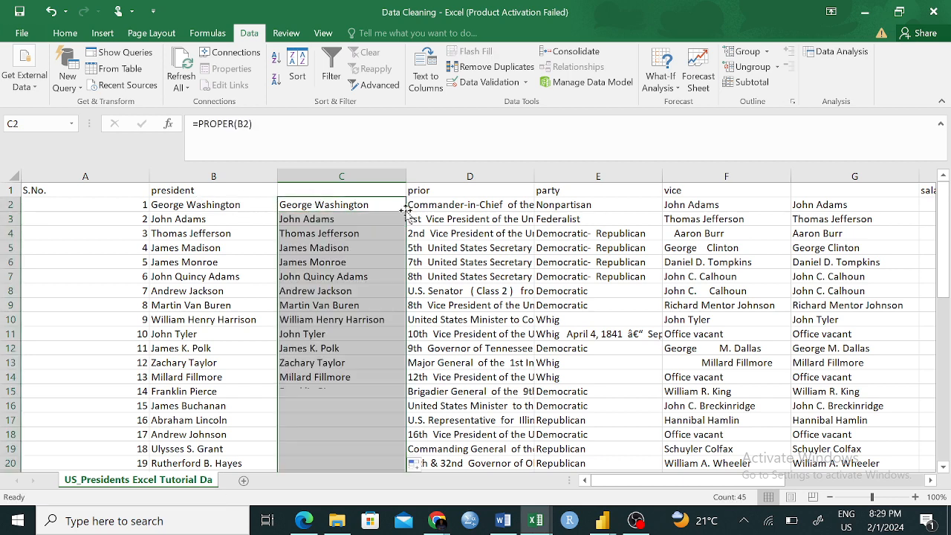
{"action": "left_click", "coordinate": [438, 295]}
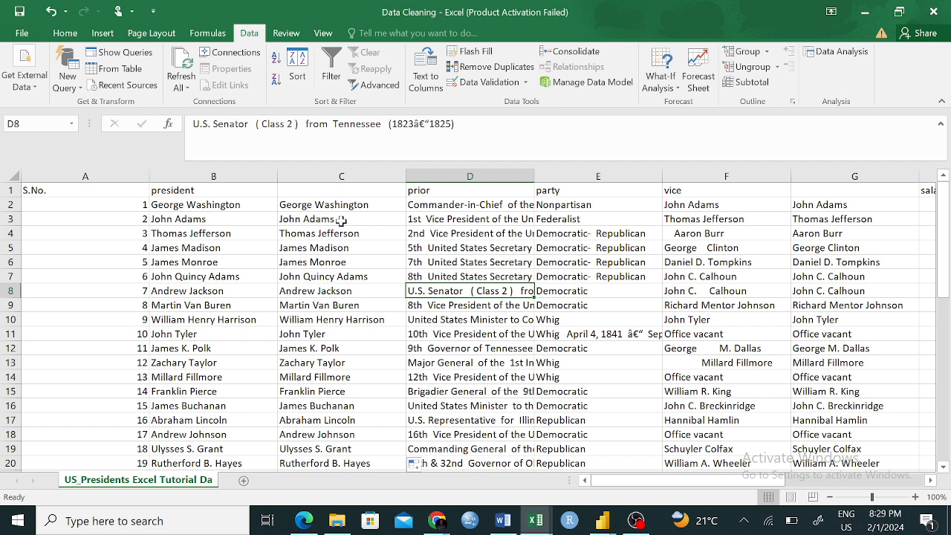
- Try to delete the original president column B, and undo the deletion
{"action": "left_click", "coordinate": [213, 222]}
{"action": "left_click", "coordinate": [304, 205]}
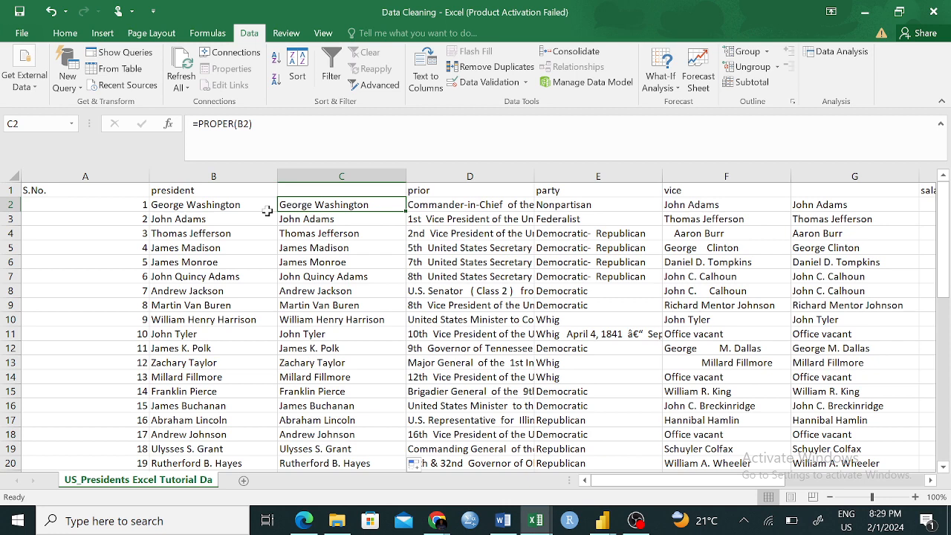
{"action": "left_click", "coordinate": [213, 204]}
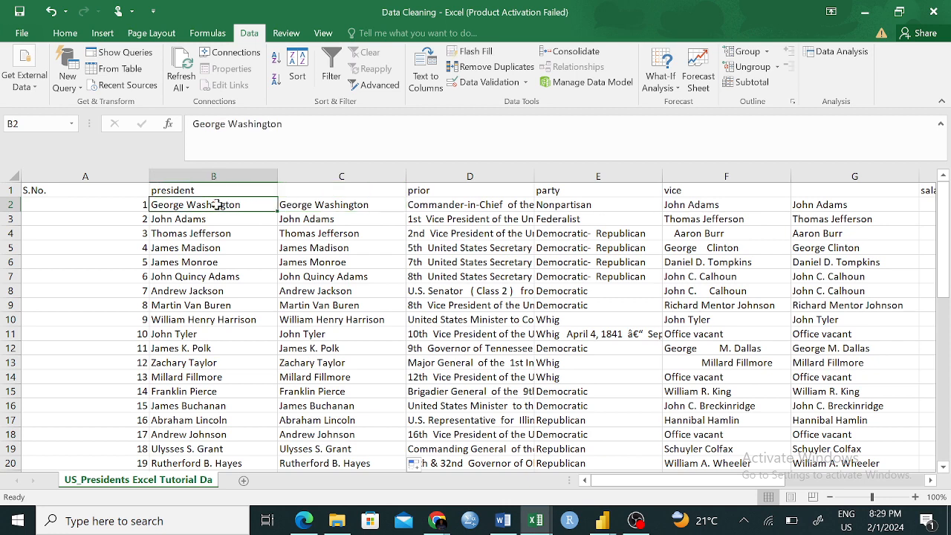
{"action": "left_click", "coordinate": [215, 176]}
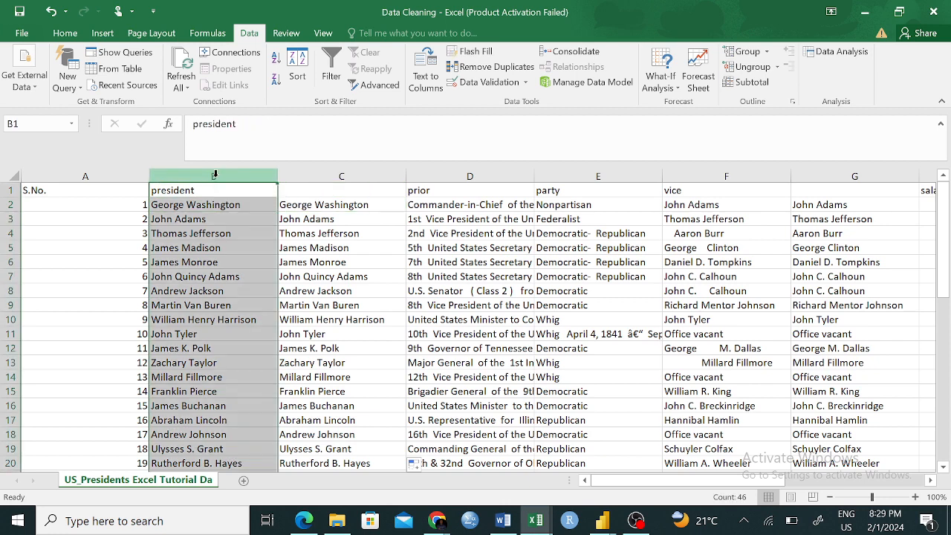
{"action": "right_click", "coordinate": [215, 177]}
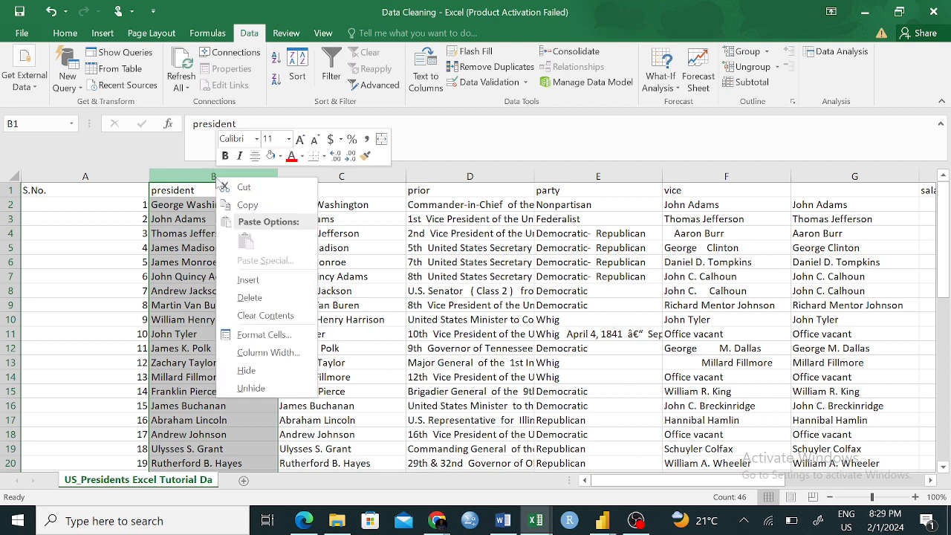
{"action": "left_click", "coordinate": [255, 299]}
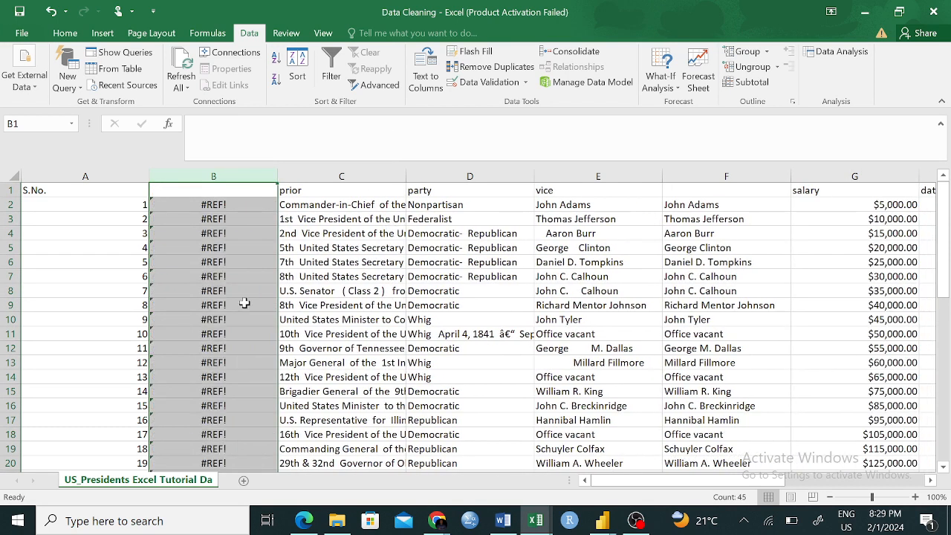
{"action": "left_click", "coordinate": [227, 290]}
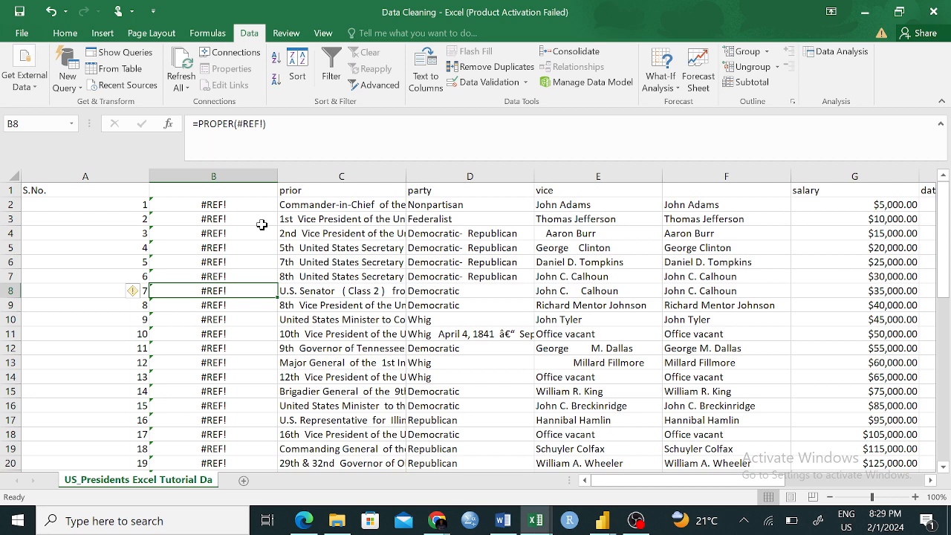
{"action": "key", "text": "ctrl+z"}
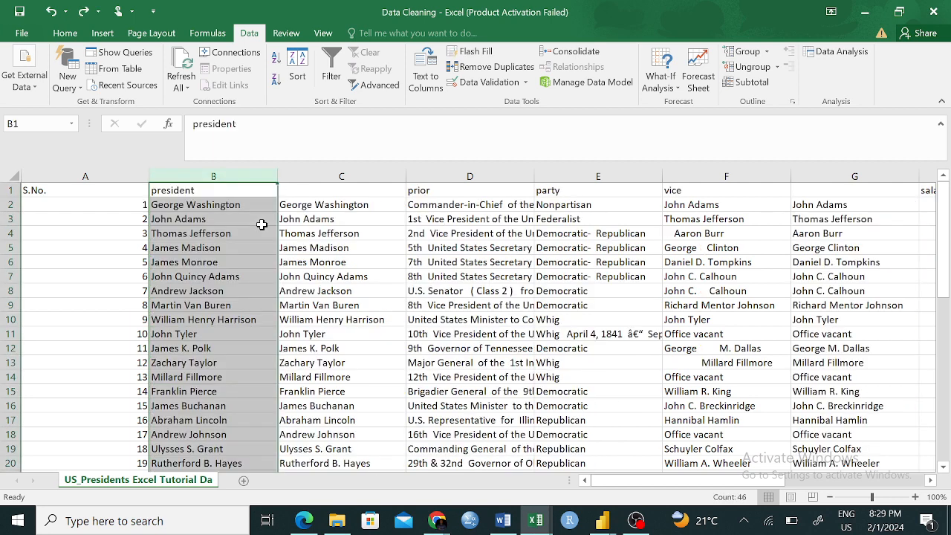
{"action": "left_click", "coordinate": [471, 306]}
{"action": "left_click", "coordinate": [330, 204]}
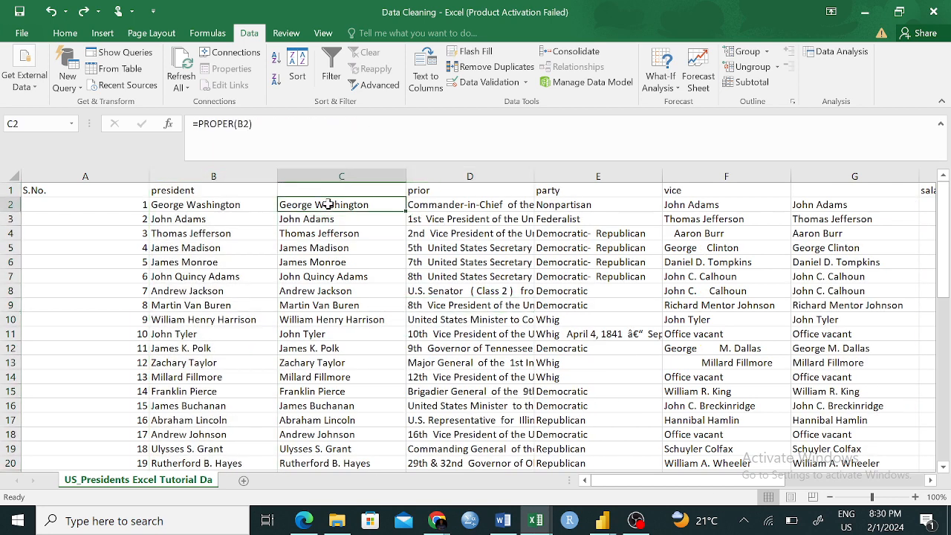
{"action": "left_click", "coordinate": [349, 334]}
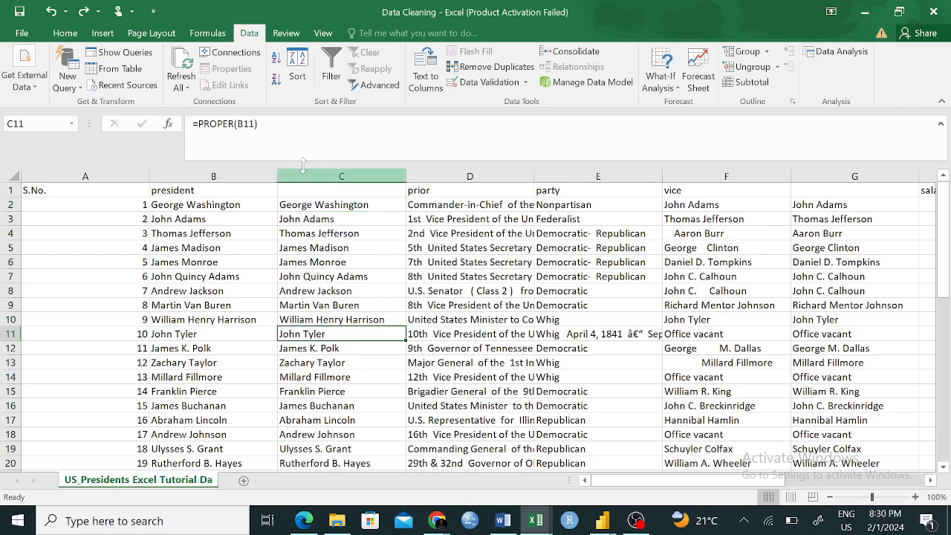
{"action": "double_click", "coordinate": [309, 205]}
{"action": "left_click", "coordinate": [354, 313]}
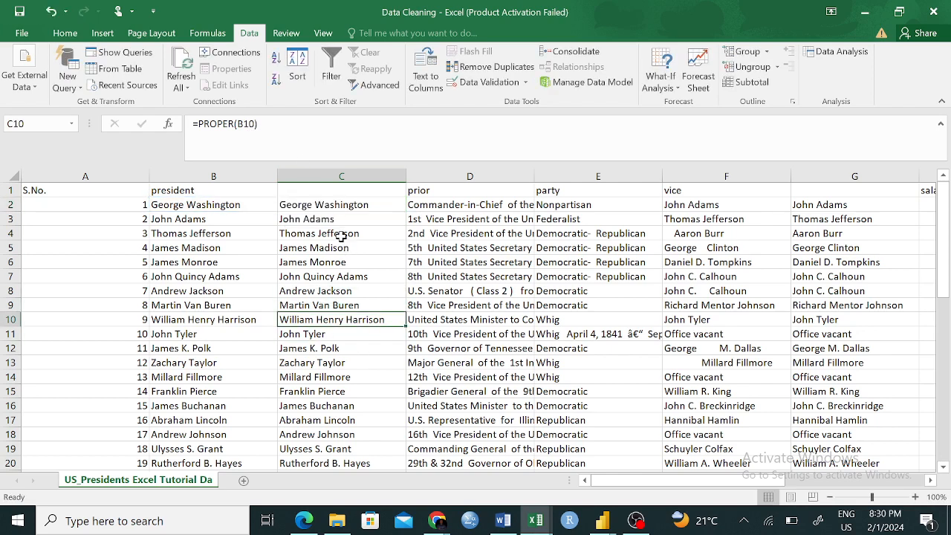
- Try to copy the PROPER results in C2:C46 and paste them as values starting at L2
{"action": "left_click_drag", "start_coordinate": [338, 207], "coordinate": [363, 441]}
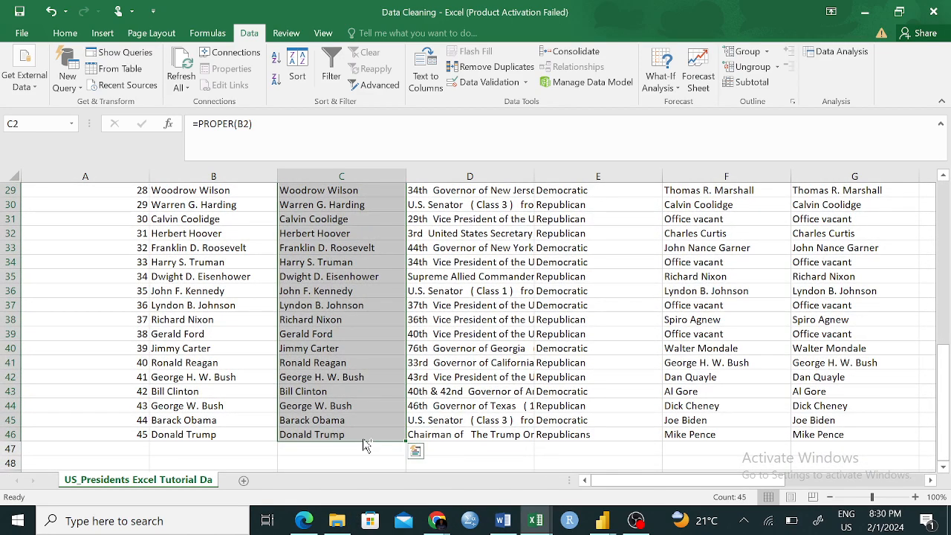
{"action": "key", "text": "ctrl+c"}
{"action": "scroll", "coordinate": [743, 417], "scroll_direction": "up", "scroll_amount": 9}
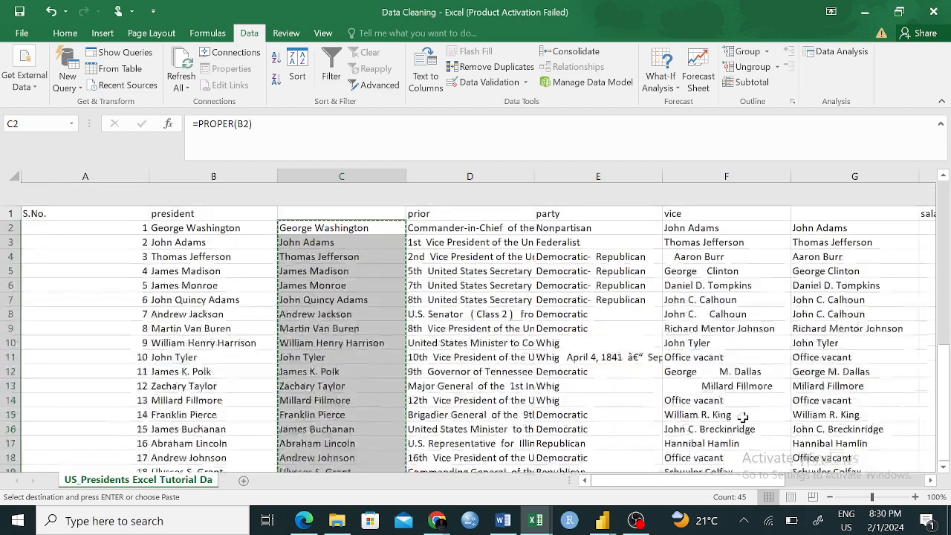
{"action": "scroll", "coordinate": [743, 418], "scroll_direction": "right", "scroll_amount": 5}
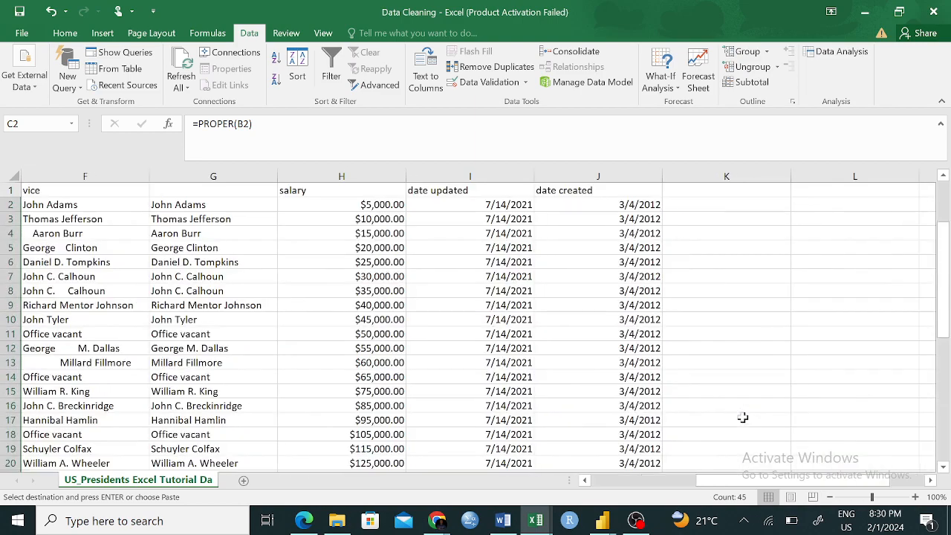
{"action": "right_click", "coordinate": [847, 202]}
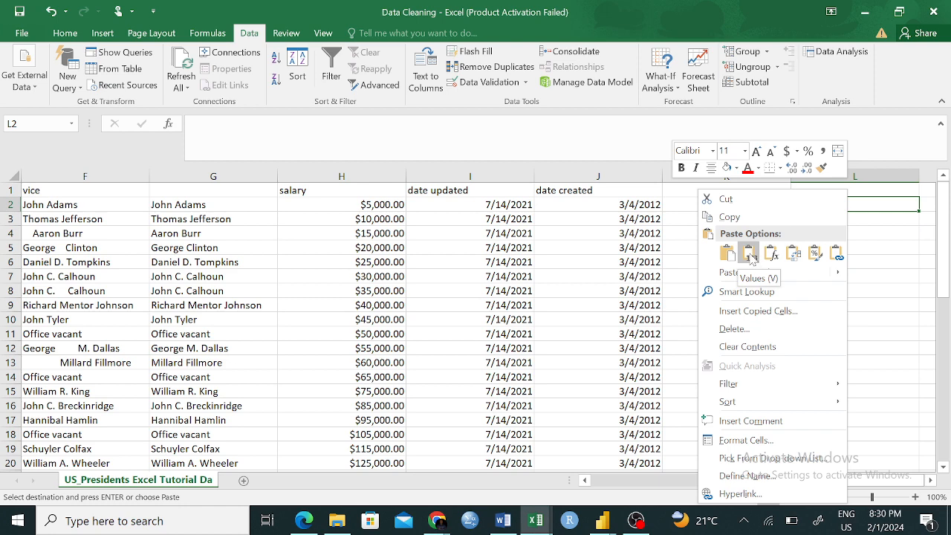
{"action": "left_click", "coordinate": [751, 254]}
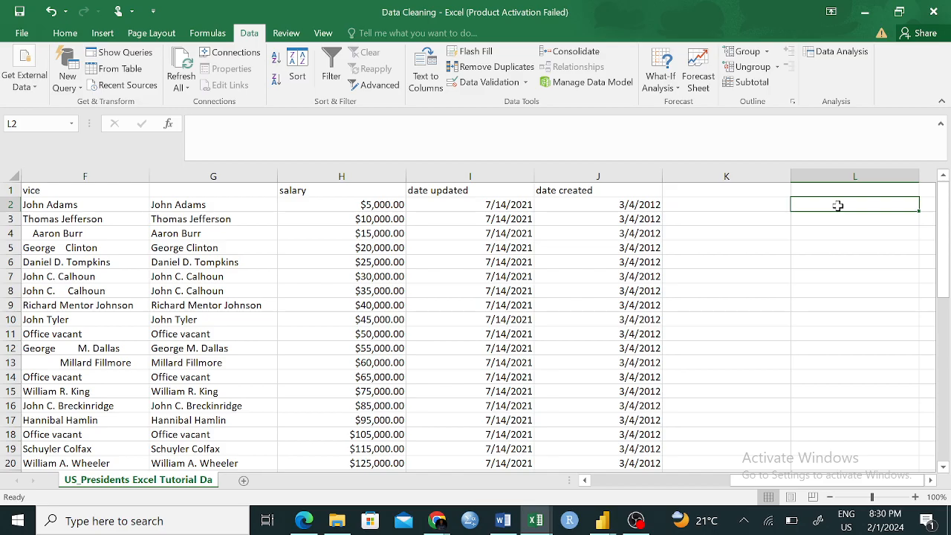
- Copy the original president names in B2:B46, paste them starting at L2, and undo the paste
{"action": "scroll", "coordinate": [357, 252], "scroll_direction": "left", "scroll_amount": 5}
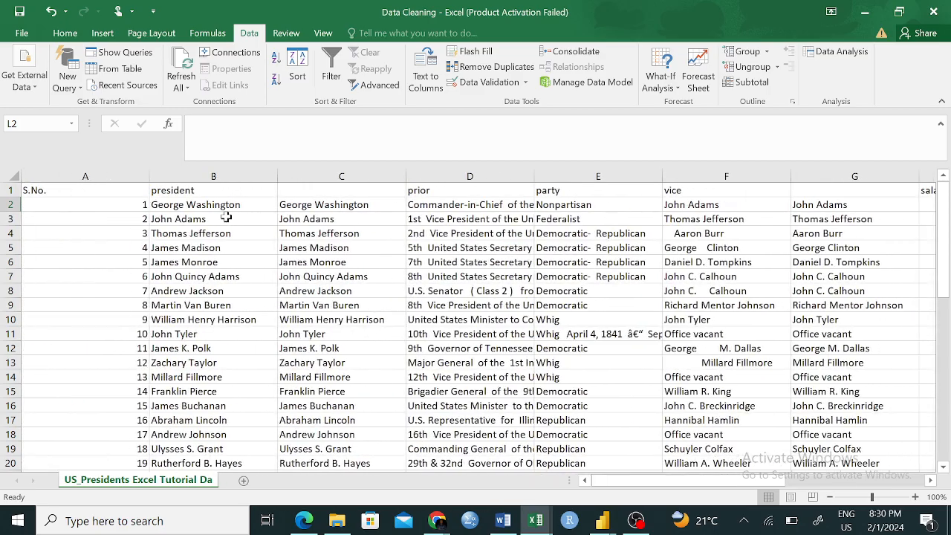
{"action": "left_click_drag", "start_coordinate": [226, 203], "coordinate": [201, 434]}
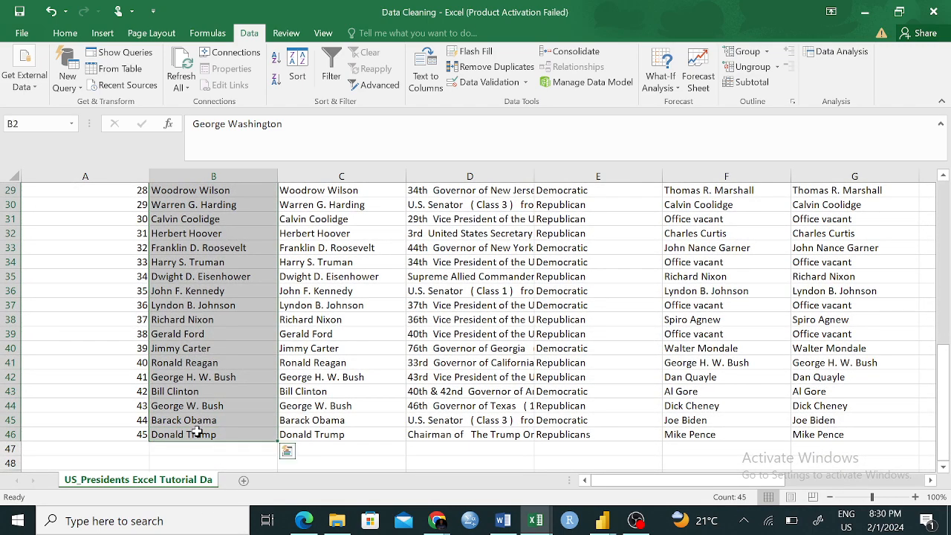
{"action": "key", "text": "ctrl+c"}
{"action": "scroll", "coordinate": [678, 464], "scroll_direction": "right", "scroll_amount": 4}
{"action": "scroll", "coordinate": [678, 465], "scroll_direction": "up", "scroll_amount": 9}
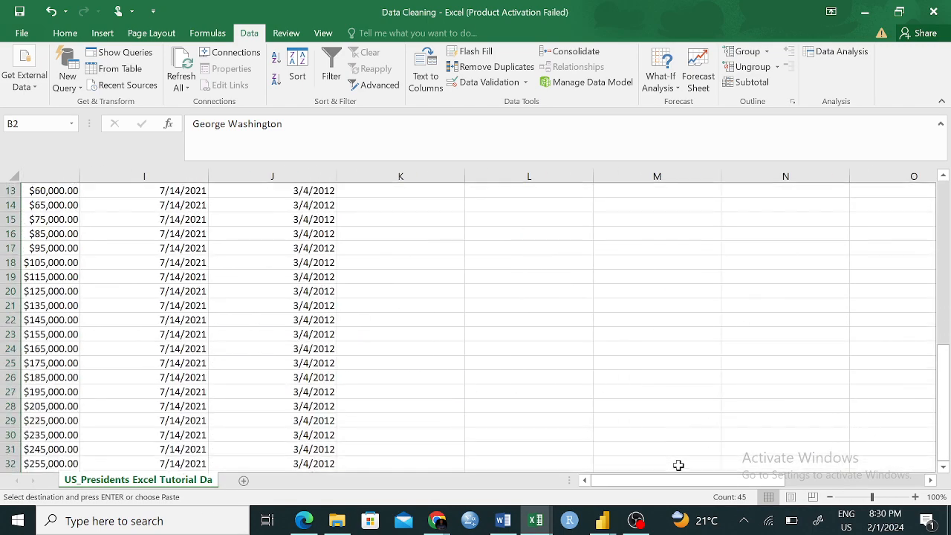
{"action": "left_click", "coordinate": [437, 202]}
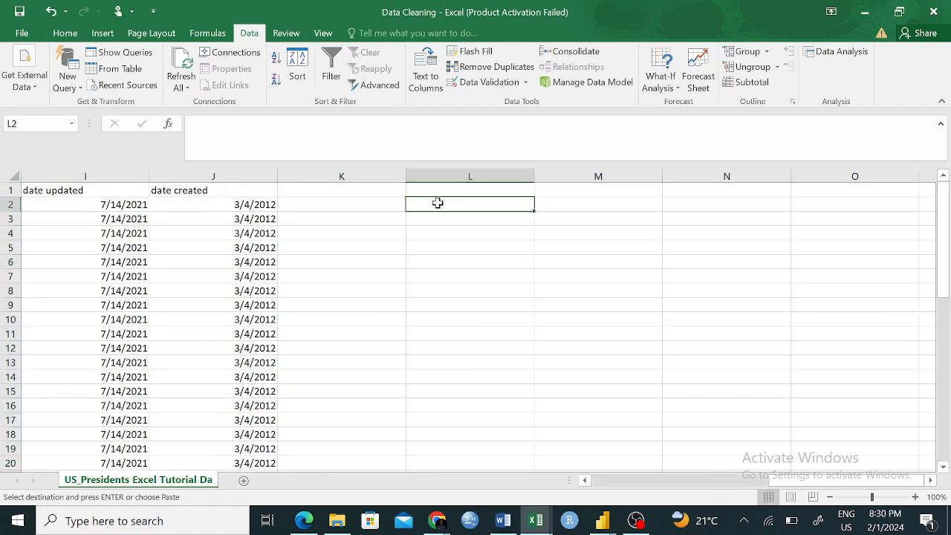
{"action": "key", "text": "ctrl+v"}
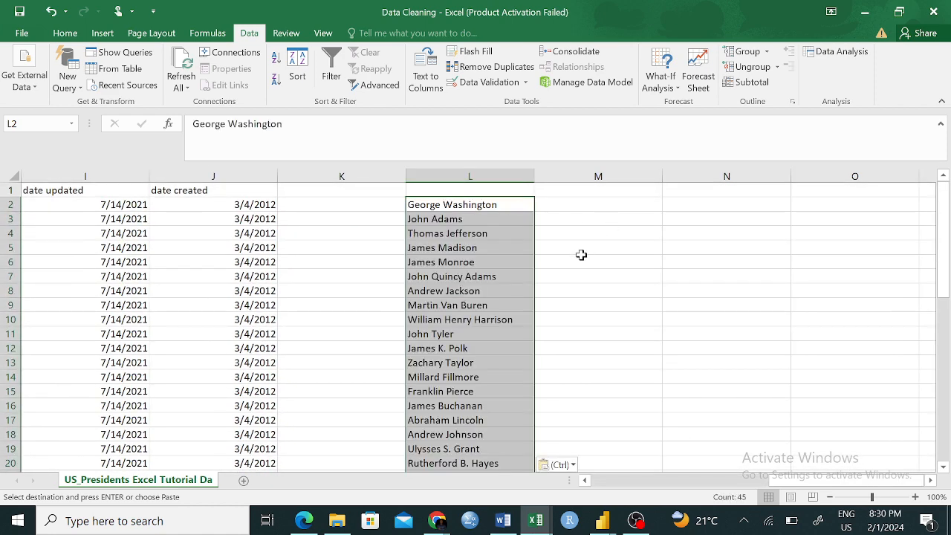
{"action": "left_click", "coordinate": [567, 245]}
{"action": "left_click", "coordinate": [476, 207]}
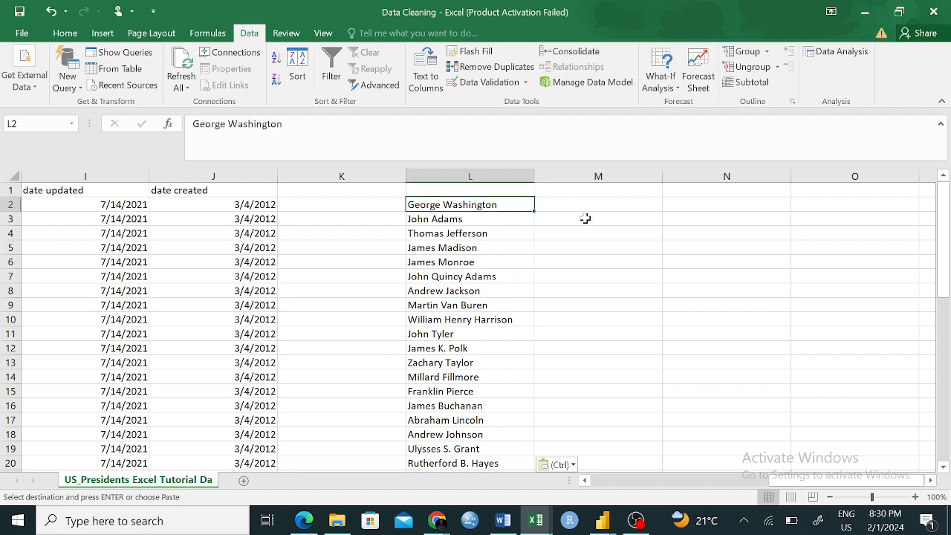
{"action": "key", "text": "ctrl+z"}
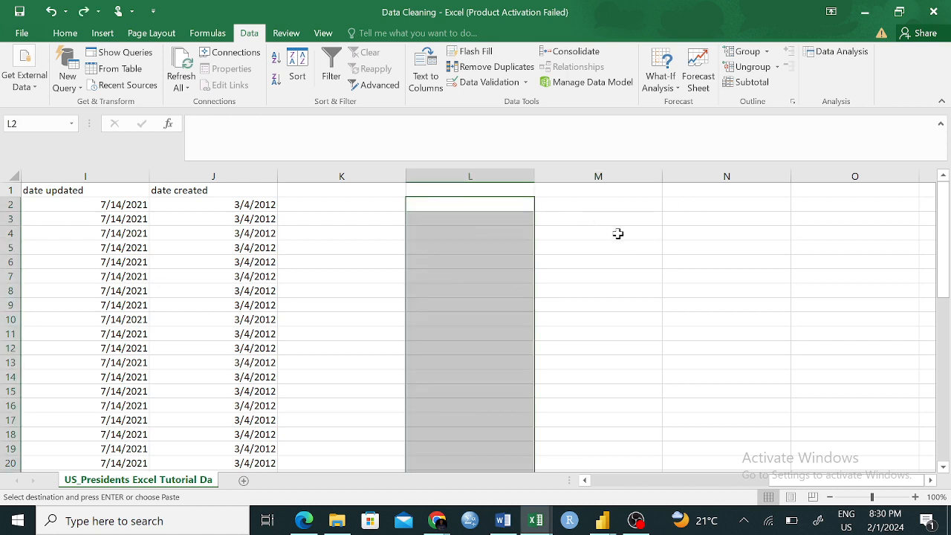
{"action": "left_click", "coordinate": [617, 234]}
- Copy the PROPER formula cells C2:C46 and paste them normally starting at L2
{"action": "scroll", "coordinate": [312, 249], "scroll_direction": "left", "scroll_amount": 3}
{"action": "scroll", "coordinate": [312, 249], "scroll_direction": "left", "scroll_amount": 2}
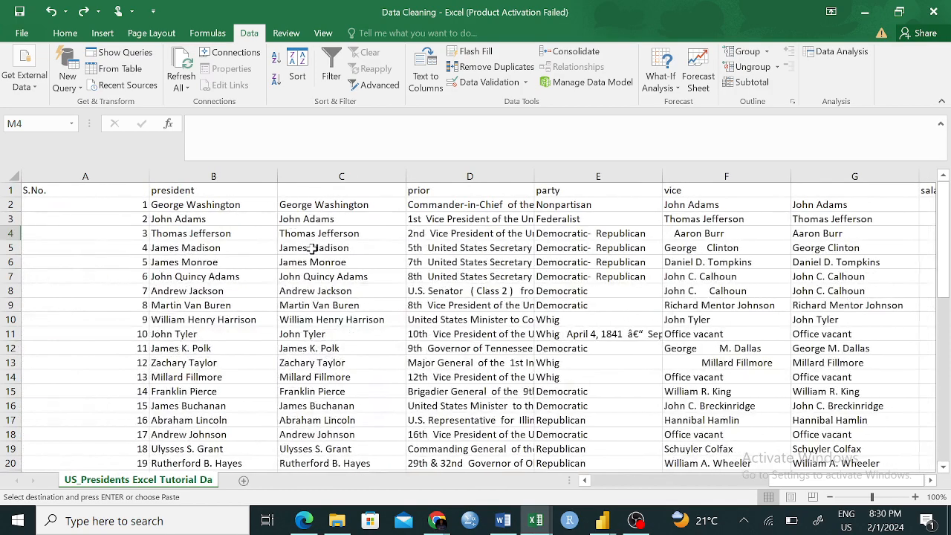
{"action": "left_click", "coordinate": [319, 205]}
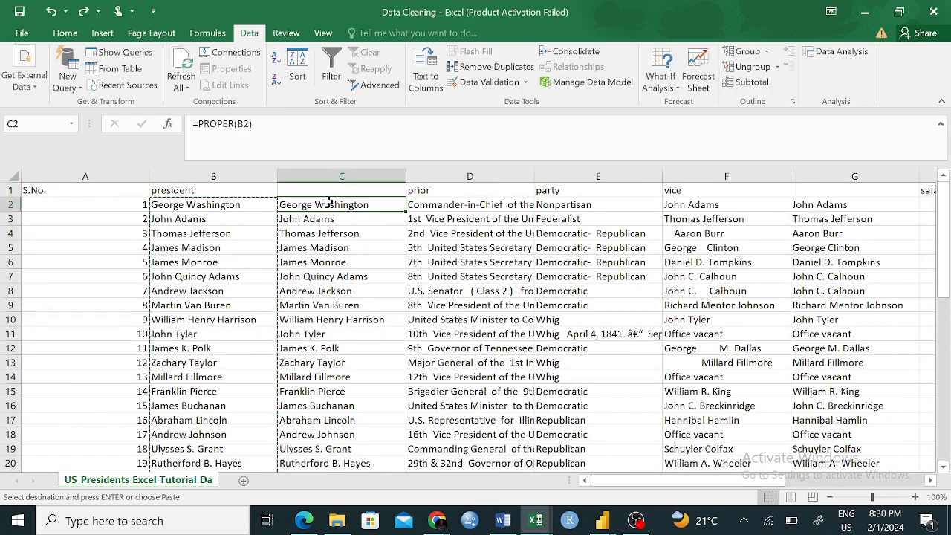
{"action": "left_click", "coordinate": [340, 333]}
{"action": "left_click_drag", "start_coordinate": [334, 208], "coordinate": [363, 450]}
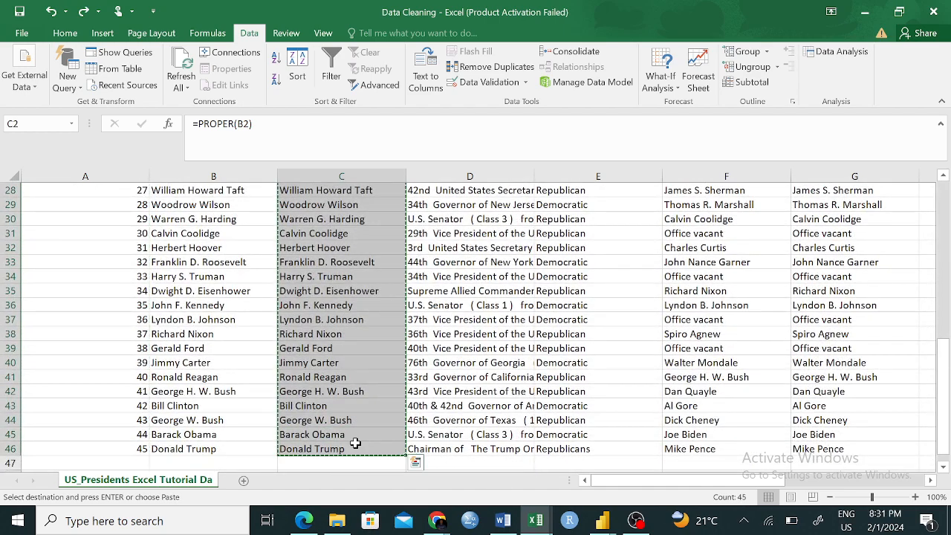
{"action": "scroll", "coordinate": [670, 383], "scroll_direction": "right", "scroll_amount": 5}
{"action": "scroll", "coordinate": [671, 384], "scroll_direction": "left", "scroll_amount": 1}
{"action": "scroll", "coordinate": [669, 386], "scroll_direction": "left", "scroll_amount": 1}
{"action": "scroll", "coordinate": [669, 386], "scroll_direction": "up", "scroll_amount": 9}
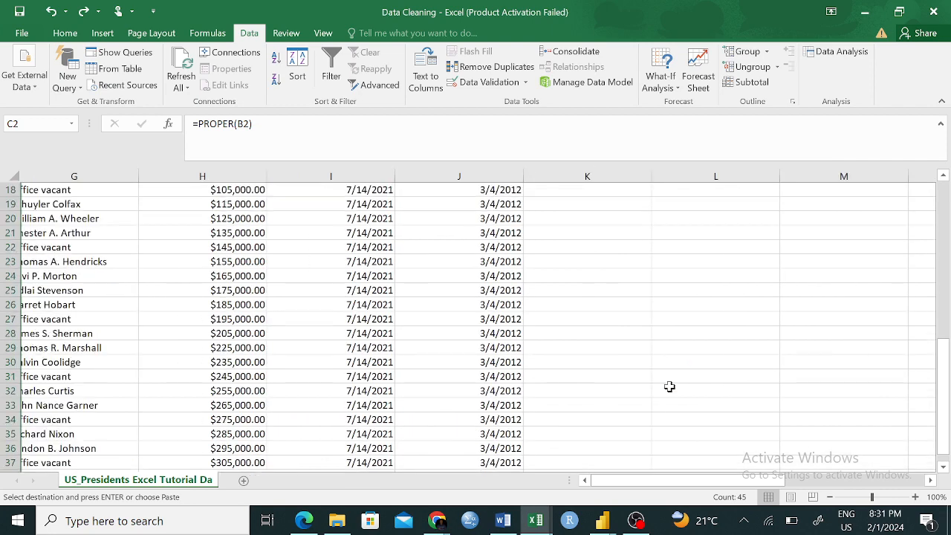
{"action": "left_click", "coordinate": [718, 202]}
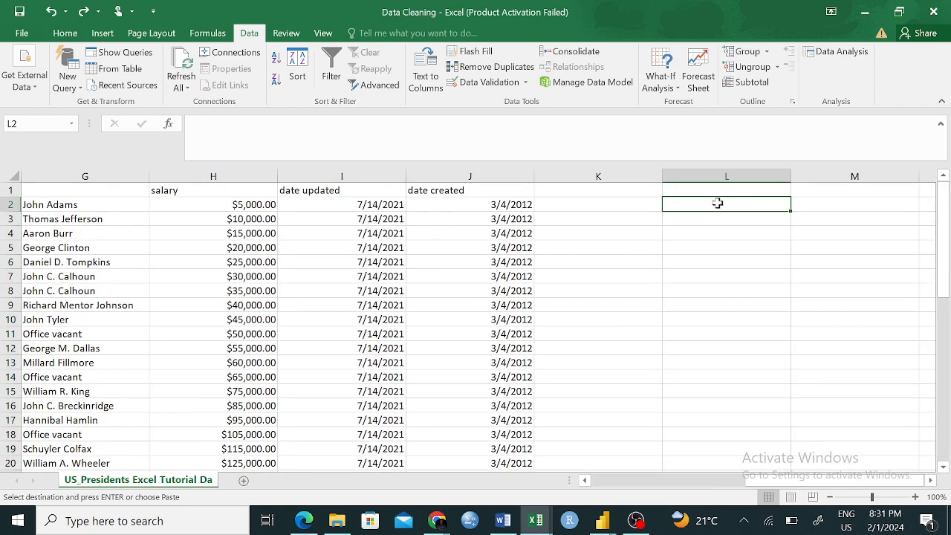
{"action": "key", "text": "ctrl+shift+Down"}
{"action": "key", "text": "ctrl+v"}
{"action": "left_click", "coordinate": [855, 248]}
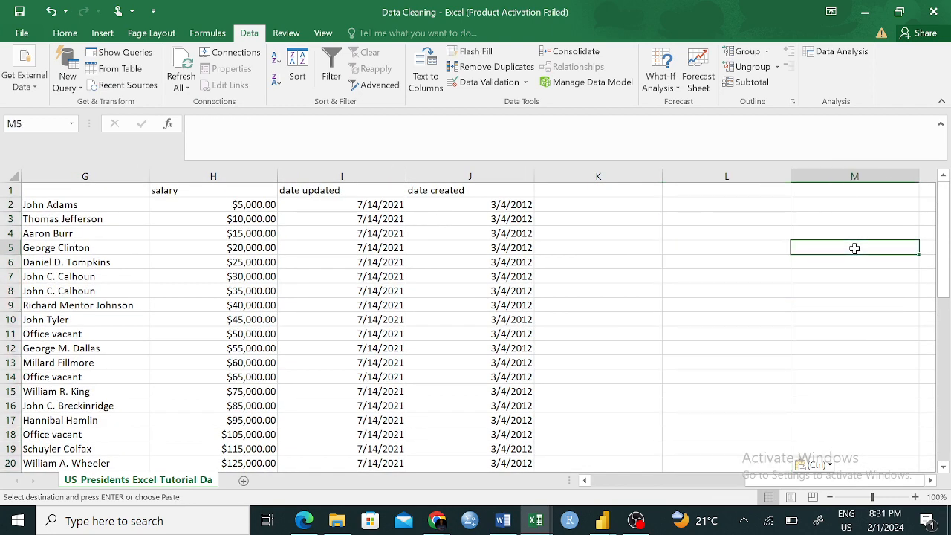
- Examine the formula pasted in L2 and the neighbouring cell K2 that it refers to
{"action": "left_click", "coordinate": [734, 202]}
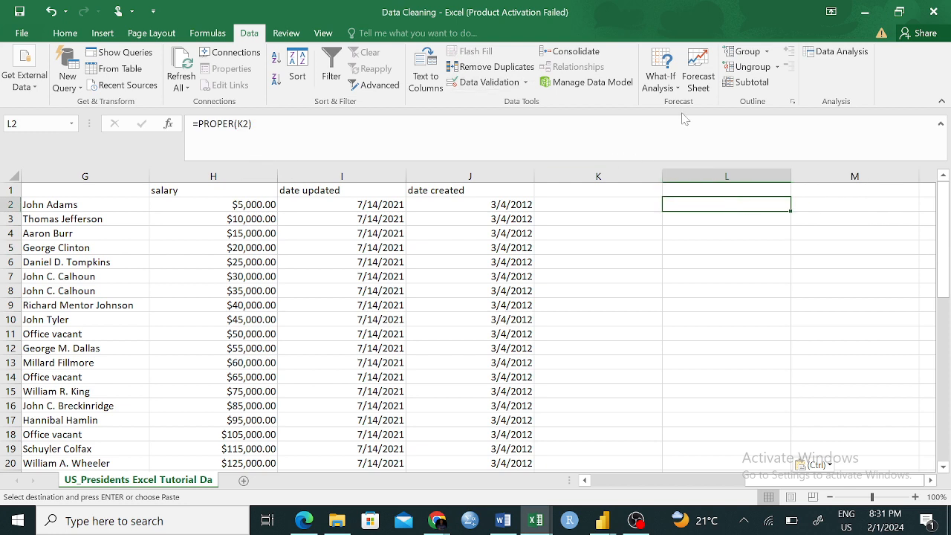
{"action": "left_click", "coordinate": [606, 201]}
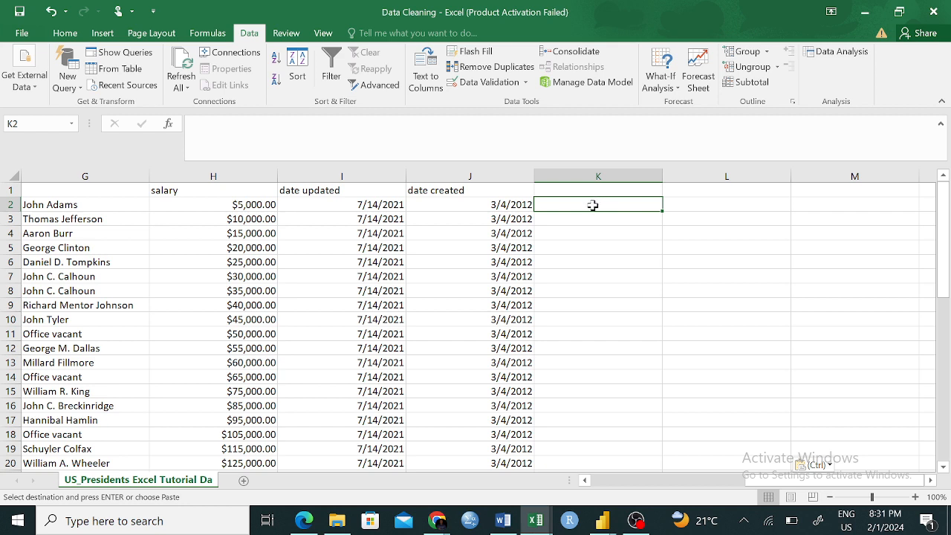
{"action": "left_click", "coordinate": [704, 204]}
{"action": "left_click", "coordinate": [634, 199]}
{"action": "left_click", "coordinate": [700, 200]}
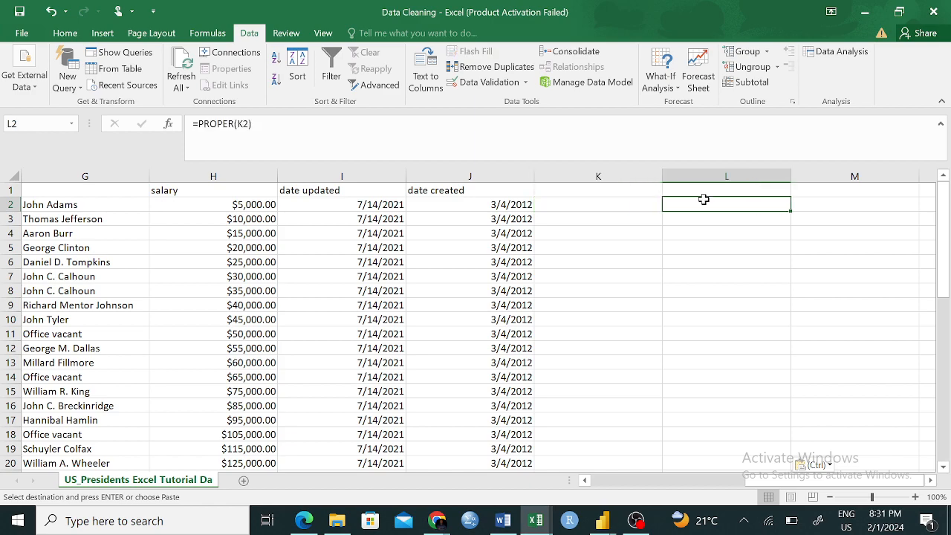
{"action": "left_click", "coordinate": [627, 208]}
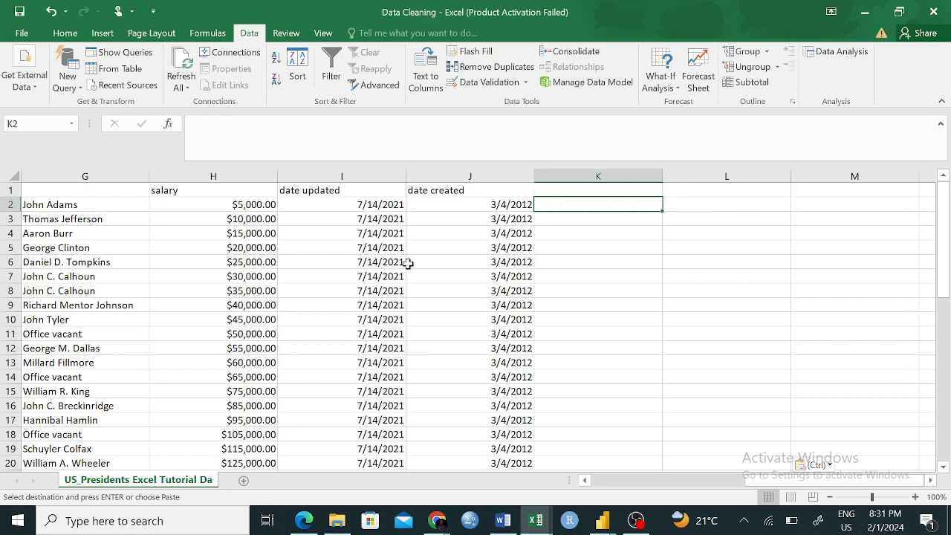
{"action": "scroll", "coordinate": [407, 264], "scroll_direction": "left", "scroll_amount": 3}
{"action": "scroll", "coordinate": [585, 285], "scroll_direction": "right", "scroll_amount": 2}
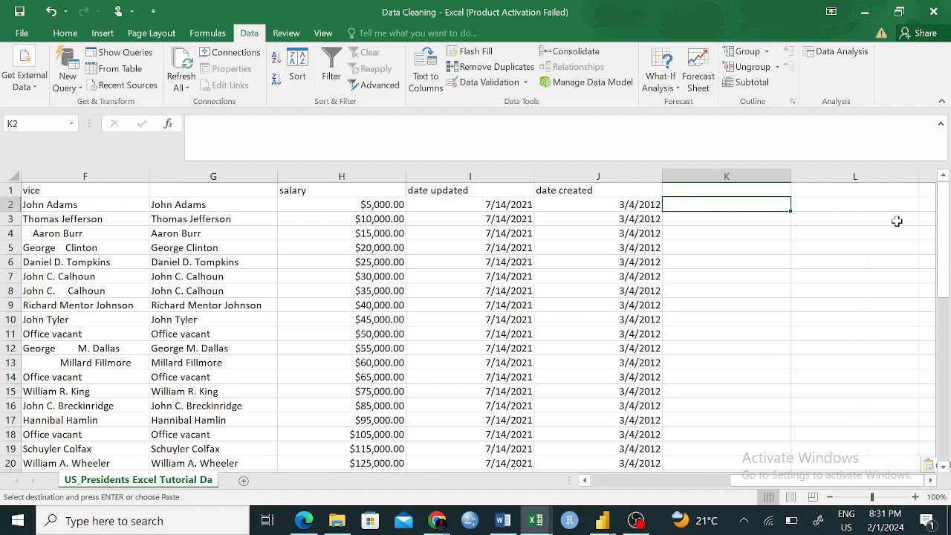
- Delete column L with the pasted PROPER formulas
{"action": "left_click", "coordinate": [845, 187]}
{"action": "right_click", "coordinate": [847, 190]}
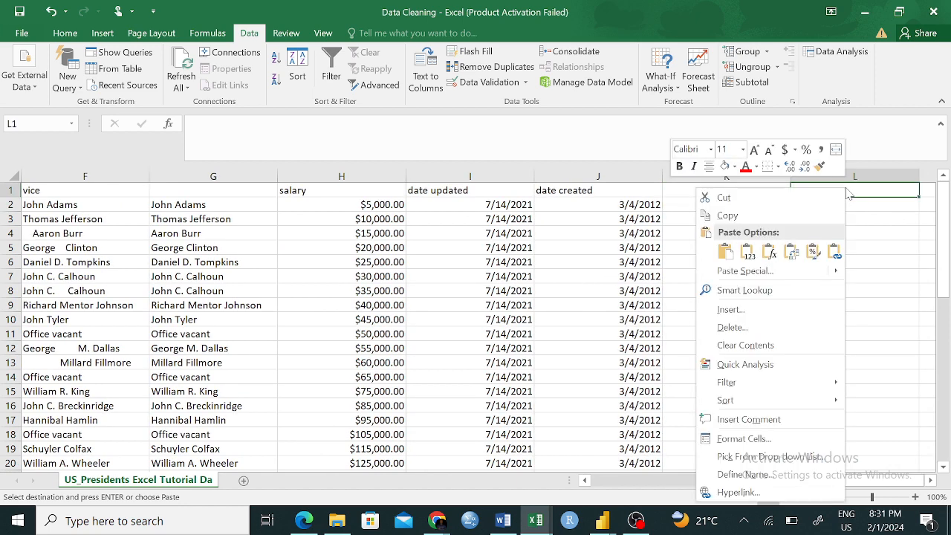
{"action": "key", "text": "Escape"}
{"action": "right_click", "coordinate": [829, 174]}
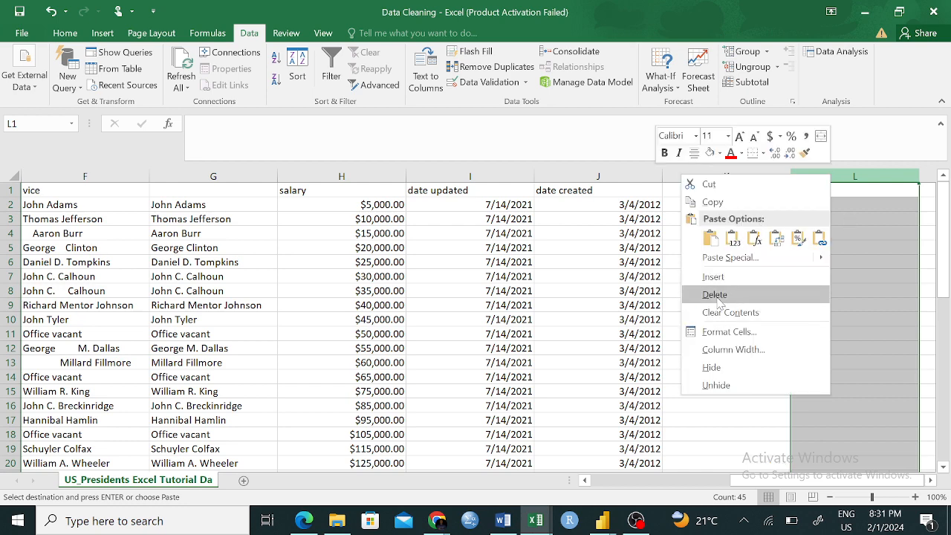
{"action": "left_click", "coordinate": [717, 296]}
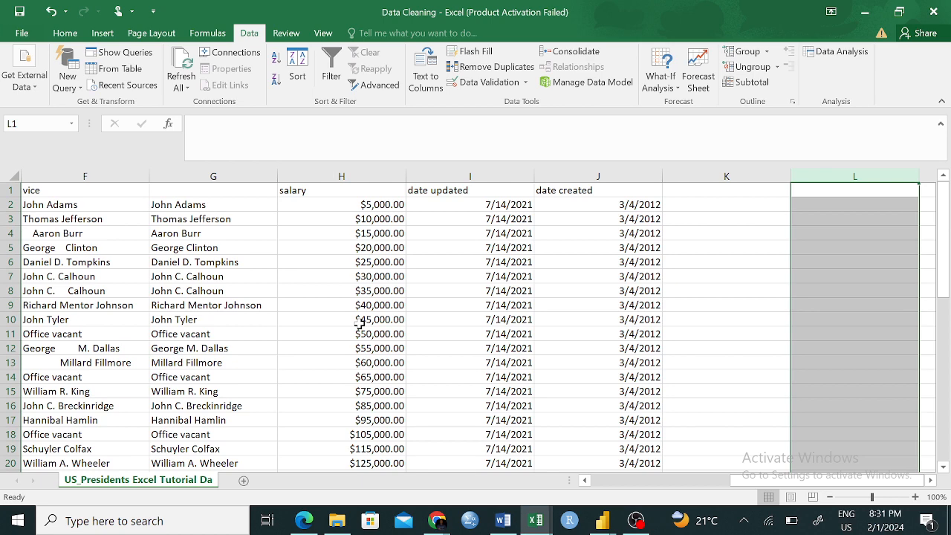
{"action": "left_click", "coordinate": [365, 461]}
{"action": "left_click", "coordinate": [809, 212]}
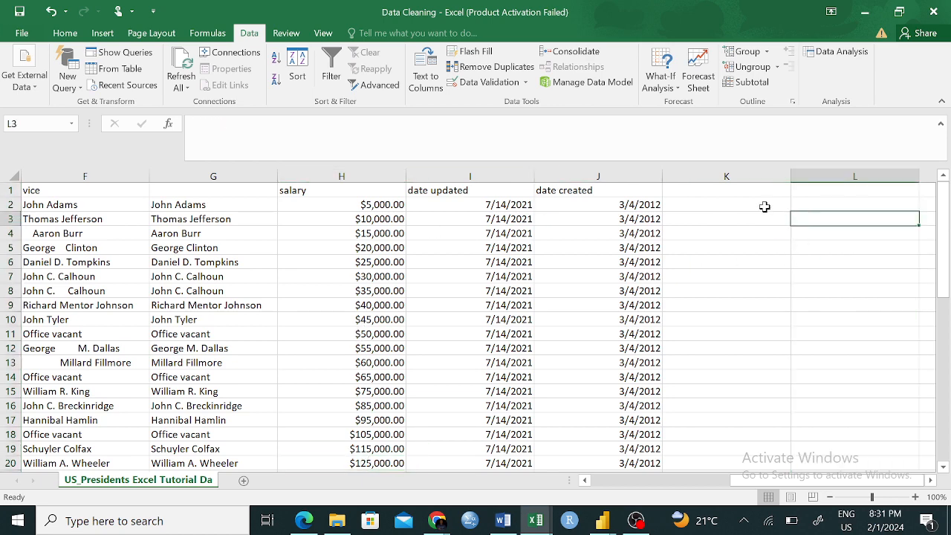
{"action": "left_click", "coordinate": [718, 206]}
{"action": "left_click", "coordinate": [852, 200]}
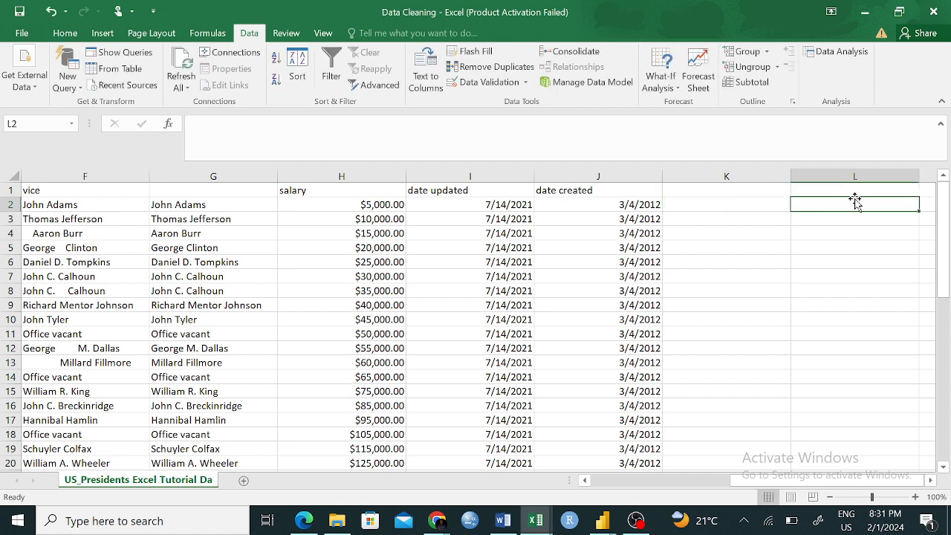
{"action": "left_click", "coordinate": [734, 205]}
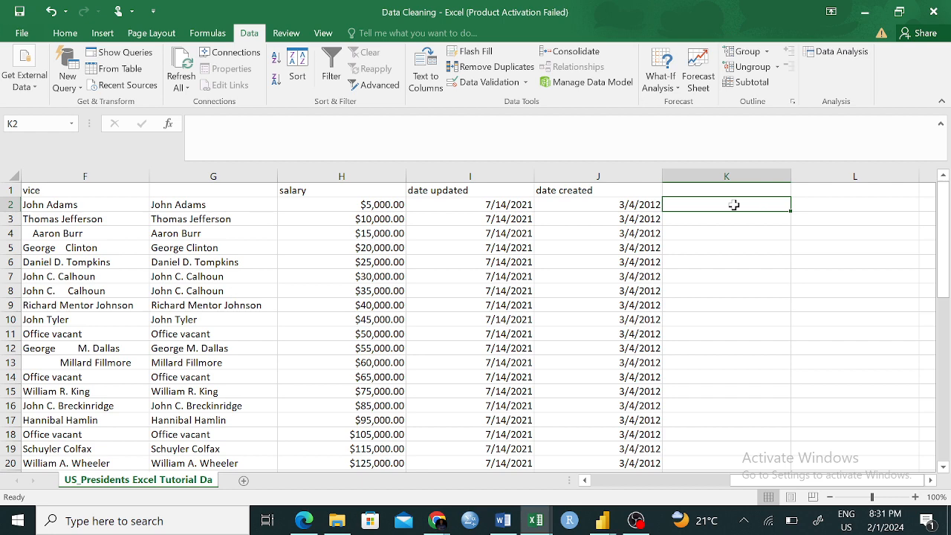
{"action": "right_click", "coordinate": [734, 204]}
{"action": "key", "text": "Escape"}
- Copy the PROPER results in C2:C11, paste them as values starting at C52, and check the content of C52
{"action": "scroll", "coordinate": [175, 338], "scroll_direction": "left", "scroll_amount": 10}
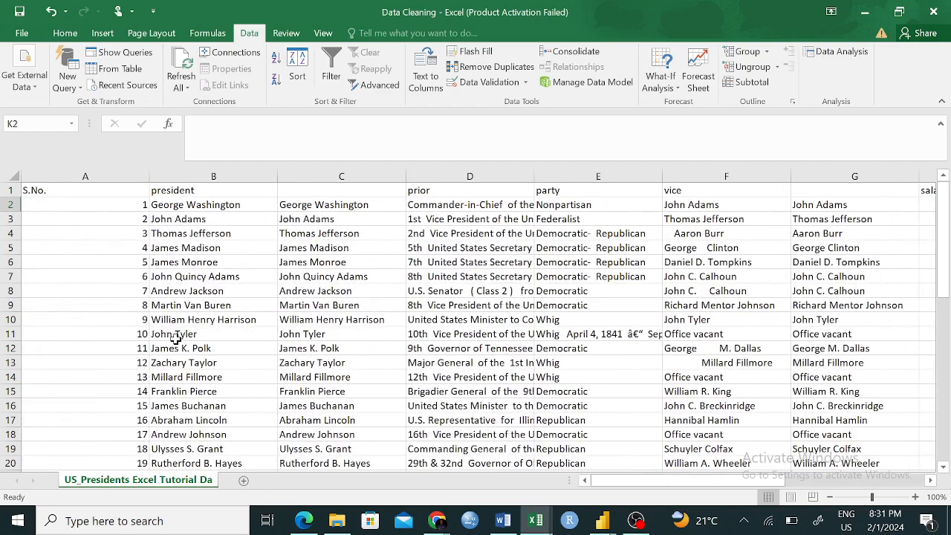
{"action": "left_click_drag", "start_coordinate": [336, 204], "coordinate": [320, 335]}
{"action": "key", "text": "ctrl+c"}
{"action": "scroll", "coordinate": [316, 334], "scroll_direction": "down", "scroll_amount": 12}
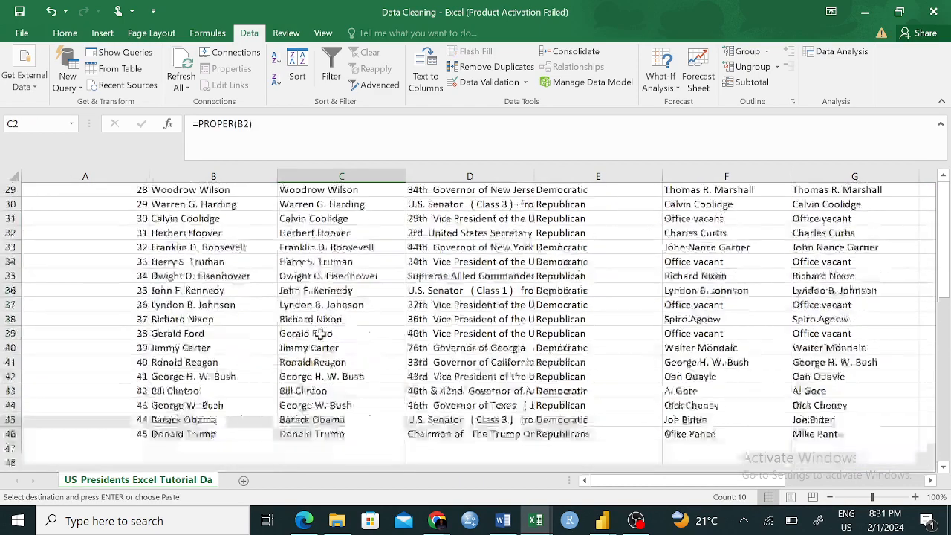
{"action": "right_click", "coordinate": [301, 407]}
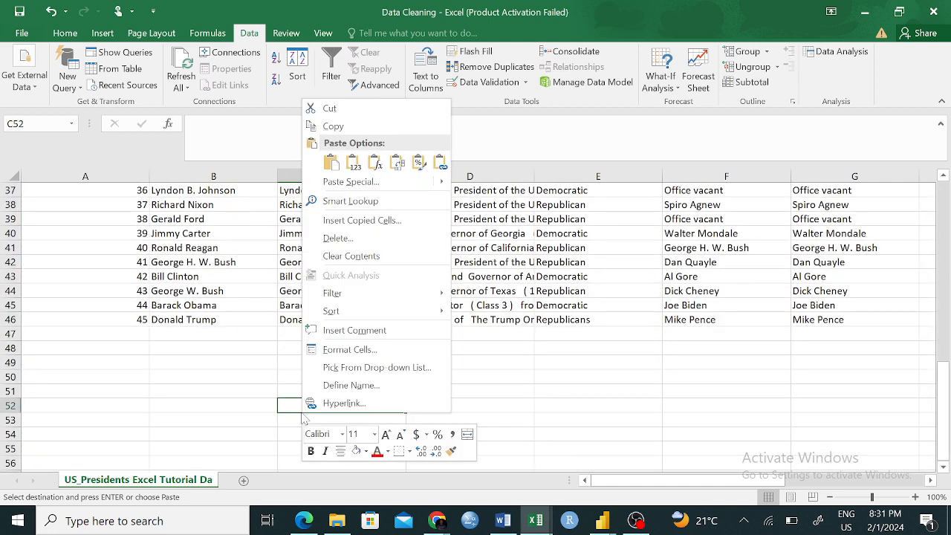
{"action": "left_click", "coordinate": [354, 165]}
{"action": "left_click", "coordinate": [541, 395]}
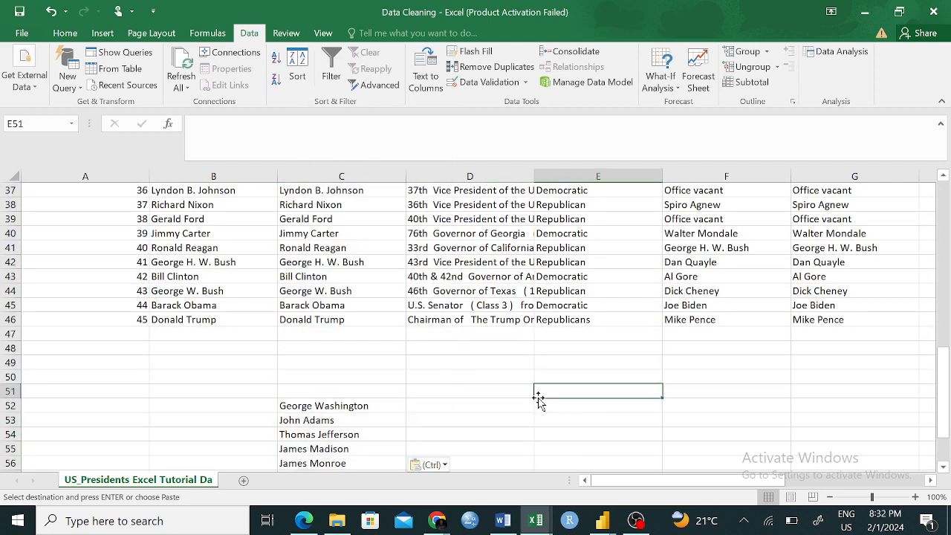
{"action": "left_click", "coordinate": [339, 406]}
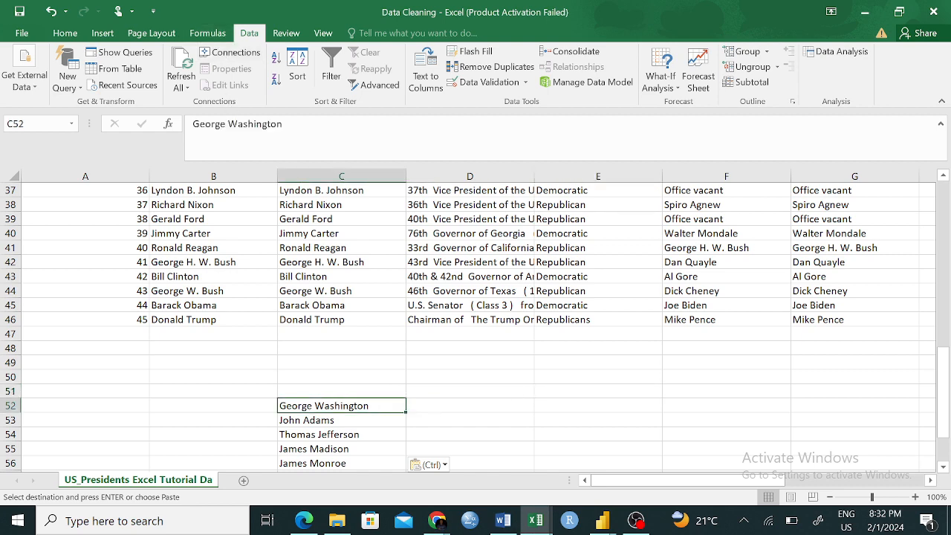
{"action": "left_click", "coordinate": [284, 125]}
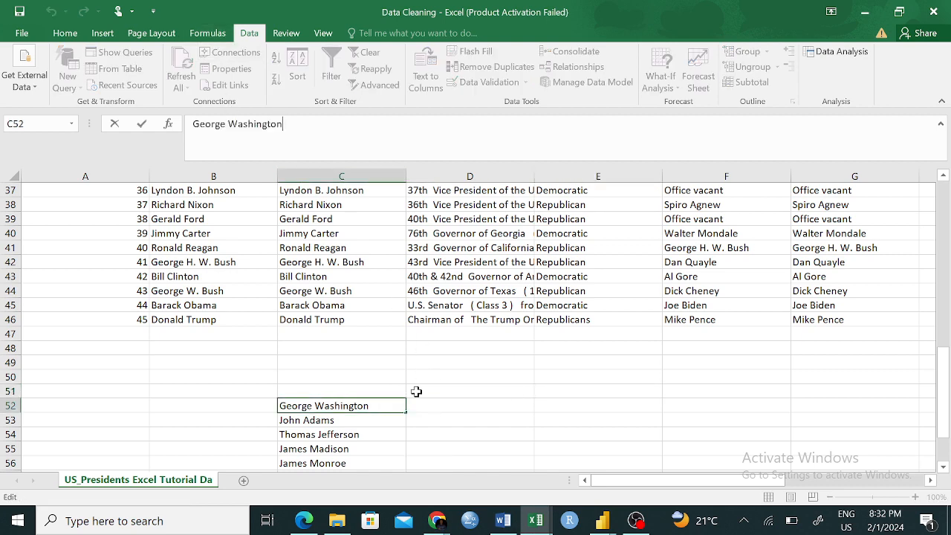
{"action": "scroll", "coordinate": [378, 306], "scroll_direction": "up", "scroll_amount": 6}
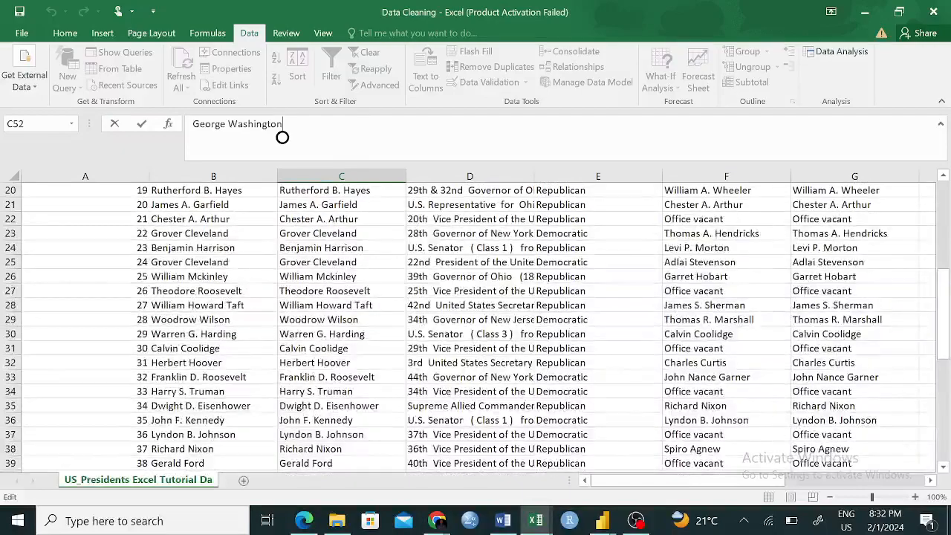
- Copy the PROPER formula cells C35:C40, paste them normally starting at E51, and check the formula in E52
{"action": "scroll", "coordinate": [390, 361], "scroll_direction": "down", "scroll_amount": 2}
{"action": "left_click_drag", "start_coordinate": [338, 348], "coordinate": [339, 420]}
{"action": "key", "text": "ctrl+c"}
{"action": "scroll", "coordinate": [339, 419], "scroll_direction": "down", "scroll_amount": 4}
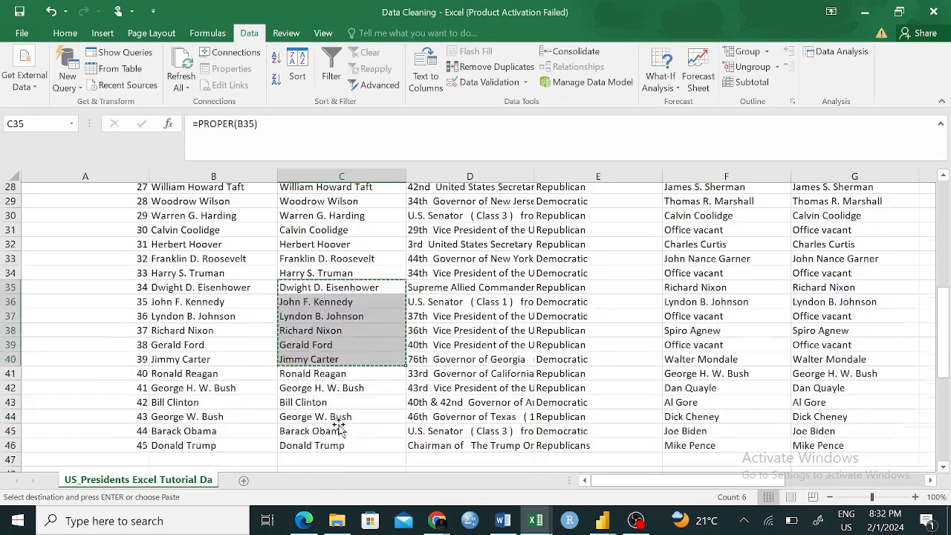
{"action": "left_click", "coordinate": [577, 407]}
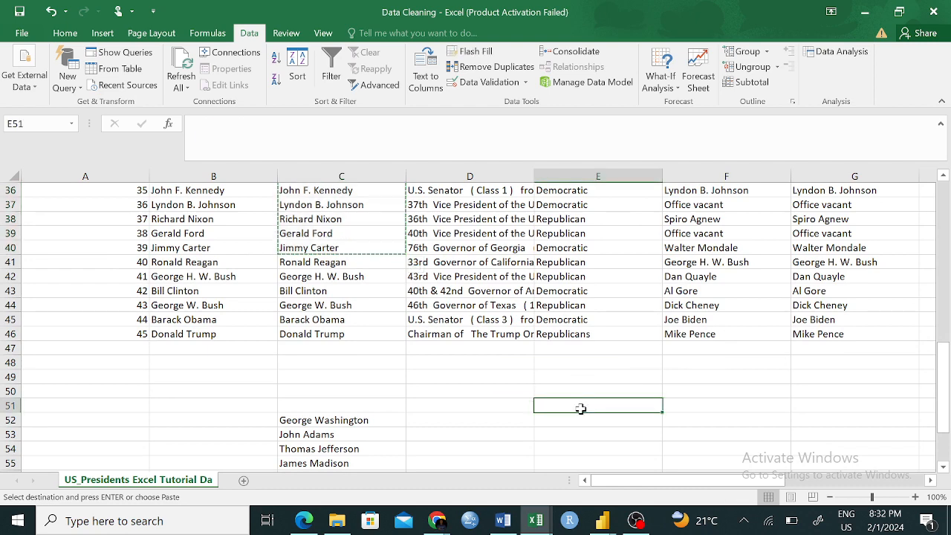
{"action": "key", "text": "ctrl+v"}
{"action": "left_click", "coordinate": [796, 433]}
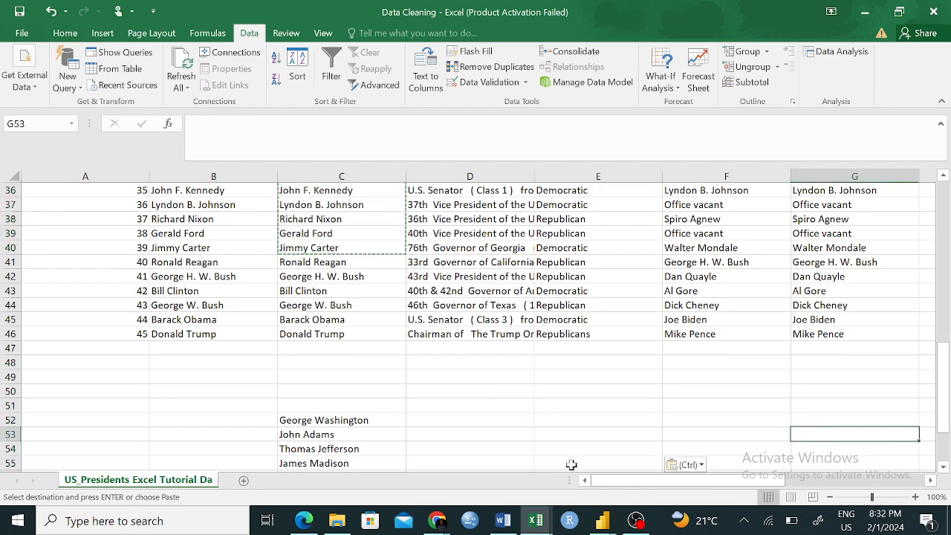
{"action": "left_click", "coordinate": [565, 420]}
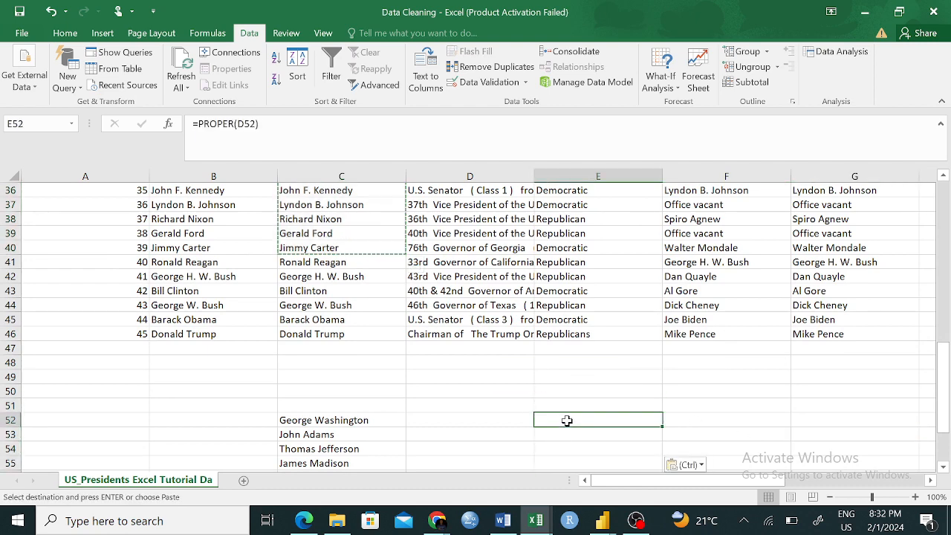
- Inspect the PROPER formula pasted in E52 to see which neighbouring cell it refers to
{"action": "key", "text": "F2"}
{"action": "left_click", "coordinate": [235, 124]}
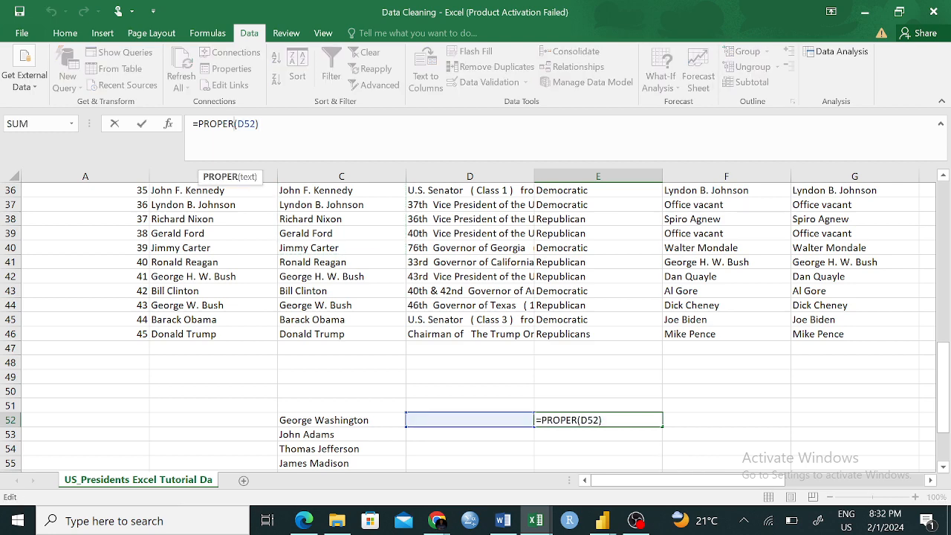
{"action": "left_click", "coordinate": [260, 124]}
{"action": "left_click", "coordinate": [686, 447]}
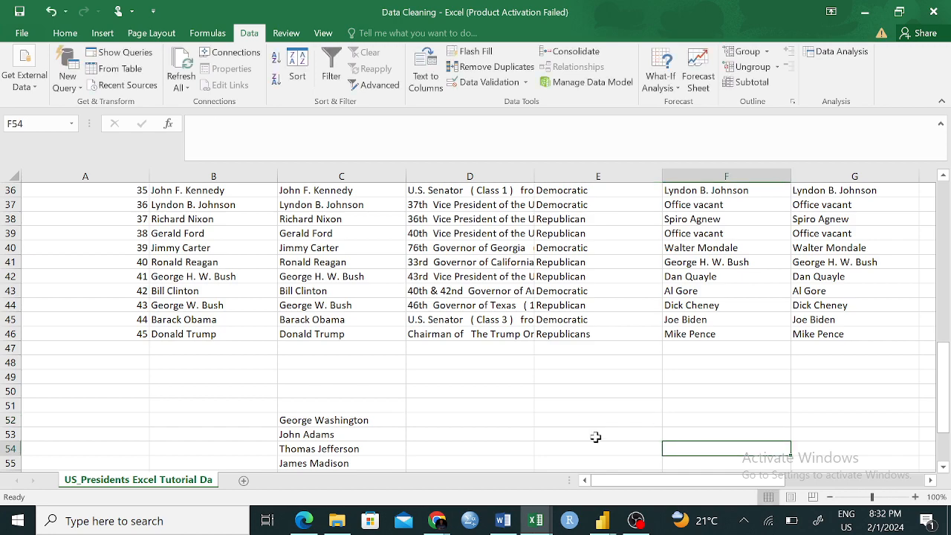
{"action": "left_click", "coordinate": [582, 413]}
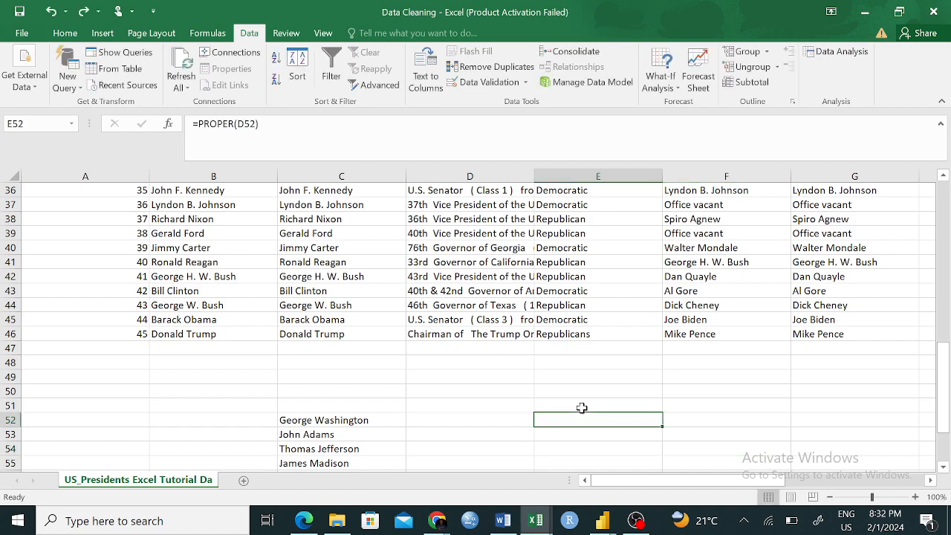
{"action": "left_click", "coordinate": [475, 390]}
- Copy the PROPER results in C2:C46 and paste them as values over the president column starting at B2
{"action": "scroll", "coordinate": [384, 308], "scroll_direction": "up", "scroll_amount": 12}
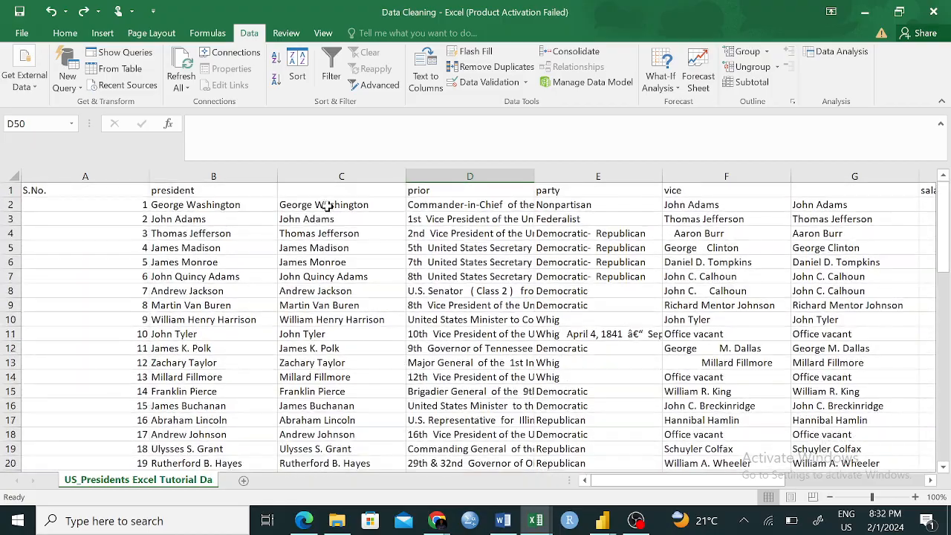
{"action": "left_click_drag", "start_coordinate": [325, 207], "coordinate": [337, 405]}
{"action": "key", "text": "ctrl+c"}
{"action": "scroll", "coordinate": [297, 334], "scroll_direction": "up", "scroll_amount": 10}
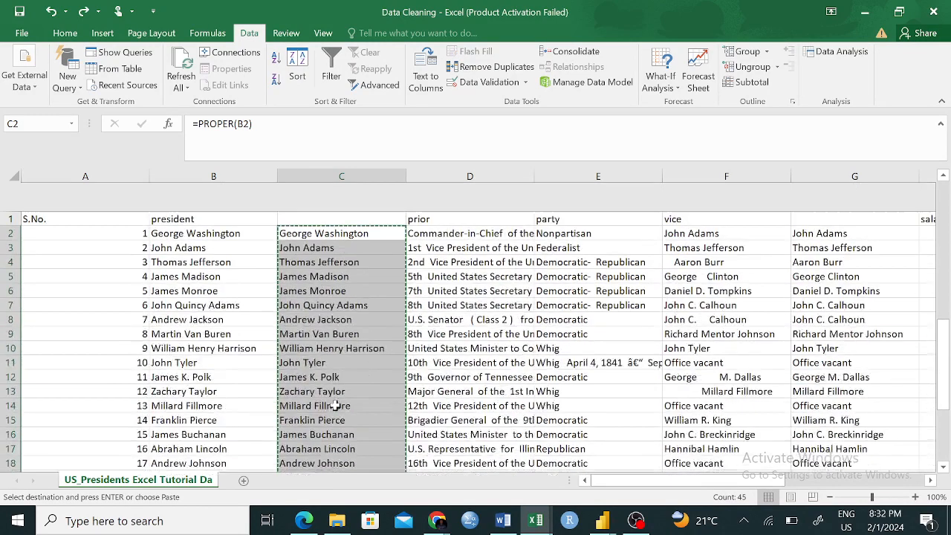
{"action": "left_click", "coordinate": [223, 205]}
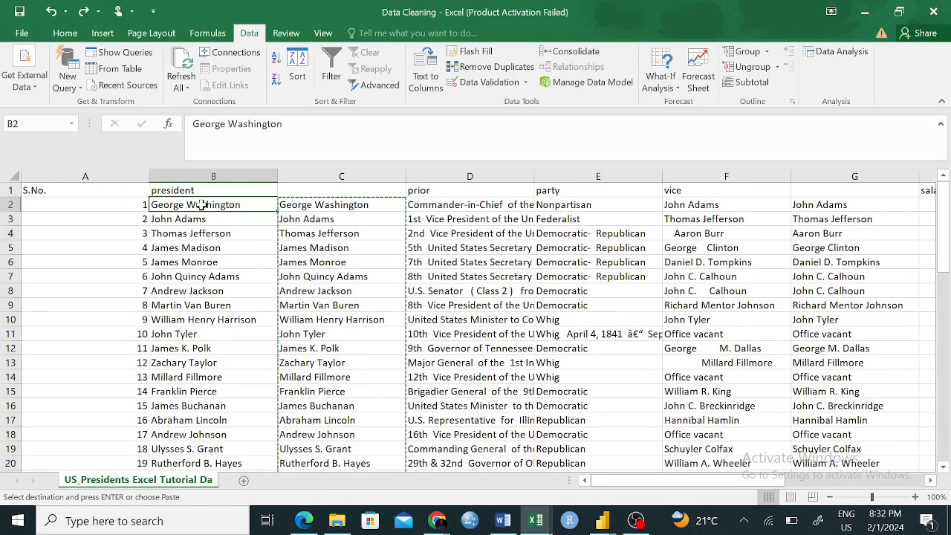
{"action": "right_click", "coordinate": [207, 208]}
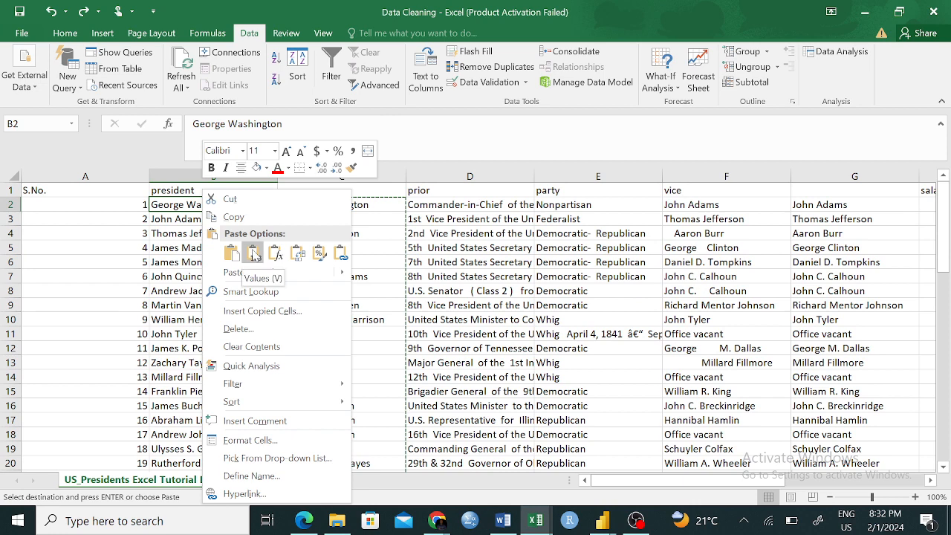
{"action": "left_click", "coordinate": [252, 254]}
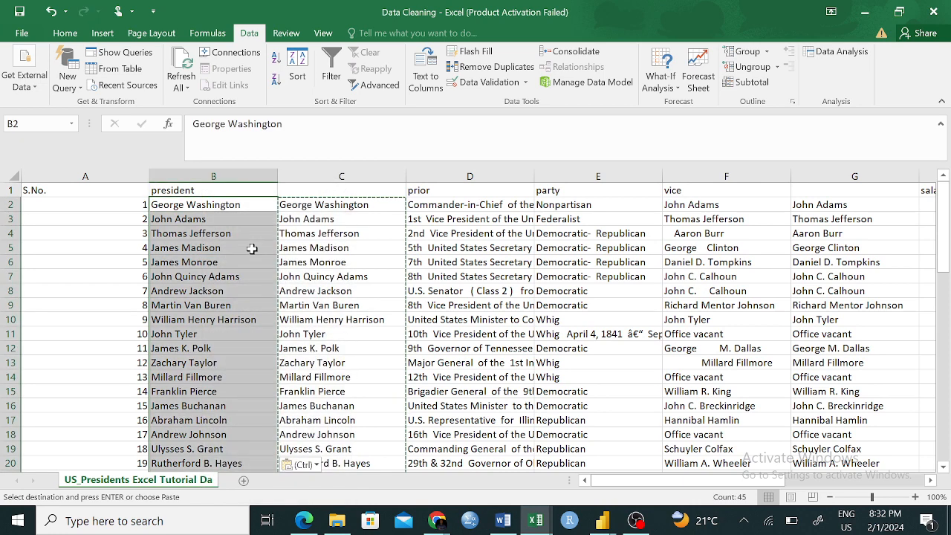
{"action": "left_click", "coordinate": [469, 262]}
- Delete helper column C with the PROPER formulas
{"action": "left_click", "coordinate": [331, 176]}
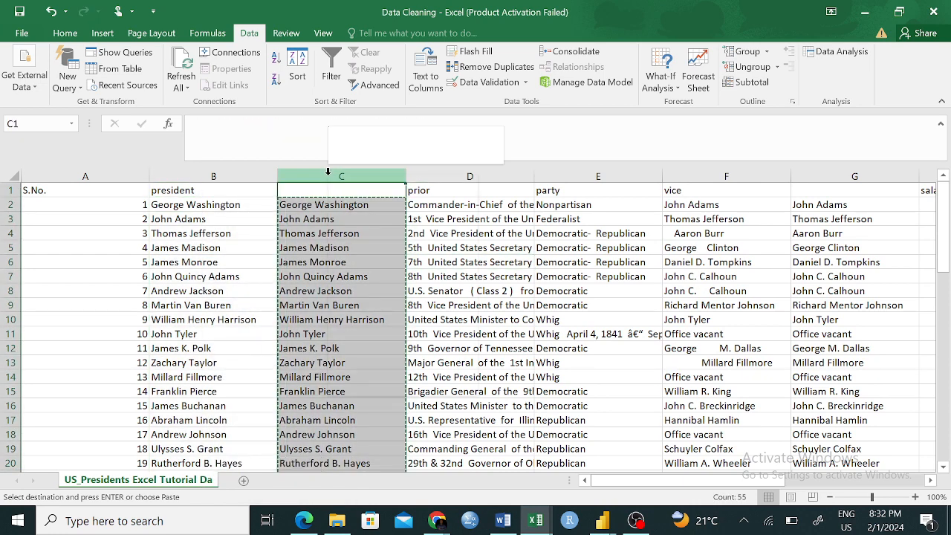
{"action": "right_click", "coordinate": [330, 177]}
{"action": "left_click", "coordinate": [362, 295]}
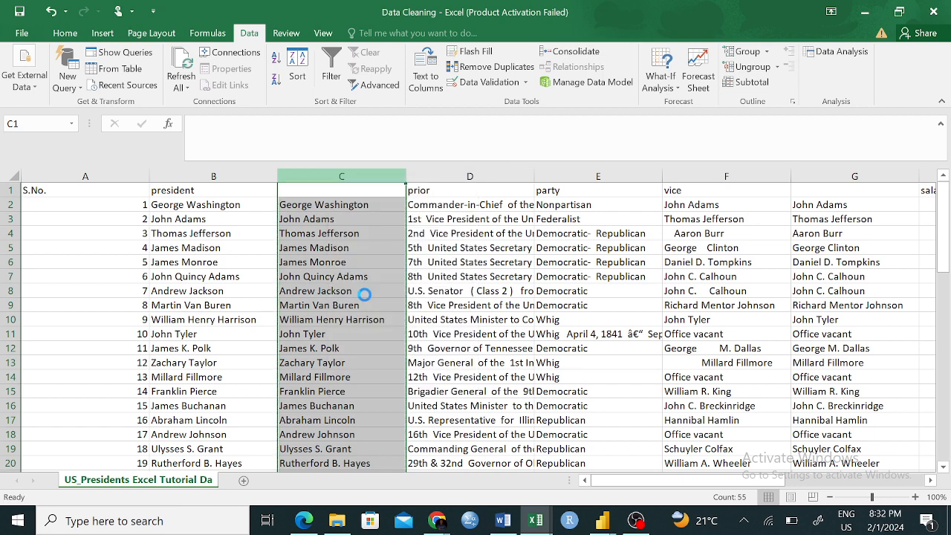
{"action": "left_click", "coordinate": [572, 320]}
- Check the contents of president column cells B2, B5, B1 and B11 for plain values instead of formulas
{"action": "left_click", "coordinate": [213, 209]}
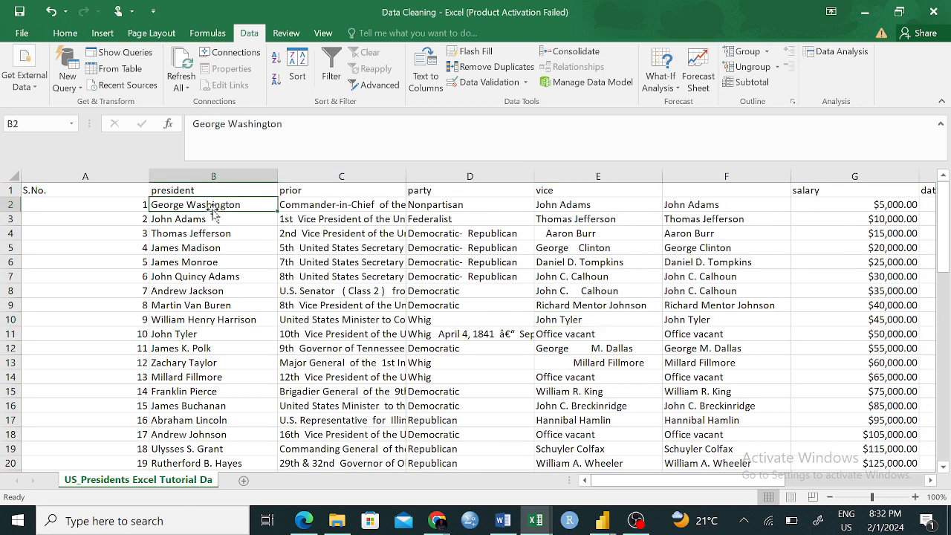
{"action": "left_click", "coordinate": [186, 246]}
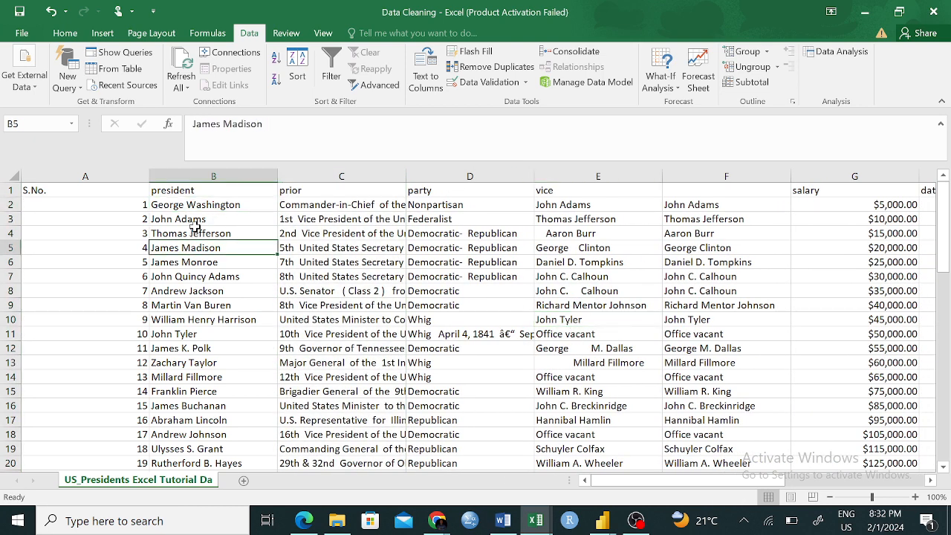
{"action": "left_click", "coordinate": [206, 193]}
{"action": "left_click", "coordinate": [163, 334]}
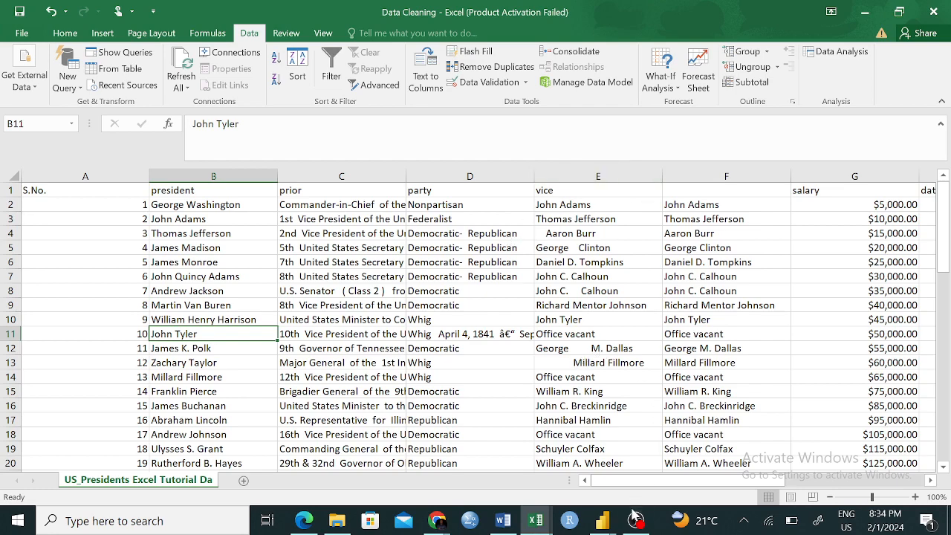
{"action": "left_click", "coordinate": [635, 521]}
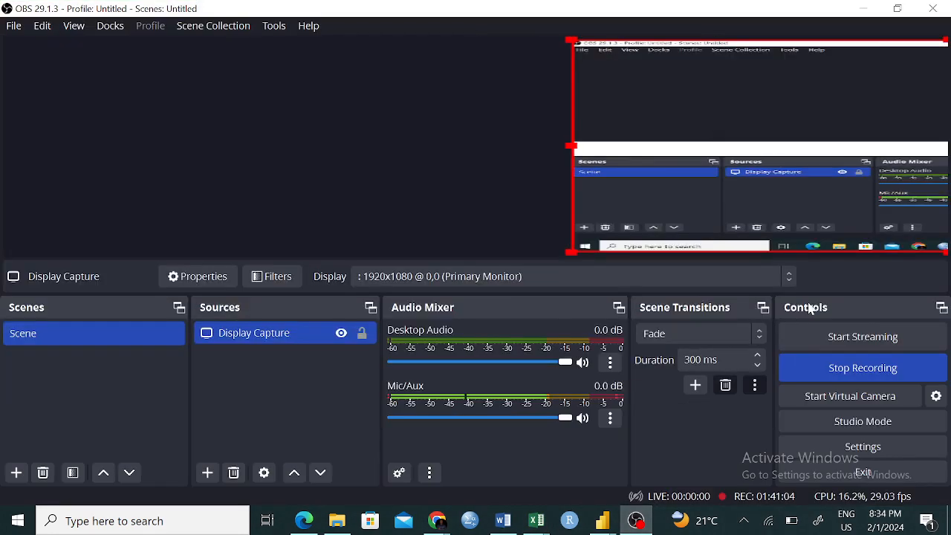